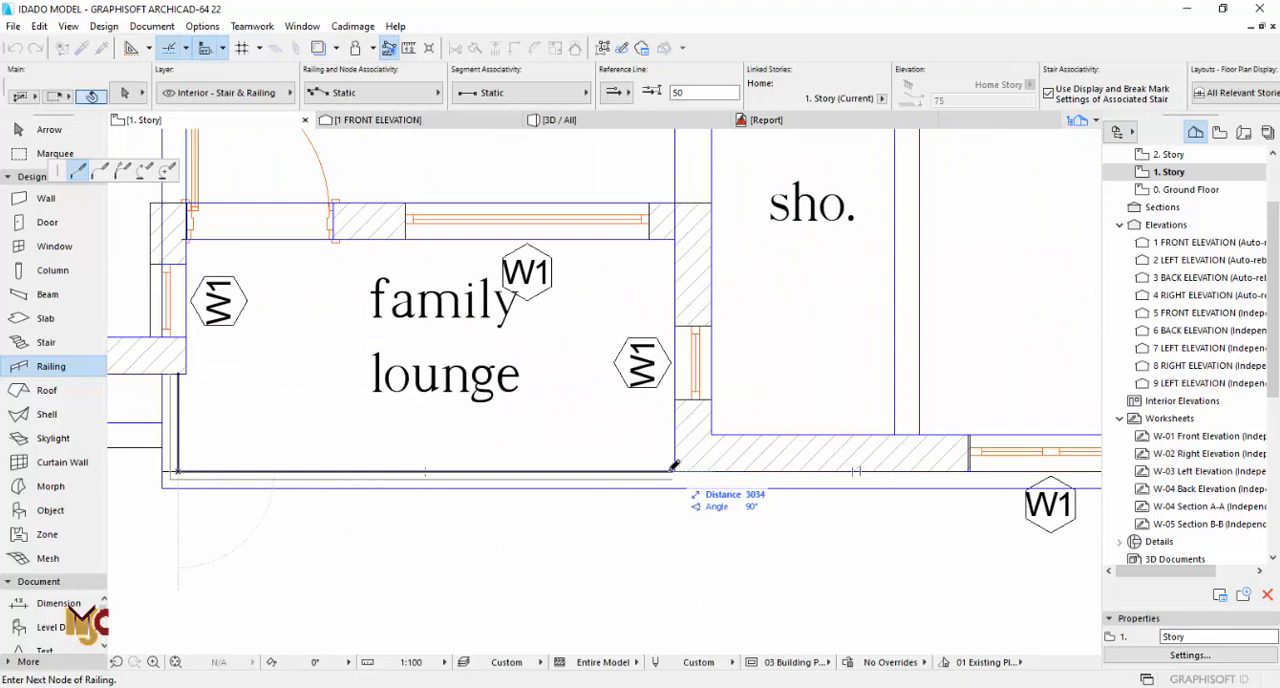
Step: Finish the family lounge balcony railing at the wall corner and flip it to the inner side of its reference line
{"action": "right_click", "coordinate": [676, 468]}
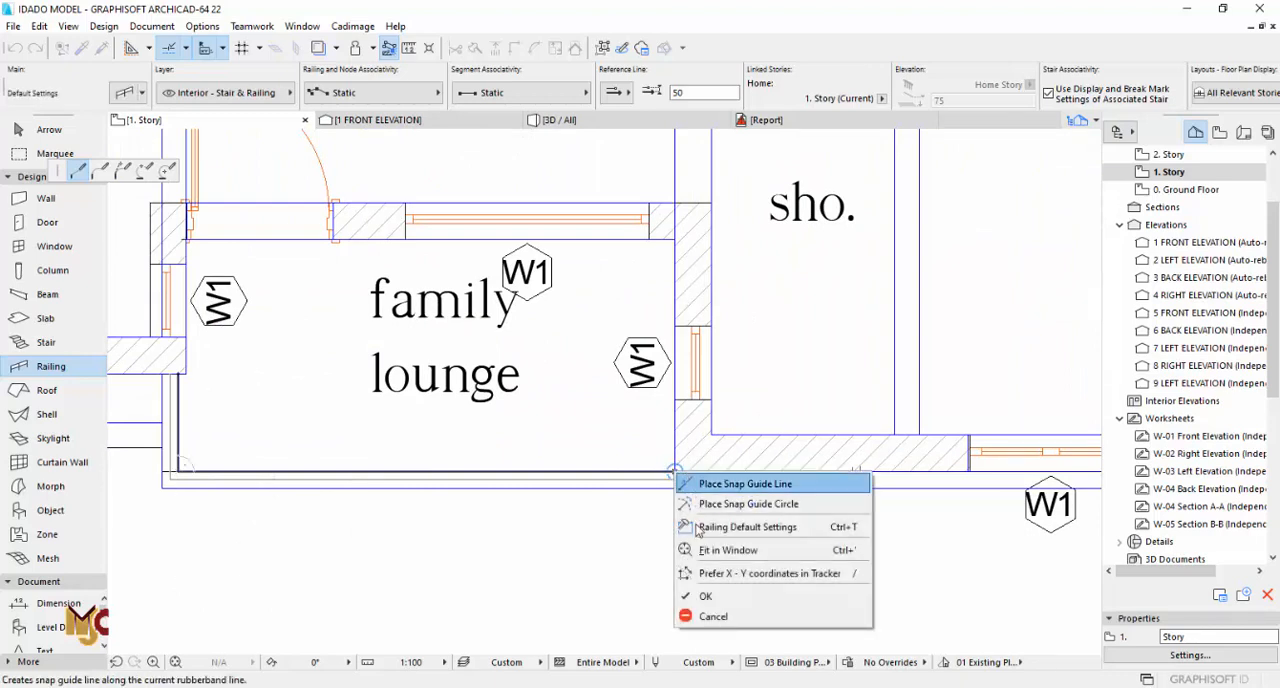
{"action": "left_click", "coordinate": [715, 597]}
{"action": "left_click", "coordinate": [674, 481]}
{"action": "scroll", "coordinate": [676, 484], "scroll_direction": "up", "scroll_amount": 3}
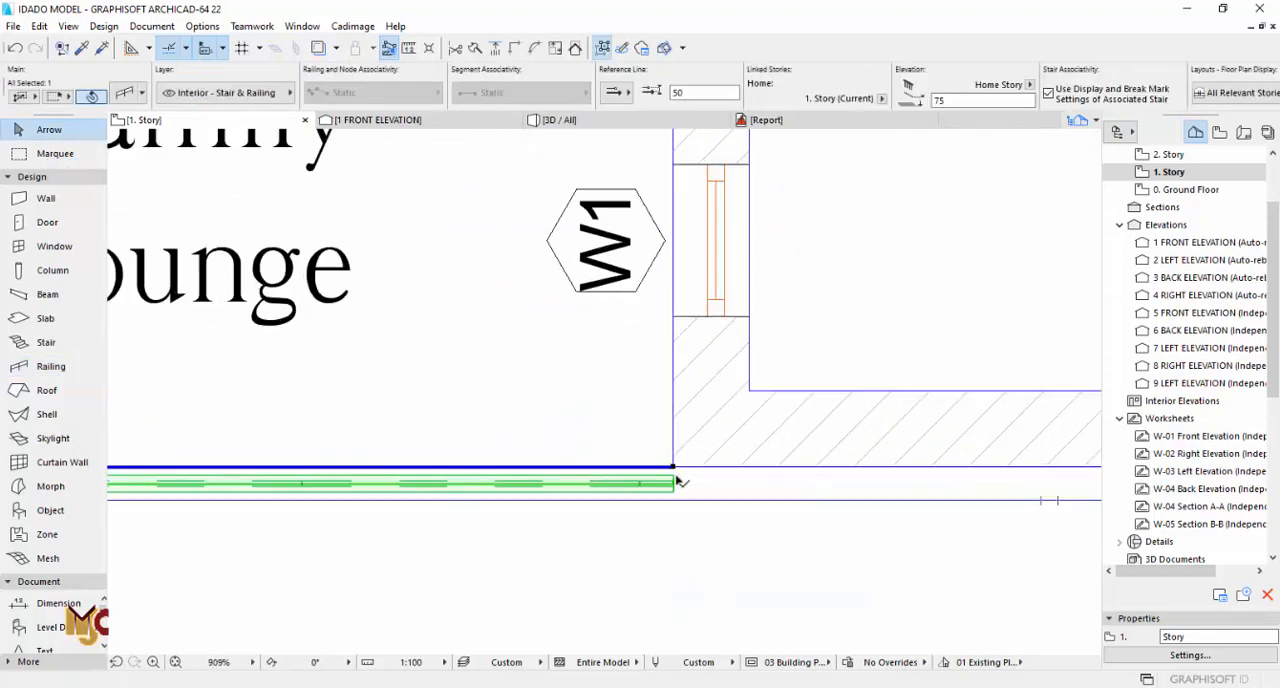
{"action": "left_click", "coordinate": [678, 93]}
{"action": "key", "text": "Escape"}
{"action": "scroll", "coordinate": [780, 459], "scroll_direction": "down", "scroll_amount": 3}
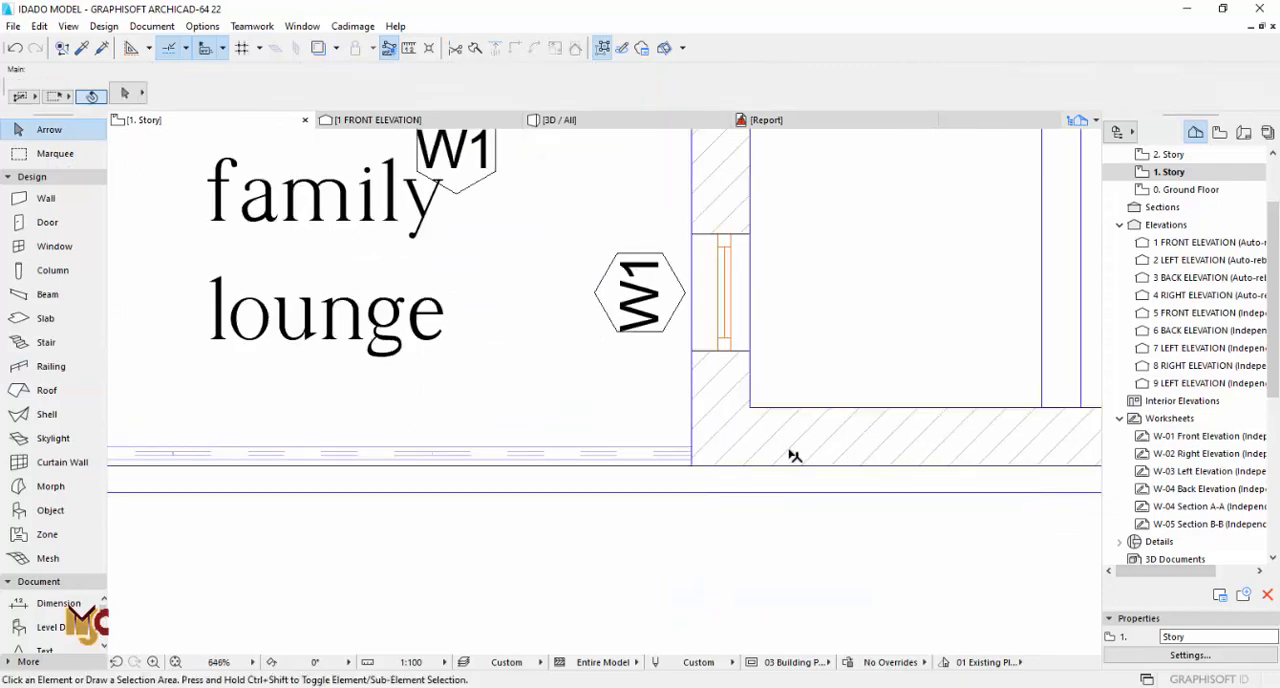
Step: Stretch both end nodes of the railing's short left segment outward by about 27 mm
{"action": "scroll", "coordinate": [288, 406], "scroll_direction": "up", "scroll_amount": 3}
{"action": "middle_click_drag", "start_coordinate": [288, 406], "coordinate": [664, 352]}
{"action": "left_click", "coordinate": [536, 272]}
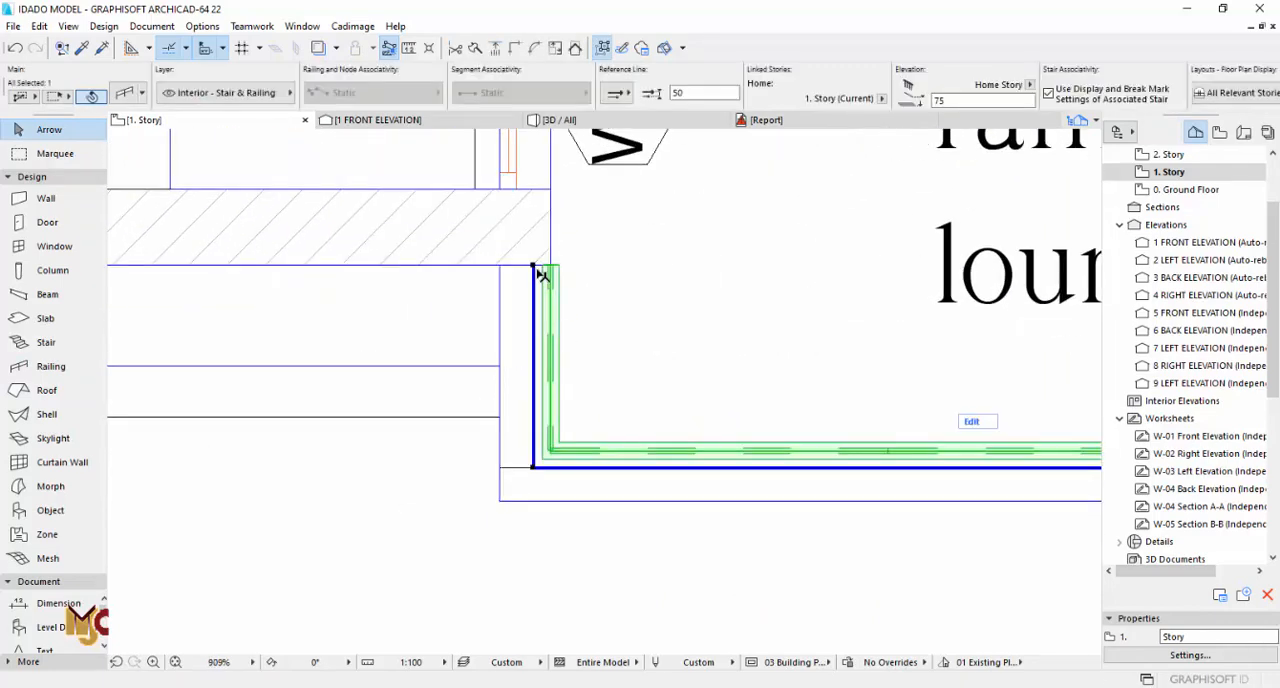
{"action": "left_click", "coordinate": [533, 275]}
{"action": "left_click", "coordinate": [516, 266]}
{"action": "left_click", "coordinate": [530, 463]}
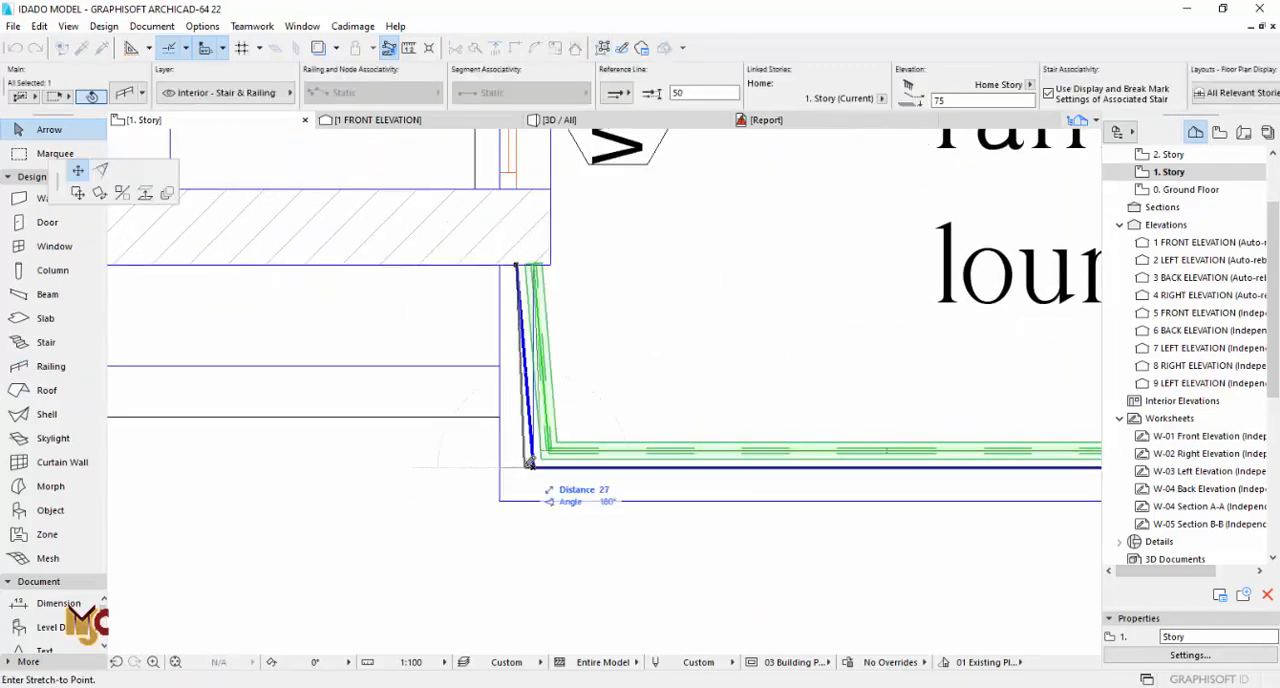
{"action": "left_click", "coordinate": [518, 463]}
{"action": "key", "text": "Escape"}
Step: Offset the left edge of the lounge balcony's floor slab inward to the inner edge of the perimeter slab strip
{"action": "scroll", "coordinate": [289, 440], "scroll_direction": "down", "scroll_amount": 4}
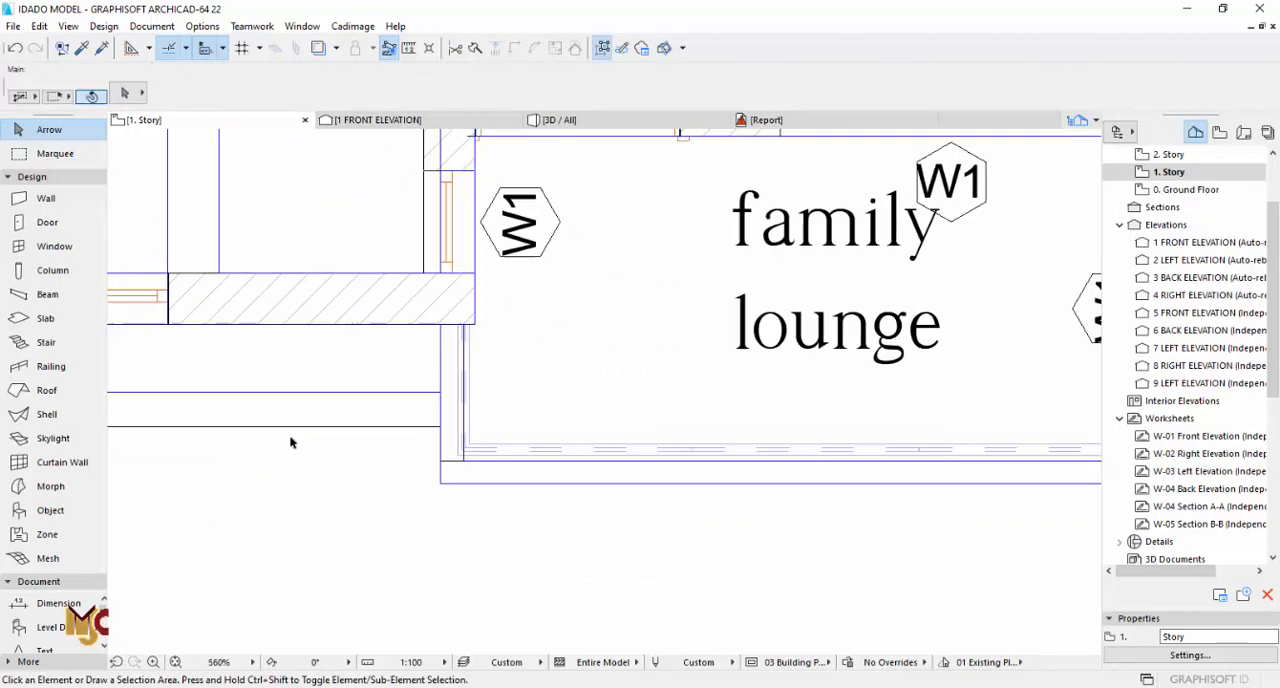
{"action": "scroll", "coordinate": [543, 451], "scroll_direction": "up", "scroll_amount": 3}
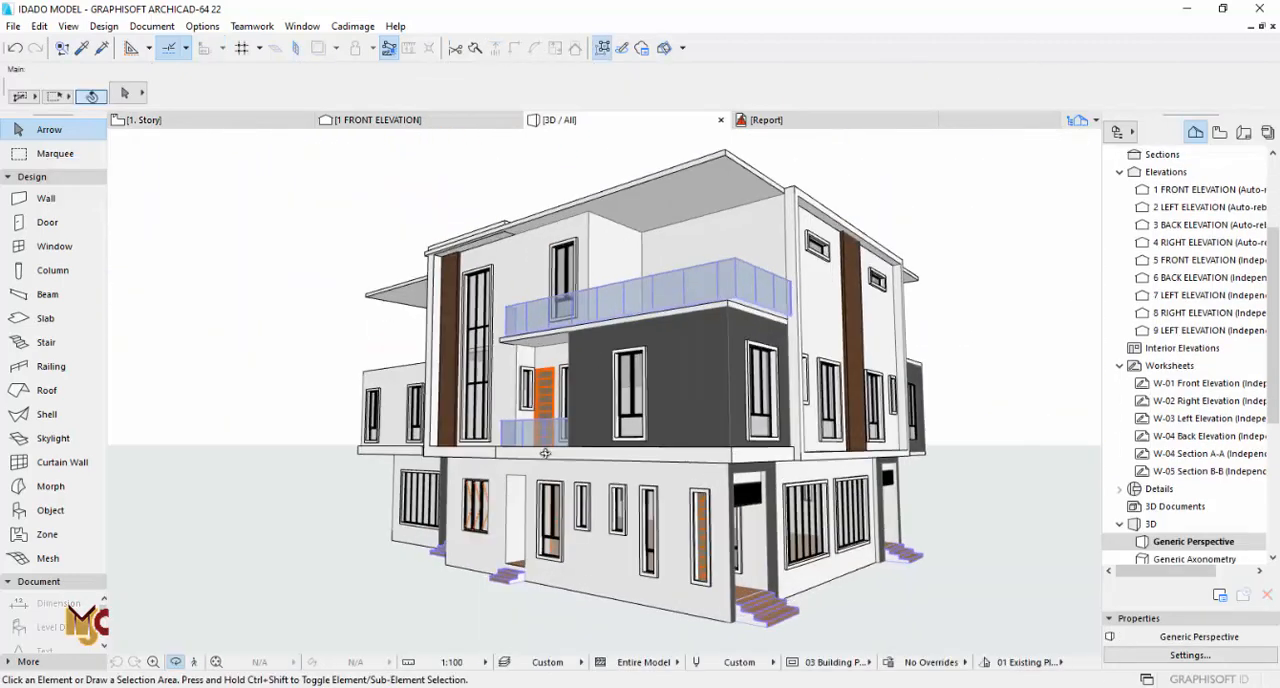
{"action": "middle_click_drag", "start_coordinate": [603, 391], "coordinate": [566, 447], "text": "shift"}
{"action": "key", "text": "F2"}
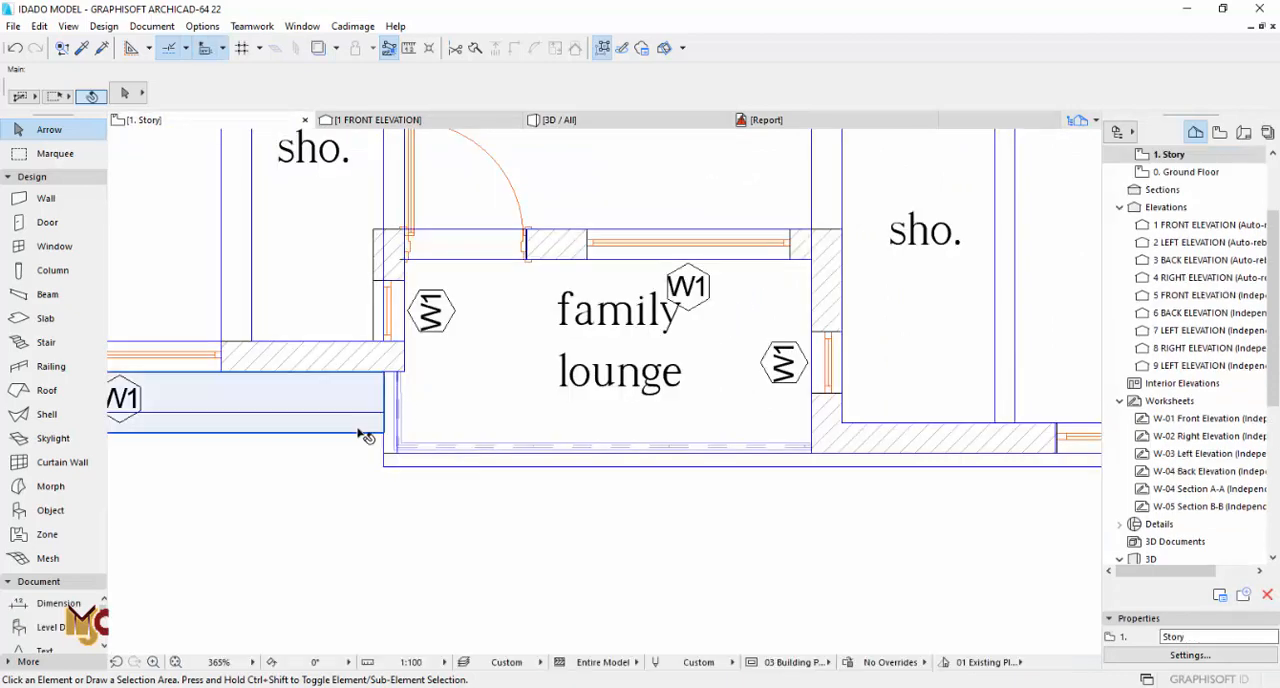
{"action": "scroll", "coordinate": [388, 455], "scroll_direction": "up", "scroll_amount": 3}
{"action": "left_click", "coordinate": [390, 467]}
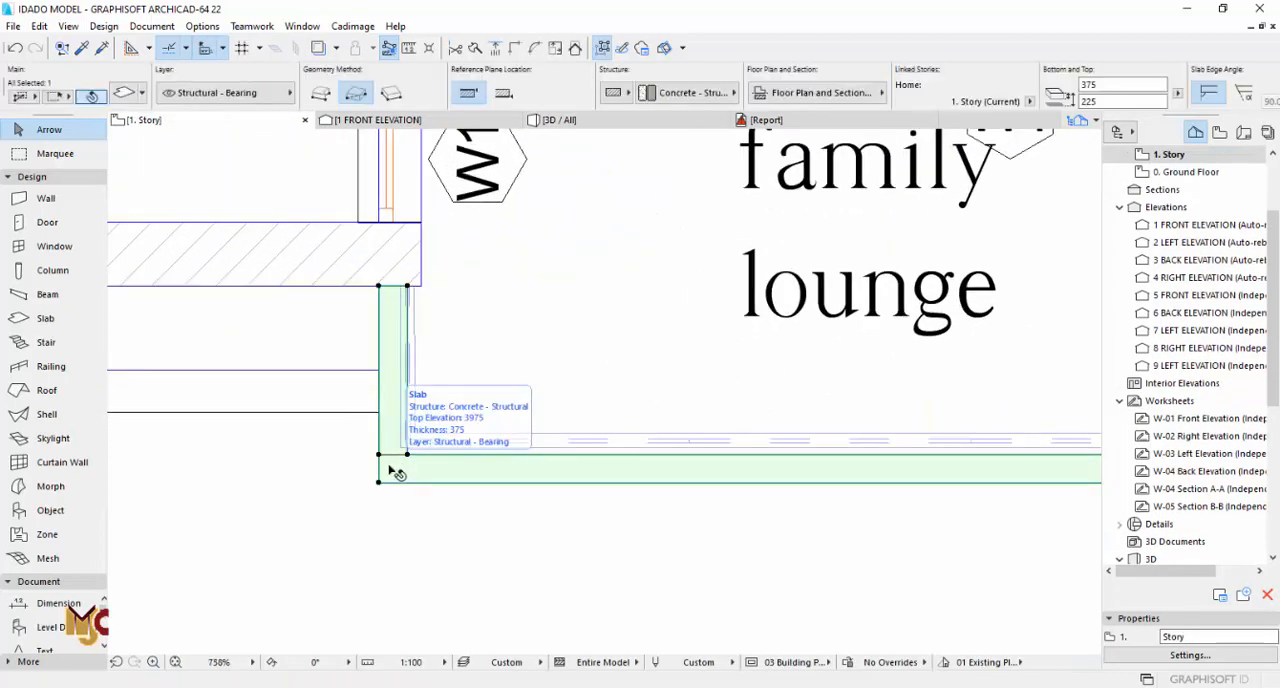
{"action": "key", "text": "Escape"}
{"action": "left_click", "coordinate": [457, 368]}
{"action": "left_click", "coordinate": [379, 325]}
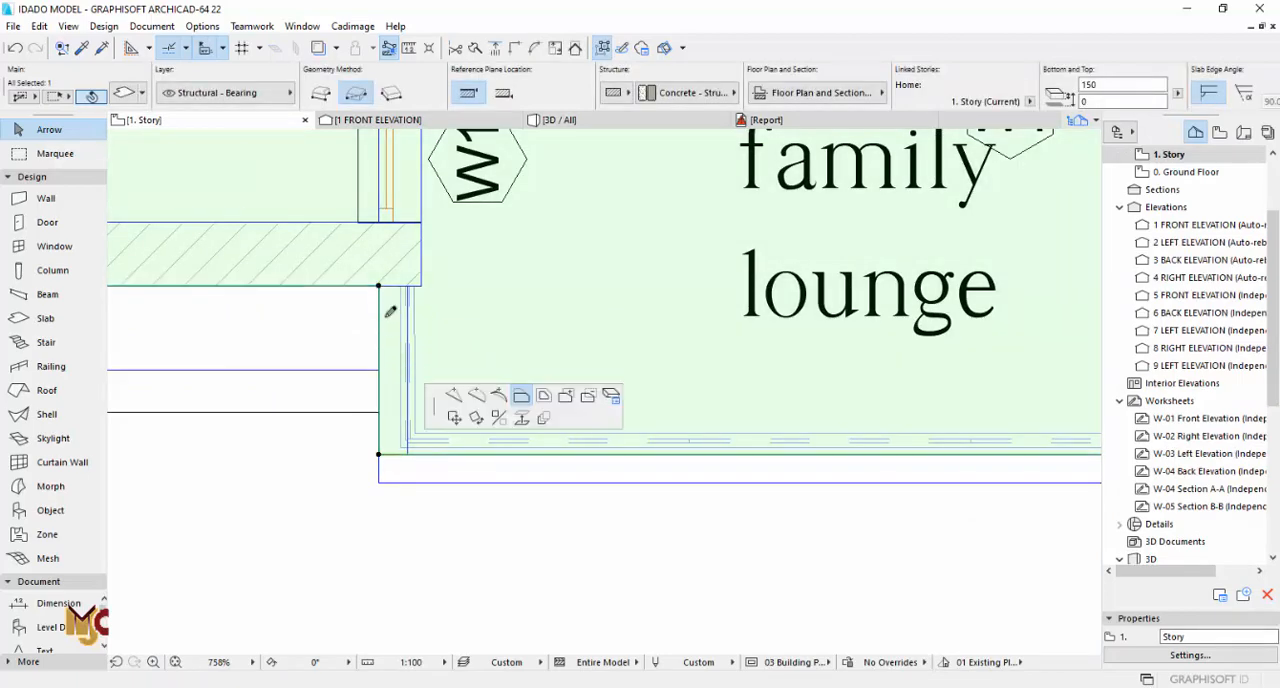
{"action": "left_click", "coordinate": [408, 286]}
{"action": "key", "text": "Escape"}
Step: Examine the balcony in the 3D view and compare it with the elevation drawing below the first floor plan
{"action": "key", "text": "F3"}
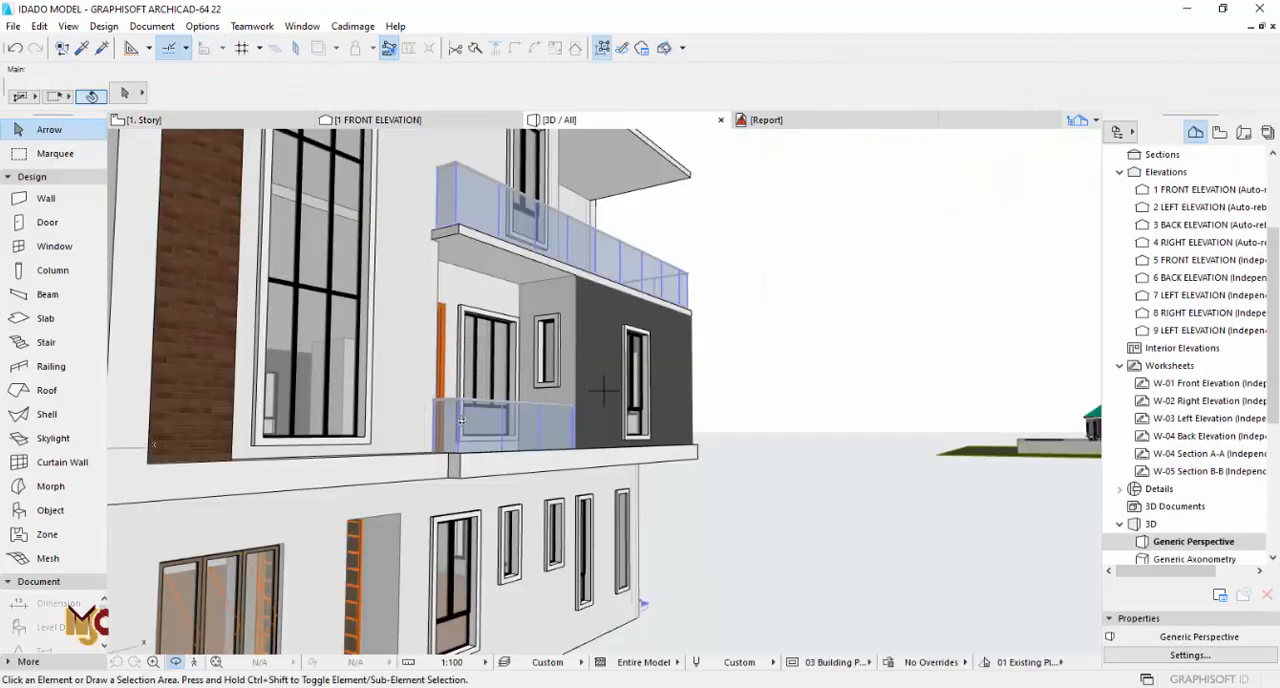
{"action": "middle_click_drag", "start_coordinate": [462, 420], "coordinate": [766, 390], "text": "shift"}
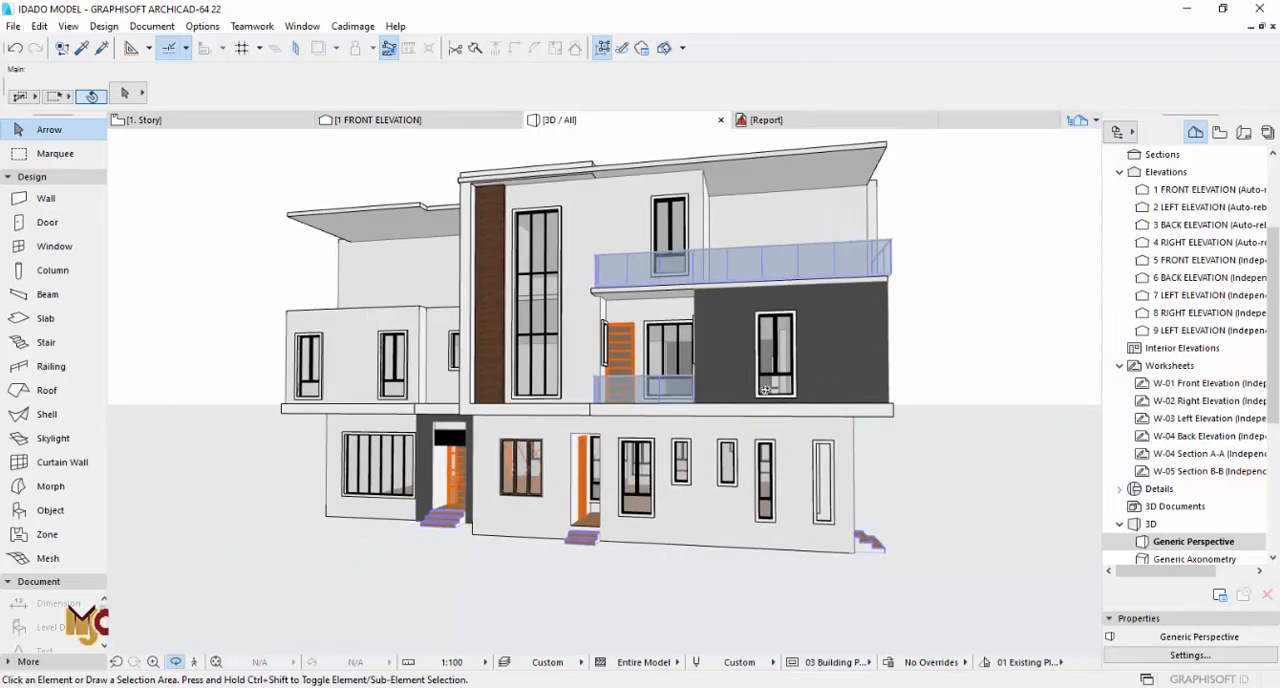
{"action": "key", "text": "F2"}
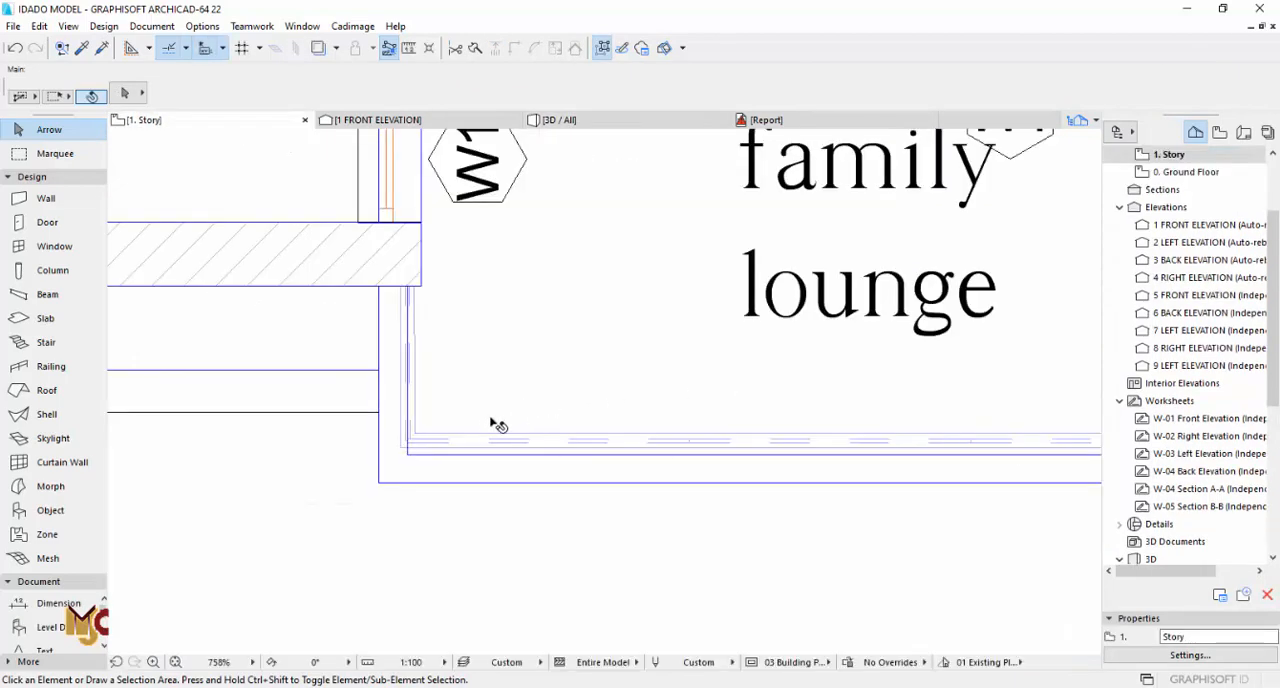
{"action": "scroll", "coordinate": [497, 425], "scroll_direction": "down", "scroll_amount": 3}
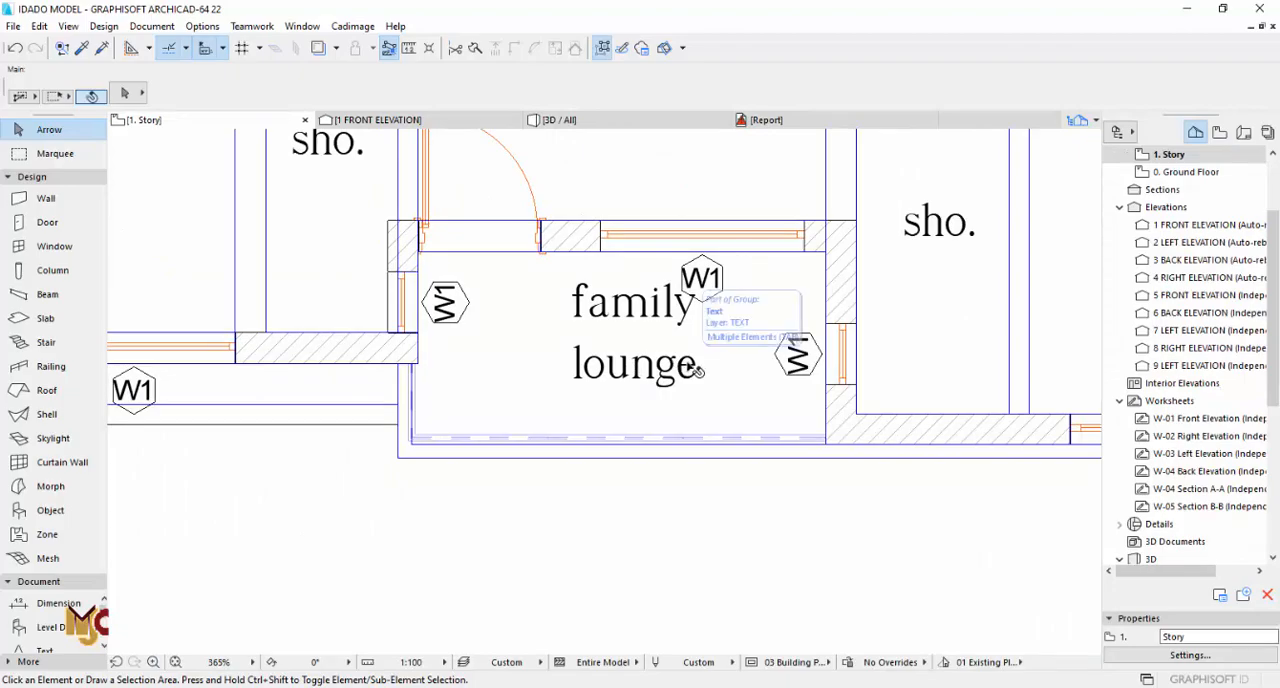
{"action": "scroll", "coordinate": [691, 368], "scroll_direction": "down", "scroll_amount": 5}
{"action": "middle_click_drag", "start_coordinate": [662, 383], "coordinate": [655, 223]}
{"action": "middle_click_drag", "start_coordinate": [630, 547], "coordinate": [627, 492]}
{"action": "scroll", "coordinate": [627, 492], "scroll_direction": "up", "scroll_amount": 1}
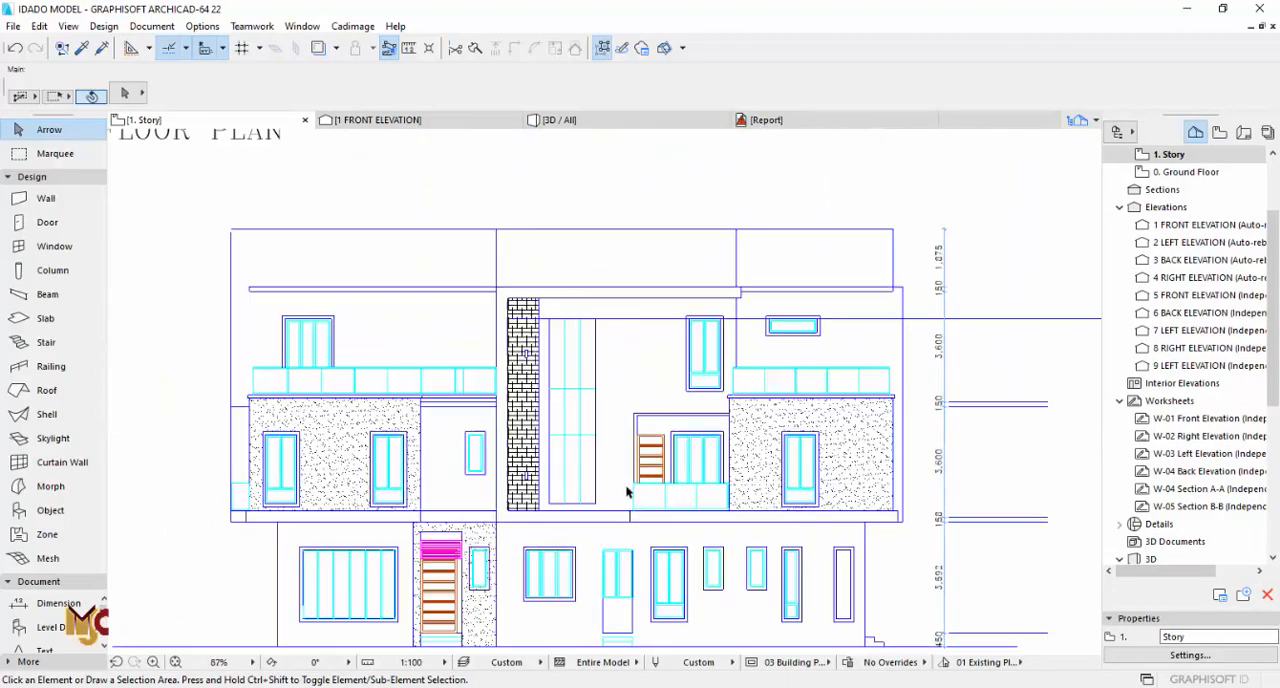
{"action": "scroll", "coordinate": [627, 492], "scroll_direction": "up", "scroll_amount": 4}
{"action": "scroll", "coordinate": [645, 487], "scroll_direction": "down", "scroll_amount": 3}
{"action": "middle_click_drag", "start_coordinate": [631, 346], "coordinate": [614, 486]}
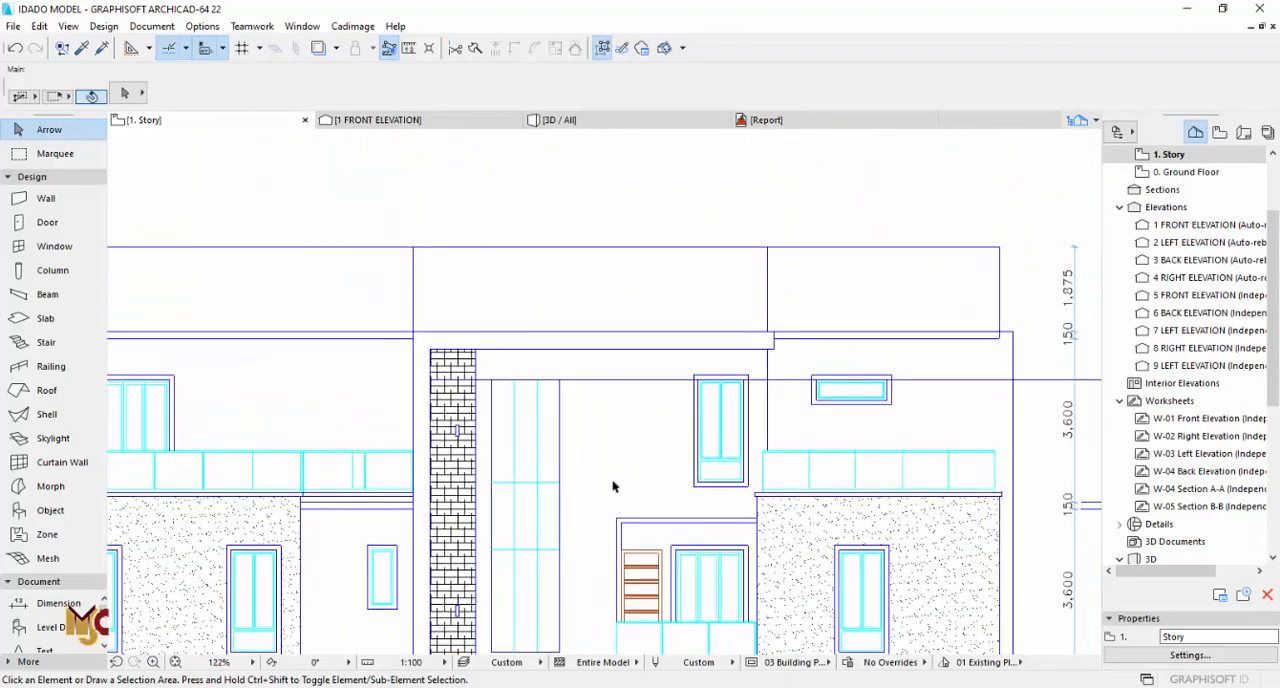
{"action": "scroll", "coordinate": [614, 480], "scroll_direction": "down", "scroll_amount": 3}
{"action": "middle_click_drag", "start_coordinate": [613, 365], "coordinate": [608, 448]}
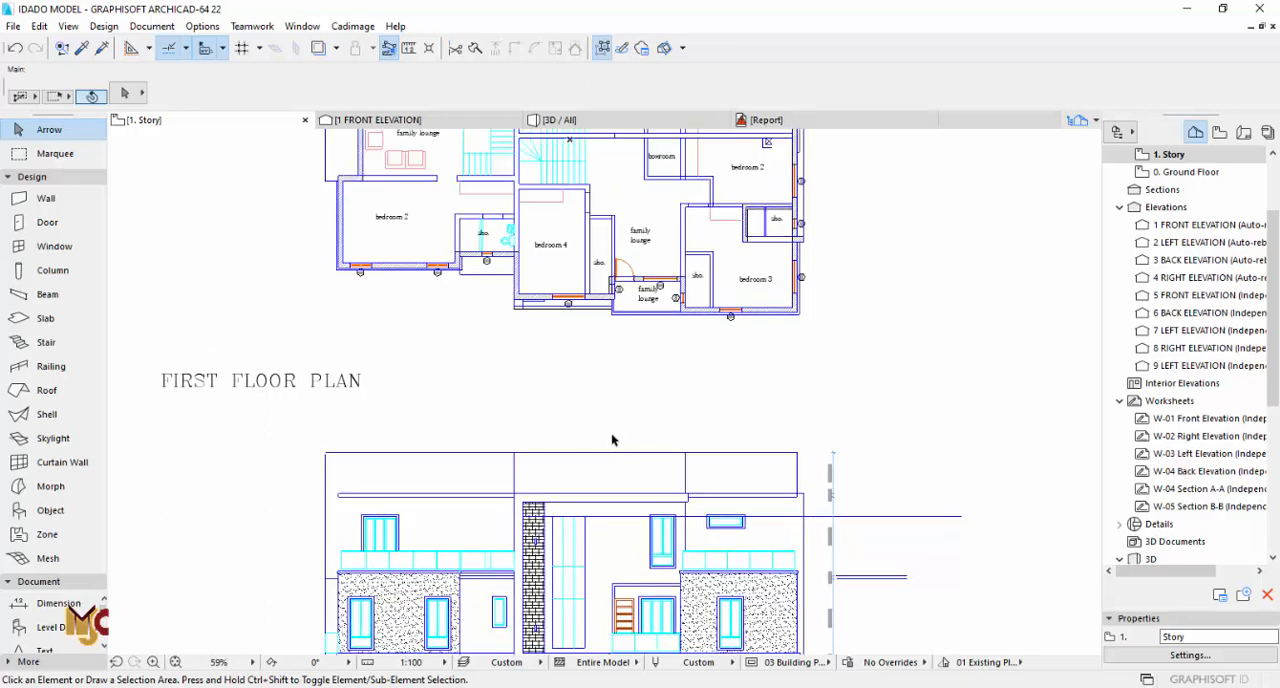
{"action": "scroll", "coordinate": [623, 328], "scroll_direction": "up", "scroll_amount": 2}
{"action": "key", "text": "F3"}
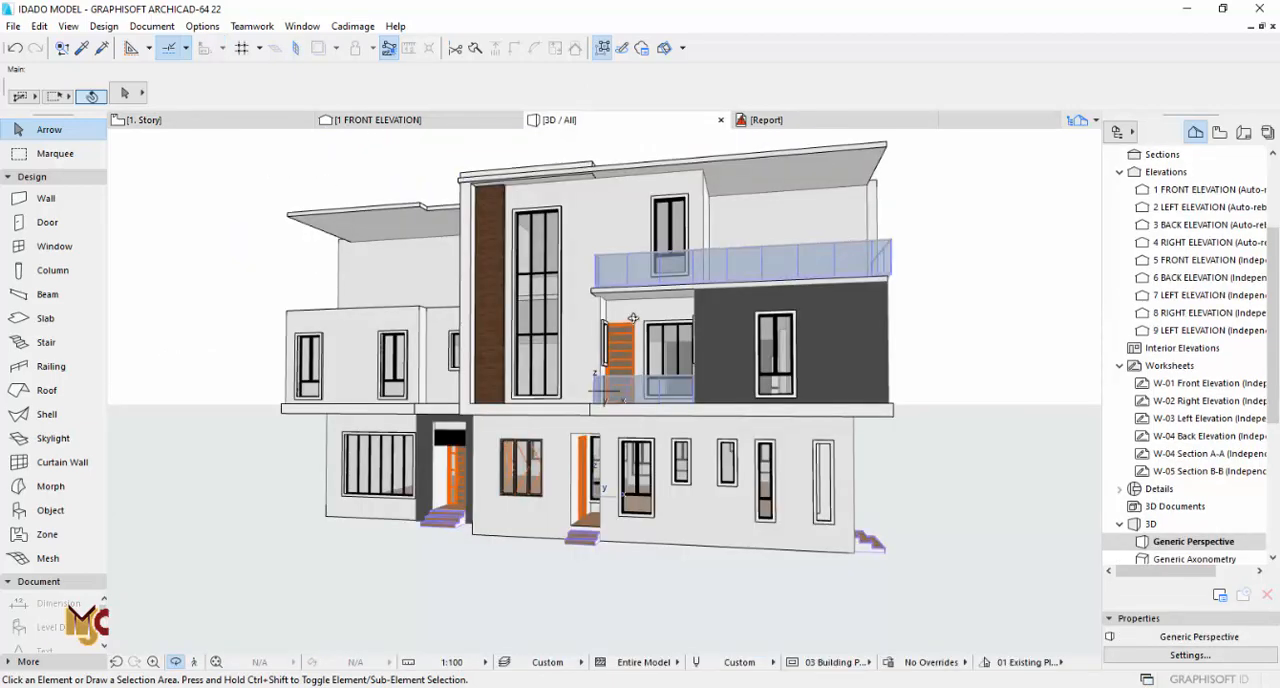
{"action": "key", "text": "F2"}
Step: Draw a chained 225 by 225 mm beam with a 4050 home offset along the balcony's left and front edges
{"action": "scroll", "coordinate": [600, 290], "scroll_direction": "up", "scroll_amount": 5}
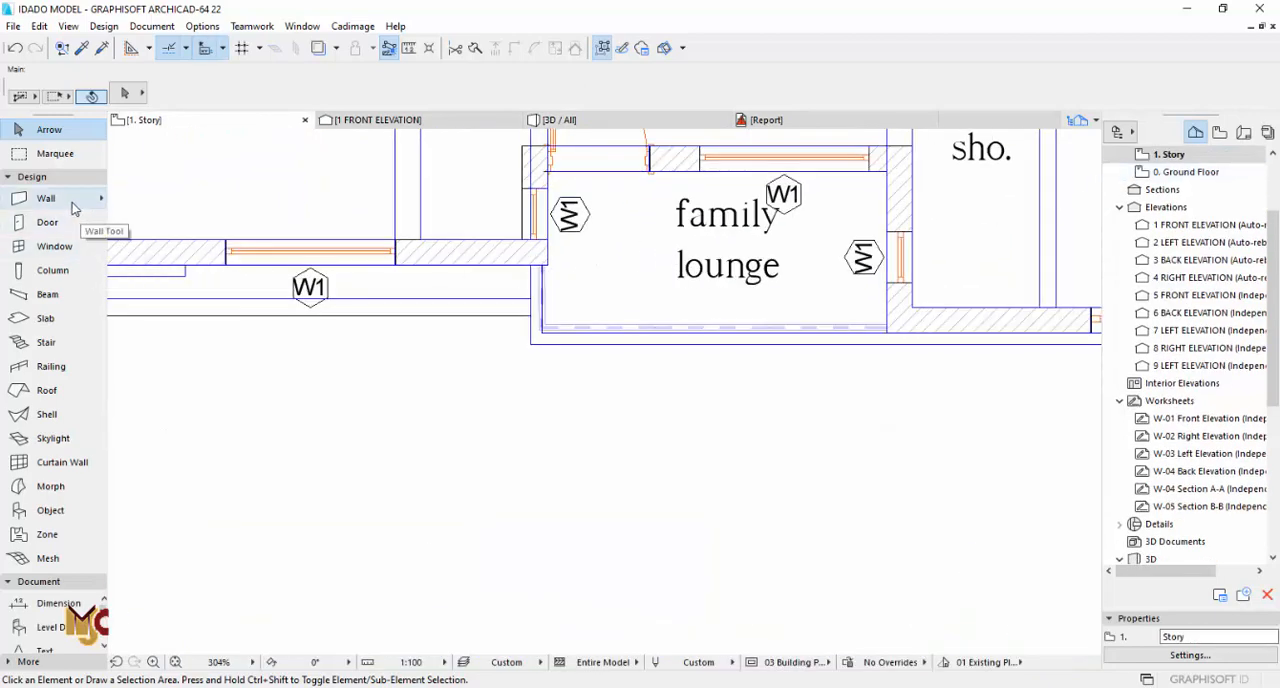
{"action": "left_click", "coordinate": [58, 295]}
{"action": "scroll", "coordinate": [546, 266], "scroll_direction": "up", "scroll_amount": 2}
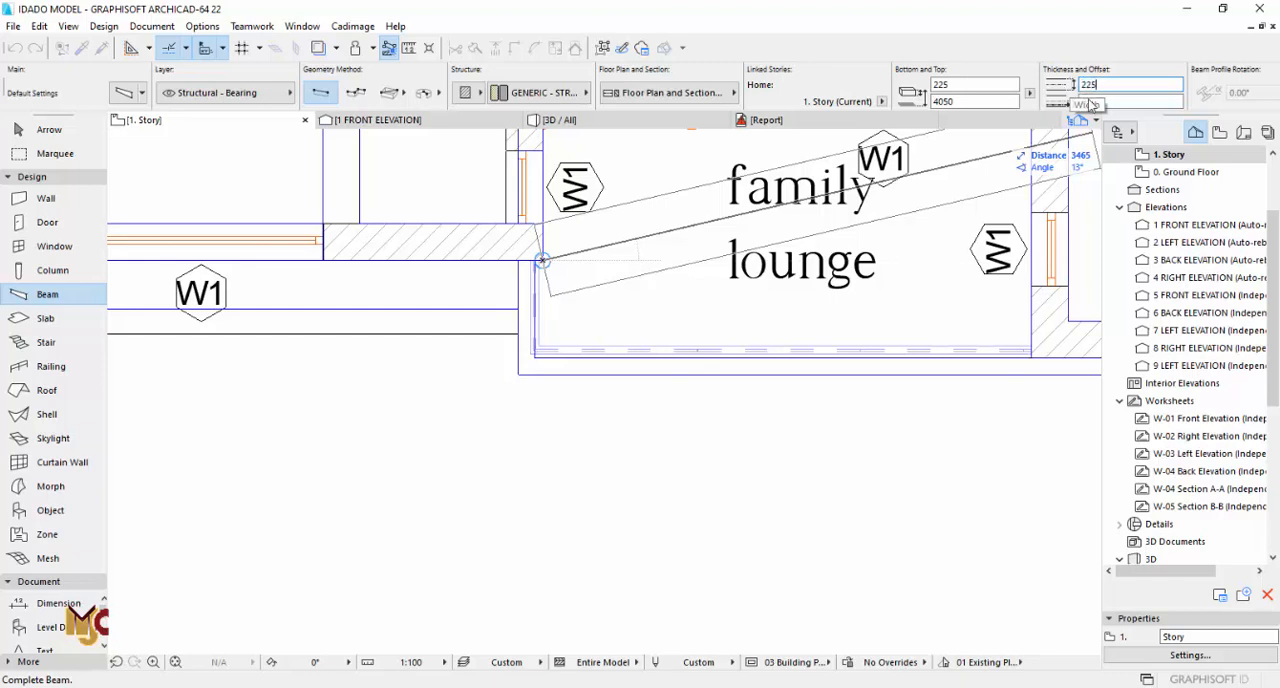
{"action": "left_click", "coordinate": [542, 357]}
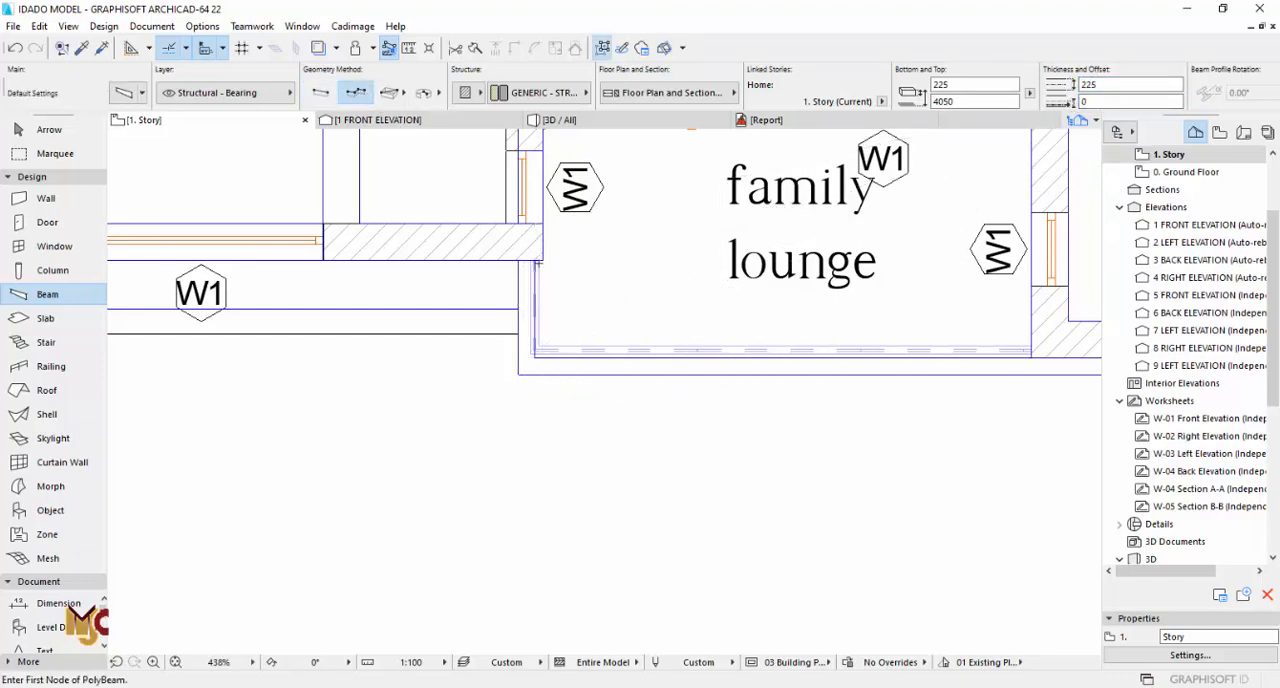
{"action": "left_click", "coordinate": [542, 259]}
{"action": "left_click", "coordinate": [542, 354]}
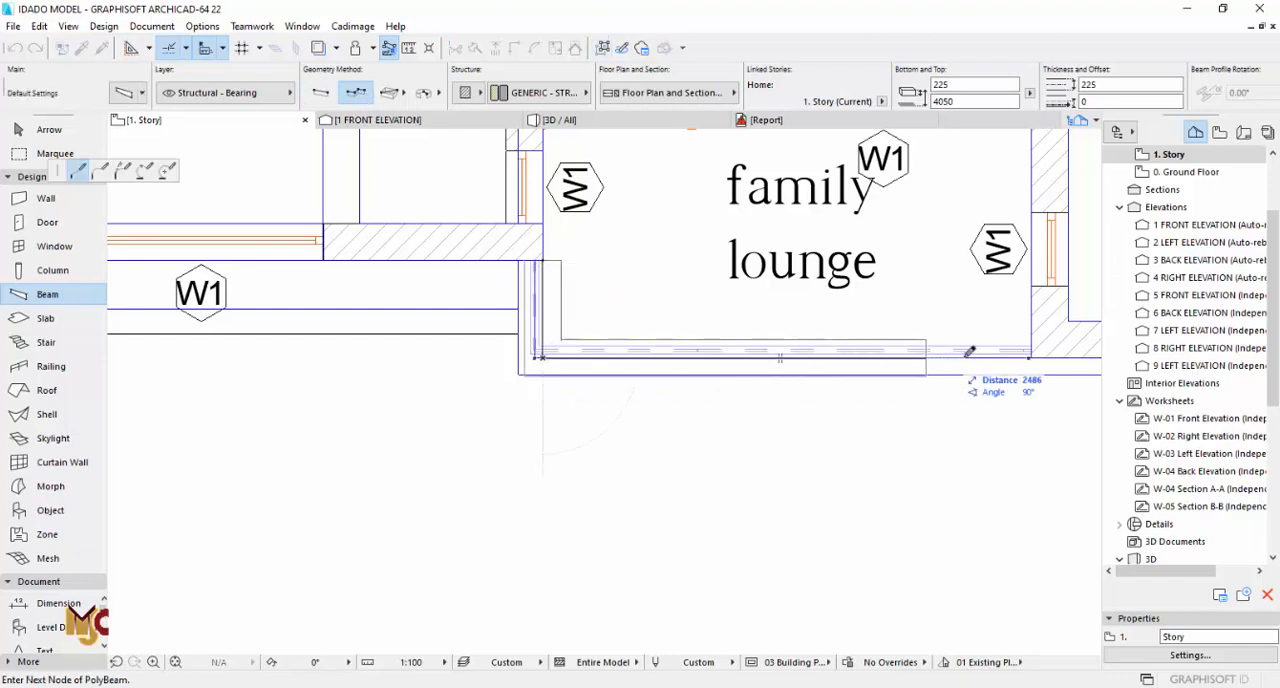
{"action": "right_click", "coordinate": [1032, 356]}
{"action": "left_click", "coordinate": [1063, 481]}
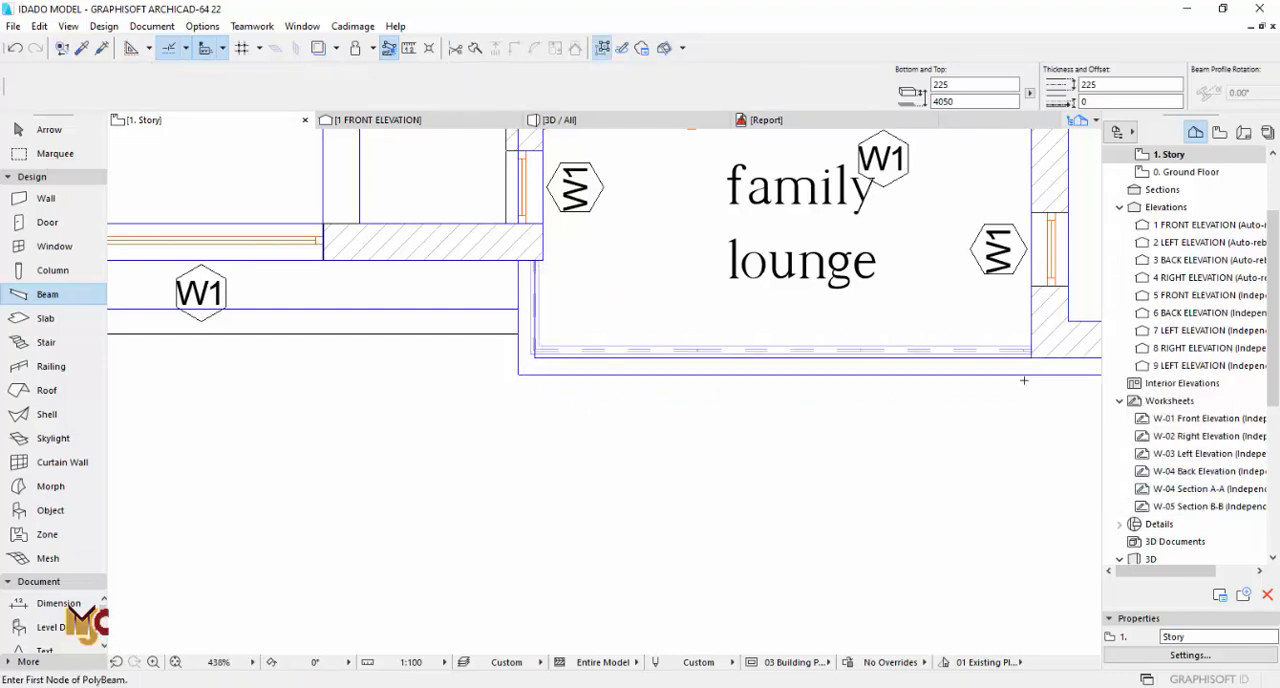
{"action": "key", "text": "Escape"}
Step: Set the home offset of the two chained balcony beams to 3600 mm in the 3D view
{"action": "key", "text": "F3"}
{"action": "scroll", "coordinate": [645, 285], "scroll_direction": "up", "scroll_amount": 3}
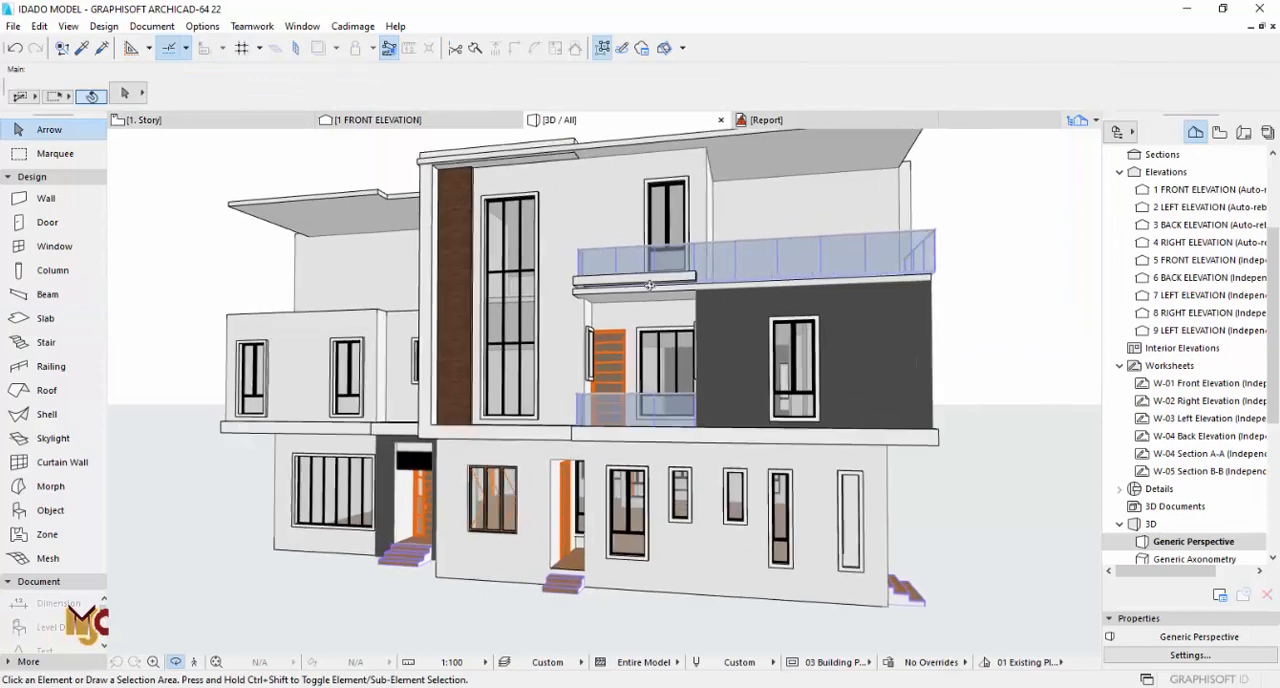
{"action": "left_click", "coordinate": [640, 278]}
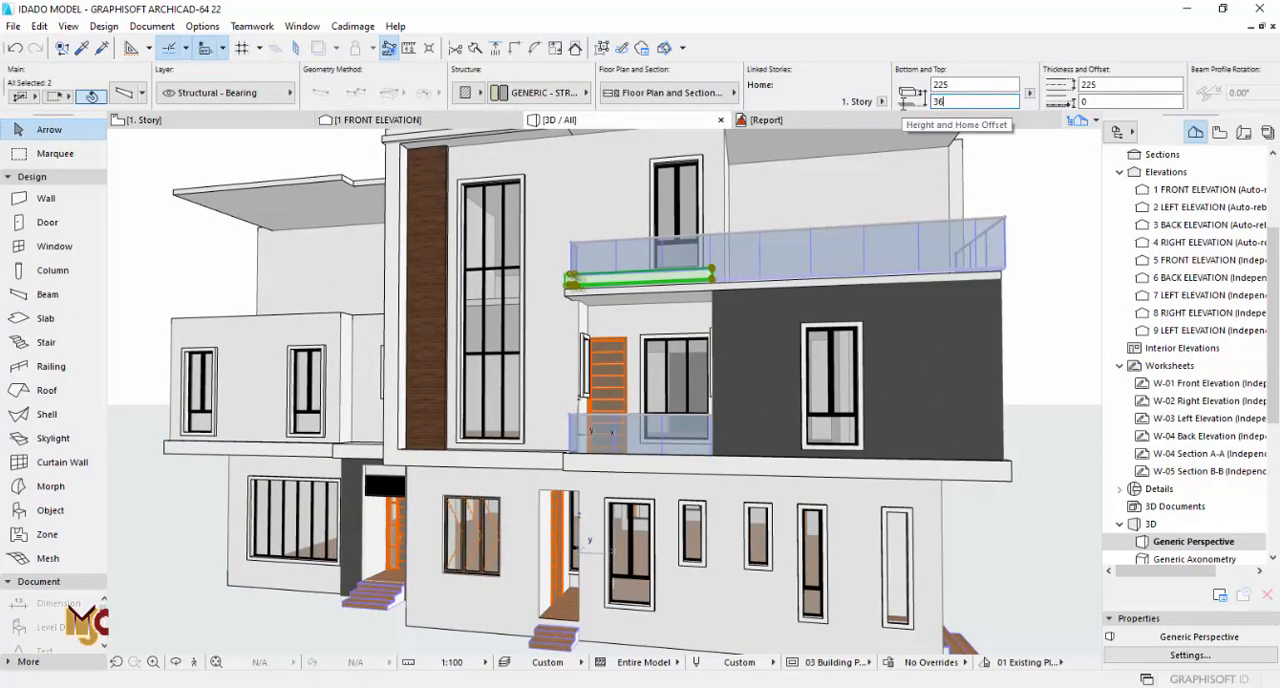
{"action": "left_click", "coordinate": [962, 85]}
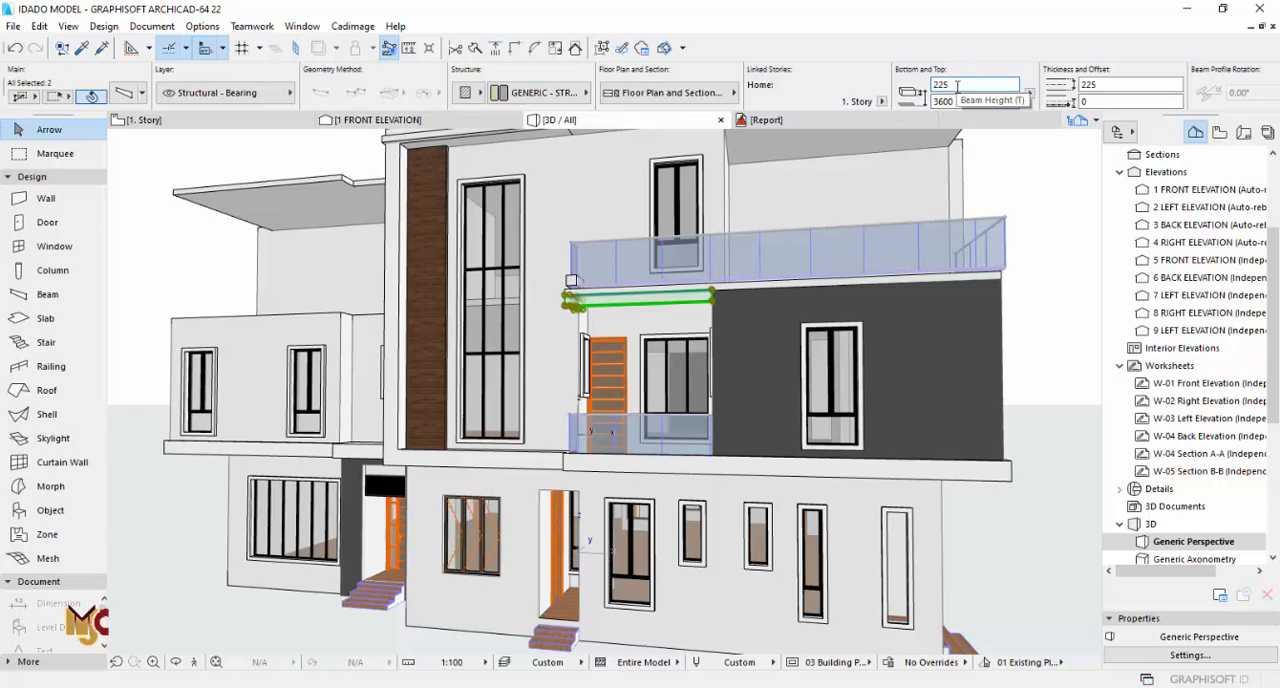
{"action": "scroll", "coordinate": [527, 243], "scroll_direction": "up", "scroll_amount": 3}
{"action": "key", "text": "Escape"}
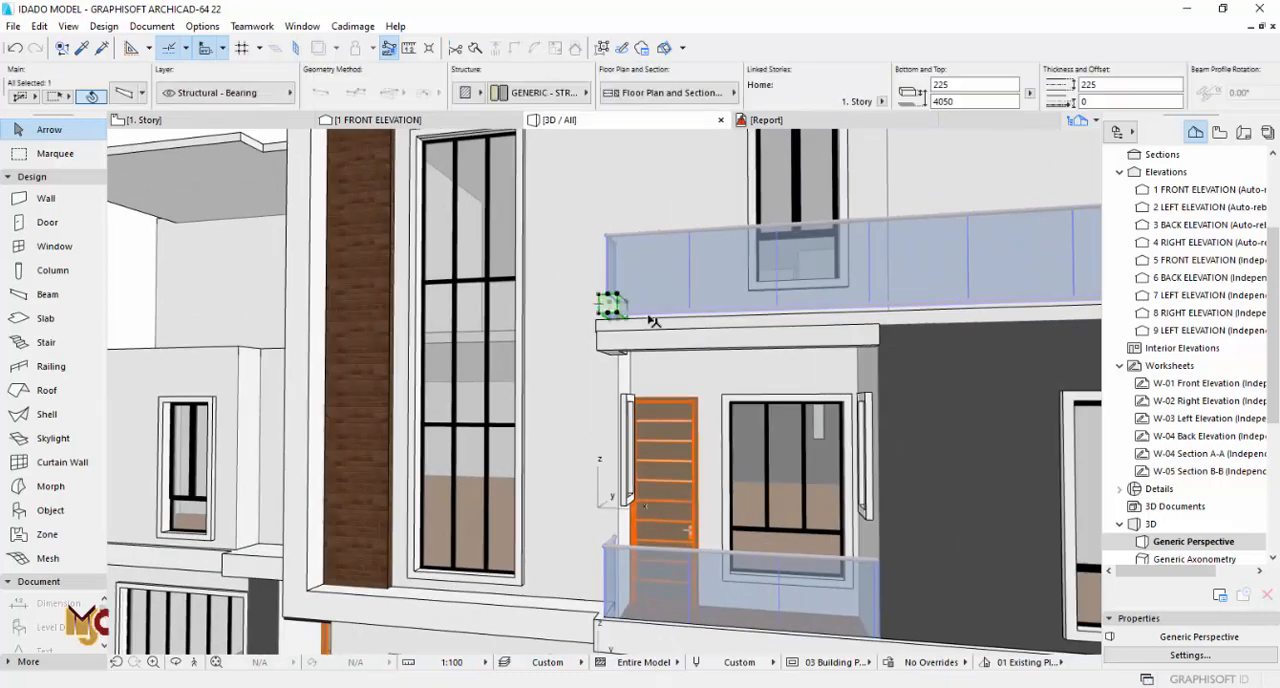
Step: Move both chained balcony beams inward so the front beam's outer corner meets the lower corner of the adjoining wall
{"action": "key", "text": "F2"}
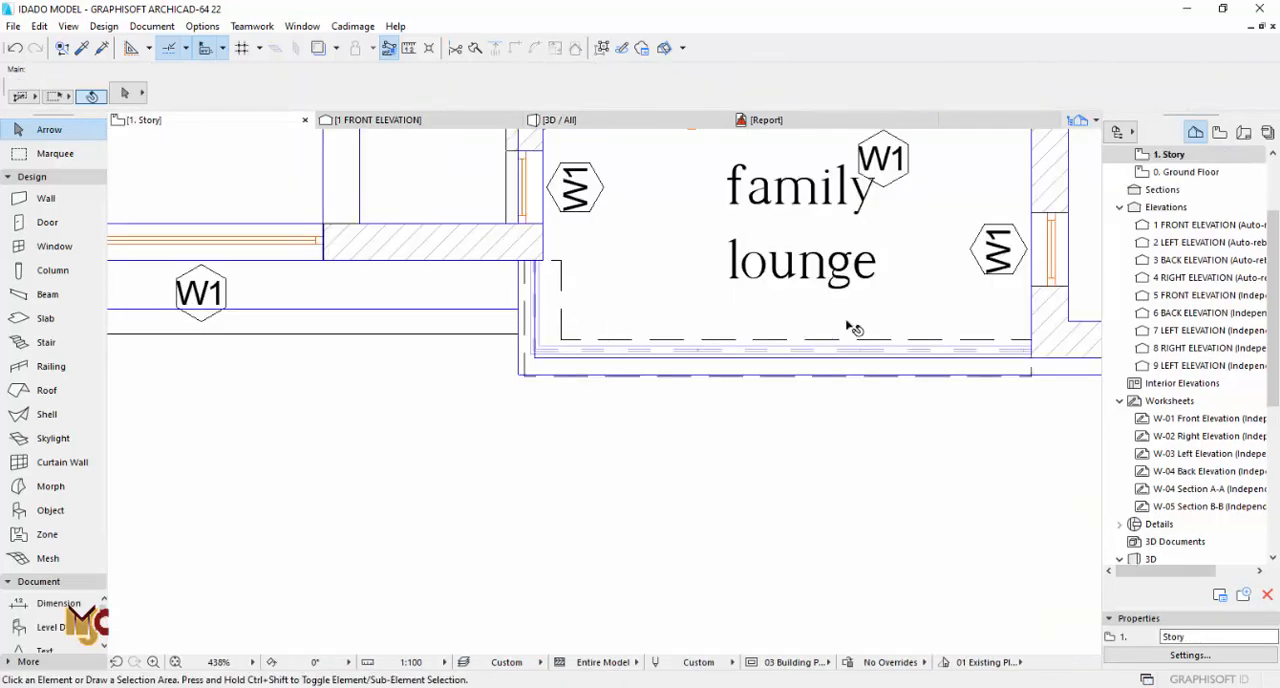
{"action": "left_click", "coordinate": [1031, 357]}
{"action": "scroll", "coordinate": [1031, 377], "scroll_direction": "up", "scroll_amount": 5}
{"action": "middle_click_drag", "start_coordinate": [1031, 377], "coordinate": [675, 425]}
{"action": "key", "text": "Escape"}
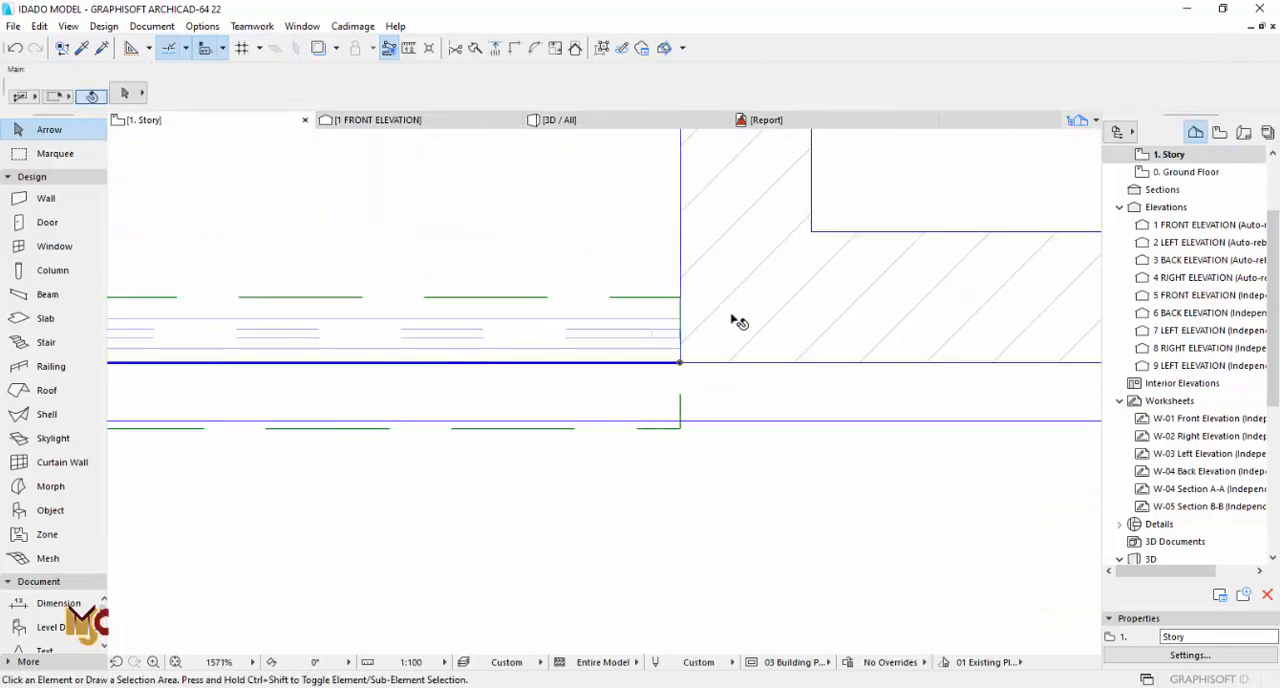
{"action": "left_click", "coordinate": [673, 319]}
{"action": "key", "text": "ctrl+d"}
{"action": "left_click", "coordinate": [680, 428]}
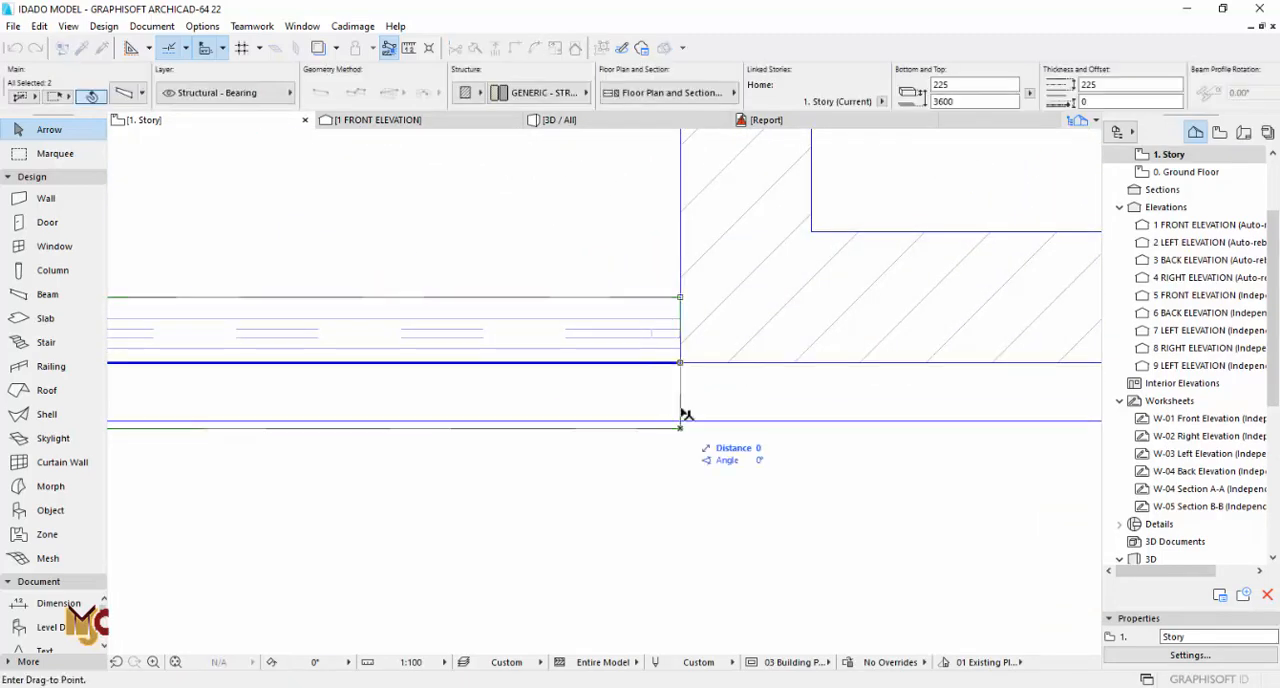
{"action": "left_click", "coordinate": [681, 363]}
{"action": "scroll", "coordinate": [683, 366], "scroll_direction": "down", "scroll_amount": 10}
{"action": "scroll", "coordinate": [424, 385], "scroll_direction": "up", "scroll_amount": 7}
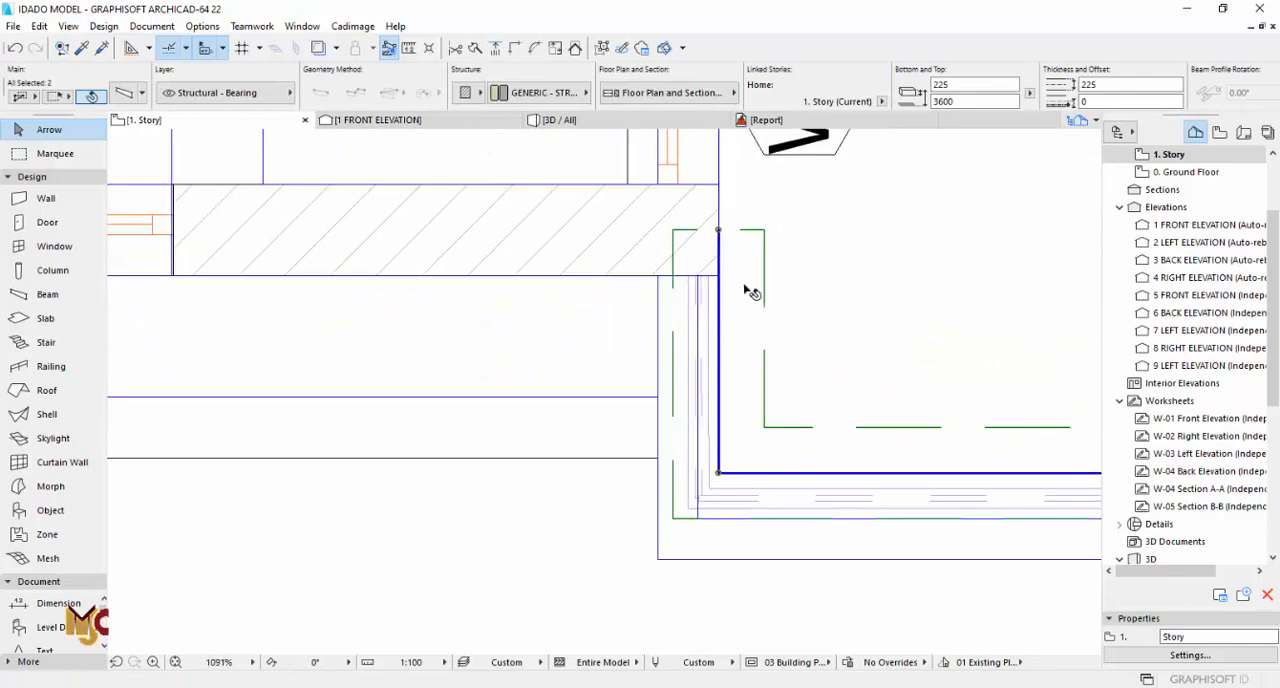
{"action": "key", "text": "ctrl+d"}
{"action": "left_click", "coordinate": [763, 231]}
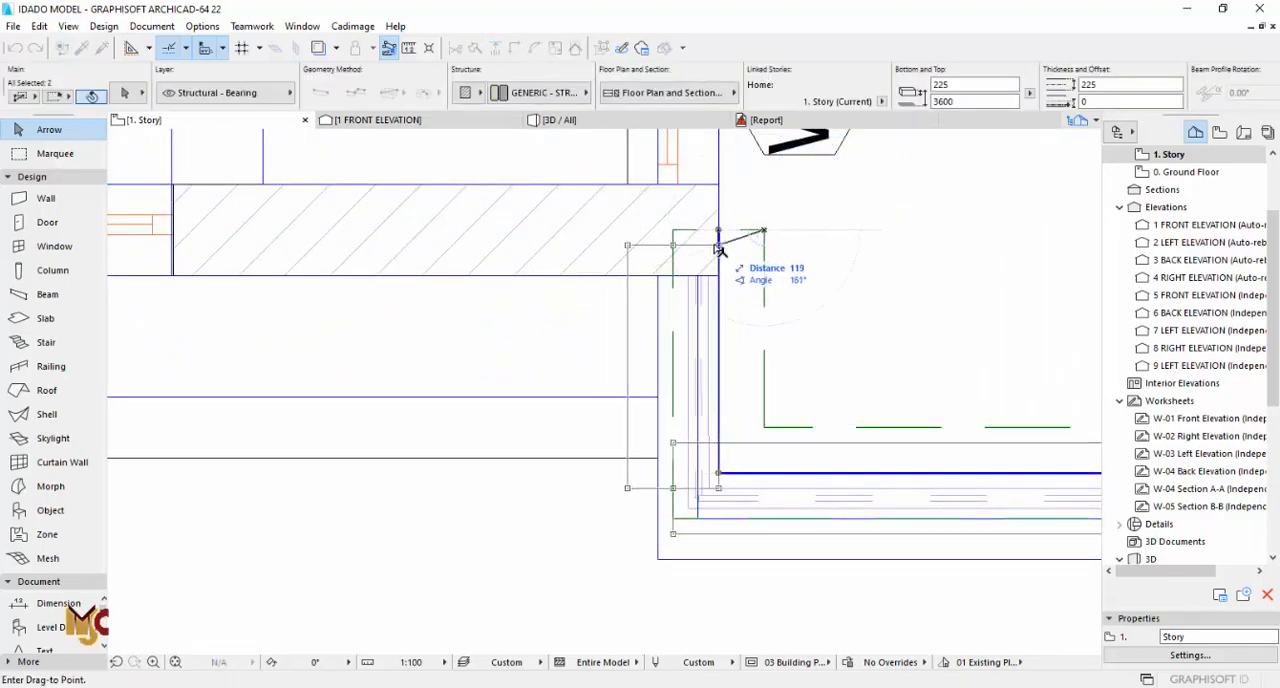
{"action": "left_click", "coordinate": [718, 248]}
{"action": "key", "text": "Escape"}
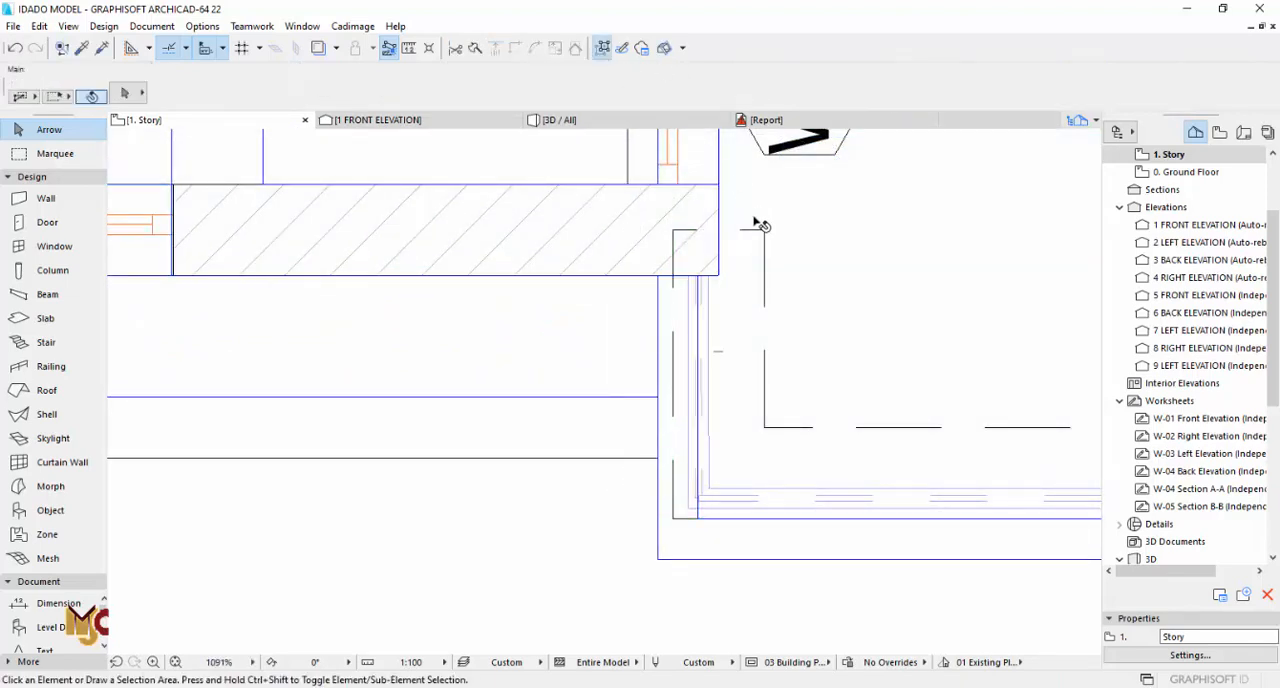
Step: Move only the short side beam horizontally outward so its inner edge aligns with the end face of the wall
{"action": "left_click", "coordinate": [765, 231]}
{"action": "key", "text": "ctrl+d"}
{"action": "left_click", "coordinate": [765, 231]}
{"action": "left_click", "coordinate": [718, 231]}
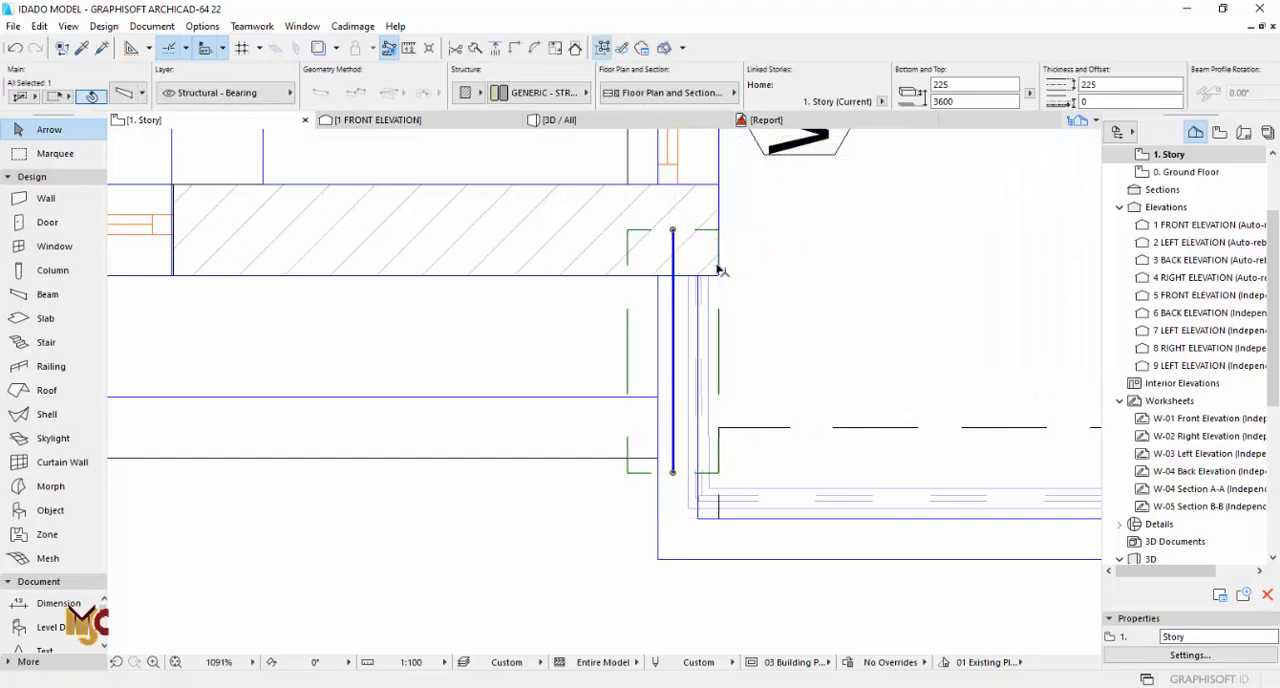
Step: Inspect the balcony beams, the slab edge above them and the terrace railing in the first-floor plan and 3D view
{"action": "left_click", "coordinate": [731, 430], "text": "shift"}
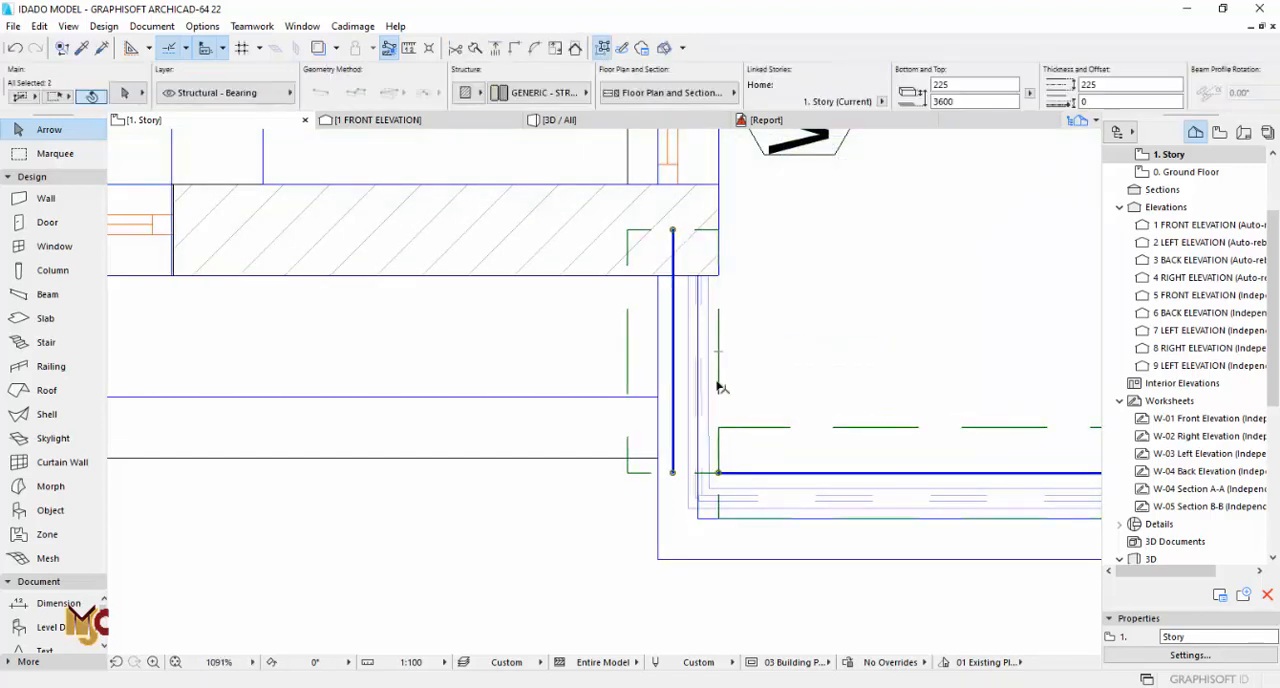
{"action": "key", "text": "Escape"}
{"action": "scroll", "coordinate": [612, 440], "scroll_direction": "down", "scroll_amount": 2}
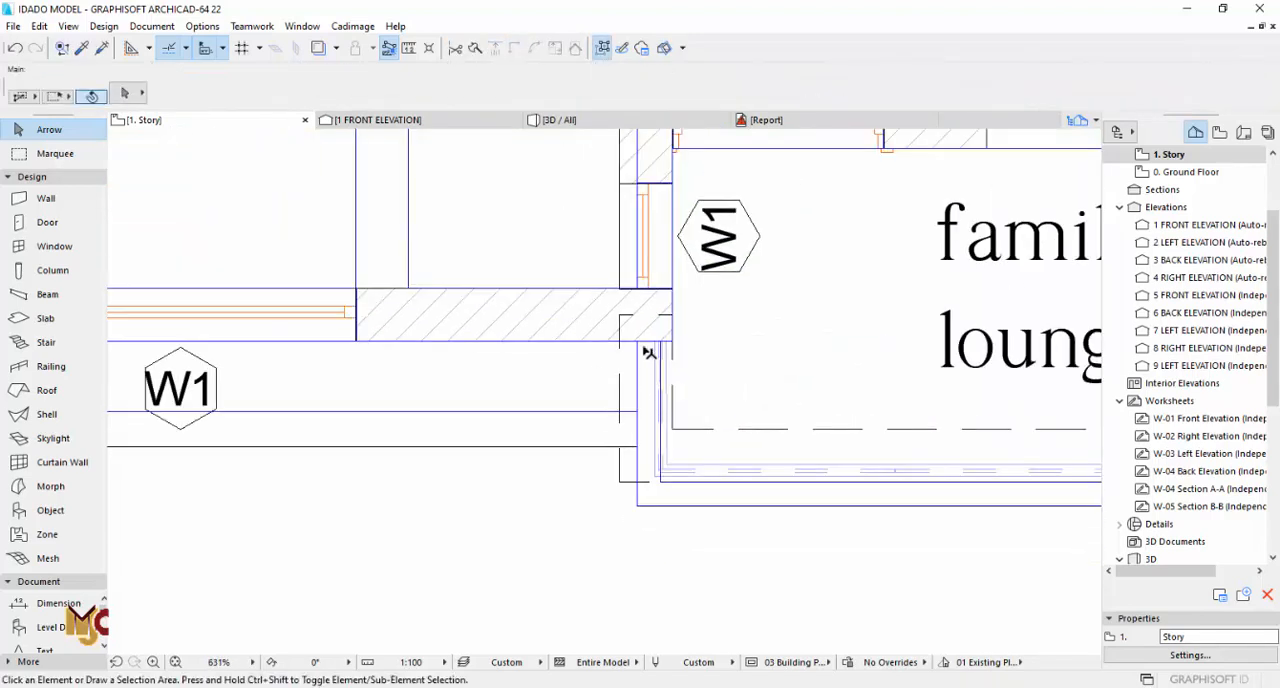
{"action": "left_click", "coordinate": [620, 318]}
{"action": "left_click", "coordinate": [646, 316]}
{"action": "left_click", "coordinate": [647, 341]}
{"action": "key", "text": "Escape"}
{"action": "key", "text": "F3"}
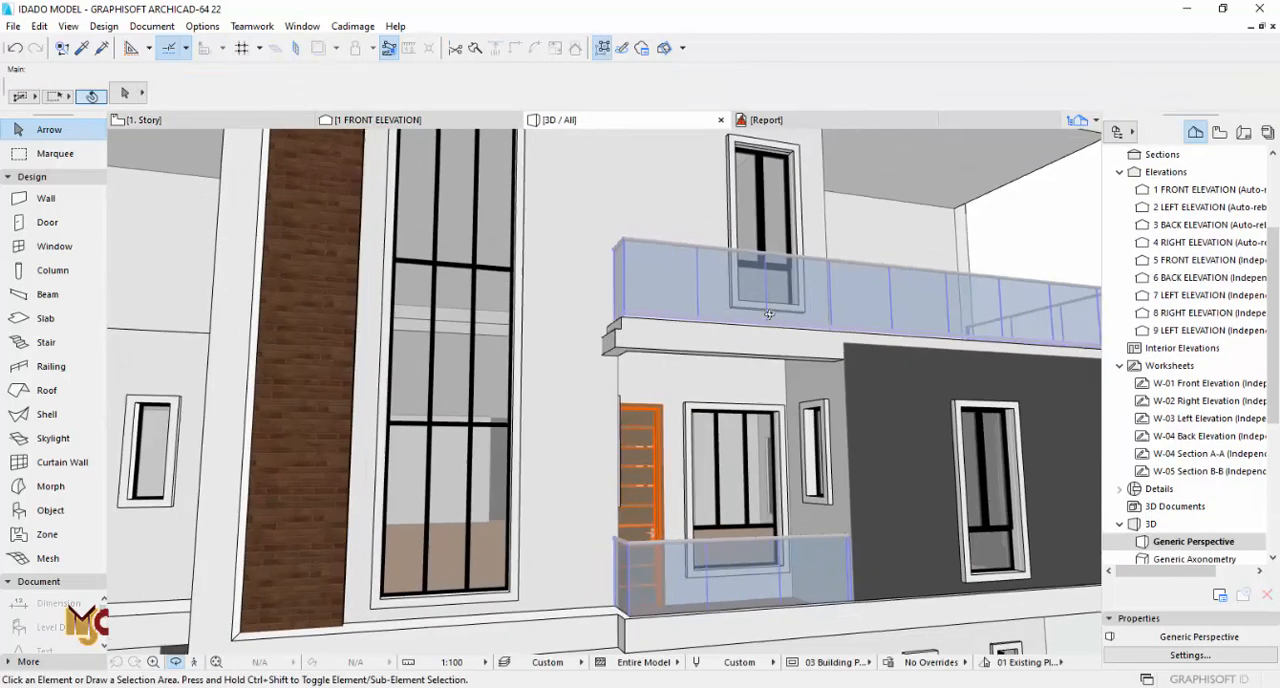
{"action": "scroll", "coordinate": [600, 338], "scroll_direction": "down", "scroll_amount": 3}
{"action": "scroll", "coordinate": [597, 342], "scroll_direction": "down", "scroll_amount": 2}
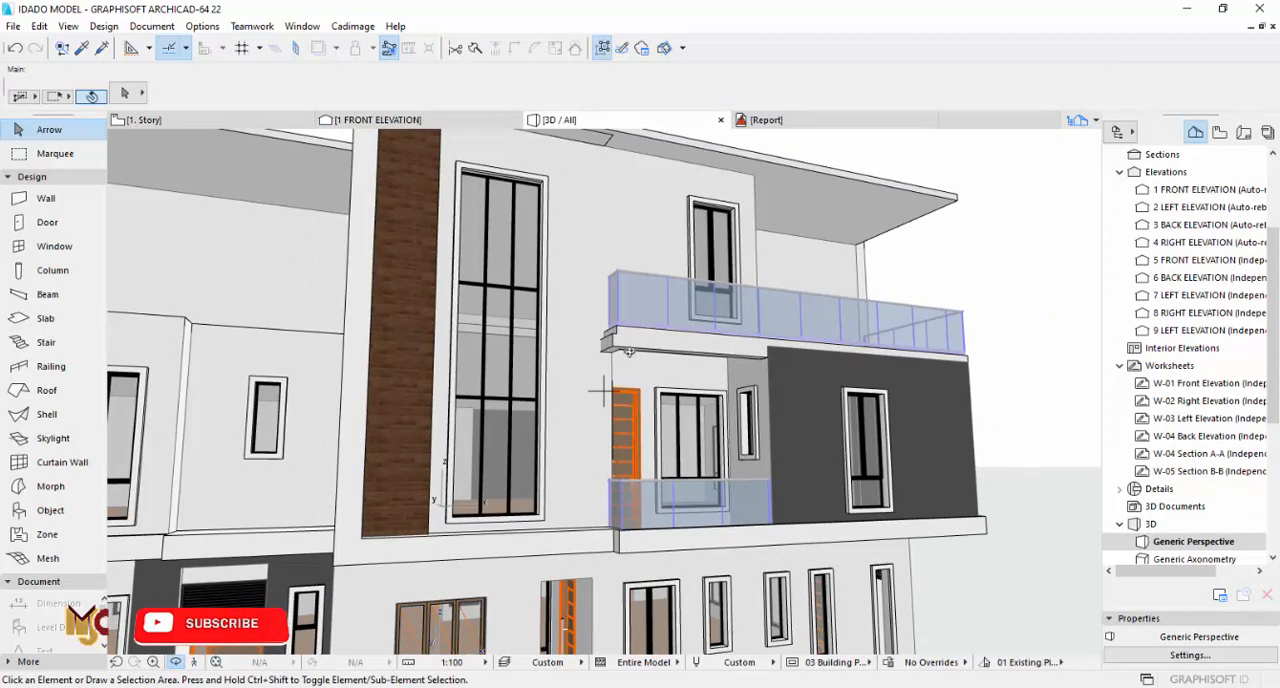
{"action": "key", "text": "F2"}
{"action": "scroll", "coordinate": [634, 377], "scroll_direction": "down", "scroll_amount": 5}
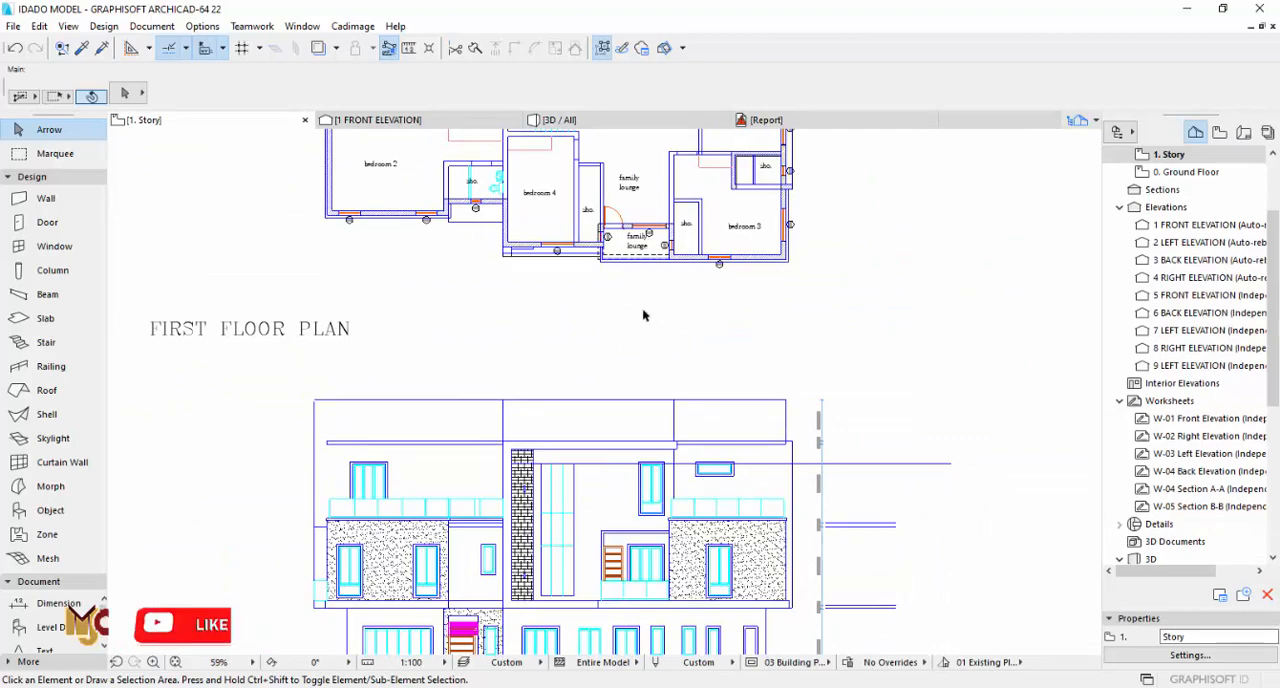
{"action": "key", "text": "F3"}
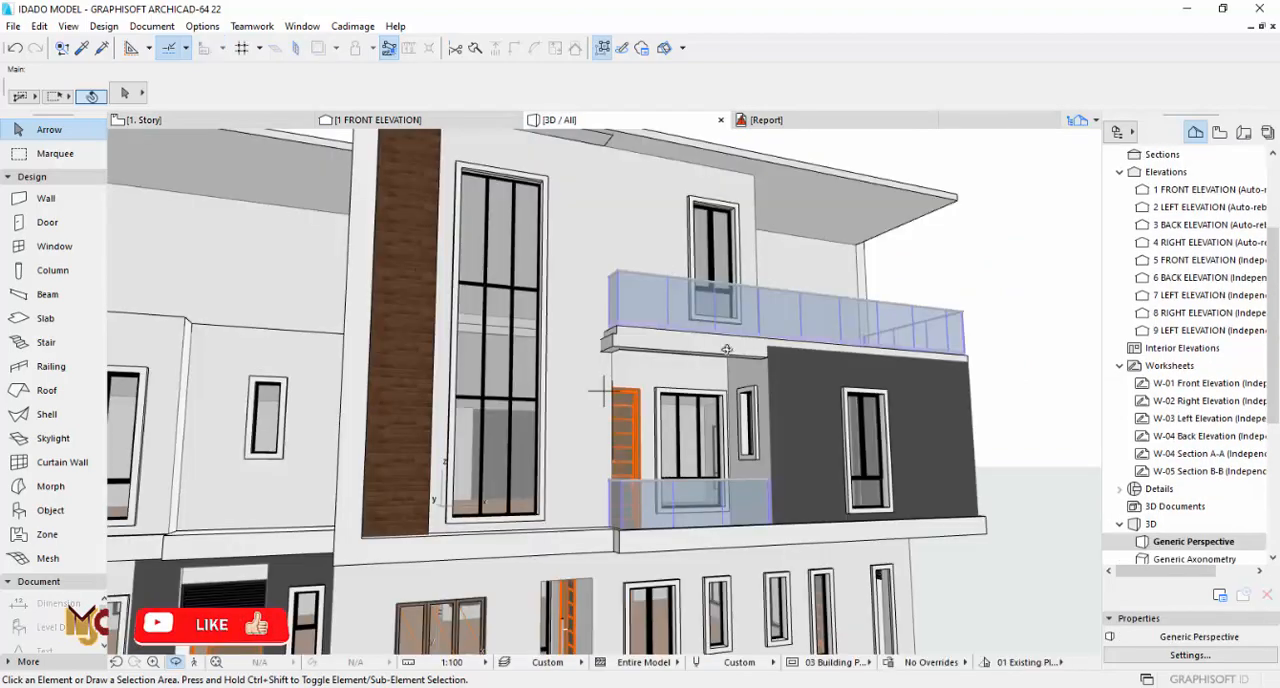
{"action": "scroll", "coordinate": [726, 349], "scroll_direction": "up", "scroll_amount": 10}
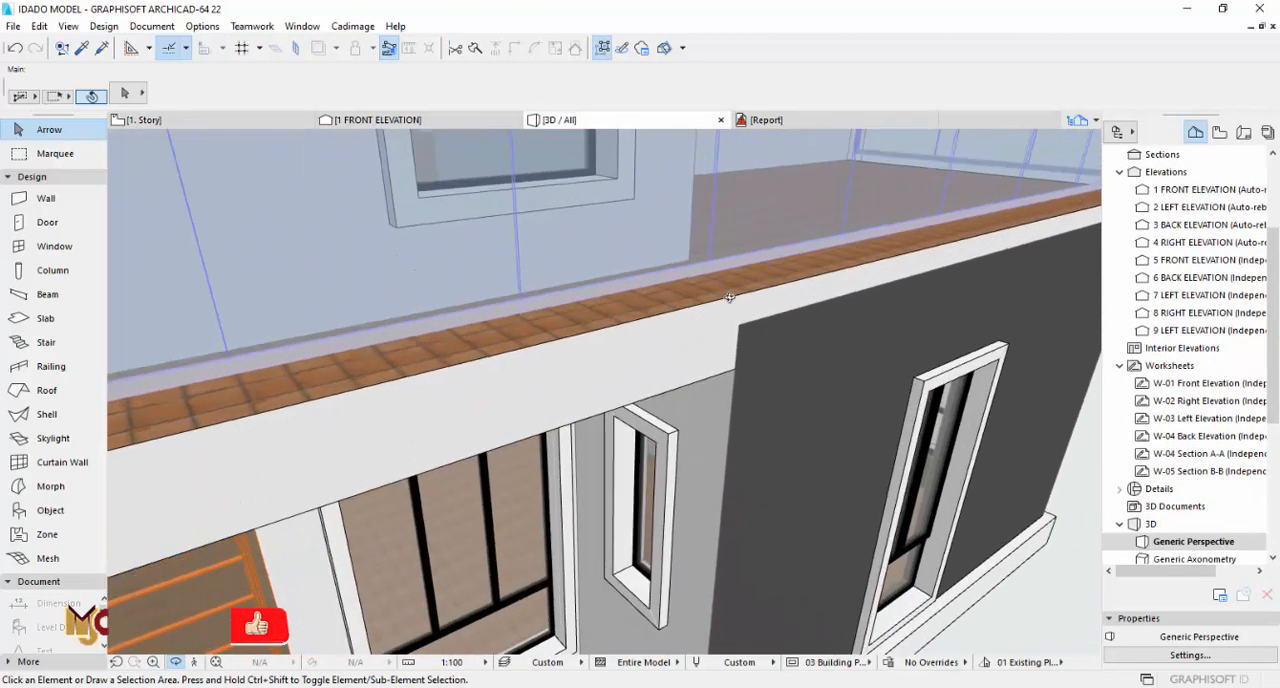
{"action": "scroll", "coordinate": [729, 297], "scroll_direction": "down", "scroll_amount": 5}
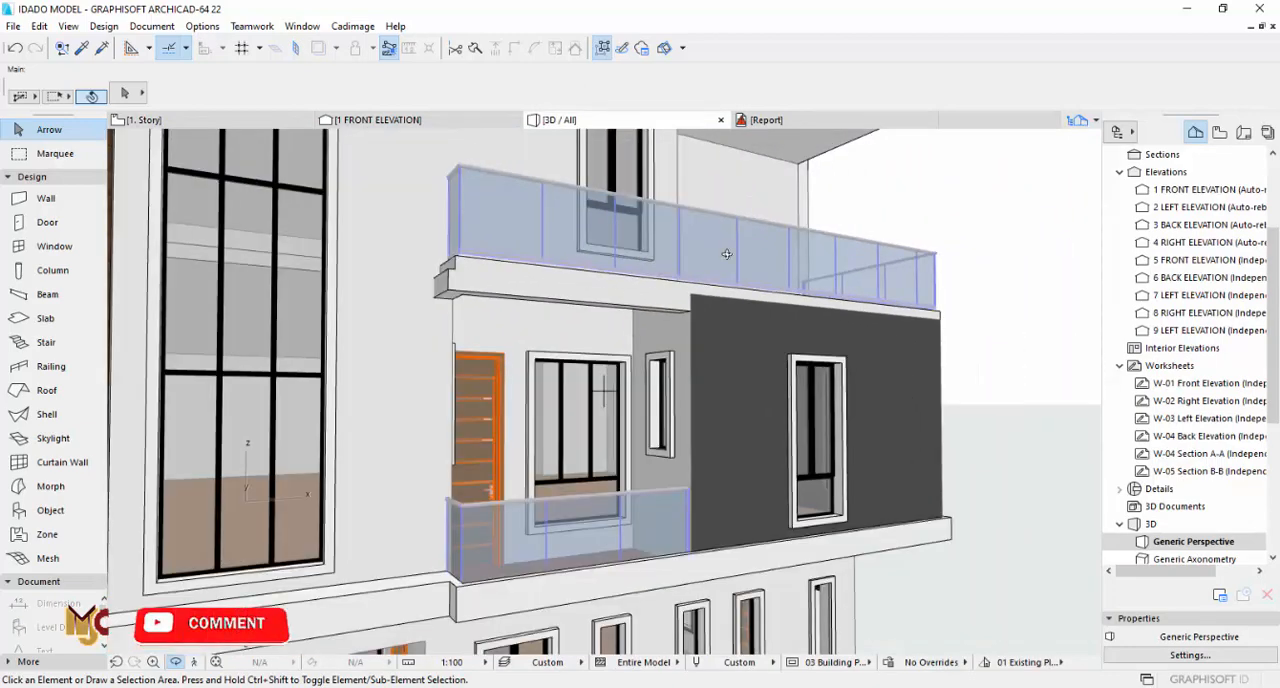
Step: On the 2. Story plan, shorten the terrace railing by moving both nodes of its short left return to line up with the terrace wall corner
{"action": "key", "text": "F2"}
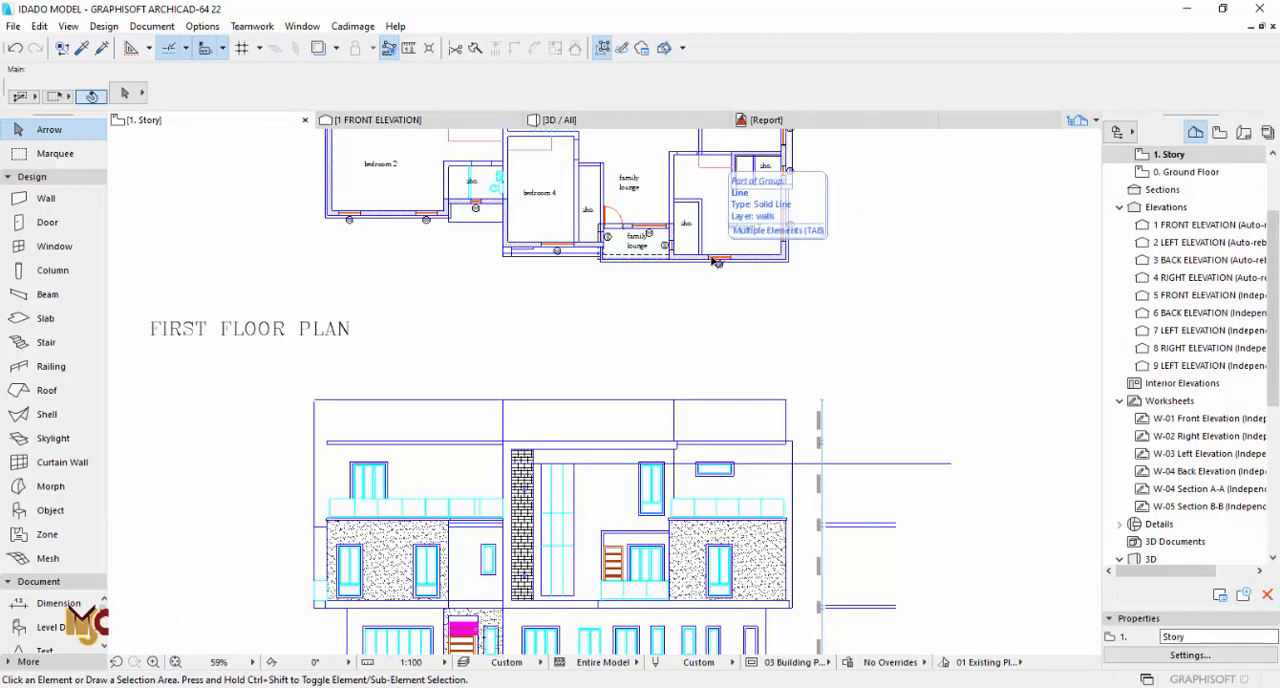
{"action": "scroll", "coordinate": [1153, 180], "scroll_direction": "up", "scroll_amount": 2}
{"action": "double_click", "coordinate": [1168, 247]}
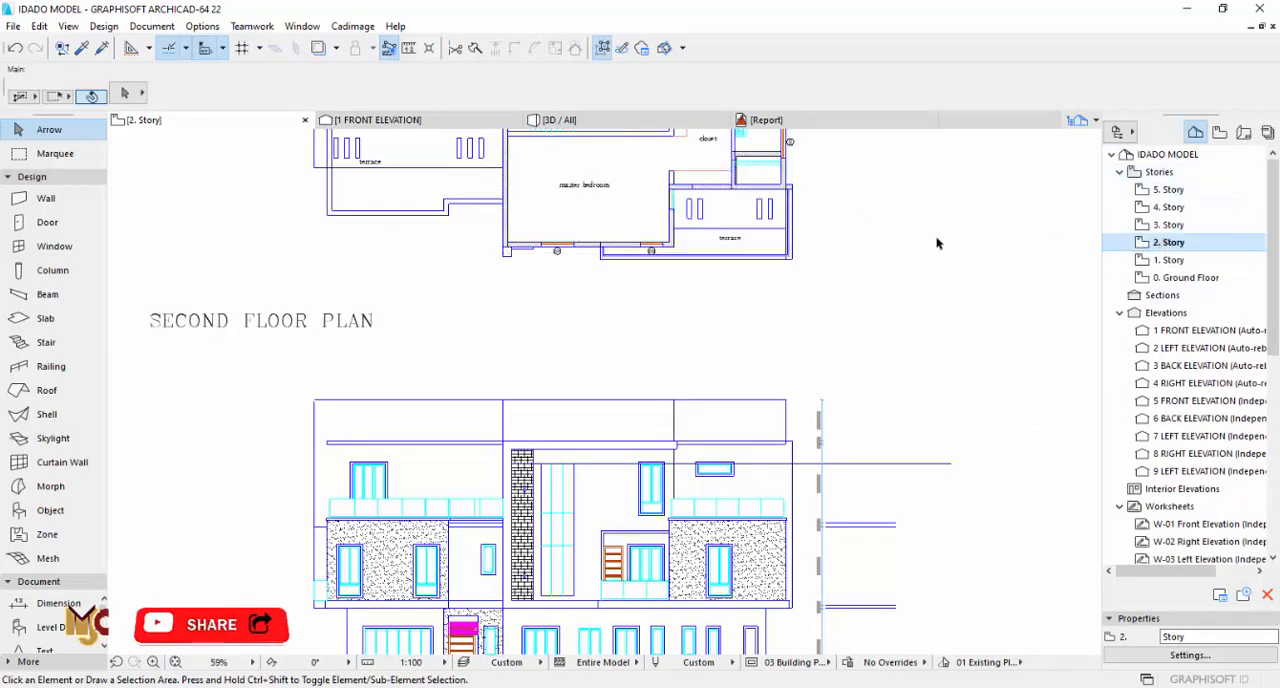
{"action": "scroll", "coordinate": [650, 234], "scroll_direction": "up", "scroll_amount": 4}
{"action": "scroll", "coordinate": [745, 273], "scroll_direction": "up", "scroll_amount": 2}
{"action": "left_click", "coordinate": [415, 297]}
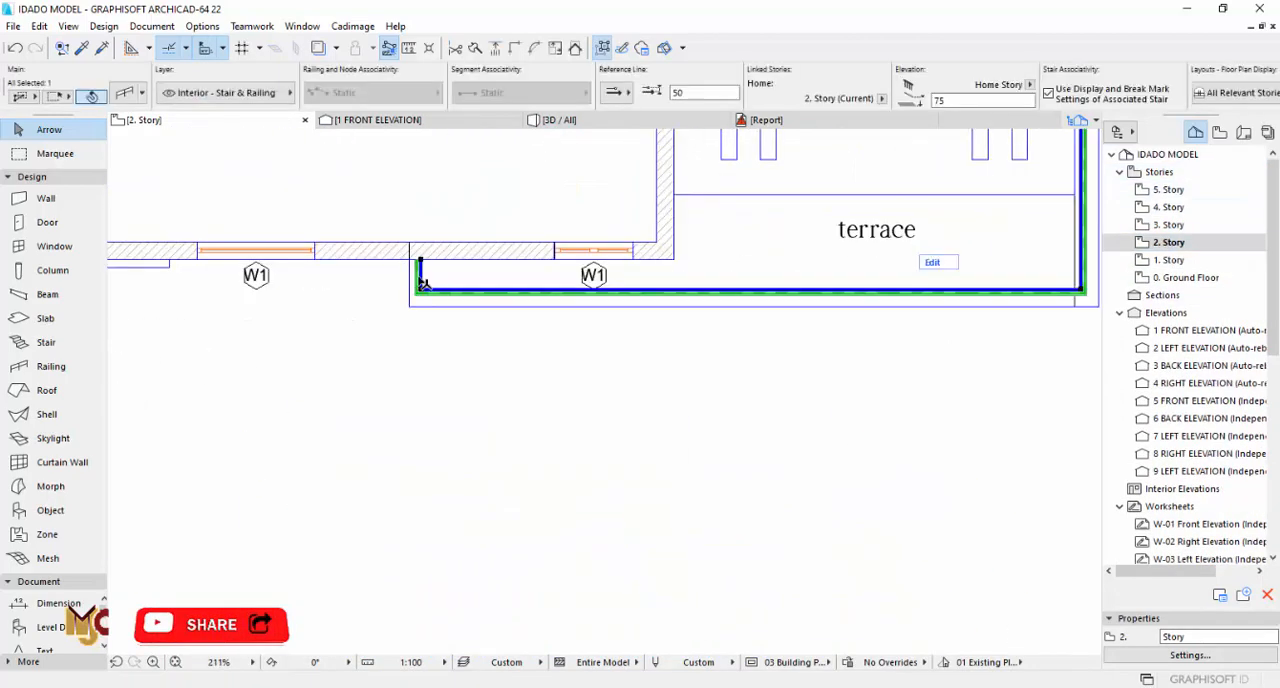
{"action": "scroll", "coordinate": [415, 297], "scroll_direction": "up", "scroll_amount": 2}
{"action": "left_click", "coordinate": [419, 290]}
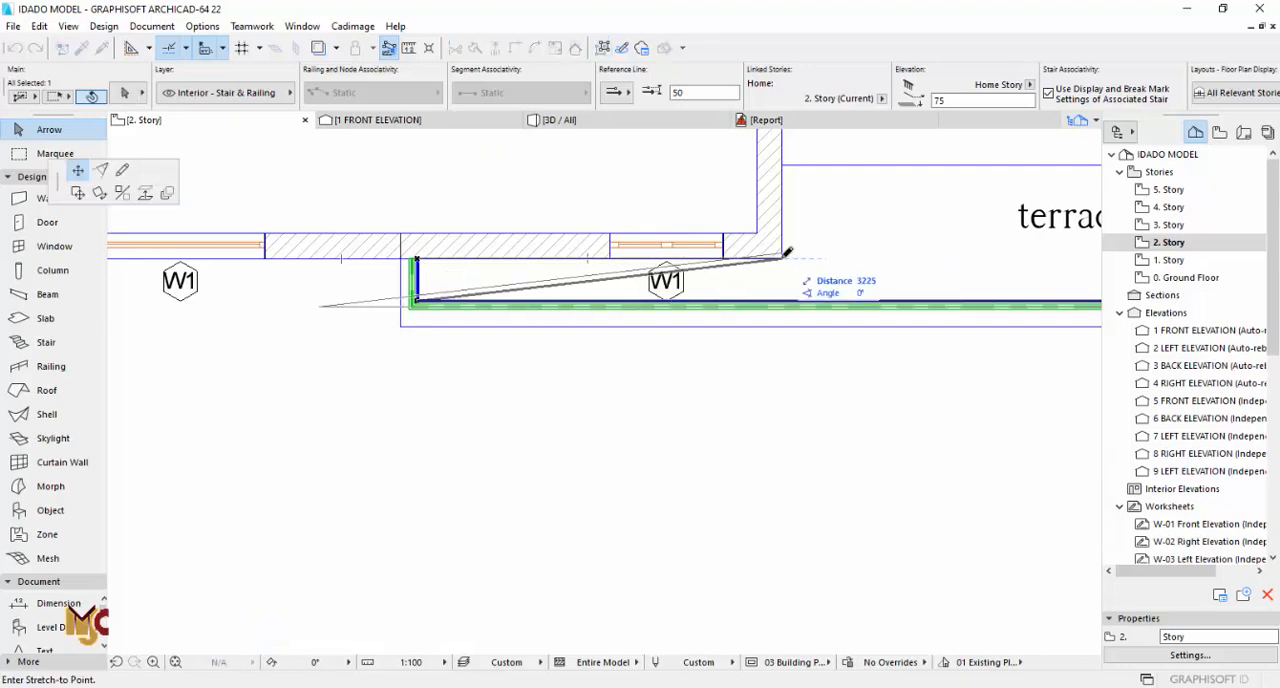
{"action": "left_click", "coordinate": [781, 258]}
{"action": "left_click", "coordinate": [781, 258]}
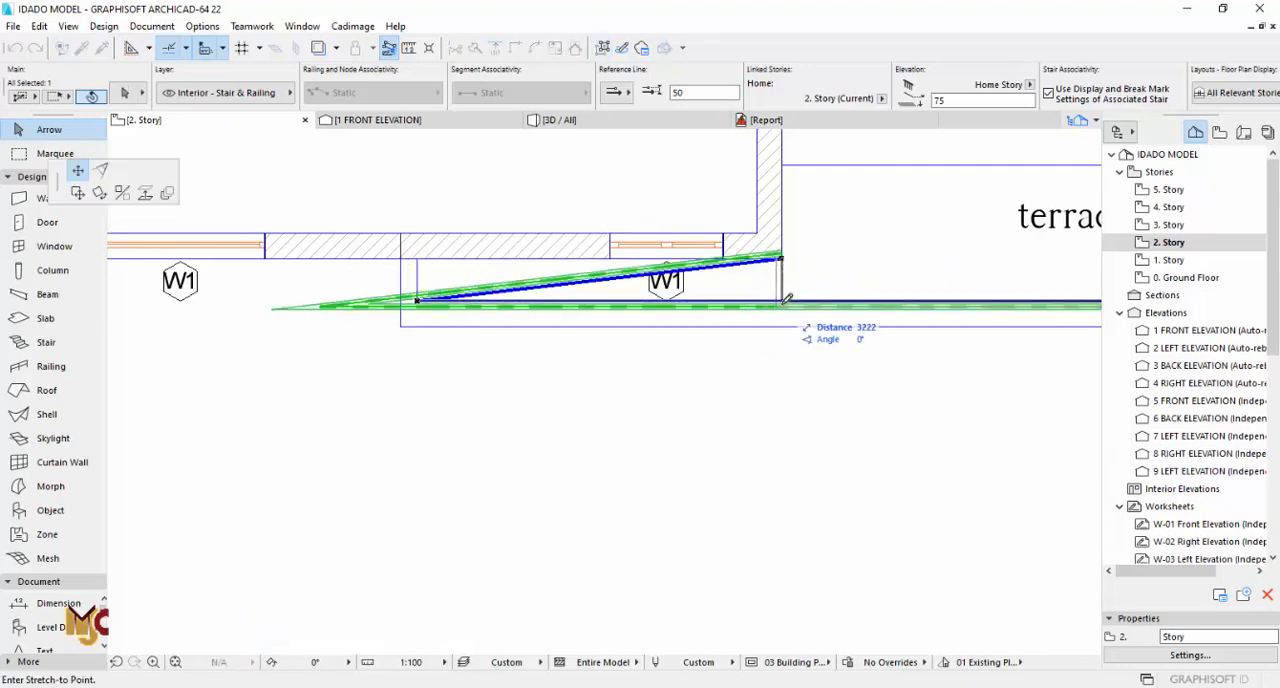
{"action": "left_click", "coordinate": [787, 298]}
{"action": "left_click", "coordinate": [758, 344]}
Step: Check the shortened terrace railing in 3D and compare the facade with the elevation drawing below the second-floor plan
{"action": "key", "text": "F3"}
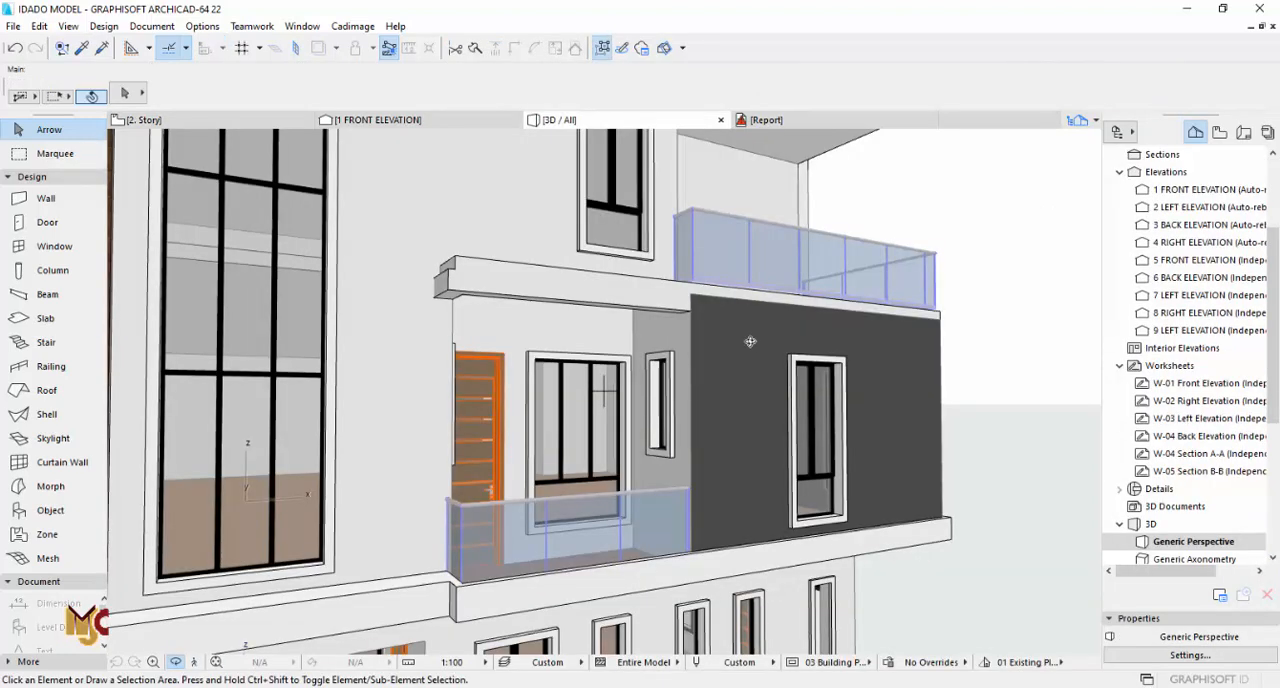
{"action": "middle_click_drag", "start_coordinate": [690, 301], "coordinate": [523, 297], "text": "shift"}
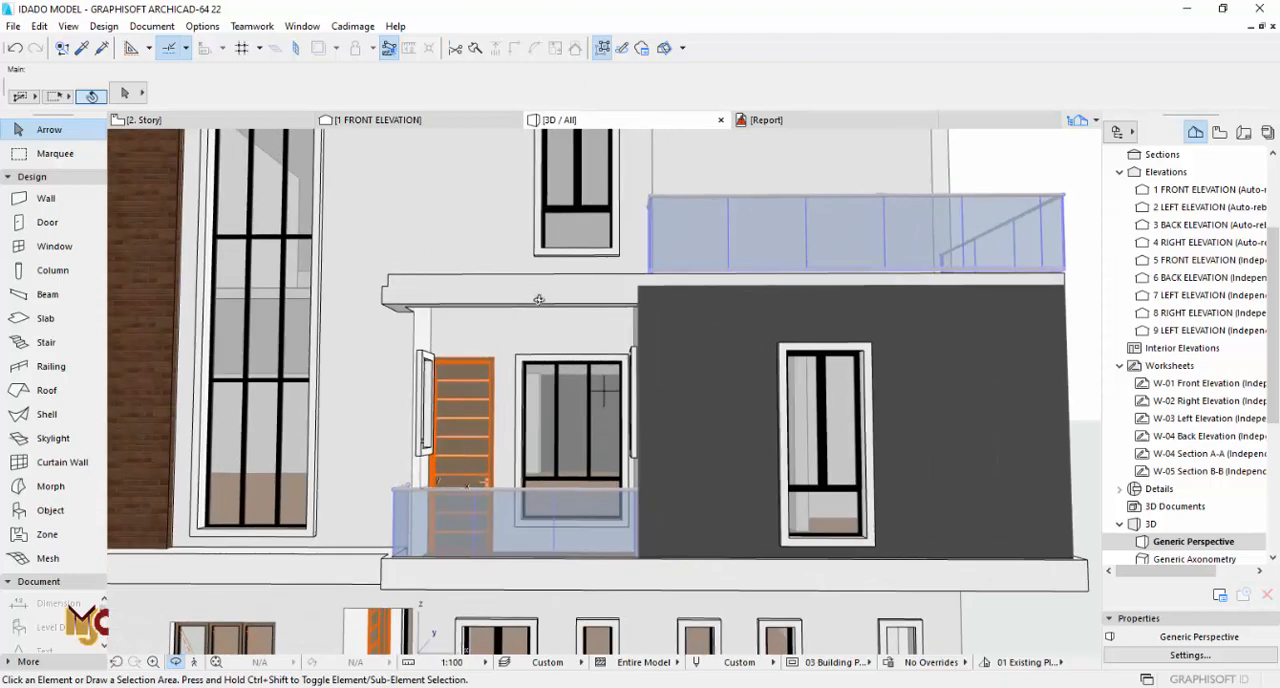
{"action": "mouse_move", "coordinate": [540, 284]}
{"action": "middle_mouse_down", "text": "shift"}
{"action": "mouse_move", "coordinate": [557, 369]}
{"action": "mouse_move", "coordinate": [563, 283]}
{"action": "middle_mouse_up", "text": "shift"}
{"action": "scroll", "coordinate": [563, 268], "scroll_direction": "down", "scroll_amount": 2}
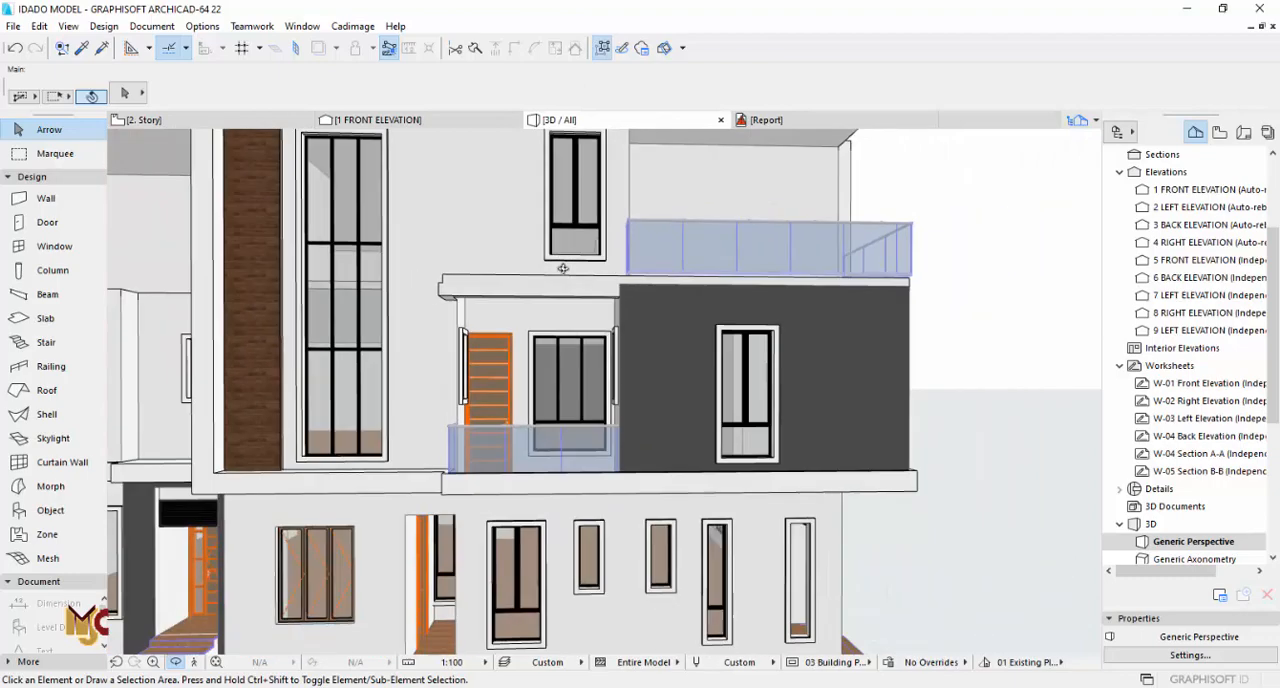
{"action": "key", "text": "F2"}
{"action": "scroll", "coordinate": [563, 268], "scroll_direction": "down", "scroll_amount": 5}
{"action": "middle_click_drag", "start_coordinate": [596, 420], "coordinate": [586, 237]}
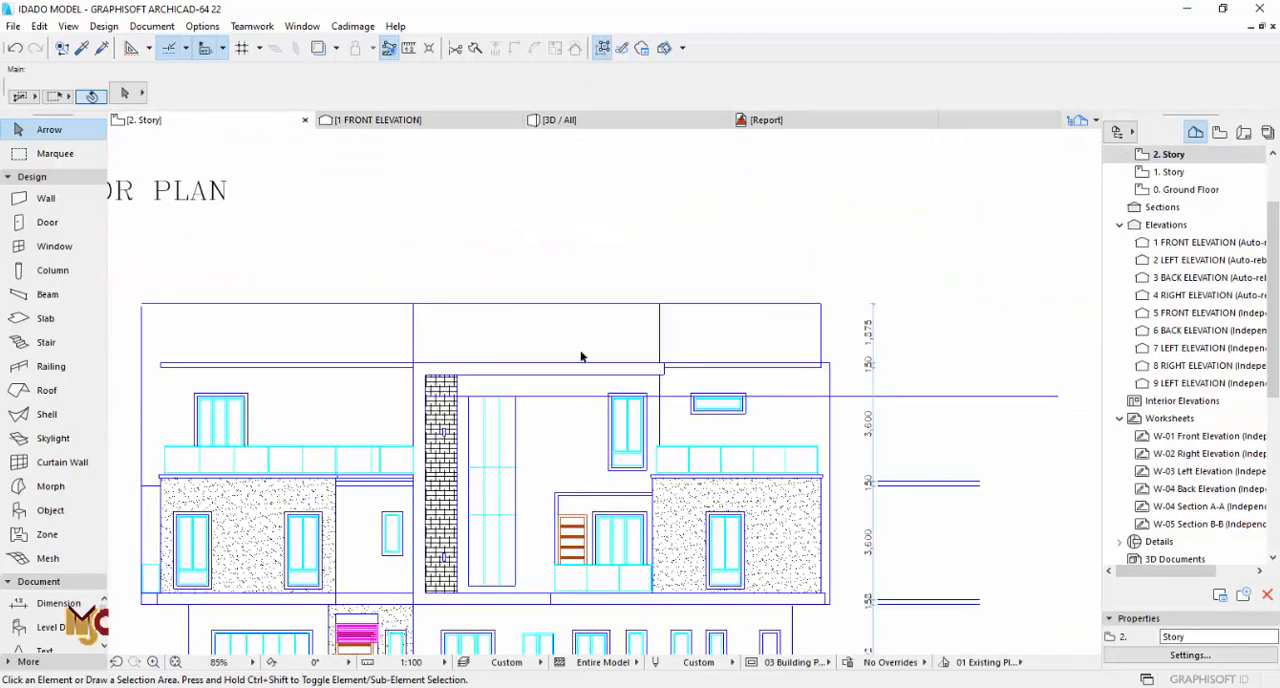
{"action": "middle_click_drag", "start_coordinate": [587, 300], "coordinate": [591, 543]}
{"action": "scroll", "coordinate": [620, 322], "scroll_direction": "up", "scroll_amount": 5}
{"action": "key", "text": "F3"}
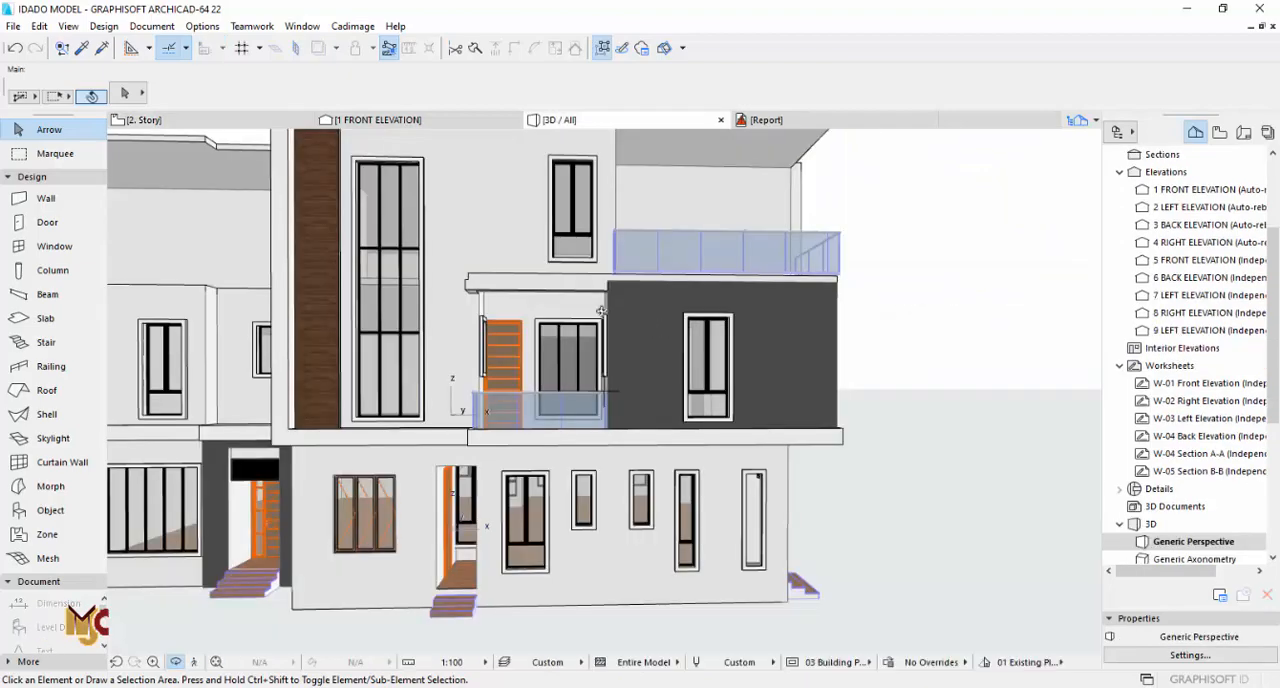
Step: Offset the left end edge of the second-story slab inward to the corner of the shortened terrace railing
{"action": "middle_click_drag", "start_coordinate": [511, 276], "coordinate": [483, 351], "text": "shift"}
{"action": "scroll", "coordinate": [483, 351], "scroll_direction": "up", "scroll_amount": 1}
{"action": "left_click", "coordinate": [445, 350]}
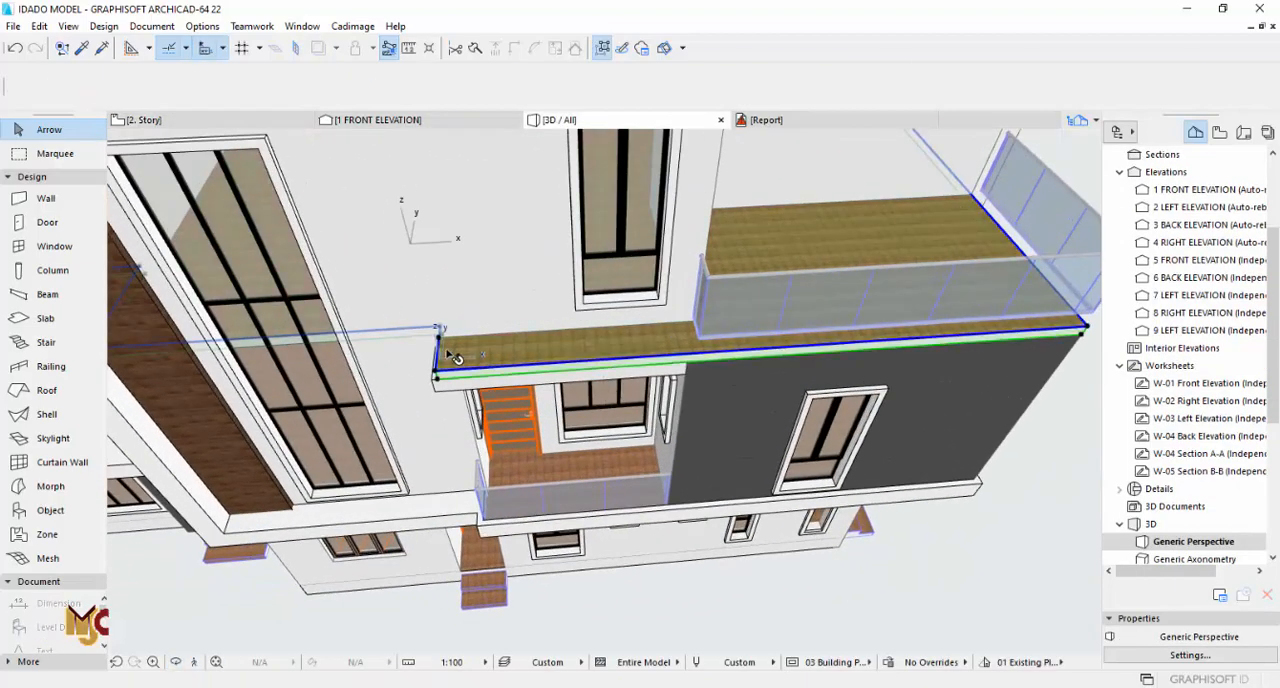
{"action": "left_click", "coordinate": [440, 341]}
{"action": "scroll", "coordinate": [438, 350], "scroll_direction": "up", "scroll_amount": 2}
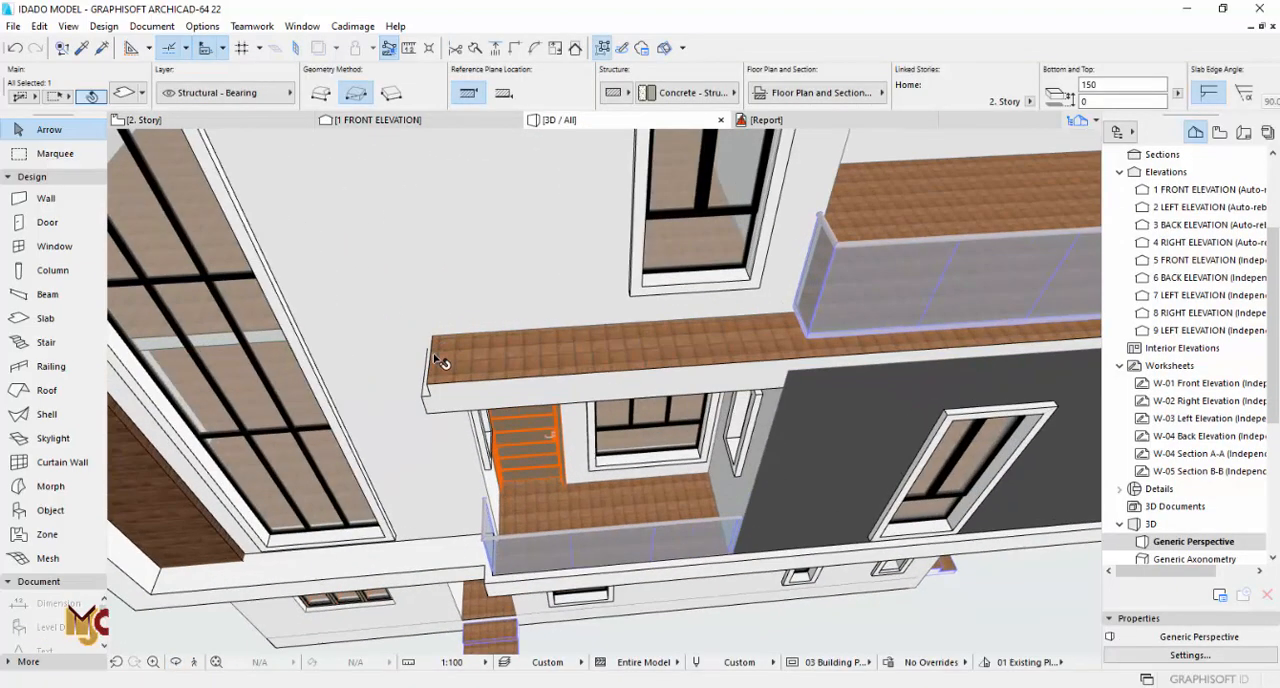
{"action": "left_click", "coordinate": [144, 171]}
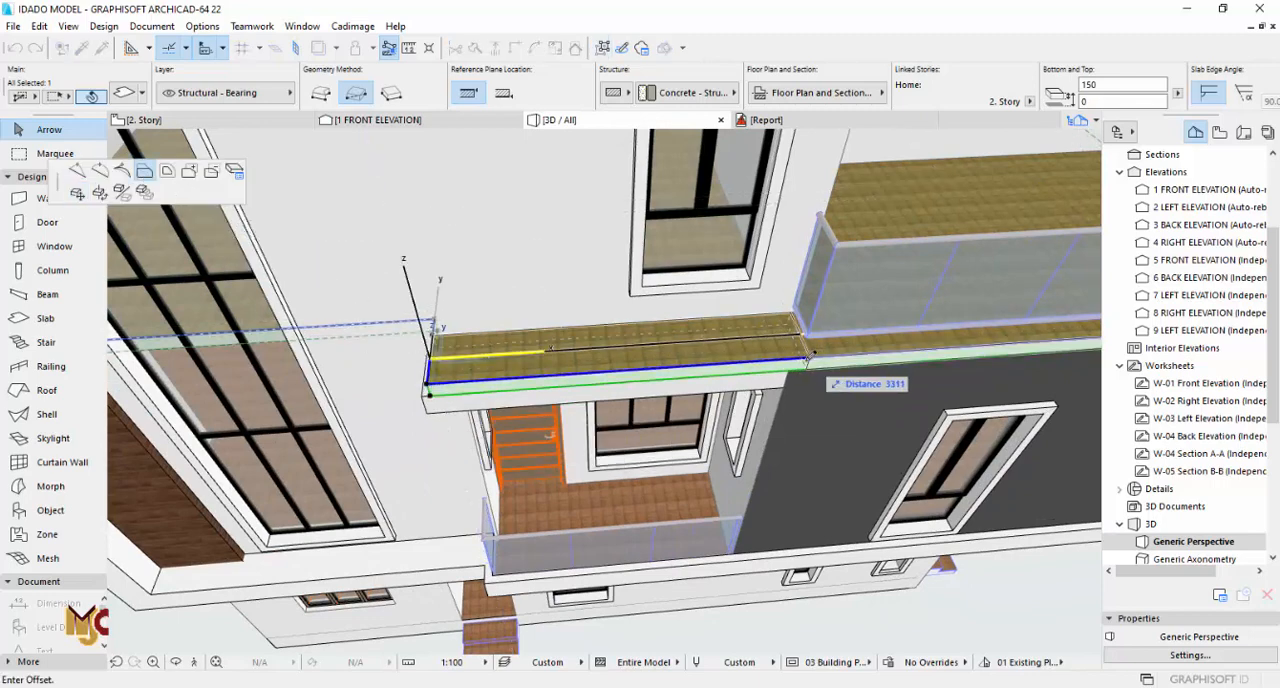
{"action": "left_click", "coordinate": [795, 366]}
{"action": "key", "text": "Escape"}
Step: Delete the two 225 mm beams projecting around the family lounge balcony in the 3D view
{"action": "middle_click_drag", "start_coordinate": [651, 371], "coordinate": [613, 251]}
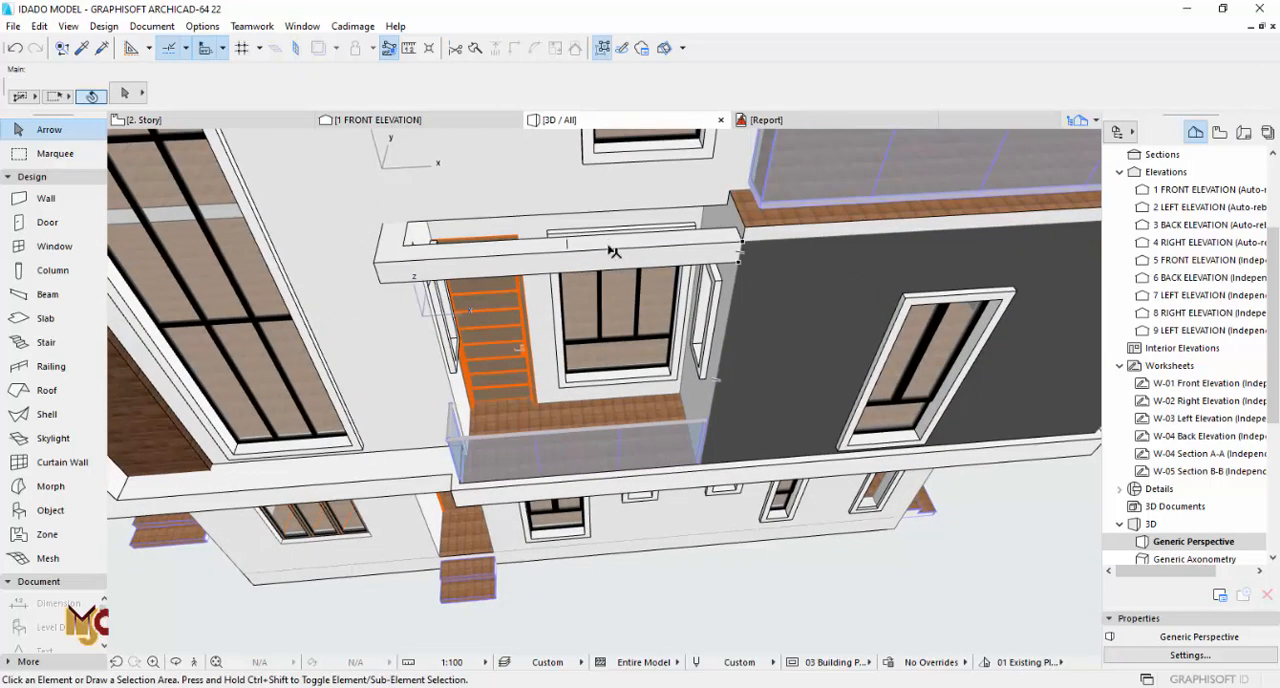
{"action": "left_click", "coordinate": [522, 252]}
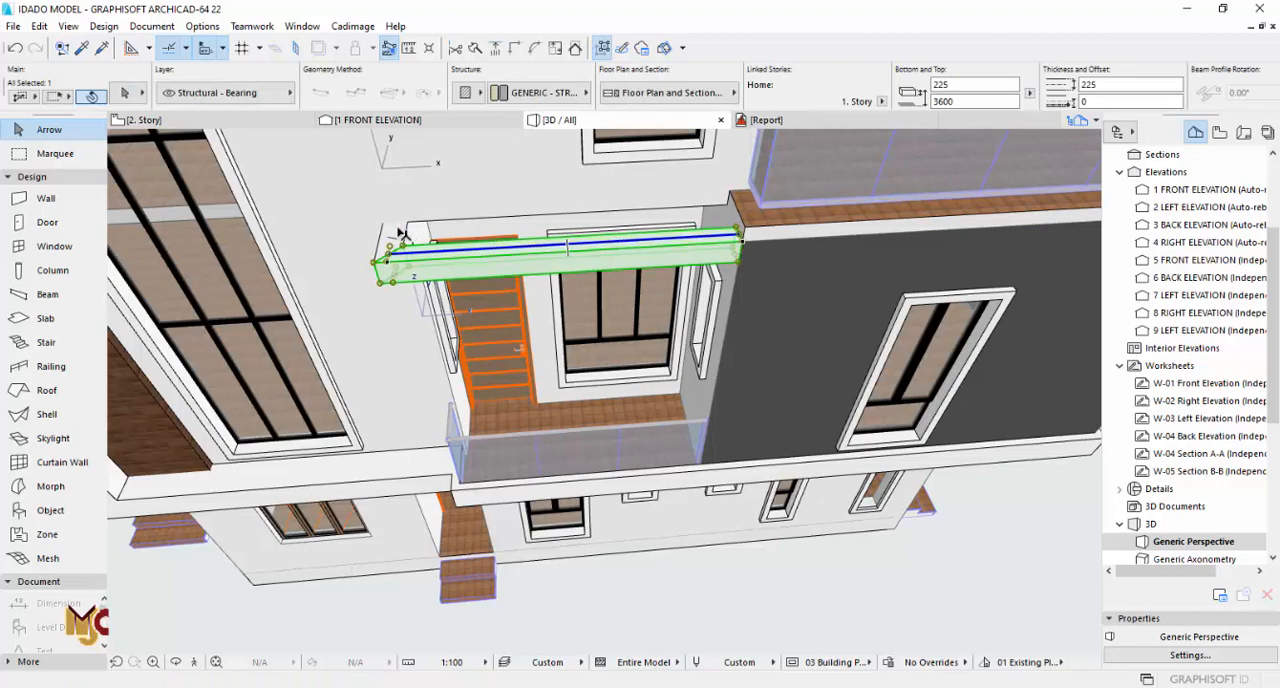
{"action": "key", "text": "Delete"}
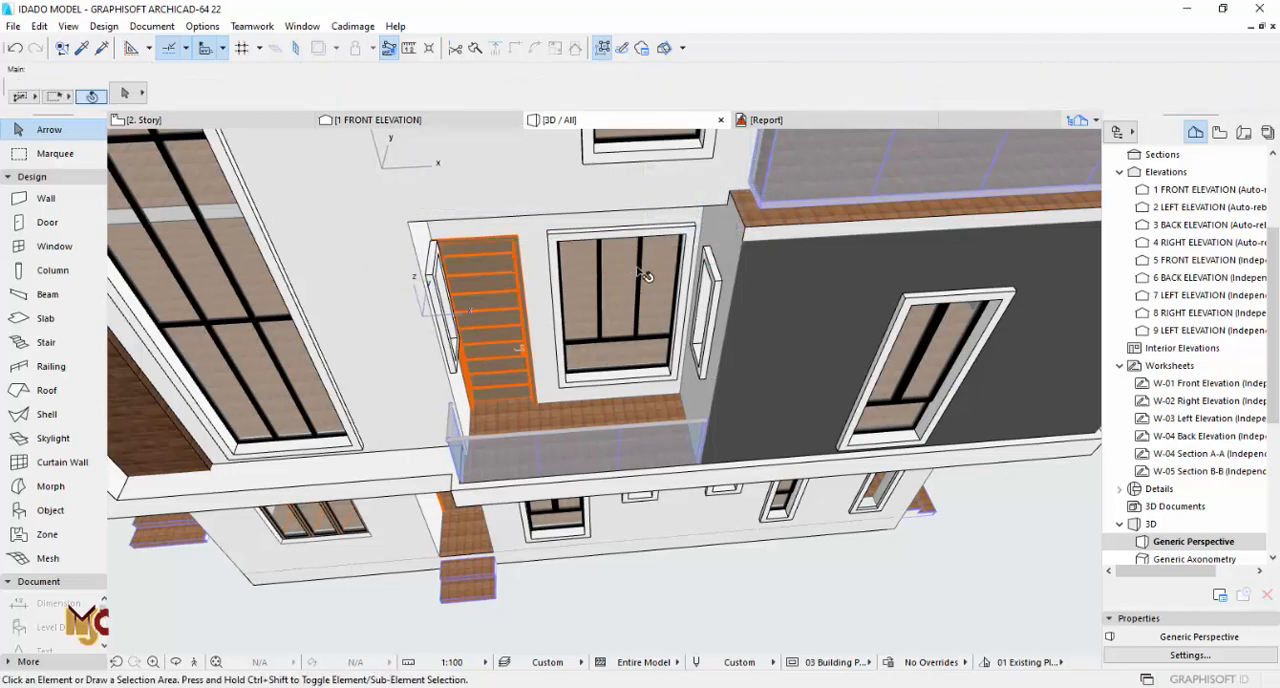
Step: Examine the open balcony in 3D and compare it with the elevation drawing on the 1. Story plan
{"action": "middle_click_drag", "start_coordinate": [620, 250], "coordinate": [584, 315], "text": "shift"}
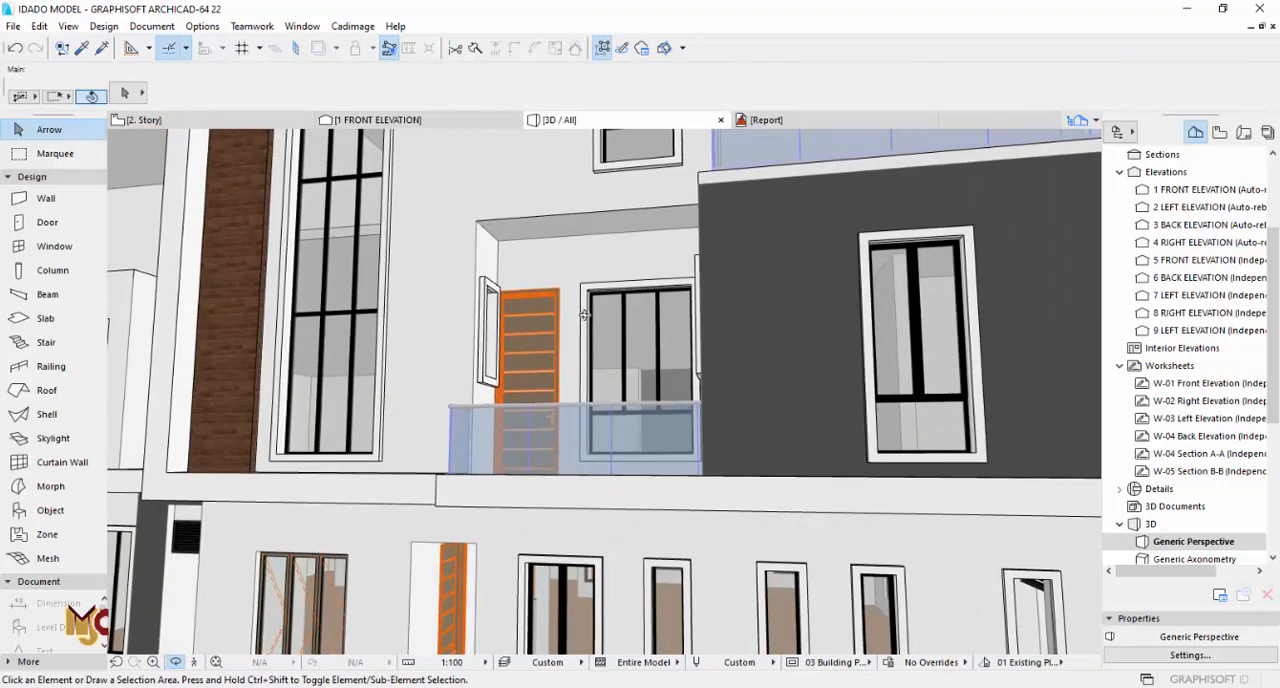
{"action": "scroll", "coordinate": [612, 378], "scroll_direction": "down", "scroll_amount": 4}
{"action": "middle_click_drag", "start_coordinate": [622, 372], "coordinate": [737, 341], "text": "shift"}
{"action": "key", "text": "F2"}
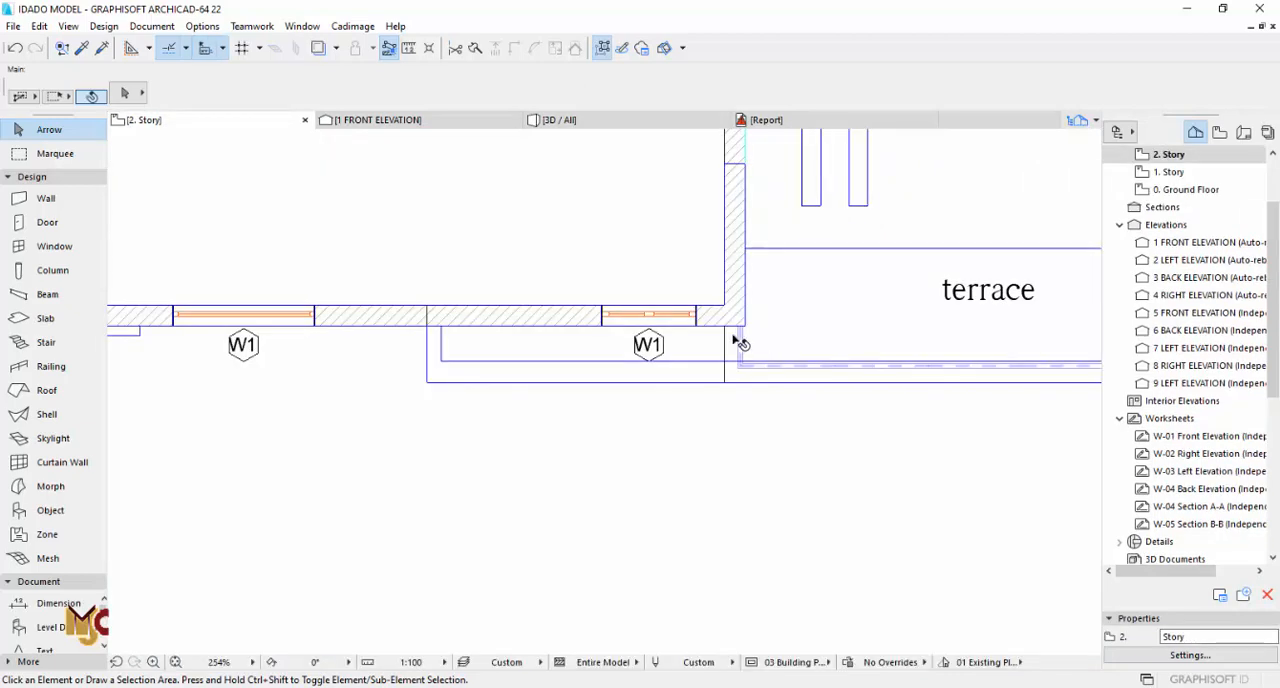
{"action": "left_click", "coordinate": [1167, 172]}
{"action": "scroll", "coordinate": [628, 390], "scroll_direction": "down", "scroll_amount": 6}
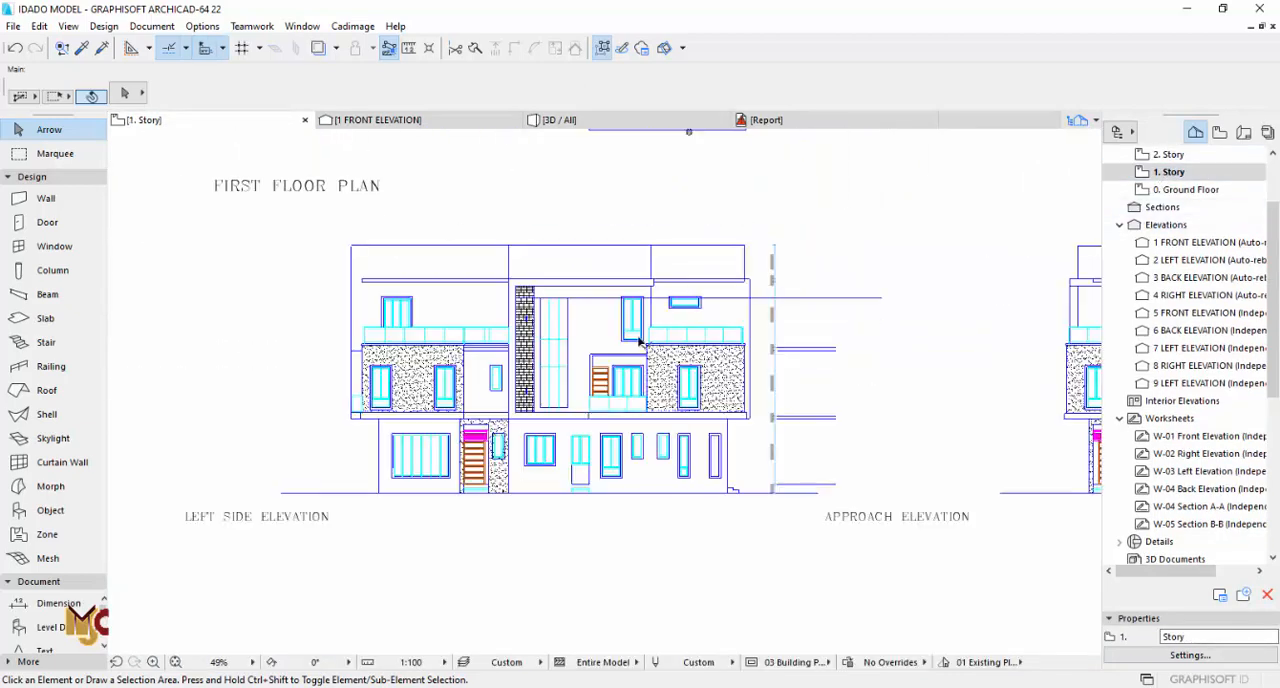
{"action": "scroll", "coordinate": [620, 368], "scroll_direction": "up", "scroll_amount": 3}
{"action": "middle_click_drag", "start_coordinate": [643, 268], "coordinate": [640, 506]}
{"action": "scroll", "coordinate": [643, 322], "scroll_direction": "down", "scroll_amount": 2}
{"action": "middle_click_drag", "start_coordinate": [643, 322], "coordinate": [641, 545]}
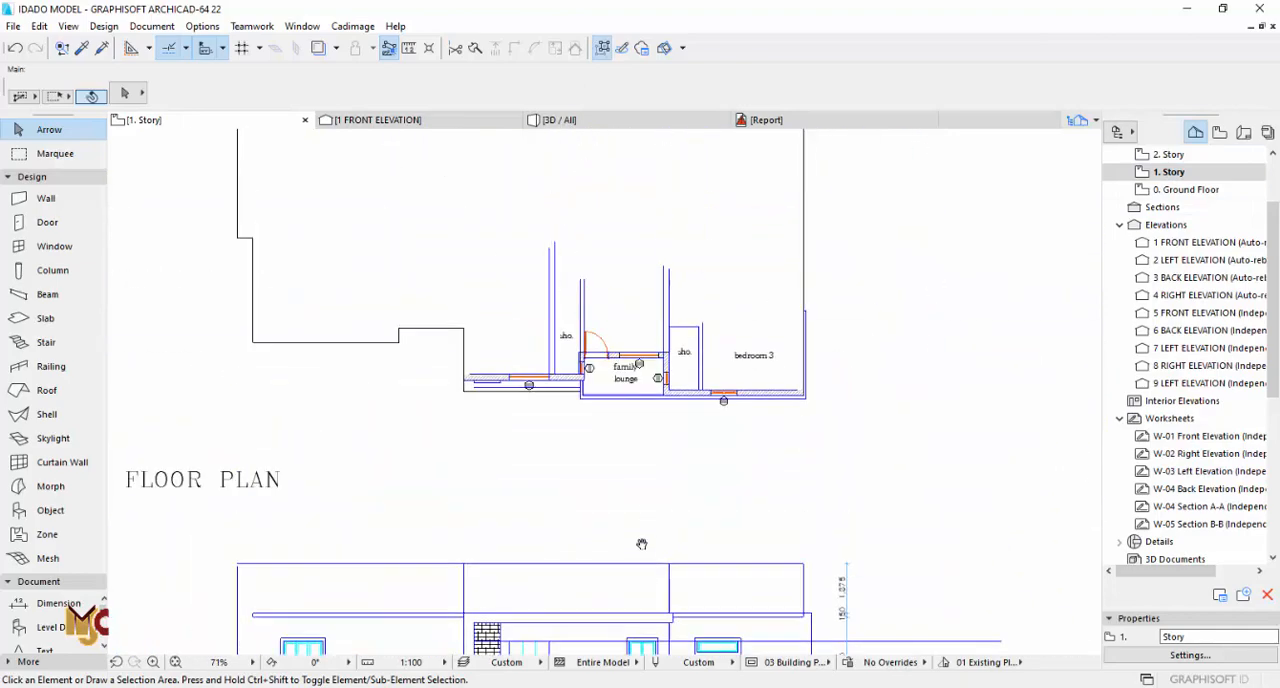
Step: Draw a horizontal 225 by 225 mm beam across the family lounge balcony from the left wall's lower corner to the right wall
{"action": "scroll", "coordinate": [632, 368], "scroll_direction": "up", "scroll_amount": 3}
{"action": "scroll", "coordinate": [635, 370], "scroll_direction": "up", "scroll_amount": 2}
{"action": "scroll", "coordinate": [565, 405], "scroll_direction": "up", "scroll_amount": 3}
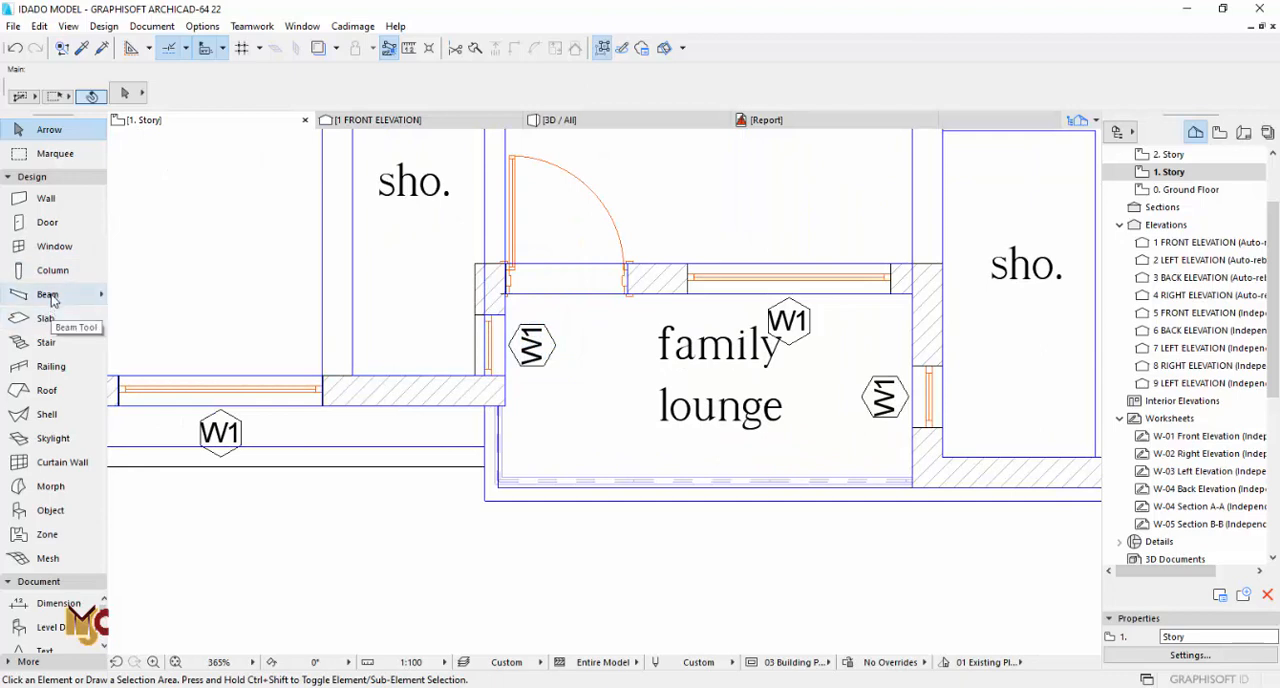
{"action": "left_click", "coordinate": [88, 294]}
{"action": "left_click", "coordinate": [504, 405]}
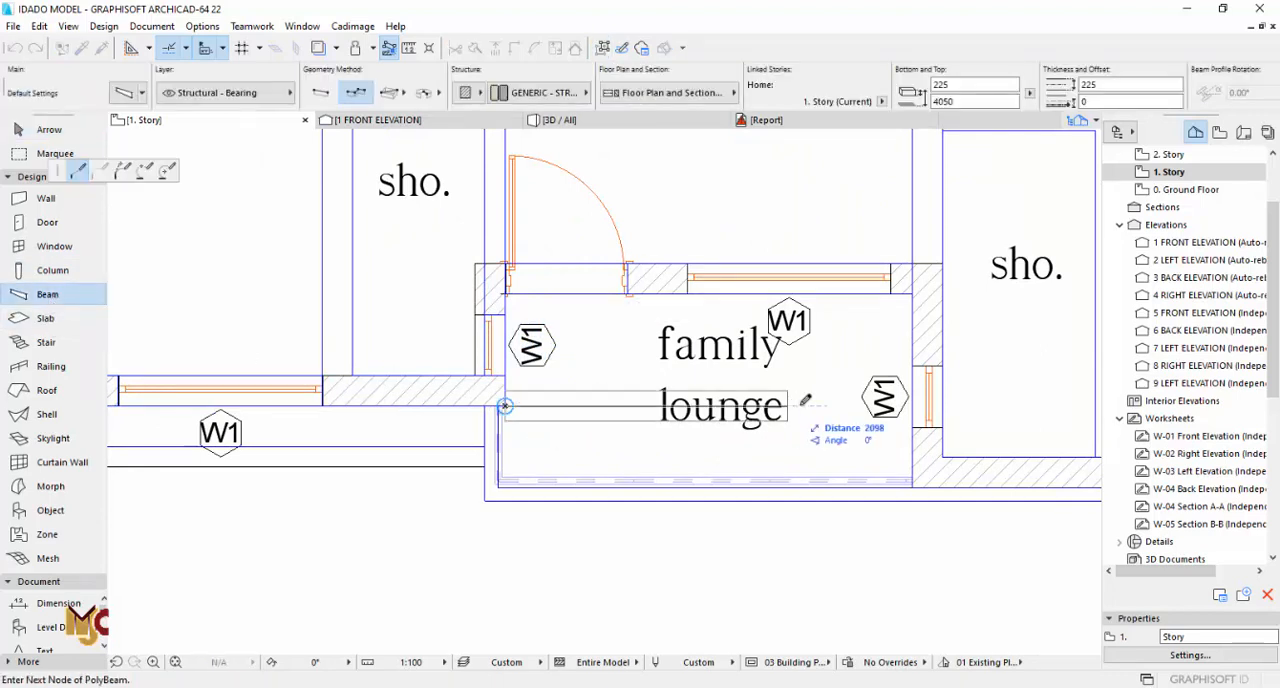
{"action": "right_click", "coordinate": [912, 405]}
{"action": "left_click", "coordinate": [952, 528]}
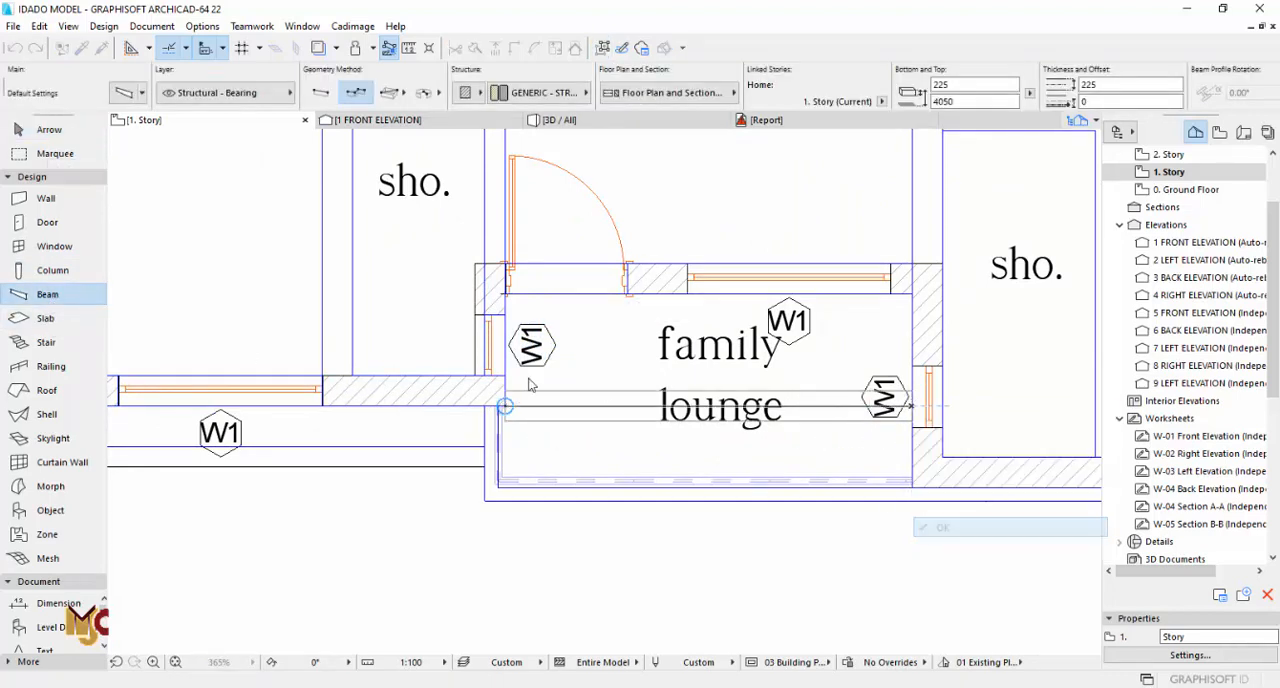
{"action": "key", "text": "Escape"}
Step: Set the home offset of the new balcony beam to 3600 mm in 3D and return to it on the first-floor plan
{"action": "key", "text": "F3"}
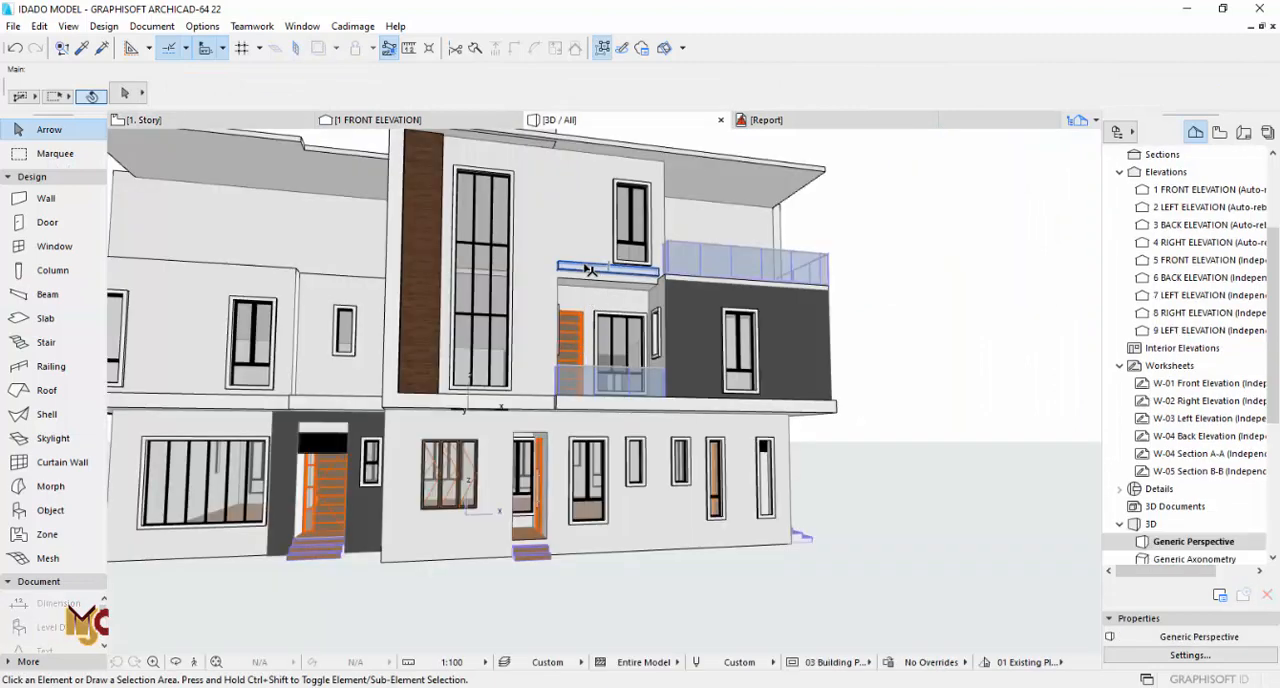
{"action": "left_click", "coordinate": [590, 270]}
{"action": "type", "text": "36"}
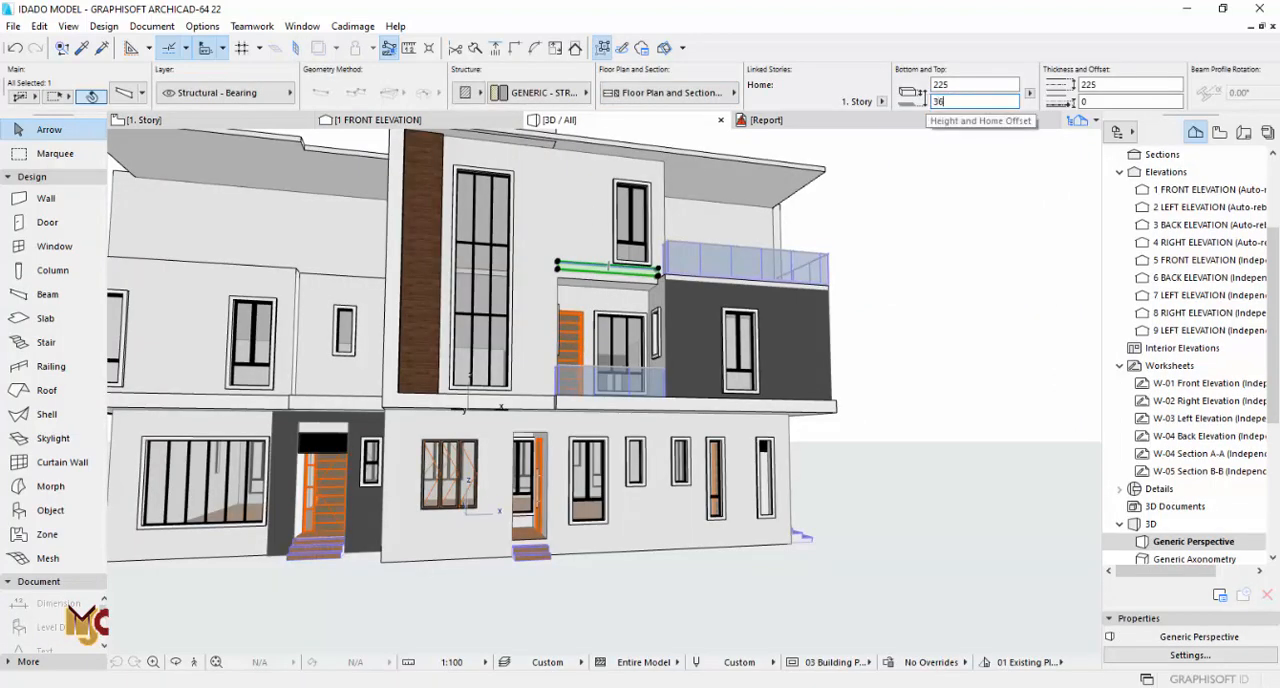
{"action": "type", "text": "00"}
{"action": "left_click", "coordinate": [961, 86]}
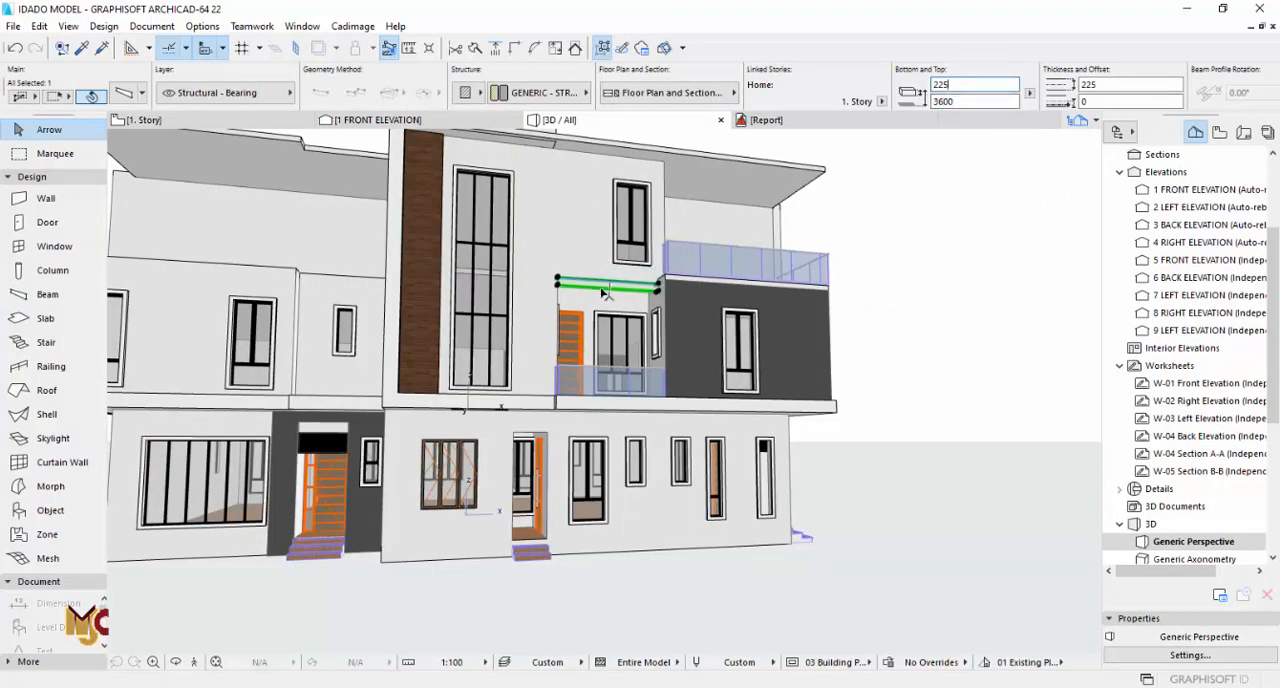
{"action": "key", "text": "F2"}
{"action": "left_click", "coordinate": [514, 392]}
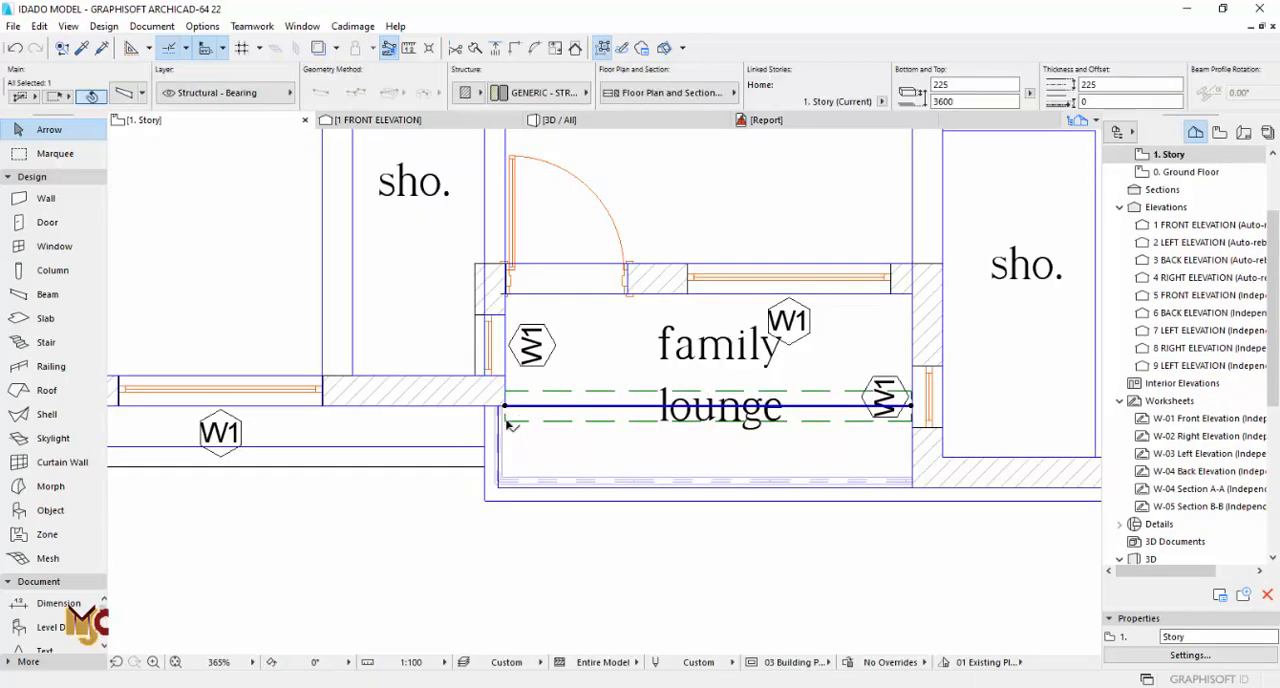
Step: Move the balcony beam on the plan so its lower edge aligns with the left wall's lower corner
{"action": "scroll", "coordinate": [506, 421], "scroll_direction": "up", "scroll_amount": 4}
{"action": "key", "text": "ctrl+d"}
{"action": "left_click", "coordinate": [505, 421]}
{"action": "left_click", "coordinate": [503, 390]}
{"action": "key", "text": "Escape"}
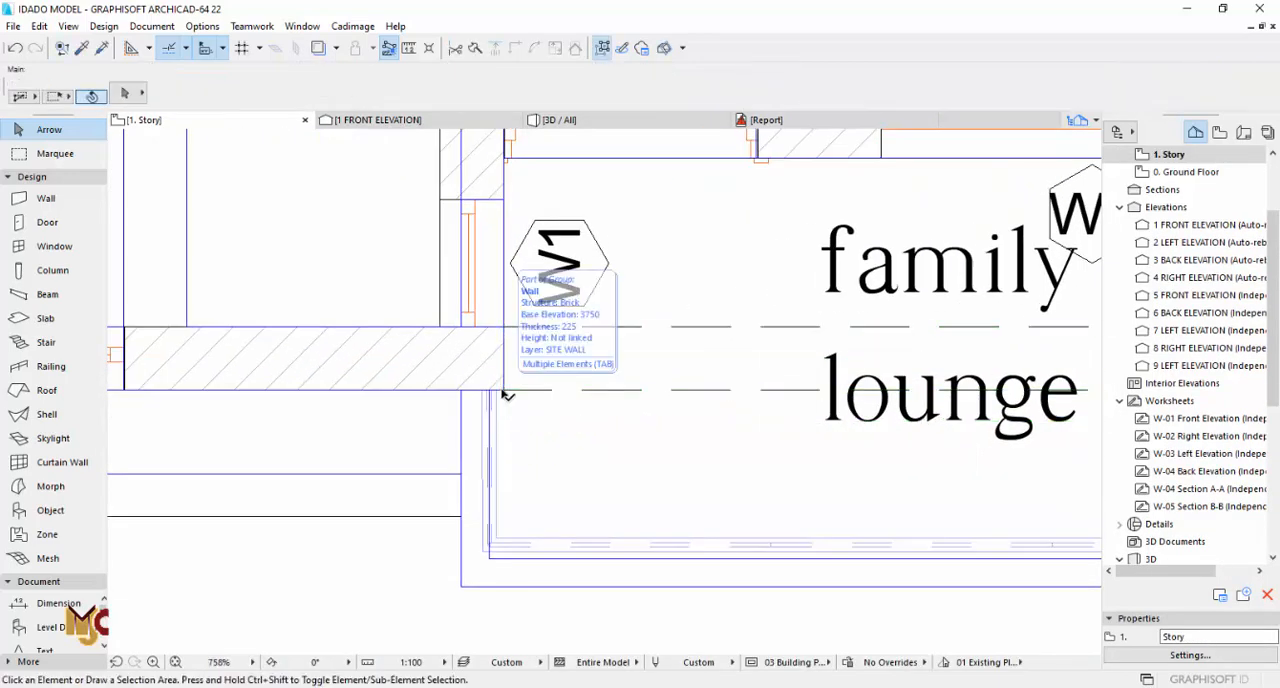
Step: Measure the height from the balcony floor to the underside of the frame on the elevation drawing
{"action": "scroll", "coordinate": [530, 380], "scroll_direction": "down", "scroll_amount": 6}
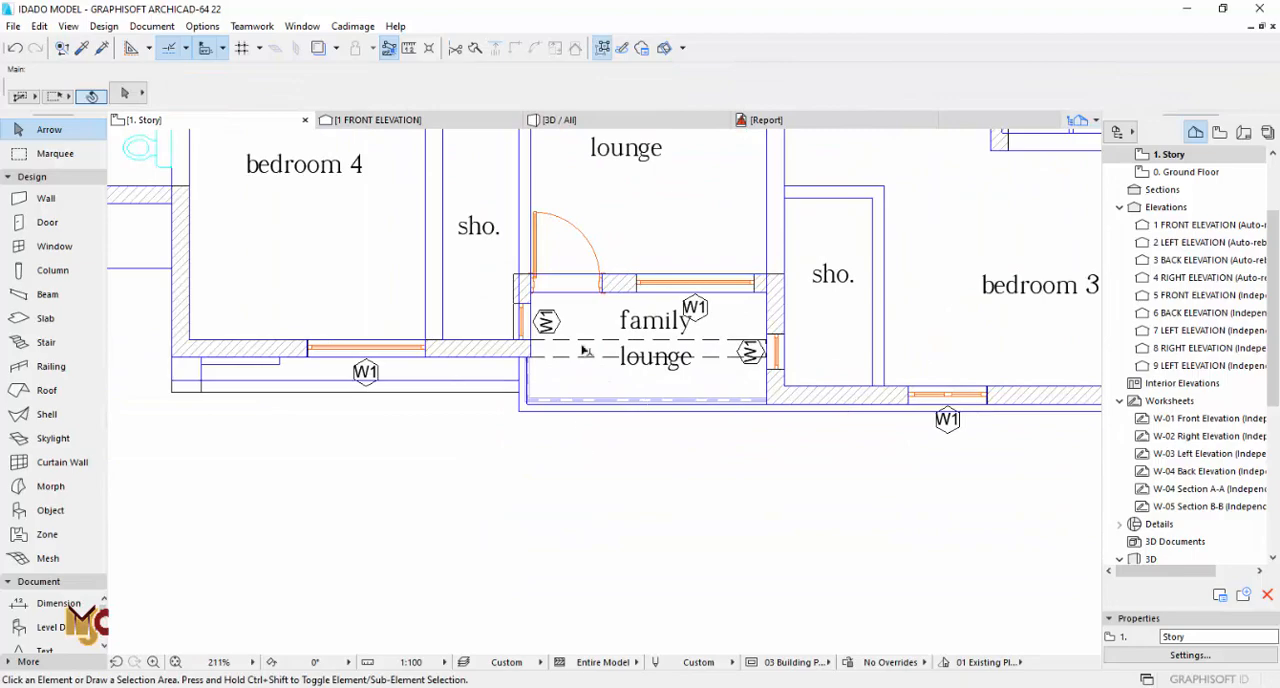
{"action": "scroll", "coordinate": [585, 350], "scroll_direction": "down", "scroll_amount": 7}
{"action": "middle_click_drag", "start_coordinate": [635, 440], "coordinate": [545, 240]}
{"action": "scroll", "coordinate": [598, 354], "scroll_direction": "up", "scroll_amount": 8}
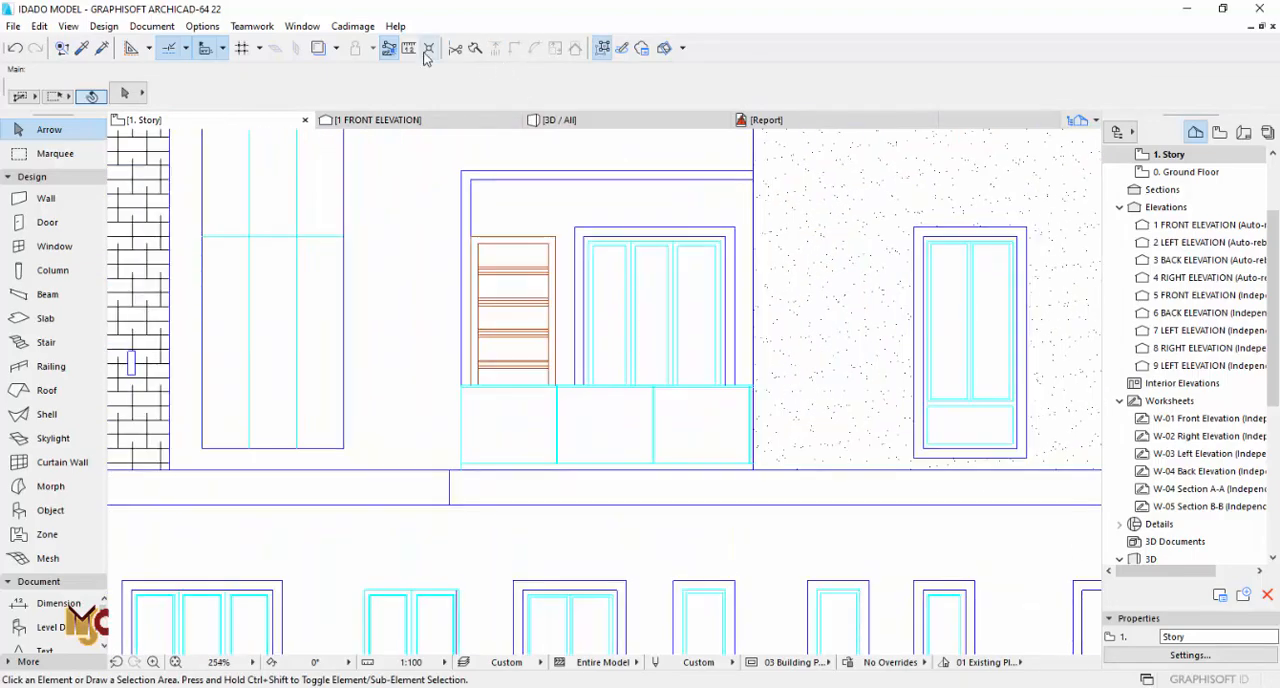
{"action": "left_click", "coordinate": [409, 48]}
{"action": "left_click", "coordinate": [752, 468]}
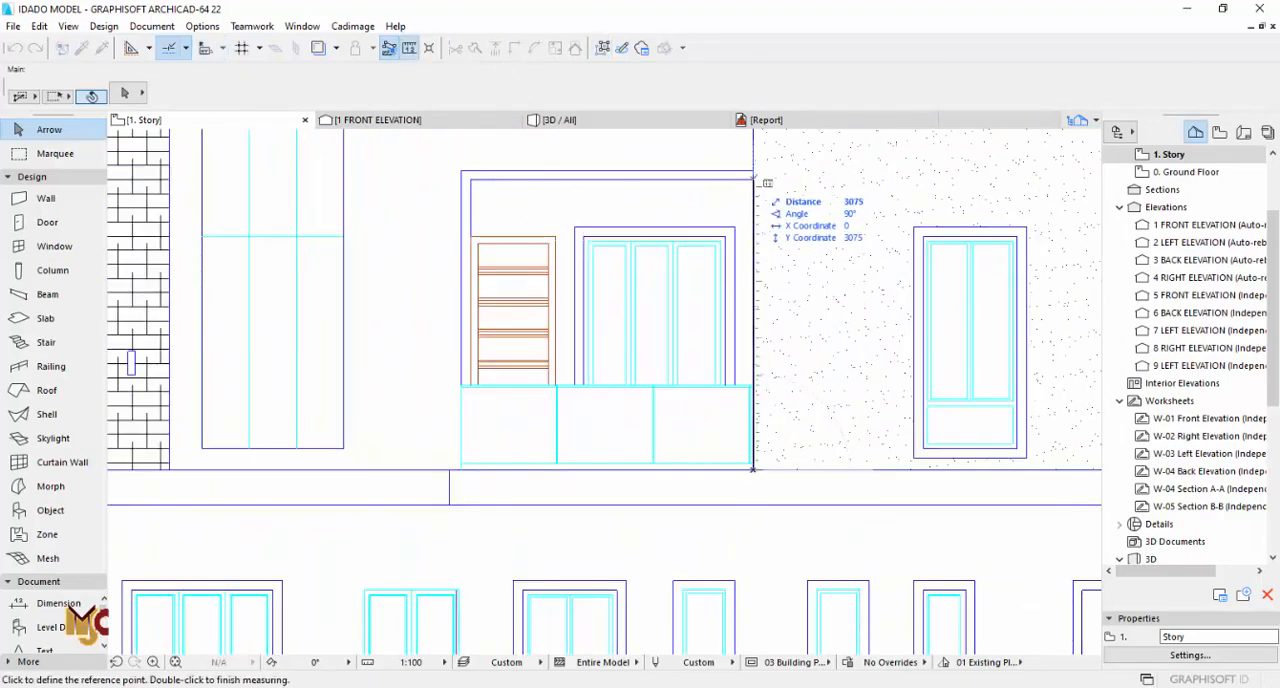
{"action": "key", "text": "Escape"}
{"action": "scroll", "coordinate": [640, 428], "scroll_direction": "down", "scroll_amount": 7}
{"action": "middle_click_drag", "start_coordinate": [640, 172], "coordinate": [612, 391]}
{"action": "scroll", "coordinate": [612, 391], "scroll_direction": "up", "scroll_amount": 6}
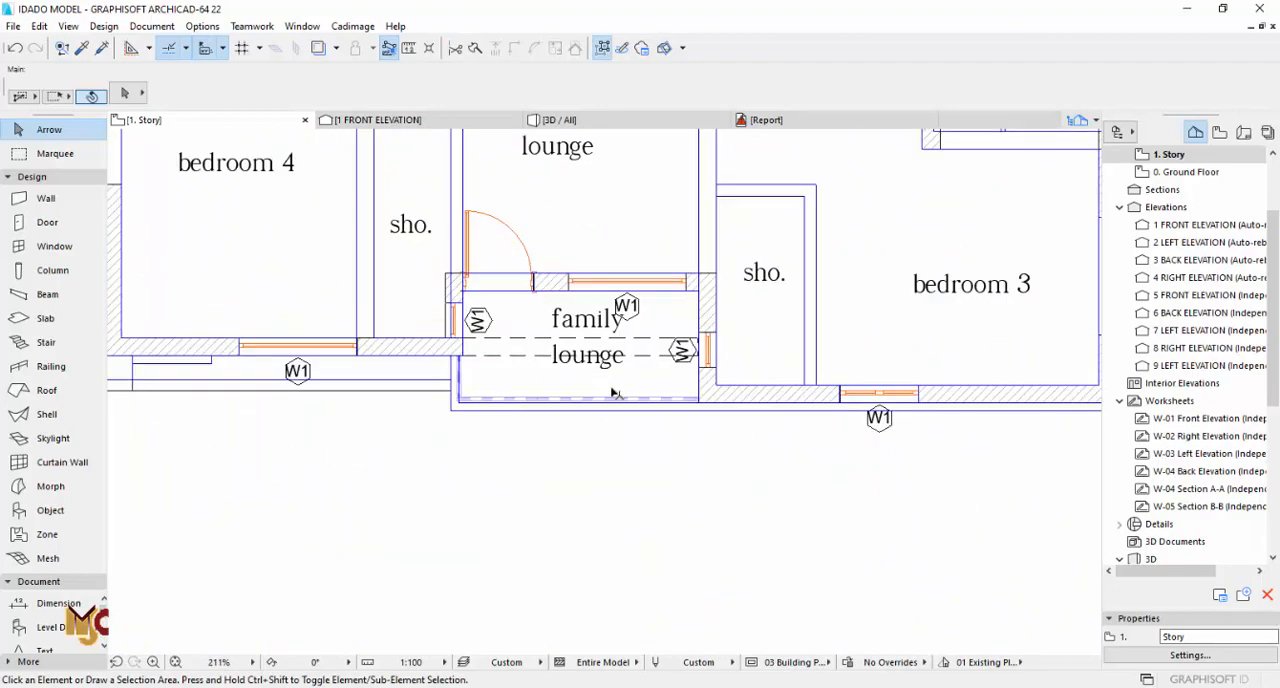
Step: Set the balcony beam's height to 300 mm in 3D, check it from both sides and return to the first-floor plan
{"action": "key", "text": "F3"}
{"action": "scroll", "coordinate": [623, 308], "scroll_direction": "up", "scroll_amount": 4}
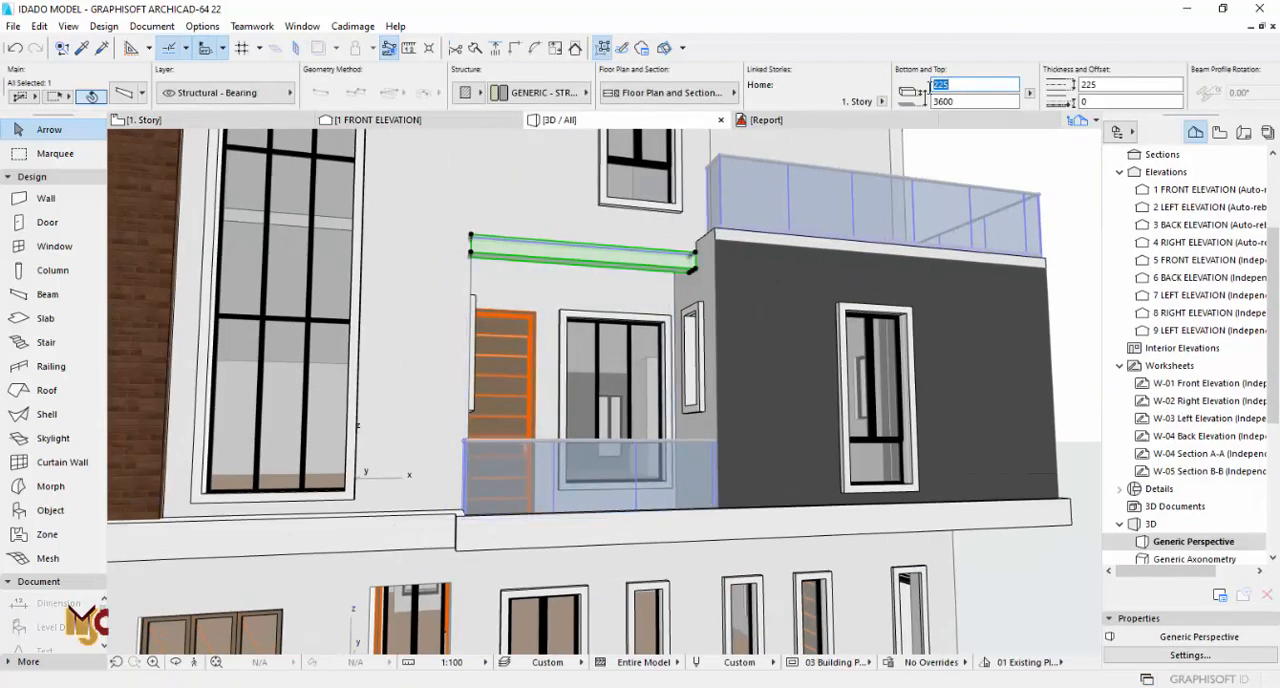
{"action": "left_click", "coordinate": [954, 101]}
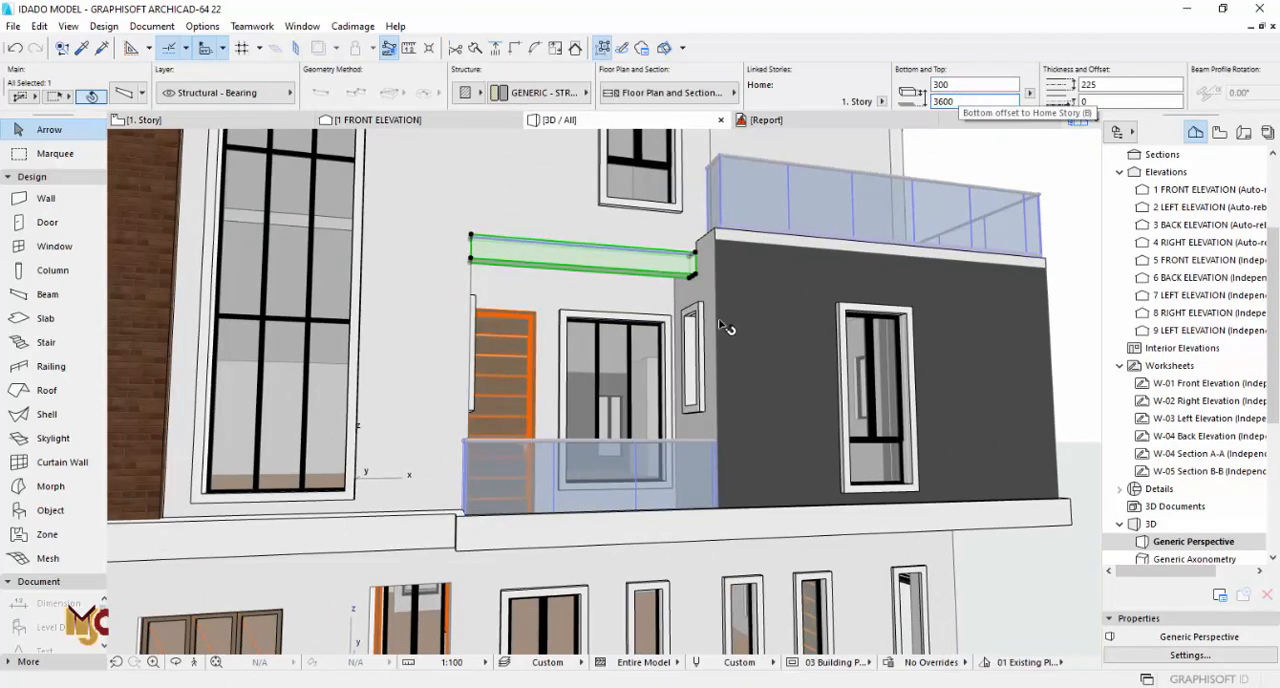
{"action": "key", "text": "Escape"}
{"action": "middle_click_drag", "start_coordinate": [615, 324], "coordinate": [555, 326], "text": "shift"}
{"action": "scroll", "coordinate": [600, 330], "scroll_direction": "down", "scroll_amount": 2}
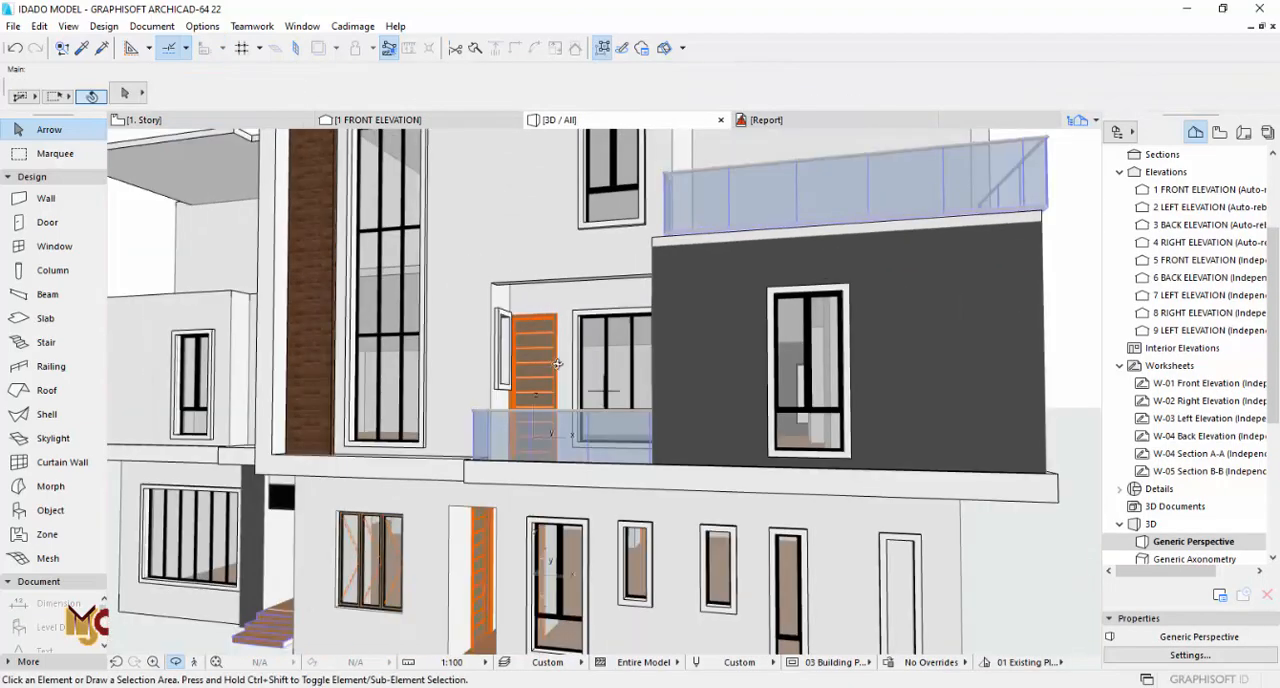
{"action": "middle_click_drag", "start_coordinate": [500, 380], "coordinate": [804, 388]}
{"action": "key", "text": "F2"}
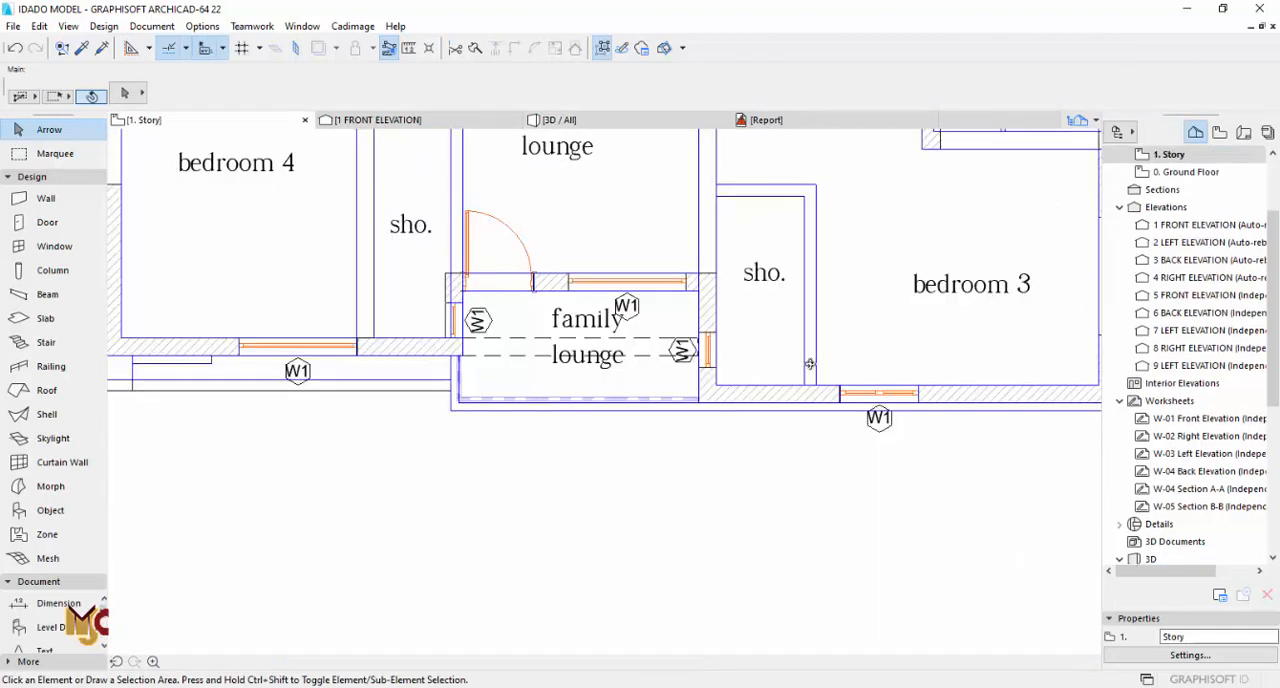
{"action": "scroll", "coordinate": [564, 356], "scroll_direction": "up", "scroll_amount": 2}
{"action": "left_click", "coordinate": [45, 318]}
{"action": "scroll", "coordinate": [795, 344], "scroll_direction": "up", "scroll_amount": 5}
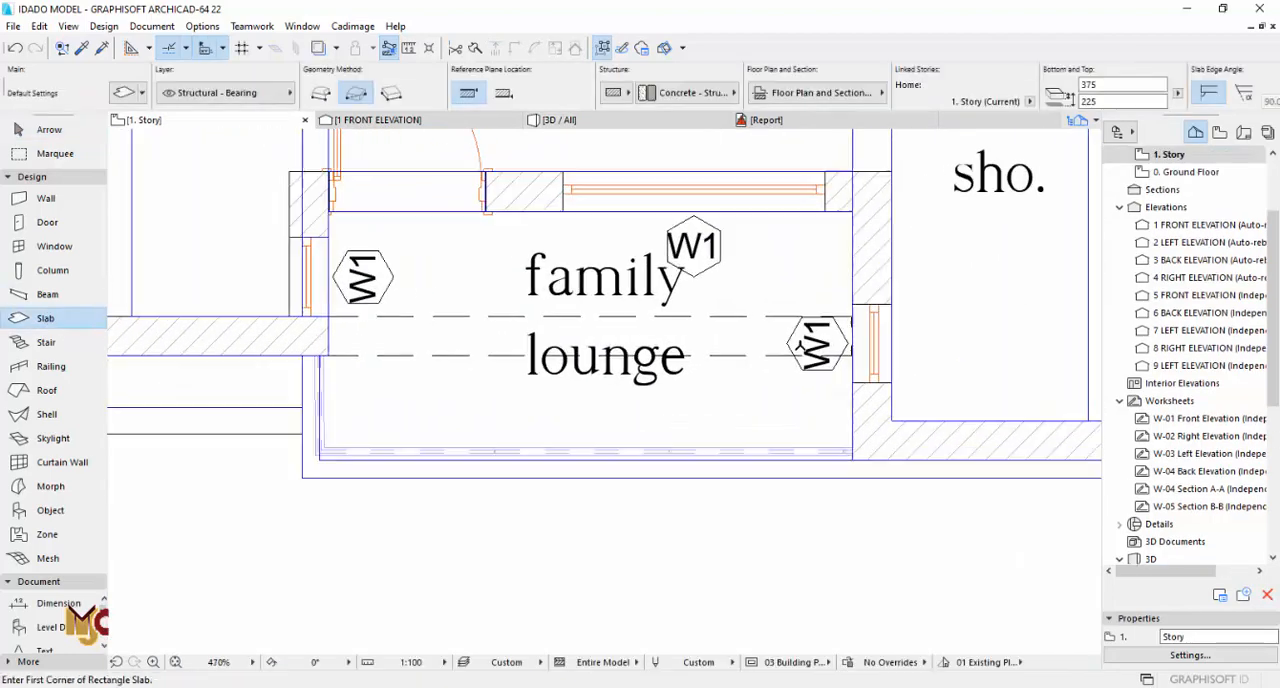
{"action": "key", "text": "Escape"}
Step: Stretch the balcony beam's right end to meet the inner face of the right wall
{"action": "left_click", "coordinate": [876, 276]}
{"action": "scroll", "coordinate": [880, 316], "scroll_direction": "up", "scroll_amount": 3}
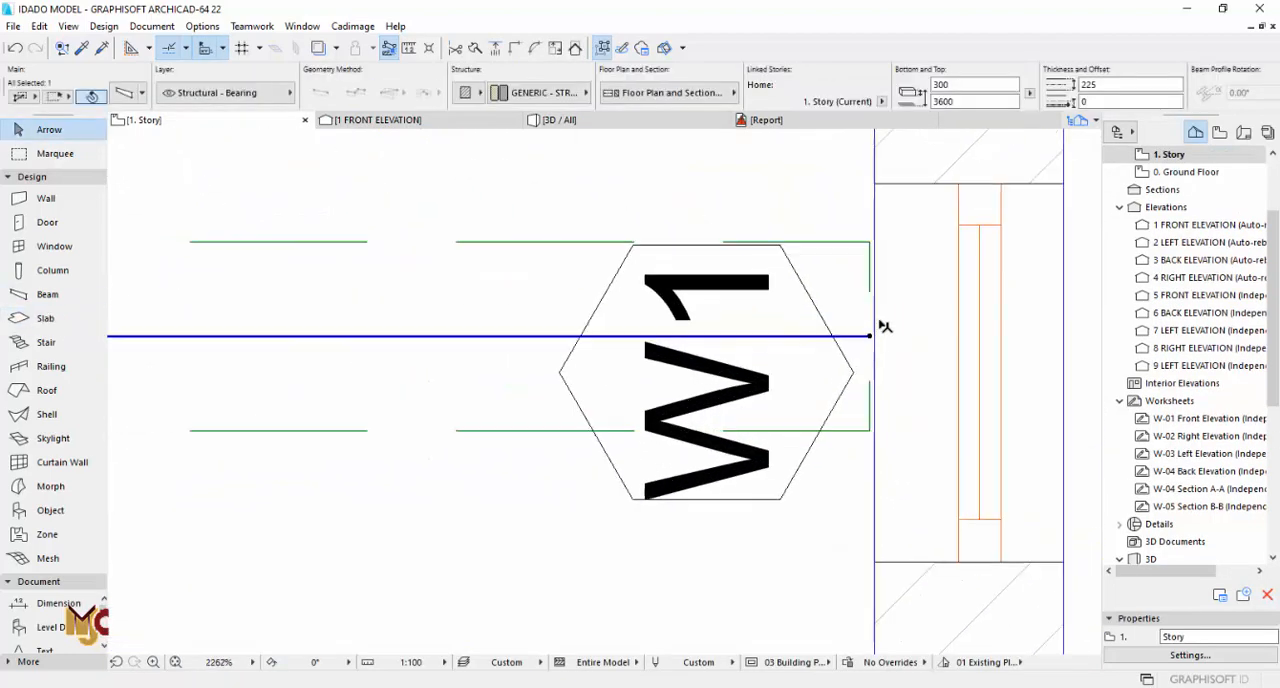
{"action": "left_click", "coordinate": [871, 336]}
{"action": "left_click", "coordinate": [877, 337]}
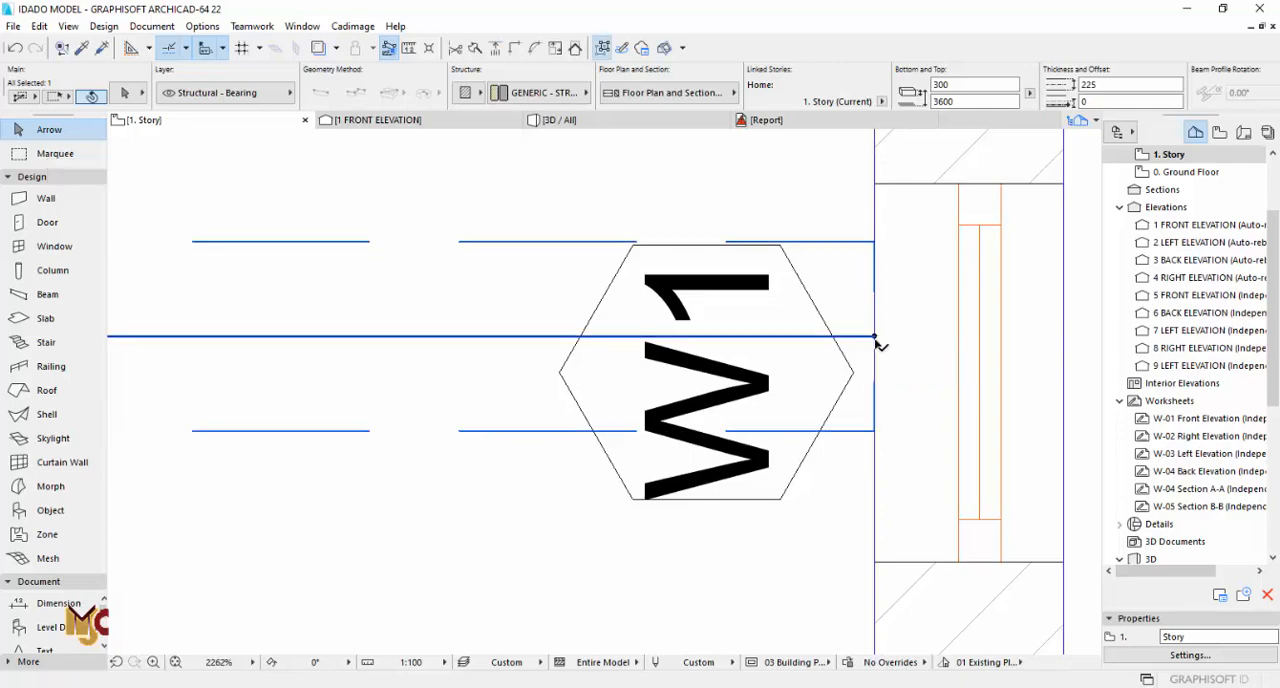
{"action": "scroll", "coordinate": [877, 340], "scroll_direction": "down", "scroll_amount": 5}
{"action": "scroll", "coordinate": [800, 392], "scroll_direction": "up", "scroll_amount": 3}
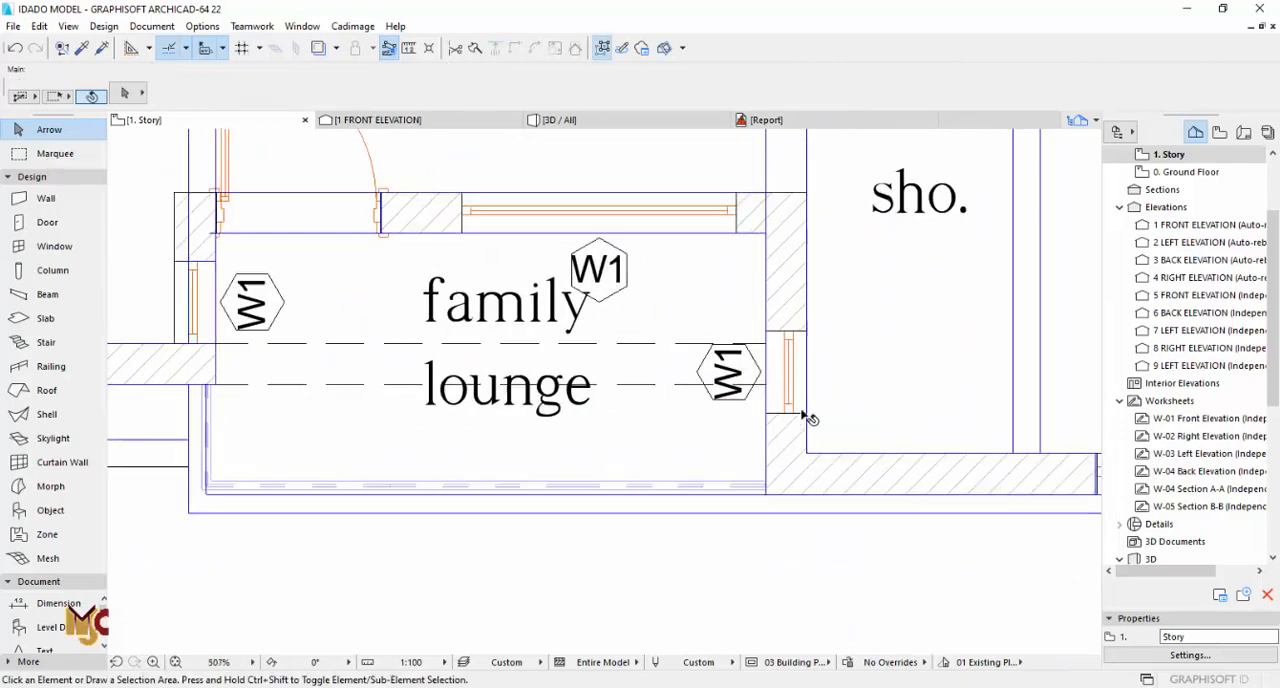
Step: Move the 450 by 1300 mm window in the balcony's right wall up the plan to align with the opposite window
{"action": "key", "text": "F3"}
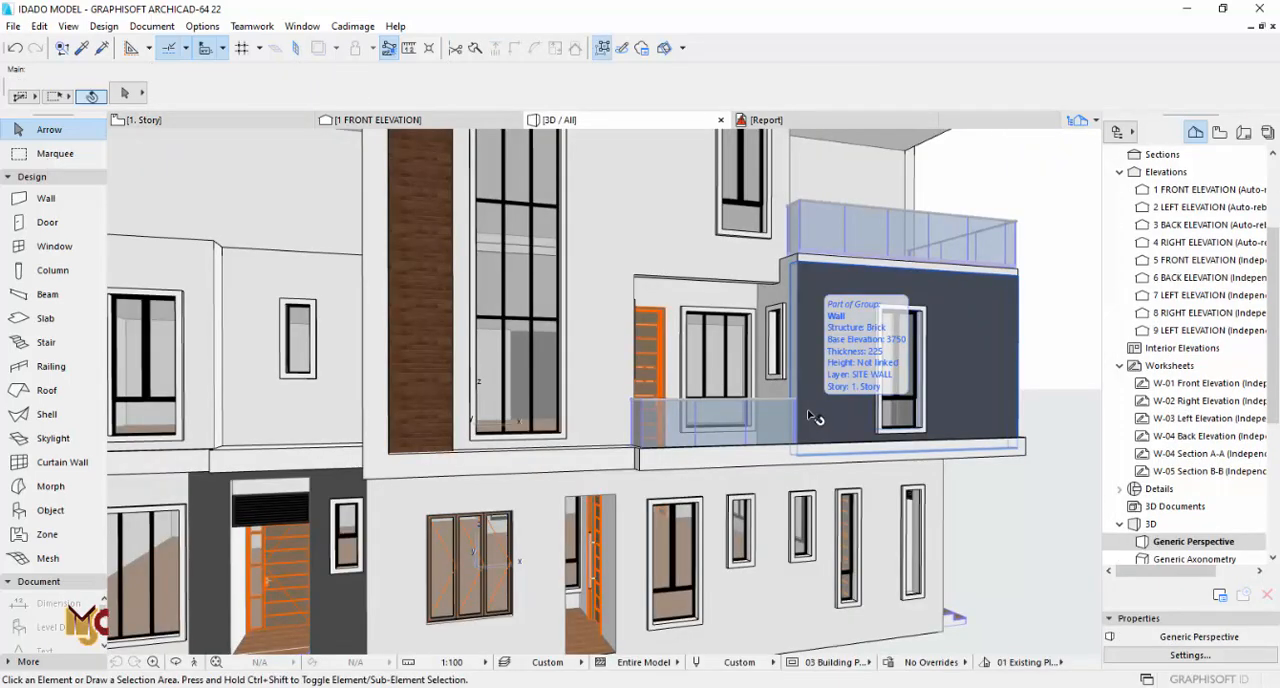
{"action": "key", "text": "F2"}
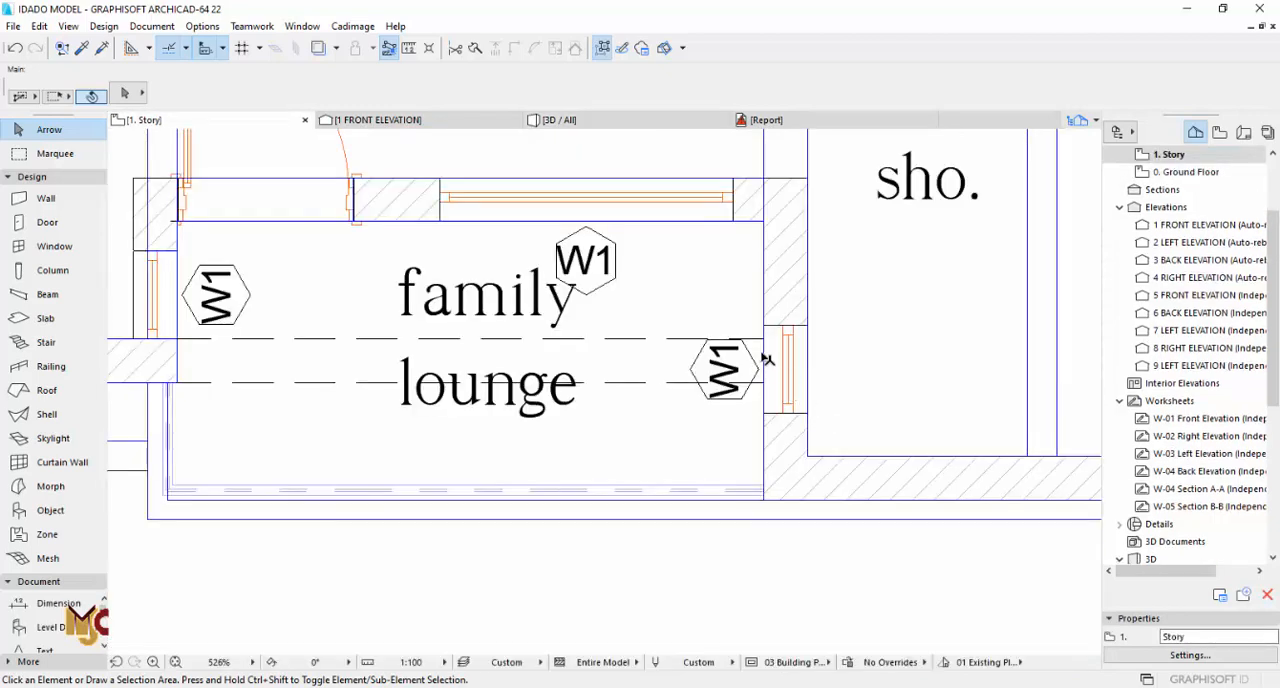
{"action": "left_click", "coordinate": [812, 332]}
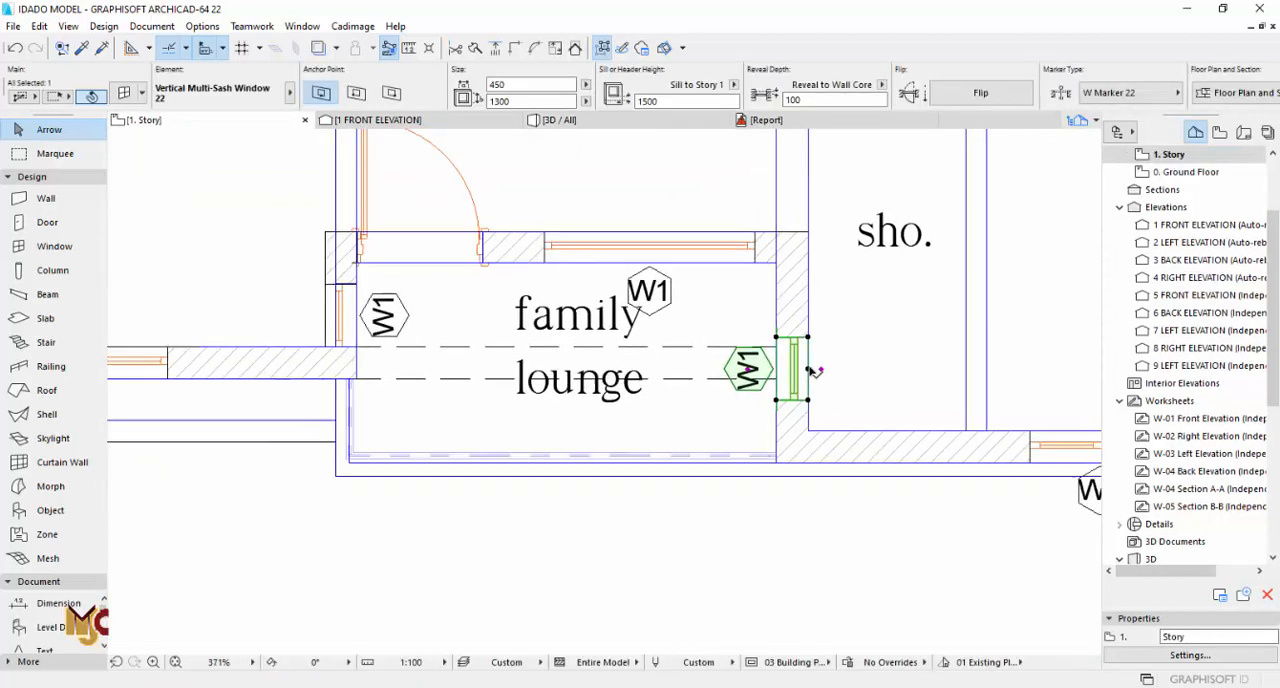
{"action": "scroll", "coordinate": [812, 370], "scroll_direction": "down", "scroll_amount": 2}
{"action": "left_click", "coordinate": [781, 398]}
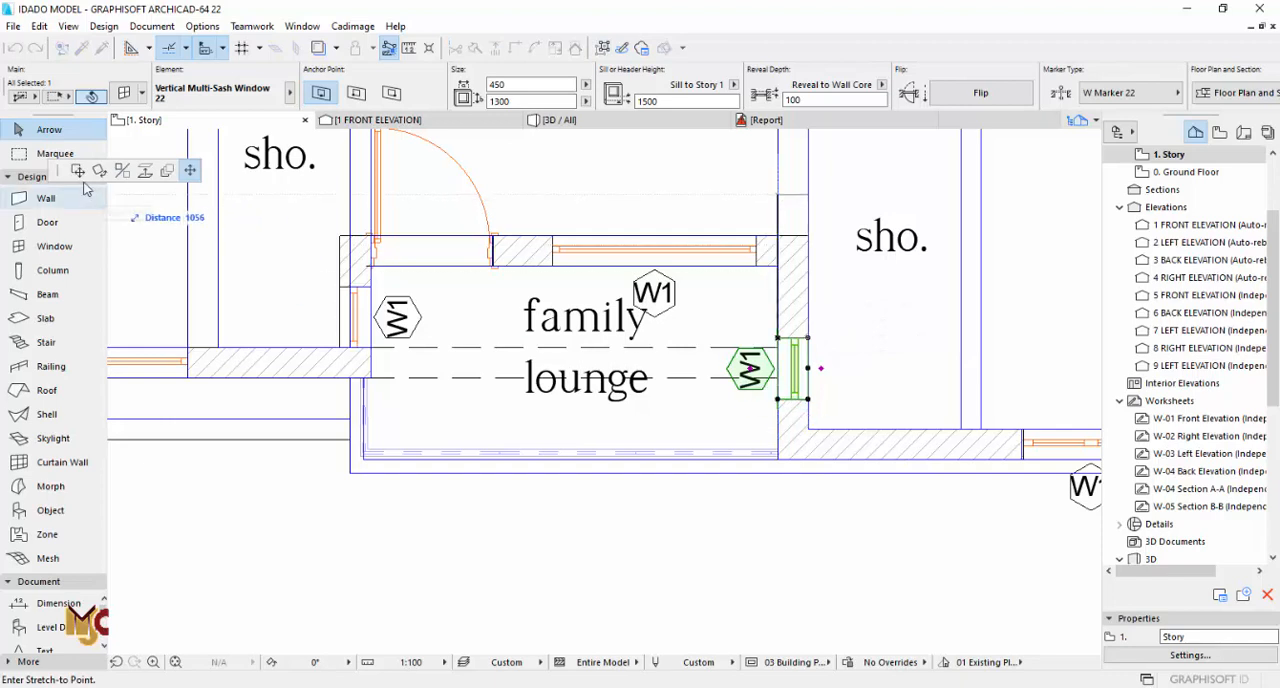
{"action": "left_click", "coordinate": [378, 352]}
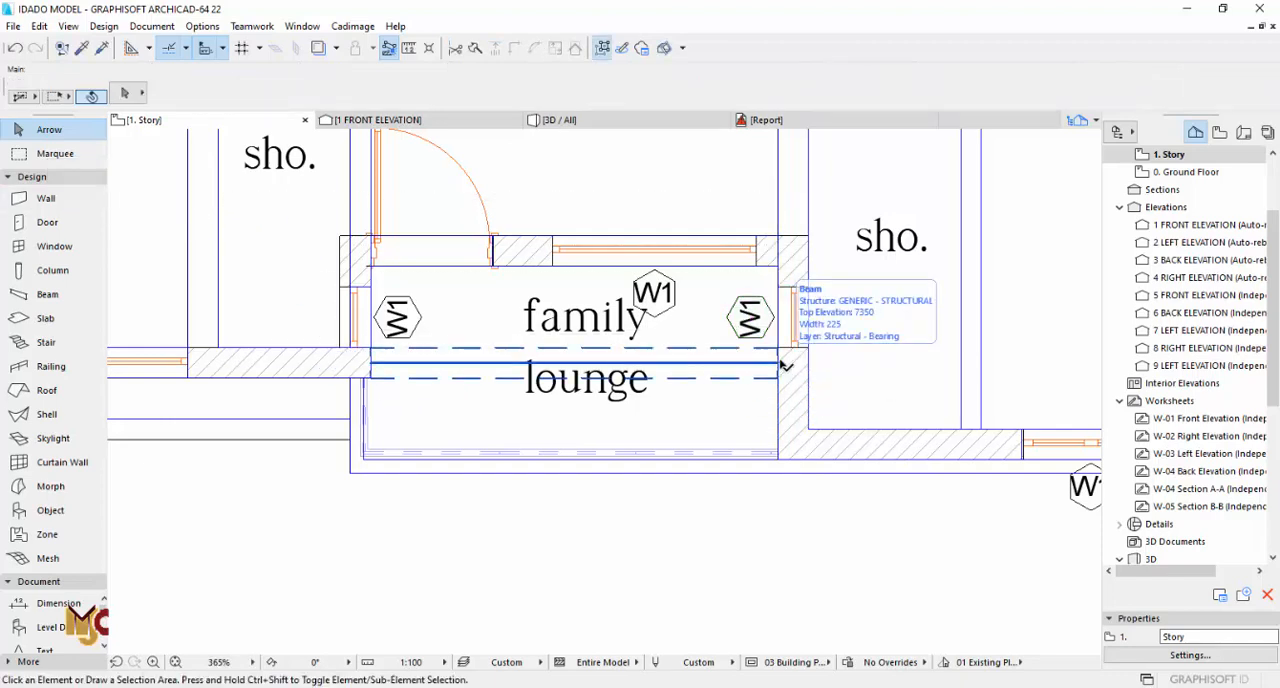
Step: Draw a rectangular slab about 43 mm deep along the beam's front, from the right wall to the balcony slab's left edge
{"action": "left_click", "coordinate": [45, 318]}
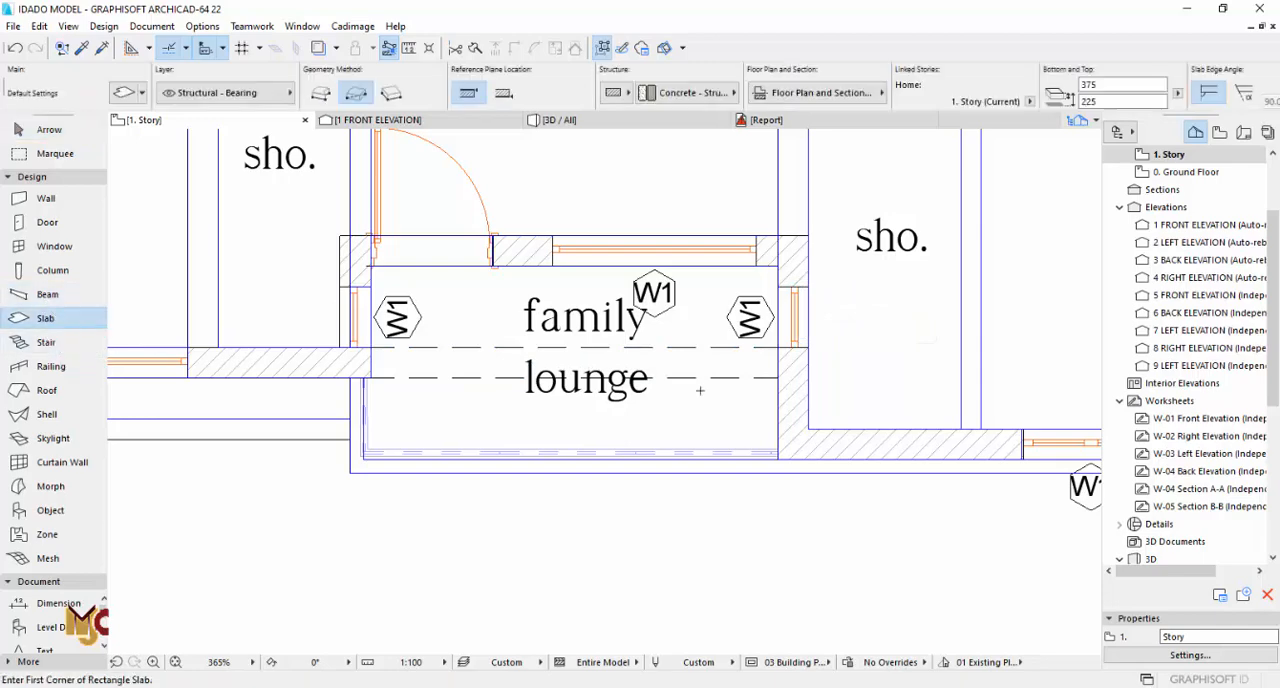
{"action": "scroll", "coordinate": [736, 381], "scroll_direction": "up", "scroll_amount": 5}
{"action": "scroll", "coordinate": [645, 361], "scroll_direction": "down", "scroll_amount": 3}
{"action": "middle_click_drag", "start_coordinate": [132, 379], "coordinate": [463, 368]}
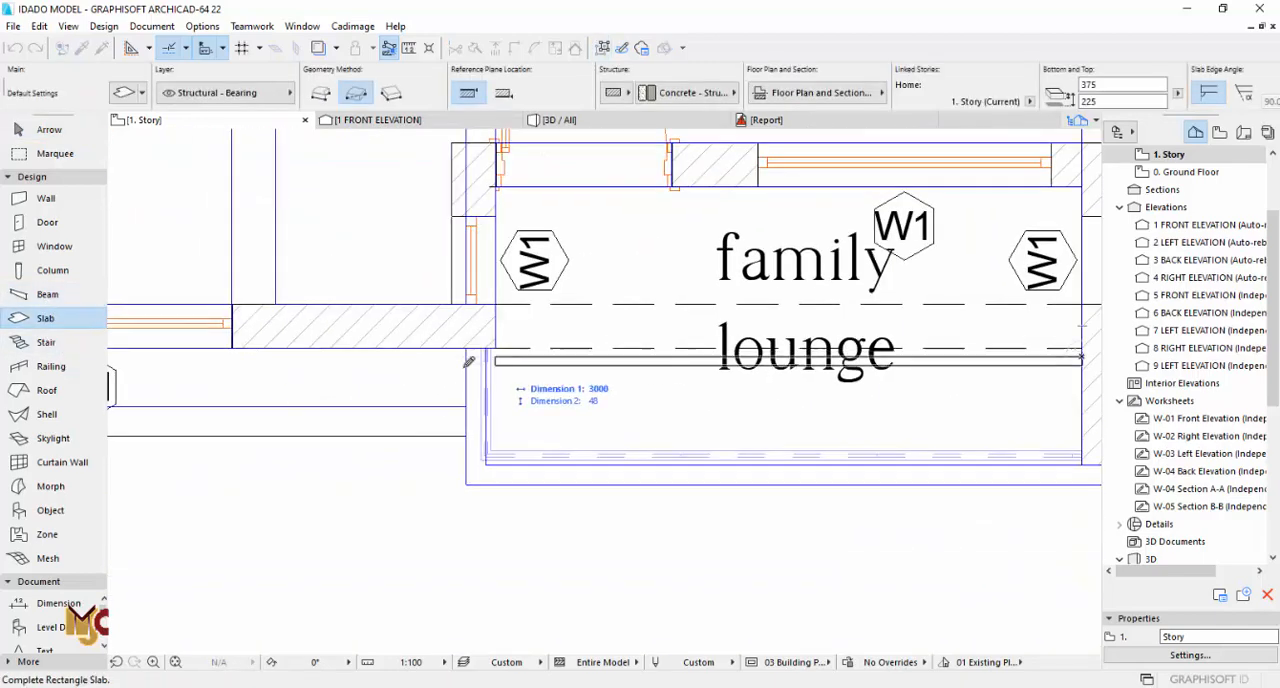
{"action": "scroll", "coordinate": [461, 368], "scroll_direction": "up", "scroll_amount": 3}
{"action": "left_click", "coordinate": [477, 327]}
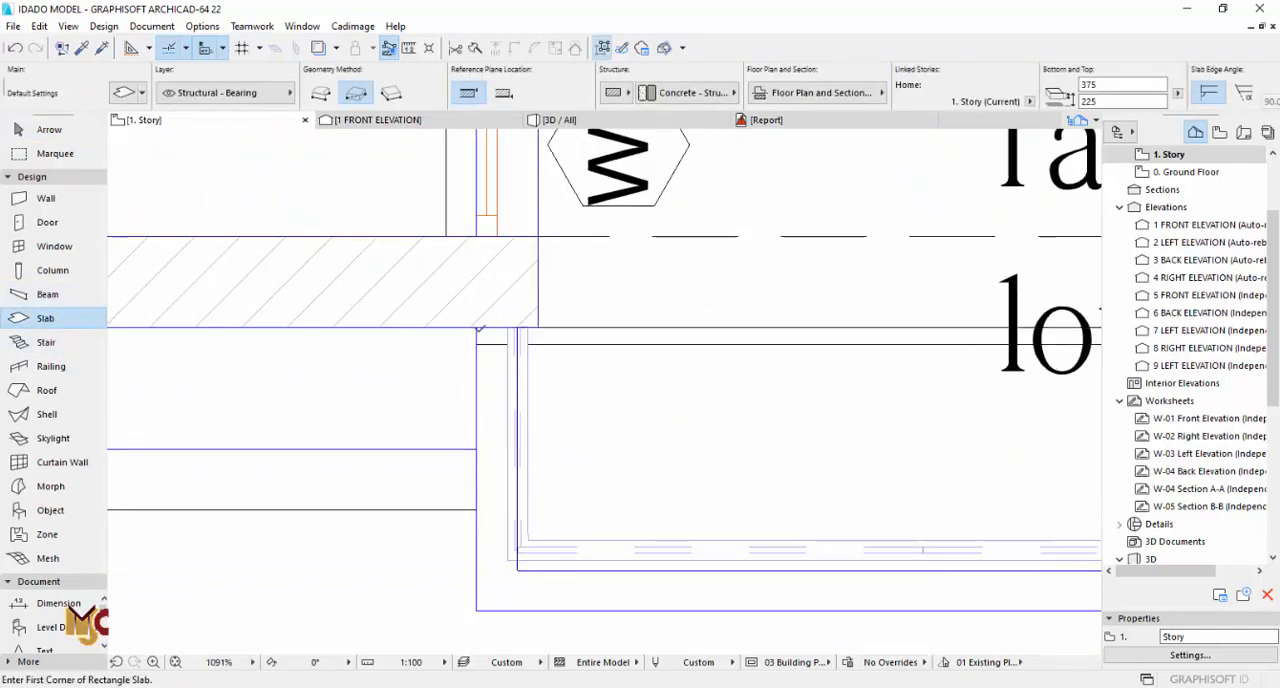
Step: Draw a 100 by 43 mm slab at the strip's left end and set its thickness and home offset to 3000 mm
{"action": "scroll", "coordinate": [477, 327], "scroll_direction": "up", "scroll_amount": 3}
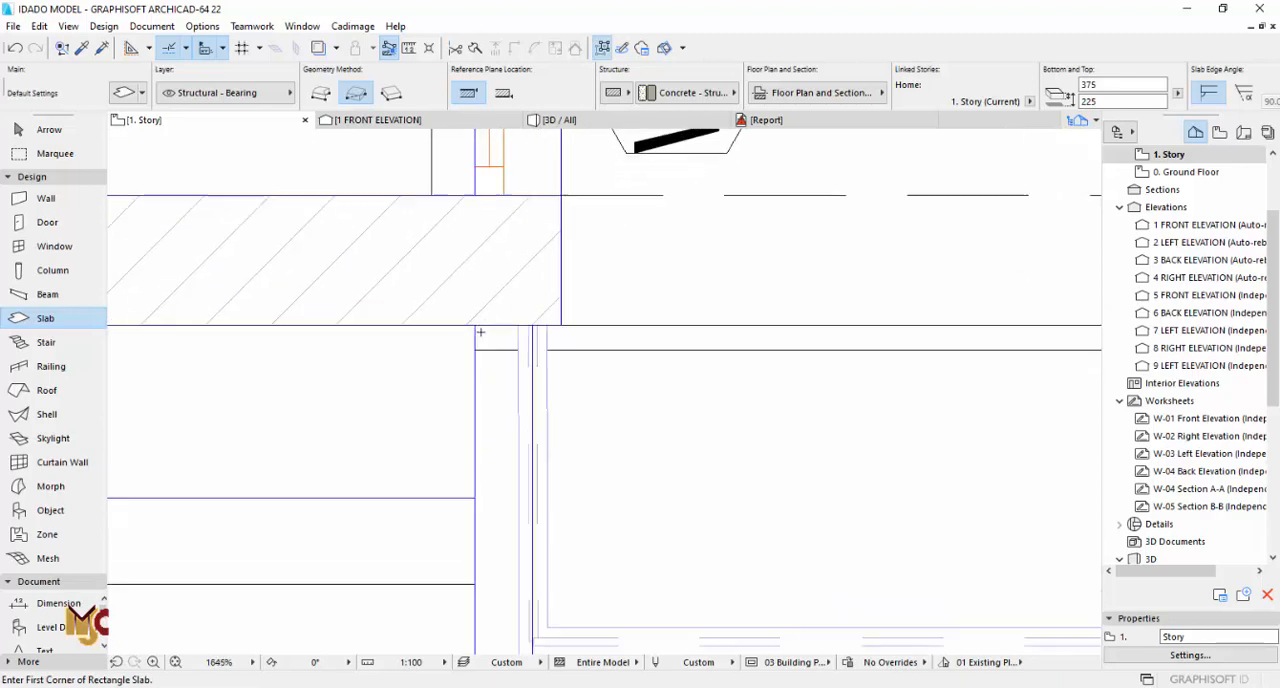
{"action": "left_click", "coordinate": [544, 352]}
{"action": "key", "text": "ctrl+a"}
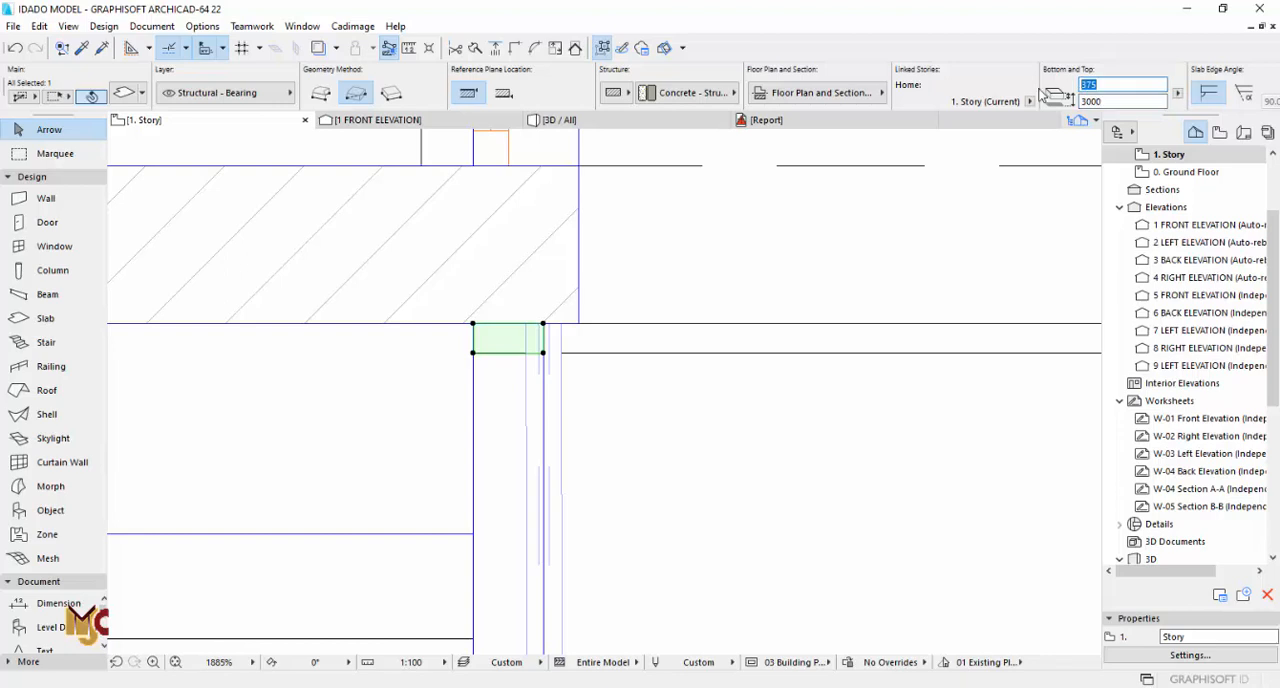
{"action": "key", "text": "F3"}
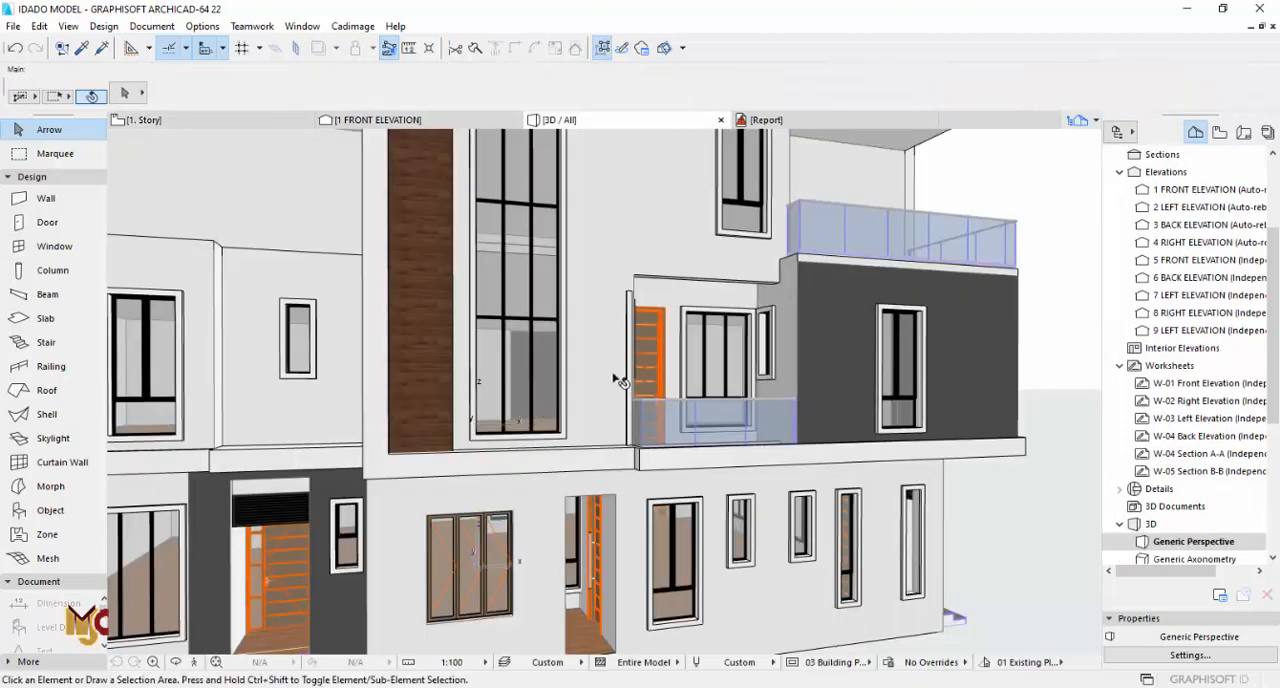
Step: Set the long front slab's home offset to 3000 mm and raise it in 3D until its lower edge meets the beam's underside
{"action": "key", "text": "F2"}
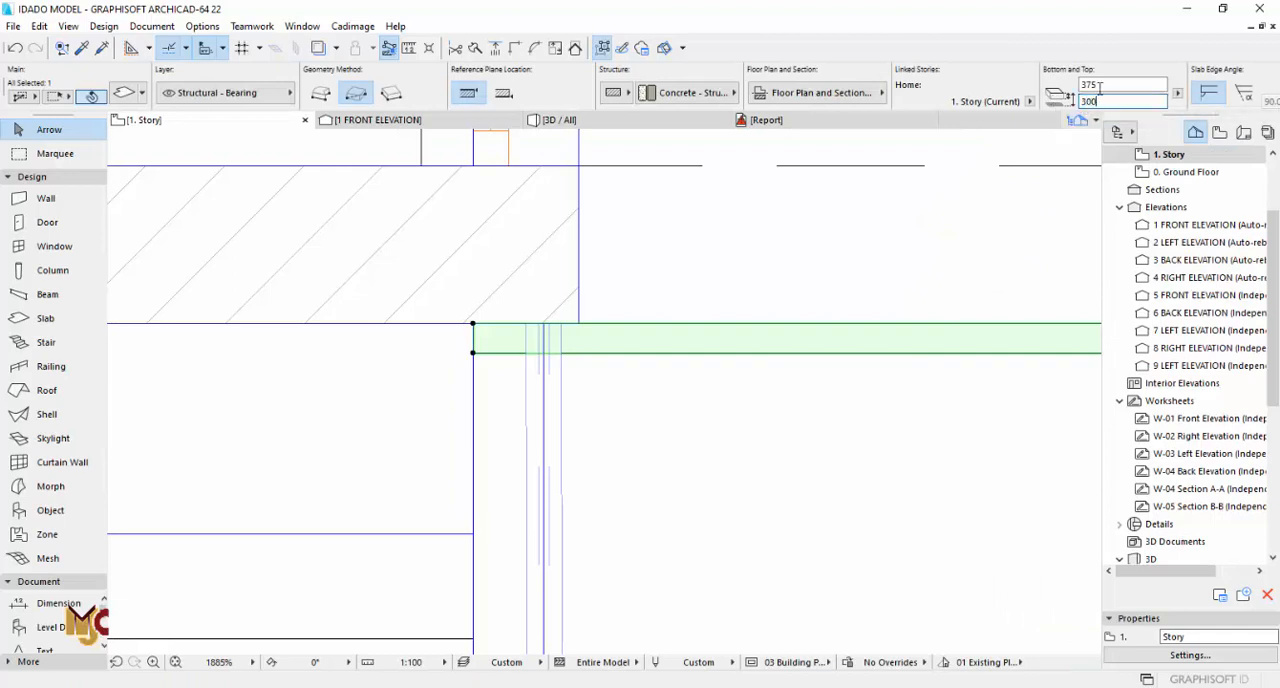
{"action": "key", "text": "Return"}
{"action": "key", "text": "F3"}
{"action": "left_click", "coordinate": [722, 297]}
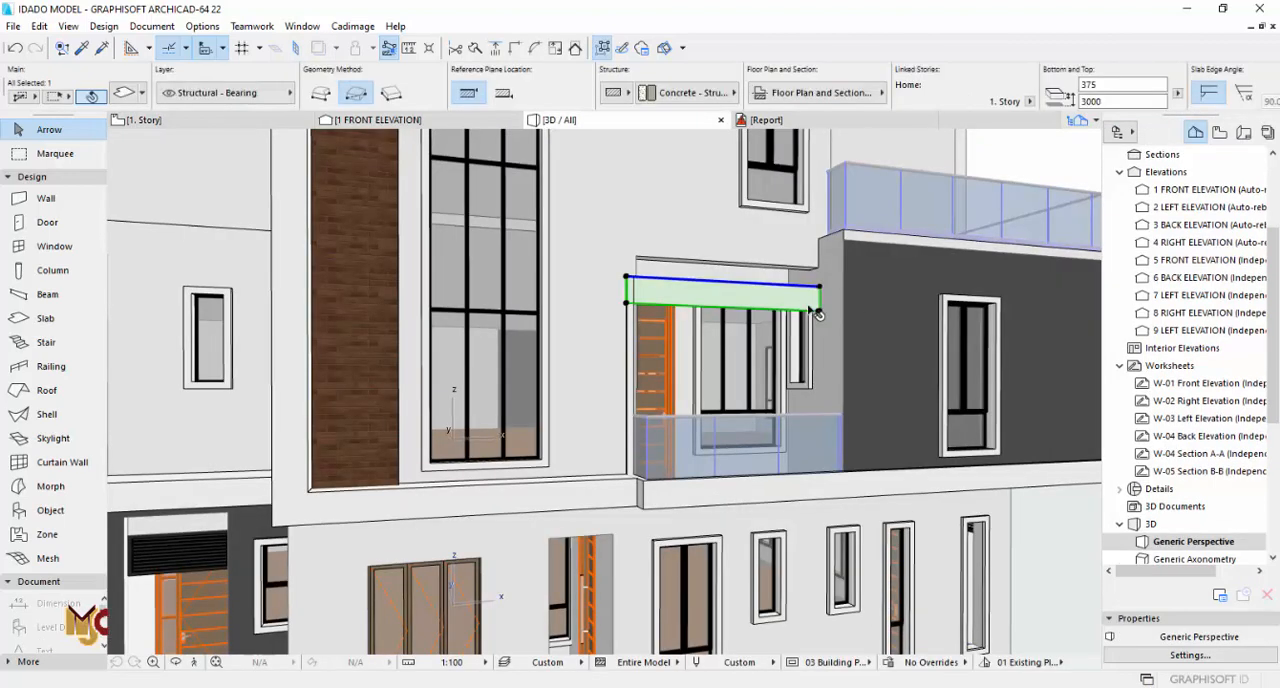
{"action": "left_click", "coordinate": [822, 312]}
{"action": "left_click", "coordinate": [822, 266]}
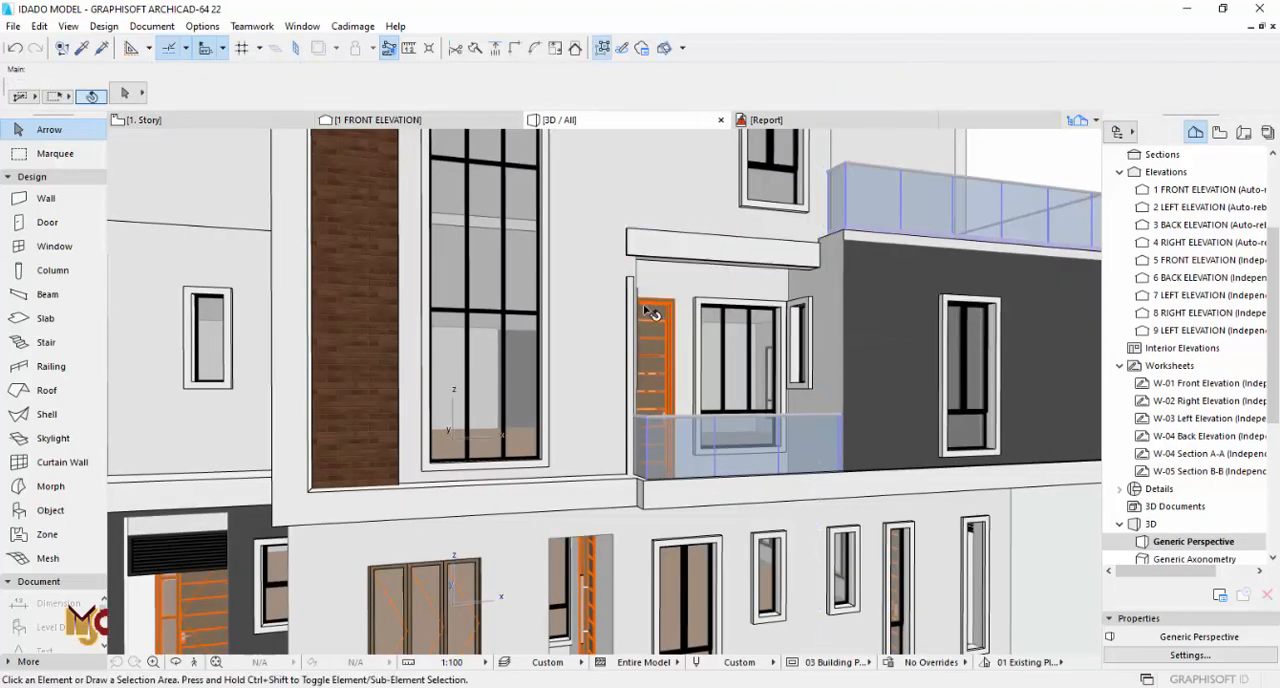
Step: Stretch the vertical side slab's top up to meet the underside of the horizontal frame slab
{"action": "left_click", "coordinate": [629, 283]}
{"action": "left_click", "coordinate": [629, 279]}
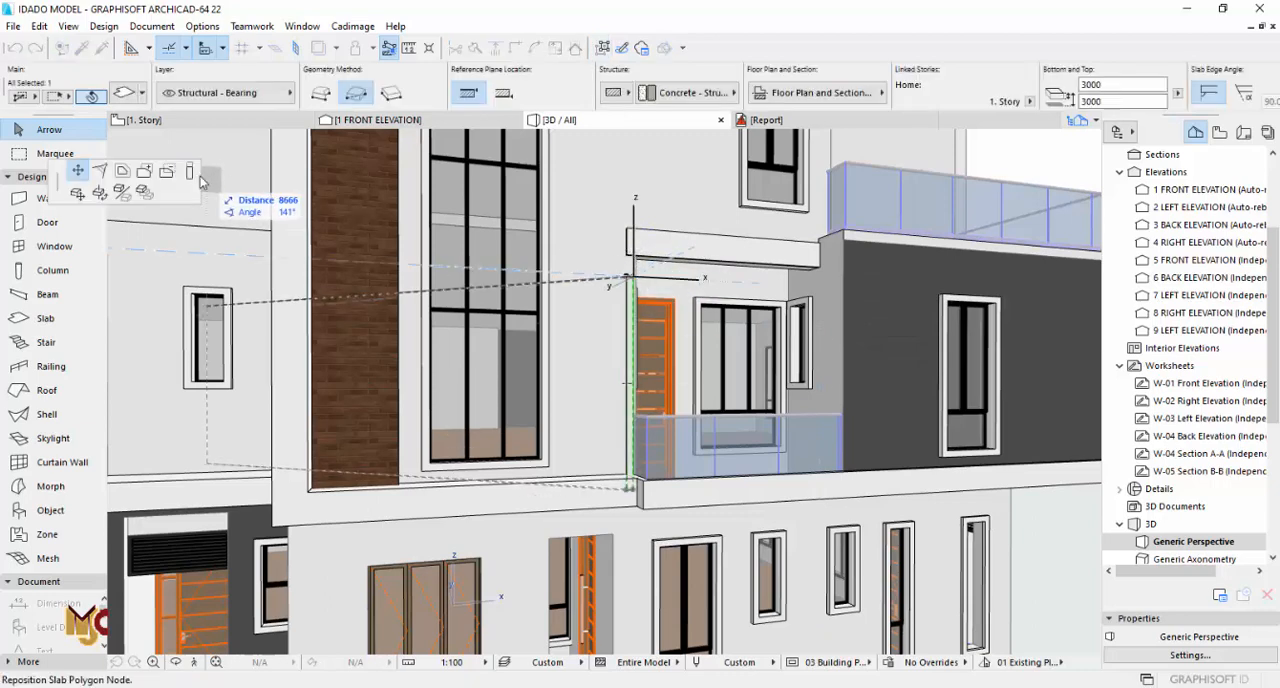
{"action": "left_click", "coordinate": [629, 254]}
{"action": "key", "text": "Escape"}
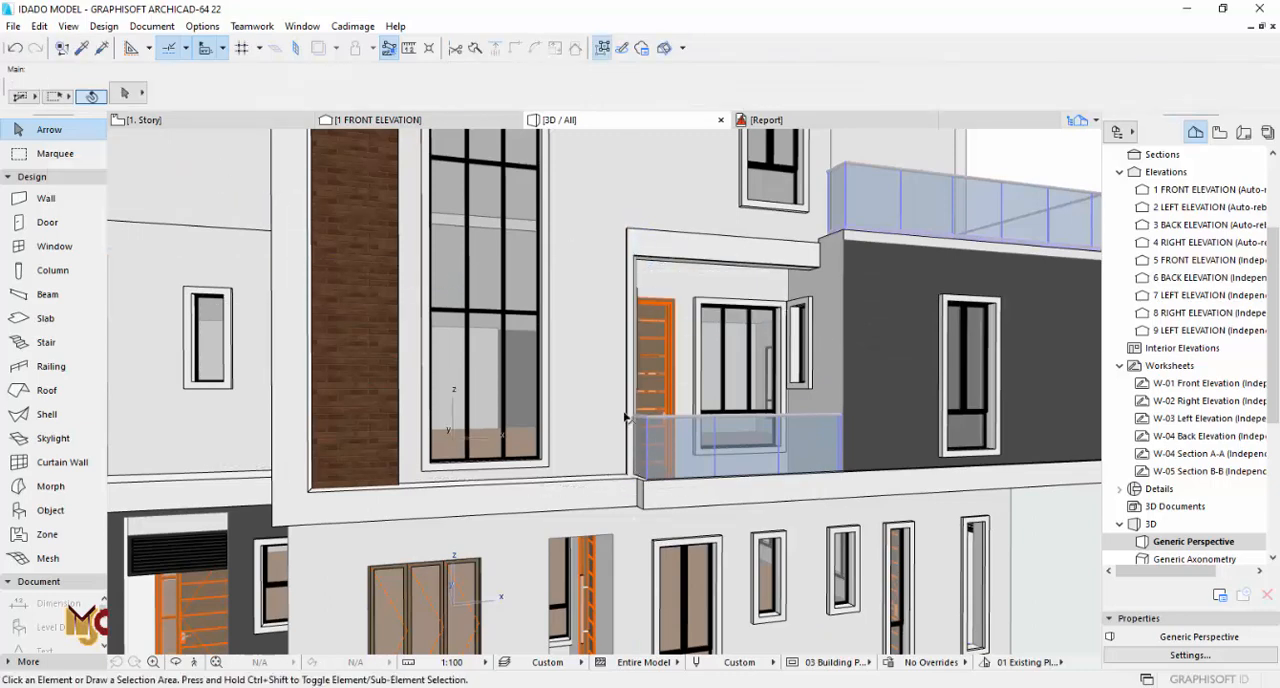
Step: Widen the vertical side slab on the plan until its right edge aligns with the left wall's end face
{"action": "middle_click_drag", "start_coordinate": [622, 449], "coordinate": [541, 266]}
{"action": "key", "text": "F2"}
{"action": "left_click", "coordinate": [497, 355]}
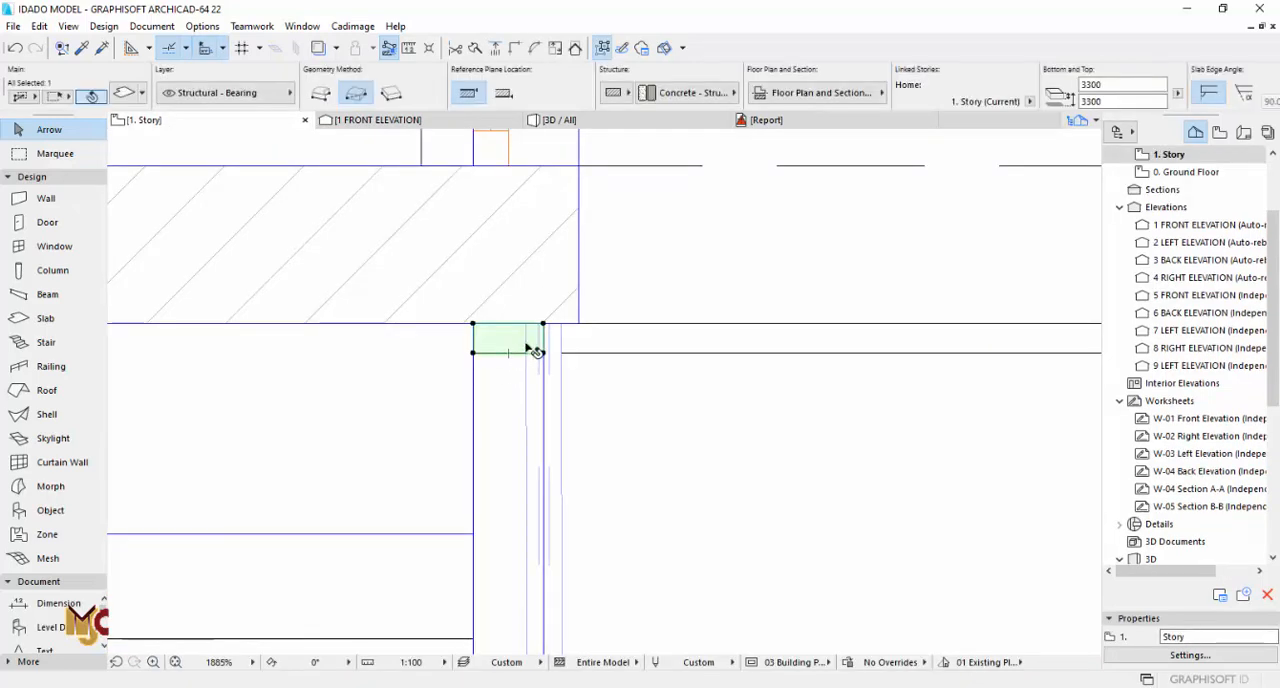
{"action": "scroll", "coordinate": [540, 340], "scroll_direction": "up", "scroll_amount": 5}
{"action": "left_click", "coordinate": [549, 334]}
{"action": "left_click", "coordinate": [632, 300]}
{"action": "key", "text": "Escape"}
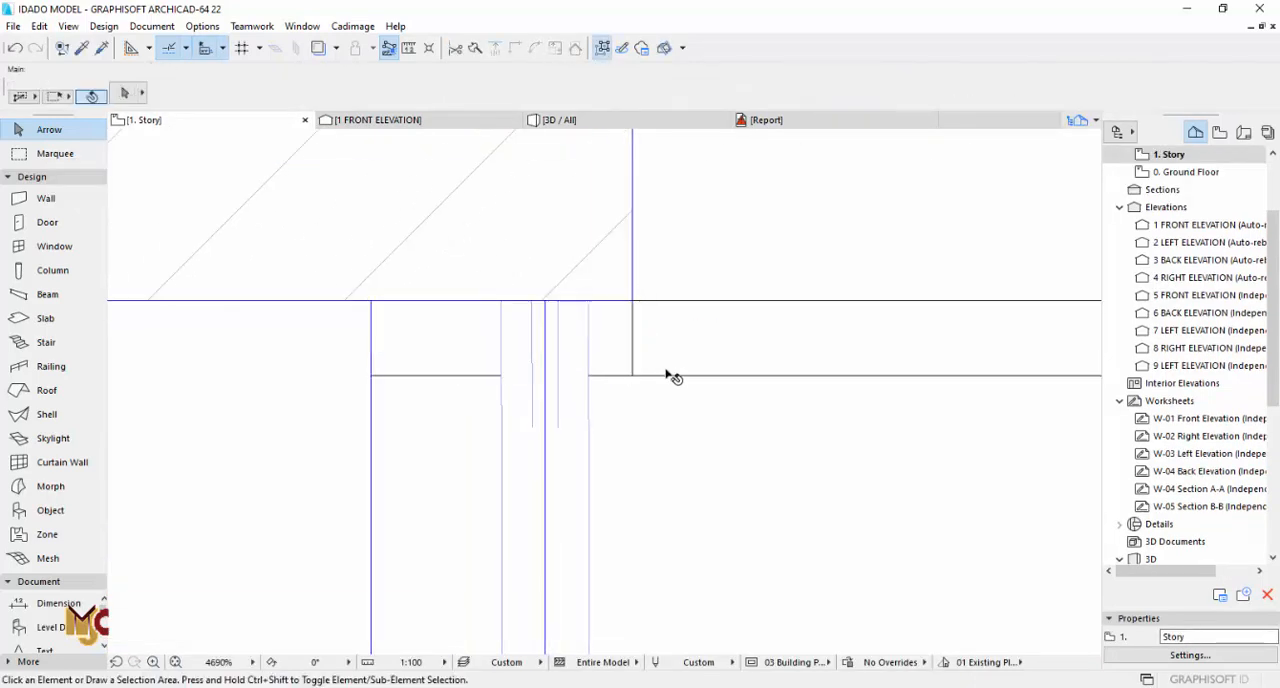
{"action": "scroll", "coordinate": [543, 343], "scroll_direction": "down", "scroll_amount": 10}
{"action": "scroll", "coordinate": [533, 312], "scroll_direction": "down", "scroll_amount": 9}
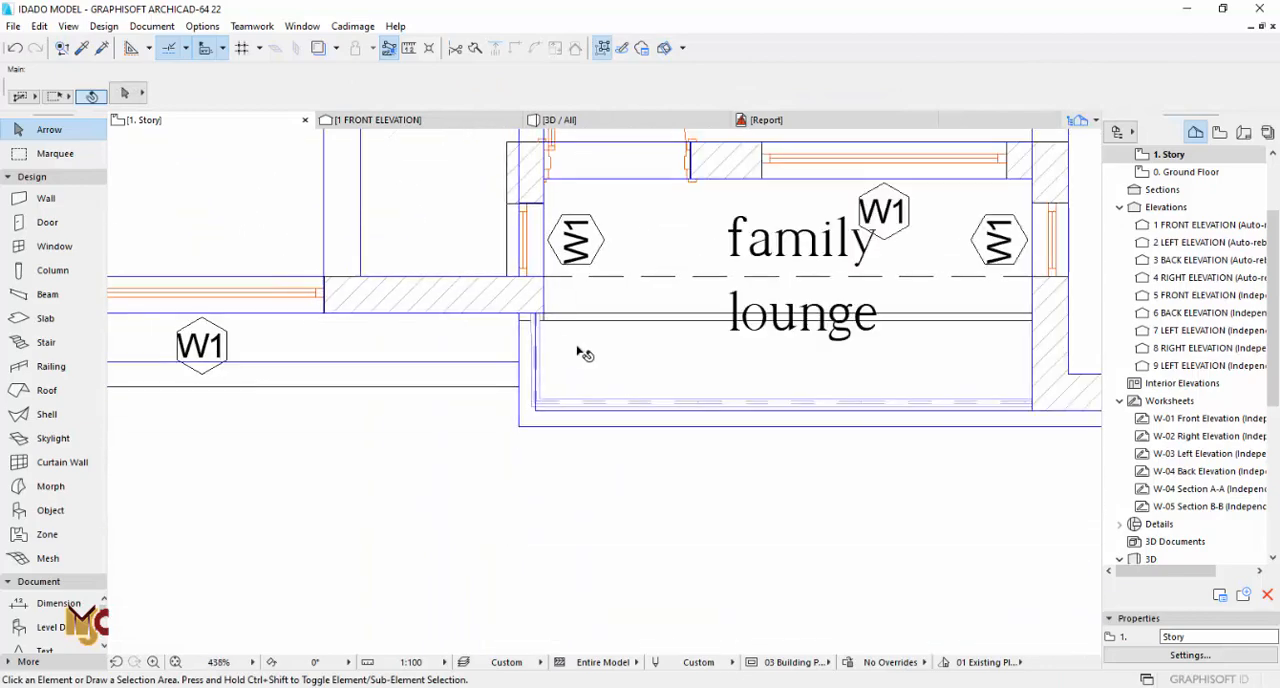
Step: Measure from the frame's inner corner toward the balcony door on the elevation drawing and return to the 3D view
{"action": "middle_click_drag", "start_coordinate": [569, 274], "coordinate": [600, 66]}
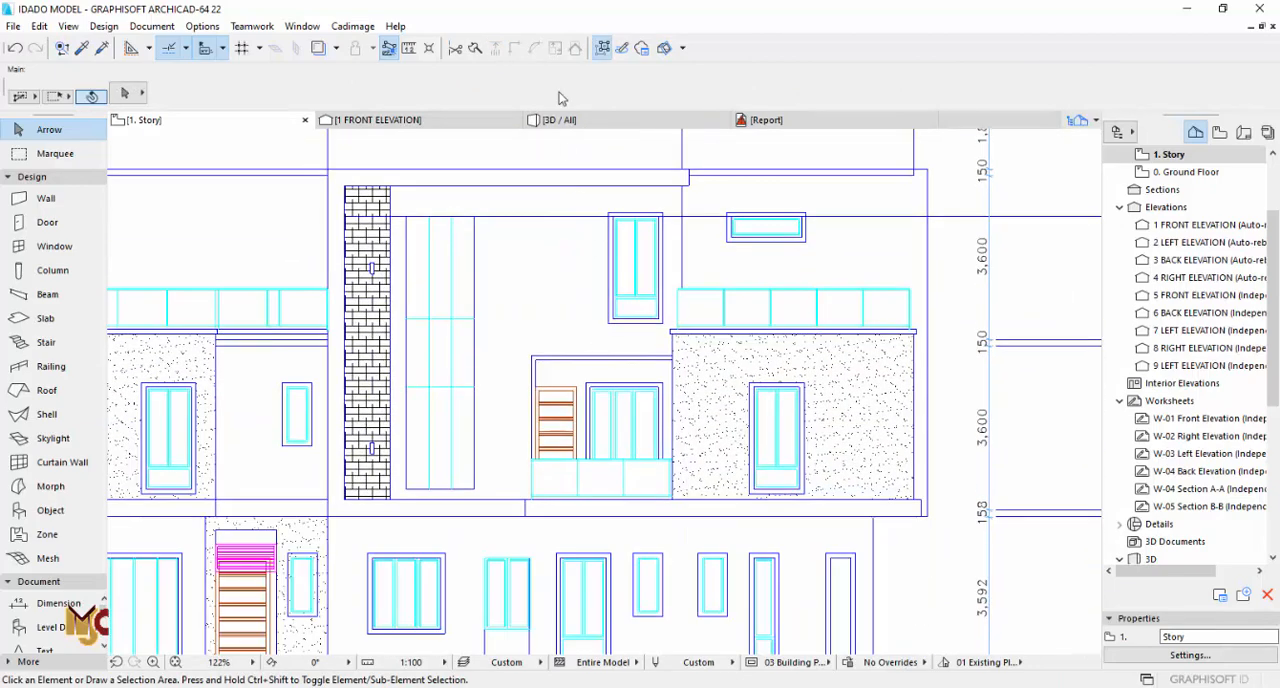
{"action": "left_click", "coordinate": [409, 48]}
{"action": "scroll", "coordinate": [538, 296], "scroll_direction": "up", "scroll_amount": 6}
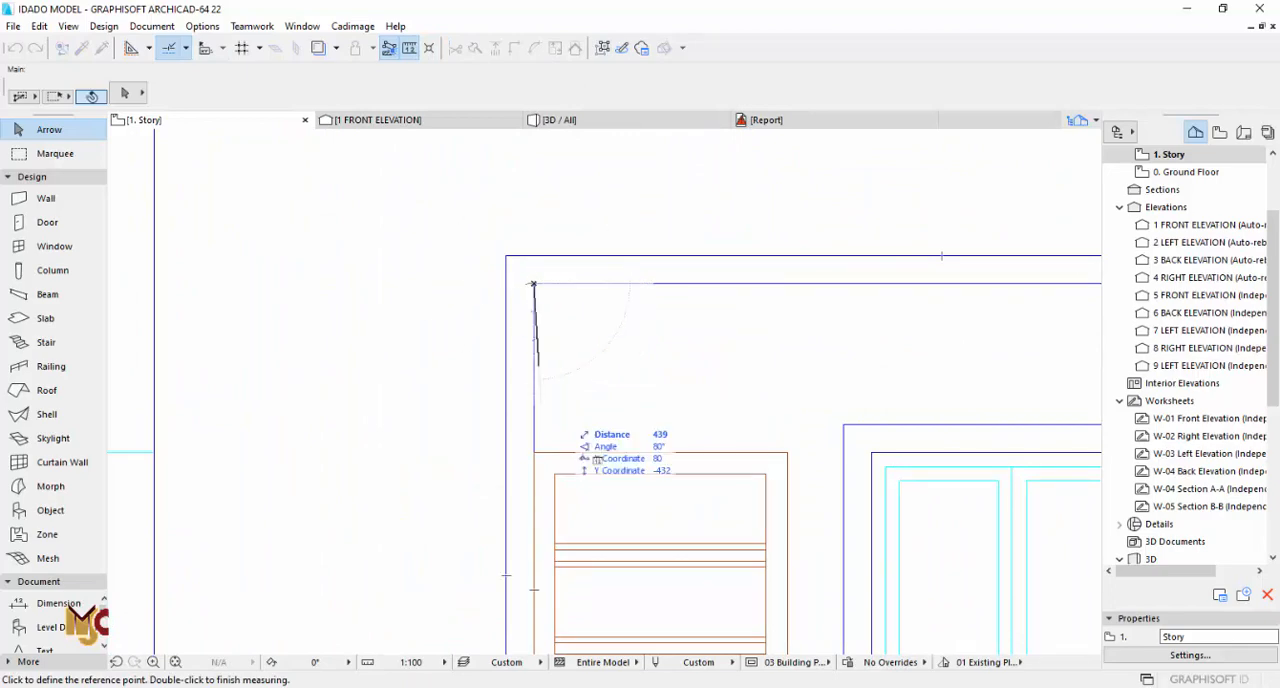
{"action": "key", "text": "Escape"}
{"action": "scroll", "coordinate": [598, 462], "scroll_direction": "down", "scroll_amount": 8}
{"action": "scroll", "coordinate": [590, 385], "scroll_direction": "down", "scroll_amount": 4}
{"action": "middle_click_drag", "start_coordinate": [596, 208], "coordinate": [604, 435]}
{"action": "scroll", "coordinate": [604, 433], "scroll_direction": "down", "scroll_amount": 1}
{"action": "key", "text": "F3"}
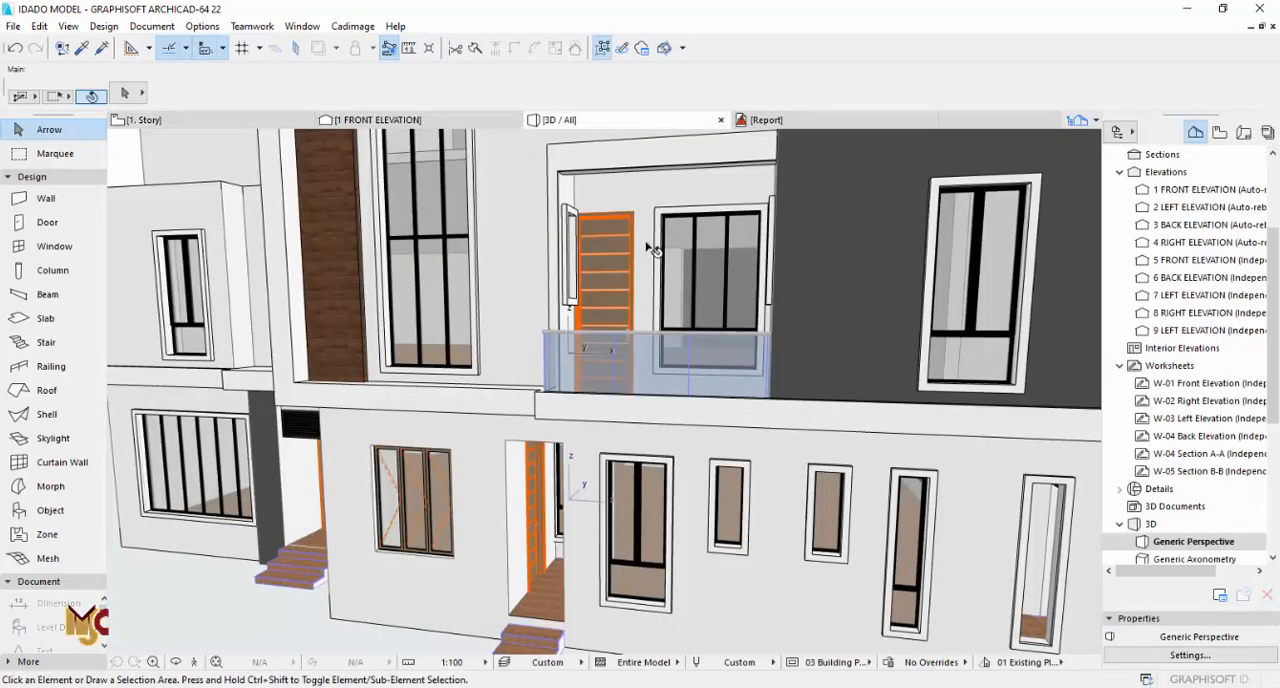
Step: Set the horizontal frame slab's thickness to 100 mm and move it down onto the top of the vertical side slab
{"action": "left_click", "coordinate": [588, 165]}
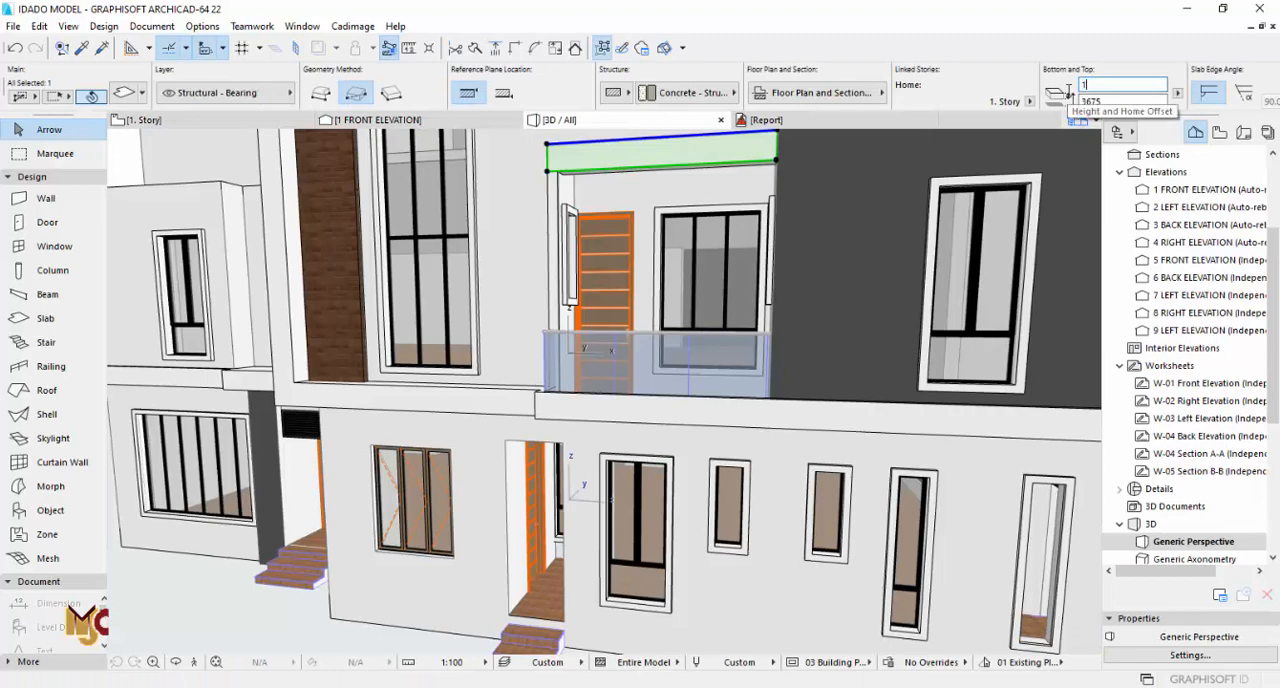
{"action": "scroll", "coordinate": [575, 207], "scroll_direction": "up", "scroll_amount": 3}
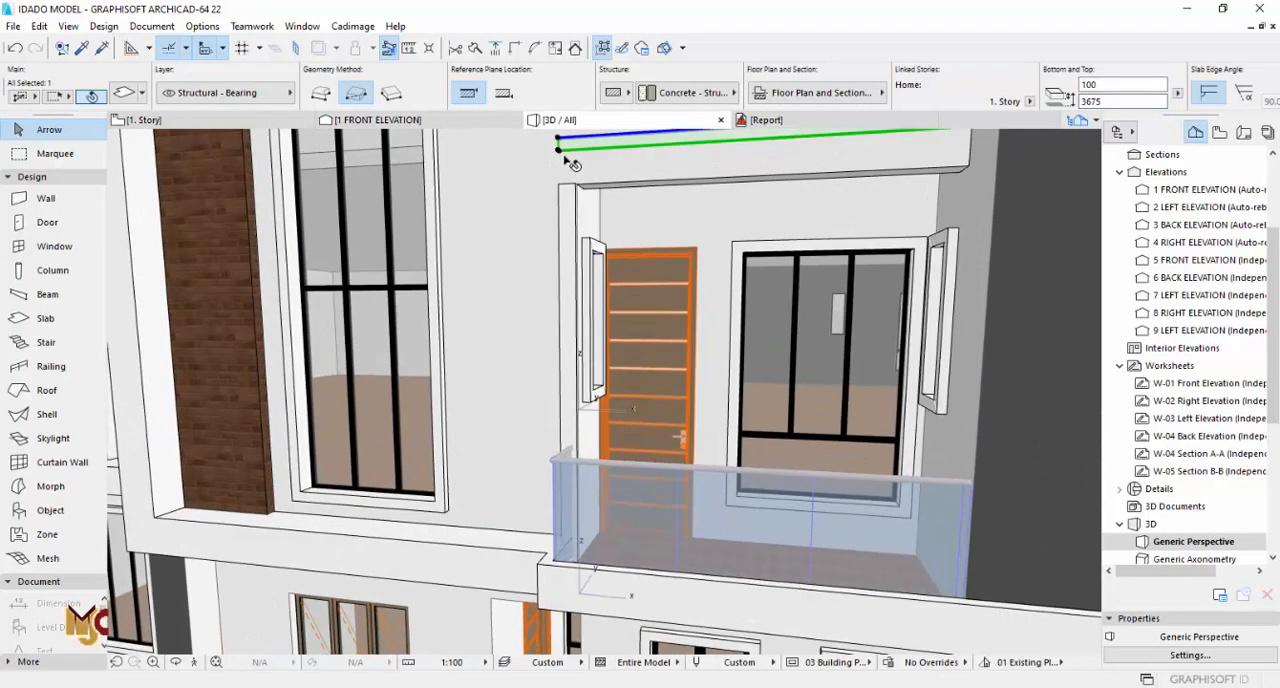
{"action": "key", "text": "ctrl+d"}
{"action": "left_click", "coordinate": [558, 150]}
{"action": "left_click", "coordinate": [560, 186]}
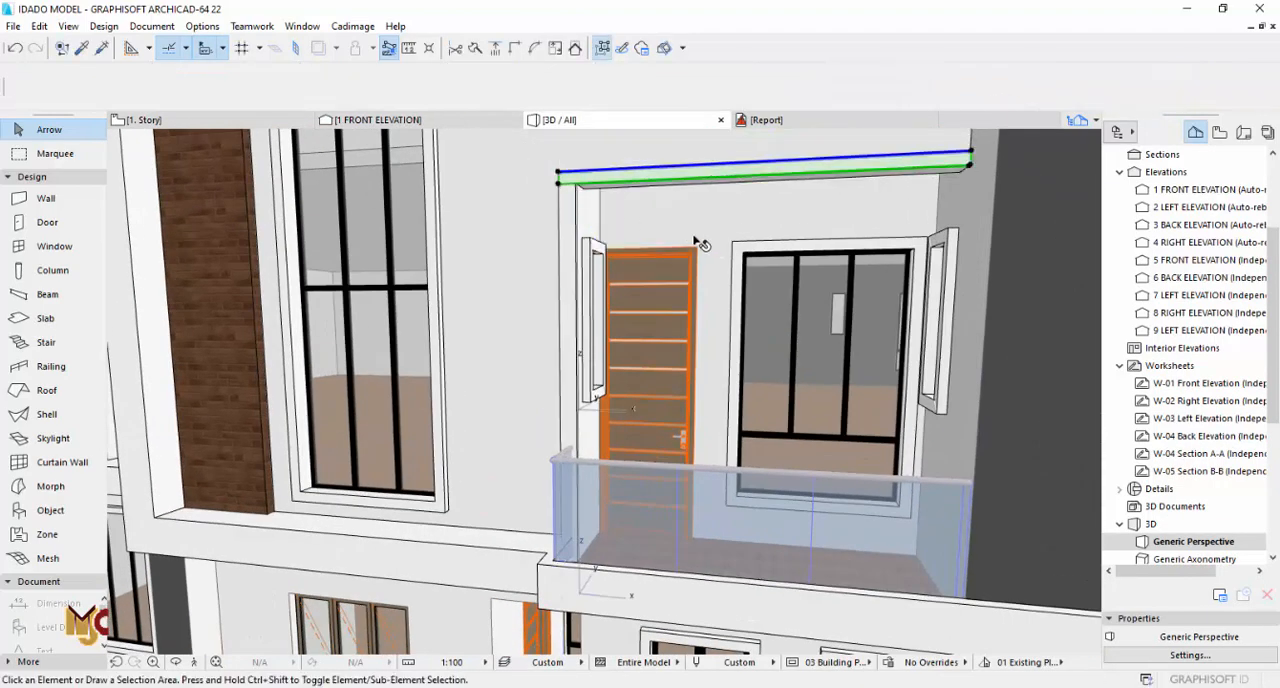
{"action": "key", "text": "Escape"}
Step: Offset the vertical side slab's left edge inward on the plan, narrowing the slab by about a third
{"action": "key", "text": "F2"}
{"action": "scroll", "coordinate": [612, 369], "scroll_direction": "up", "scroll_amount": 2}
{"action": "scroll", "coordinate": [612, 369], "scroll_direction": "up", "scroll_amount": 5}
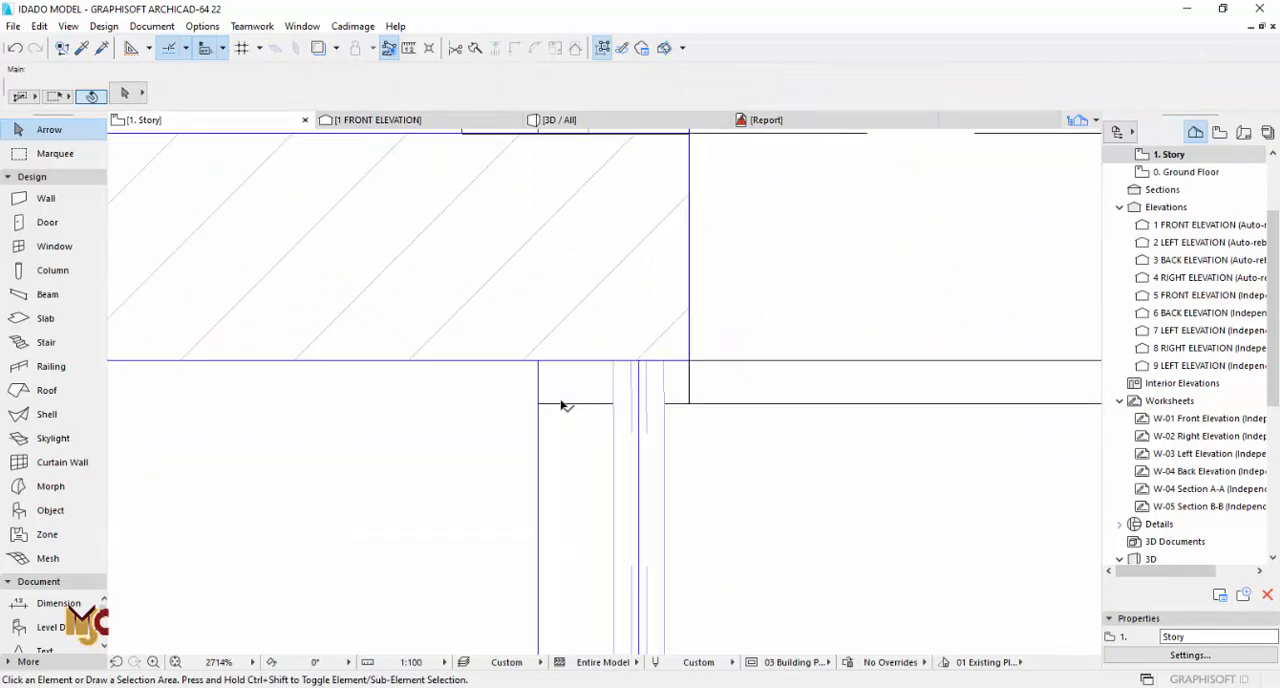
{"action": "left_click", "coordinate": [557, 400]}
{"action": "left_click", "coordinate": [605, 369]}
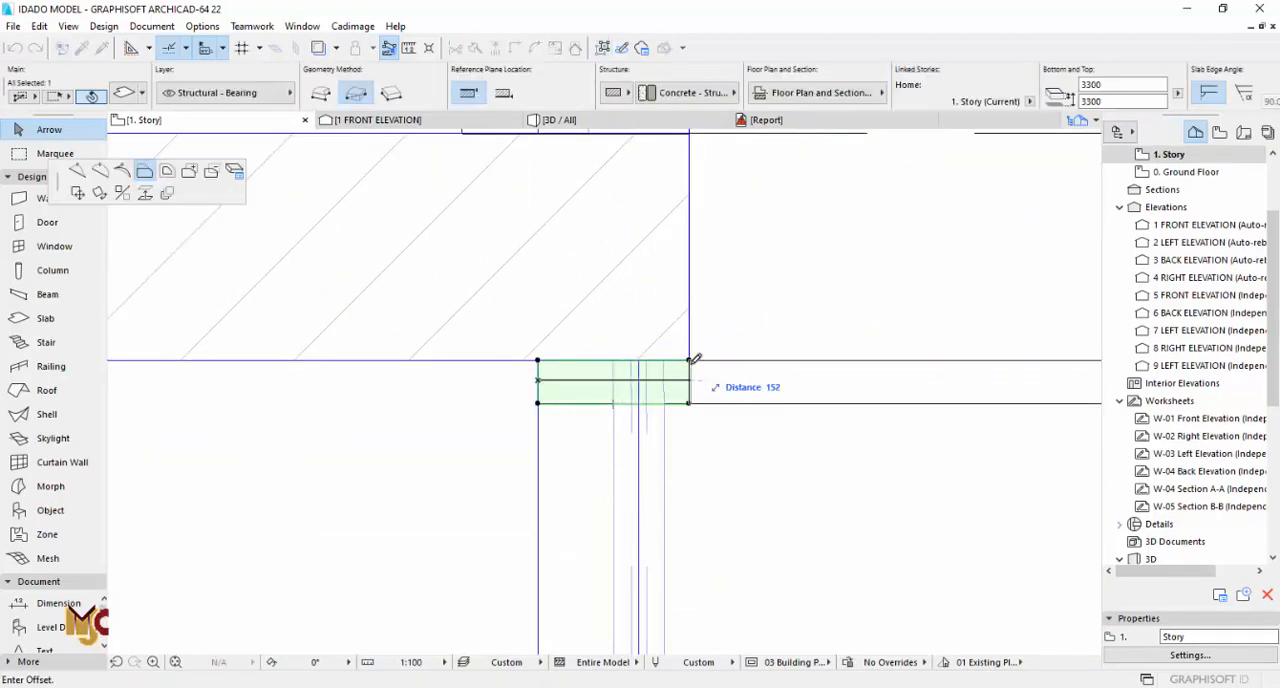
{"action": "type", "text": "5"}
{"action": "key", "text": "Return"}
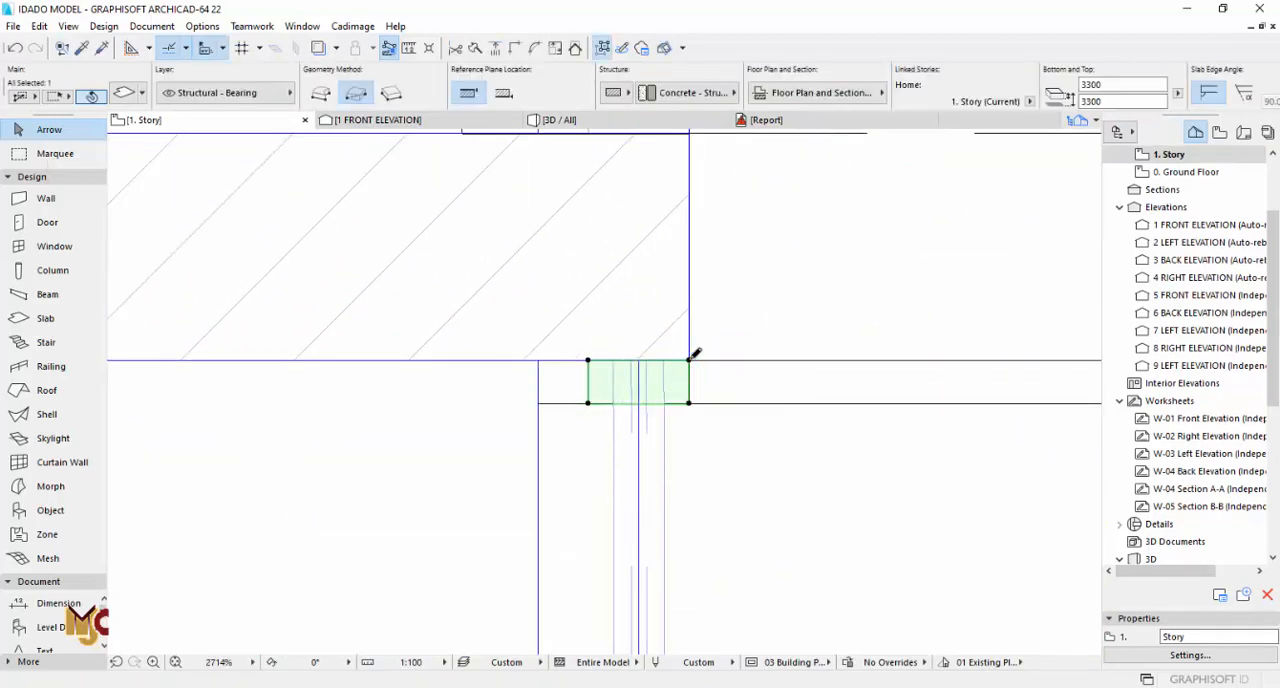
Step: Trim the horizontal frame slab's left end on the plan to align with the vertical side slab's left edge
{"action": "key", "text": "F3"}
{"action": "key", "text": "F2"}
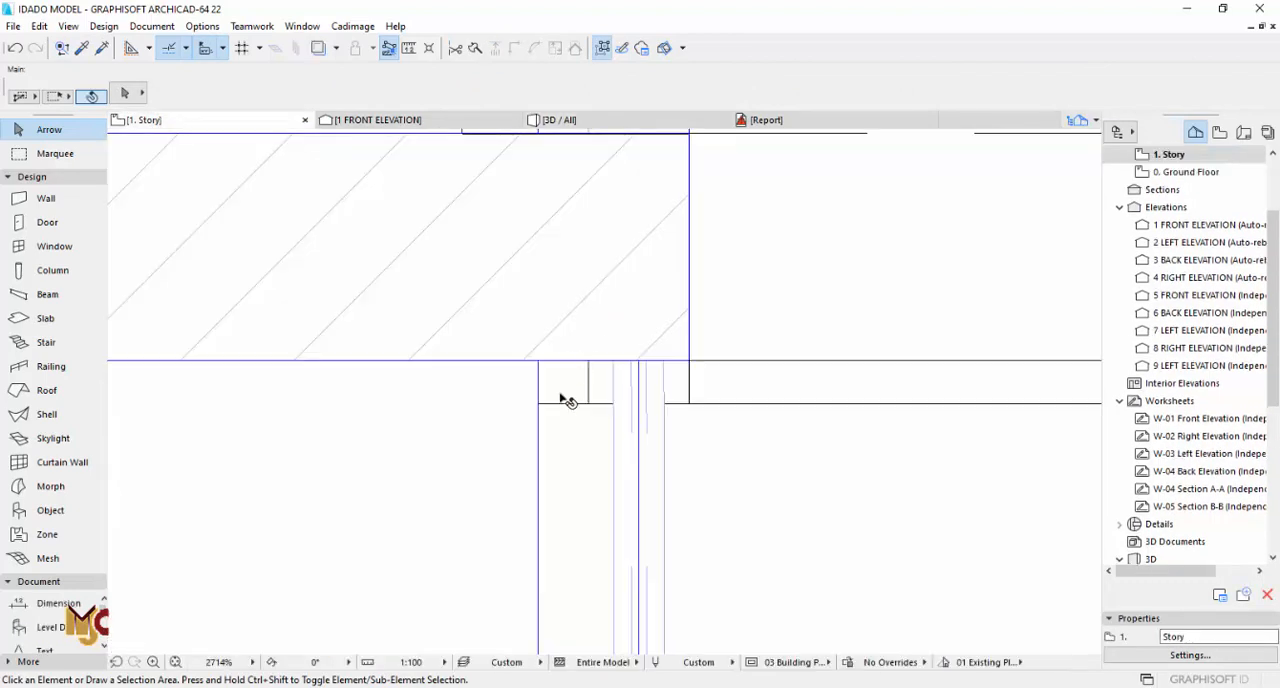
{"action": "left_click", "coordinate": [537, 385]}
{"action": "key", "text": "Escape"}
{"action": "key", "text": "F3"}
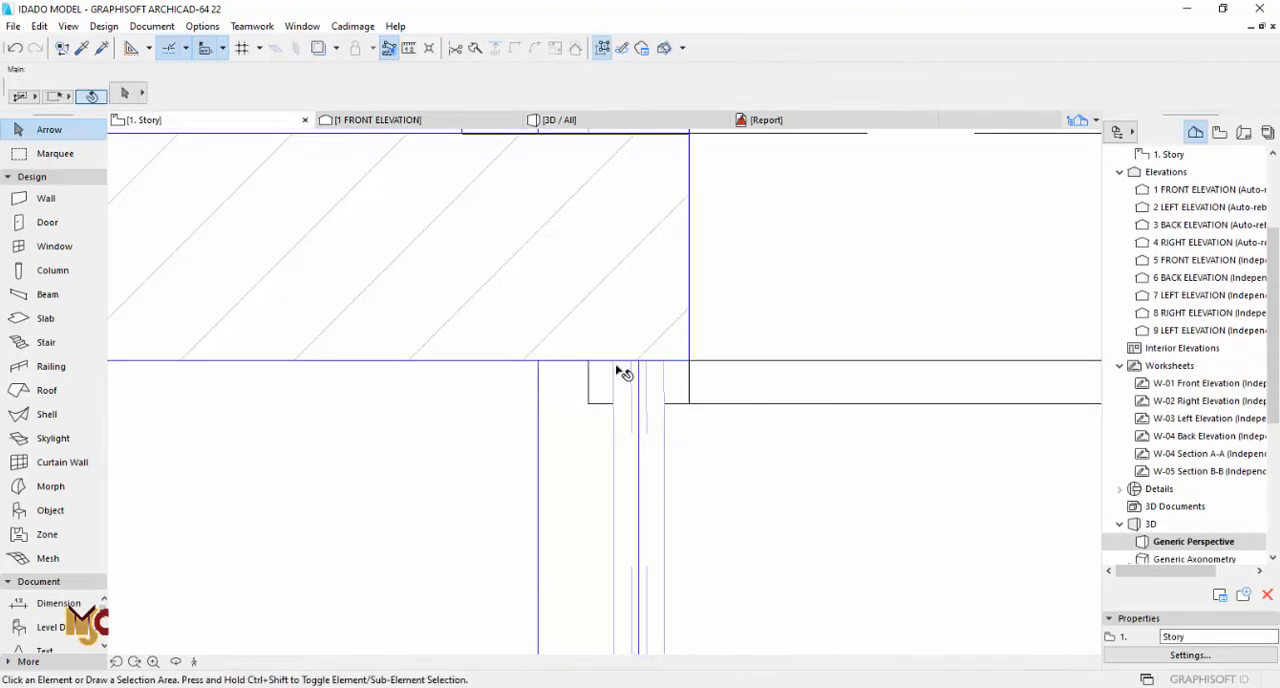
Step: Examine the balcony frame on the 3D facade and compare the terrace level with the elevation drawing below the plan
{"action": "scroll", "coordinate": [642, 384], "scroll_direction": "down", "scroll_amount": 8}
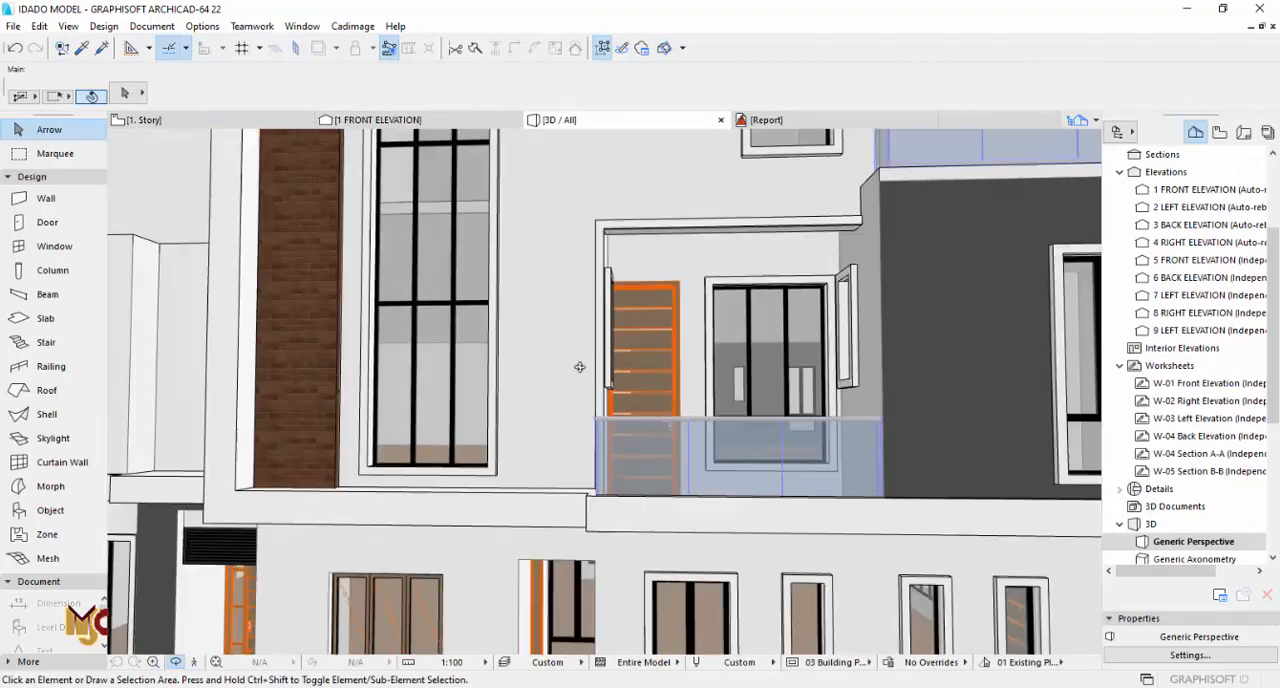
{"action": "scroll", "coordinate": [697, 398], "scroll_direction": "down", "scroll_amount": 8}
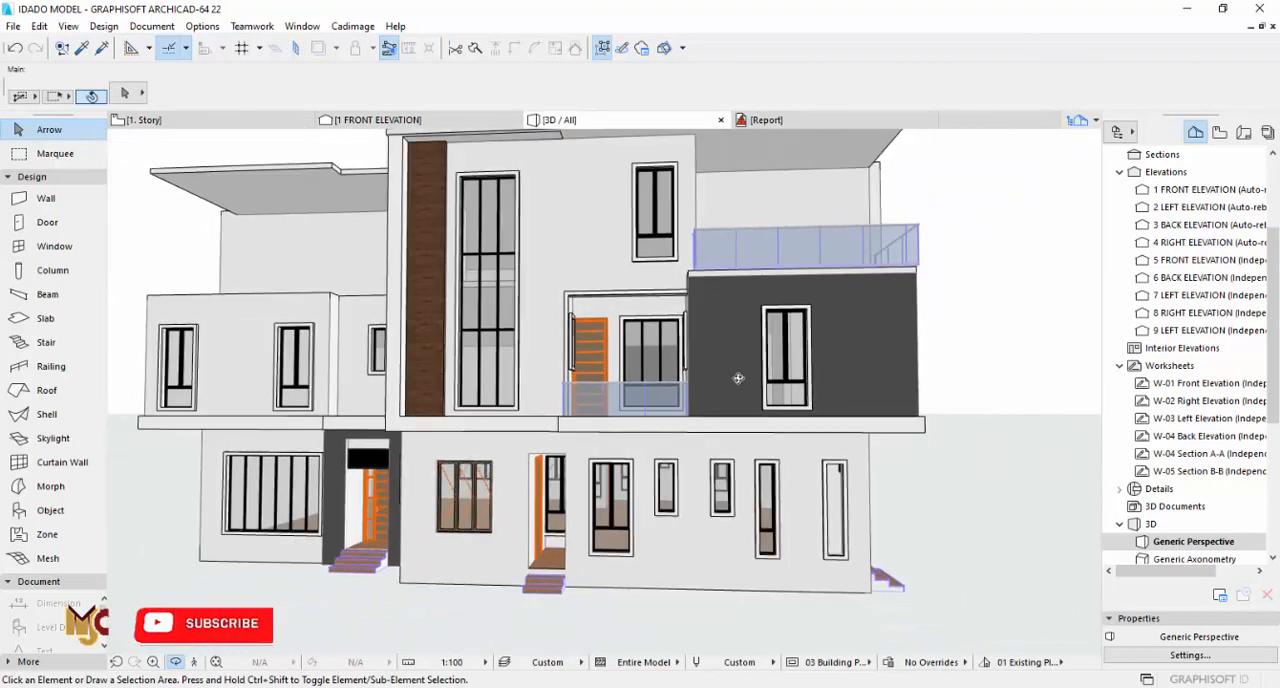
{"action": "middle_click_drag", "start_coordinate": [768, 362], "coordinate": [806, 375], "text": "shift"}
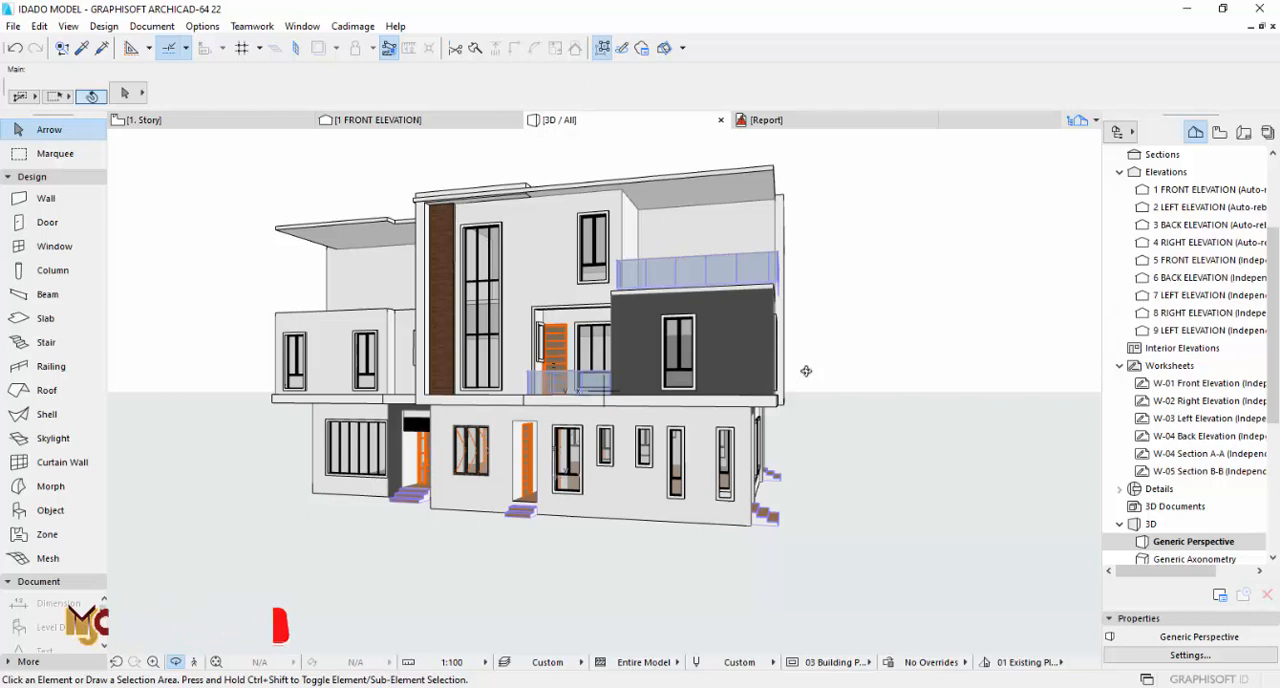
{"action": "key", "text": "F2"}
{"action": "scroll", "coordinate": [763, 371], "scroll_direction": "down", "scroll_amount": 6}
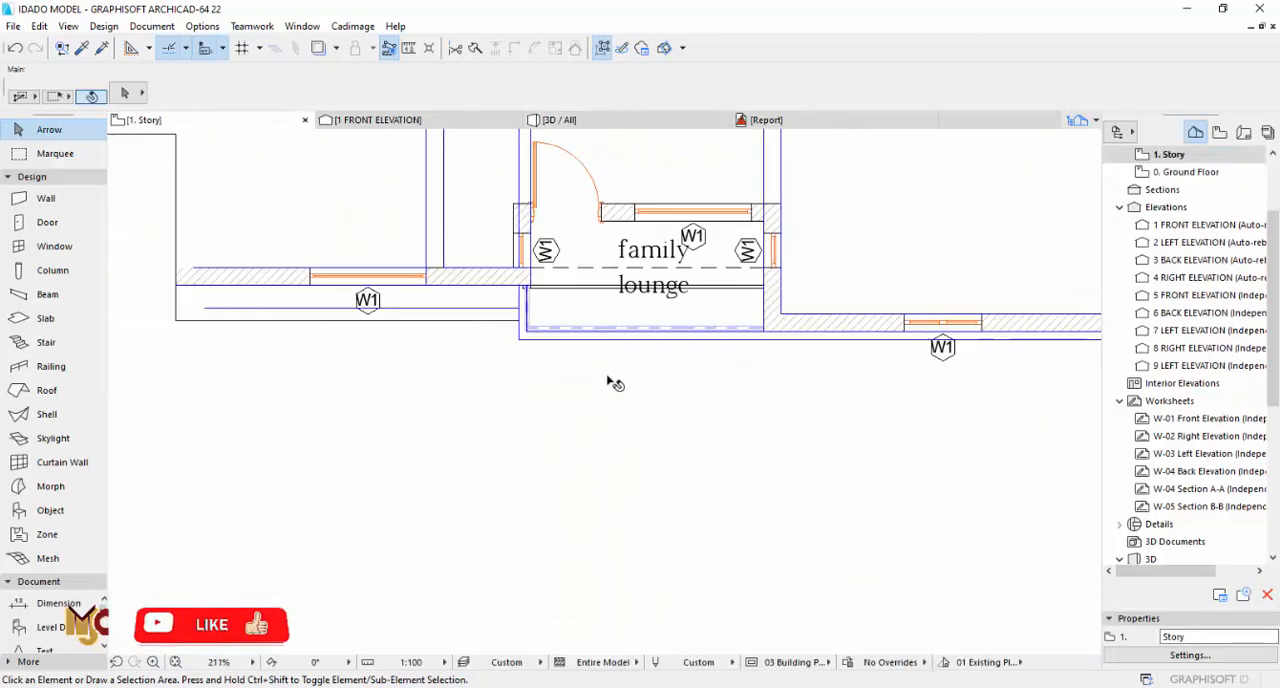
{"action": "scroll", "coordinate": [700, 376], "scroll_direction": "down", "scroll_amount": 3}
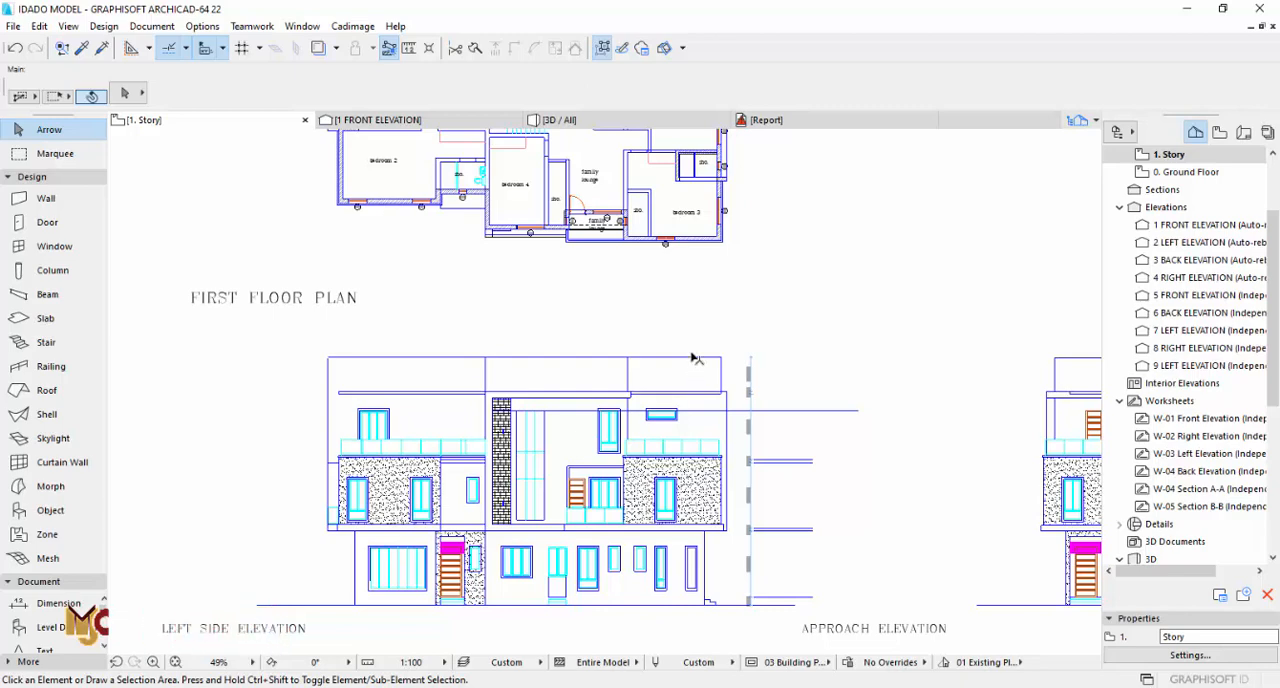
{"action": "scroll", "coordinate": [700, 279], "scroll_direction": "down", "scroll_amount": 2}
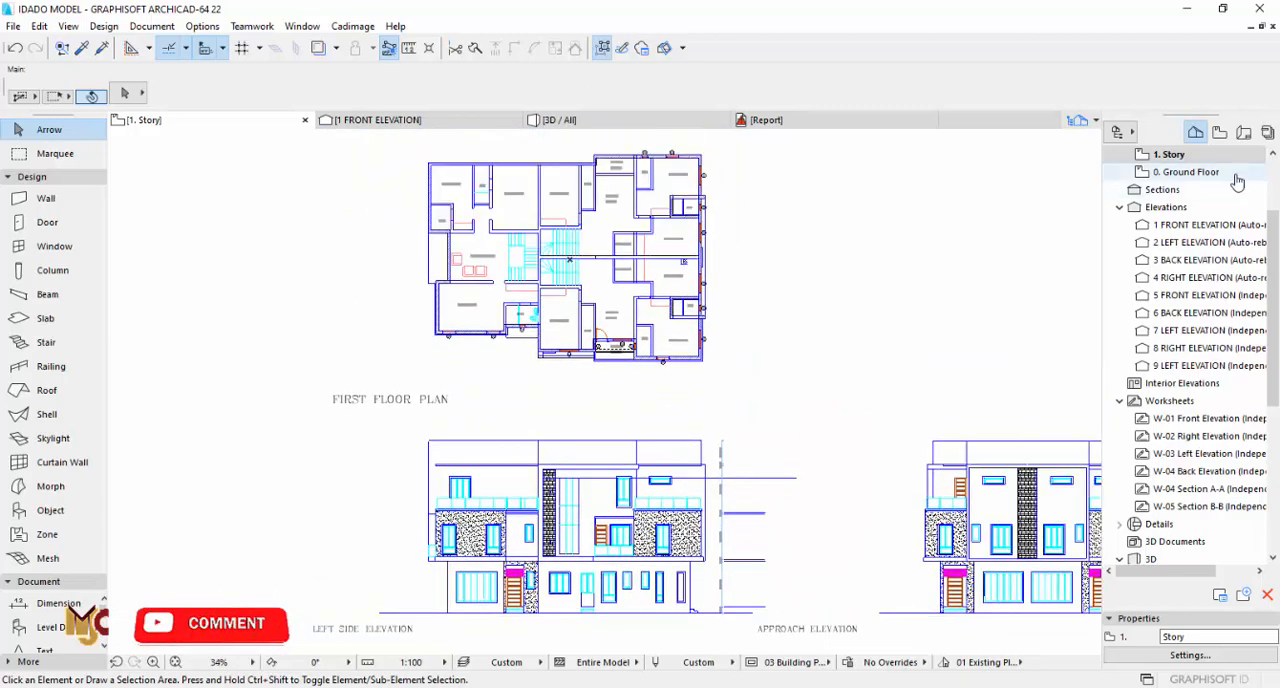
Step: On 2. Story, copy the bath window's settings and place a 1500 × 450 mm window in the wall between closet and terrace
{"action": "scroll", "coordinate": [1163, 177], "scroll_direction": "up", "scroll_amount": 2}
{"action": "left_click", "coordinate": [1168, 242]}
{"action": "scroll", "coordinate": [672, 322], "scroll_direction": "up", "scroll_amount": 10}
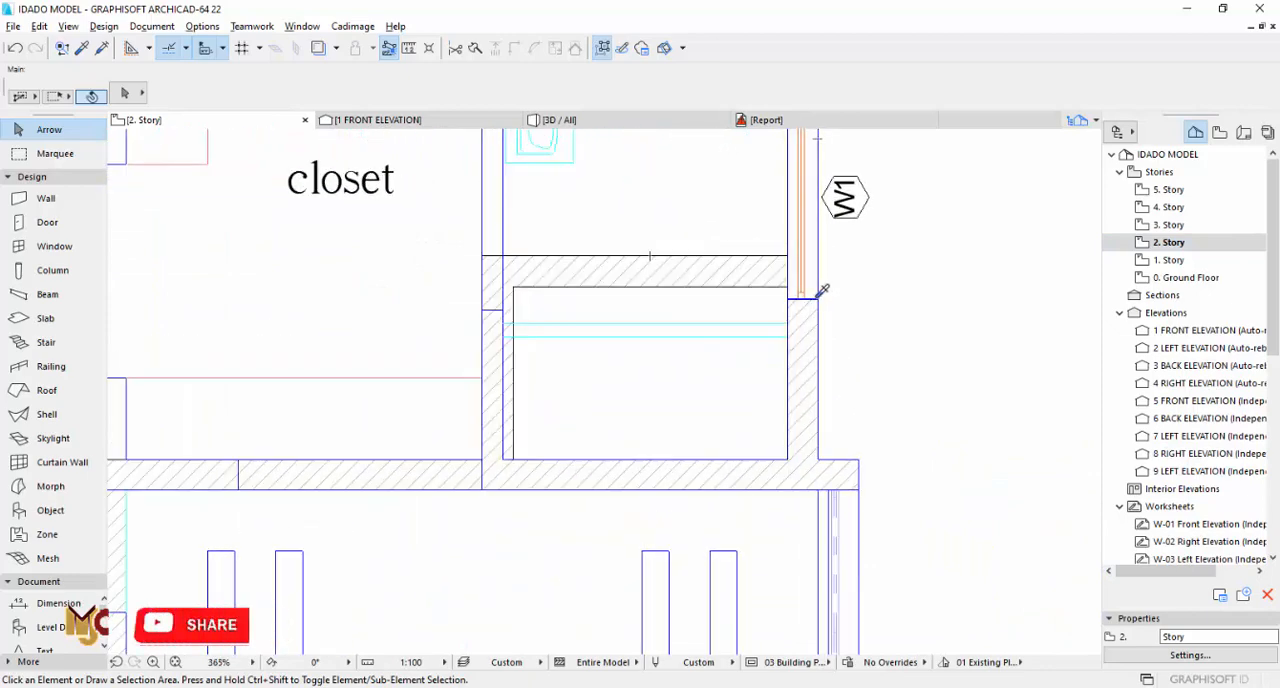
{"action": "left_click", "coordinate": [812, 272], "text": "alt"}
{"action": "scroll", "coordinate": [800, 310], "scroll_direction": "down", "scroll_amount": 3}
{"action": "scroll", "coordinate": [606, 377], "scroll_direction": "up", "scroll_amount": 2}
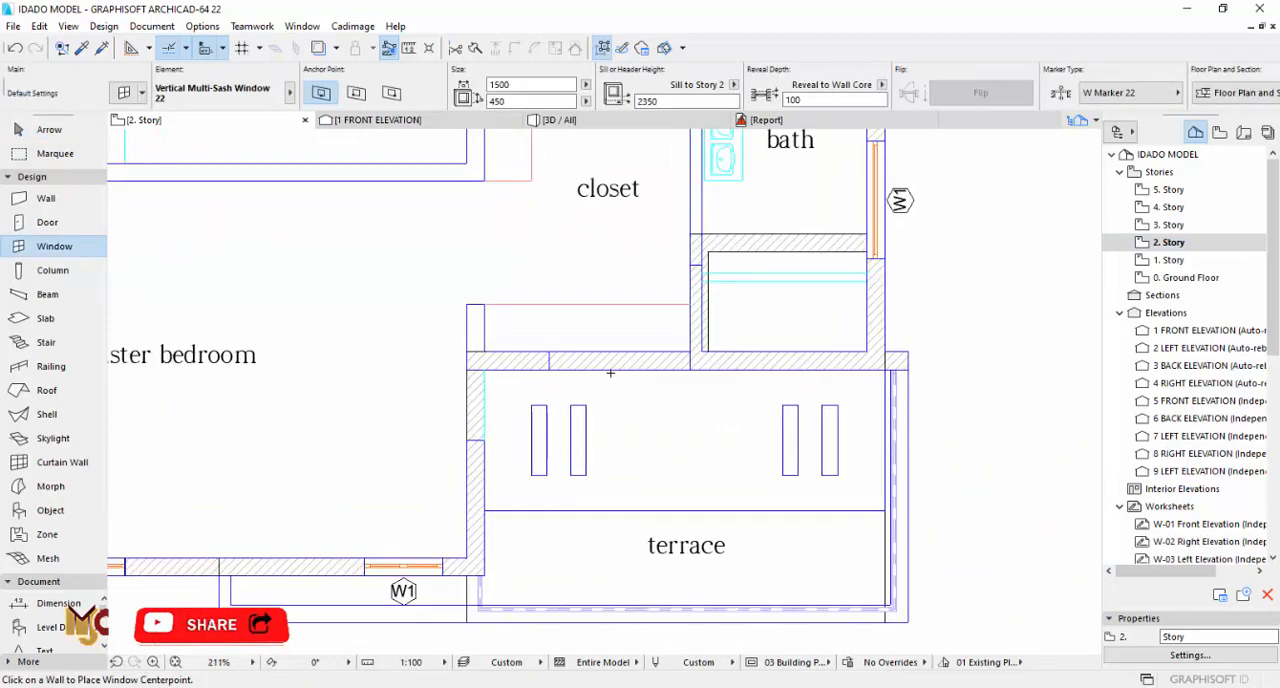
{"action": "left_click", "coordinate": [615, 361]}
{"action": "left_click", "coordinate": [615, 409]}
{"action": "key", "text": "Escape"}
Step: Move the terrace window against the bath partition and stretch its left edge to the joint line in the wall
{"action": "scroll", "coordinate": [675, 358], "scroll_direction": "up", "scroll_amount": 4}
{"action": "left_click", "coordinate": [673, 386]}
{"action": "left_click", "coordinate": [673, 386]}
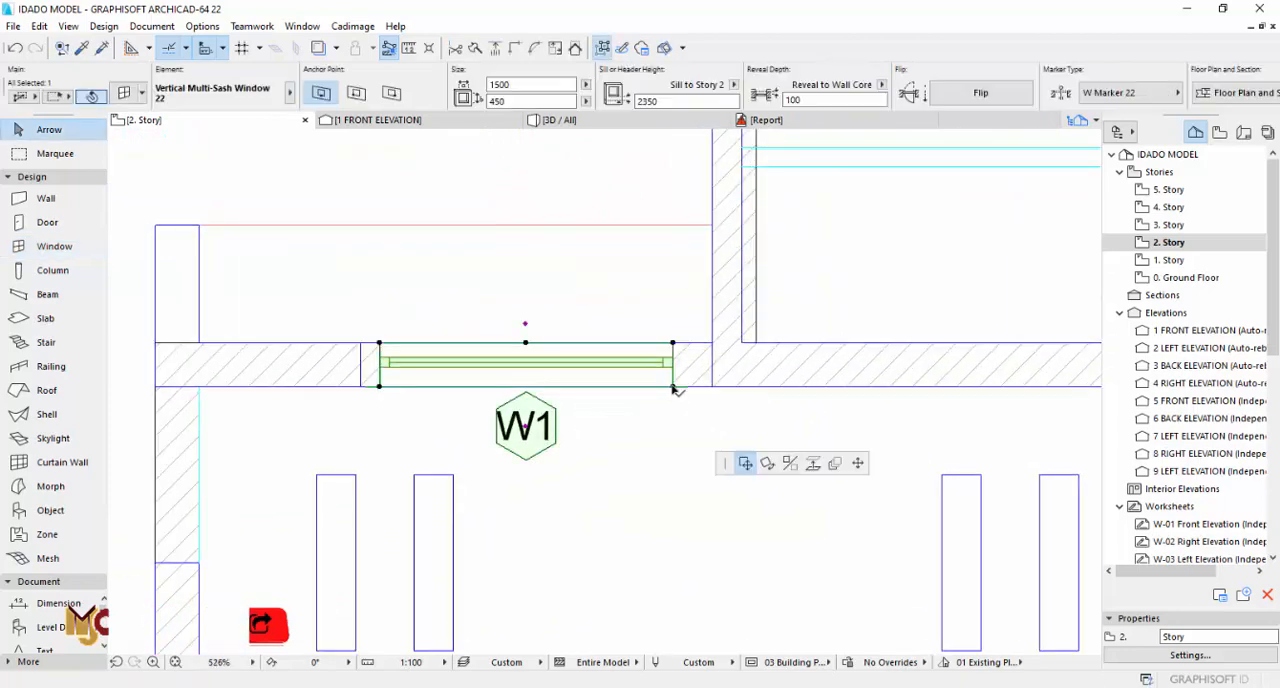
{"action": "left_click", "coordinate": [712, 386]}
{"action": "left_click", "coordinate": [418, 344]}
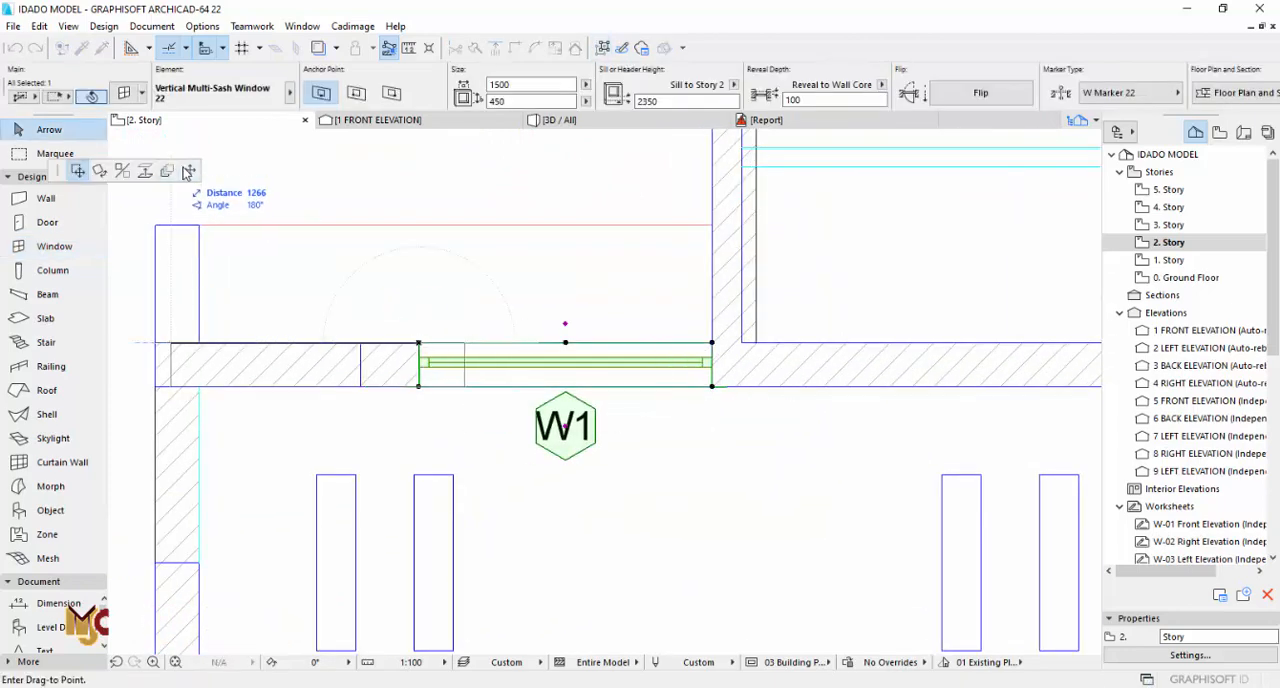
{"action": "left_click", "coordinate": [366, 340]}
{"action": "scroll", "coordinate": [500, 326], "scroll_direction": "down", "scroll_amount": 3}
{"action": "scroll", "coordinate": [514, 289], "scroll_direction": "up", "scroll_amount": 2}
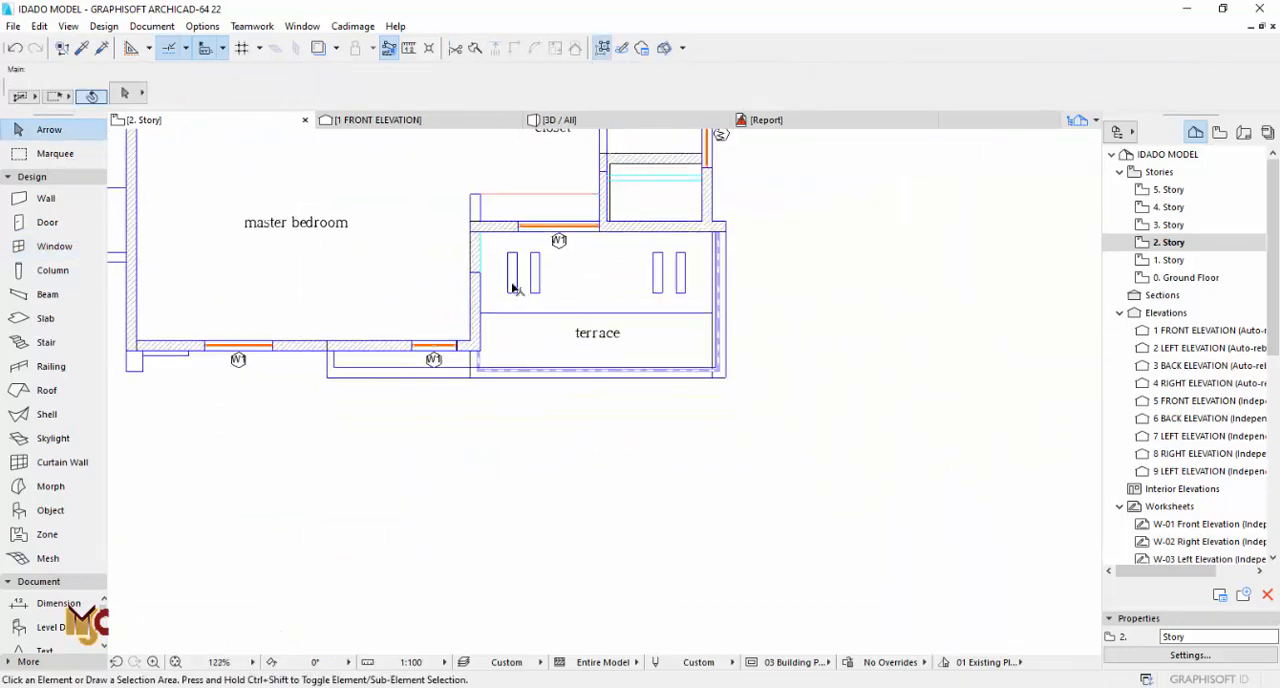
Step: Place a 900 × 2800 mm Door 22 in the wall between the master bedroom and the terrace, opening into the bedroom
{"action": "scroll", "coordinate": [510, 300], "scroll_direction": "down", "scroll_amount": 1}
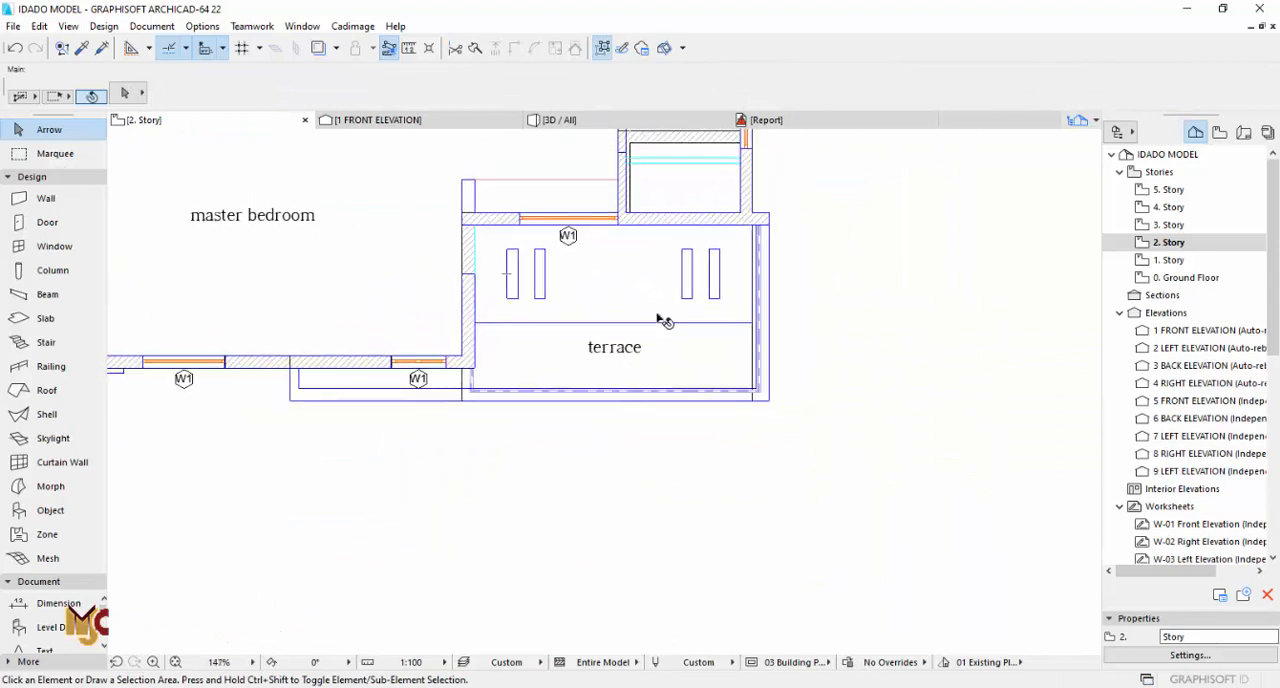
{"action": "left_click", "coordinate": [50, 223]}
{"action": "scroll", "coordinate": [469, 250], "scroll_direction": "up", "scroll_amount": 3}
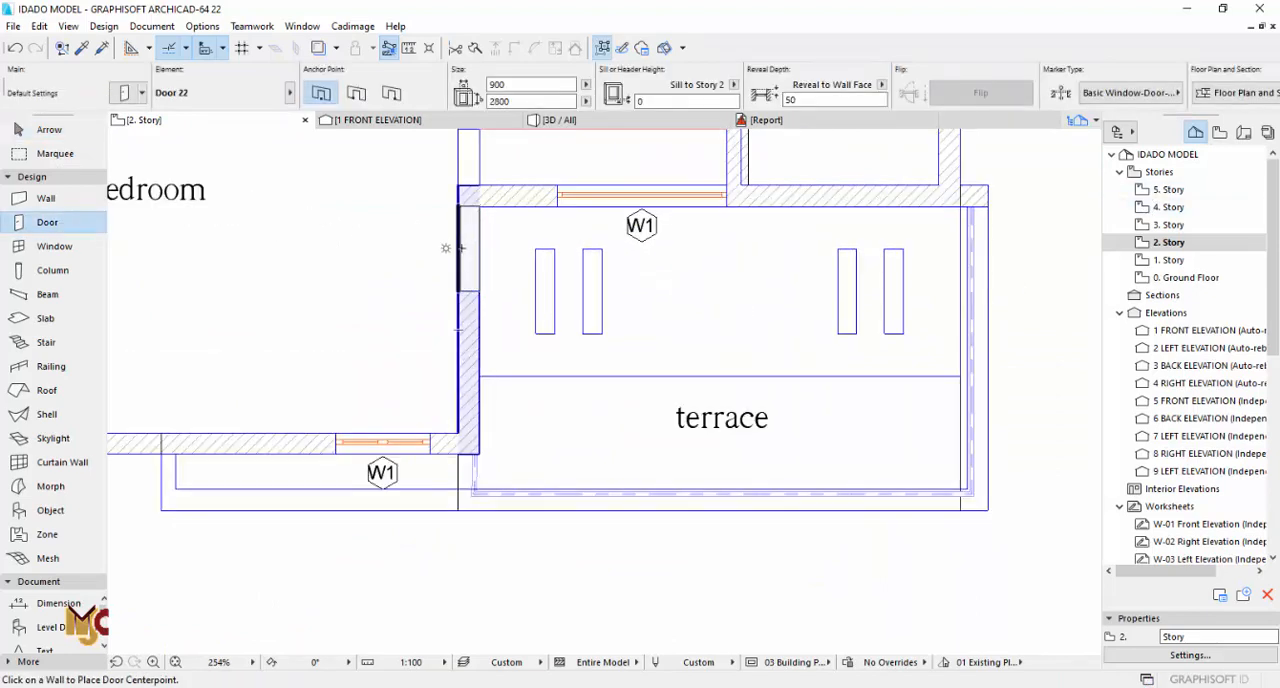
{"action": "left_click", "coordinate": [450, 248]}
{"action": "left_click", "coordinate": [447, 199]}
{"action": "key", "text": "Escape"}
{"action": "scroll", "coordinate": [468, 223], "scroll_direction": "down", "scroll_amount": 2}
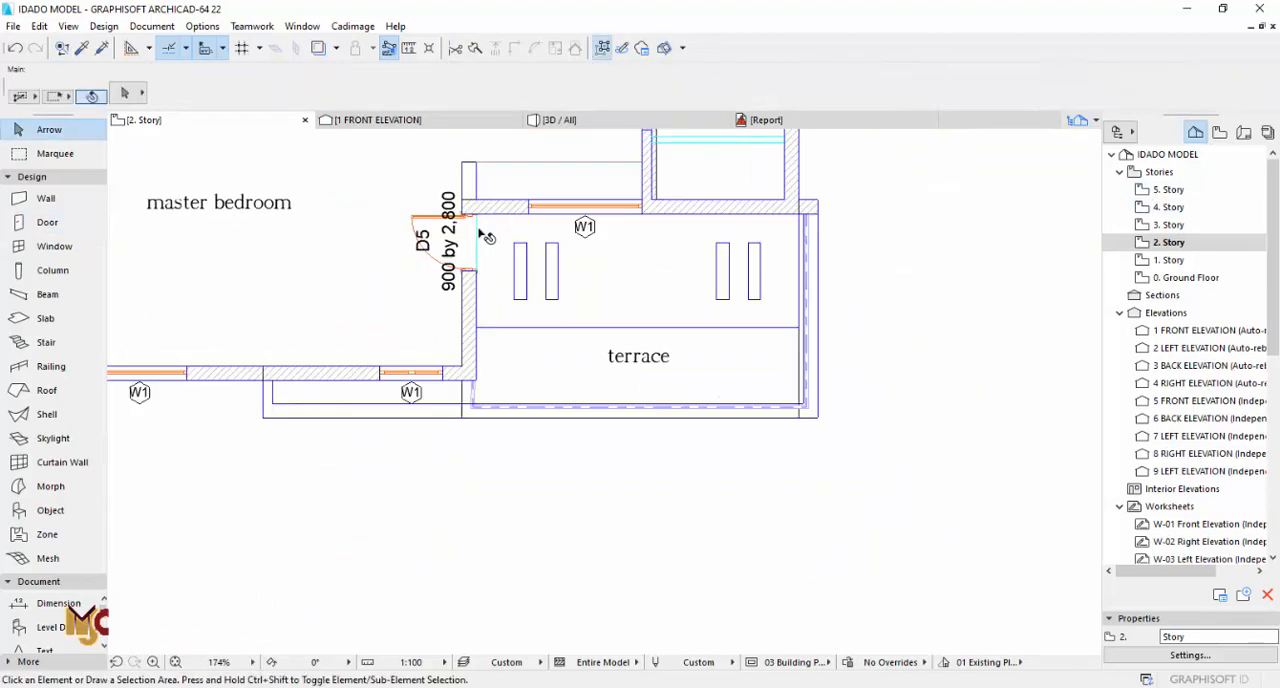
Step: Copy the family lounge balcony door's settings from 1. Story and try that door in the master bedroom's terrace wall
{"action": "left_click", "coordinate": [1168, 259]}
{"action": "scroll", "coordinate": [316, 278], "scroll_direction": "up", "scroll_amount": 4}
{"action": "left_click", "coordinate": [314, 258], "text": "alt"}
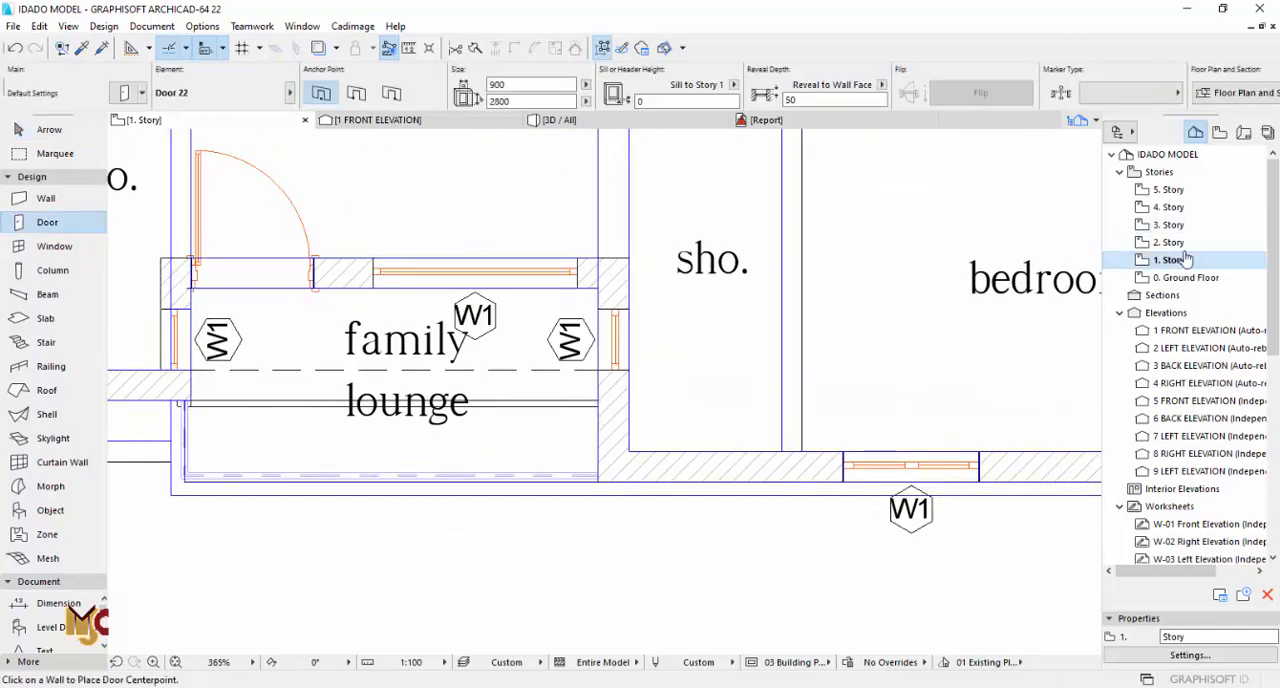
{"action": "double_click", "coordinate": [1177, 243]}
{"action": "middle_click_drag", "start_coordinate": [612, 220], "coordinate": [616, 348]}
{"action": "left_click", "coordinate": [632, 288], "text": "ctrl+alt"}
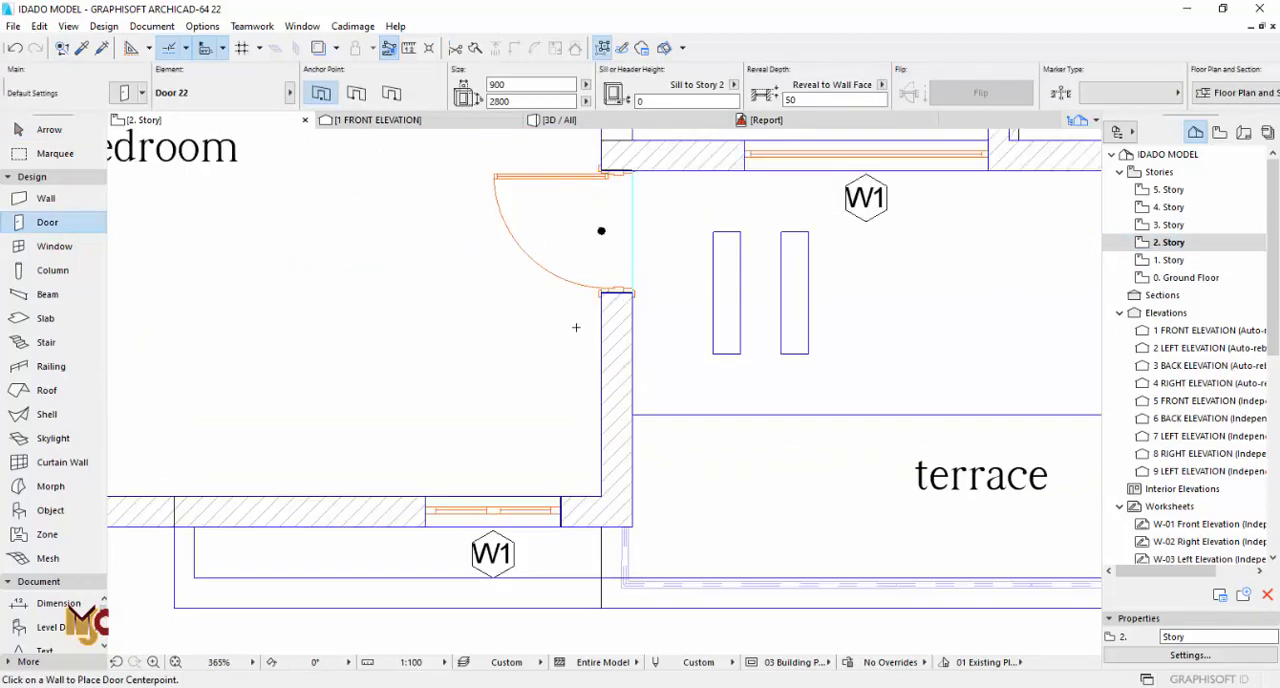
{"action": "key", "text": "Escape"}
Step: Delete the door between the master bedroom and the terrace
{"action": "scroll", "coordinate": [577, 327], "scroll_direction": "down", "scroll_amount": 4}
{"action": "left_click", "coordinate": [537, 256]}
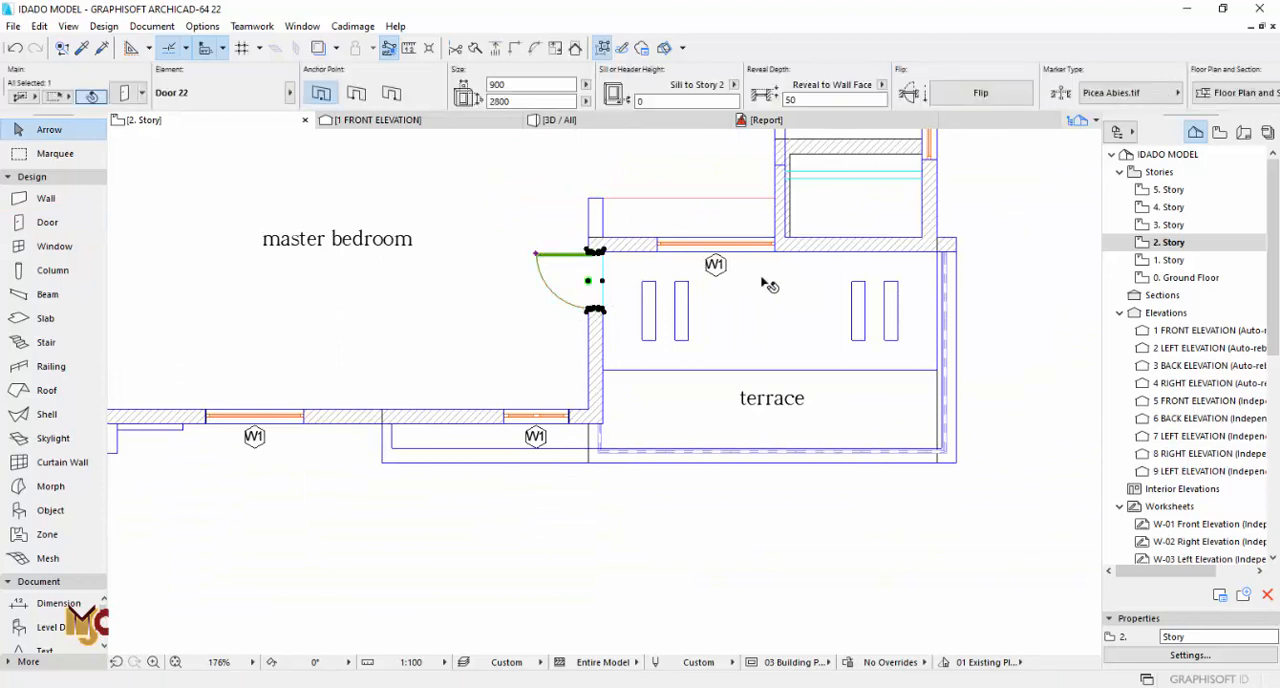
{"action": "key", "text": "Escape"}
Step: Copy the family lounge balcony door from 1. Story again, place it between master bedroom and terrace on 2. Story, and check it in 3D
{"action": "double_click", "coordinate": [1168, 262]}
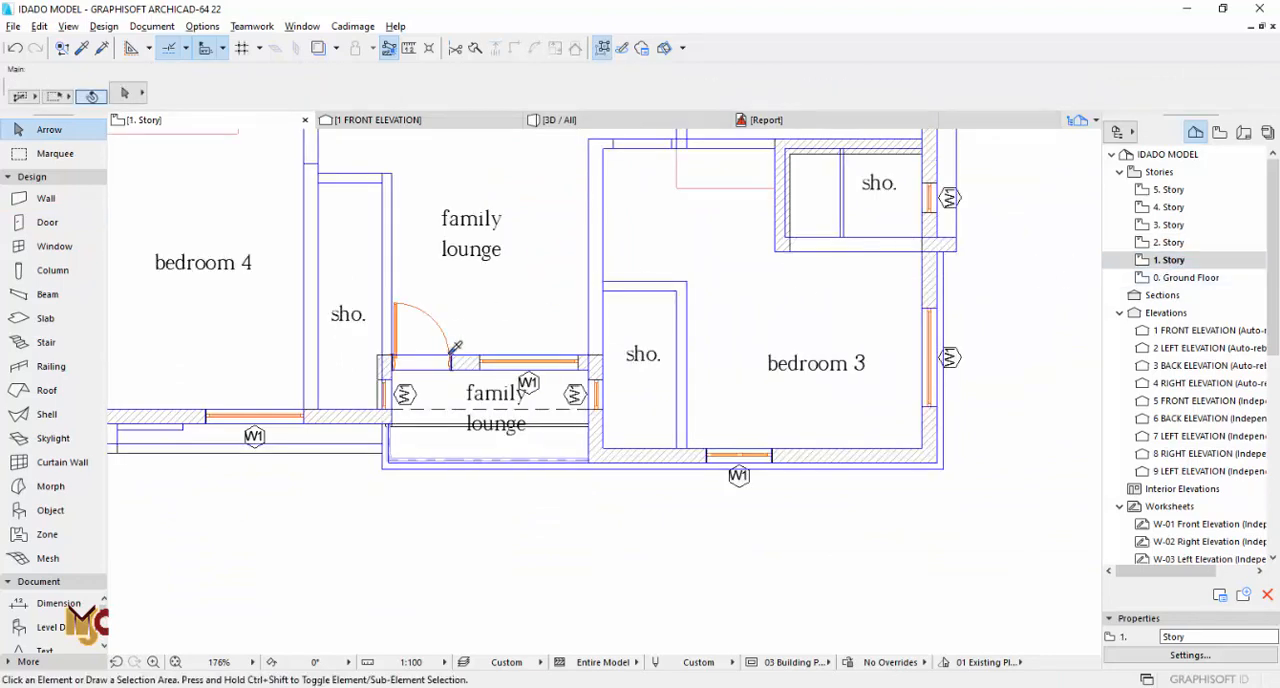
{"action": "left_click", "coordinate": [404, 300], "text": "alt"}
{"action": "double_click", "coordinate": [1168, 243]}
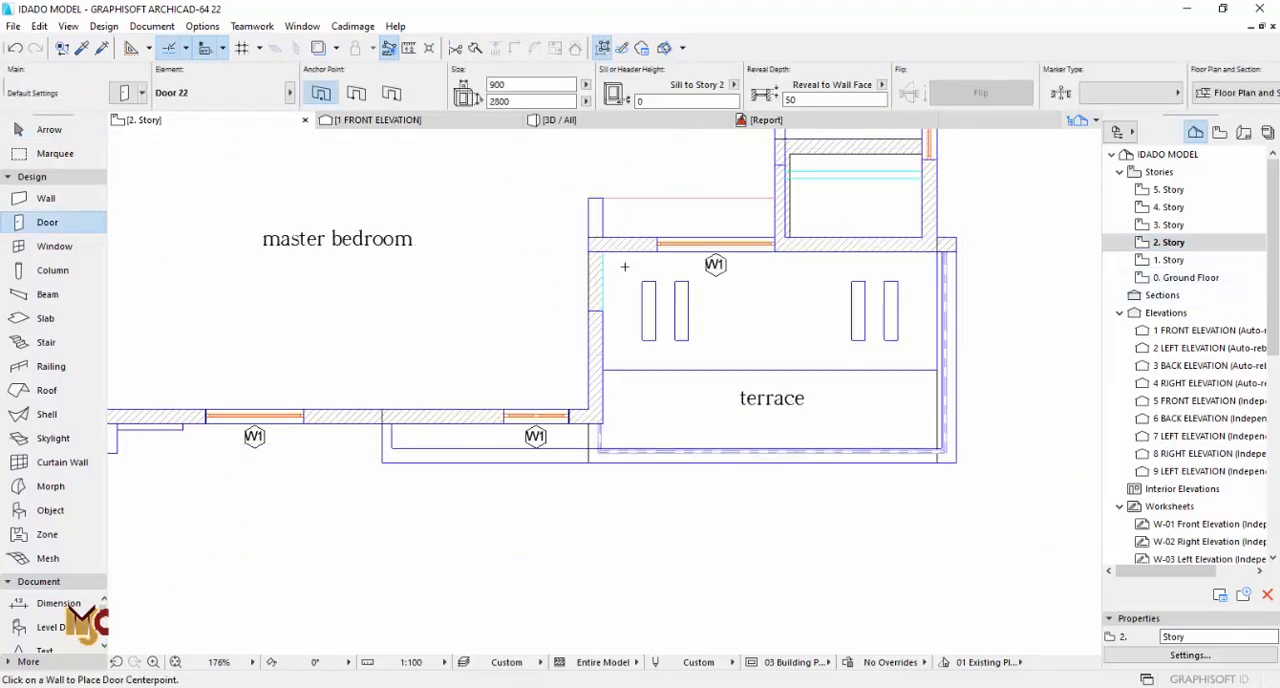
{"action": "left_click", "coordinate": [612, 281]}
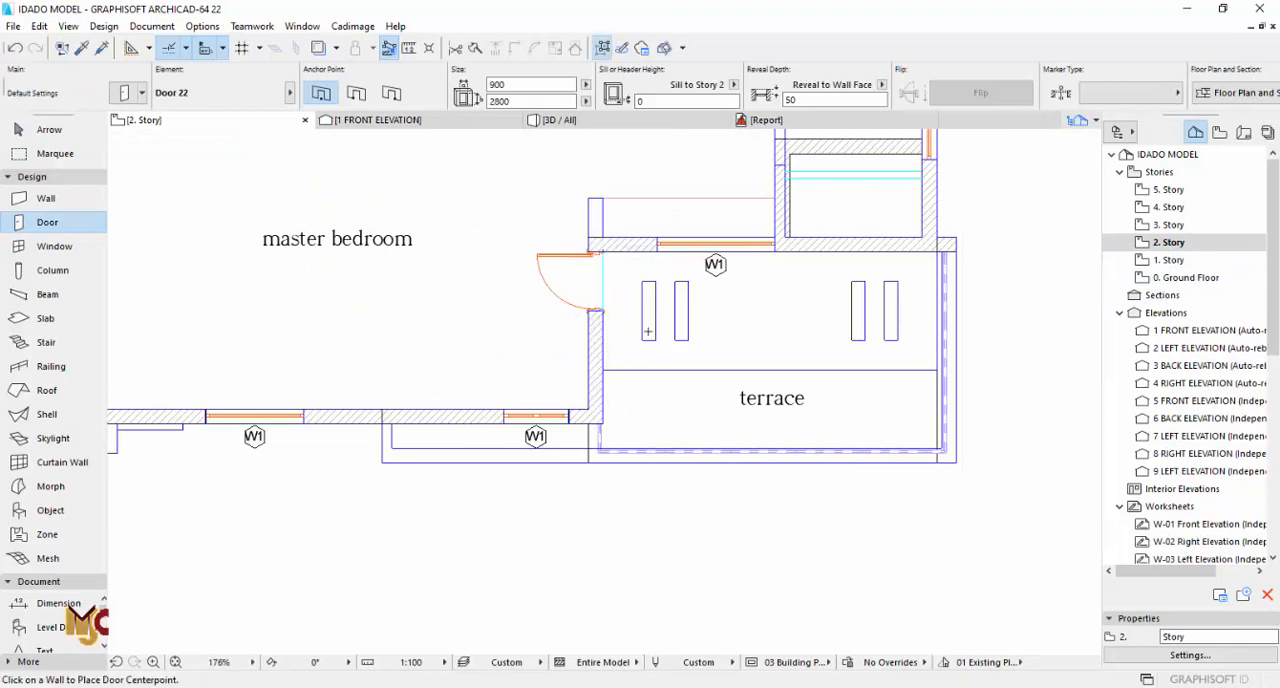
{"action": "key", "text": "Escape"}
{"action": "scroll", "coordinate": [720, 340], "scroll_direction": "down", "scroll_amount": 3}
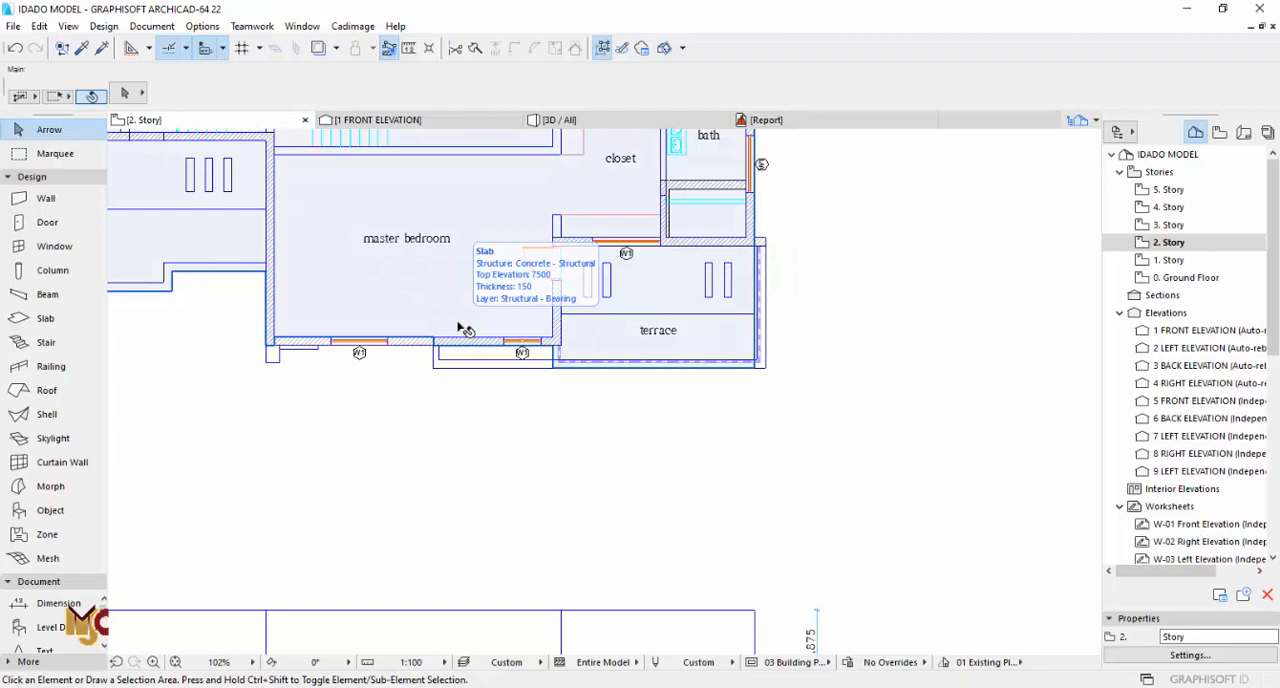
{"action": "key", "text": "F3"}
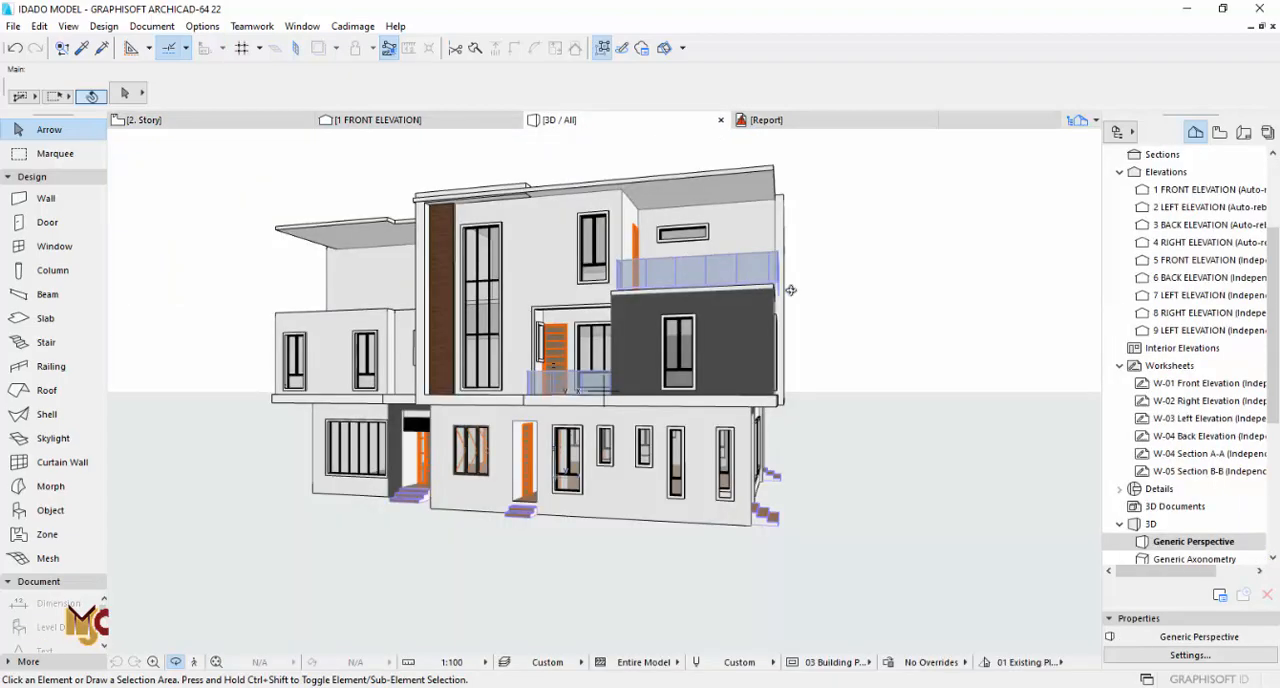
{"action": "scroll", "coordinate": [790, 290], "scroll_direction": "up", "scroll_amount": 5}
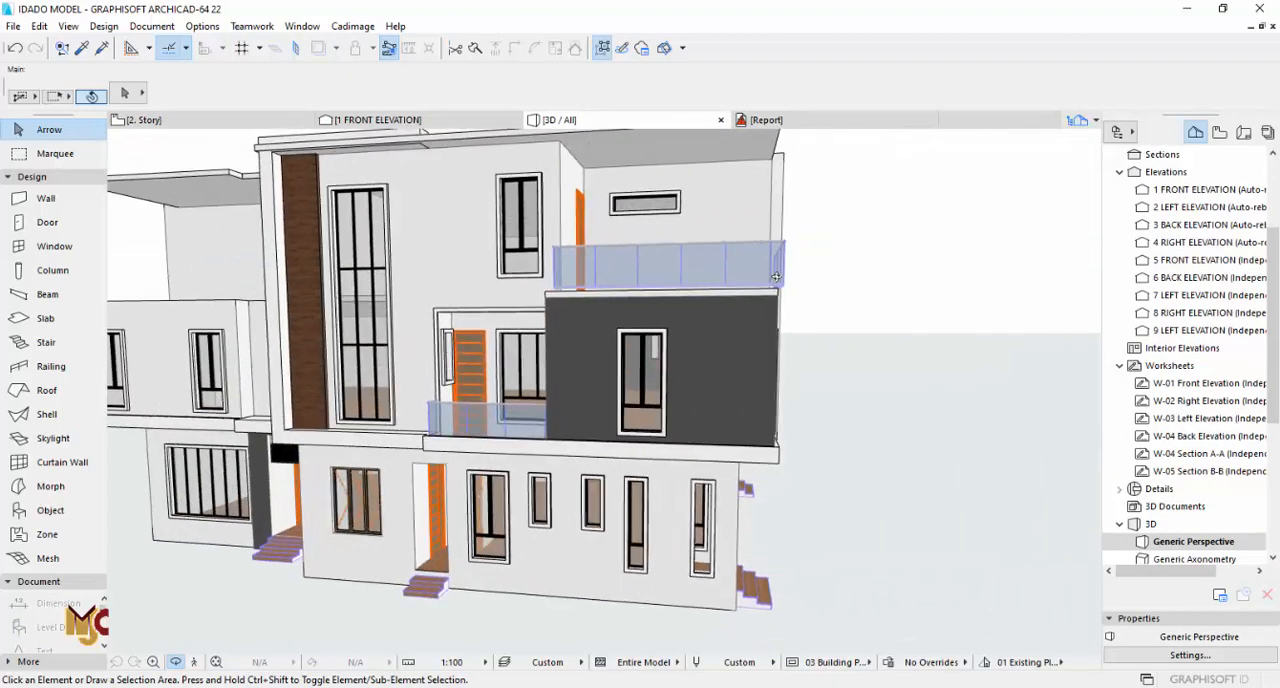
{"action": "scroll", "coordinate": [776, 276], "scroll_direction": "up", "scroll_amount": 5}
{"action": "key", "text": "F2"}
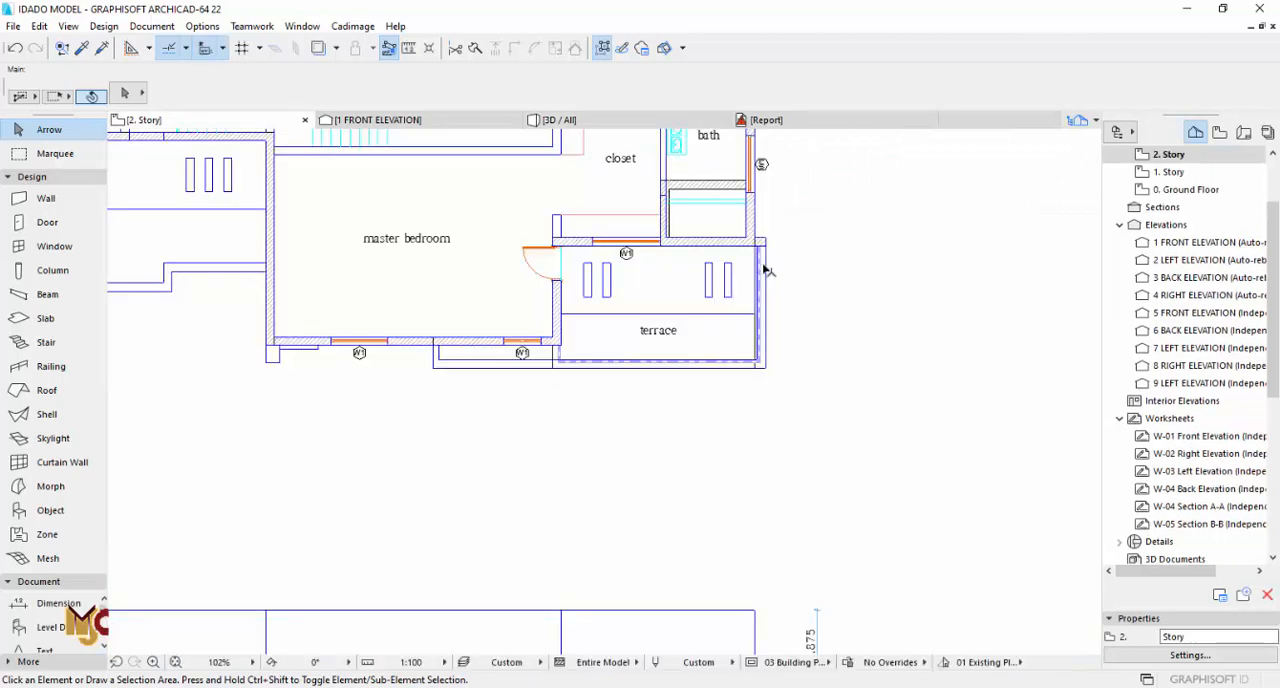
{"action": "scroll", "coordinate": [765, 270], "scroll_direction": "up", "scroll_amount": 3}
{"action": "left_click", "coordinate": [50, 318]}
{"action": "scroll", "coordinate": [700, 250], "scroll_direction": "up", "scroll_amount": 5}
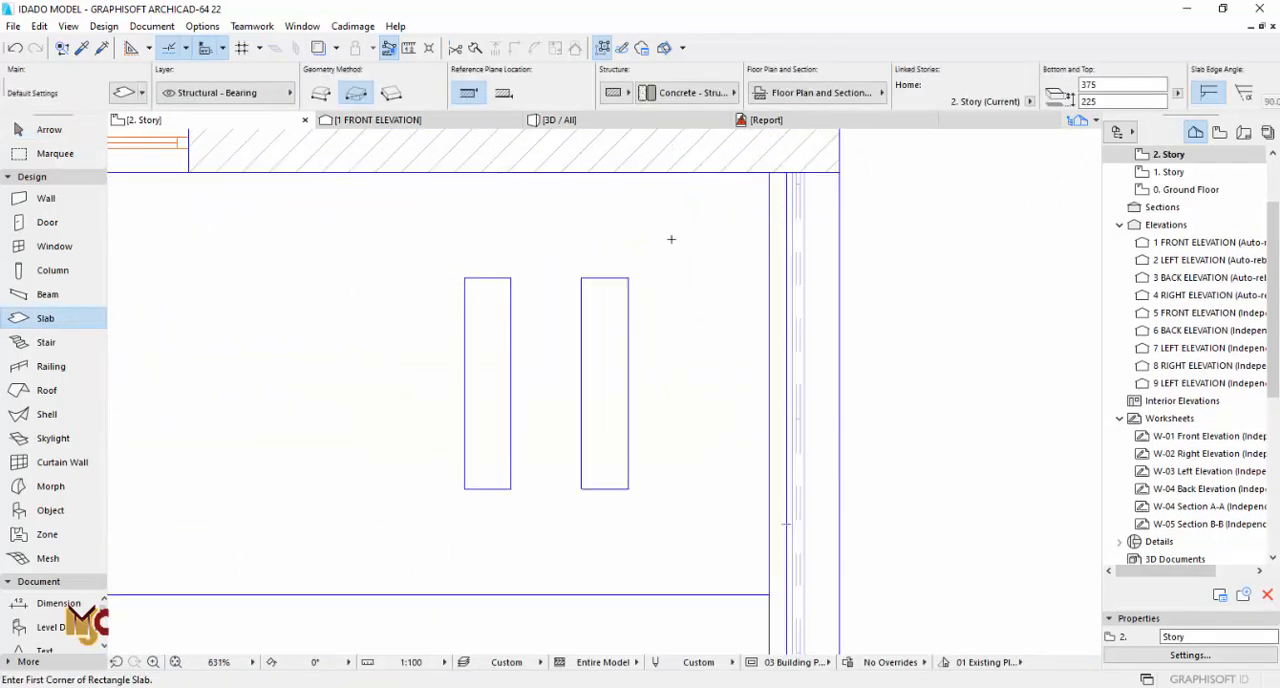
{"action": "key", "text": "Escape"}
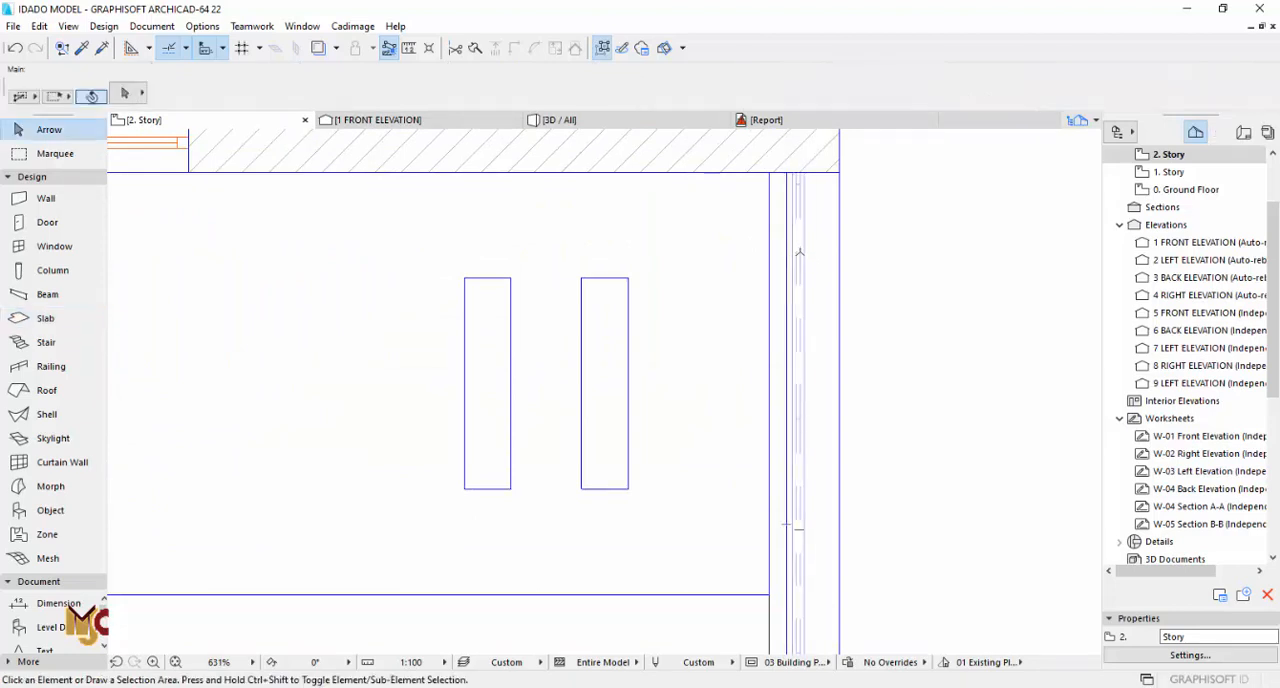
Step: Stretch the terrace railing's upper-right end and lower-right corner inward onto the terrace's inner edge line
{"action": "left_click", "coordinate": [789, 236]}
{"action": "scroll", "coordinate": [724, 219], "scroll_direction": "down", "scroll_amount": 5}
{"action": "scroll", "coordinate": [749, 202], "scroll_direction": "up", "scroll_amount": 4}
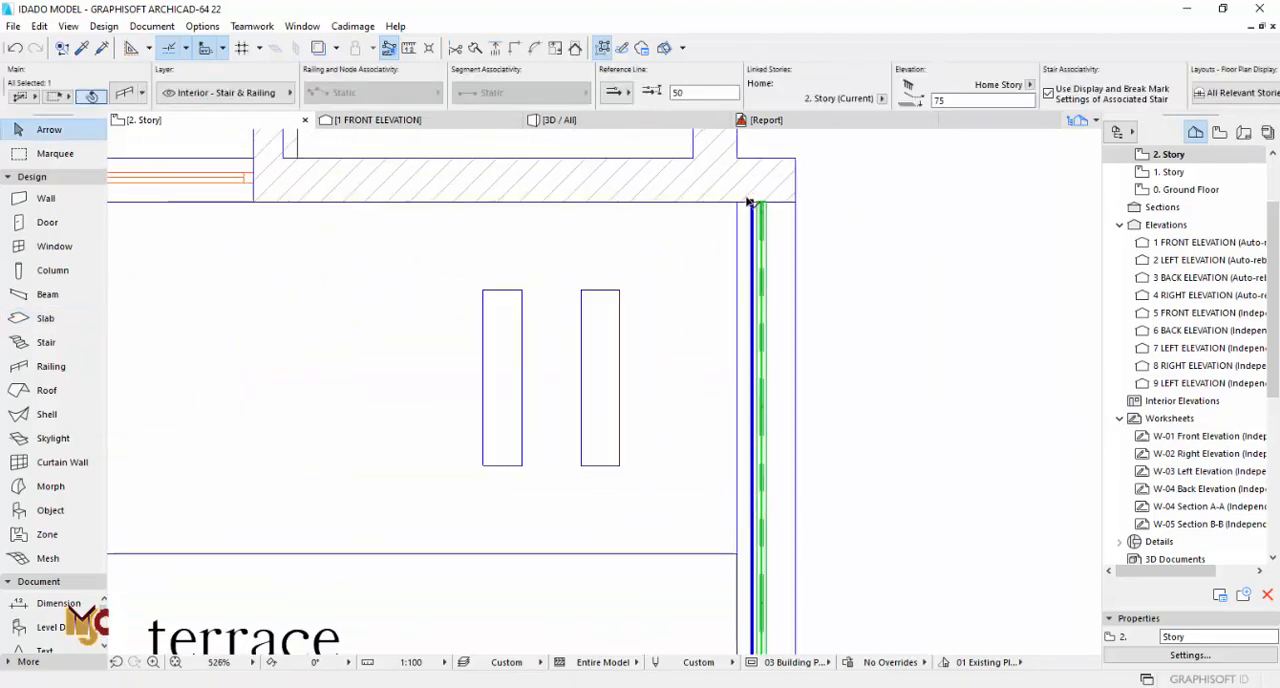
{"action": "left_click", "coordinate": [750, 201]}
{"action": "left_click", "coordinate": [735, 200]}
{"action": "scroll", "coordinate": [690, 180], "scroll_direction": "down", "scroll_amount": 4}
{"action": "scroll", "coordinate": [715, 466], "scroll_direction": "up", "scroll_amount": 5}
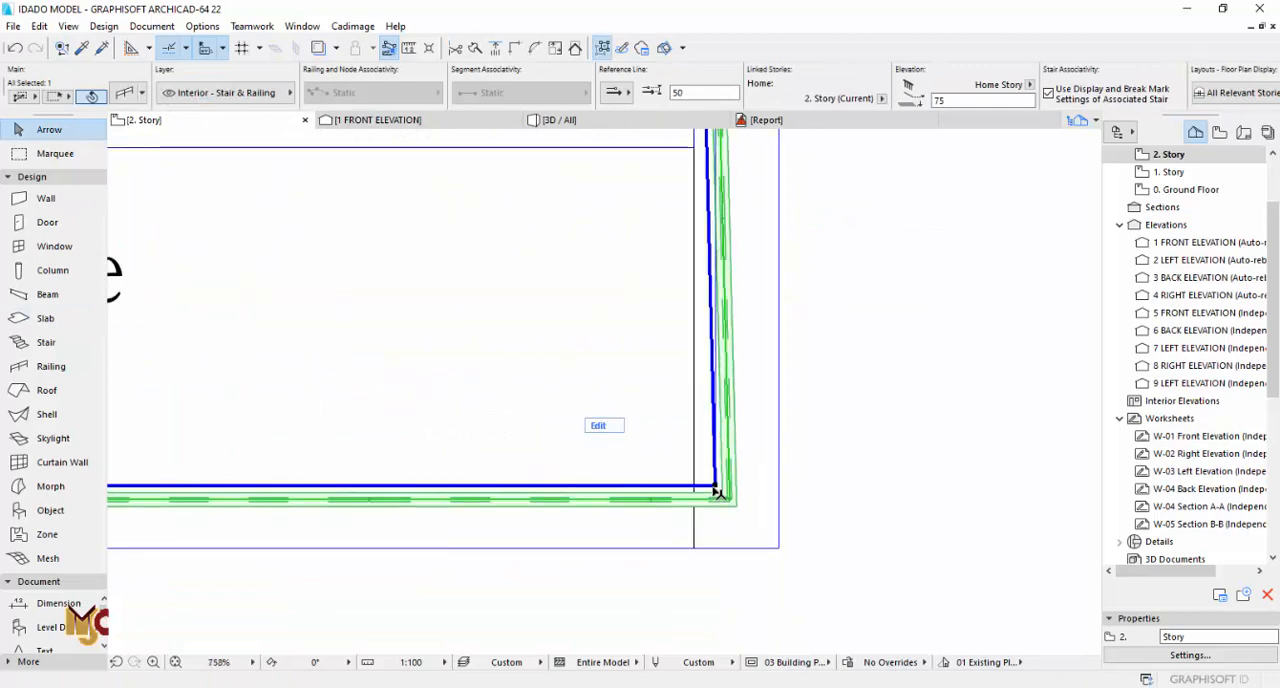
{"action": "left_click", "coordinate": [716, 487]}
{"action": "left_click", "coordinate": [697, 484]}
{"action": "scroll", "coordinate": [688, 468], "scroll_direction": "down", "scroll_amount": 6}
{"action": "scroll", "coordinate": [690, 212], "scroll_direction": "up", "scroll_amount": 6}
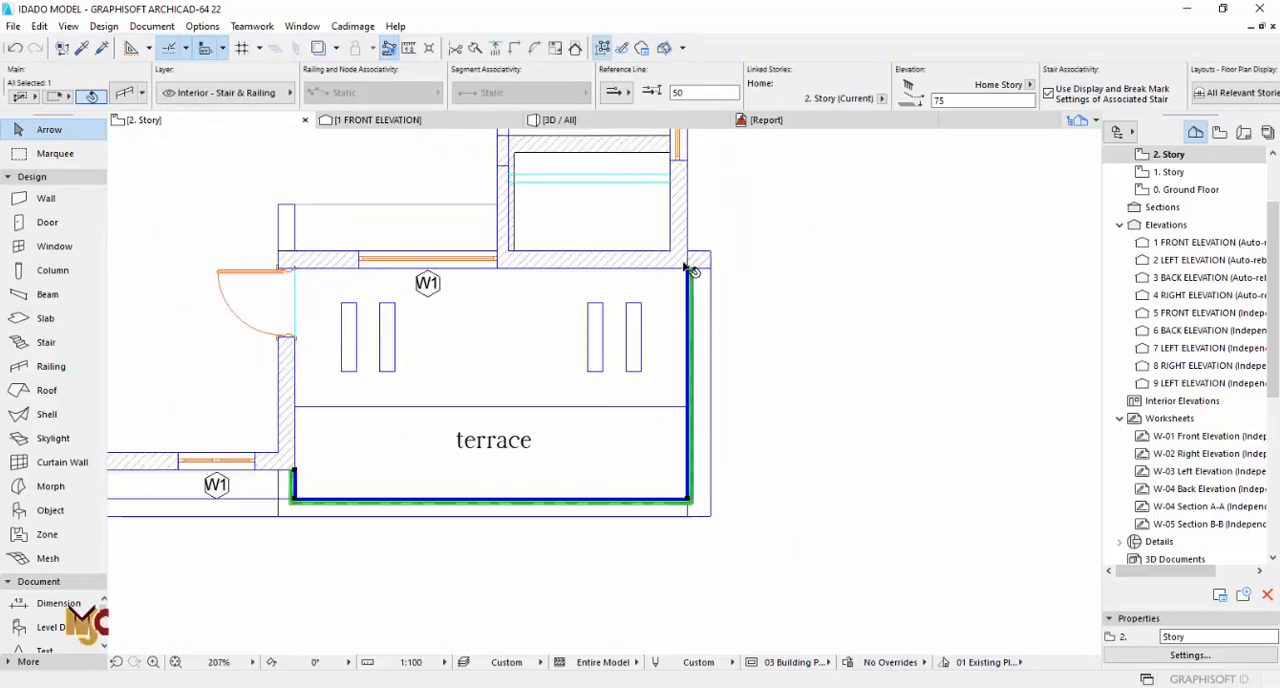
Step: Try stretching the railing's upper-right end and lower-right corner further inside the terrace edge, then undo those stretches
{"action": "left_click", "coordinate": [677, 267]}
{"action": "scroll", "coordinate": [668, 243], "scroll_direction": "down", "scroll_amount": 6}
{"action": "scroll", "coordinate": [662, 410], "scroll_direction": "up", "scroll_amount": 6}
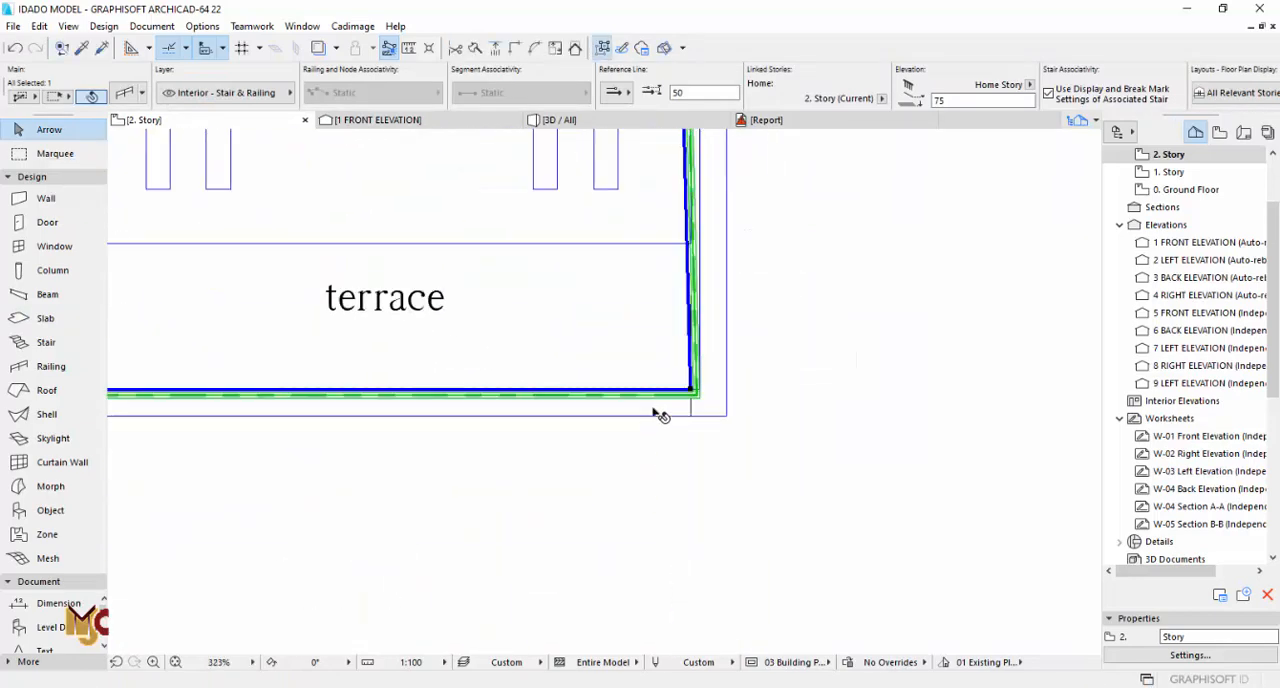
{"action": "left_click", "coordinate": [725, 375]}
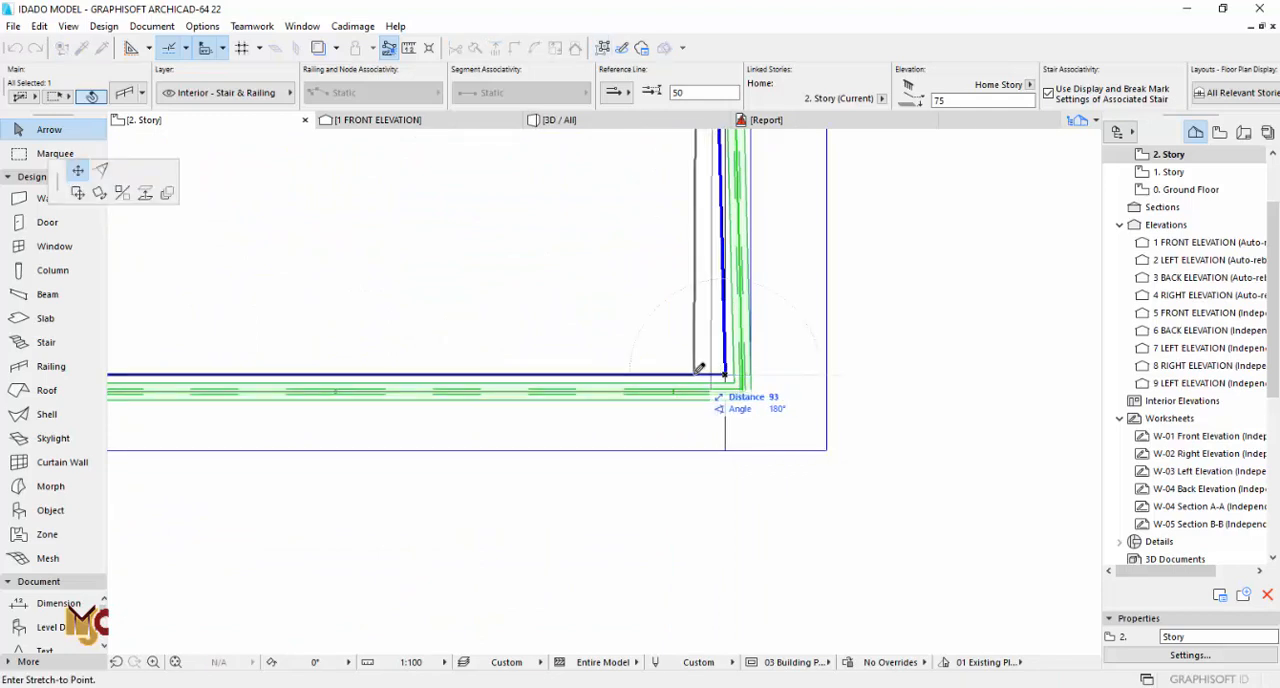
{"action": "scroll", "coordinate": [715, 372], "scroll_direction": "up", "scroll_amount": 4}
{"action": "left_click", "coordinate": [690, 371]}
{"action": "scroll", "coordinate": [680, 520], "scroll_direction": "down", "scroll_amount": 5}
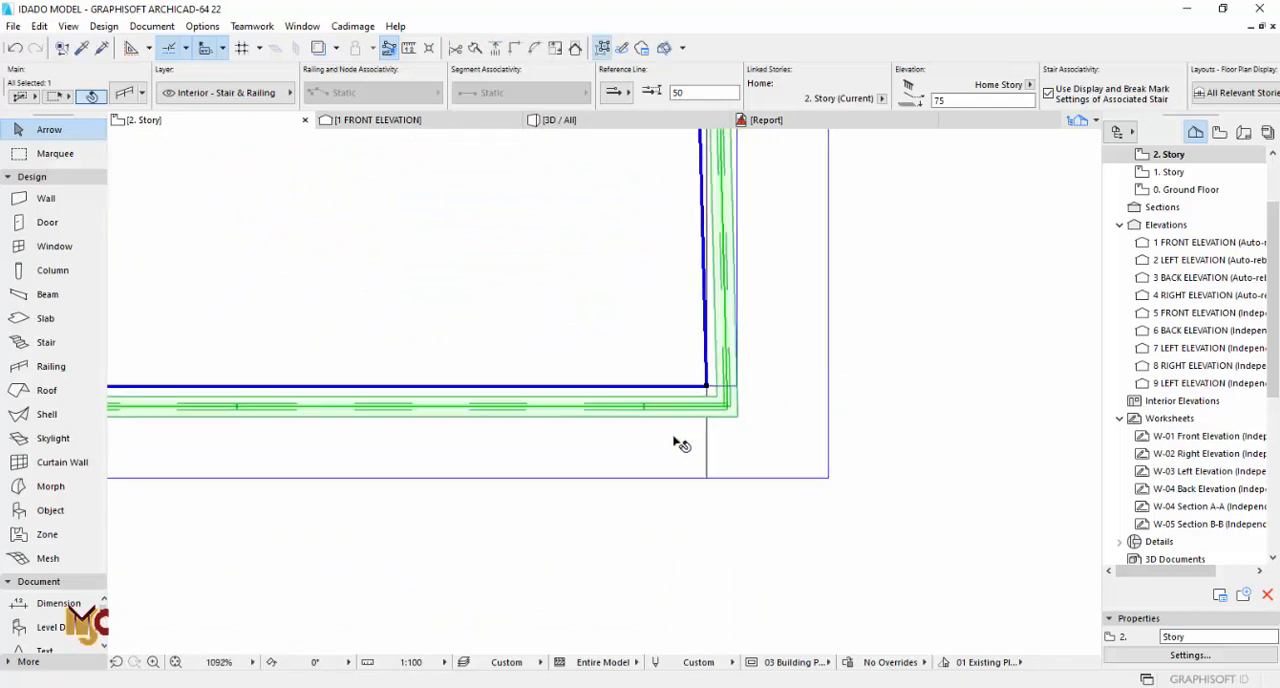
{"action": "key", "text": "ctrl+z"}
{"action": "scroll", "coordinate": [706, 335], "scroll_direction": "up", "scroll_amount": 5}
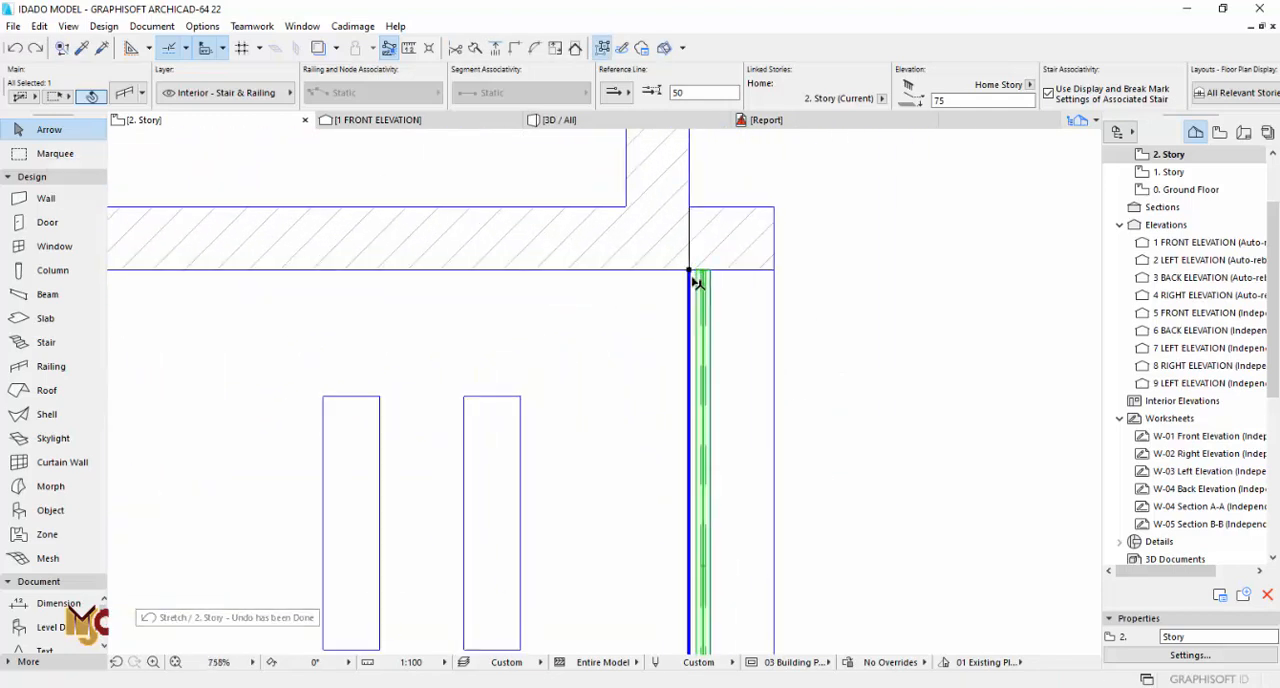
Step: Move the whole terrace railing about 75 mm inward from the terrace's right edge line and deselect it
{"action": "scroll", "coordinate": [694, 277], "scroll_direction": "down", "scroll_amount": 3}
{"action": "scroll", "coordinate": [694, 277], "scroll_direction": "up", "scroll_amount": 3}
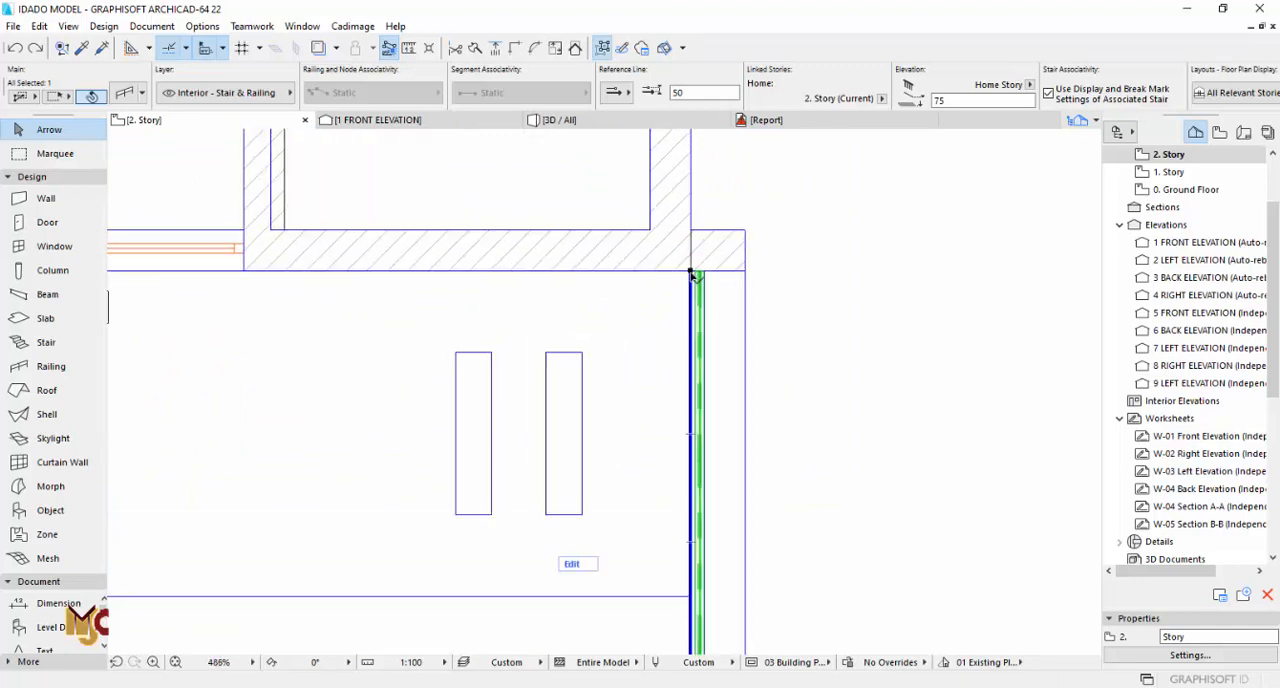
{"action": "left_click", "coordinate": [688, 270]}
{"action": "left_click", "coordinate": [687, 269]}
{"action": "scroll", "coordinate": [692, 275], "scroll_direction": "up", "scroll_amount": 2}
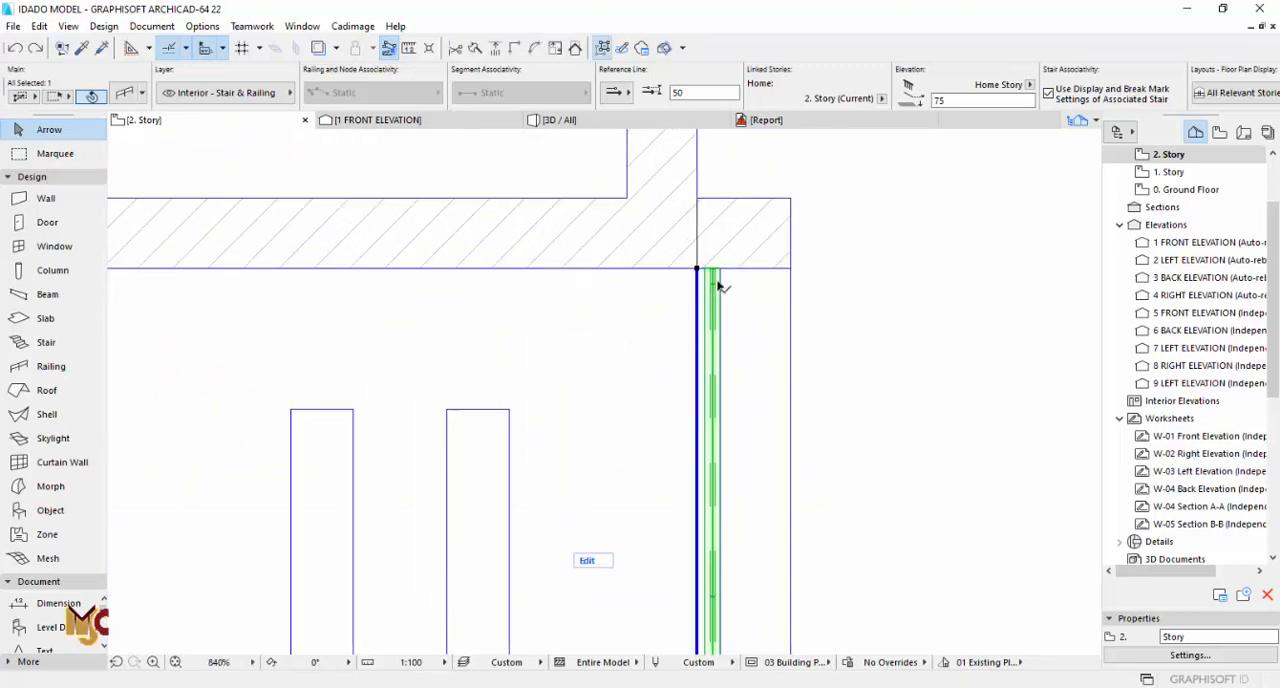
{"action": "left_click", "coordinate": [697, 269]}
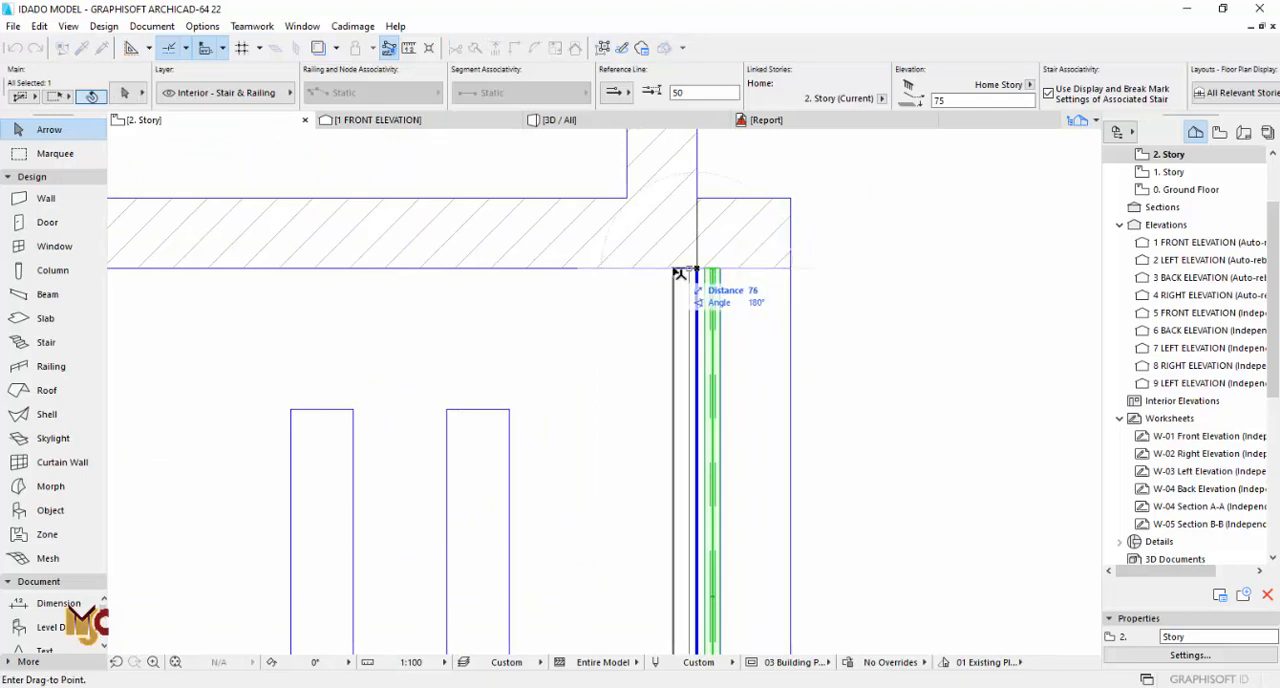
{"action": "left_click", "coordinate": [677, 269]}
{"action": "scroll", "coordinate": [808, 271], "scroll_direction": "down", "scroll_amount": 6}
{"action": "key", "text": "Escape"}
{"action": "scroll", "coordinate": [808, 373], "scroll_direction": "up", "scroll_amount": 3}
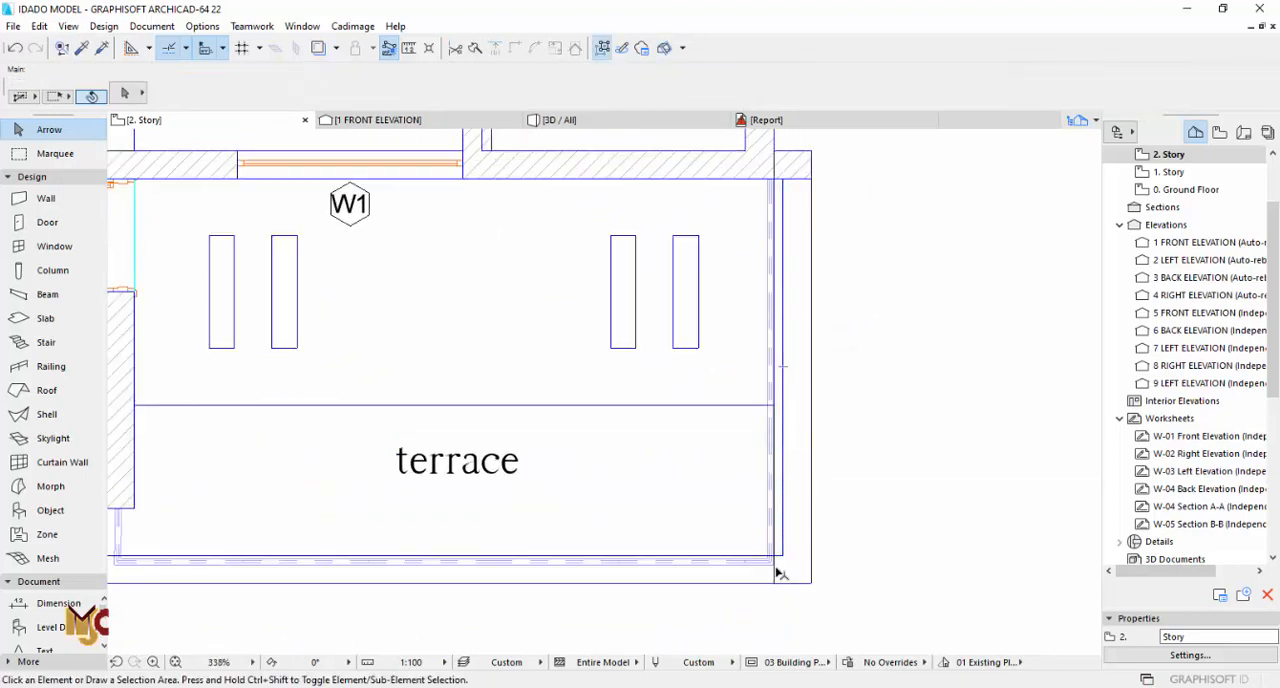
Step: Draw a 75 × 3000 mm rectangular slab strip just outside the railing along the terrace's right side
{"action": "left_click", "coordinate": [46, 318]}
{"action": "scroll", "coordinate": [763, 172], "scroll_direction": "up", "scroll_amount": 4}
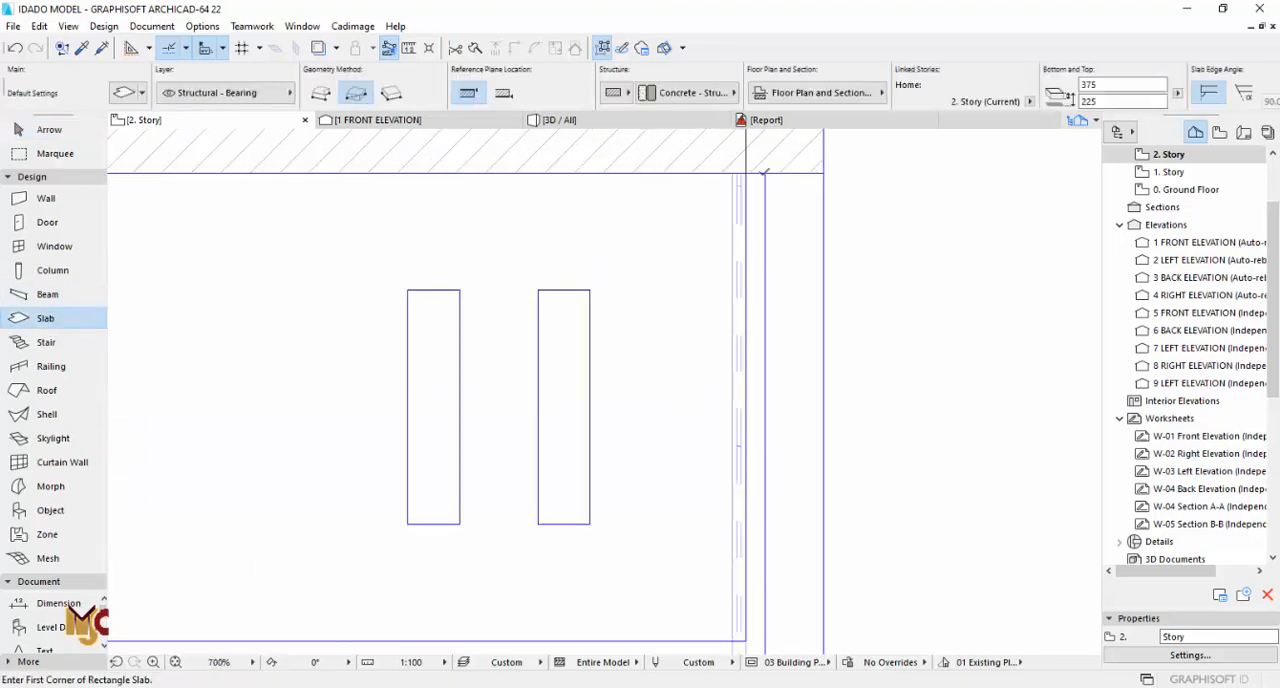
{"action": "scroll", "coordinate": [765, 389], "scroll_direction": "down", "scroll_amount": 5}
{"action": "scroll", "coordinate": [752, 580], "scroll_direction": "up", "scroll_amount": 3}
{"action": "scroll", "coordinate": [769, 600], "scroll_direction": "down", "scroll_amount": 2}
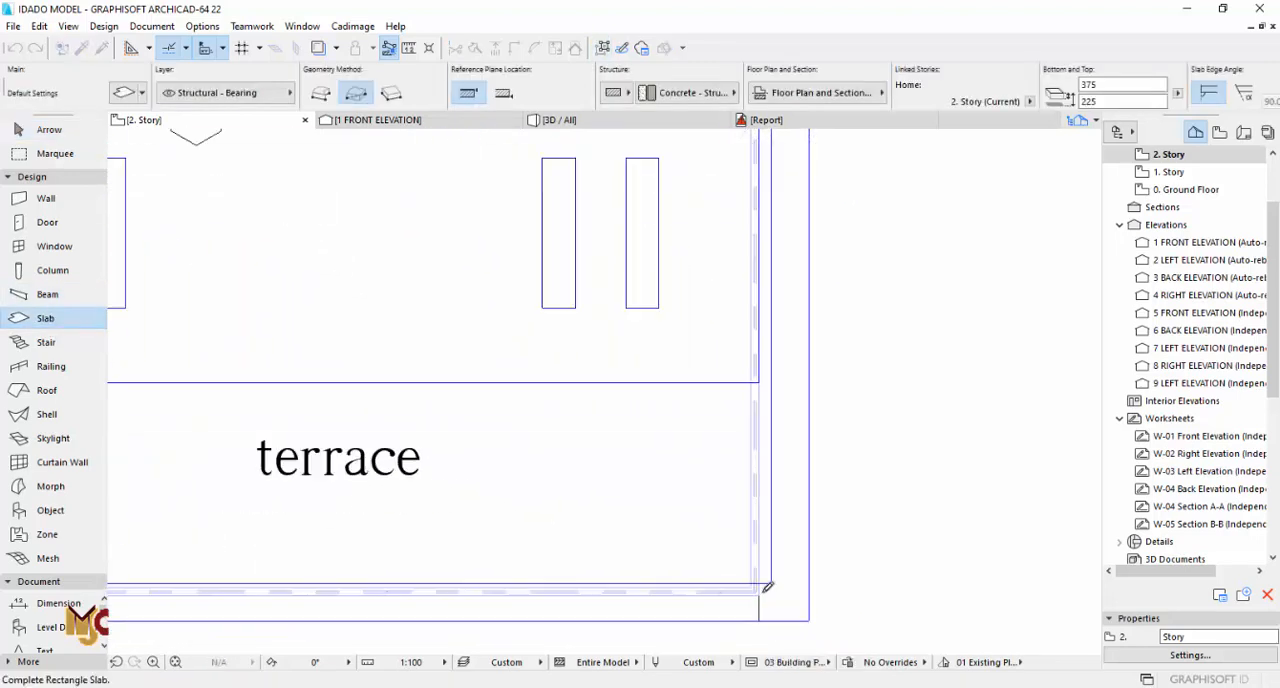
{"action": "scroll", "coordinate": [767, 588], "scroll_direction": "up", "scroll_amount": 5}
{"action": "scroll", "coordinate": [832, 440], "scroll_direction": "down", "scroll_amount": 5}
{"action": "scroll", "coordinate": [836, 456], "scroll_direction": "up", "scroll_amount": 3}
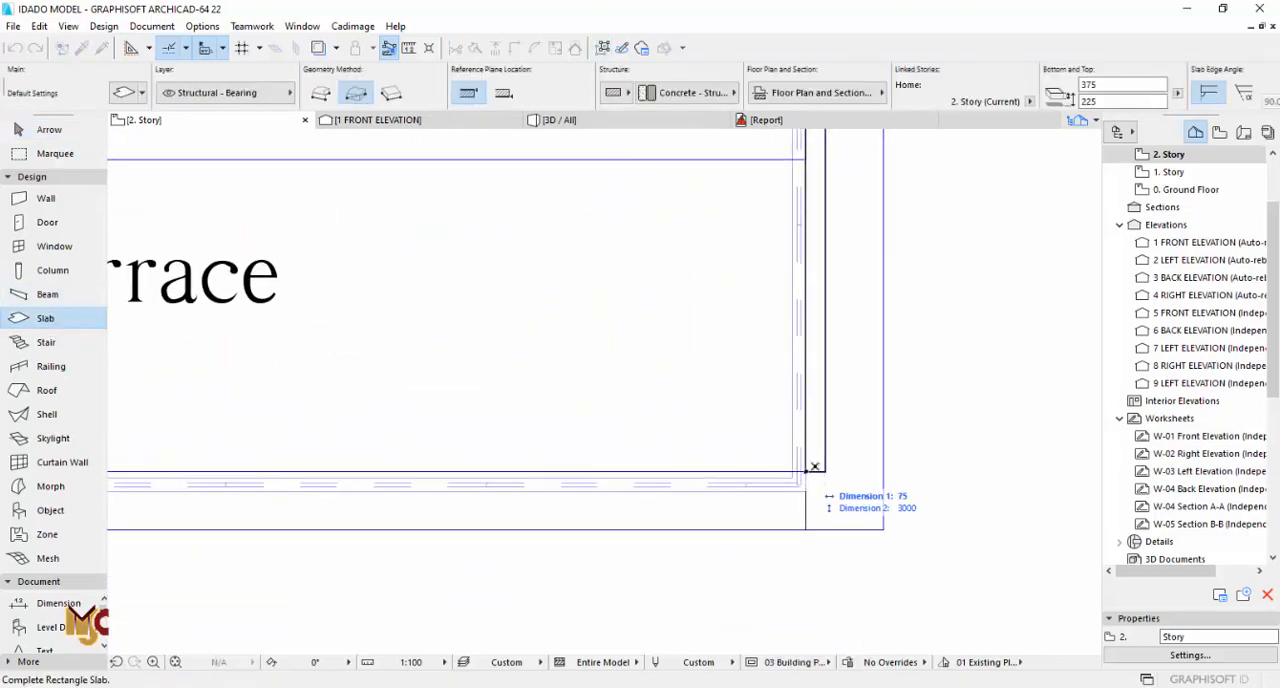
{"action": "left_click", "coordinate": [806, 471]}
{"action": "key", "text": "Escape"}
Step: Extend the slab strip's lower end 75 mm and add a strip beneath the terrace's lower railing, forming an L-shaped slab
{"action": "left_click", "coordinate": [815, 471]}
{"action": "left_click", "coordinate": [815, 471]}
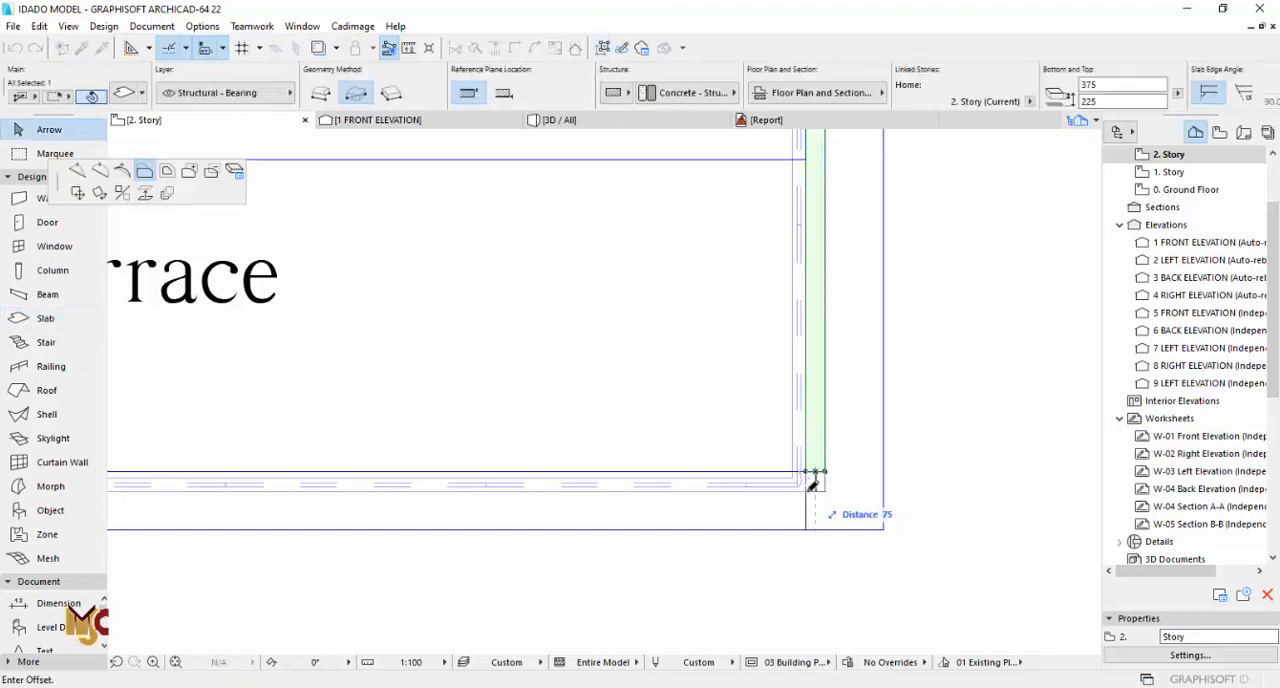
{"action": "left_click", "coordinate": [807, 490]}
{"action": "left_click", "coordinate": [806, 491]}
{"action": "left_click", "coordinate": [145, 171]}
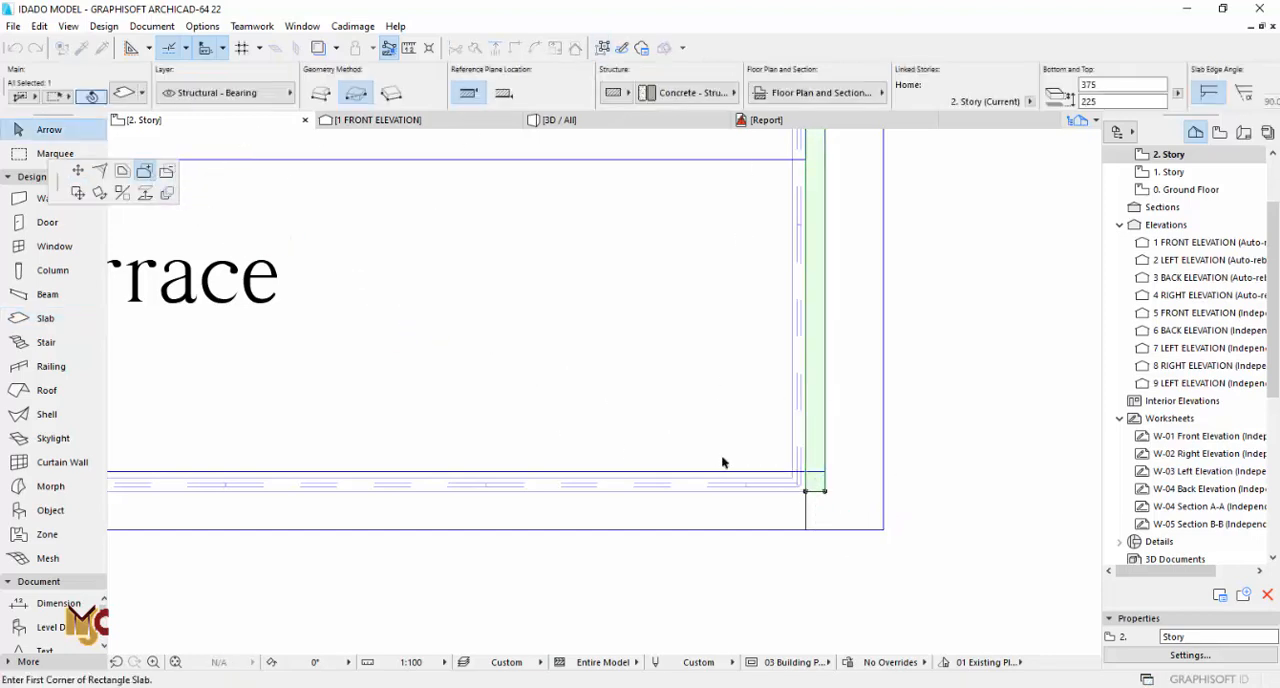
{"action": "left_click", "coordinate": [806, 491]}
{"action": "scroll", "coordinate": [720, 434], "scroll_direction": "down", "scroll_amount": 3}
{"action": "scroll", "coordinate": [229, 463], "scroll_direction": "up", "scroll_amount": 5}
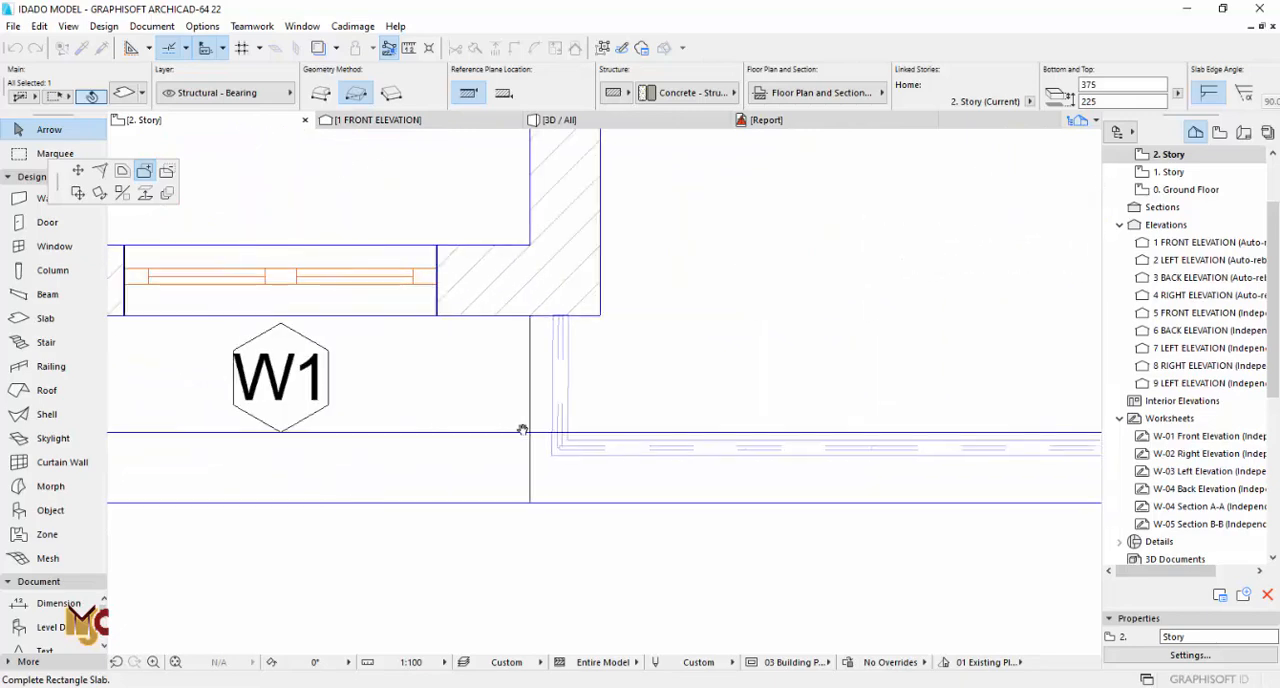
{"action": "left_click", "coordinate": [570, 443]}
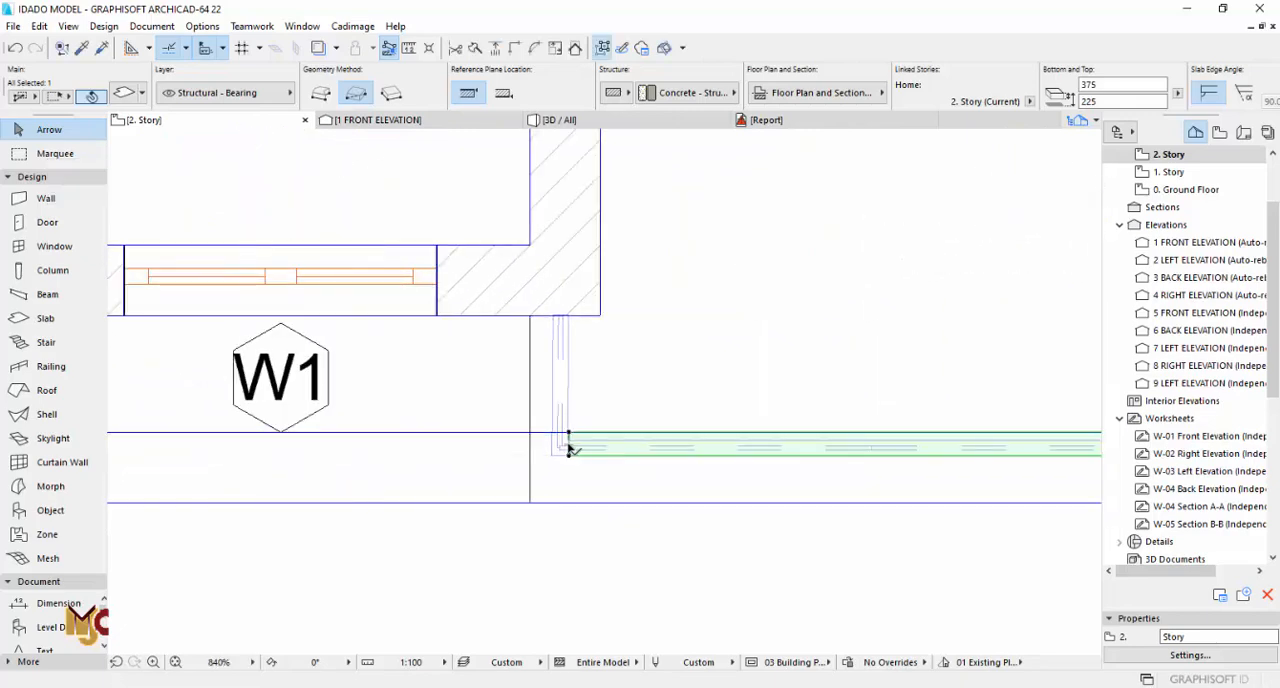
Step: Examine the L-shaped slab strip around the terrace in 3D, then return to the 2. Story plan
{"action": "key", "text": "F3"}
{"action": "middle_click_drag", "start_coordinate": [775, 295], "coordinate": [684, 346], "text": "shift"}
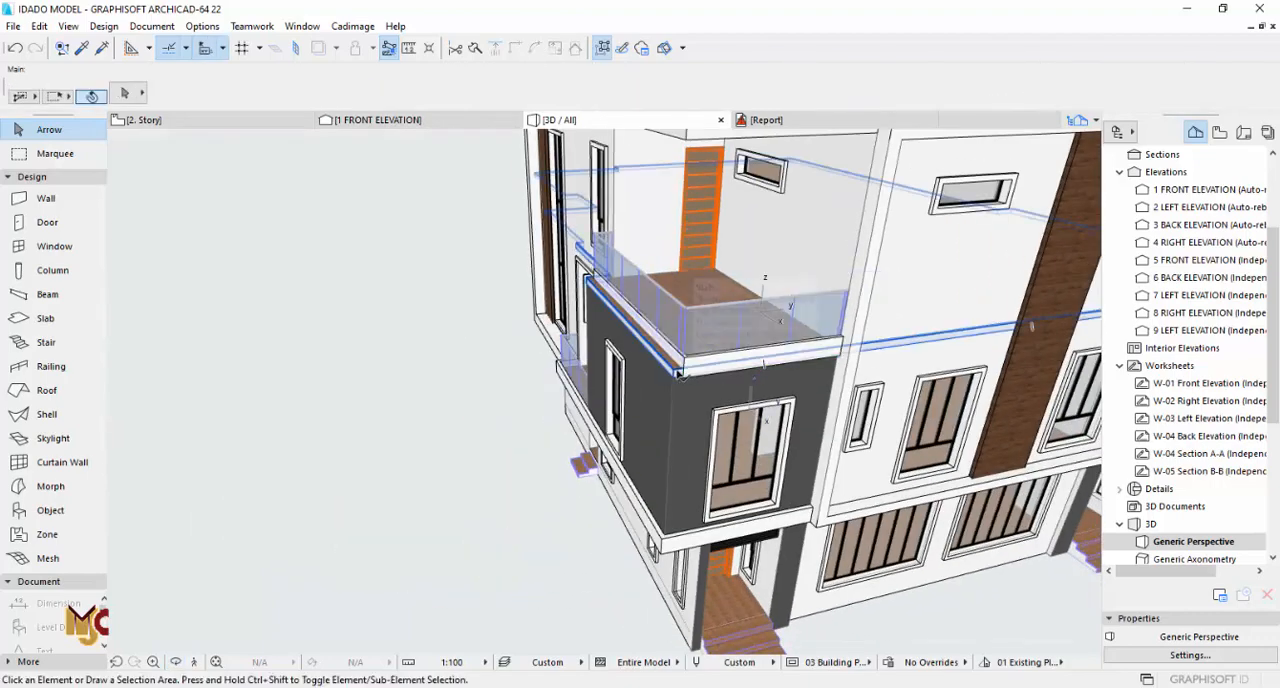
{"action": "key", "text": "F2"}
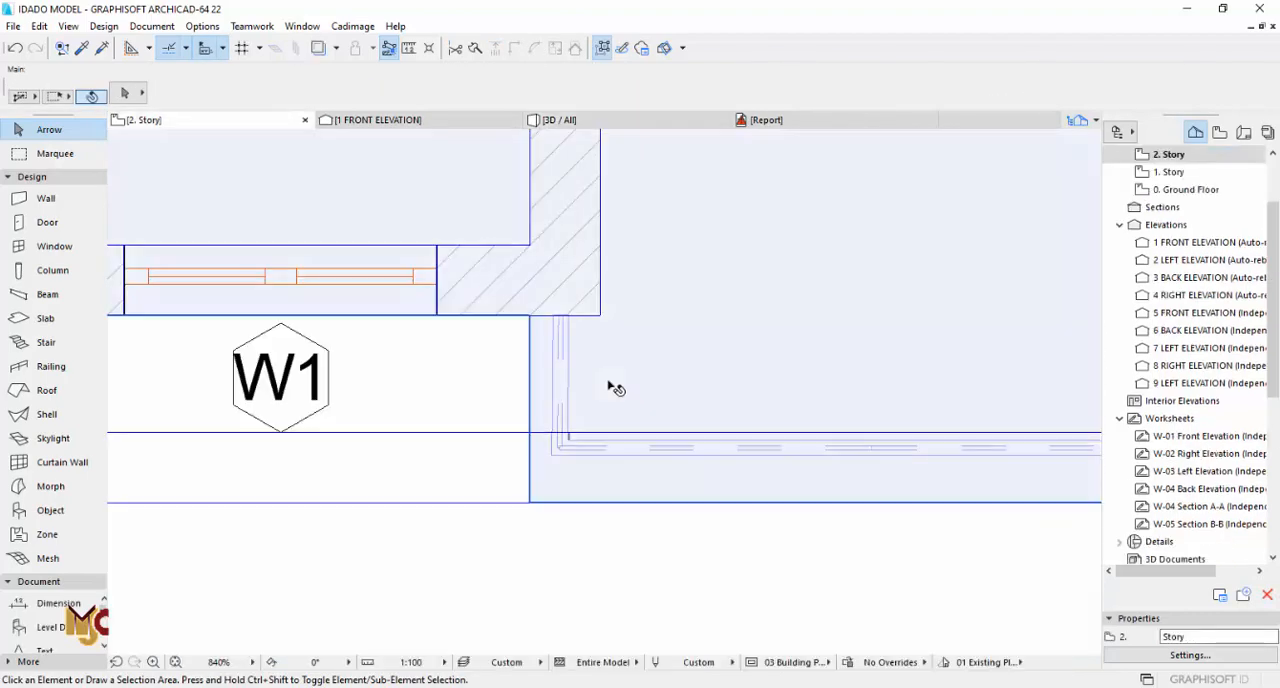
Step: Offset the outer edges of the L-shaped slab's lower strip and corner outward, beyond the terrace slab's lower edge
{"action": "scroll", "coordinate": [794, 377], "scroll_direction": "down", "scroll_amount": 5}
{"action": "scroll", "coordinate": [834, 400], "scroll_direction": "up", "scroll_amount": 4}
{"action": "left_click", "coordinate": [832, 400]}
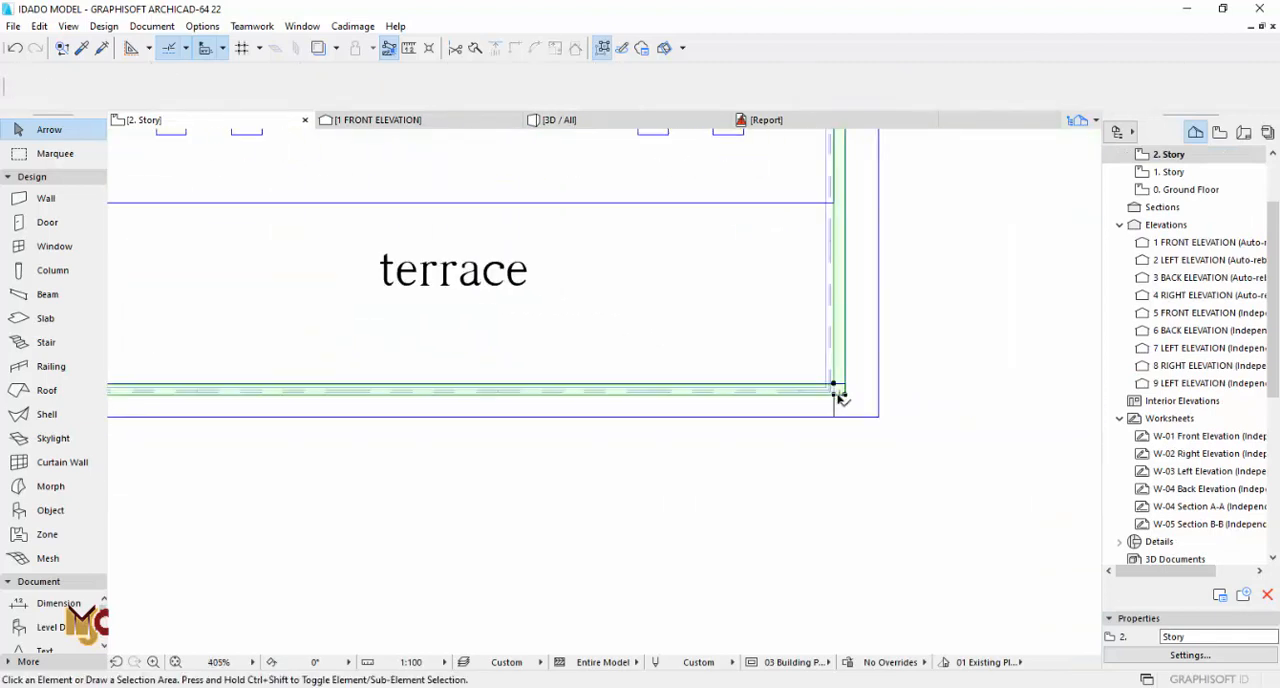
{"action": "scroll", "coordinate": [830, 401], "scroll_direction": "up", "scroll_amount": 2}
{"action": "left_click", "coordinate": [830, 389]}
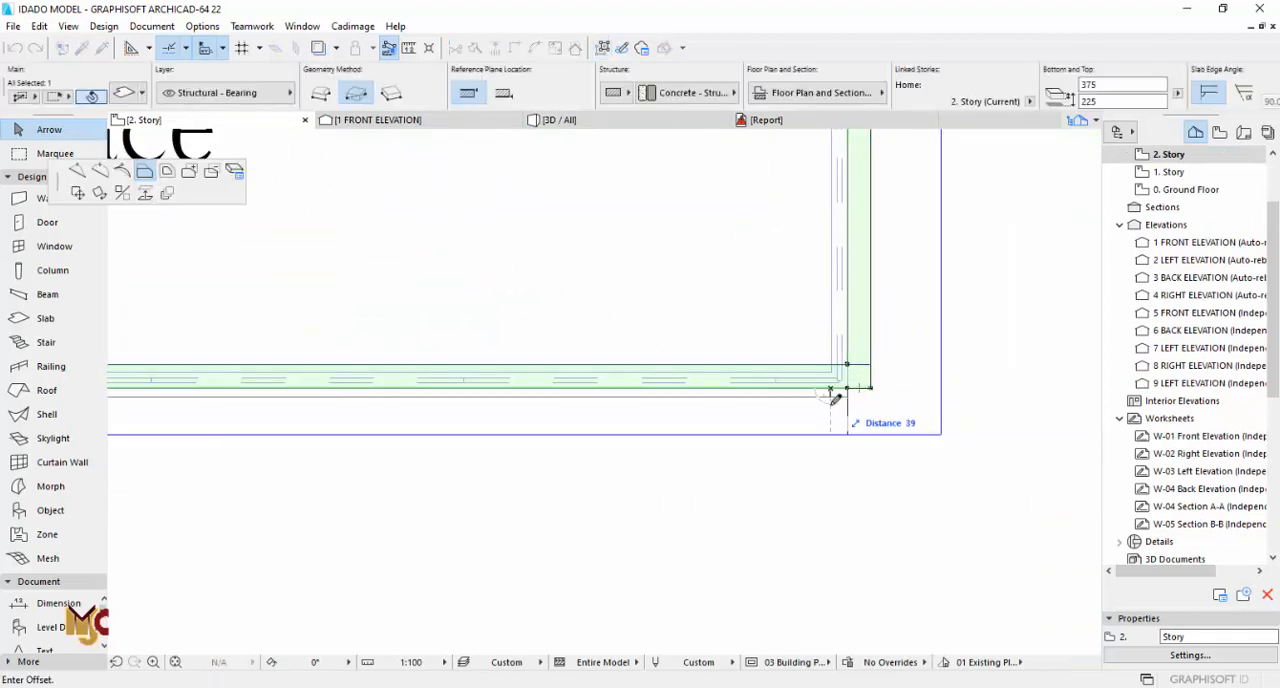
{"action": "left_click", "coordinate": [847, 453]}
{"action": "left_click", "coordinate": [860, 388]}
{"action": "left_click", "coordinate": [848, 453]}
Step: Offset the inner edge of the lower slab strip outward to the terrace slab's lower edge and deselect it
{"action": "left_click", "coordinate": [834, 365]}
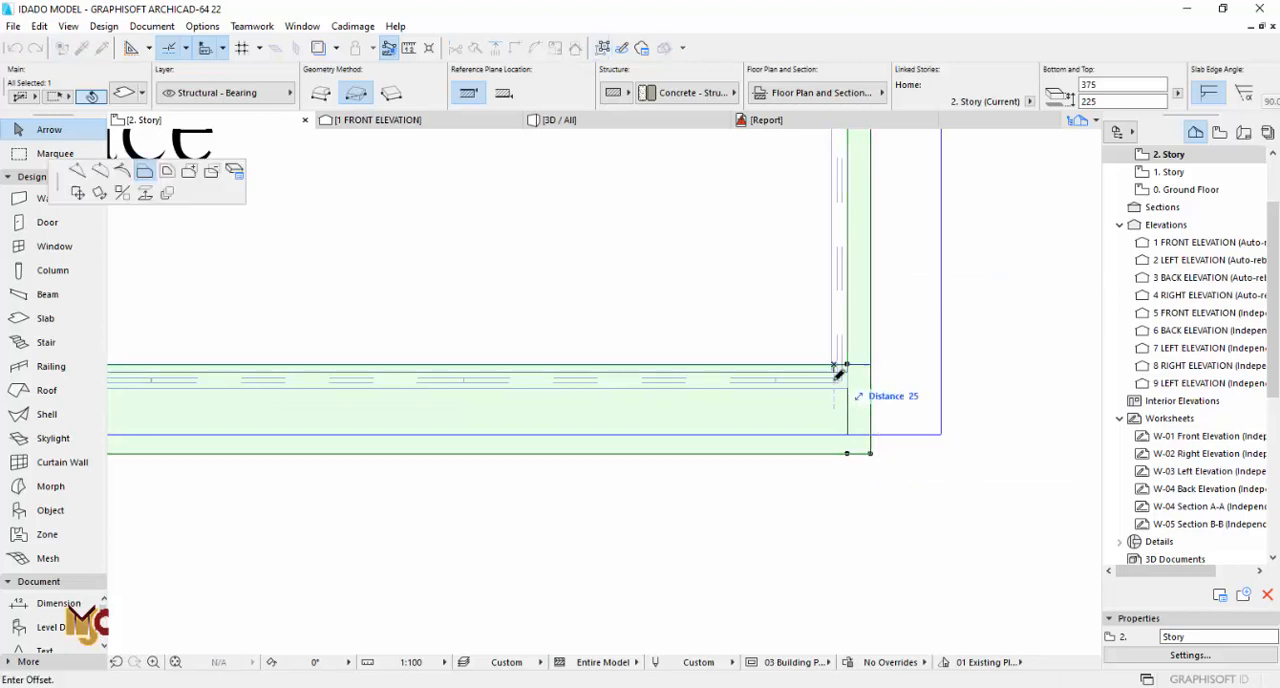
{"action": "left_click", "coordinate": [847, 435]}
{"action": "key", "text": "Escape"}
{"action": "left_click", "coordinate": [863, 366]}
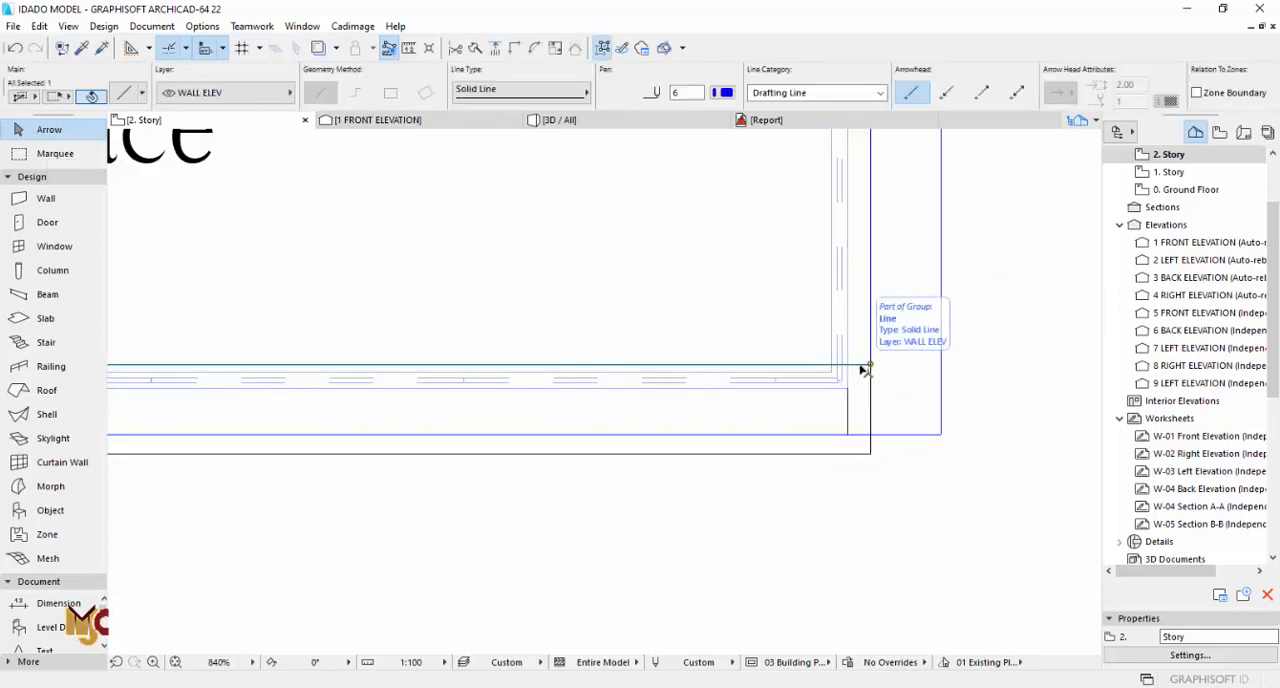
{"action": "scroll", "coordinate": [863, 370], "scroll_direction": "down", "scroll_amount": 5}
{"action": "key", "text": "Escape"}
{"action": "scroll", "coordinate": [537, 392], "scroll_direction": "up", "scroll_amount": 7}
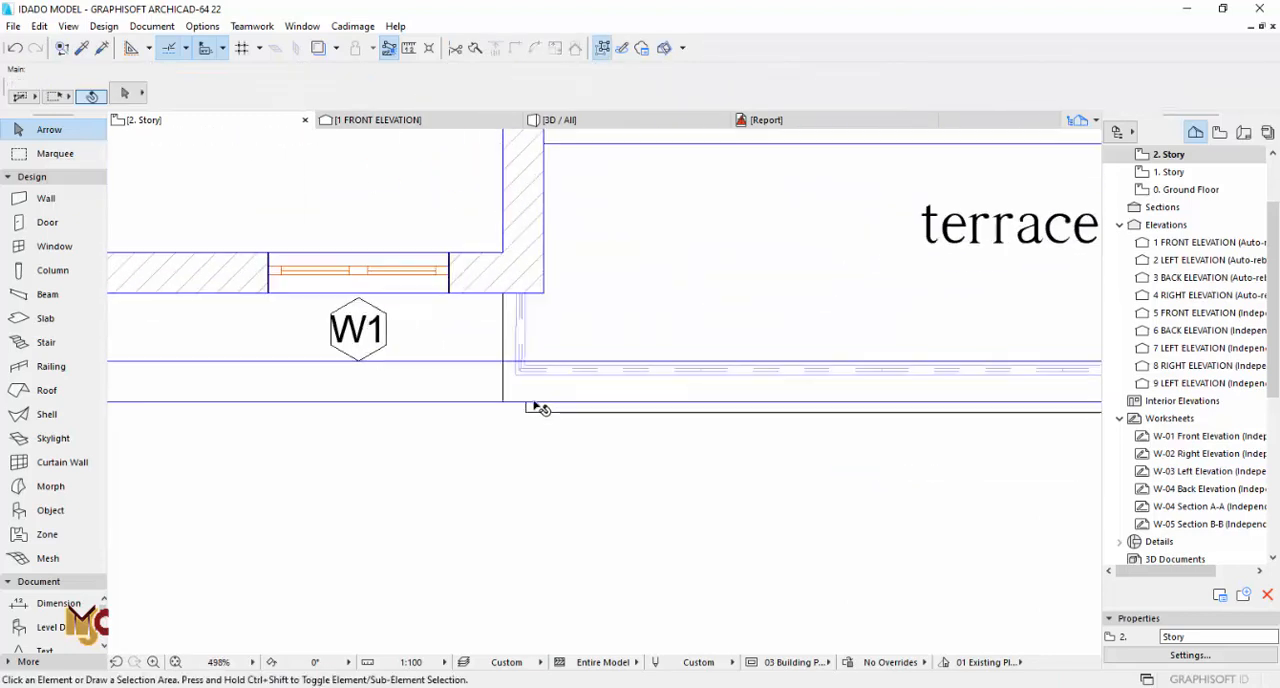
Step: Extend the lower slab strip's left end past the terrace slab's left edge and offset its outer edge outward
{"action": "left_click", "coordinate": [523, 409]}
{"action": "left_click", "coordinate": [522, 405]}
{"action": "left_click", "coordinate": [466, 393]}
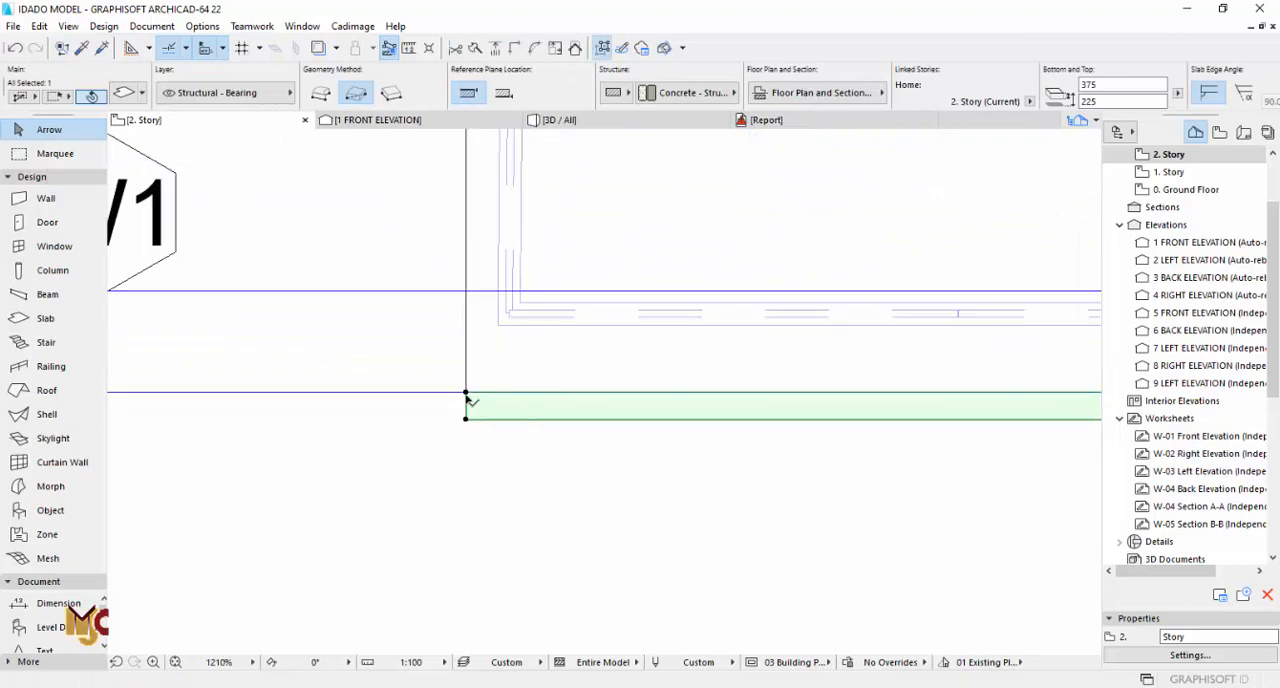
{"action": "left_click", "coordinate": [466, 403]}
{"action": "left_click", "coordinate": [442, 402]}
{"action": "left_click", "coordinate": [463, 419]}
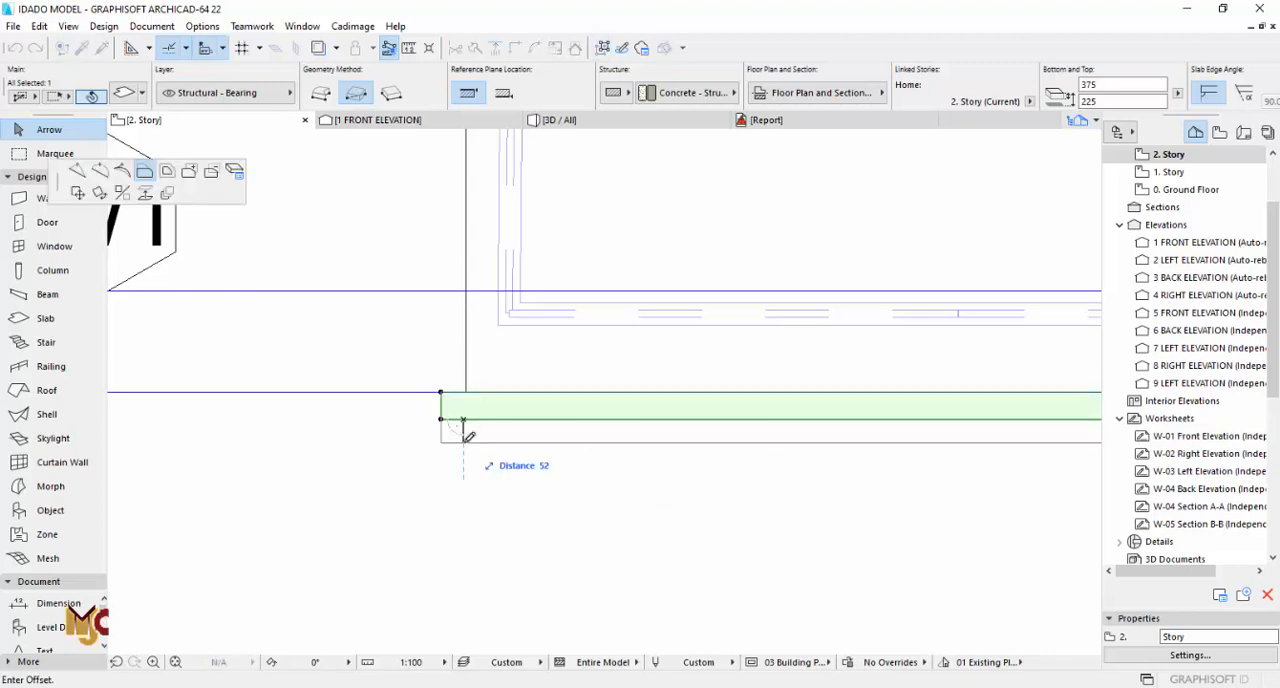
{"action": "key", "text": "Return"}
Step: Extend the lower slab strip's right end to the right strip's outer edge and adjust the corner where they meet
{"action": "scroll", "coordinate": [351, 434], "scroll_direction": "down", "scroll_amount": 6}
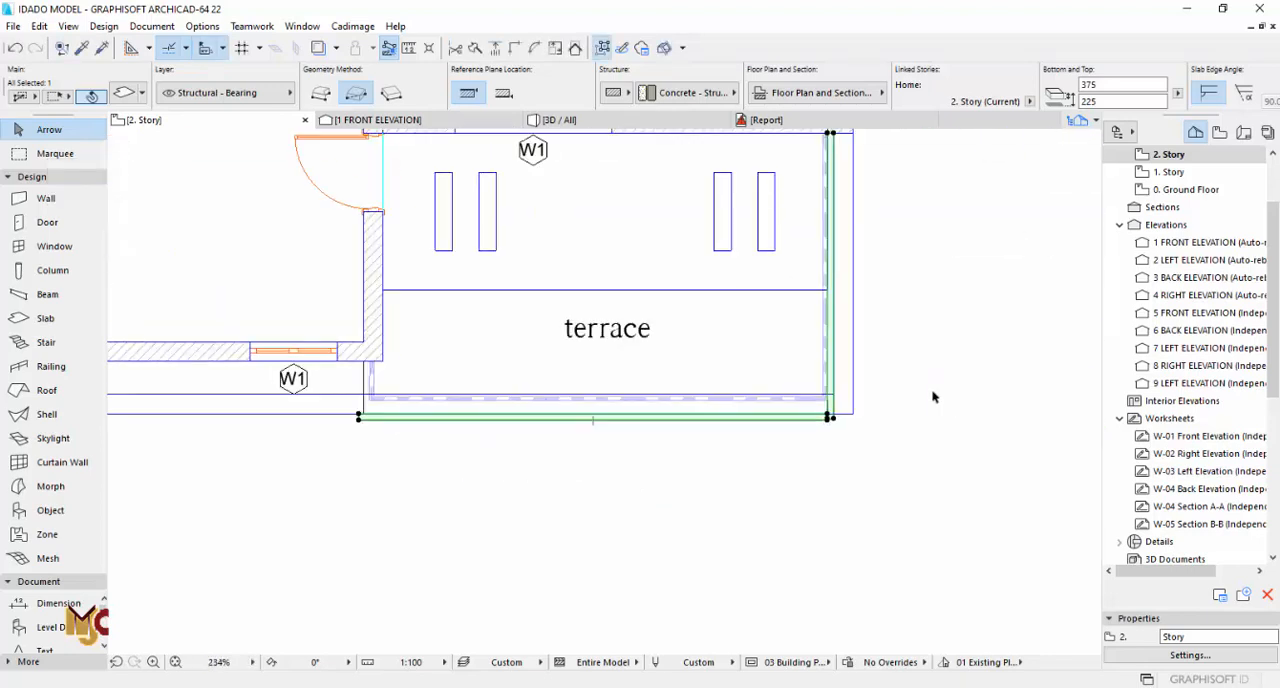
{"action": "scroll", "coordinate": [832, 420], "scroll_direction": "up", "scroll_amount": 9}
{"action": "left_click", "coordinate": [749, 403]}
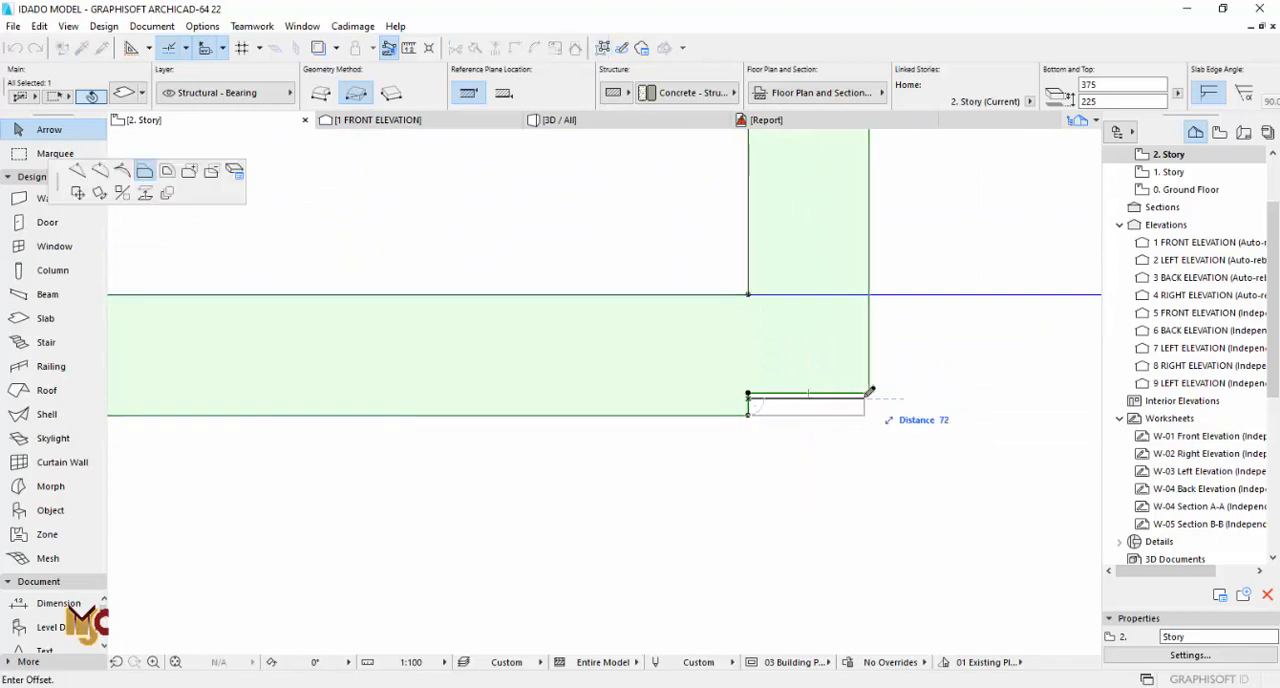
{"action": "left_click", "coordinate": [869, 392]}
{"action": "left_click", "coordinate": [869, 337]}
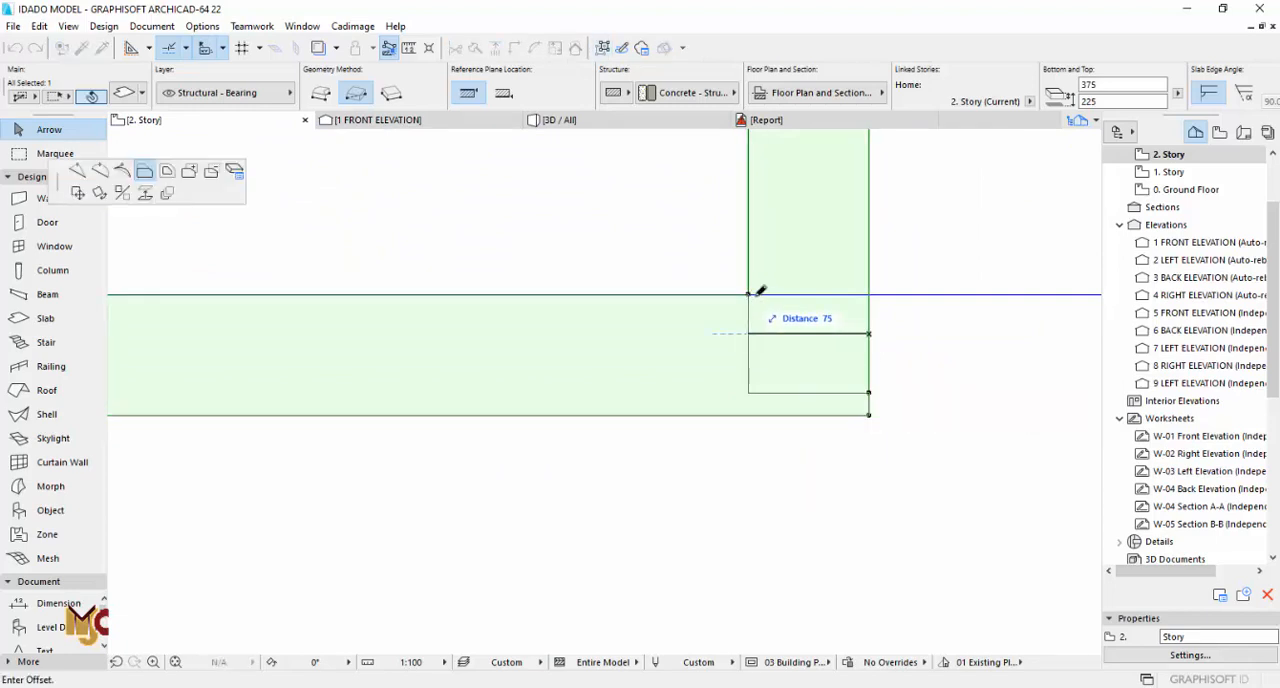
{"action": "left_click", "coordinate": [748, 294]}
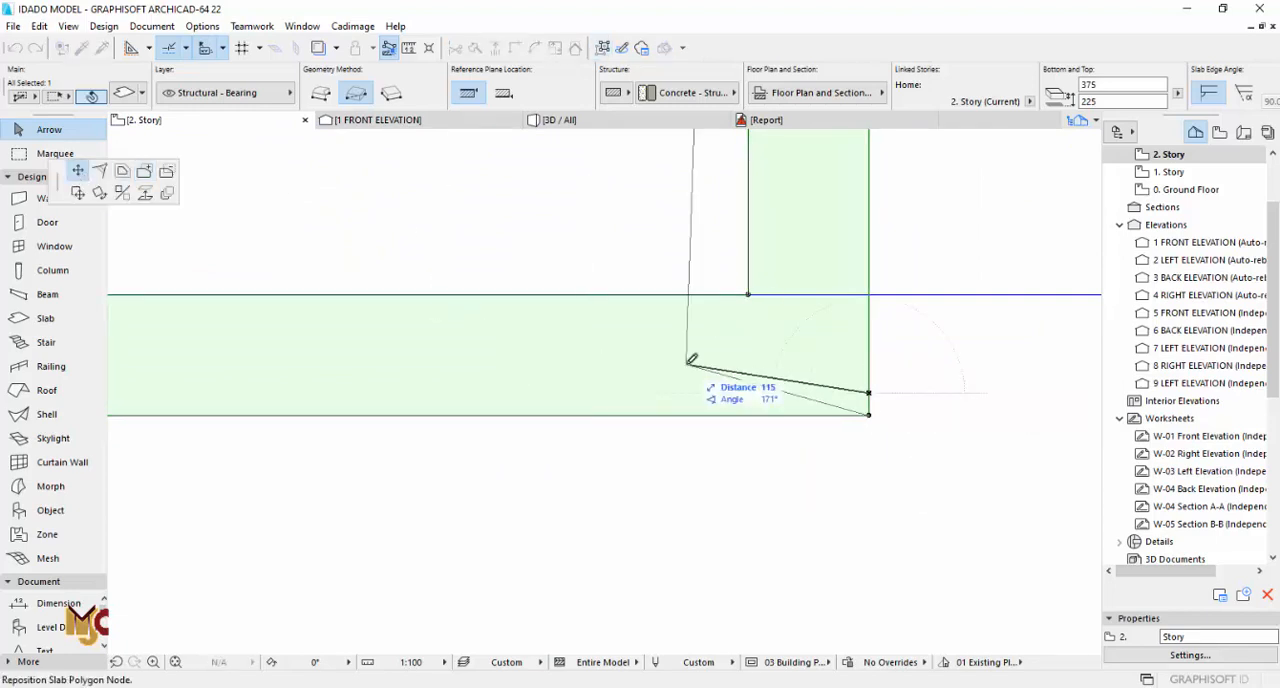
{"action": "scroll", "coordinate": [885, 413], "scroll_direction": "down", "scroll_amount": 5}
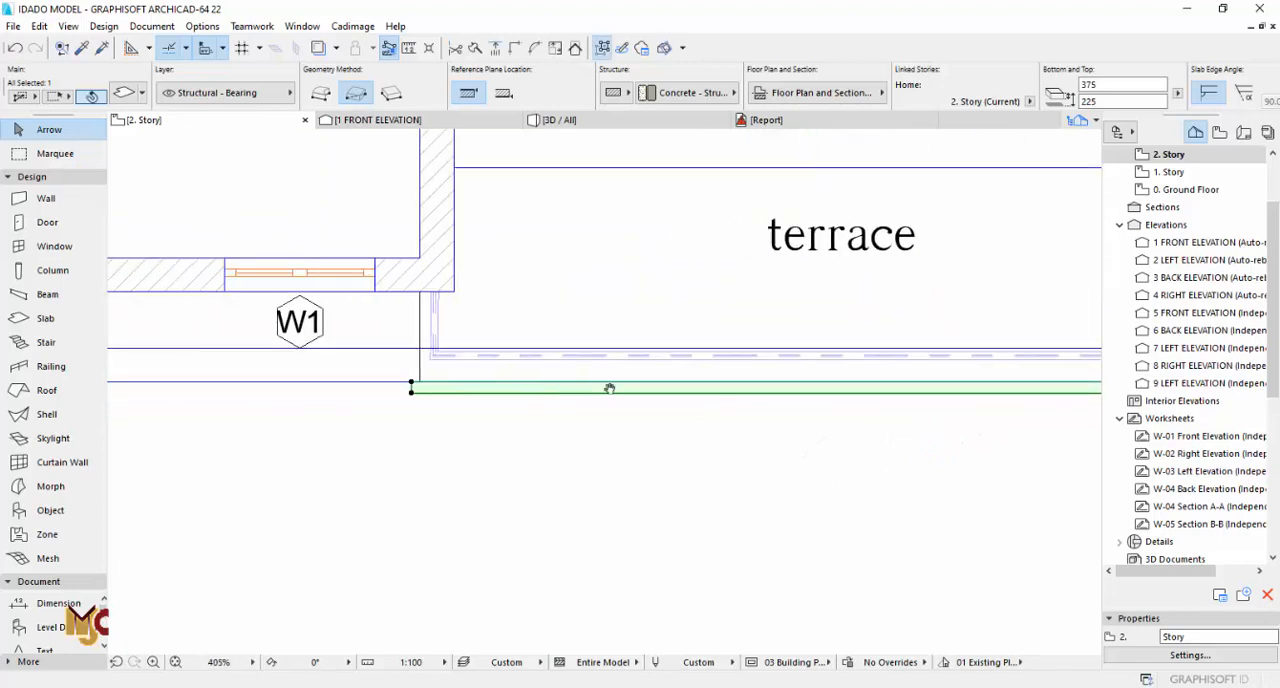
Step: Offset the lower slab strip's left end outside the terrace edge and add a side strip up to the bedroom wall
{"action": "left_click", "coordinate": [572, 398]}
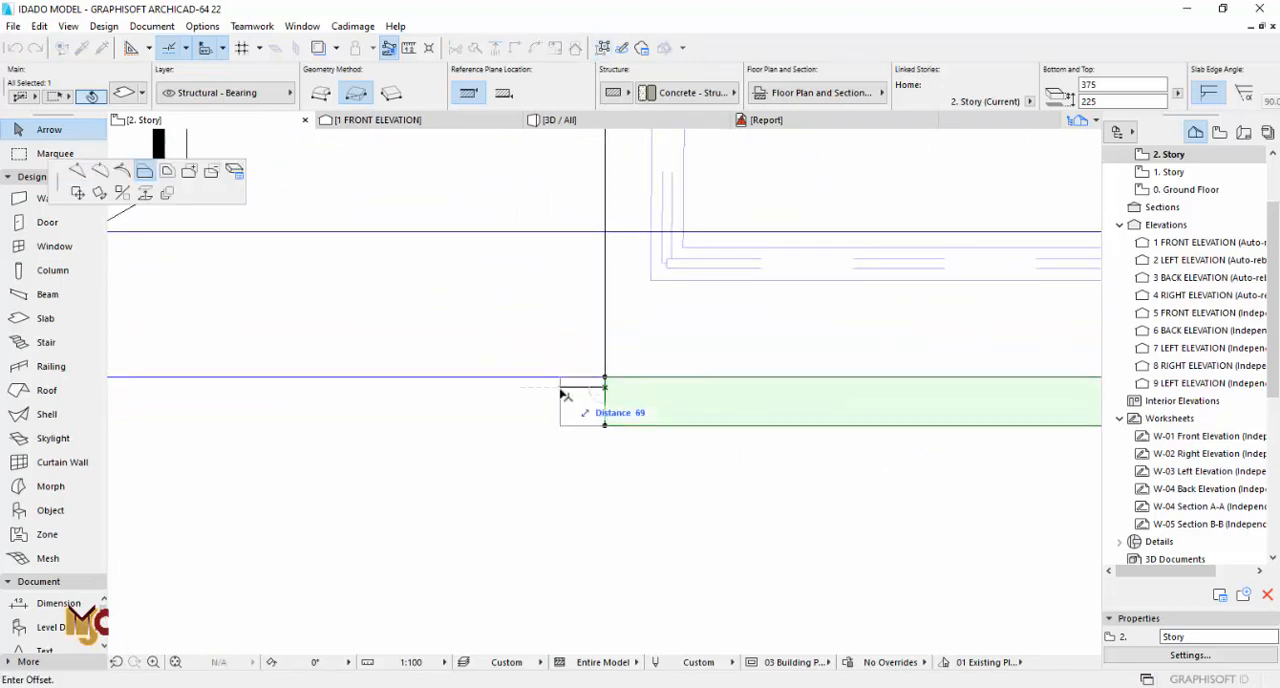
{"action": "left_click", "coordinate": [558, 390]}
{"action": "left_click", "coordinate": [556, 377]}
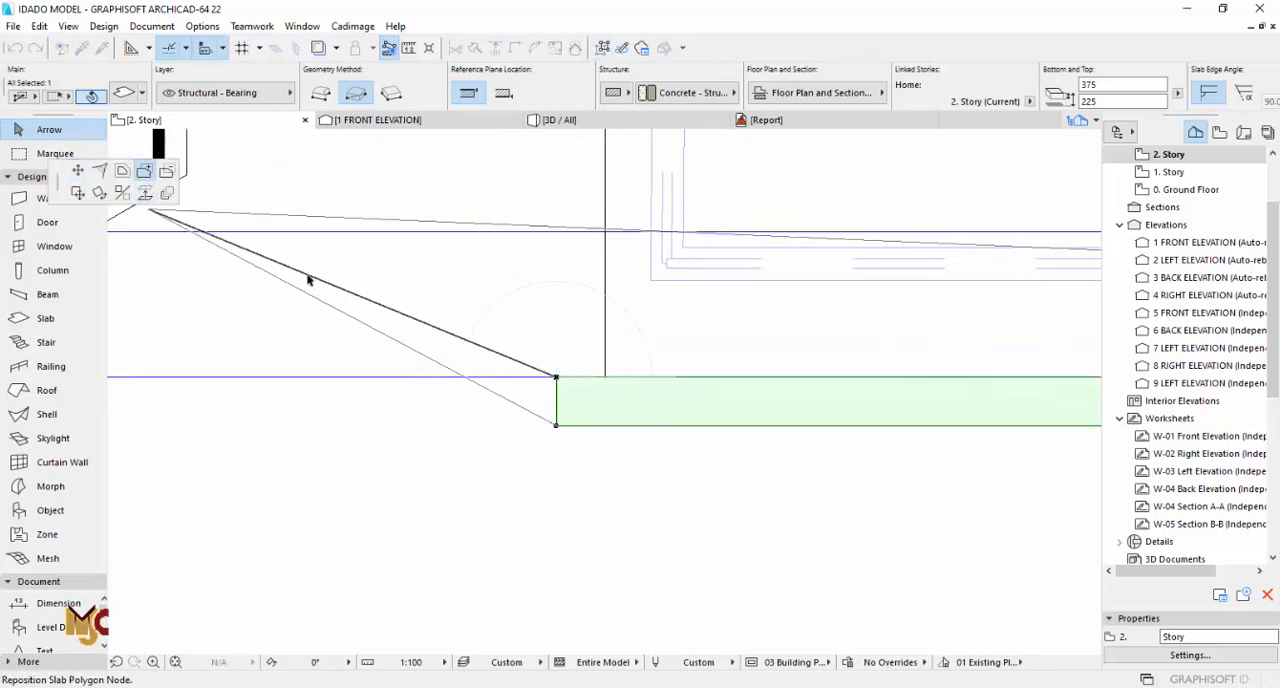
{"action": "scroll", "coordinate": [558, 381], "scroll_direction": "down", "scroll_amount": 3}
{"action": "key", "text": "Escape"}
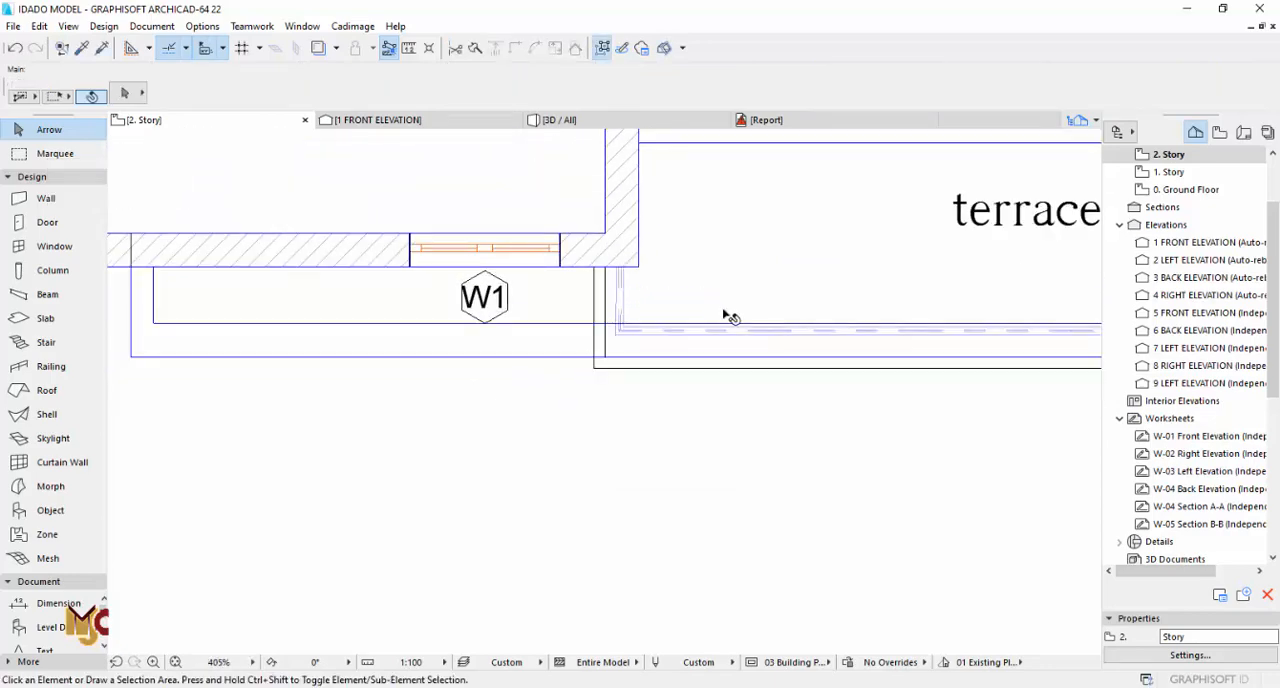
Step: Check the terrace slab edge in 3D and measure the edge trim's thickness on the elevation drawing
{"action": "key", "text": "F3"}
{"action": "middle_click_drag", "start_coordinate": [670, 375], "coordinate": [792, 273], "text": "shift"}
{"action": "scroll", "coordinate": [792, 273], "scroll_direction": "up", "scroll_amount": 3}
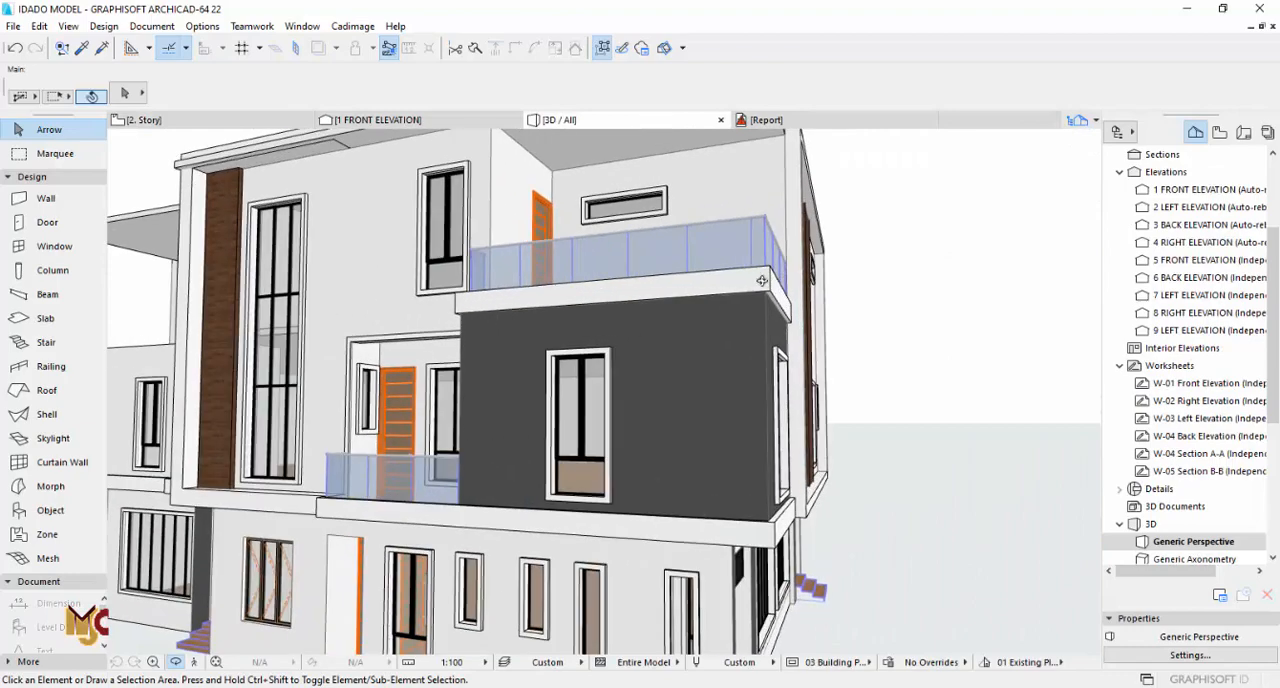
{"action": "key", "text": "F2"}
{"action": "scroll", "coordinate": [625, 335], "scroll_direction": "down", "scroll_amount": 5}
{"action": "middle_click_drag", "start_coordinate": [644, 496], "coordinate": [646, 238]}
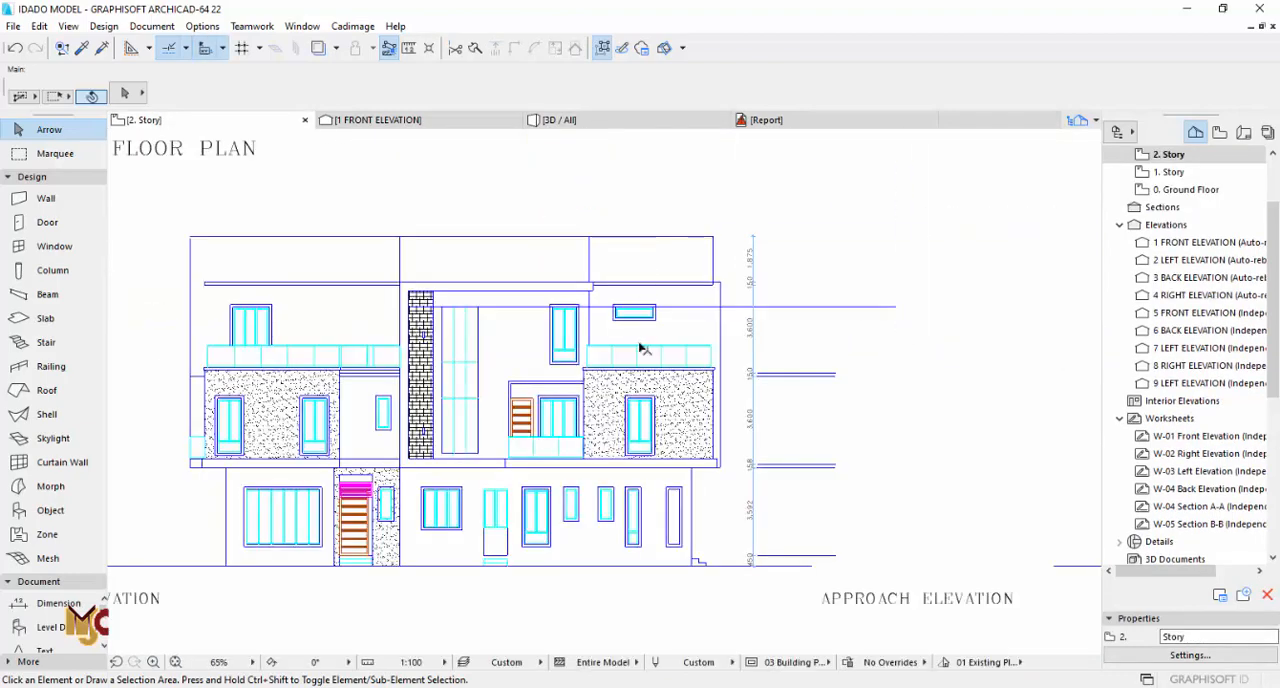
{"action": "scroll", "coordinate": [606, 374], "scroll_direction": "up", "scroll_amount": 6}
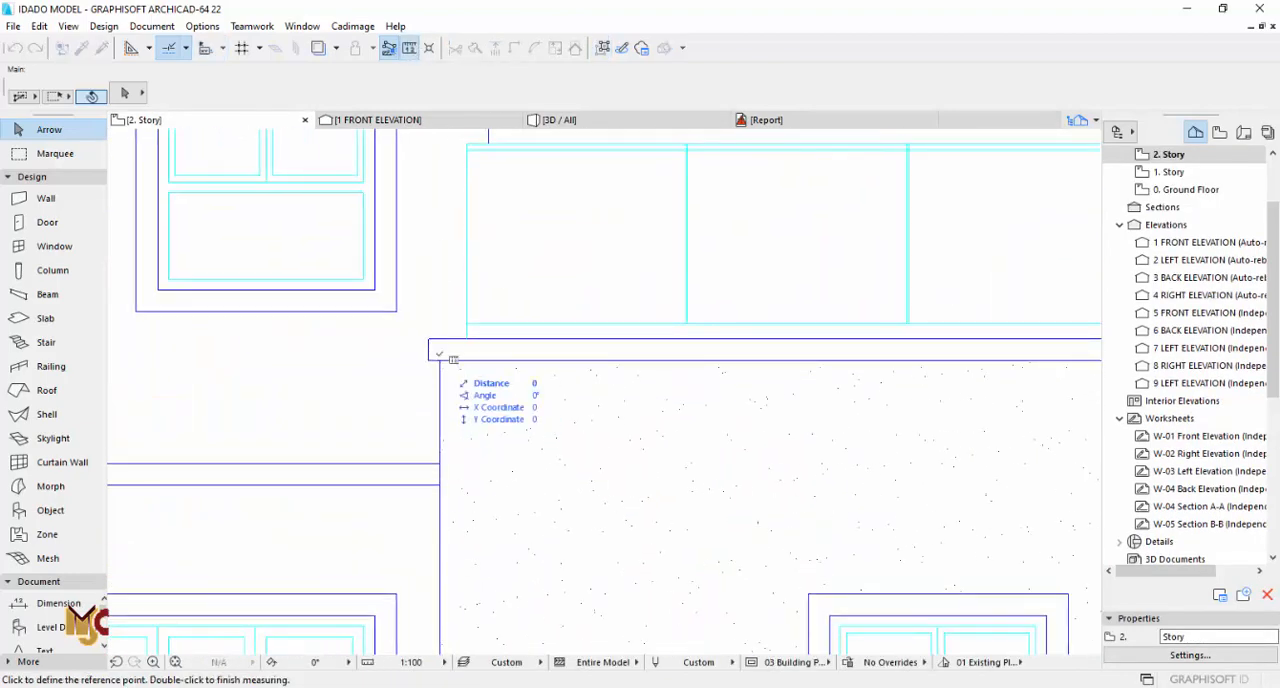
Step: Set the thickness of the slab strip around the terrace edge to 100 and deselect it
{"action": "scroll", "coordinate": [447, 366], "scroll_direction": "down", "scroll_amount": 6}
{"action": "middle_click_drag", "start_coordinate": [512, 250], "coordinate": [567, 626]}
{"action": "scroll", "coordinate": [655, 320], "scroll_direction": "up", "scroll_amount": 5}
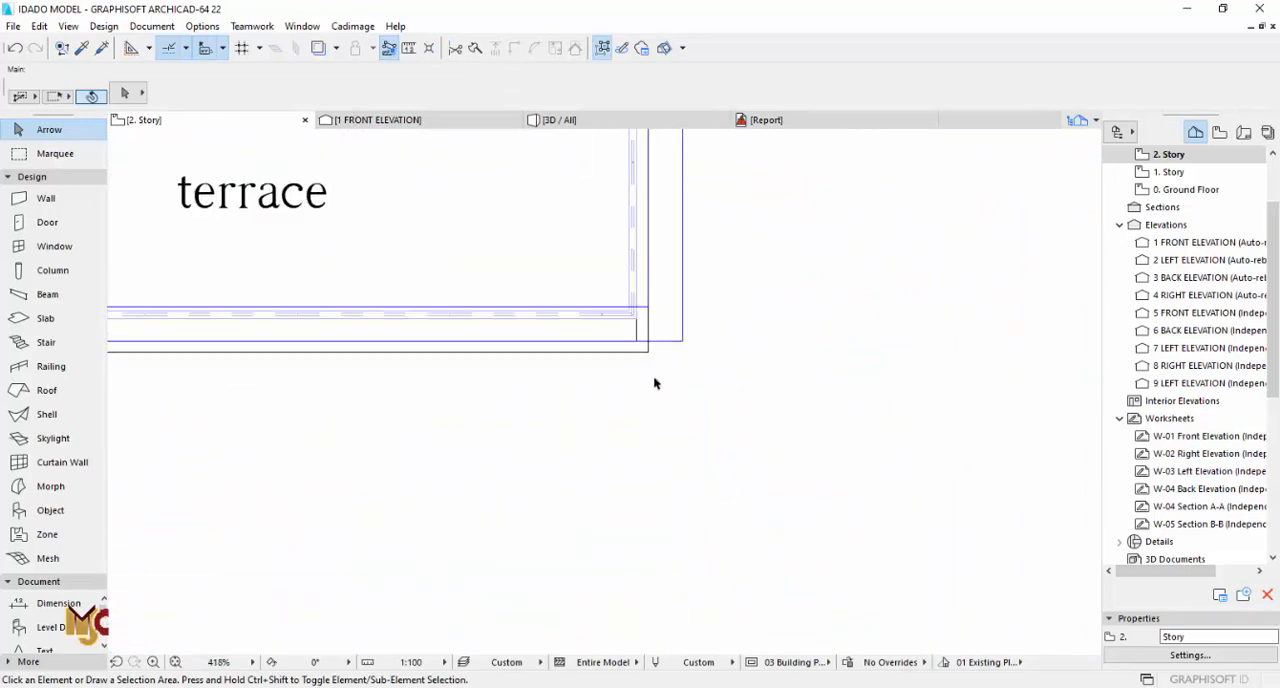
{"action": "scroll", "coordinate": [655, 373], "scroll_direction": "up", "scroll_amount": 2}
{"action": "left_click", "coordinate": [650, 322]}
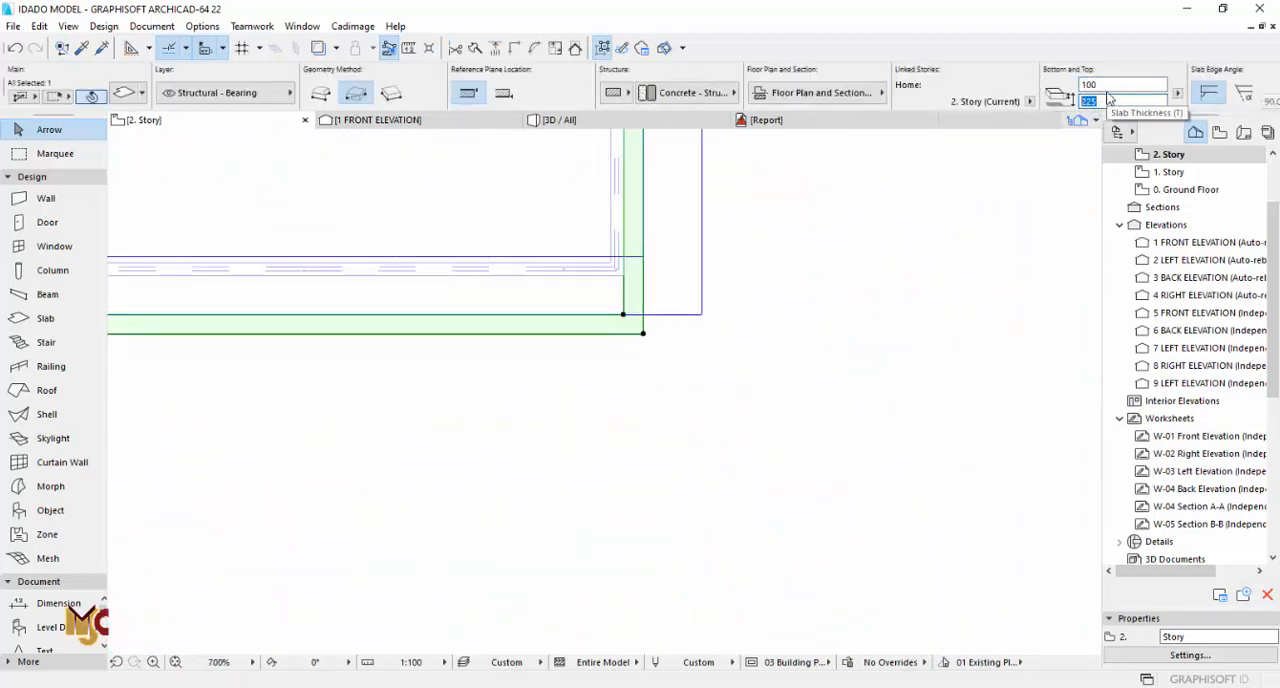
{"action": "key", "text": "Return"}
{"action": "key", "text": "Escape"}
Step: In 3D, move the terrace edge strip down so its lower corner aligns with the terrace slab's underside
{"action": "key", "text": "F3"}
{"action": "scroll", "coordinate": [749, 331], "scroll_direction": "up", "scroll_amount": 6}
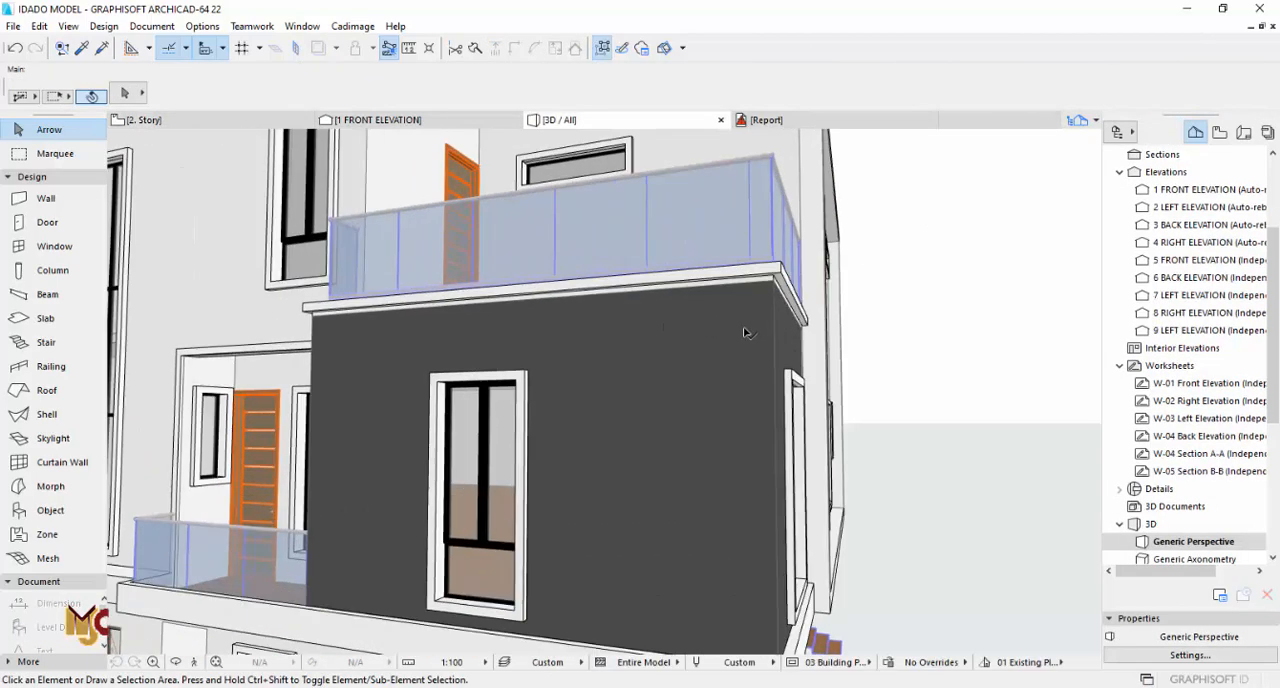
{"action": "left_click", "coordinate": [806, 208]}
{"action": "key", "text": "ctrl+d"}
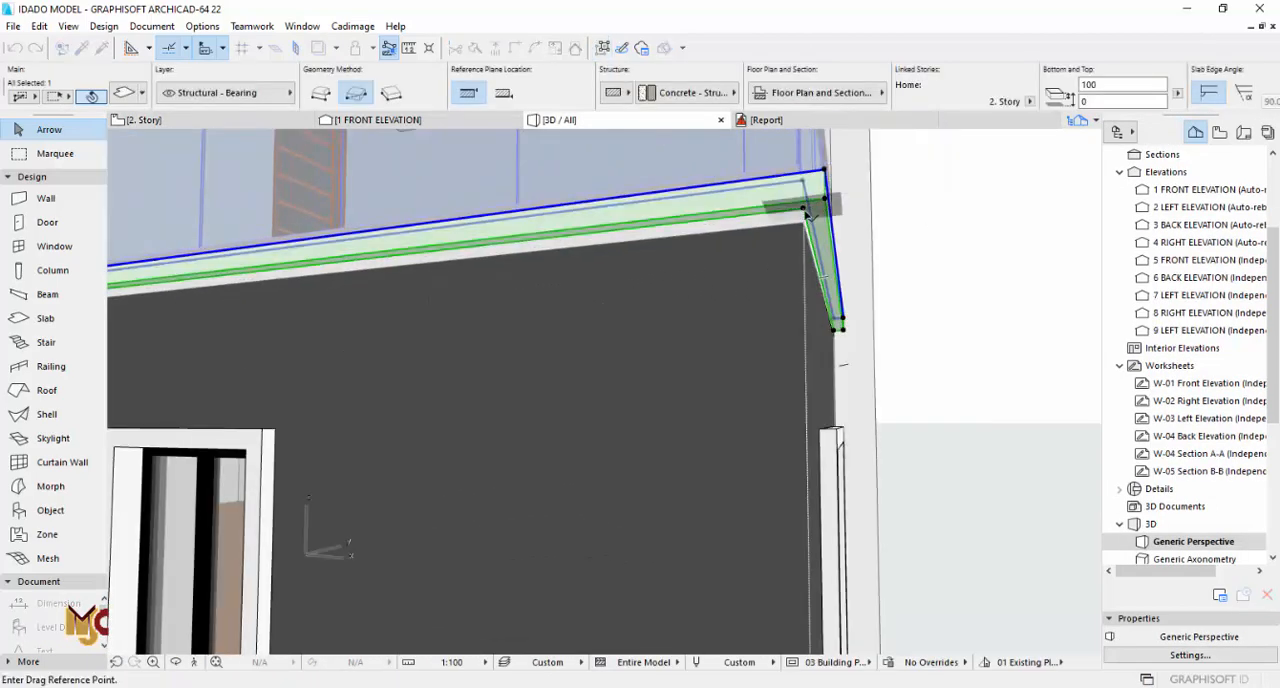
{"action": "left_click", "coordinate": [803, 208]}
{"action": "left_click", "coordinate": [803, 222]}
{"action": "key", "text": "Escape"}
{"action": "scroll", "coordinate": [822, 320], "scroll_direction": "down", "scroll_amount": 5}
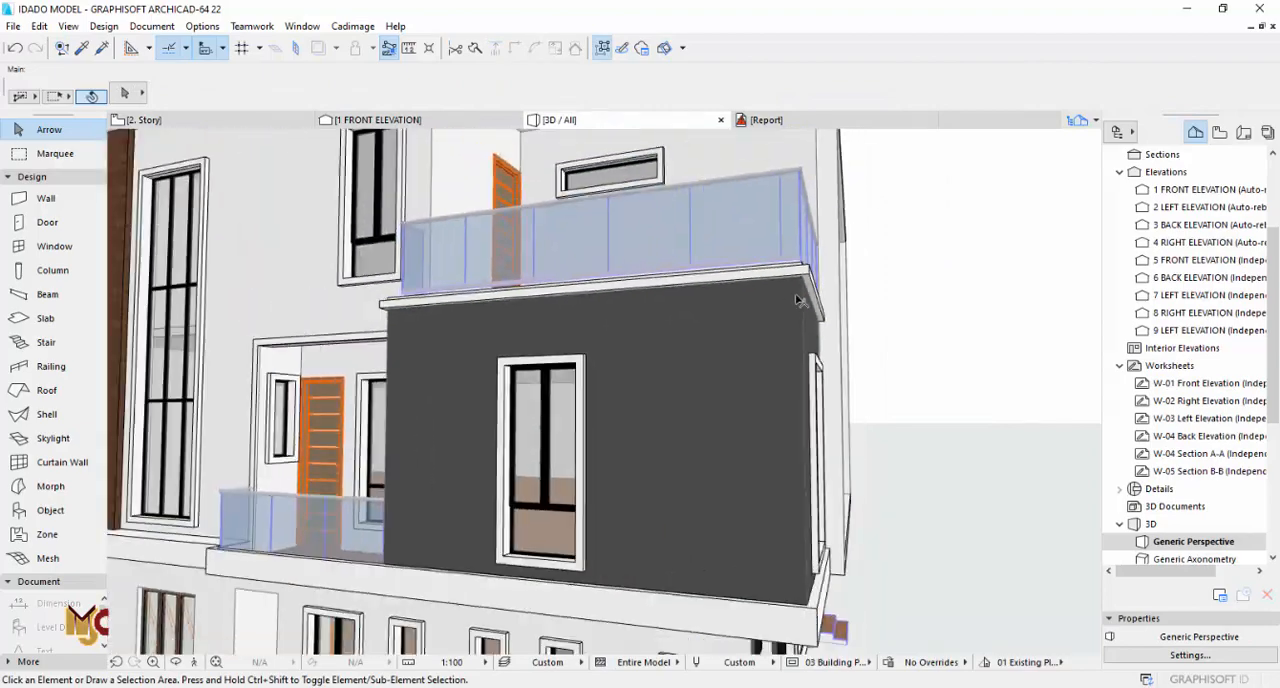
Step: Stretch the terrace edge strip's top up to the terrace slab's top edge and deselect it
{"action": "scroll", "coordinate": [812, 285], "scroll_direction": "up", "scroll_amount": 4}
{"action": "middle_click_drag", "start_coordinate": [799, 287], "coordinate": [697, 337], "text": "shift"}
{"action": "left_click", "coordinate": [776, 331]}
{"action": "scroll", "coordinate": [777, 325], "scroll_direction": "up", "scroll_amount": 2}
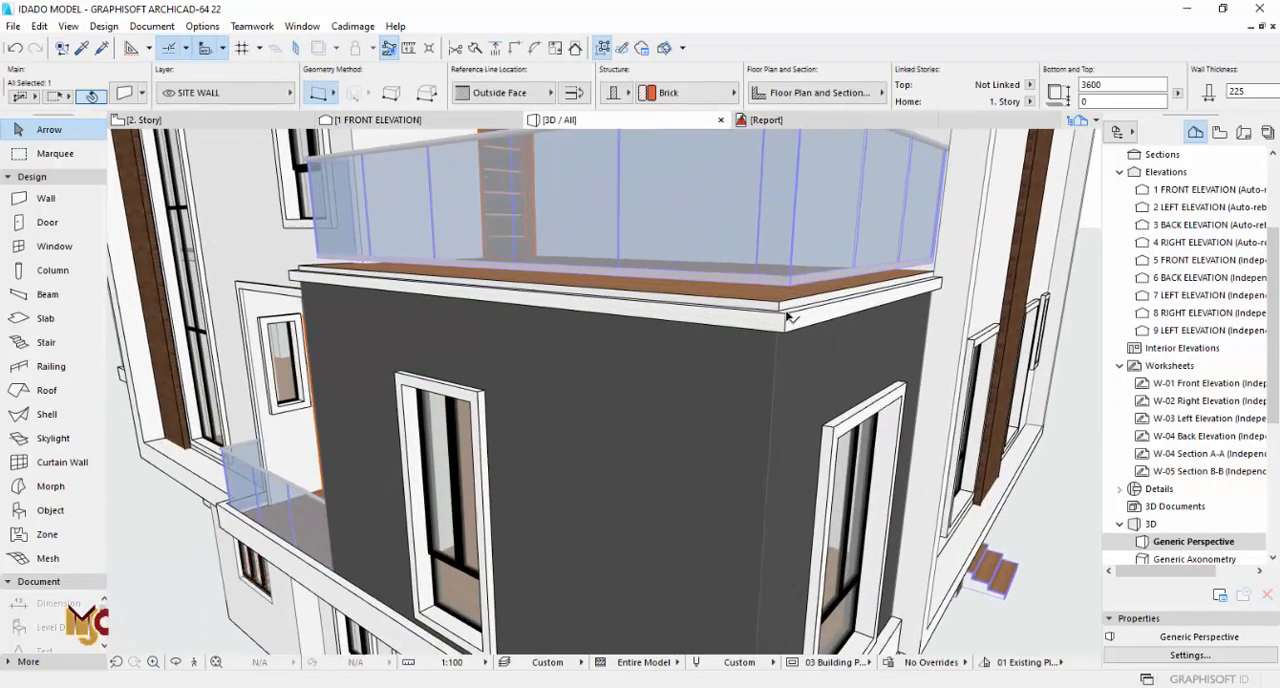
{"action": "key", "text": "Escape"}
{"action": "left_click", "coordinate": [789, 327]}
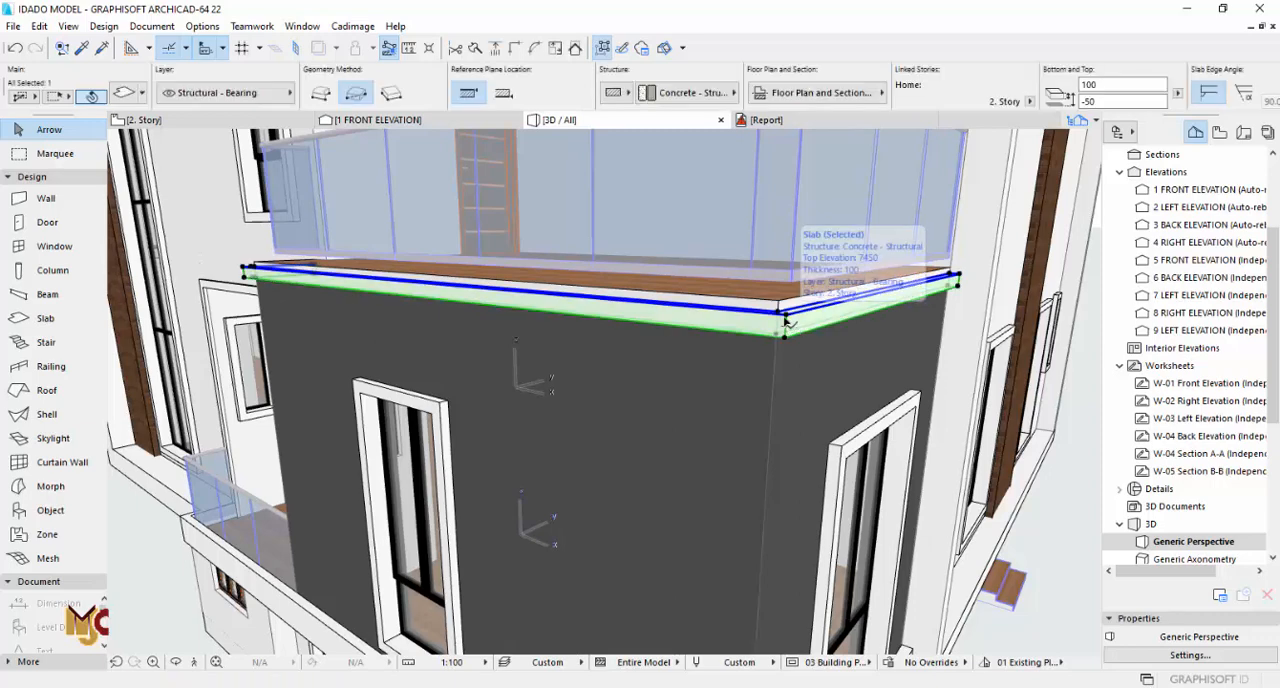
{"action": "key", "text": "Escape"}
{"action": "left_click", "coordinate": [788, 322]}
{"action": "left_click", "coordinate": [786, 320]}
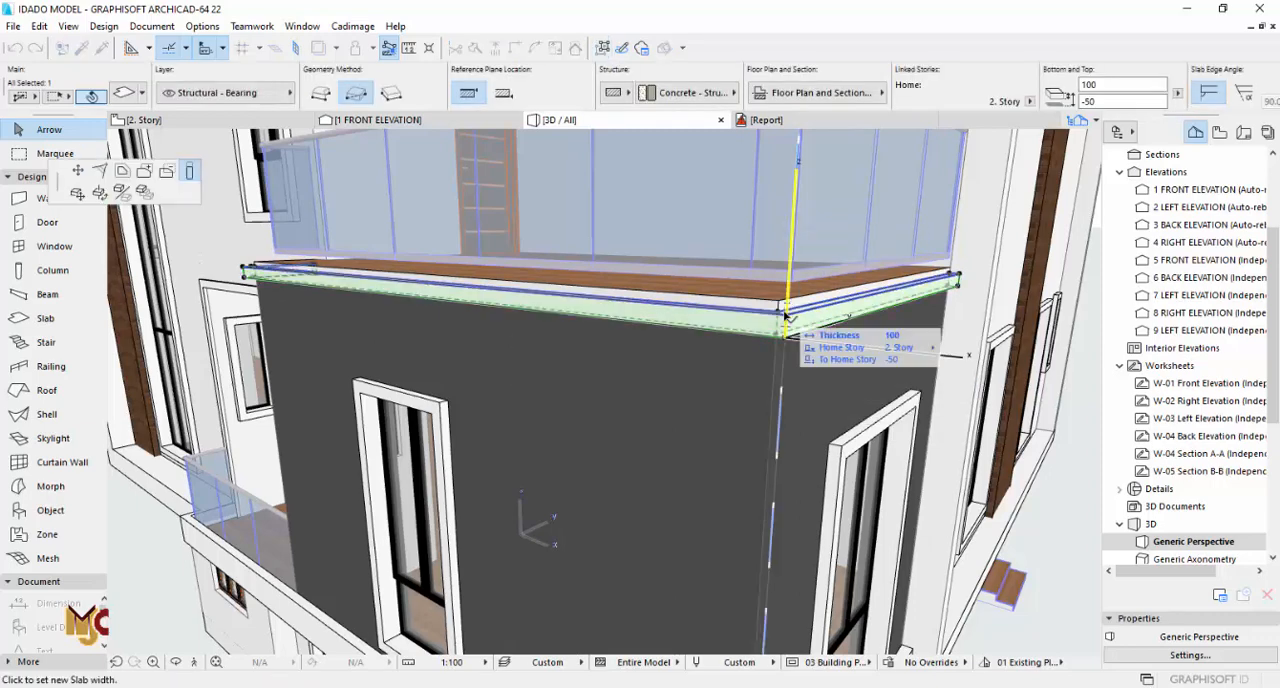
{"action": "left_click", "coordinate": [785, 303]}
{"action": "key", "text": "Escape"}
Step: Review the terrace corner in 3D and compare the slab edge overhang with the elevation drawing
{"action": "left_click_drag", "start_coordinate": [829, 346], "coordinate": [980, 361]}
{"action": "scroll", "coordinate": [729, 365], "scroll_direction": "down", "scroll_amount": 5}
{"action": "left_click_drag", "start_coordinate": [879, 359], "coordinate": [617, 358]}
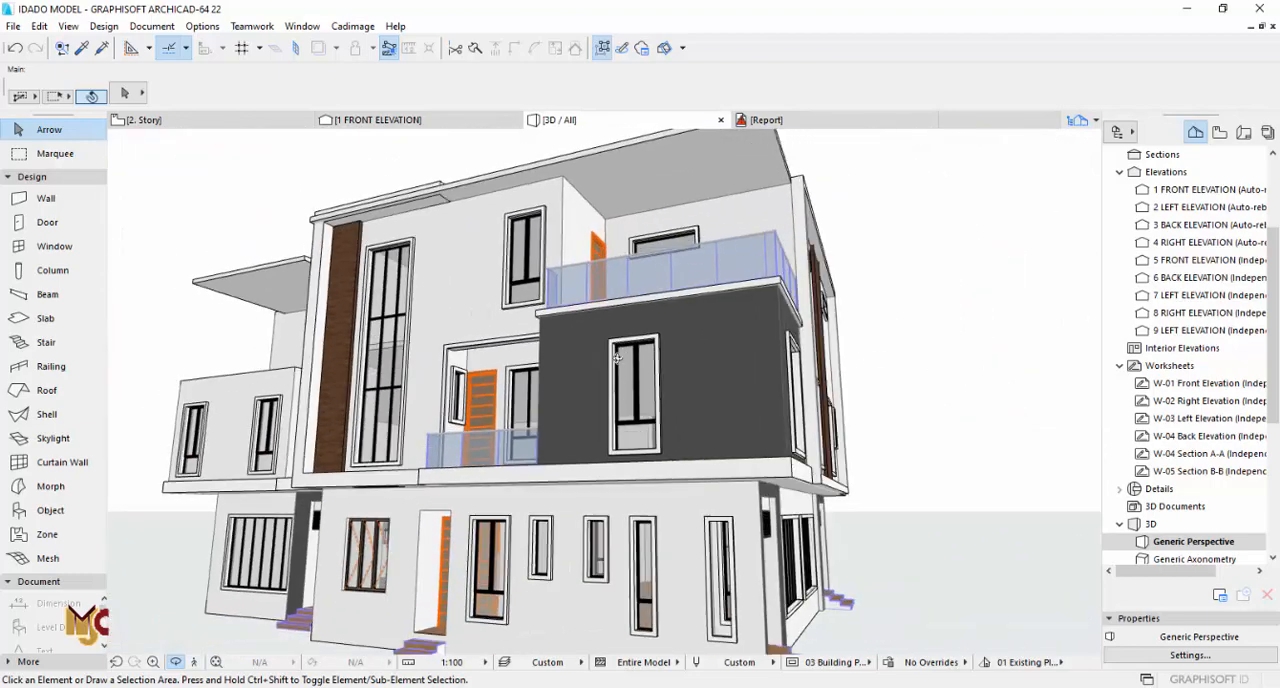
{"action": "middle_click_drag", "start_coordinate": [617, 358], "coordinate": [621, 361], "text": "shift"}
{"action": "key", "text": "F2"}
{"action": "scroll", "coordinate": [684, 323], "scroll_direction": "down", "scroll_amount": 5}
{"action": "middle_click_drag", "start_coordinate": [691, 480], "coordinate": [672, 273]}
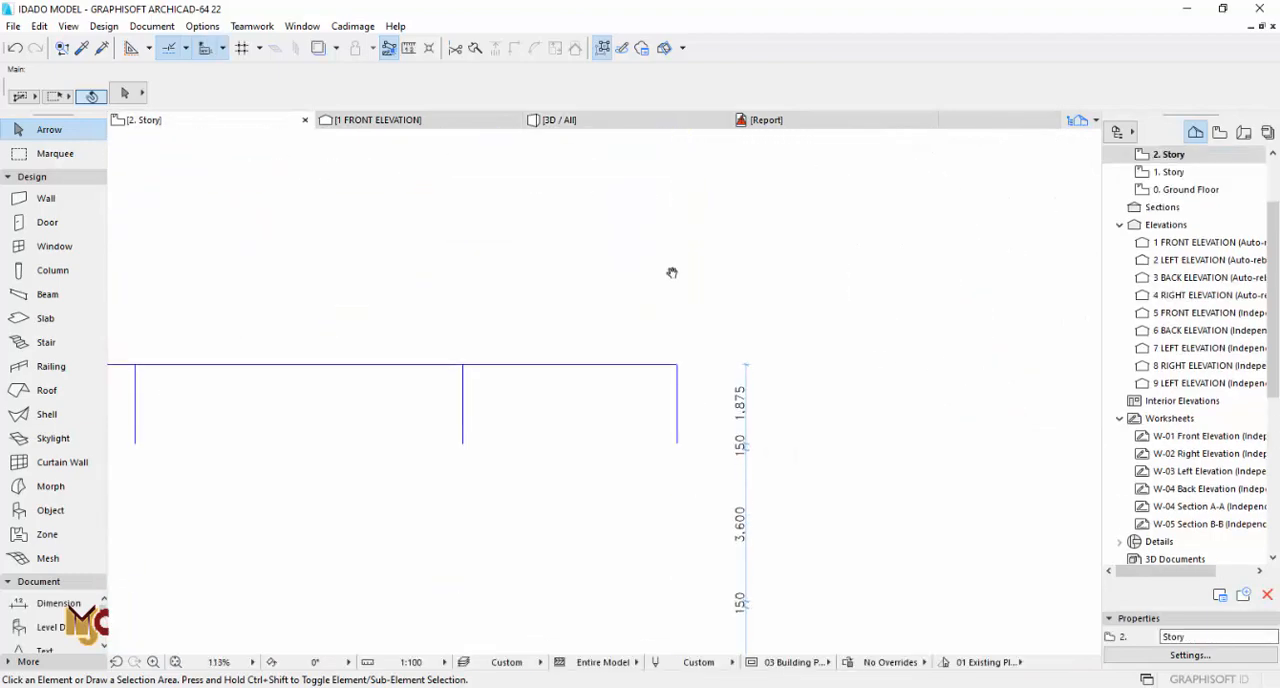
{"action": "scroll", "coordinate": [680, 605], "scroll_direction": "up", "scroll_amount": 10}
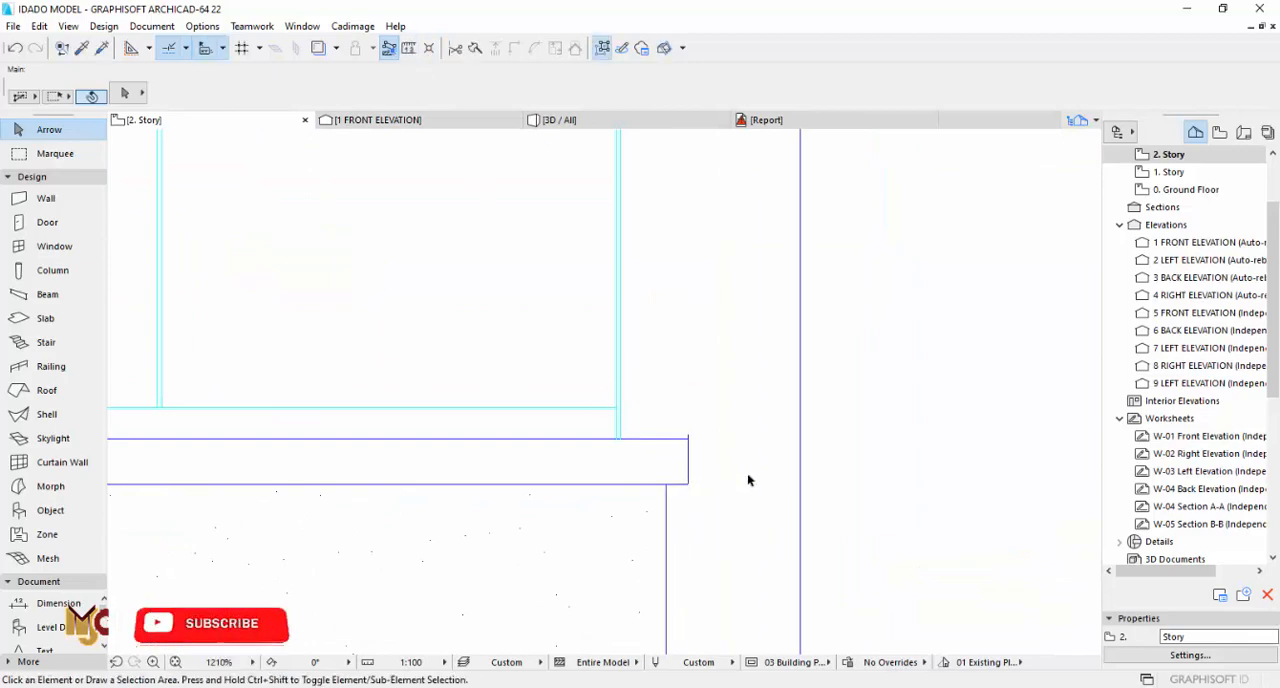
Step: Offset both left outer edges of the terrace edge strip inward by 25 mm
{"action": "scroll", "coordinate": [750, 470], "scroll_direction": "down", "scroll_amount": 10}
{"action": "middle_click_drag", "start_coordinate": [631, 371], "coordinate": [632, 550]}
{"action": "scroll", "coordinate": [556, 228], "scroll_direction": "up", "scroll_amount": 4}
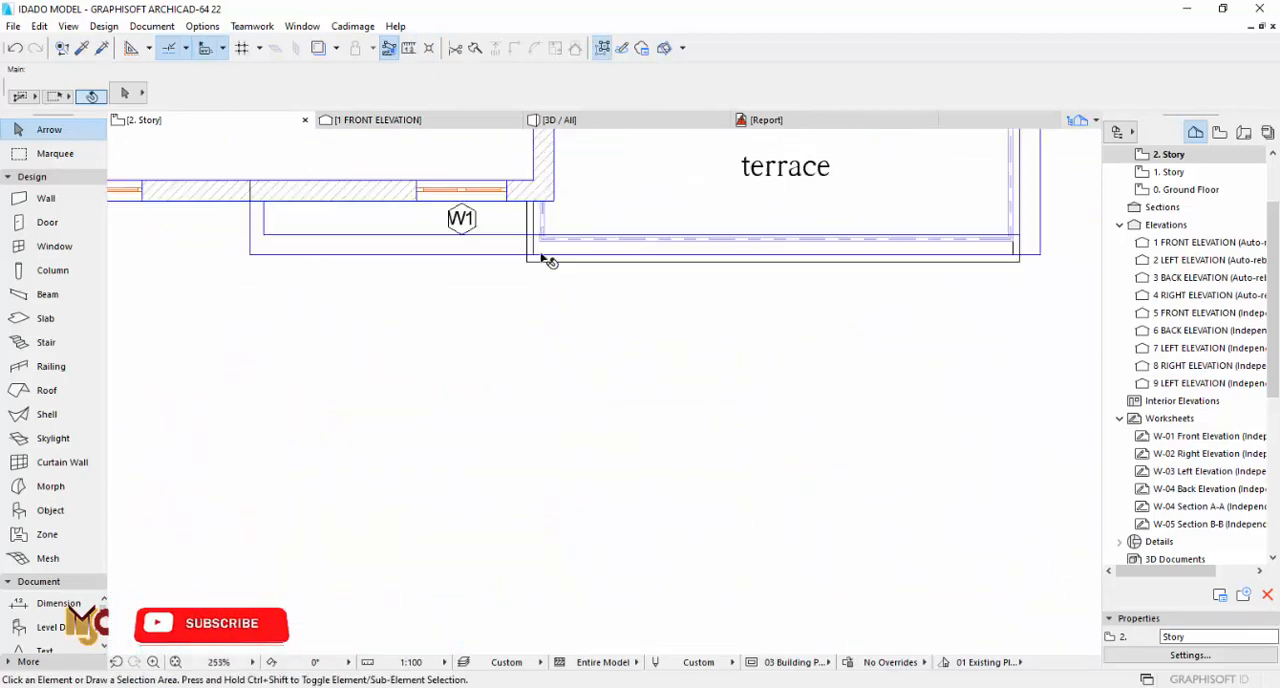
{"action": "scroll", "coordinate": [541, 257], "scroll_direction": "up", "scroll_amount": 5}
{"action": "left_click", "coordinate": [514, 266]}
{"action": "left_click", "coordinate": [514, 266]}
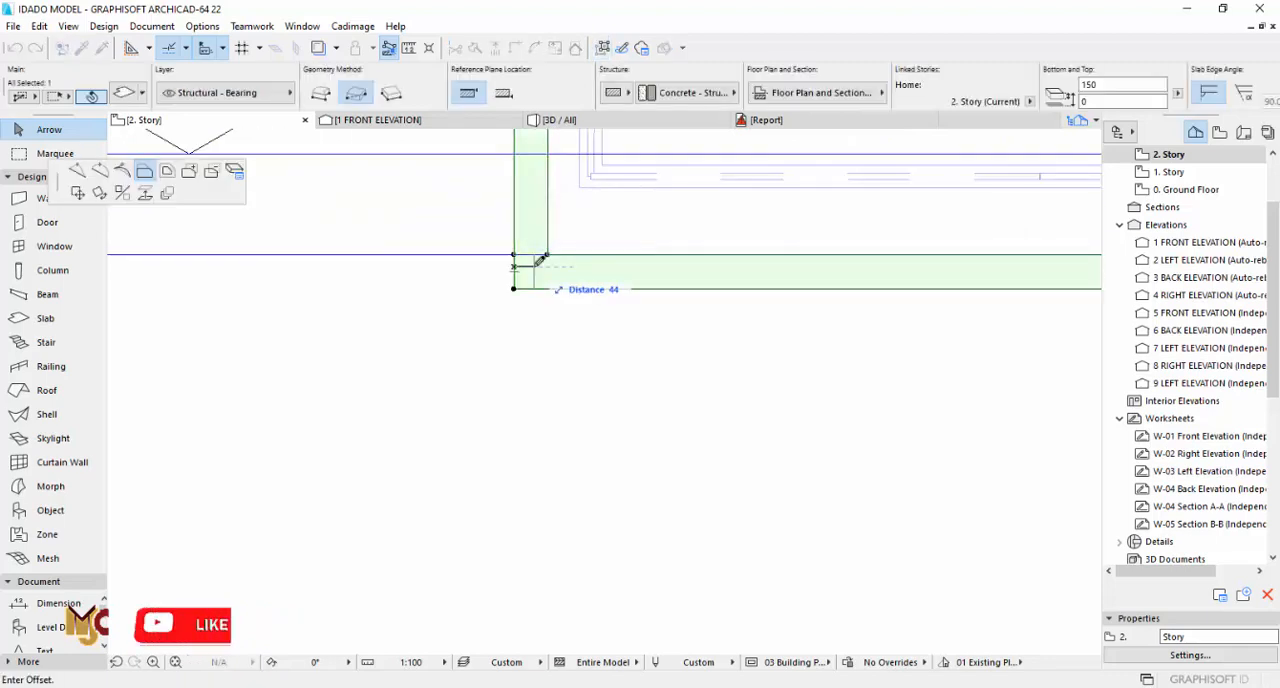
{"action": "type", "text": "25"}
{"action": "key", "text": "Return"}
{"action": "left_click", "coordinate": [514, 226]}
{"action": "type", "text": "25"}
{"action": "key", "text": "Return"}
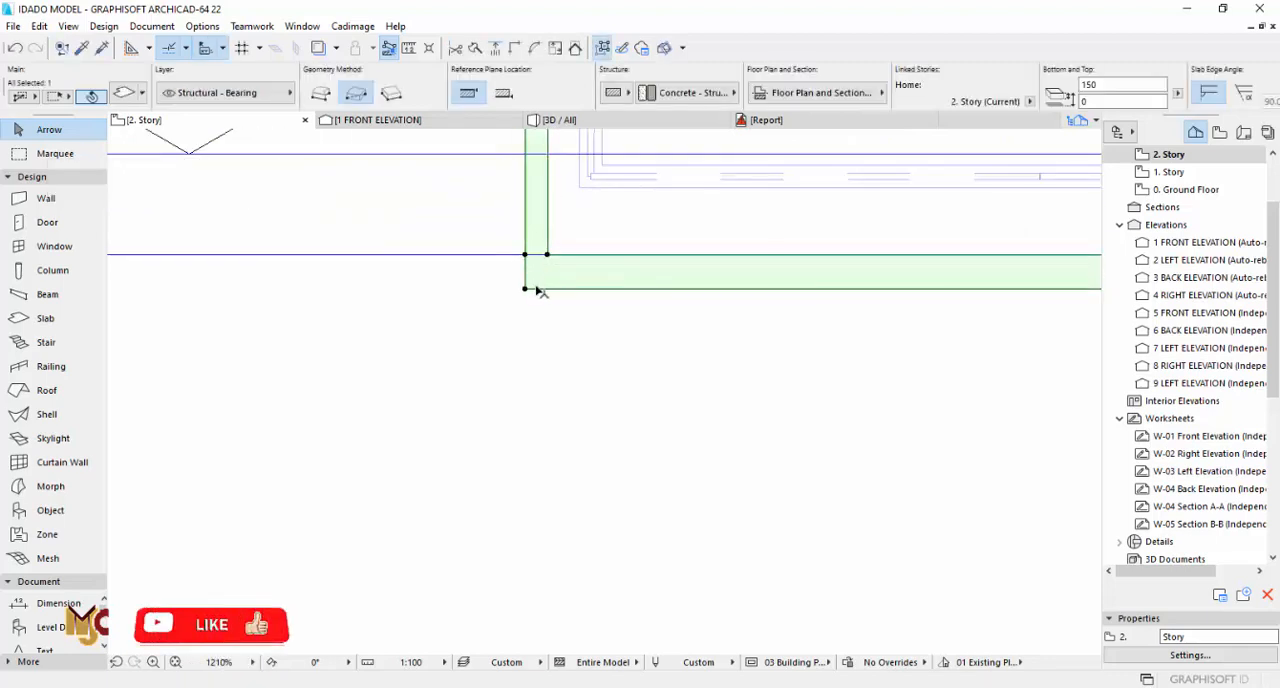
Step: Offset the front and right outer edges of the terrace edge strip inward by 25 mm
{"action": "left_click", "coordinate": [536, 289]}
{"action": "key", "text": "Return"}
{"action": "scroll", "coordinate": [430, 328], "scroll_direction": "down", "scroll_amount": 9}
{"action": "middle_click_drag", "start_coordinate": [755, 315], "coordinate": [749, 380]}
{"action": "scroll", "coordinate": [740, 381], "scroll_direction": "up", "scroll_amount": 9}
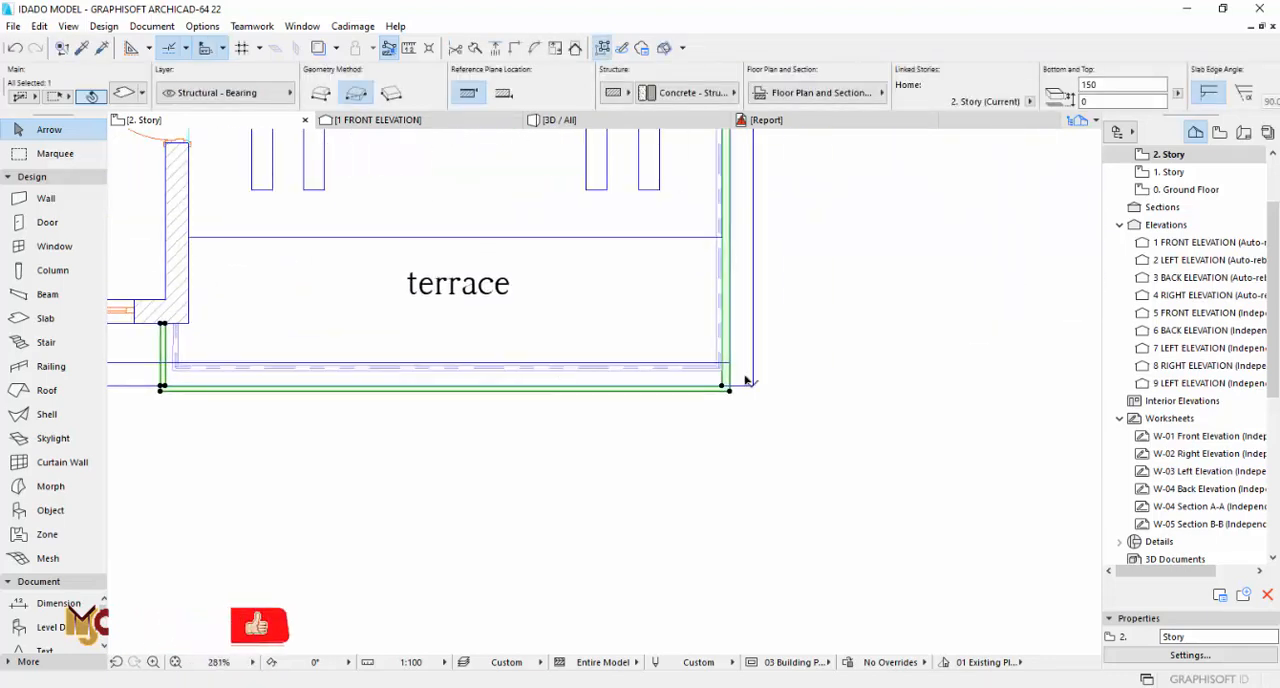
{"action": "left_click", "coordinate": [656, 356]}
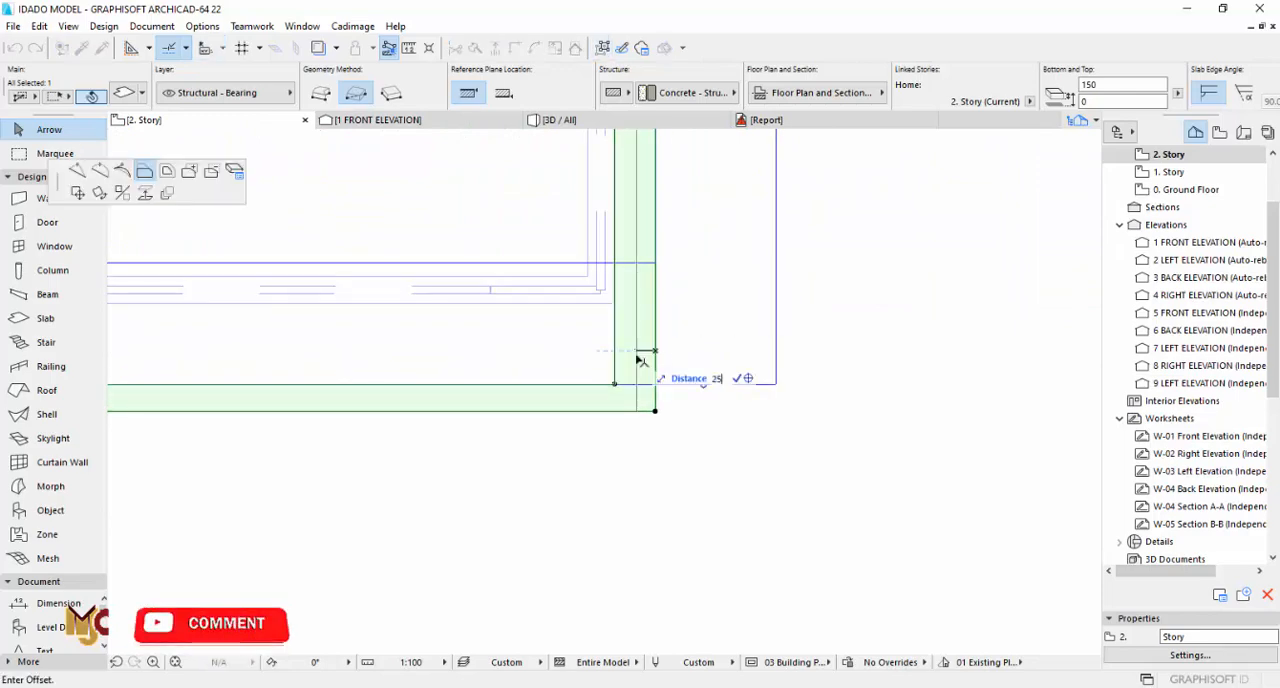
{"action": "type", "text": "25"}
{"action": "key", "text": "Return"}
Step: Override the surfaces of the wall beside the family lounge balcony with Paint - Dark Gray
{"action": "key", "text": "F3"}
{"action": "middle_click_drag", "start_coordinate": [767, 351], "coordinate": [887, 349], "text": "shift"}
{"action": "scroll", "coordinate": [887, 349], "scroll_direction": "up", "scroll_amount": 3}
{"action": "scroll", "coordinate": [773, 343], "scroll_direction": "up", "scroll_amount": 5}
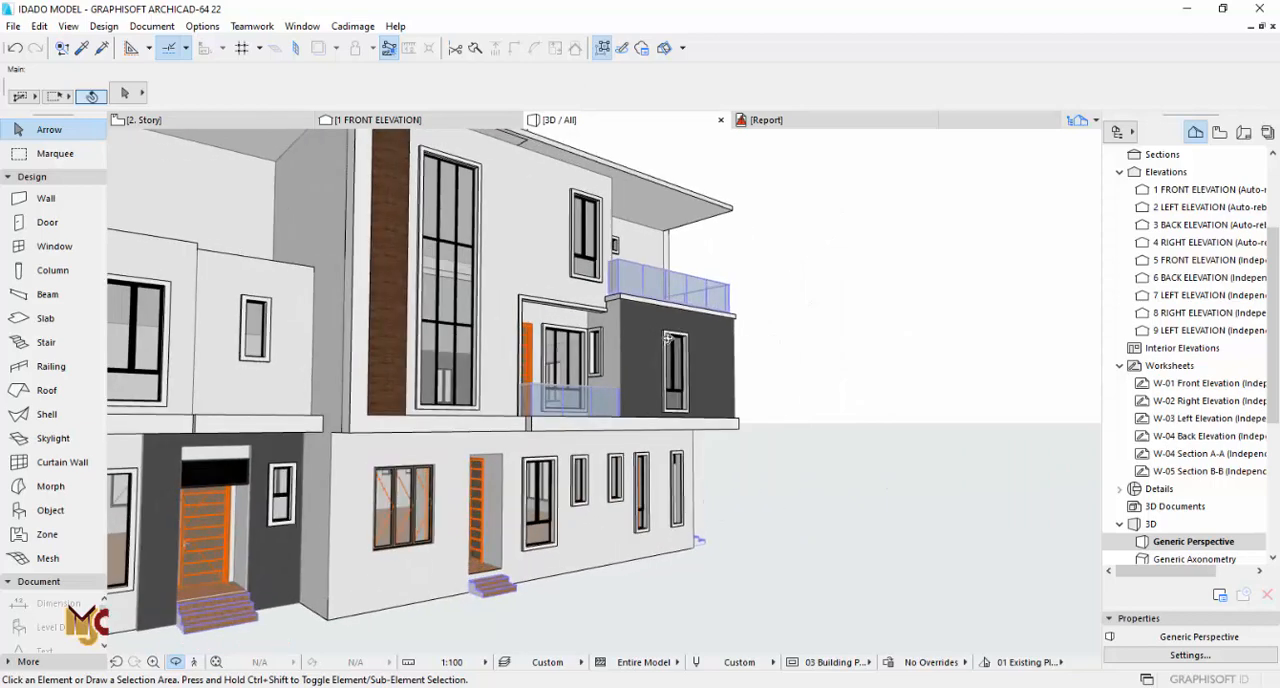
{"action": "scroll", "coordinate": [645, 343], "scroll_direction": "up", "scroll_amount": 3}
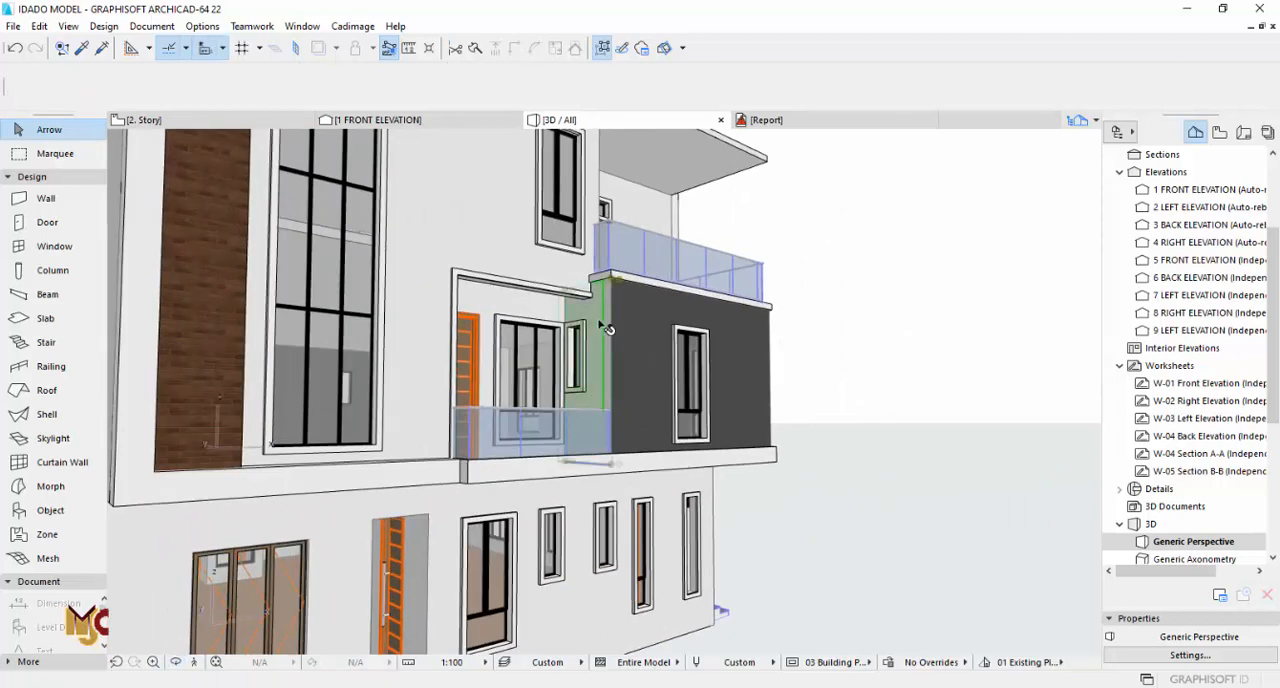
{"action": "left_click", "coordinate": [605, 328]}
{"action": "left_click", "coordinate": [128, 94]}
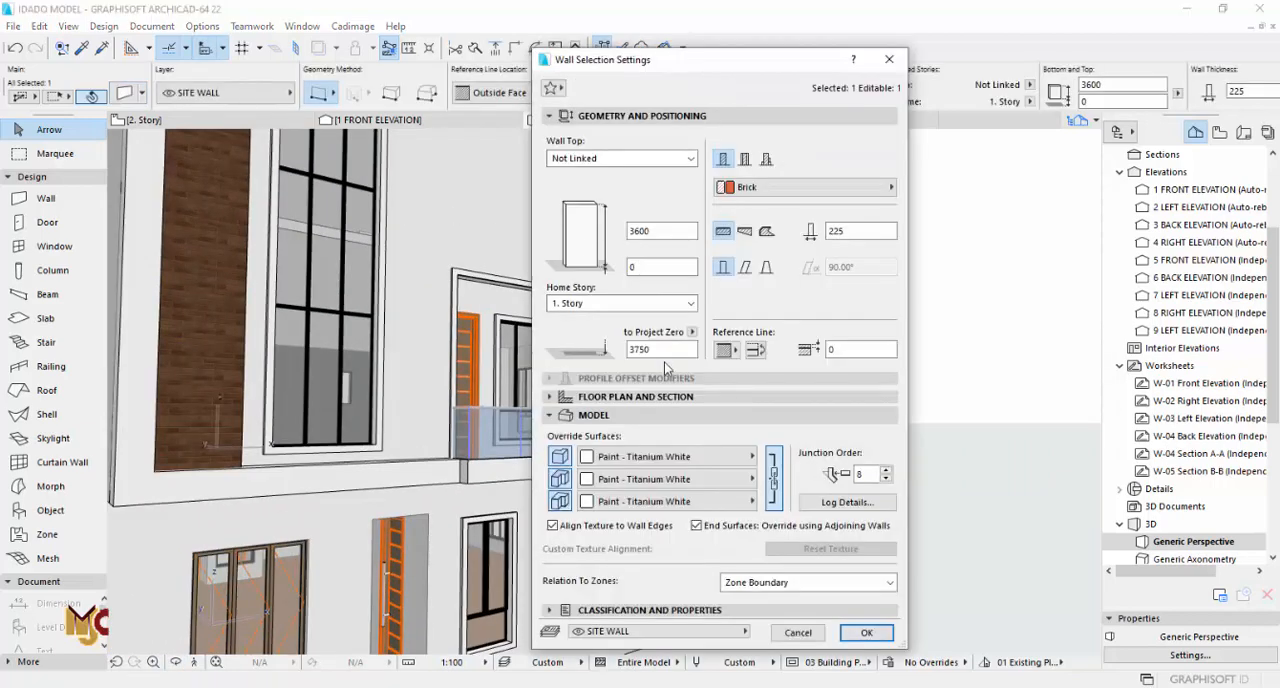
{"action": "left_click", "coordinate": [654, 459]}
{"action": "left_click", "coordinate": [424, 187]}
{"action": "left_click", "coordinate": [630, 458]}
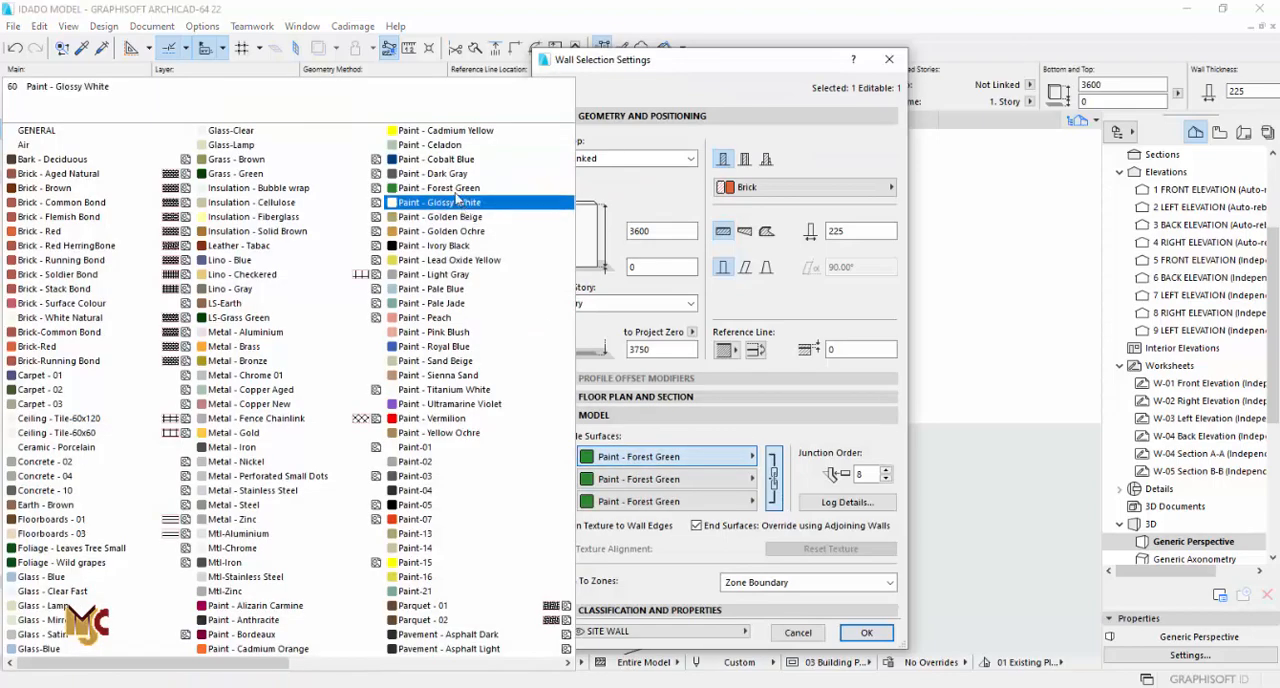
{"action": "left_click", "coordinate": [440, 176]}
{"action": "left_click", "coordinate": [866, 632]}
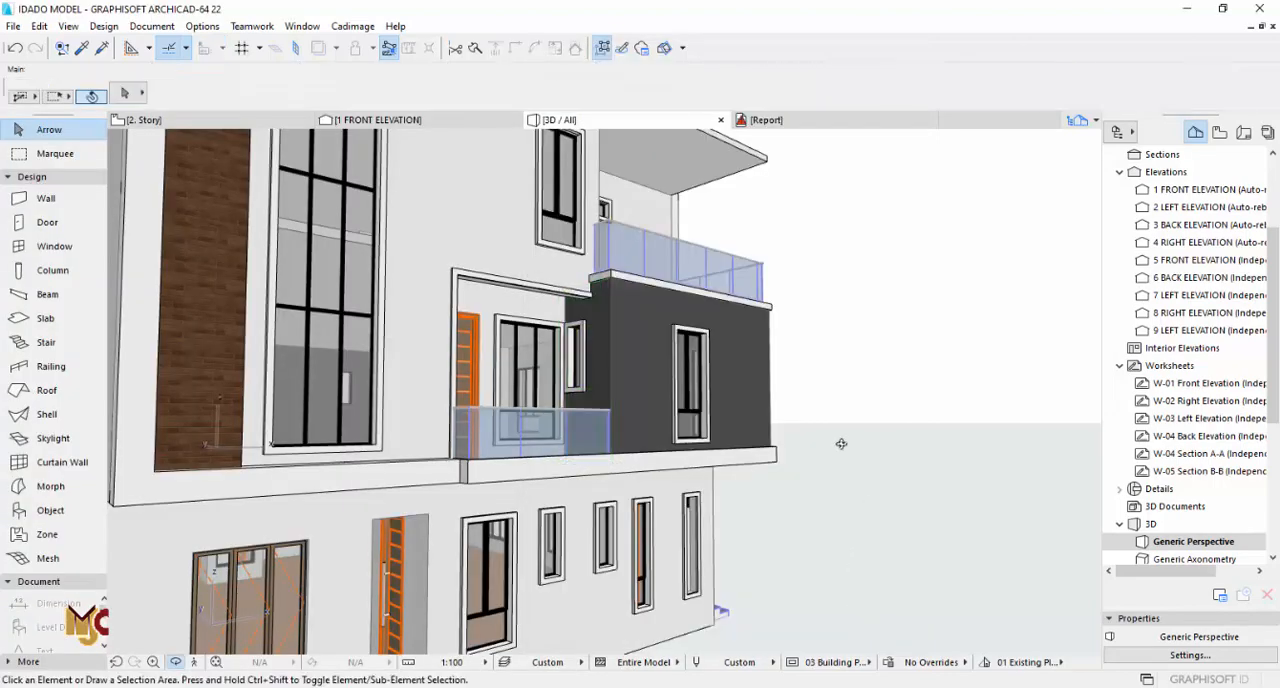
Step: Review the building in 3D, then examine the roof above the terrace on the elevation and second-story plan
{"action": "left_click_drag", "start_coordinate": [738, 395], "coordinate": [680, 437]}
{"action": "scroll", "coordinate": [769, 437], "scroll_direction": "down", "scroll_amount": 5}
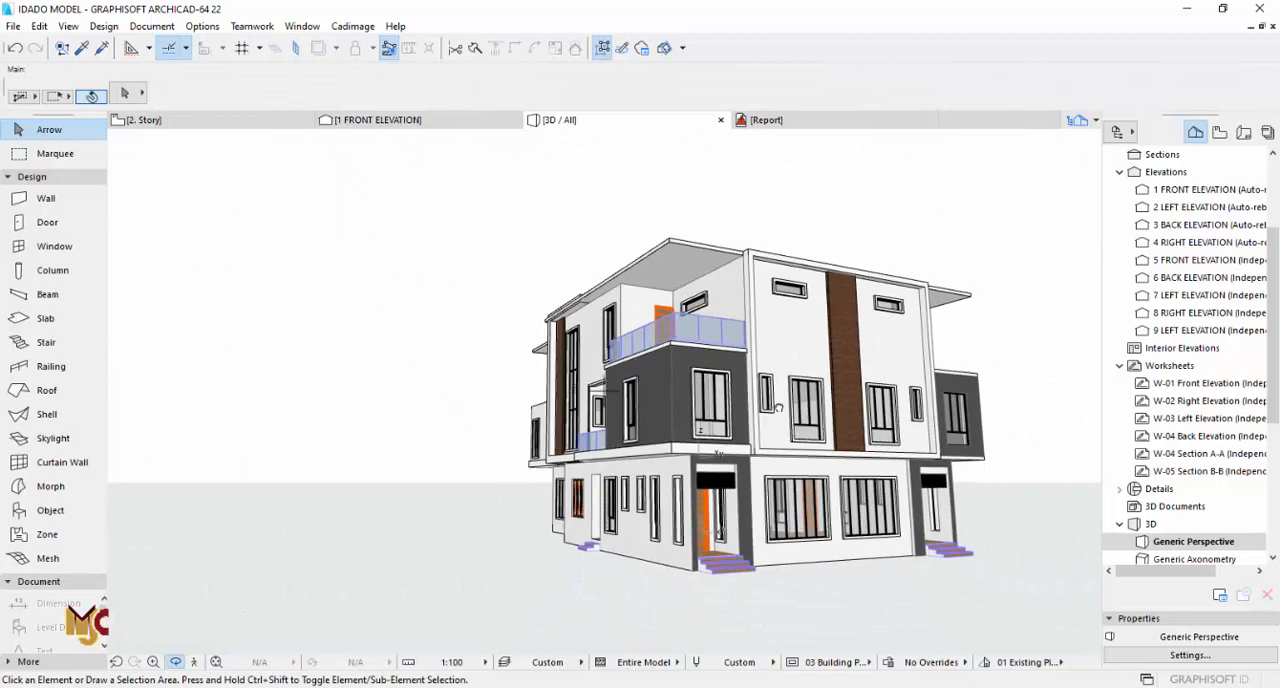
{"action": "middle_click_drag", "start_coordinate": [779, 408], "coordinate": [759, 400]}
{"action": "key", "text": "F2"}
{"action": "scroll", "coordinate": [723, 382], "scroll_direction": "down", "scroll_amount": 5}
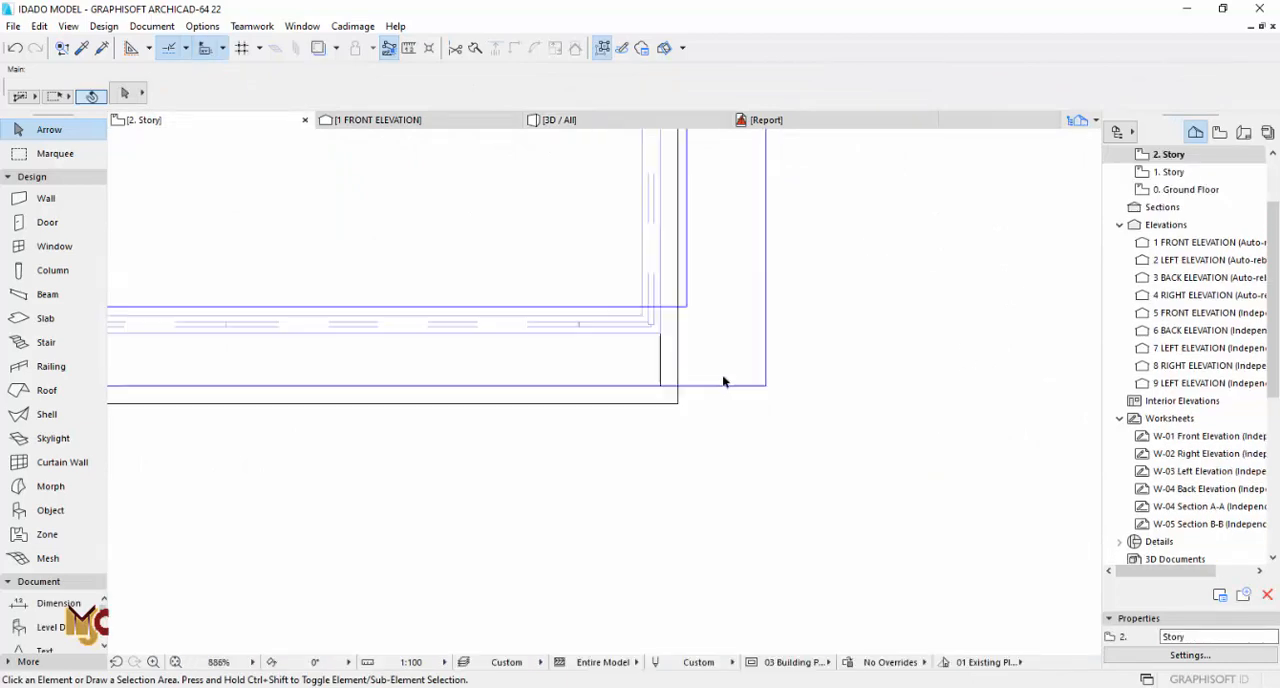
{"action": "middle_click_drag", "start_coordinate": [700, 464], "coordinate": [697, 363]}
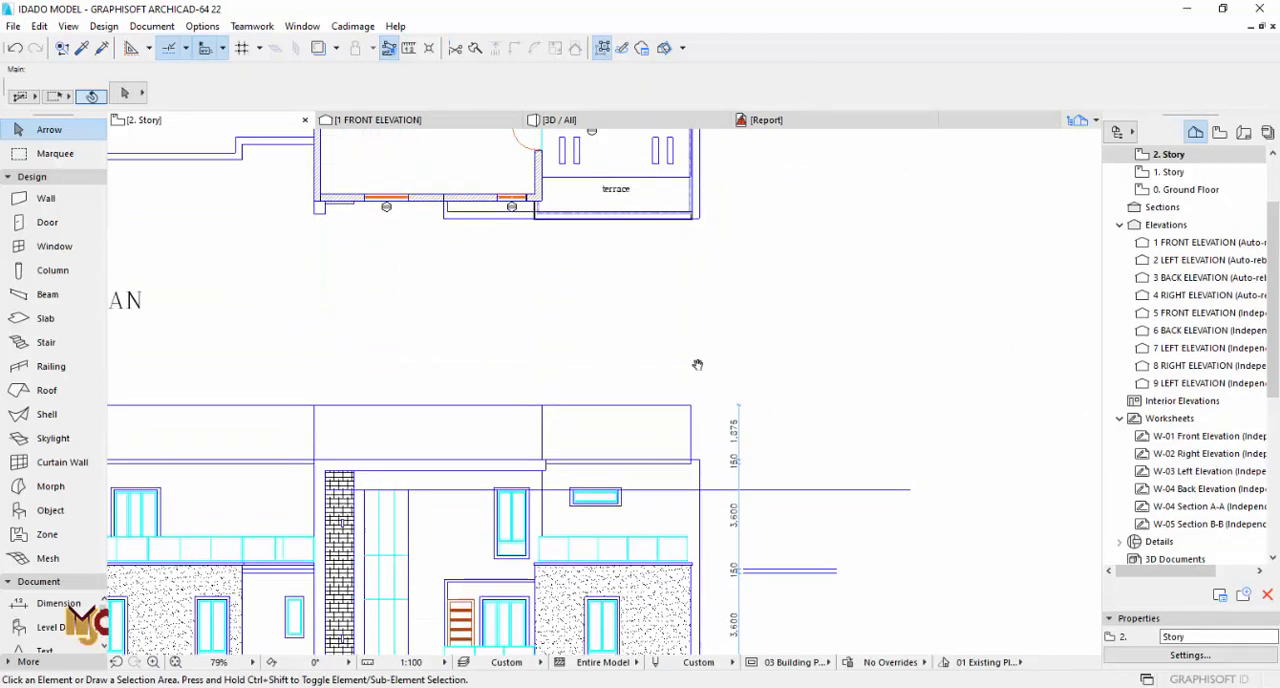
{"action": "scroll", "coordinate": [682, 363], "scroll_direction": "up", "scroll_amount": 5}
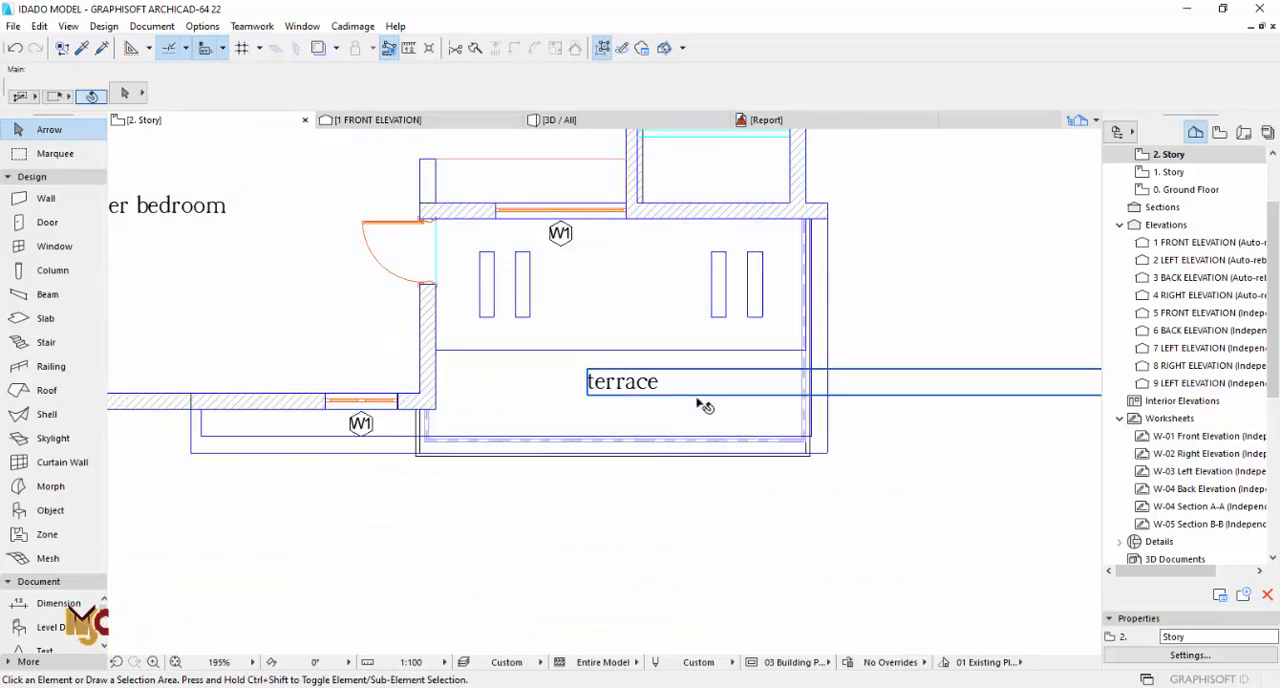
{"action": "middle_click_drag", "start_coordinate": [714, 400], "coordinate": [704, 486]}
{"action": "scroll", "coordinate": [1193, 200], "scroll_direction": "up", "scroll_amount": 1}
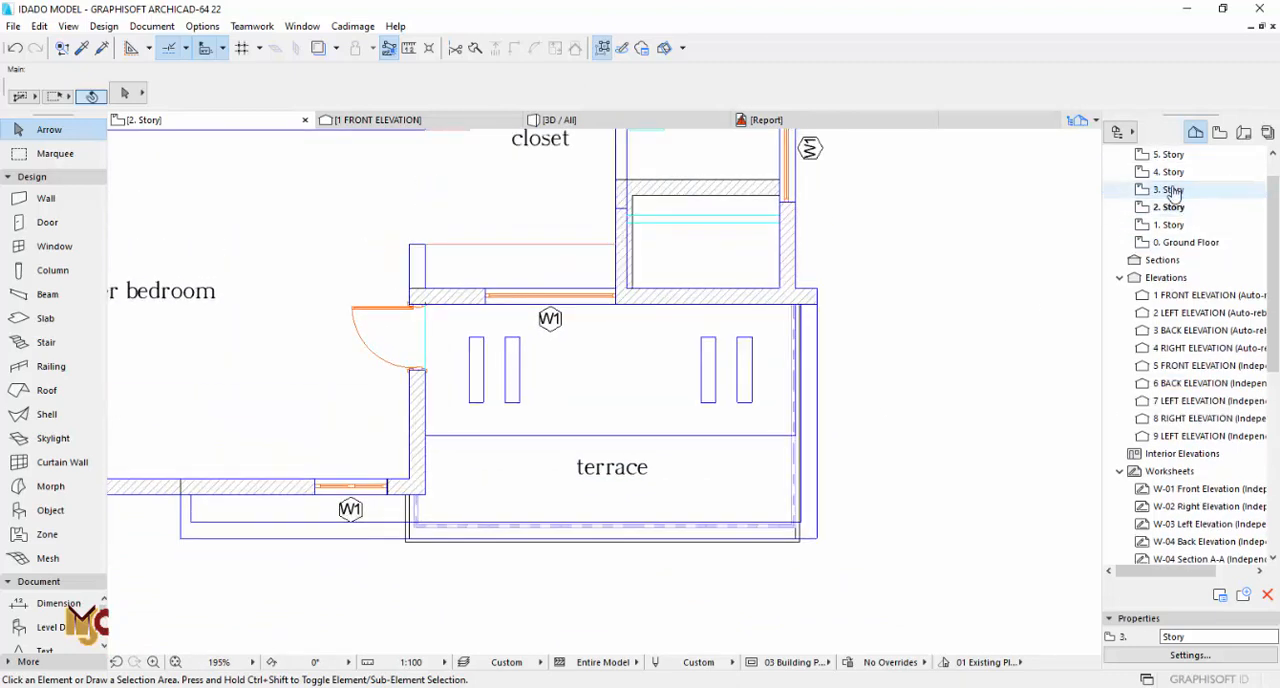
Step: On the third story, cut the part over the terrace out of the roof slab, up to the bedroom wall corner
{"action": "double_click", "coordinate": [1170, 190]}
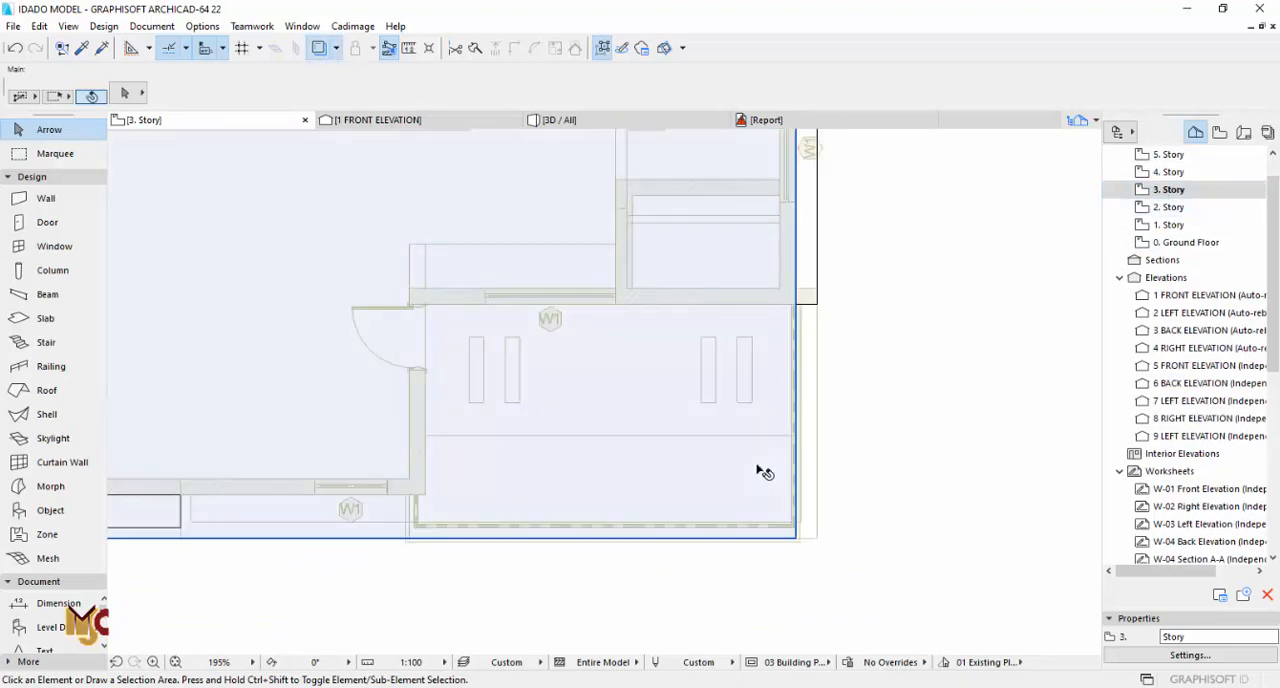
{"action": "left_click", "coordinate": [764, 471]}
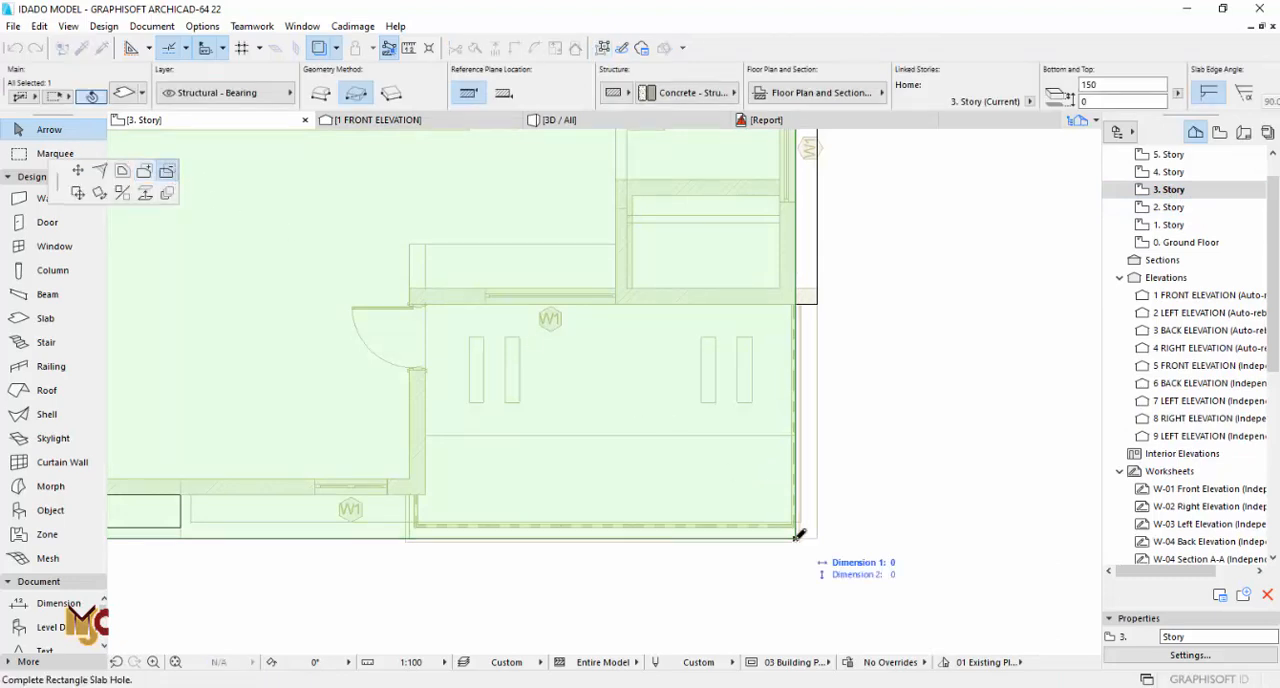
{"action": "scroll", "coordinate": [417, 337], "scroll_direction": "up", "scroll_amount": 4}
{"action": "left_click", "coordinate": [433, 268]}
{"action": "left_click", "coordinate": [456, 304]}
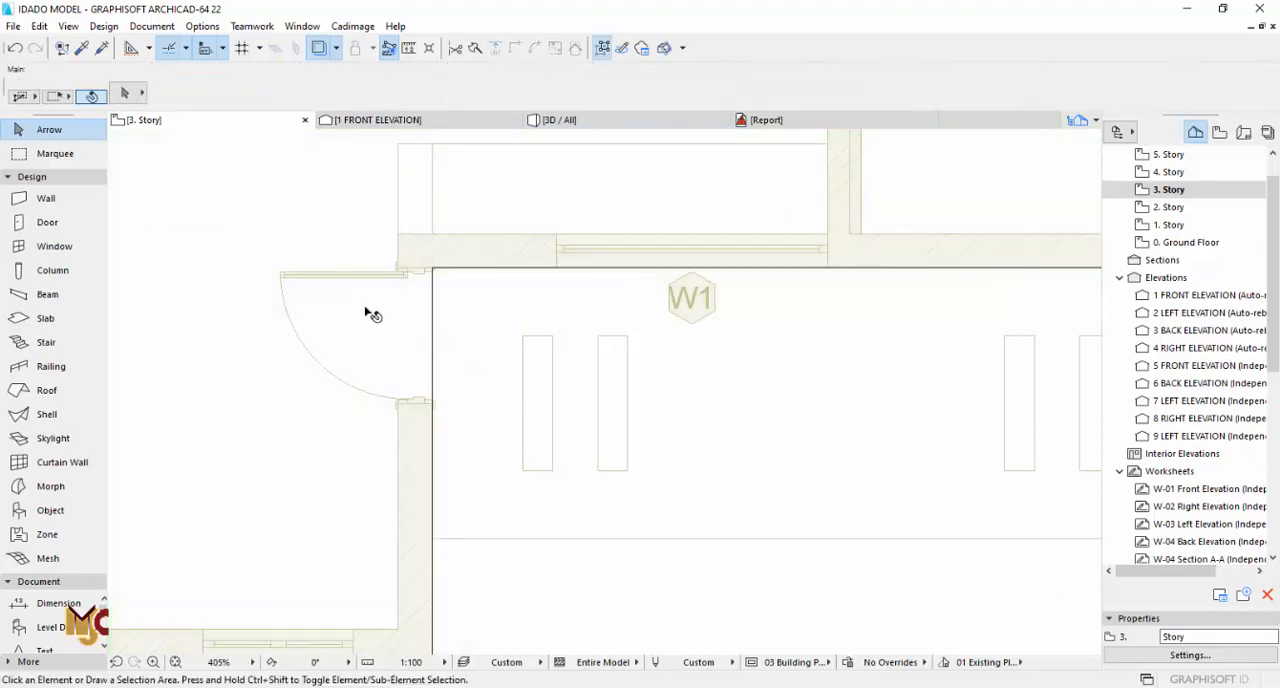
Step: Draw a rectangular slab over the upper half of the terrace, from the bedroom wall to the outer edge
{"action": "scroll", "coordinate": [345, 306], "scroll_direction": "down", "scroll_amount": 3}
{"action": "left_click", "coordinate": [398, 441], "text": "alt"}
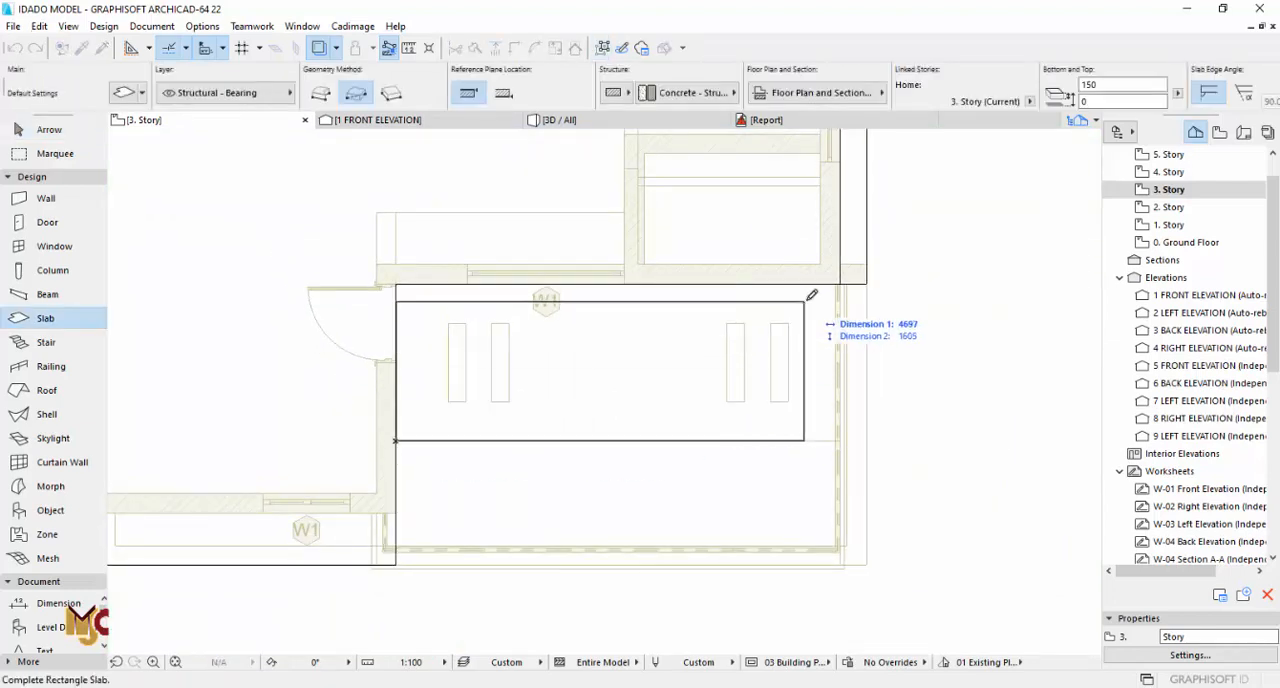
{"action": "scroll", "coordinate": [812, 295], "scroll_direction": "up", "scroll_amount": 3}
{"action": "key", "text": "Escape"}
{"action": "scroll", "coordinate": [747, 391], "scroll_direction": "down", "scroll_amount": 4}
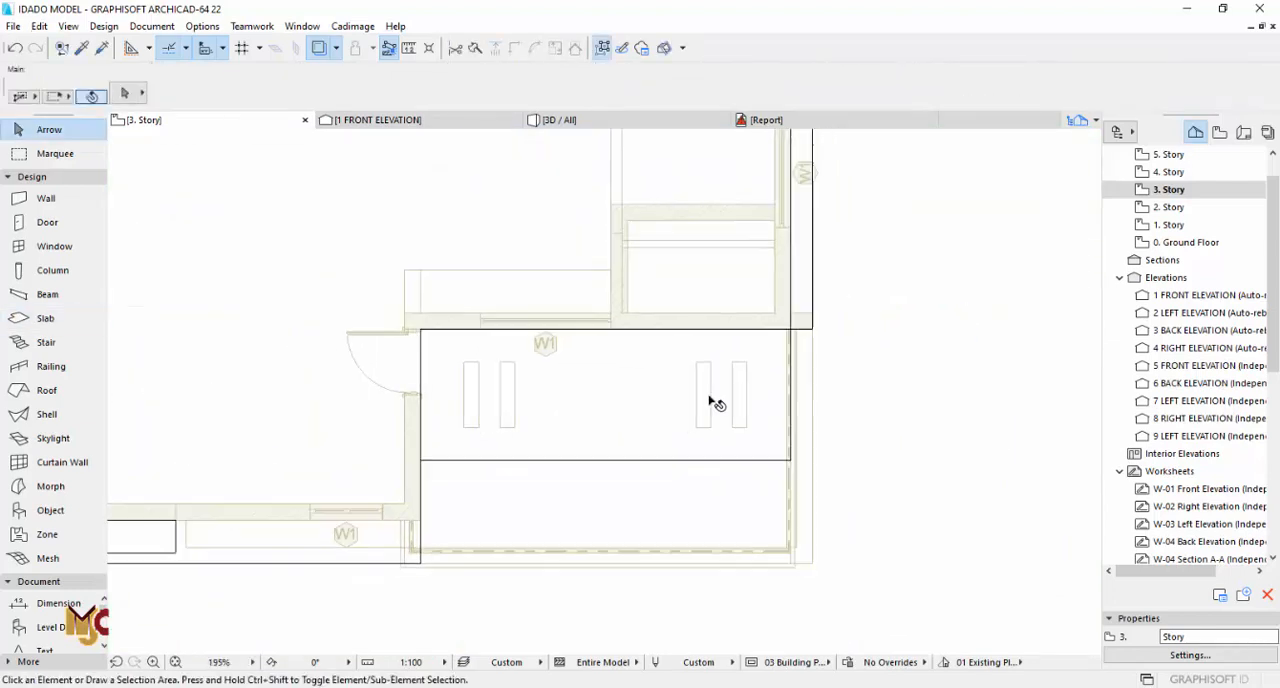
Step: Cut the four narrow rectangular openings outlined on the plan out of the new slab over the terrace
{"action": "left_click", "coordinate": [578, 450]}
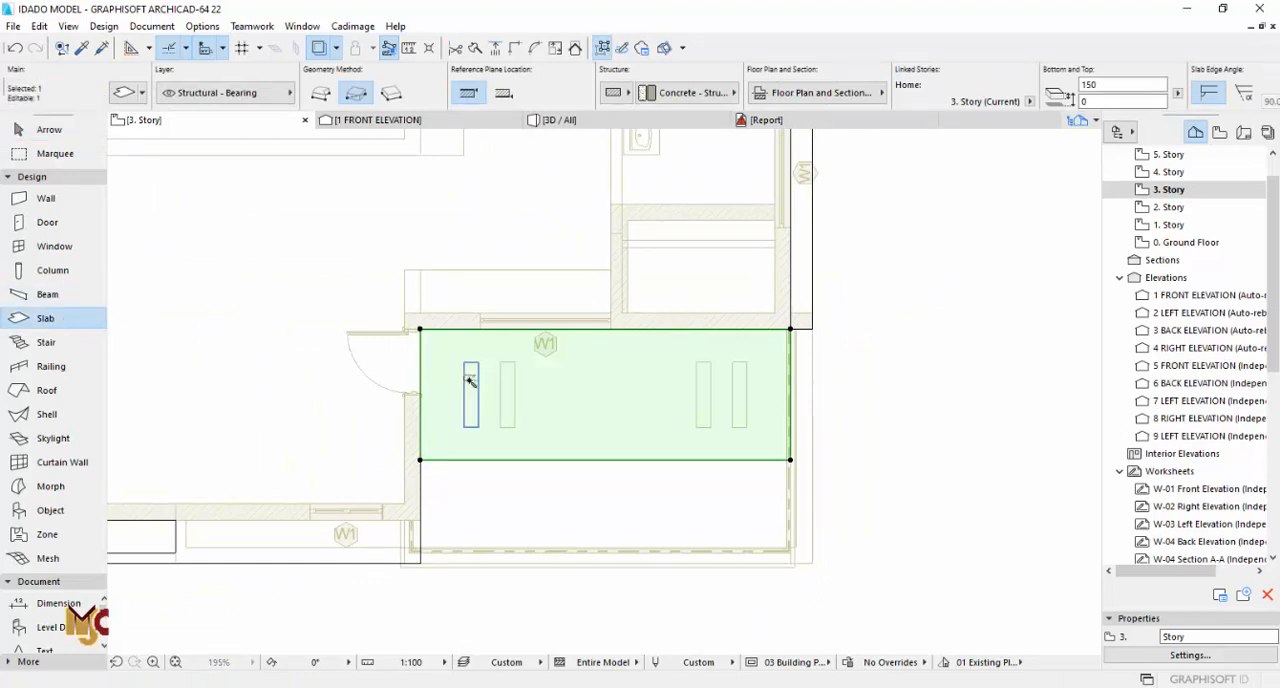
{"action": "scroll", "coordinate": [500, 392], "scroll_direction": "up", "scroll_amount": 3}
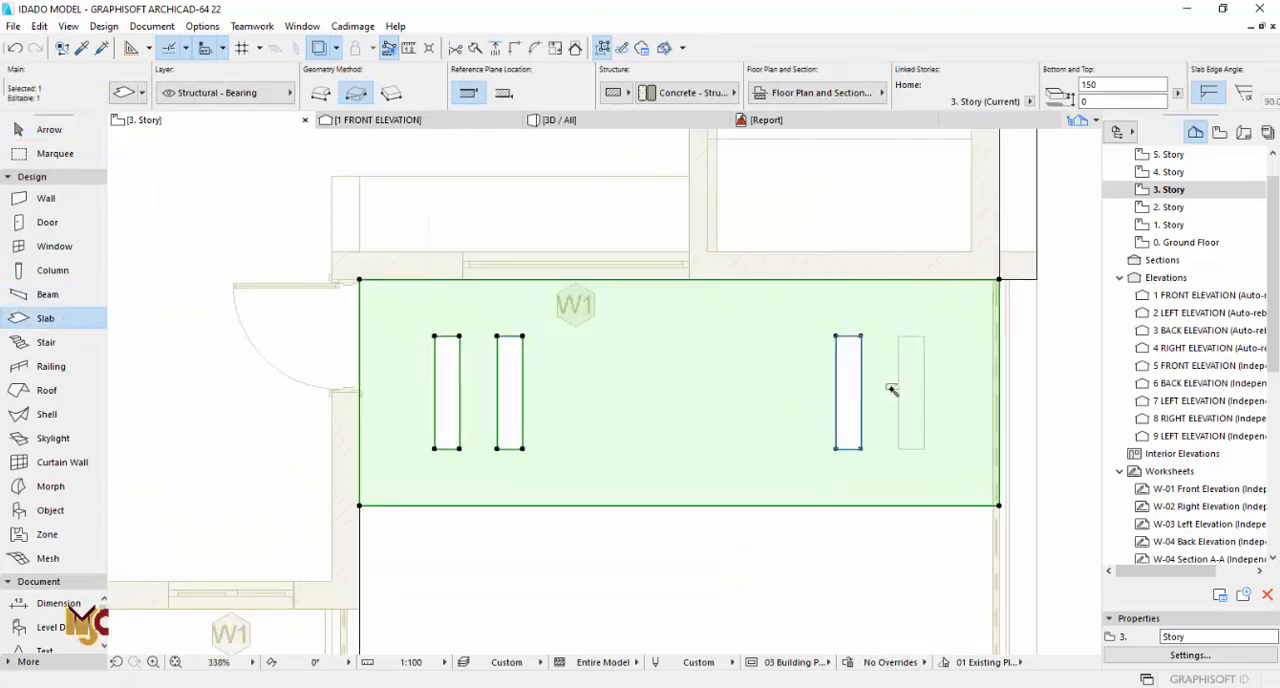
{"action": "key", "text": "Escape"}
Step: Review the building in 3D, examining the roof openings and how the terrace railing sits on the slab edge
{"action": "key", "text": "F3"}
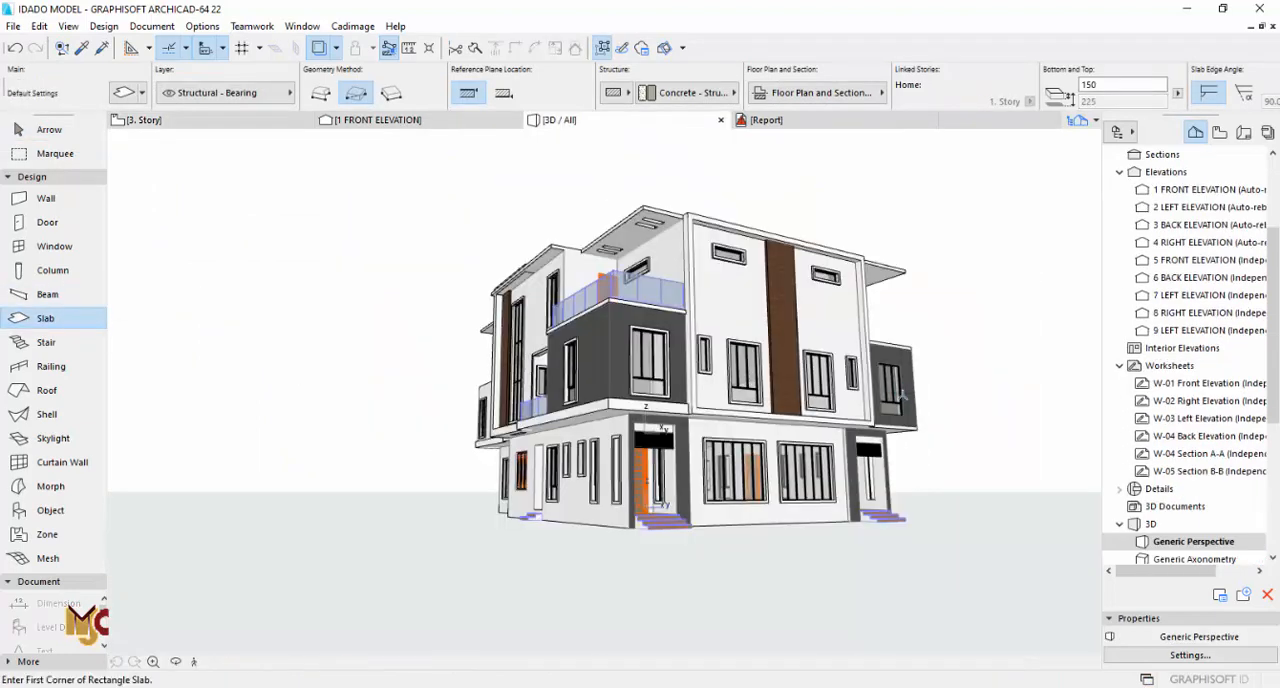
{"action": "scroll", "coordinate": [640, 249], "scroll_direction": "up", "scroll_amount": 2}
{"action": "key", "text": "Escape"}
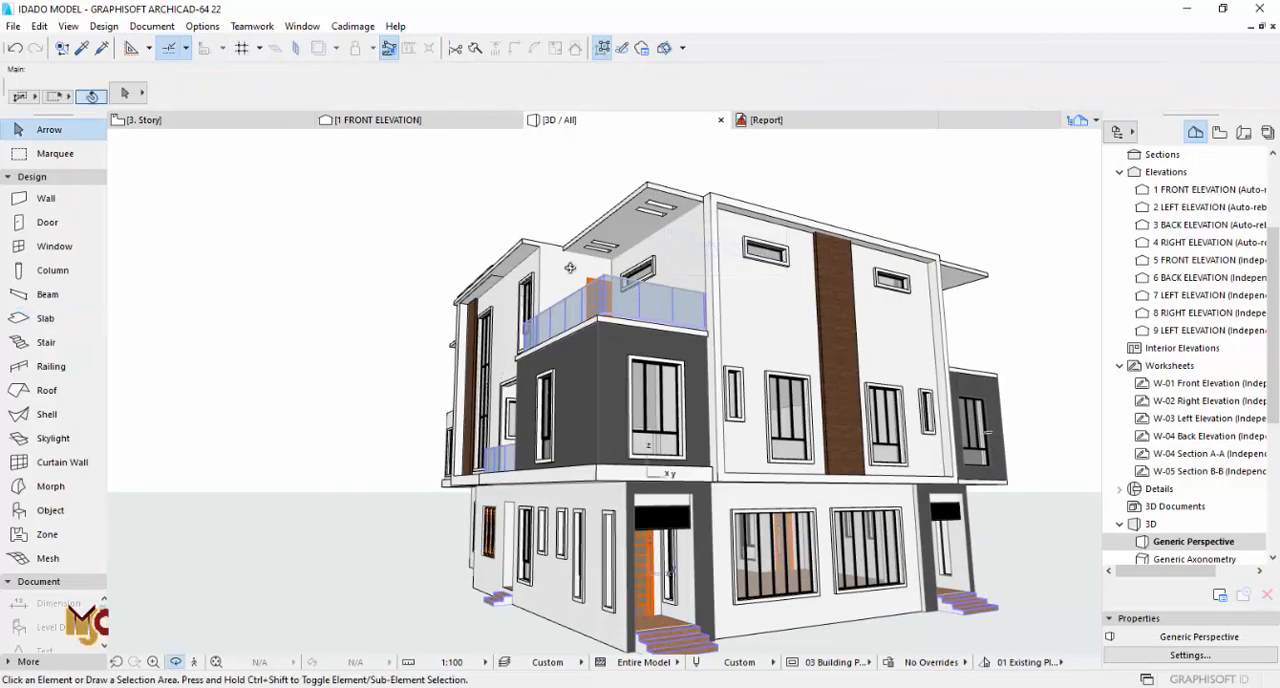
{"action": "middle_click_drag", "start_coordinate": [570, 268], "coordinate": [699, 295], "text": "shift"}
{"action": "middle_click_drag", "start_coordinate": [604, 392], "coordinate": [543, 391]}
{"action": "scroll", "coordinate": [588, 335], "scroll_direction": "up", "scroll_amount": 3}
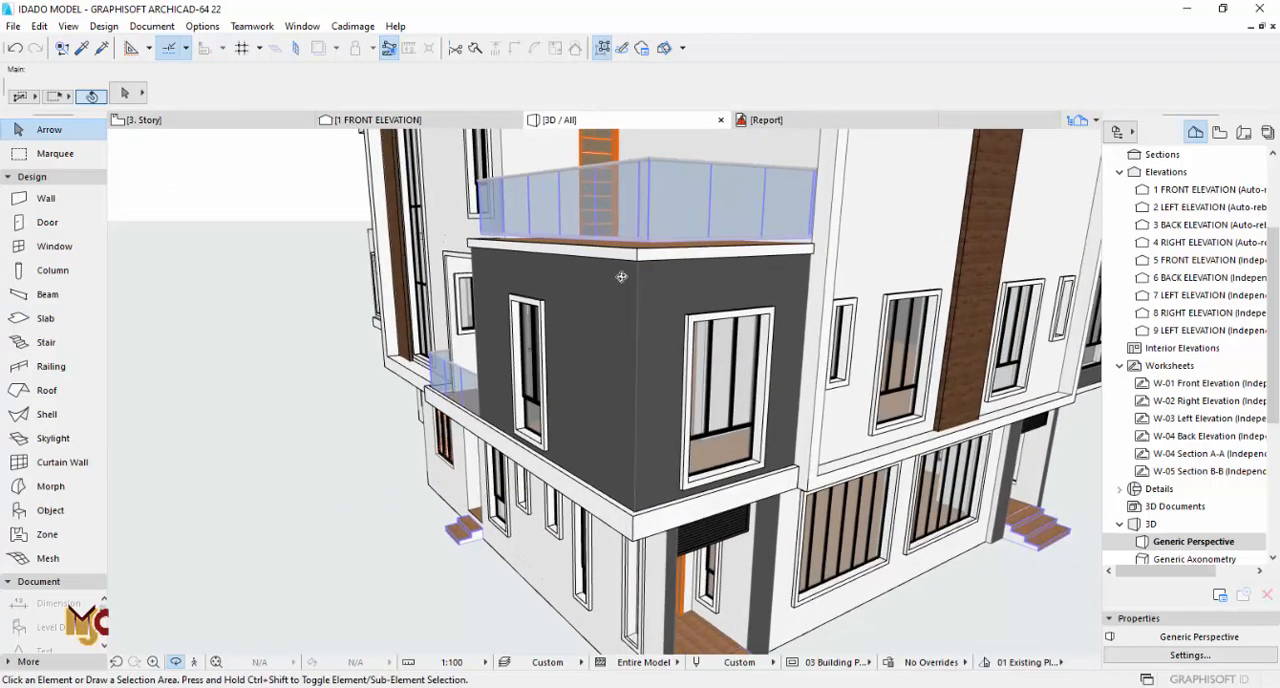
{"action": "left_click", "coordinate": [655, 218]}
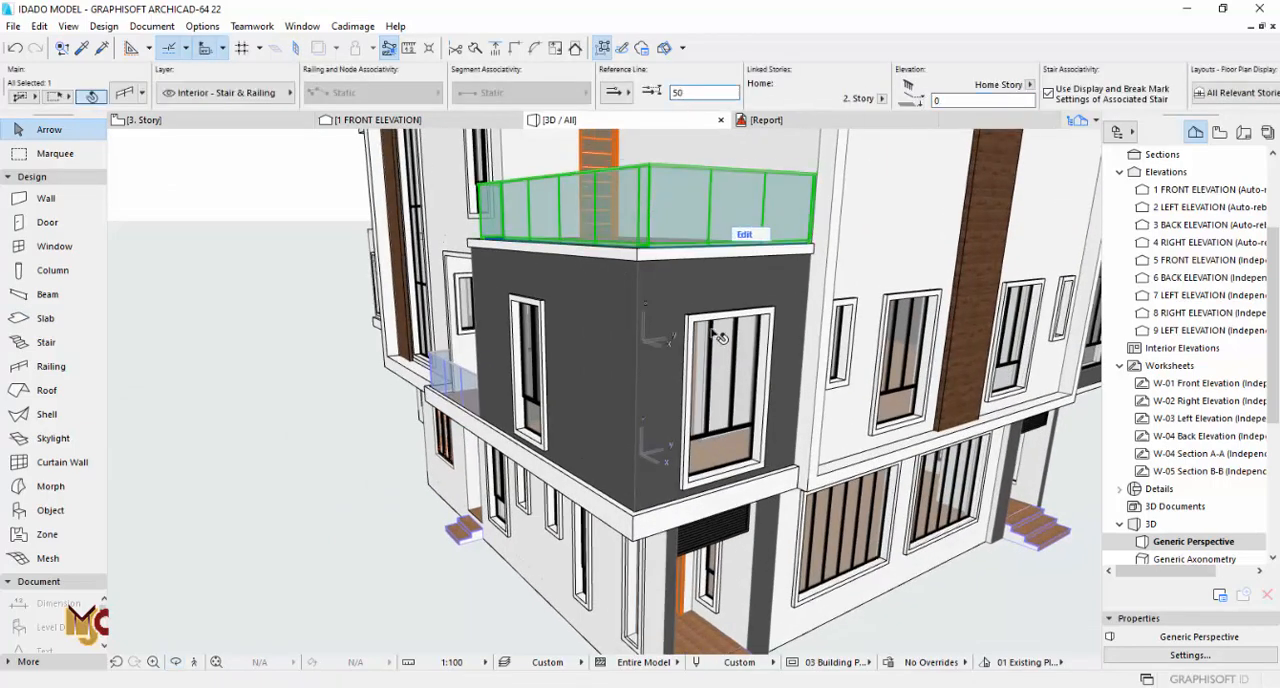
{"action": "key", "text": "Escape"}
{"action": "middle_click_drag", "start_coordinate": [552, 245], "coordinate": [669, 281], "text": "shift"}
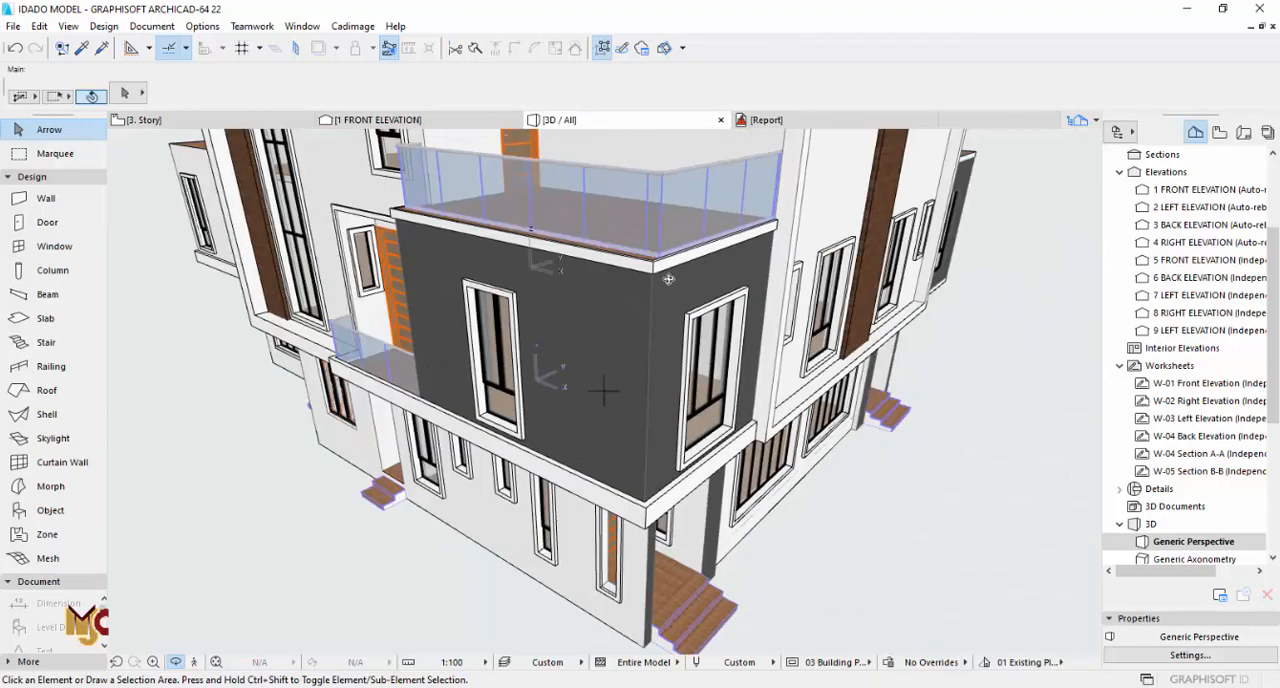
Step: On the second story, move the terrace railing outward so its outer side lines up with the outer wall face below
{"action": "key", "text": "F2"}
{"action": "scroll", "coordinate": [676, 286], "scroll_direction": "down", "scroll_amount": 5}
{"action": "key", "text": "ctrl+Down"}
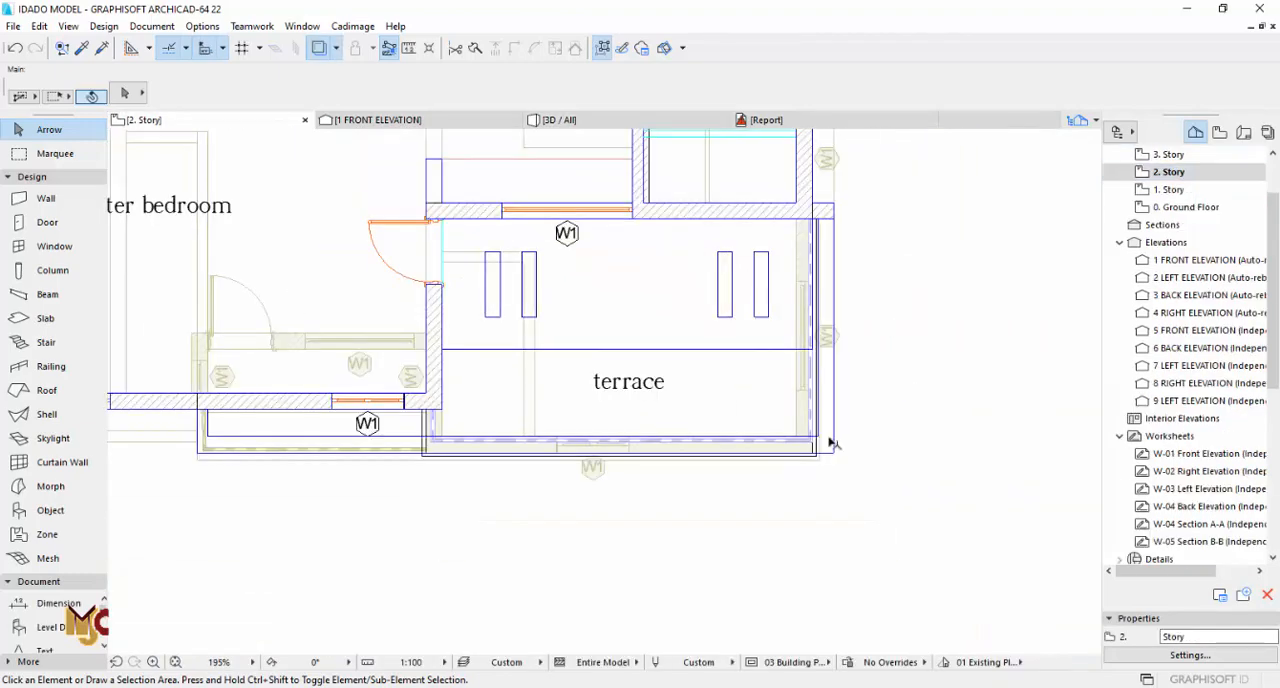
{"action": "scroll", "coordinate": [826, 435], "scroll_direction": "up", "scroll_amount": 5}
{"action": "left_click", "coordinate": [815, 430]}
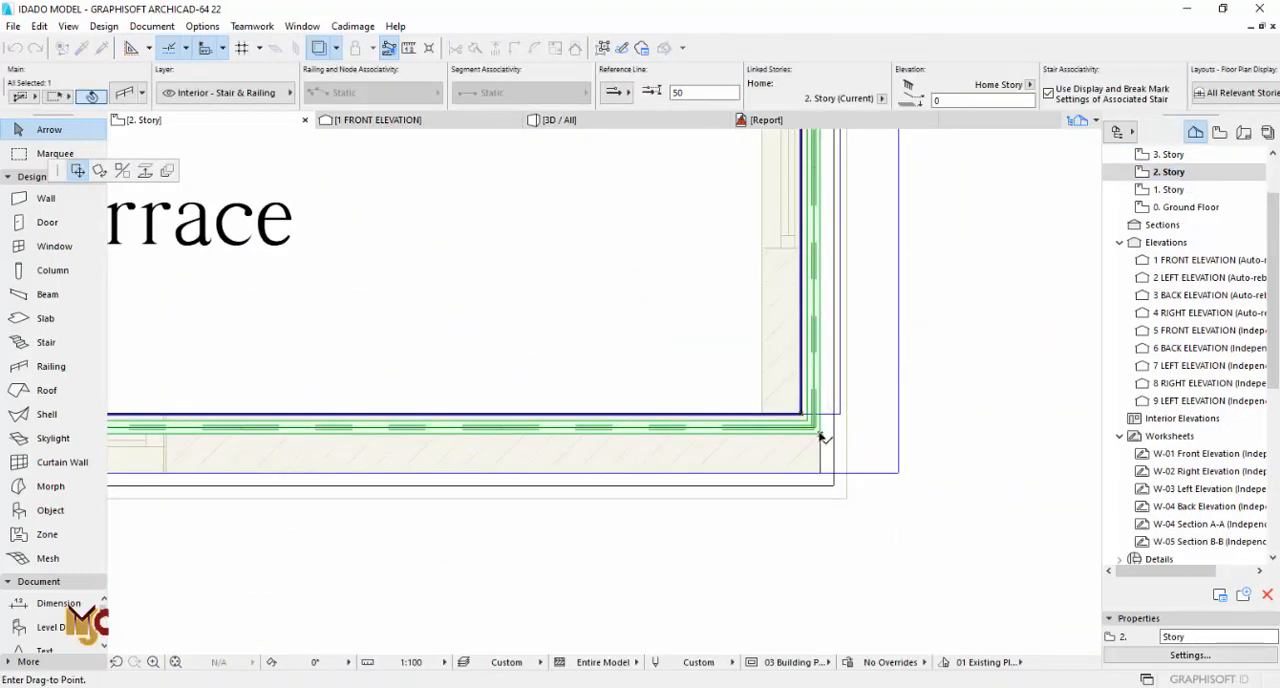
{"action": "scroll", "coordinate": [806, 418], "scroll_direction": "down", "scroll_amount": 2}
{"action": "scroll", "coordinate": [806, 418], "scroll_direction": "up", "scroll_amount": 1}
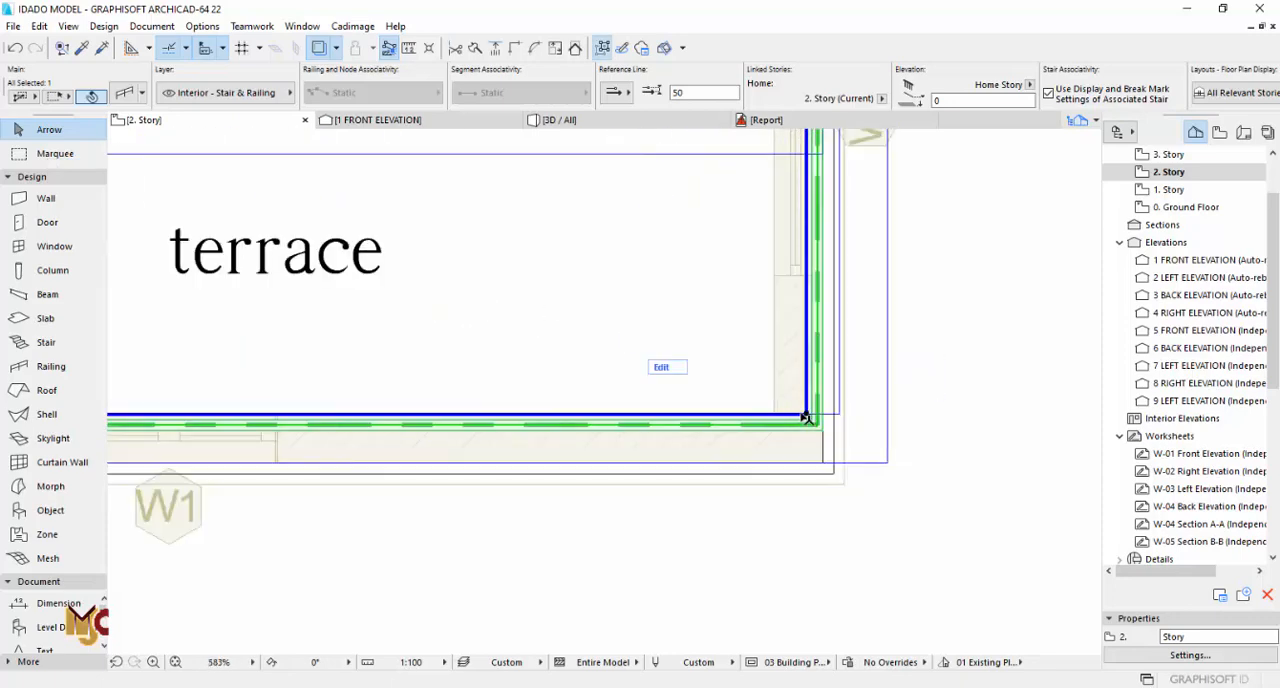
{"action": "left_click", "coordinate": [808, 456]}
{"action": "scroll", "coordinate": [797, 449], "scroll_direction": "down", "scroll_amount": 4}
Step: Stretch the end of the railing's long side run until it meets the face of the building wall
{"action": "middle_click_drag", "start_coordinate": [768, 320], "coordinate": [757, 477]}
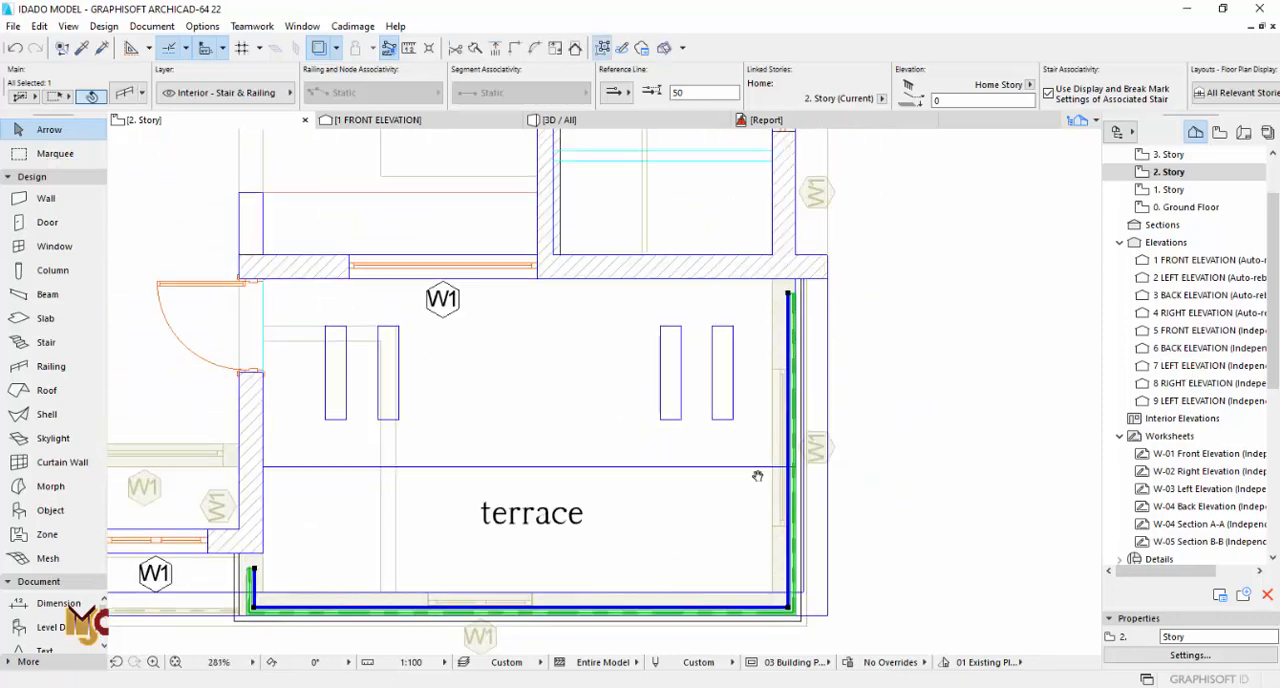
{"action": "scroll", "coordinate": [787, 300], "scroll_direction": "up", "scroll_amount": 6}
{"action": "scroll", "coordinate": [784, 262], "scroll_direction": "up", "scroll_amount": 1}
{"action": "left_click", "coordinate": [781, 270]}
{"action": "left_click", "coordinate": [781, 217]}
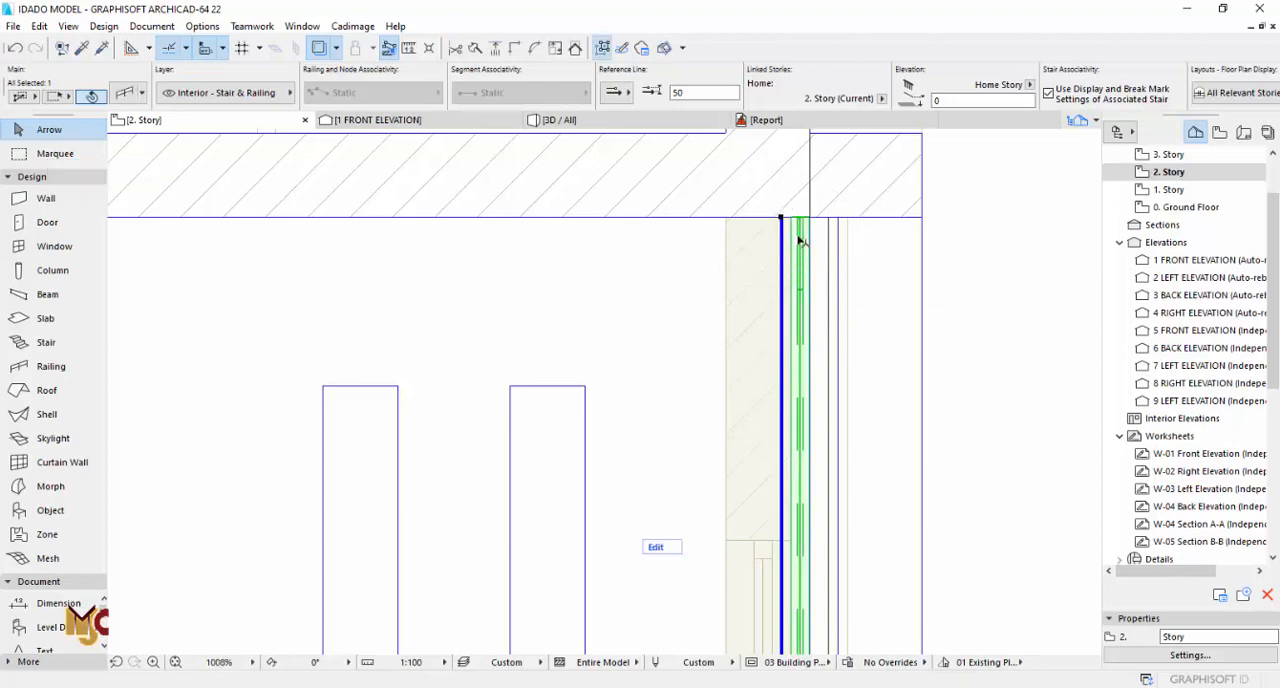
{"action": "key", "text": "Escape"}
Step: After checking the railing in 3D, stretch the corner of its short return outward and try to realign the return's free end
{"action": "key", "text": "F3"}
{"action": "middle_click_drag", "start_coordinate": [585, 253], "coordinate": [910, 196], "text": "shift"}
{"action": "key", "text": "F2"}
{"action": "scroll", "coordinate": [840, 300], "scroll_direction": "down", "scroll_amount": 7}
{"action": "scroll", "coordinate": [349, 457], "scroll_direction": "up", "scroll_amount": 4}
{"action": "scroll", "coordinate": [349, 457], "scroll_direction": "up", "scroll_amount": 3}
{"action": "left_click", "coordinate": [428, 365]}
{"action": "scroll", "coordinate": [428, 365], "scroll_direction": "up", "scroll_amount": 3}
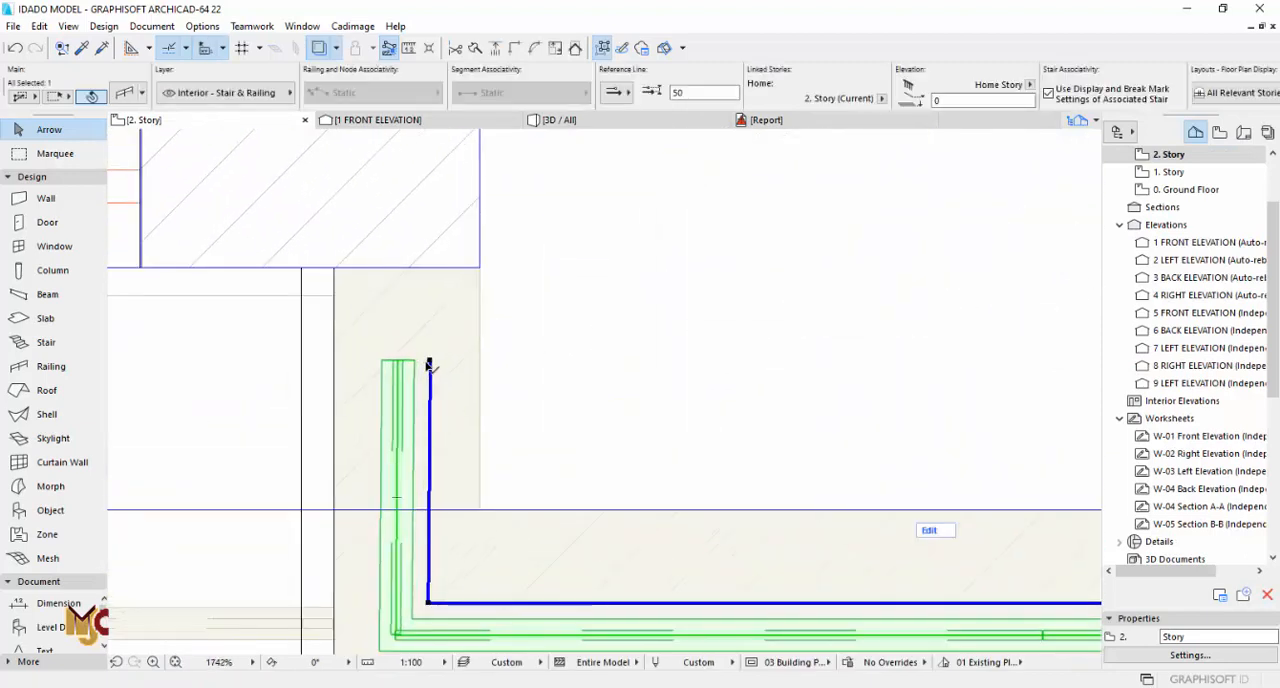
{"action": "left_click", "coordinate": [430, 603]}
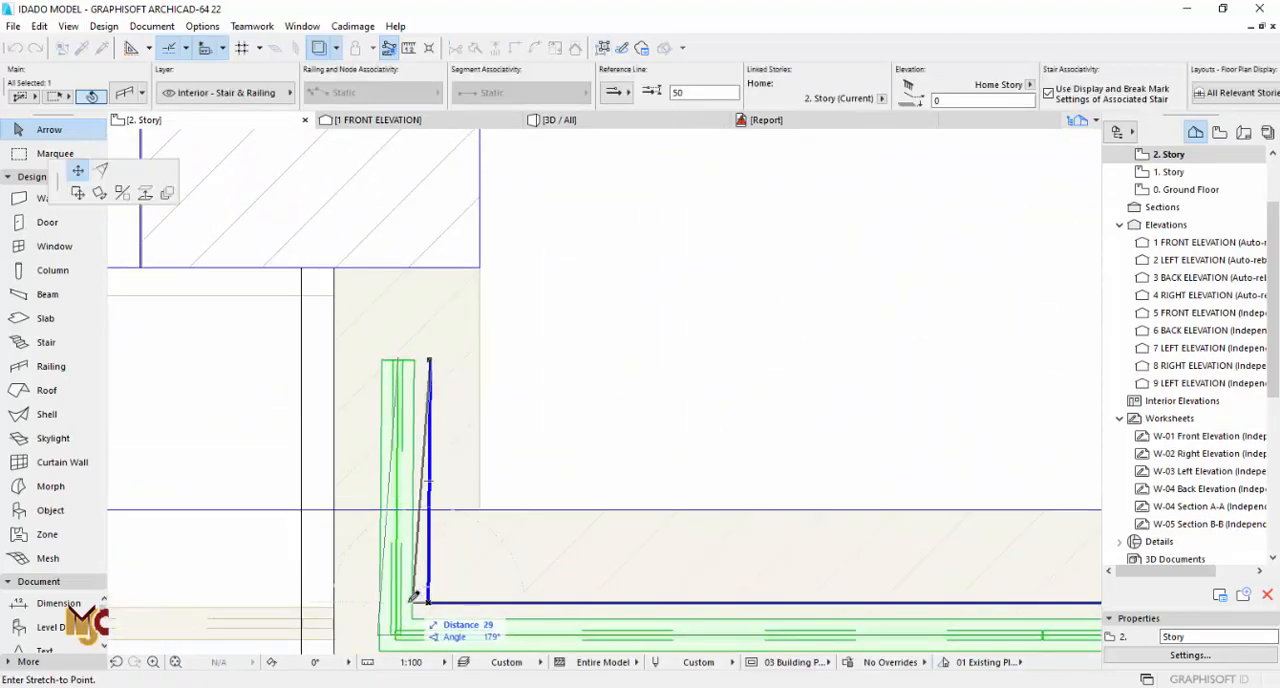
{"action": "left_click", "coordinate": [408, 603]}
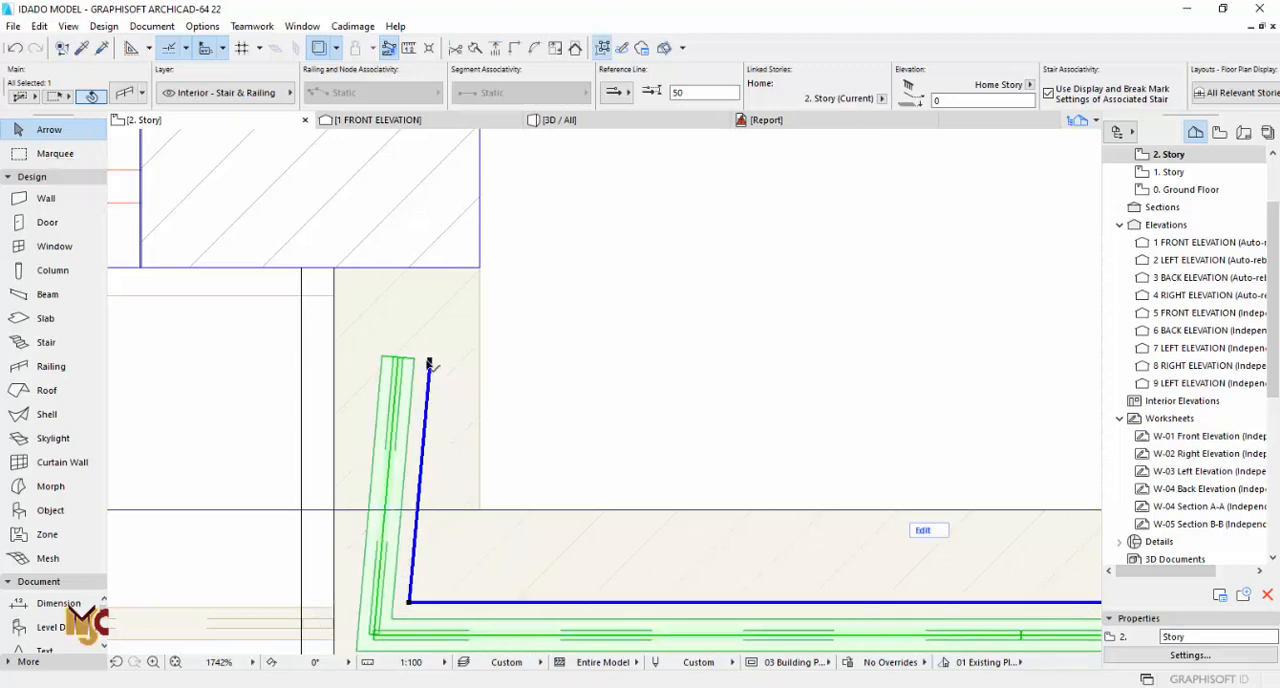
{"action": "left_click", "coordinate": [429, 361]}
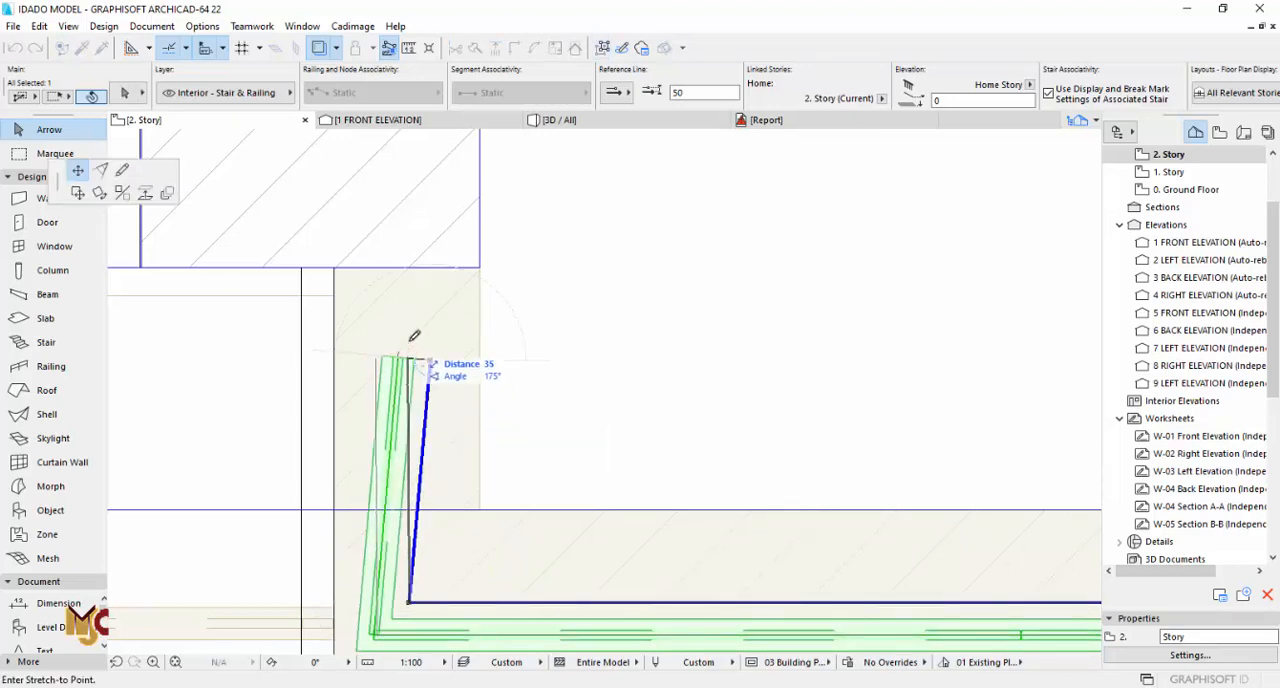
{"action": "left_click", "coordinate": [416, 336]}
{"action": "key", "text": "Escape"}
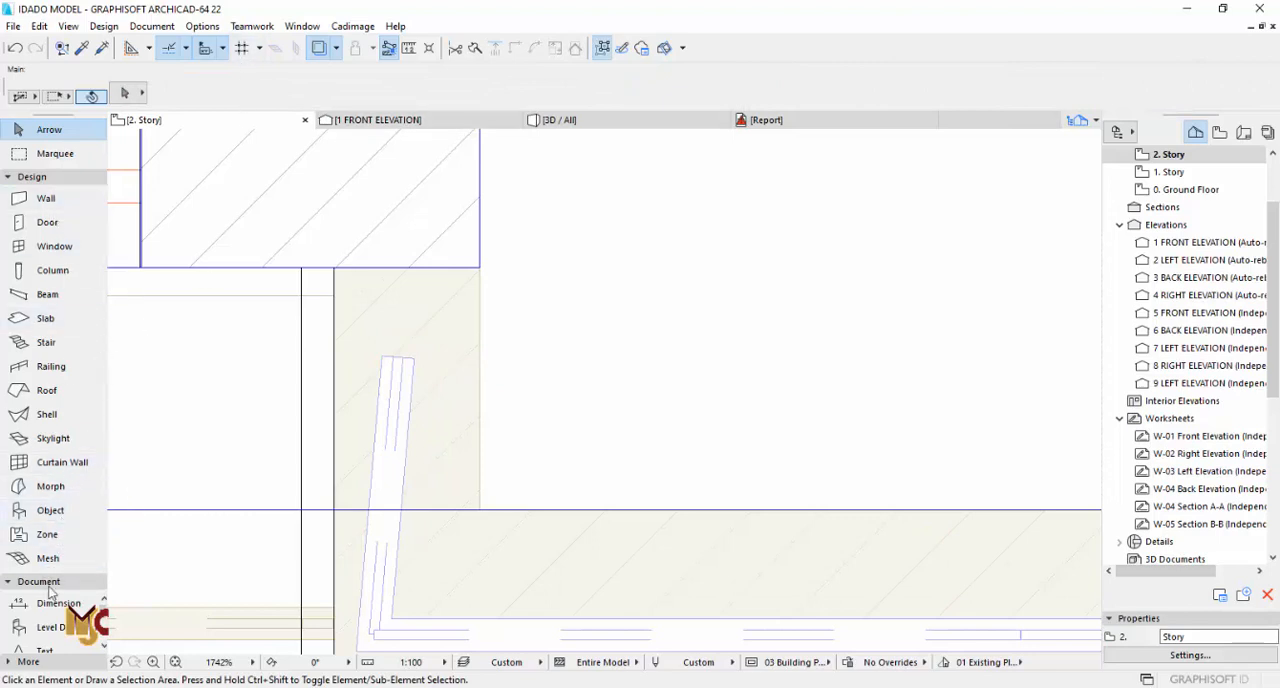
Step: Draw a vertical guide line from the inner corner of the terrace railing's short return up past the building wall face
{"action": "left_click", "coordinate": [31, 176]}
{"action": "left_click", "coordinate": [45, 335]}
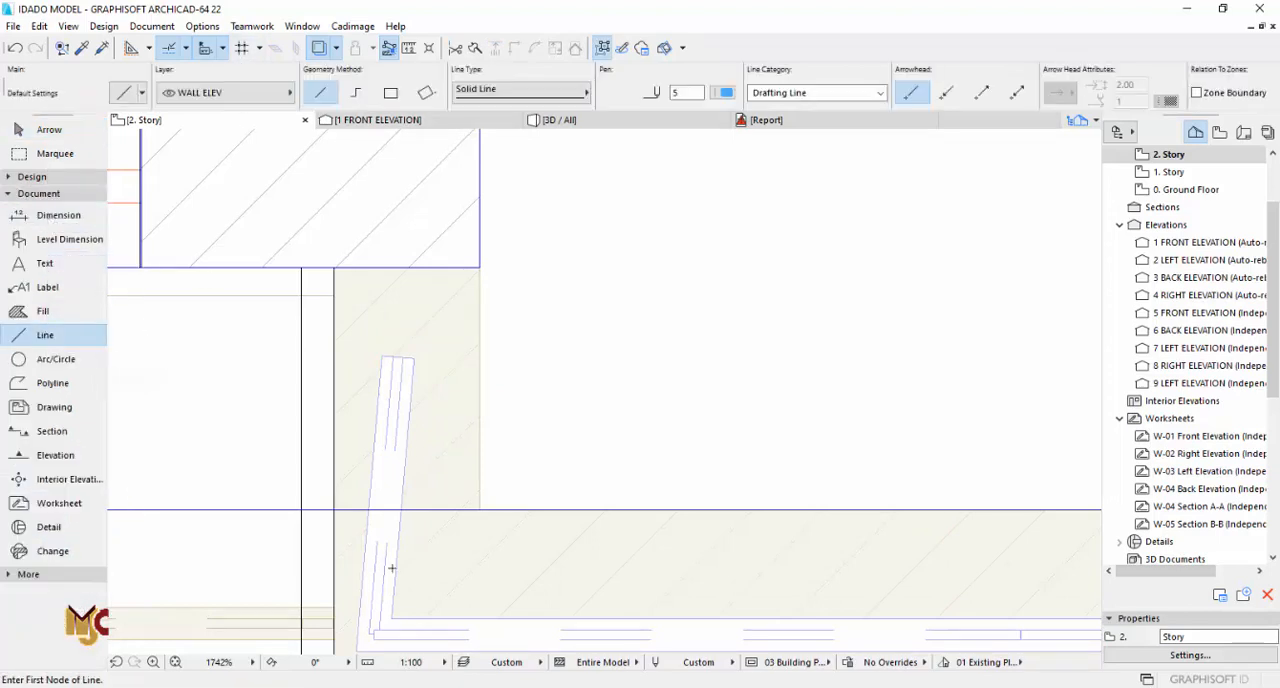
{"action": "left_click", "coordinate": [397, 236]}
{"action": "key", "text": "Escape"}
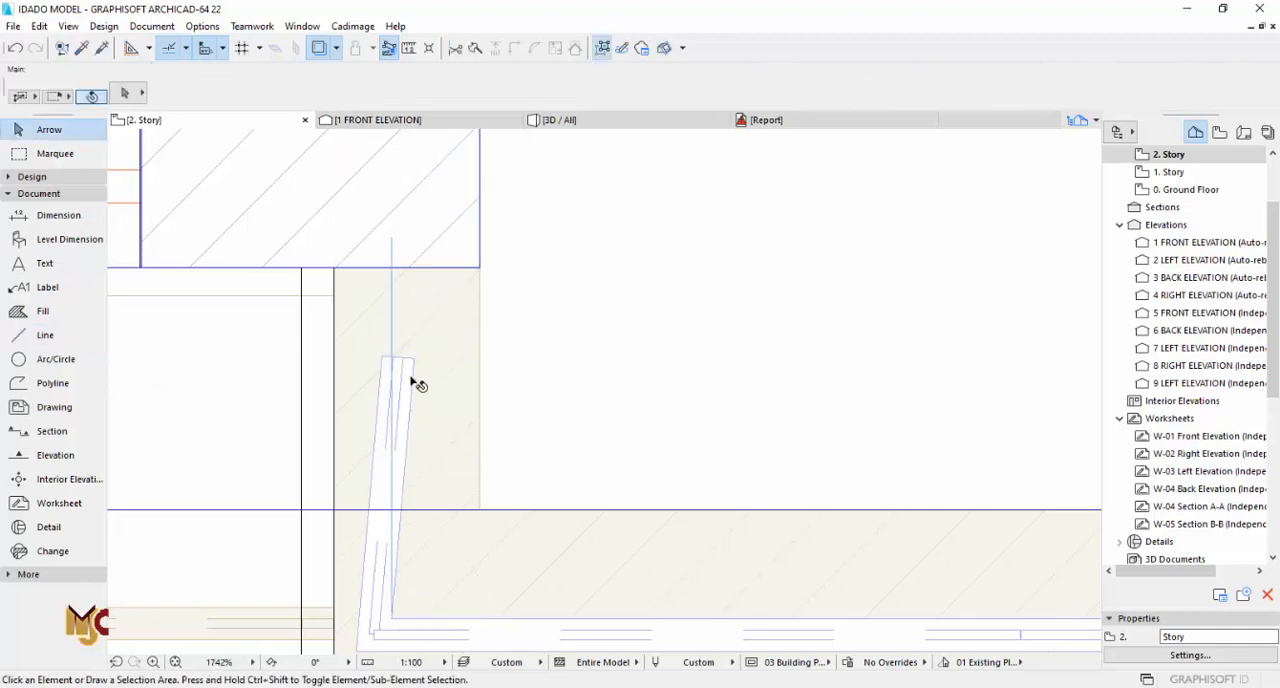
Step: Stretch the short return's free end to the wall and its corner onto the guide line so it runs straight, and delete the guide line
{"action": "left_click", "coordinate": [412, 374]}
{"action": "left_click", "coordinate": [430, 360]}
{"action": "left_click", "coordinate": [400, 263]}
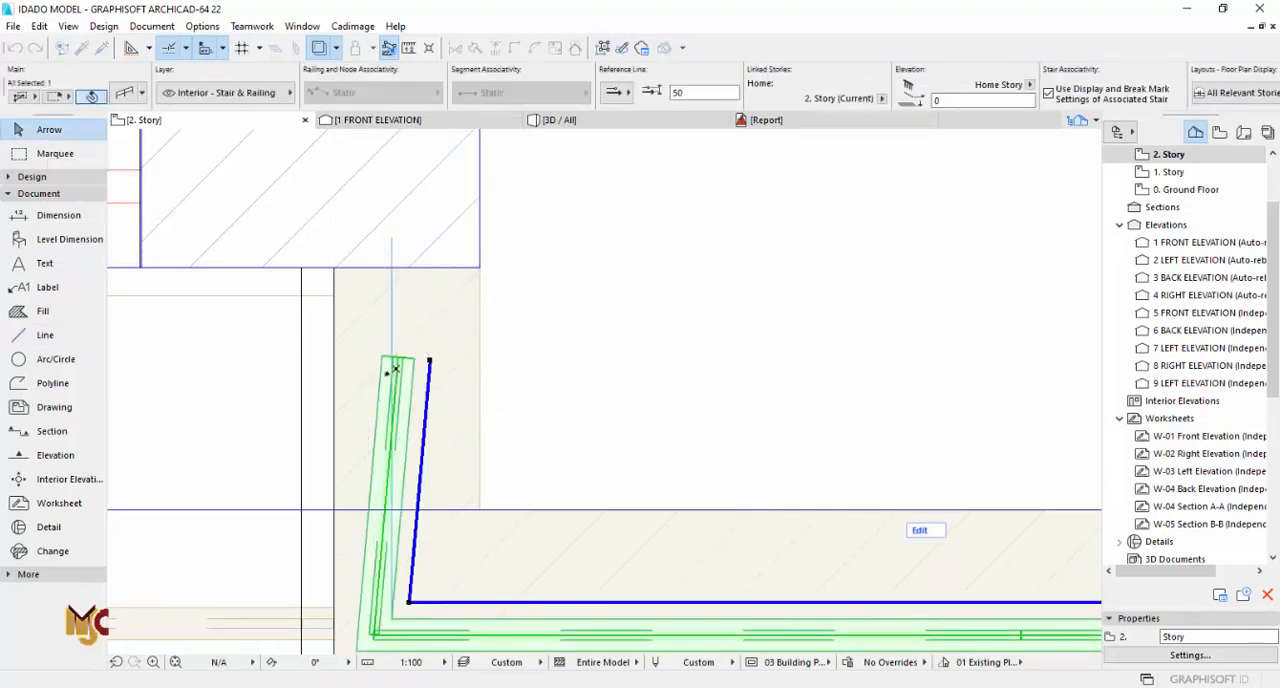
{"action": "scroll", "coordinate": [500, 506], "scroll_direction": "up", "scroll_amount": 4}
{"action": "left_click", "coordinate": [505, 430]}
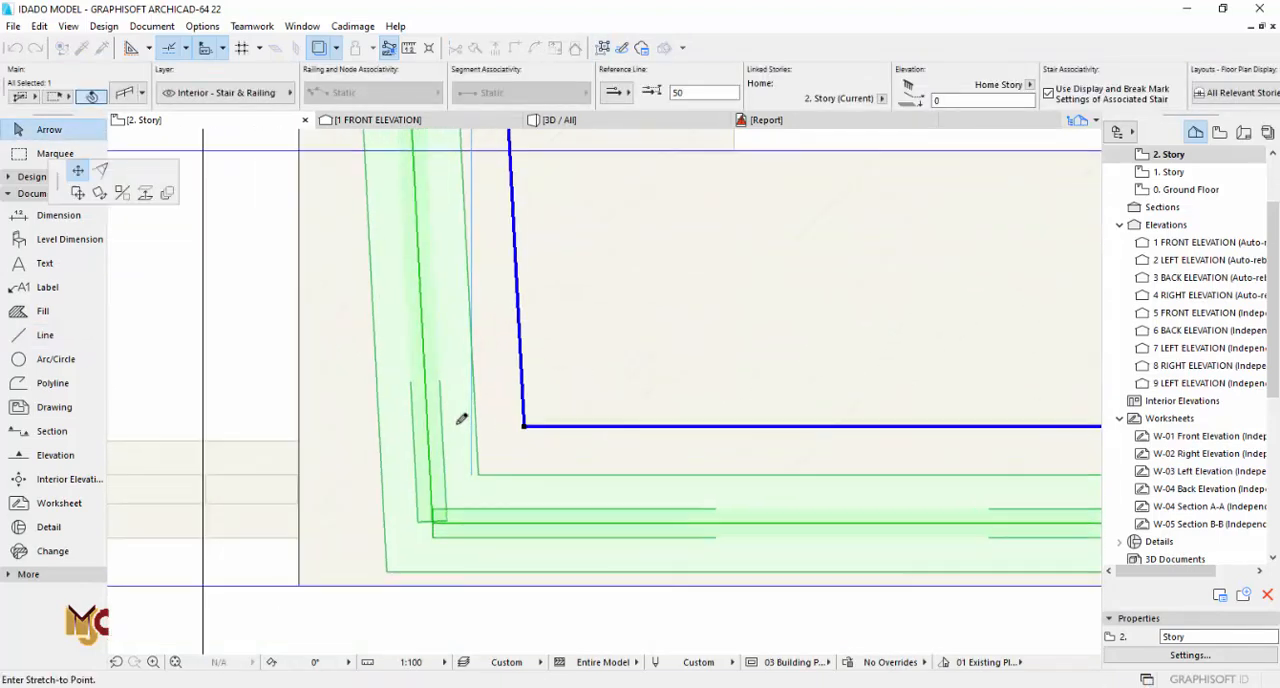
{"action": "left_click", "coordinate": [478, 428]}
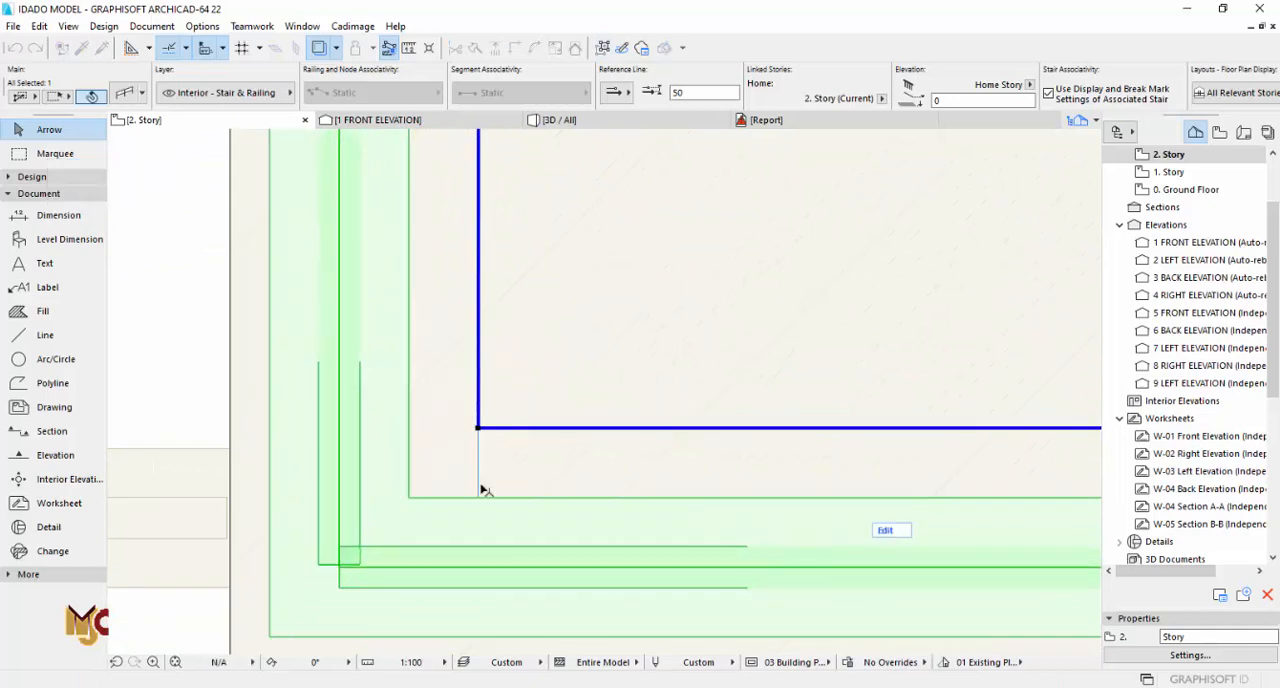
{"action": "key", "text": "Escape"}
{"action": "left_click", "coordinate": [479, 489]}
{"action": "scroll", "coordinate": [481, 518], "scroll_direction": "down", "scroll_amount": 5}
{"action": "key", "text": "Delete"}
{"action": "scroll", "coordinate": [480, 437], "scroll_direction": "down", "scroll_amount": 8}
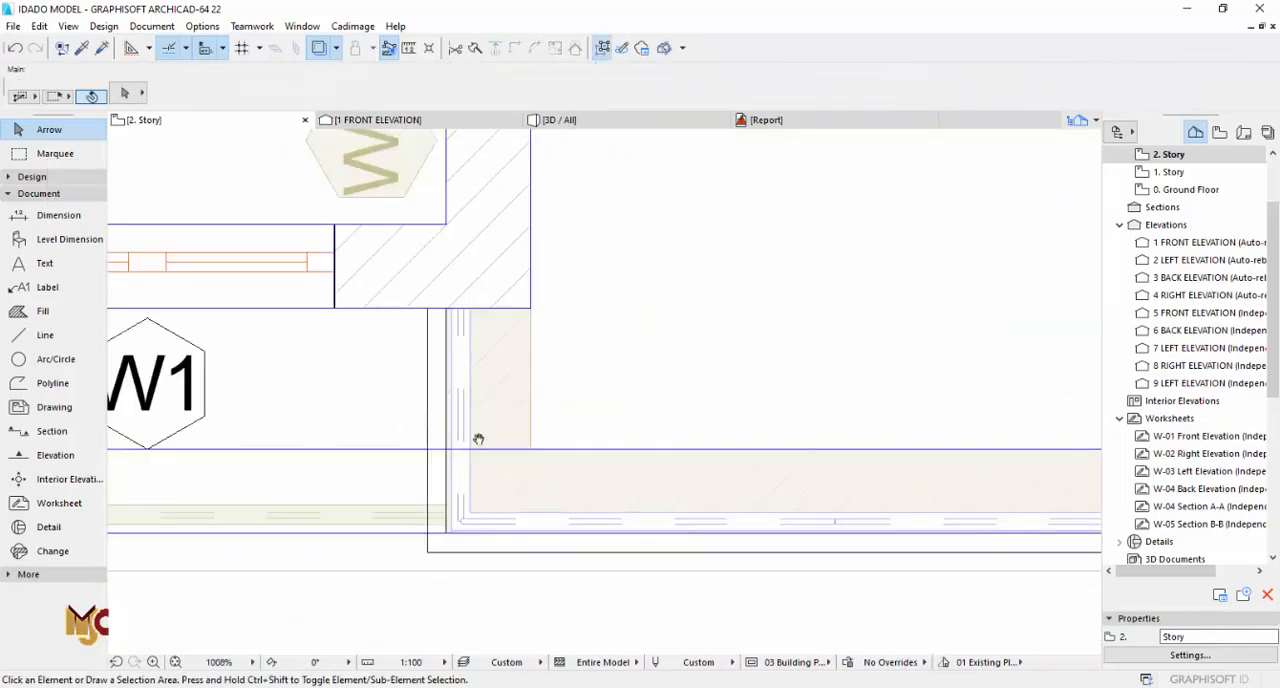
Step: Check the straightened terrace railing around its corners in 3D and in the second-story plan
{"action": "middle_click_drag", "start_coordinate": [640, 415], "coordinate": [406, 415]}
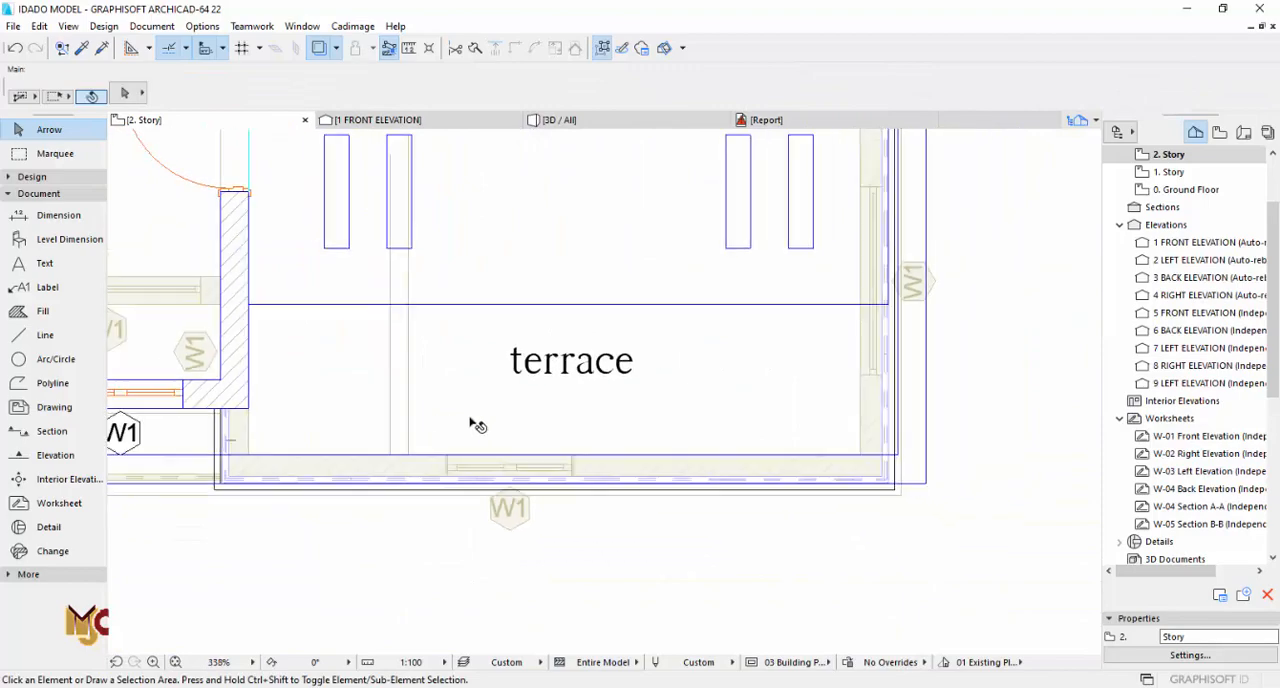
{"action": "key", "text": "F3"}
{"action": "middle_click_drag", "start_coordinate": [491, 309], "coordinate": [825, 297], "text": "shift"}
{"action": "scroll", "coordinate": [668, 405], "scroll_direction": "down", "scroll_amount": 5}
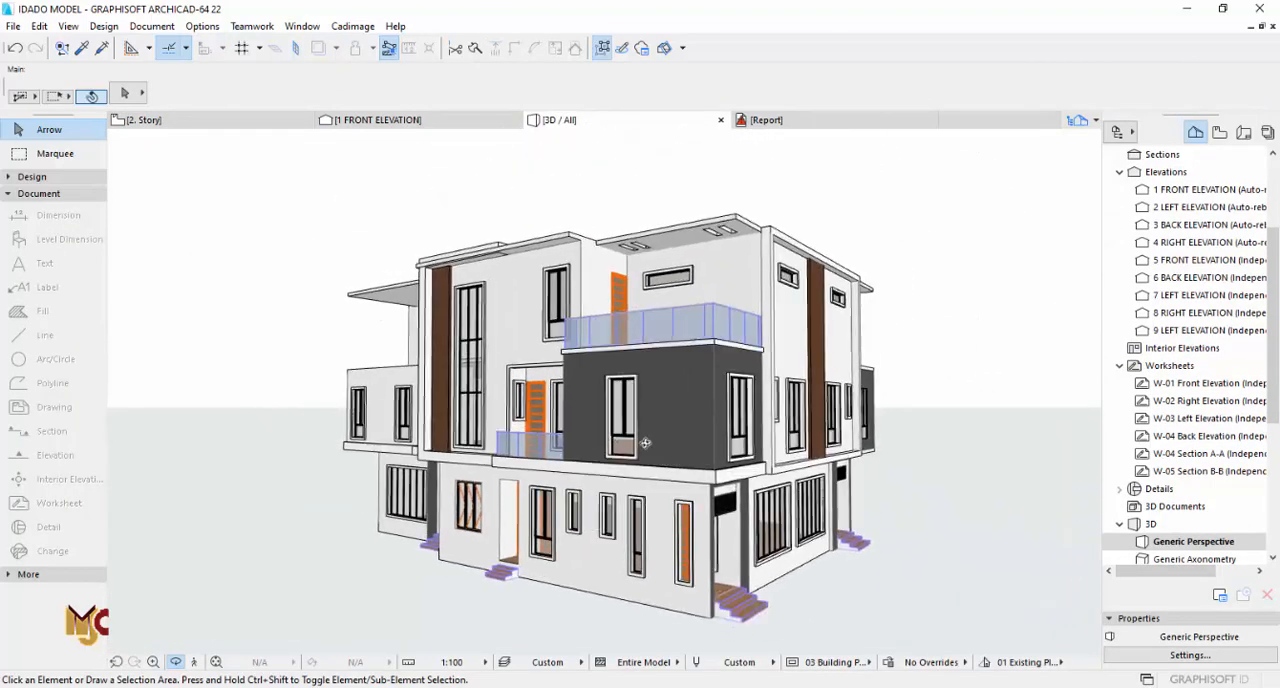
{"action": "key", "text": "F2"}
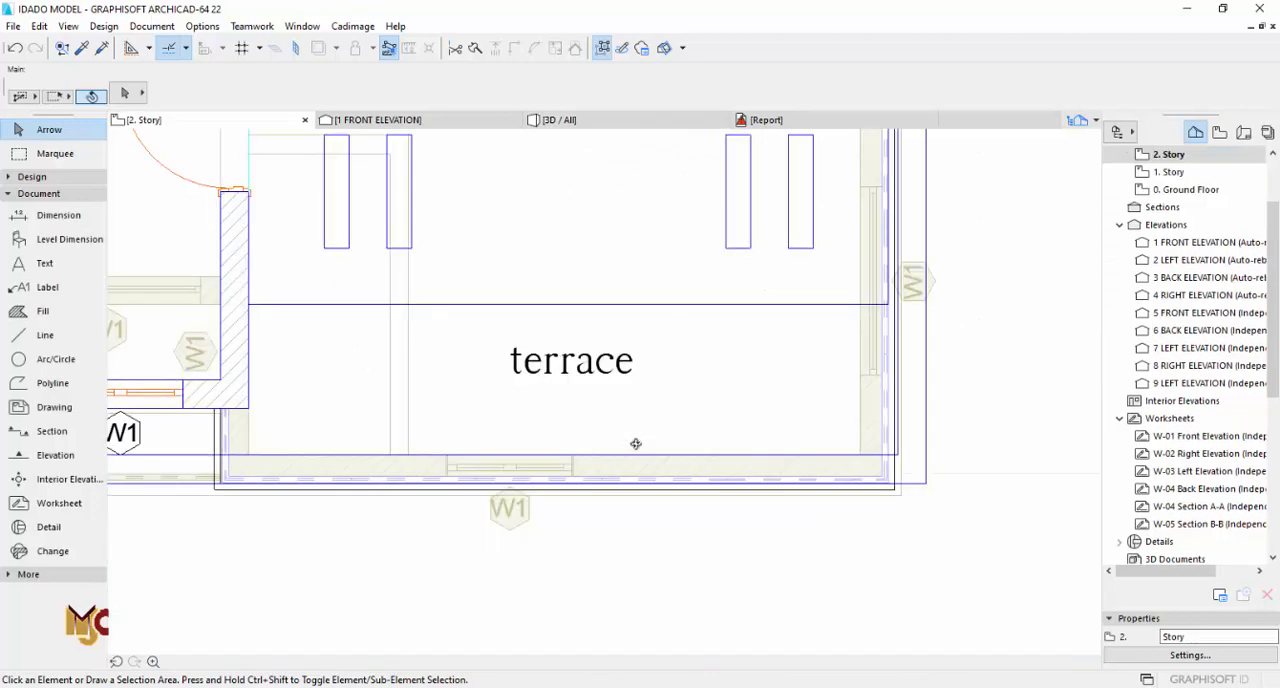
{"action": "scroll", "coordinate": [636, 441], "scroll_direction": "down", "scroll_amount": 6}
{"action": "scroll", "coordinate": [628, 438], "scroll_direction": "up", "scroll_amount": 3}
{"action": "middle_click_drag", "start_coordinate": [626, 437], "coordinate": [618, 408]}
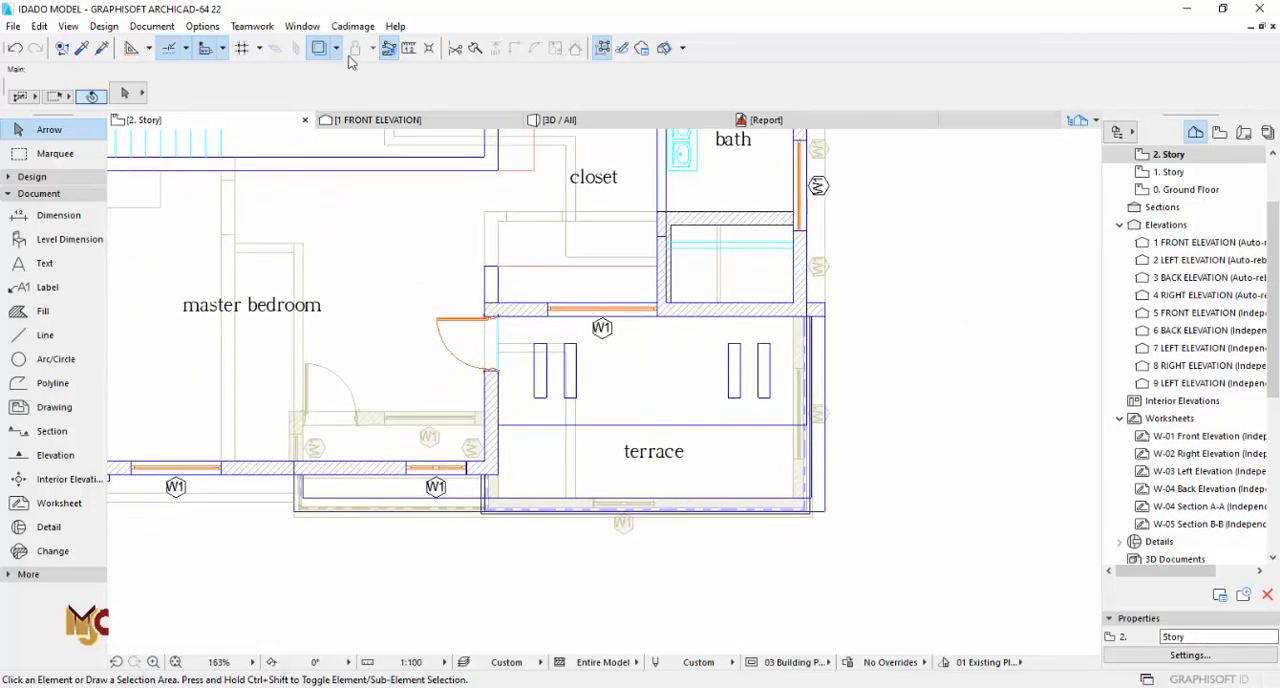
Step: Hide the trace reference, pick up the settings of the existing terrace roof slab, and open the 3. Story plan
{"action": "left_click", "coordinate": [327, 51]}
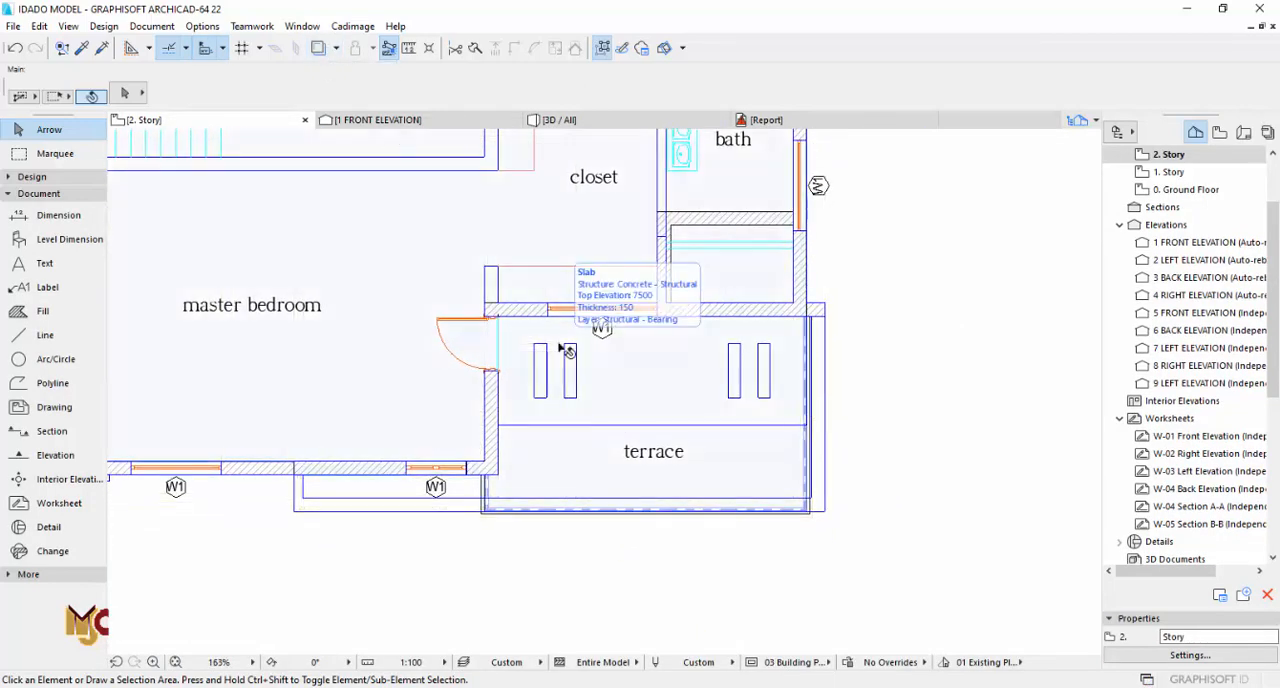
{"action": "scroll", "coordinate": [565, 350], "scroll_direction": "down", "scroll_amount": 5}
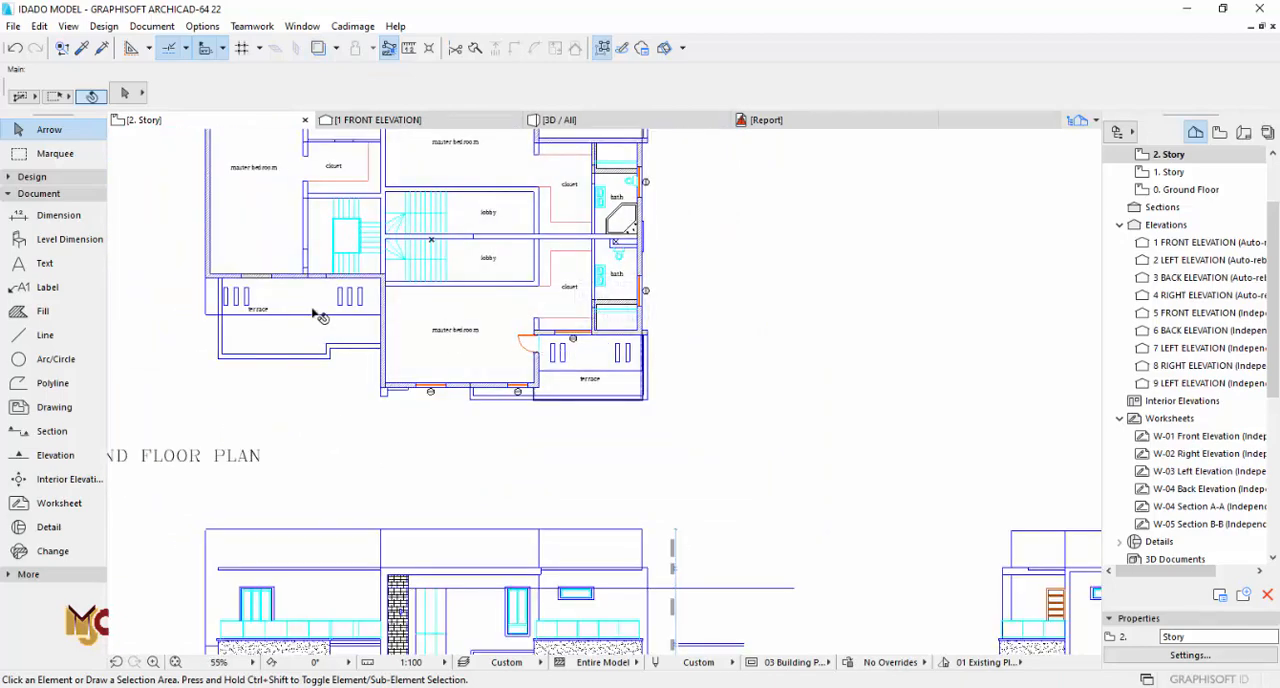
{"action": "scroll", "coordinate": [535, 356], "scroll_direction": "up", "scroll_amount": 5}
{"action": "left_click", "coordinate": [667, 350], "text": "alt"}
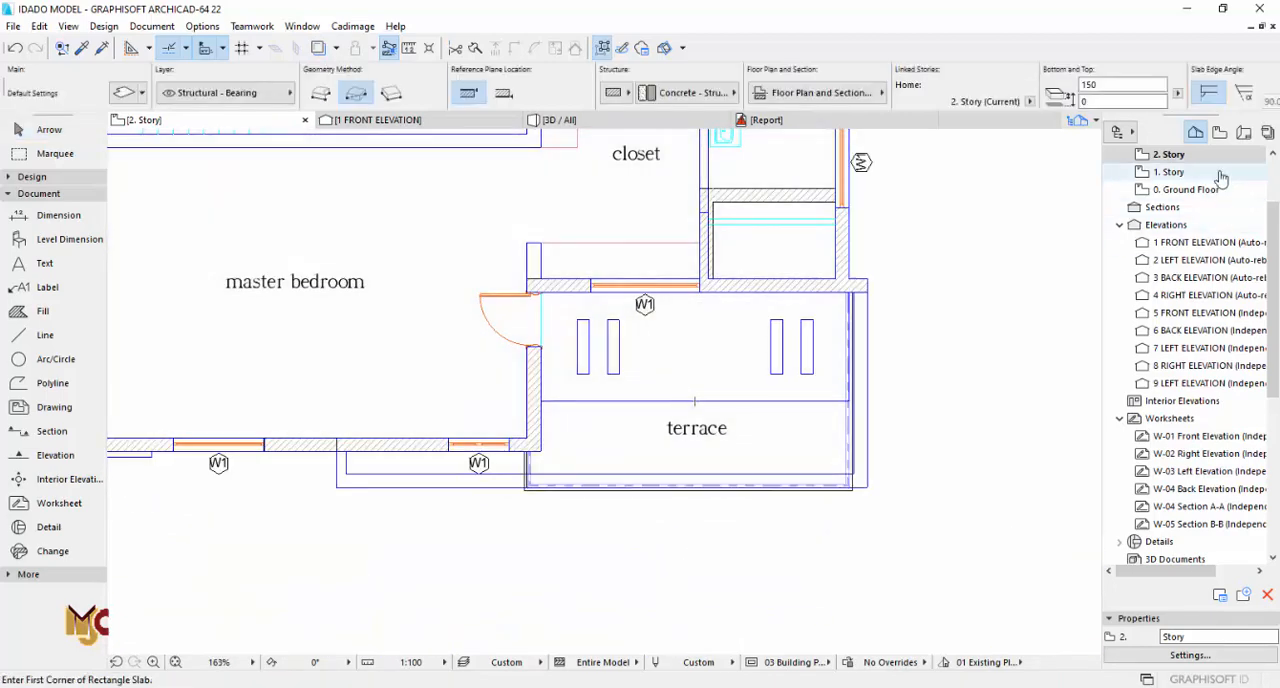
{"action": "scroll", "coordinate": [1221, 179], "scroll_direction": "up", "scroll_amount": 2}
{"action": "double_click", "coordinate": [1174, 228]}
{"action": "scroll", "coordinate": [840, 336], "scroll_direction": "down", "scroll_amount": 4}
{"action": "middle_click_drag", "start_coordinate": [457, 303], "coordinate": [583, 303]}
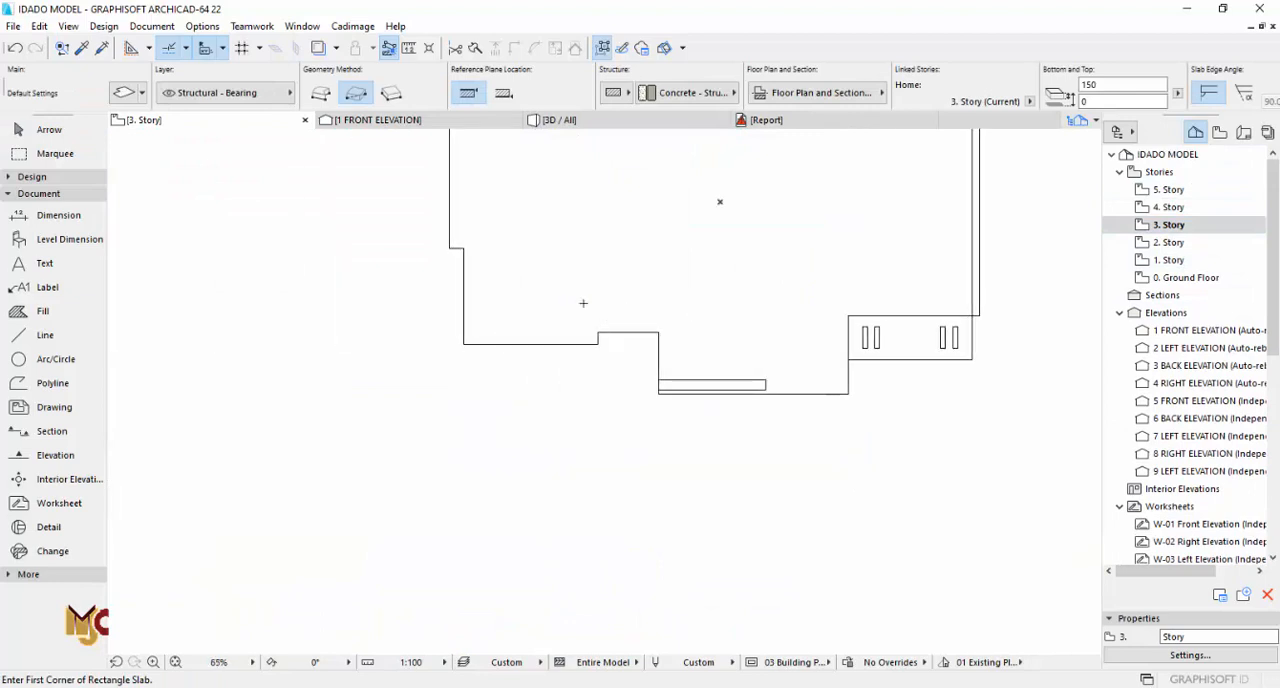
Step: With the trace reference shown, draw a rectangular roof slab about 8600 by 1800 mm over the other terrace, between the main walls
{"action": "left_click", "coordinate": [322, 48]}
{"action": "scroll", "coordinate": [706, 237], "scroll_direction": "up", "scroll_amount": 6}
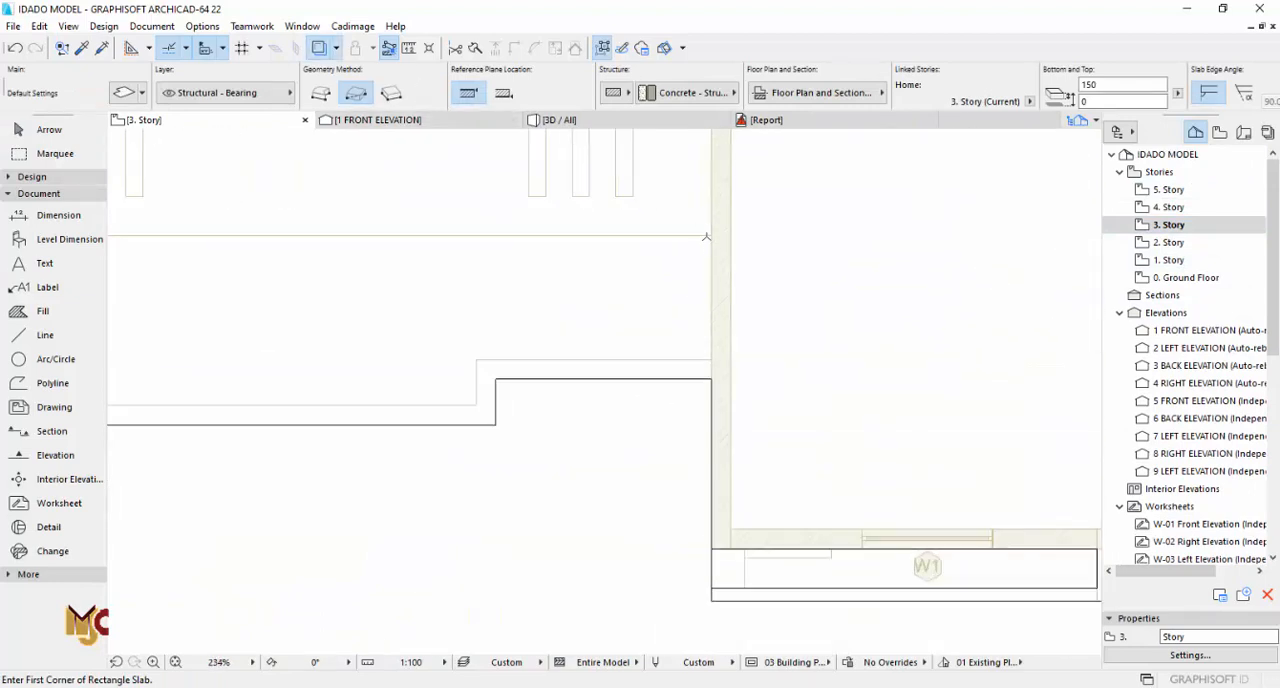
{"action": "left_click", "coordinate": [708, 232]}
{"action": "scroll", "coordinate": [729, 354], "scroll_direction": "down", "scroll_amount": 5}
{"action": "scroll", "coordinate": [655, 262], "scroll_direction": "up", "scroll_amount": 4}
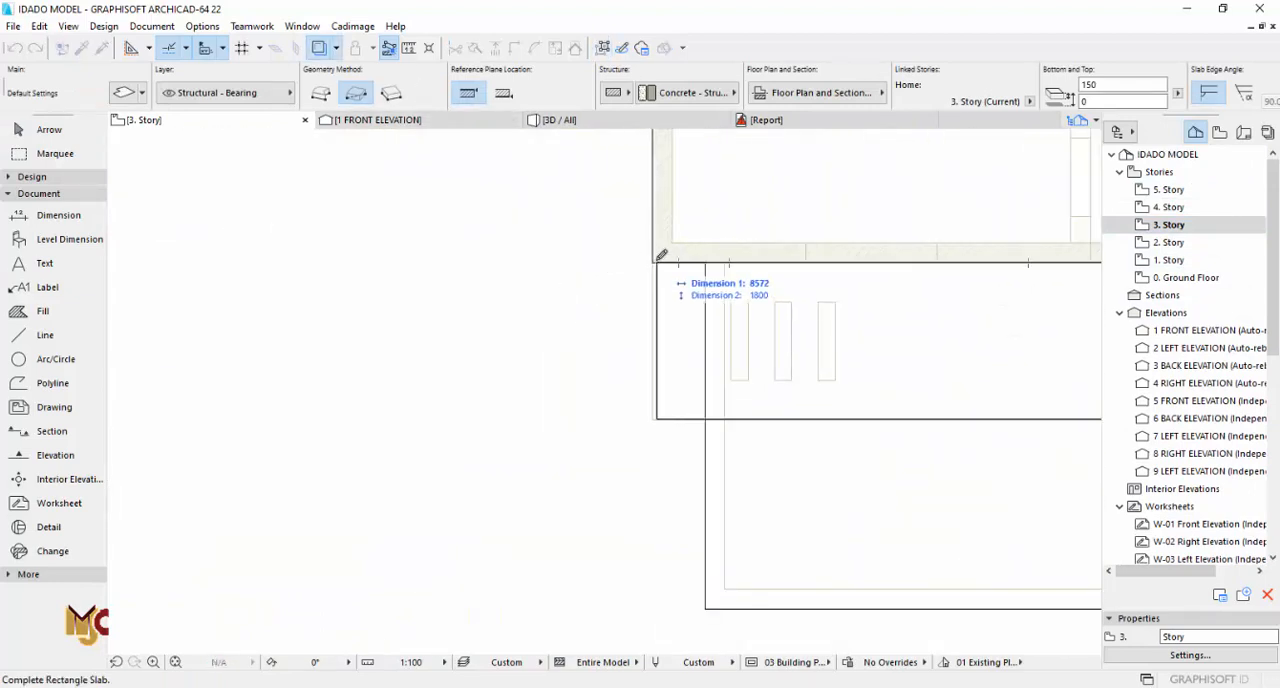
{"action": "scroll", "coordinate": [398, 389], "scroll_direction": "down", "scroll_amount": 4}
{"action": "middle_click_drag", "start_coordinate": [743, 414], "coordinate": [650, 411]}
{"action": "key", "text": "Escape"}
{"action": "scroll", "coordinate": [420, 391], "scroll_direction": "up", "scroll_amount": 2}
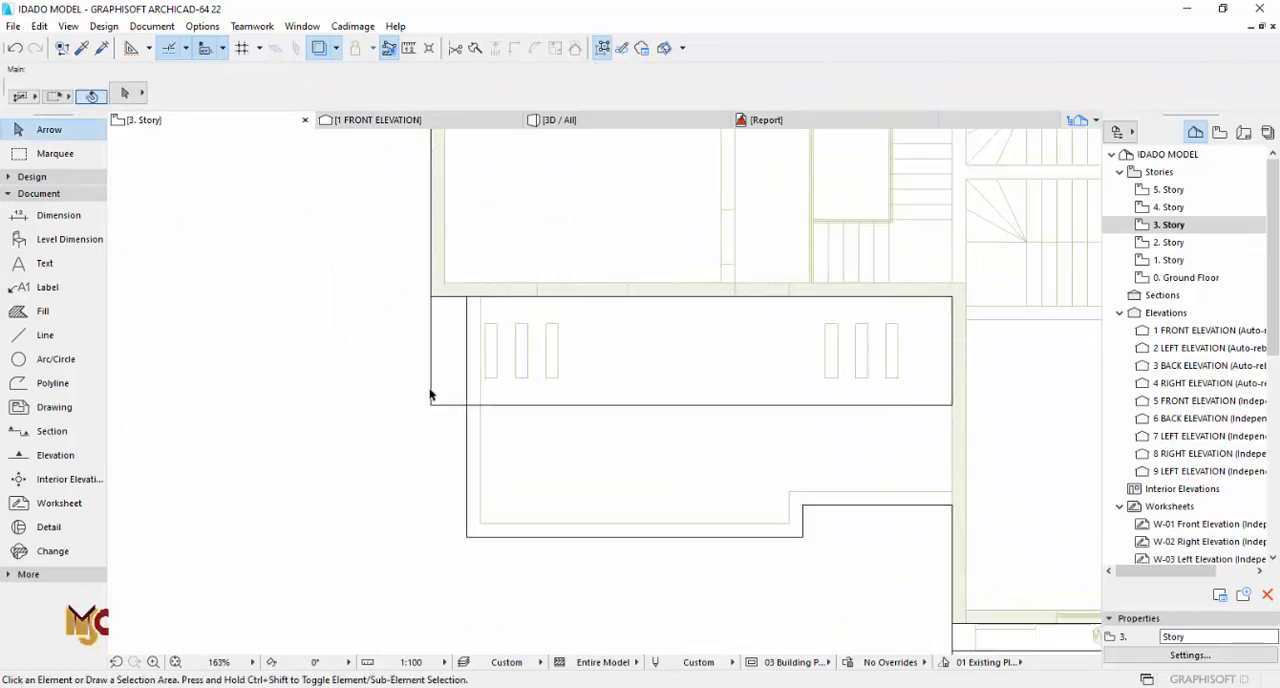
Step: Cut the six traced rectangular openings, three at each end, into the new terrace roof slab and check it in 3D
{"action": "left_click", "coordinate": [432, 384]}
{"action": "left_click", "coordinate": [54, 179]}
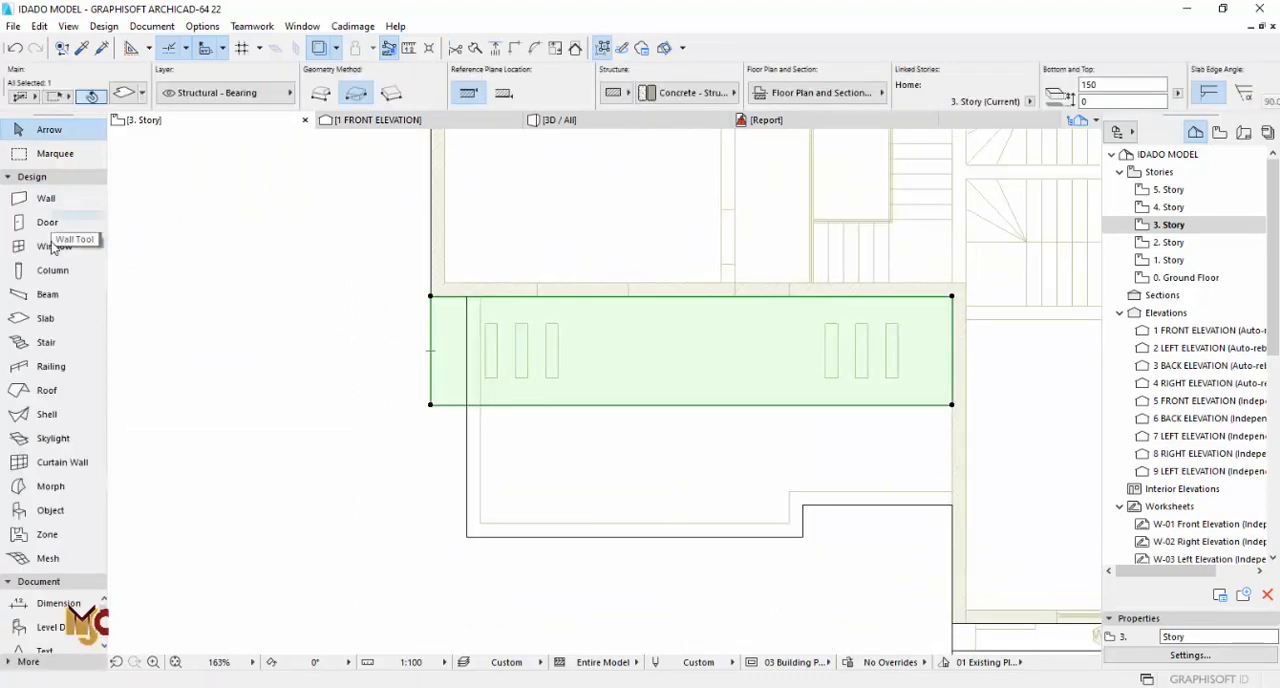
{"action": "left_click", "coordinate": [104, 320]}
{"action": "scroll", "coordinate": [489, 357], "scroll_direction": "up", "scroll_amount": 3}
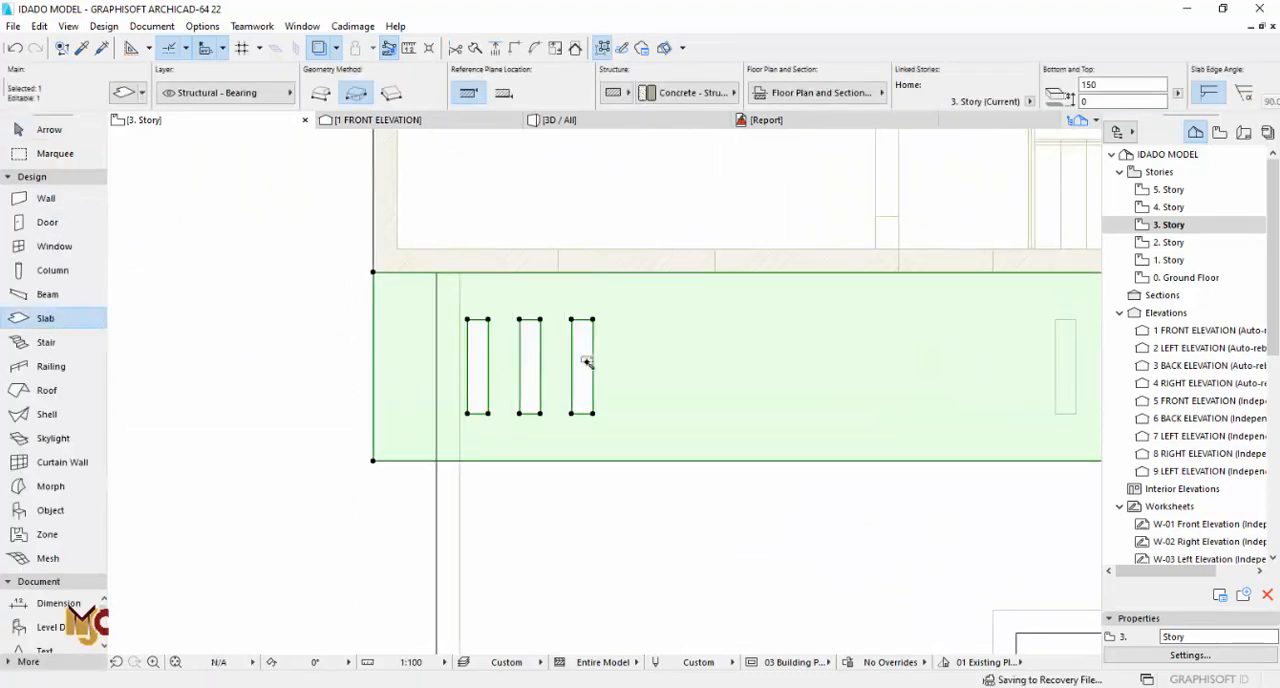
{"action": "scroll", "coordinate": [587, 362], "scroll_direction": "down", "scroll_amount": 5}
{"action": "scroll", "coordinate": [746, 343], "scroll_direction": "up", "scroll_amount": 5}
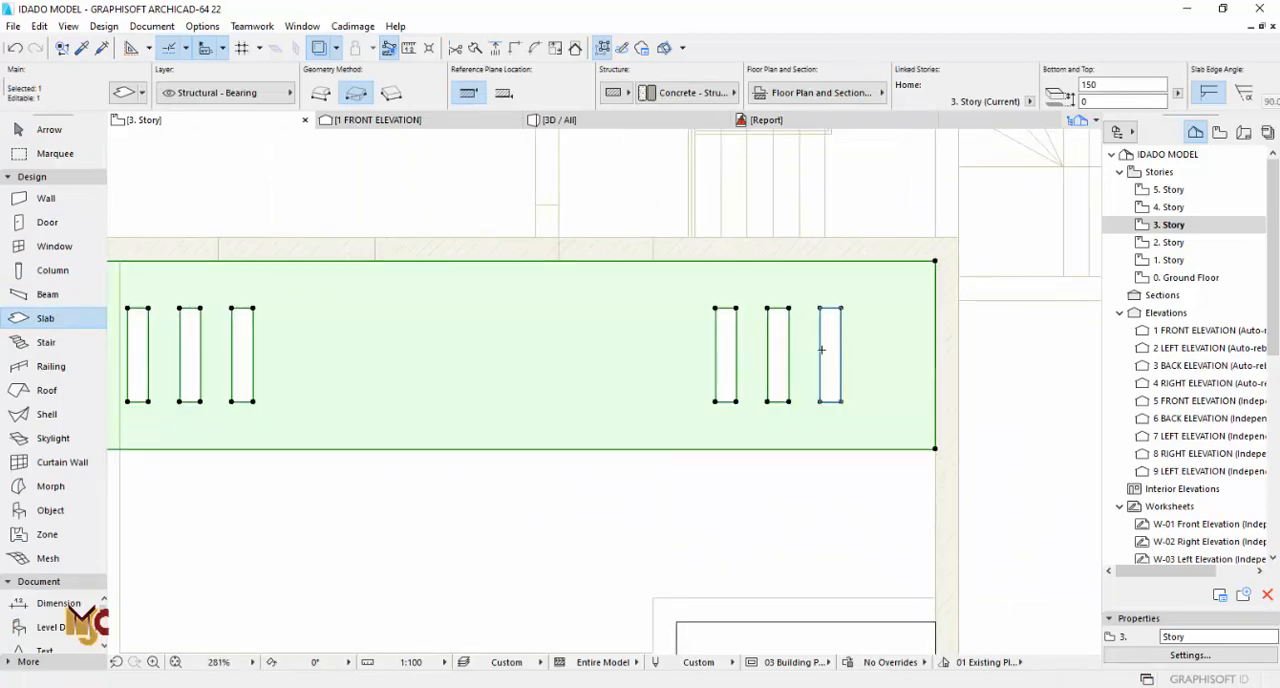
{"action": "key", "text": "F3"}
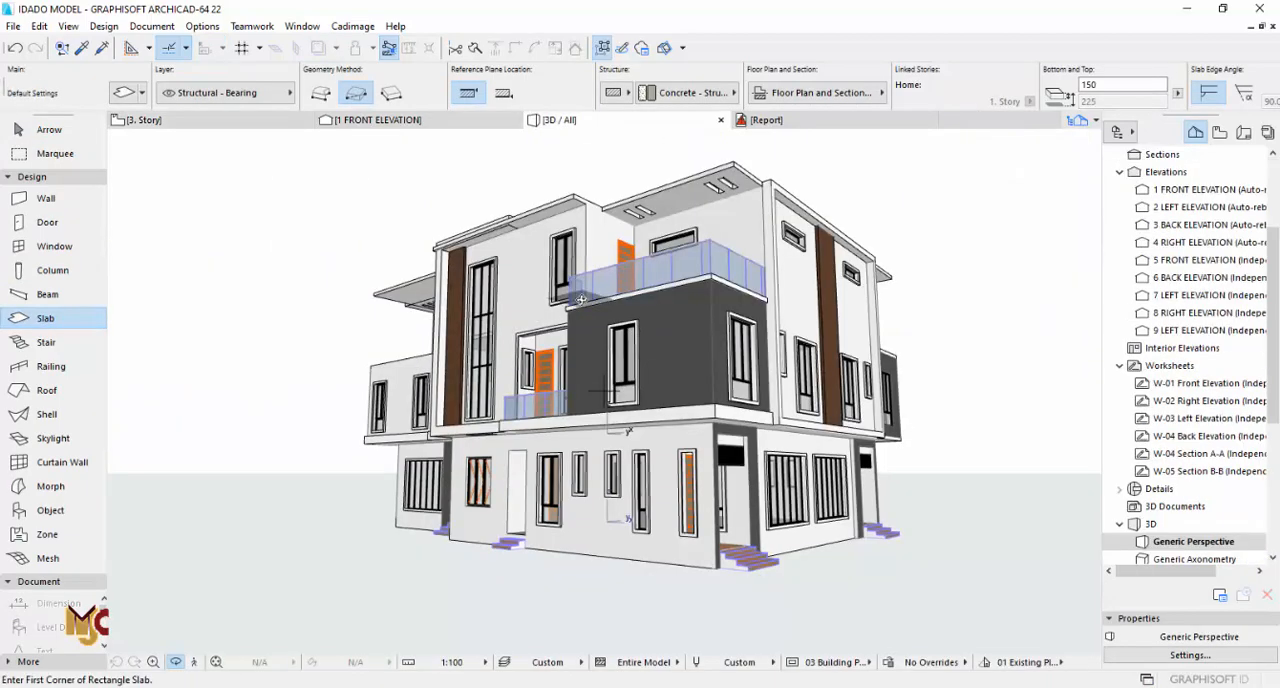
{"action": "middle_click_drag", "start_coordinate": [526, 305], "coordinate": [500, 224], "text": "shift"}
Step: Offset the edges of the main roof slab over this terrace back to the building walls, removing the leftover strip at the step
{"action": "key", "text": "F2"}
{"action": "scroll", "coordinate": [600, 345], "scroll_direction": "down", "scroll_amount": 4}
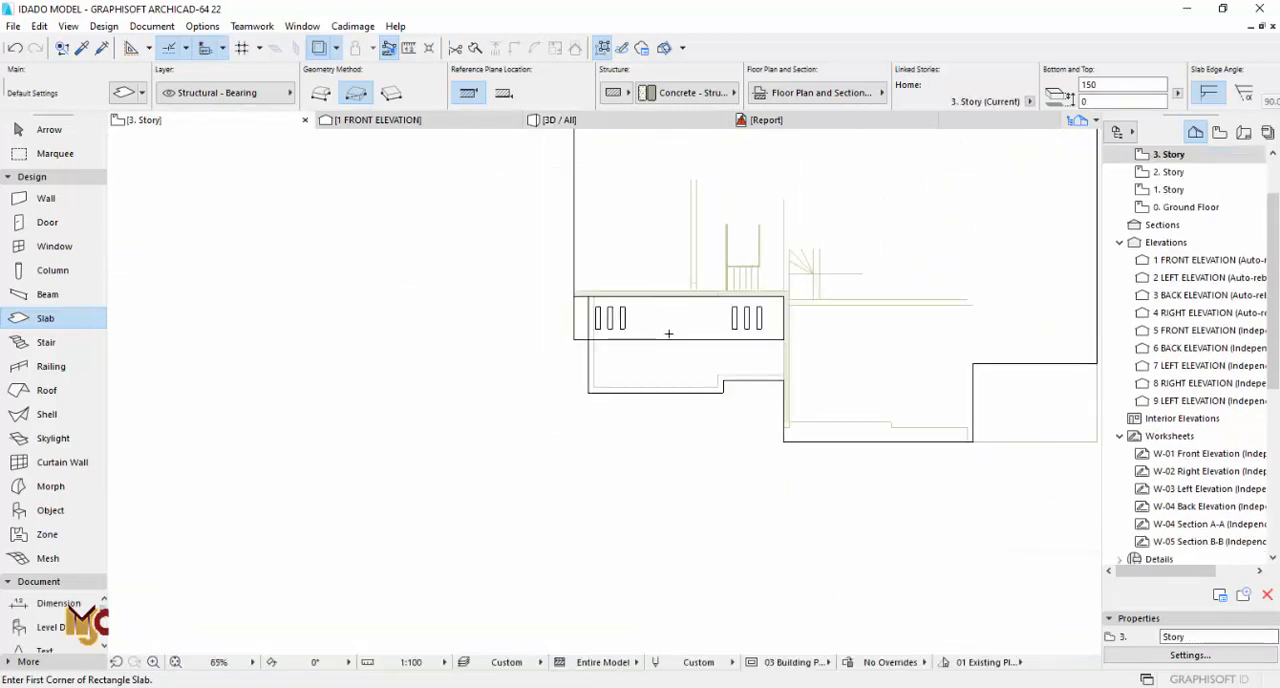
{"action": "key", "text": "Escape"}
{"action": "left_click", "coordinate": [657, 358]}
{"action": "scroll", "coordinate": [657, 358], "scroll_direction": "up", "scroll_amount": 2}
{"action": "left_click", "coordinate": [406, 349]}
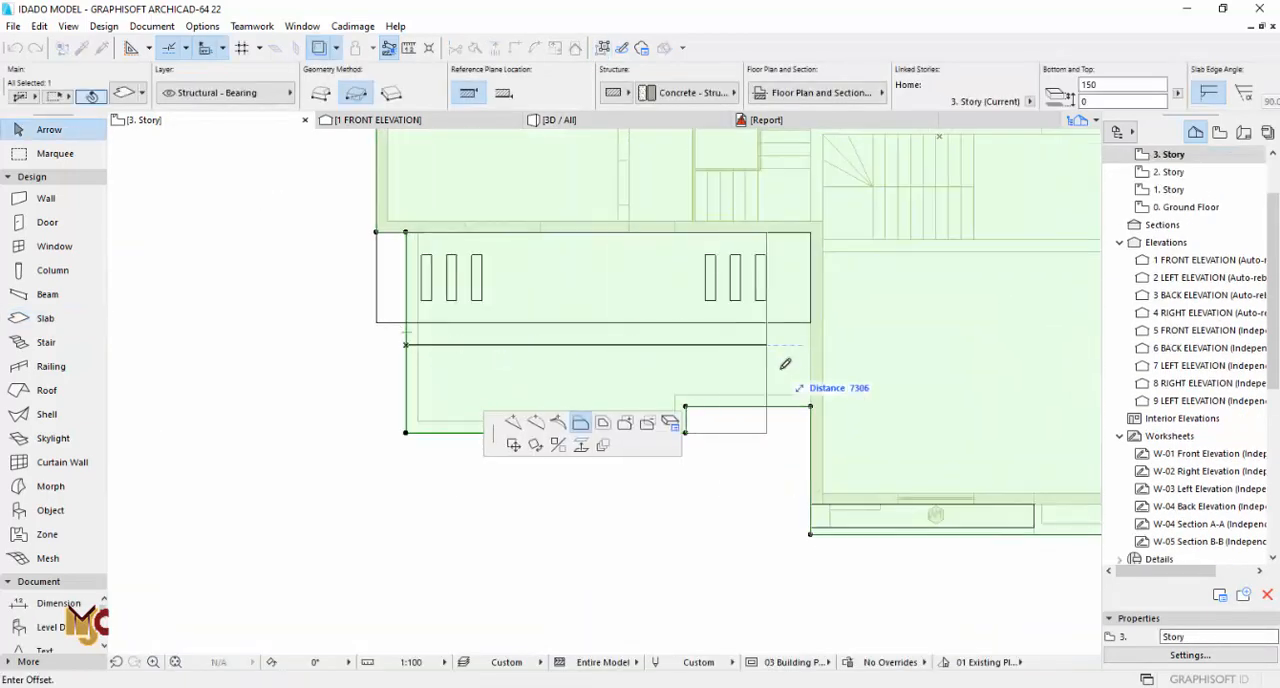
{"action": "left_click", "coordinate": [811, 405]}
{"action": "key", "text": "Escape"}
{"action": "left_click", "coordinate": [778, 408]}
{"action": "left_click", "coordinate": [778, 407]}
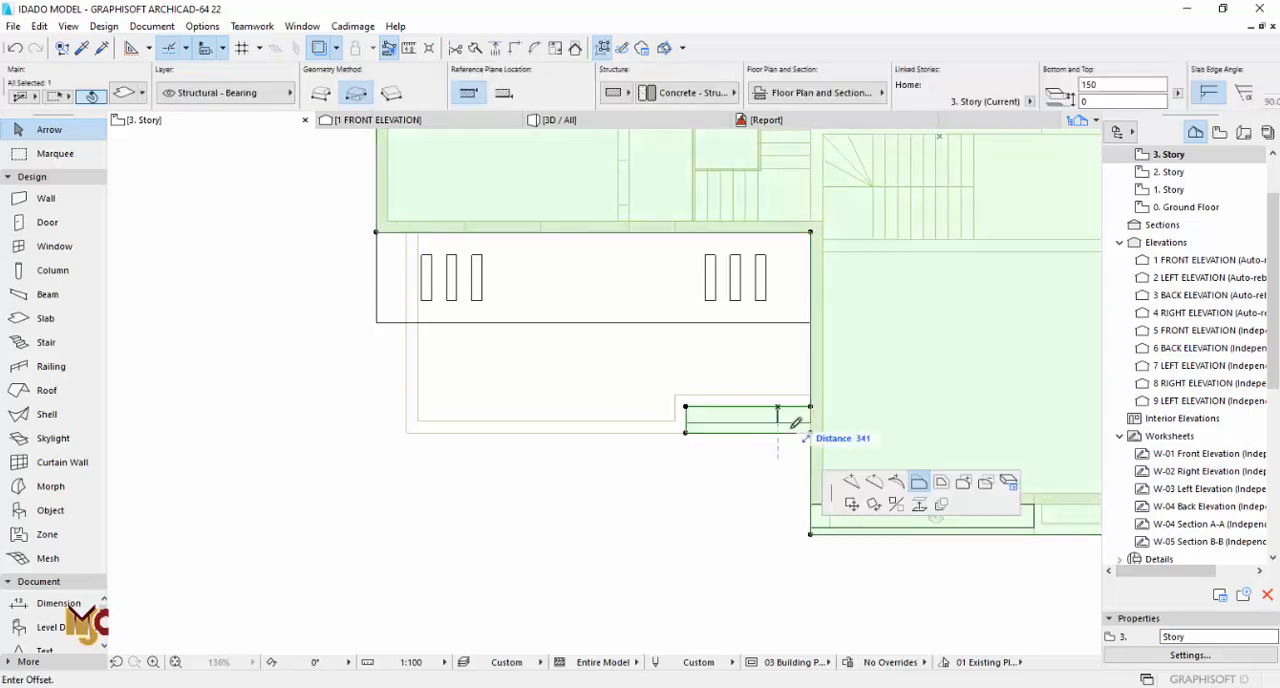
{"action": "left_click", "coordinate": [811, 434]}
{"action": "key", "text": "Escape"}
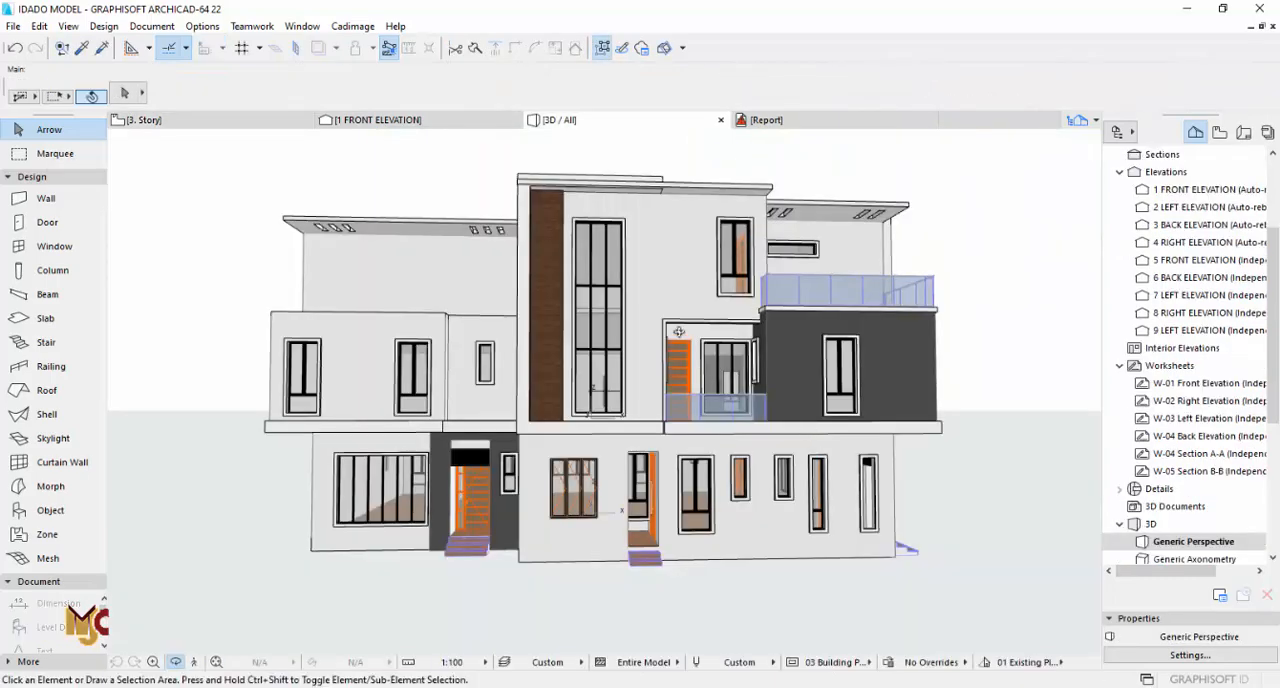
Step: Offset the front edge of the main roof slab above the master bedroom back to the outer wall face and check it in 3D
{"action": "left_click_drag", "start_coordinate": [679, 331], "coordinate": [584, 328]}
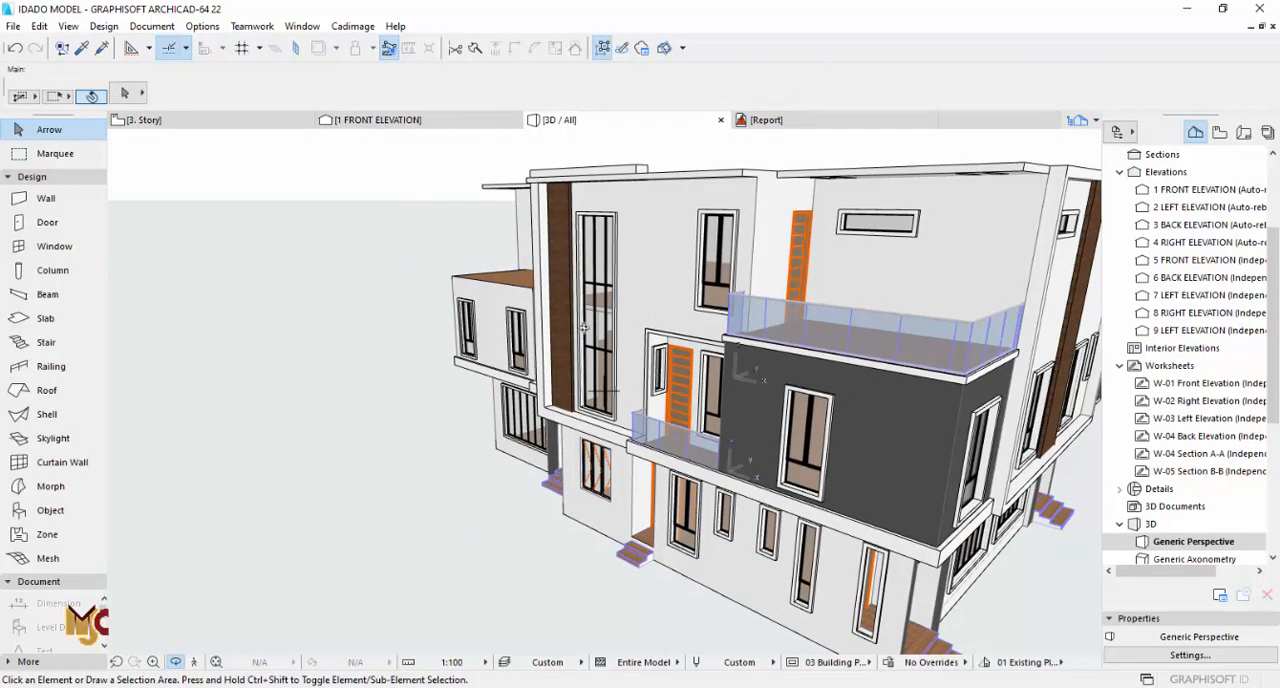
{"action": "key", "text": "F2"}
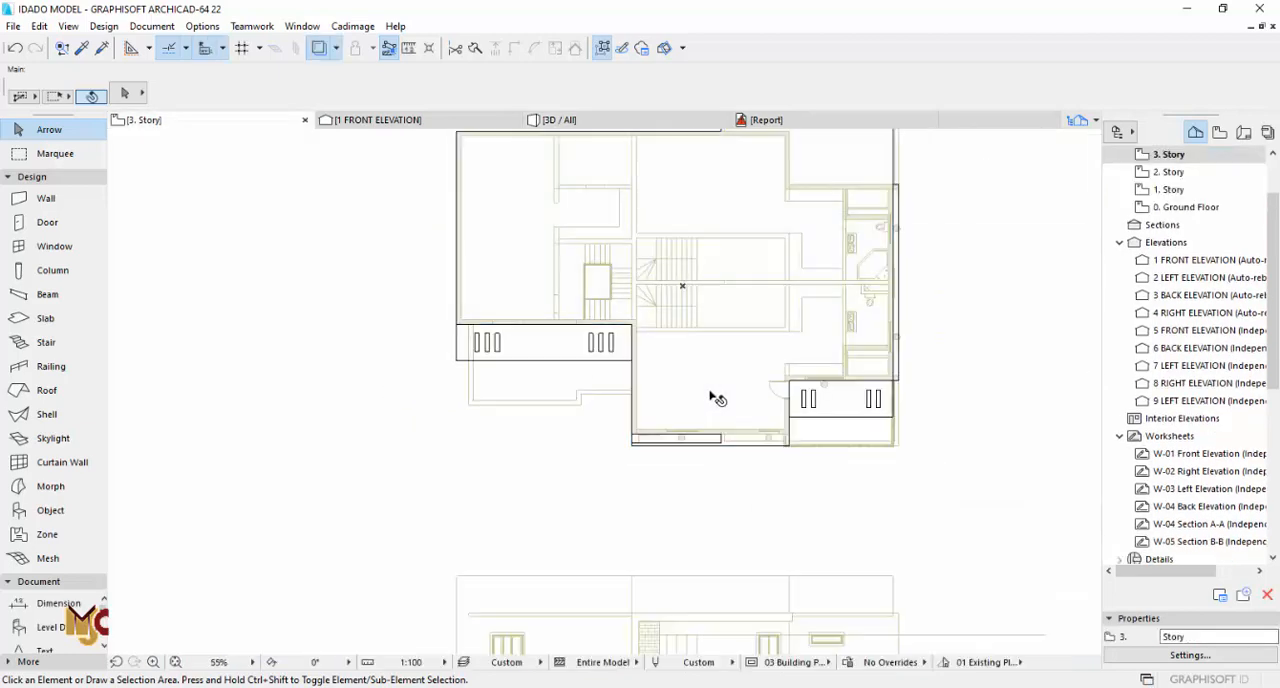
{"action": "left_click", "coordinate": [716, 398]}
{"action": "scroll", "coordinate": [777, 437], "scroll_direction": "up", "scroll_amount": 6}
{"action": "left_click", "coordinate": [837, 400]}
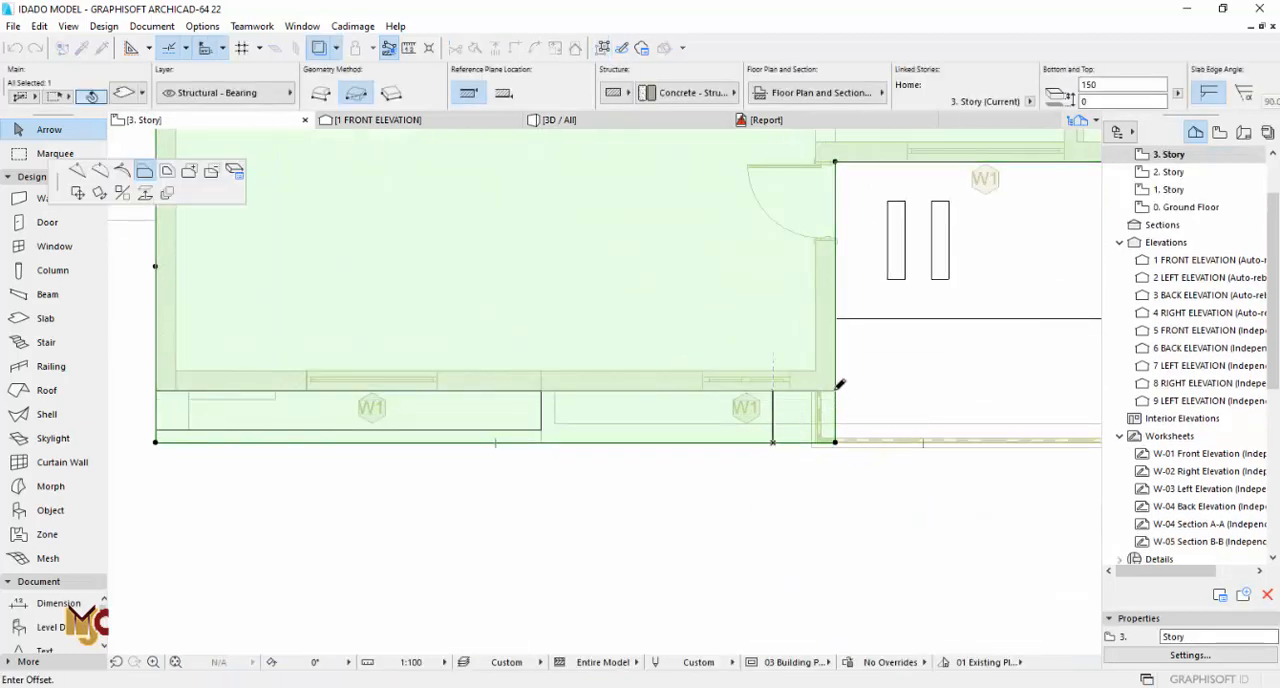
{"action": "key", "text": "Escape"}
{"action": "key", "text": "F3"}
{"action": "middle_click_drag", "start_coordinate": [649, 240], "coordinate": [715, 202], "text": "shift"}
Step: Move the projecting front slab above the tall window down in 3D to a top offset of 0 from 3. Story
{"action": "key", "text": "F2"}
{"action": "scroll", "coordinate": [655, 288], "scroll_direction": "down", "scroll_amount": 7}
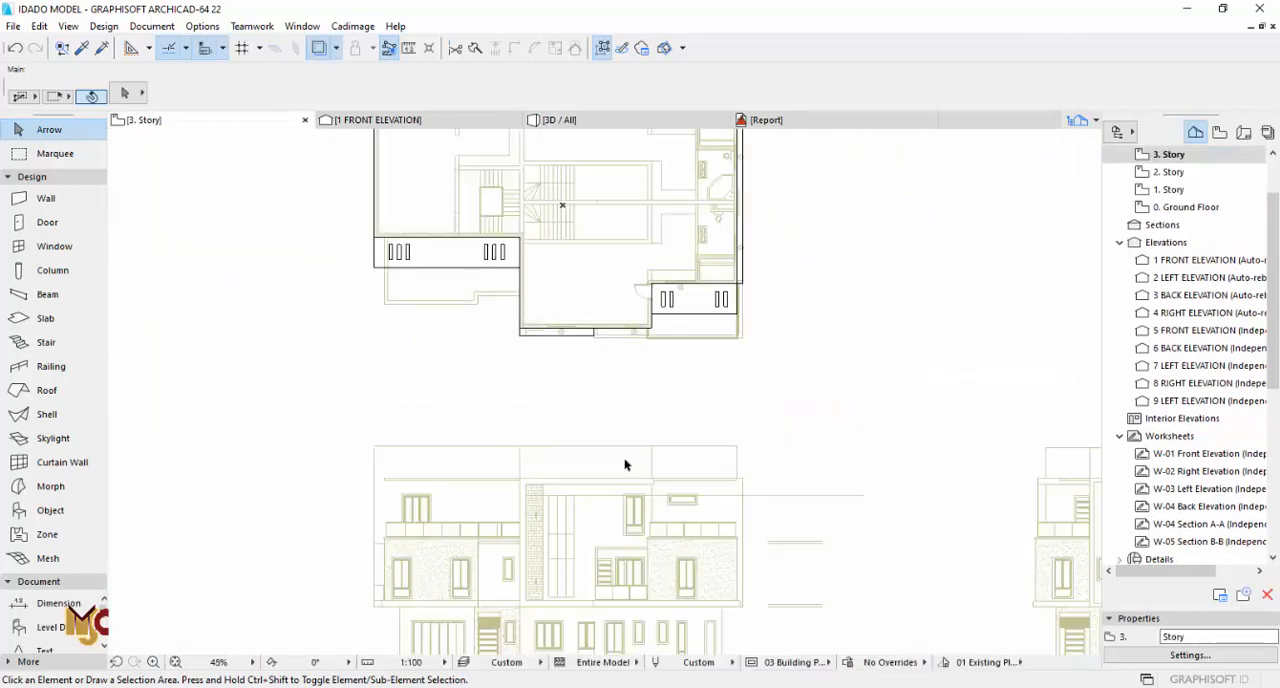
{"action": "scroll", "coordinate": [628, 458], "scroll_direction": "up", "scroll_amount": 3}
{"action": "key", "text": "F3"}
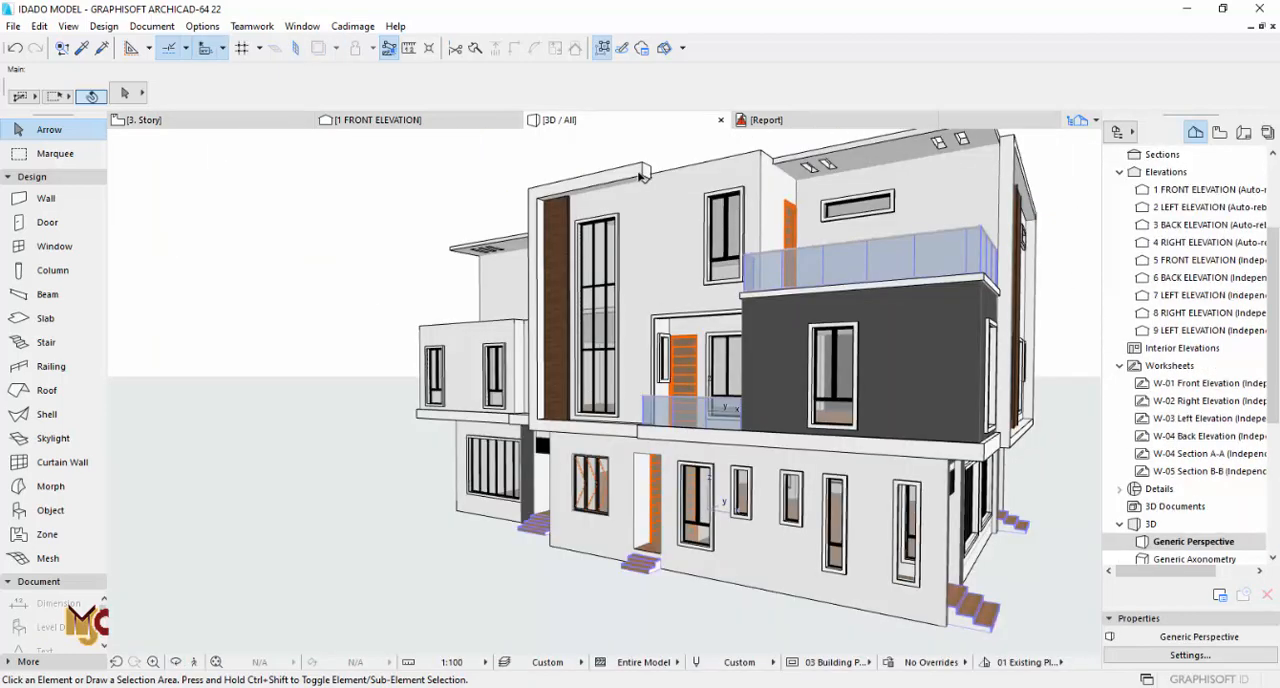
{"action": "left_click", "coordinate": [643, 175]}
{"action": "scroll", "coordinate": [645, 172], "scroll_direction": "up", "scroll_amount": 4}
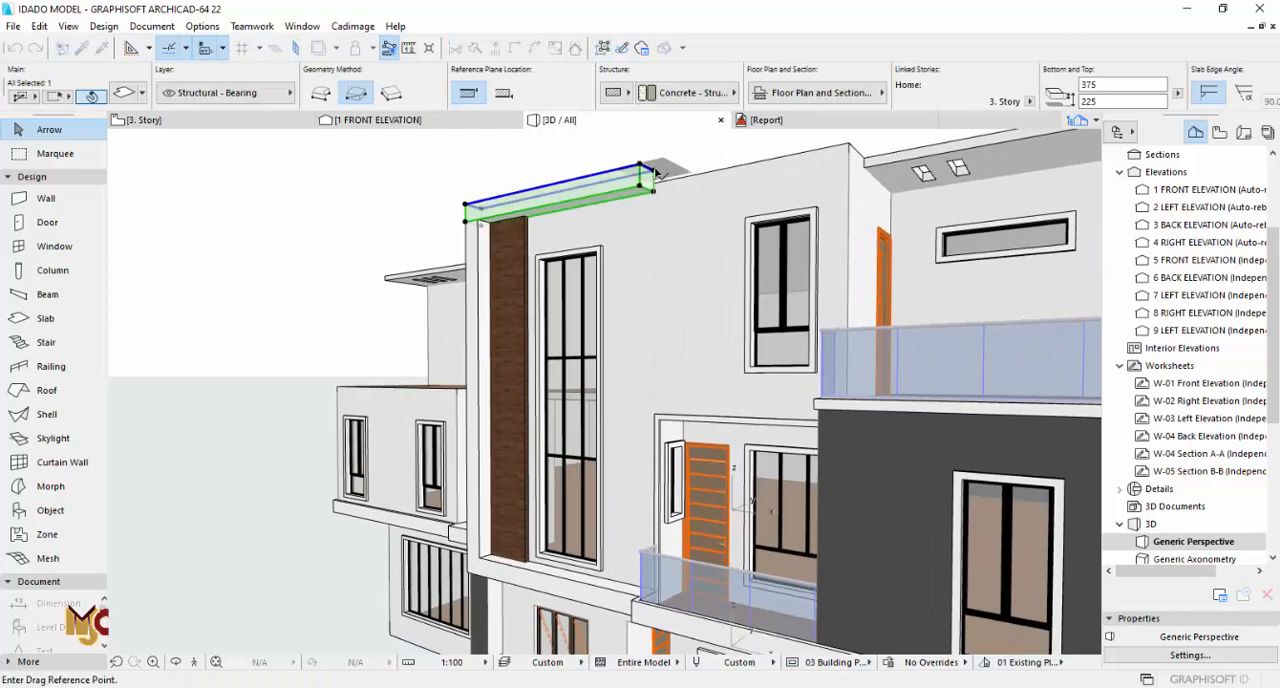
{"action": "left_click", "coordinate": [655, 175]}
{"action": "key", "text": "Escape"}
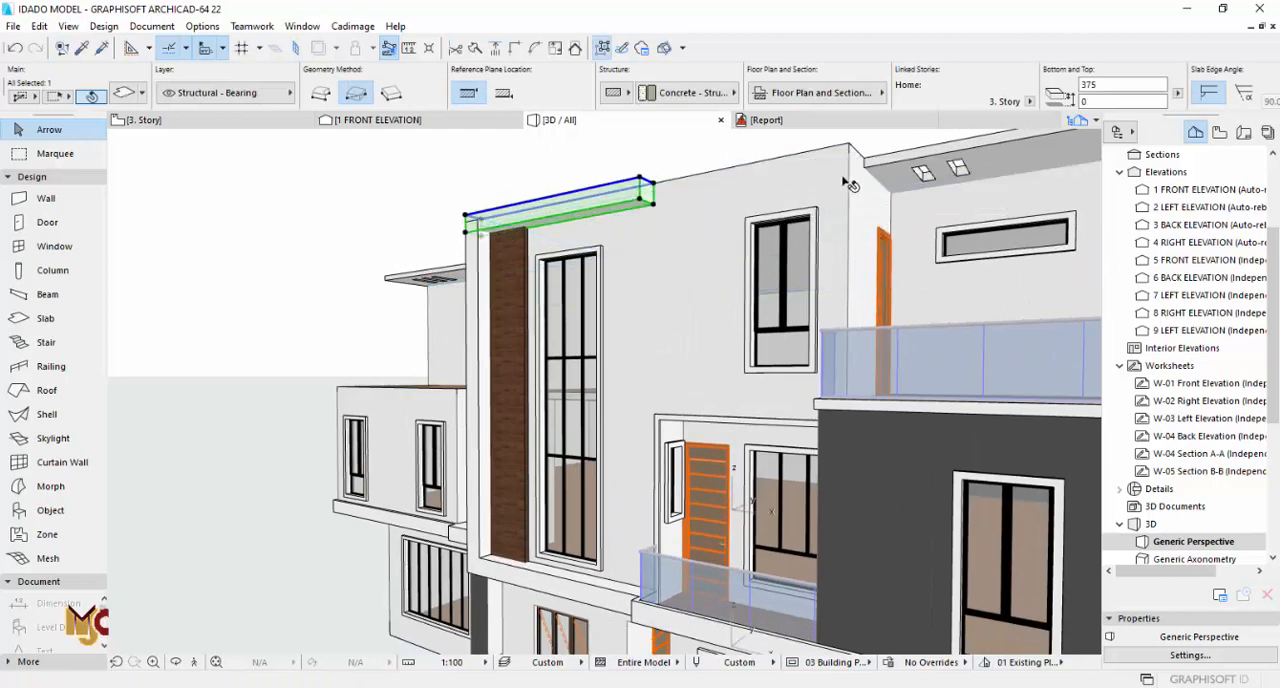
{"action": "key", "text": "Escape"}
Step: Lower the tops of the white vertical fin and the adjacent wood panel to 7125 mm above their home story
{"action": "left_click", "coordinate": [472, 260]}
{"action": "left_click", "coordinate": [472, 221]}
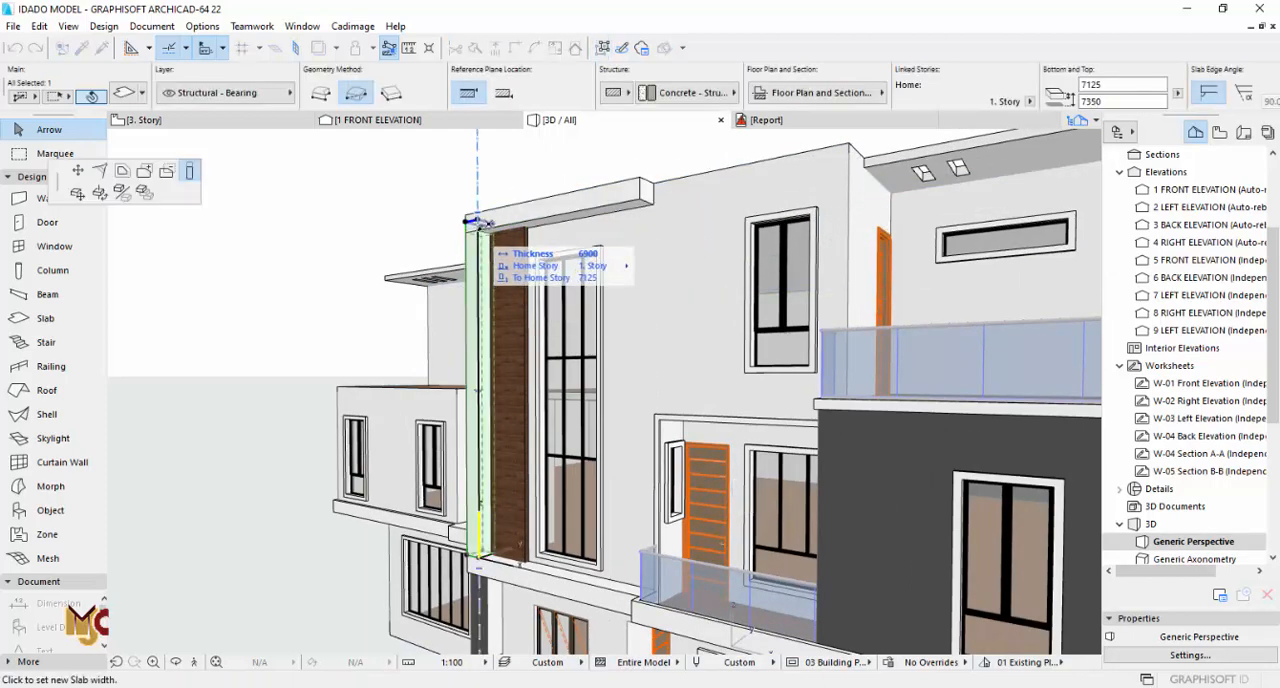
{"action": "key", "text": "Escape"}
{"action": "left_click", "coordinate": [525, 229]}
{"action": "left_click", "coordinate": [525, 218]}
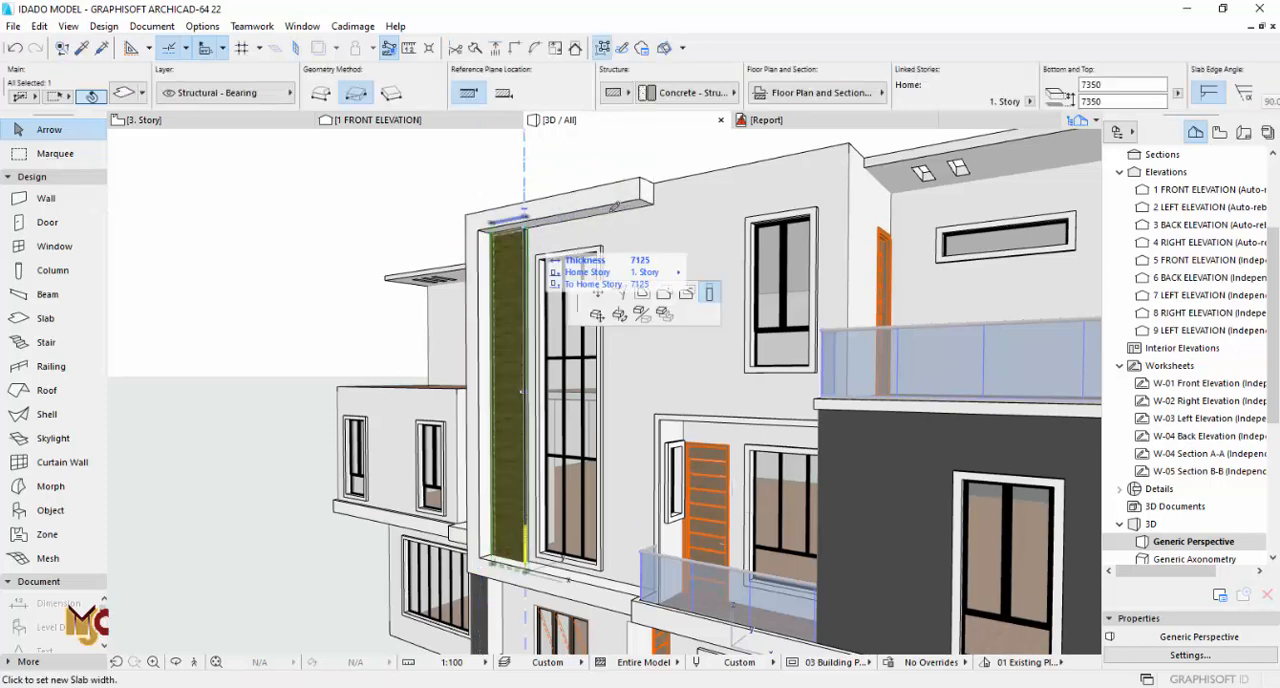
{"action": "key", "text": "Escape"}
{"action": "key", "text": "Escape"}
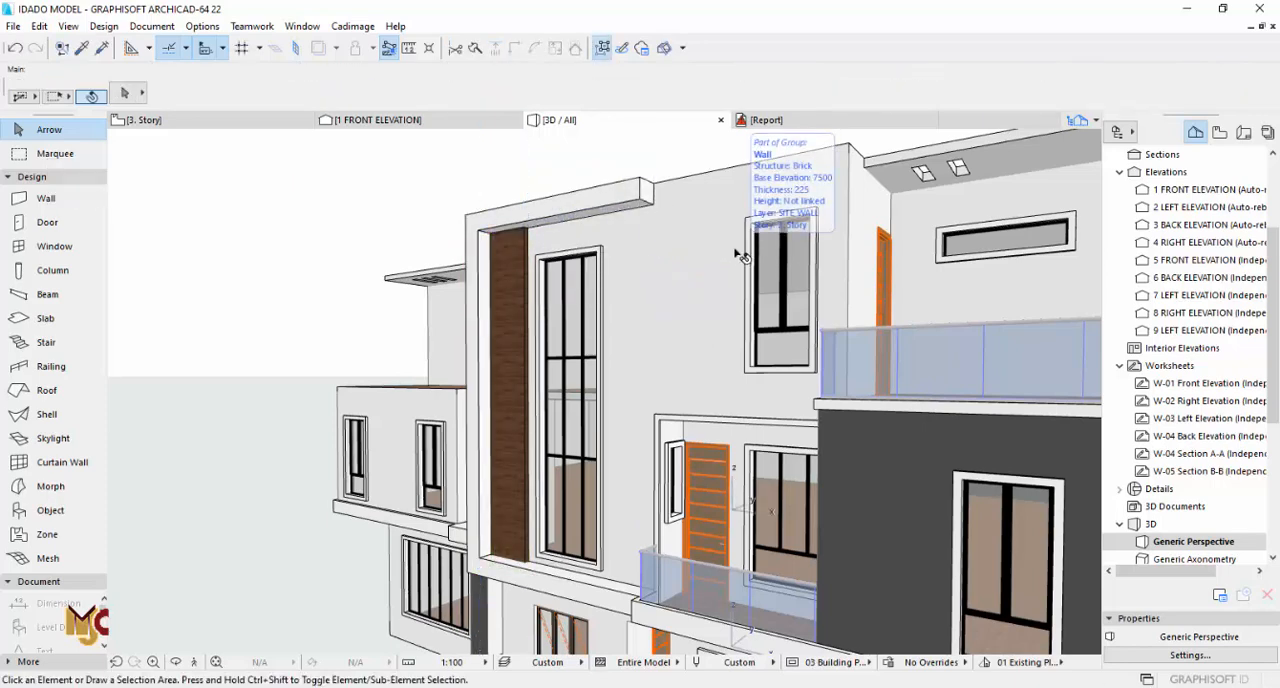
Step: On the 3. Story plan, stretch the free end of the projecting front slab to the building's front corner beside the terrace
{"action": "key", "text": "F2"}
{"action": "scroll", "coordinate": [625, 230], "scroll_direction": "up", "scroll_amount": 7}
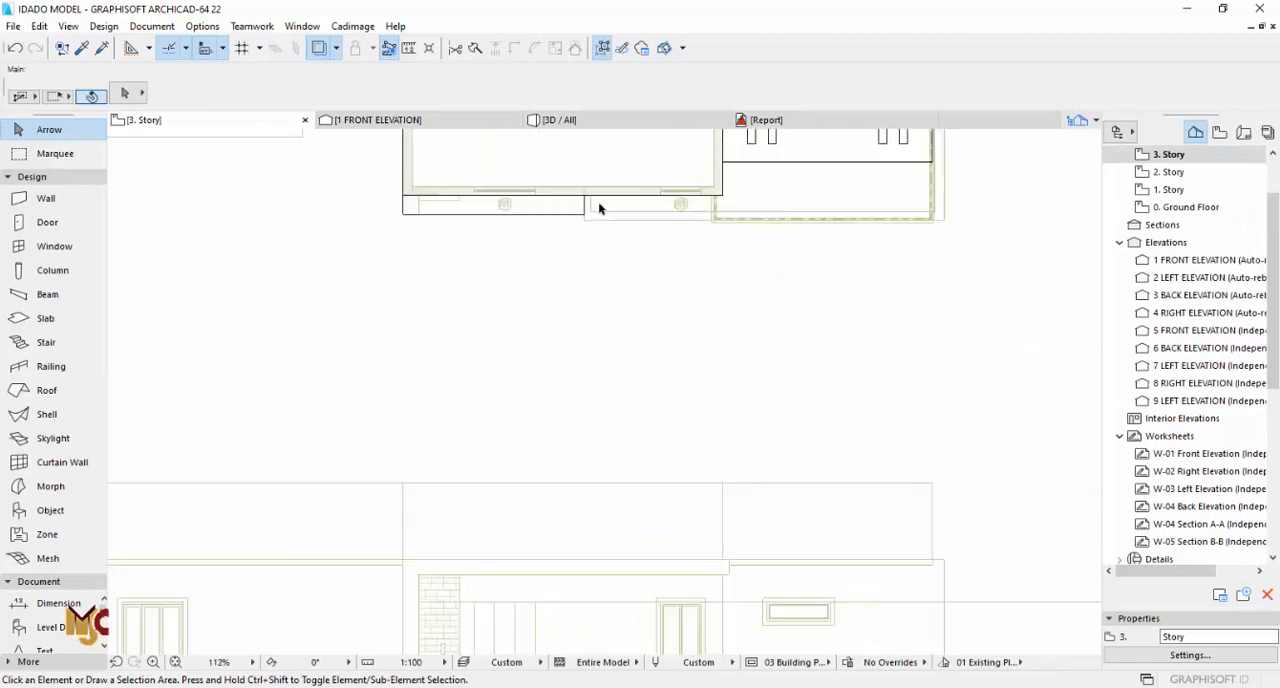
{"action": "left_click", "coordinate": [570, 206]}
{"action": "left_click", "coordinate": [570, 206]}
{"action": "left_click", "coordinate": [866, 183]}
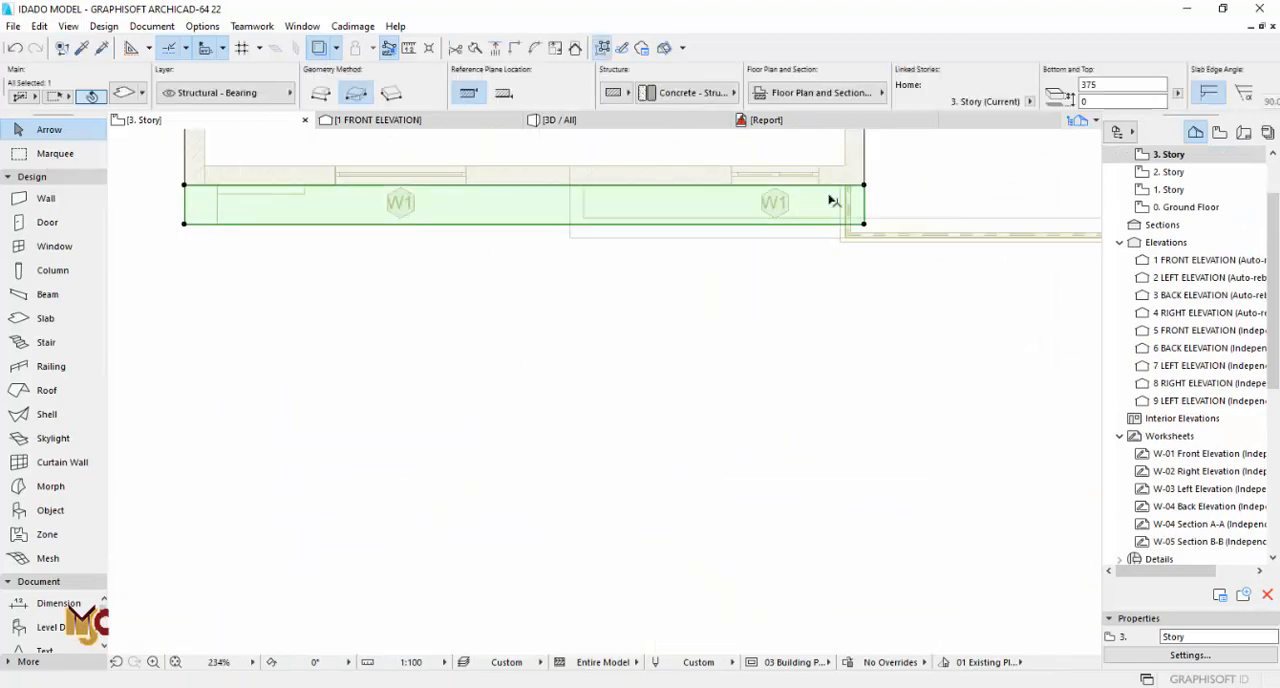
Step: Measure the front roof slab's end overhang on the elevation drawing and offset the slab's end edge outward by 150 mm
{"action": "scroll", "coordinate": [680, 300], "scroll_direction": "down", "scroll_amount": 4}
{"action": "scroll", "coordinate": [606, 263], "scroll_direction": "up", "scroll_amount": 6}
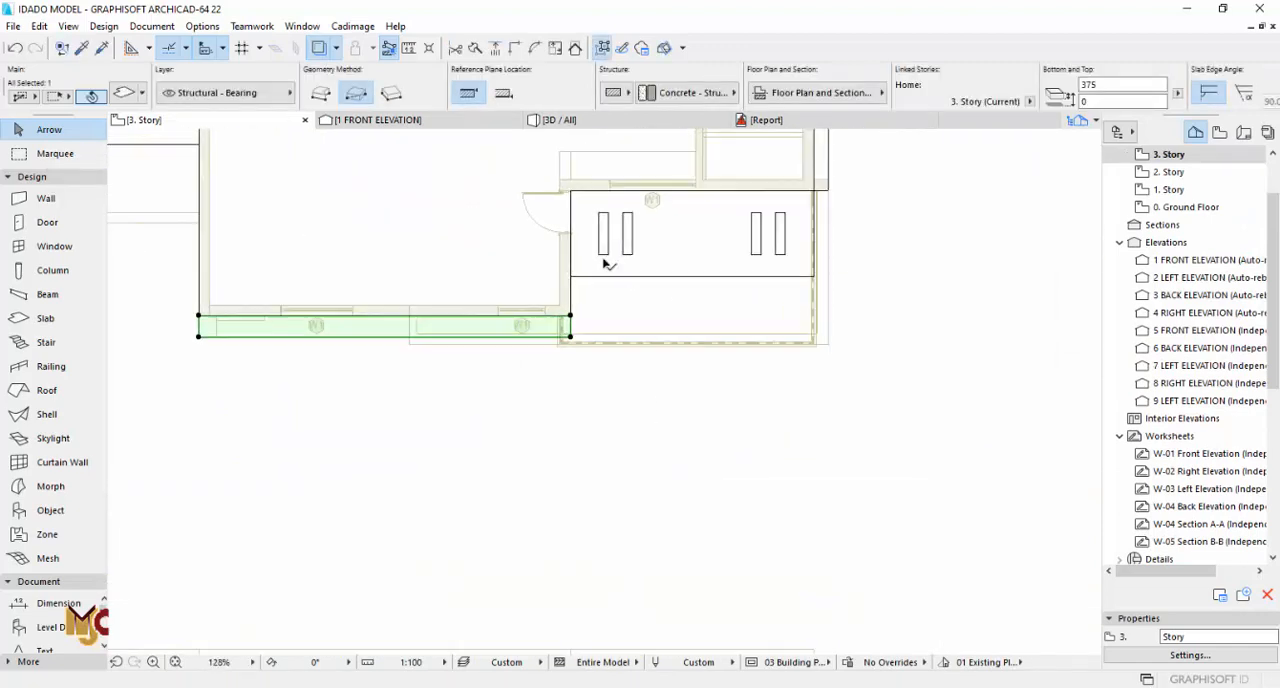
{"action": "left_click", "coordinate": [409, 48]}
{"action": "scroll", "coordinate": [611, 532], "scroll_direction": "up", "scroll_amount": 3}
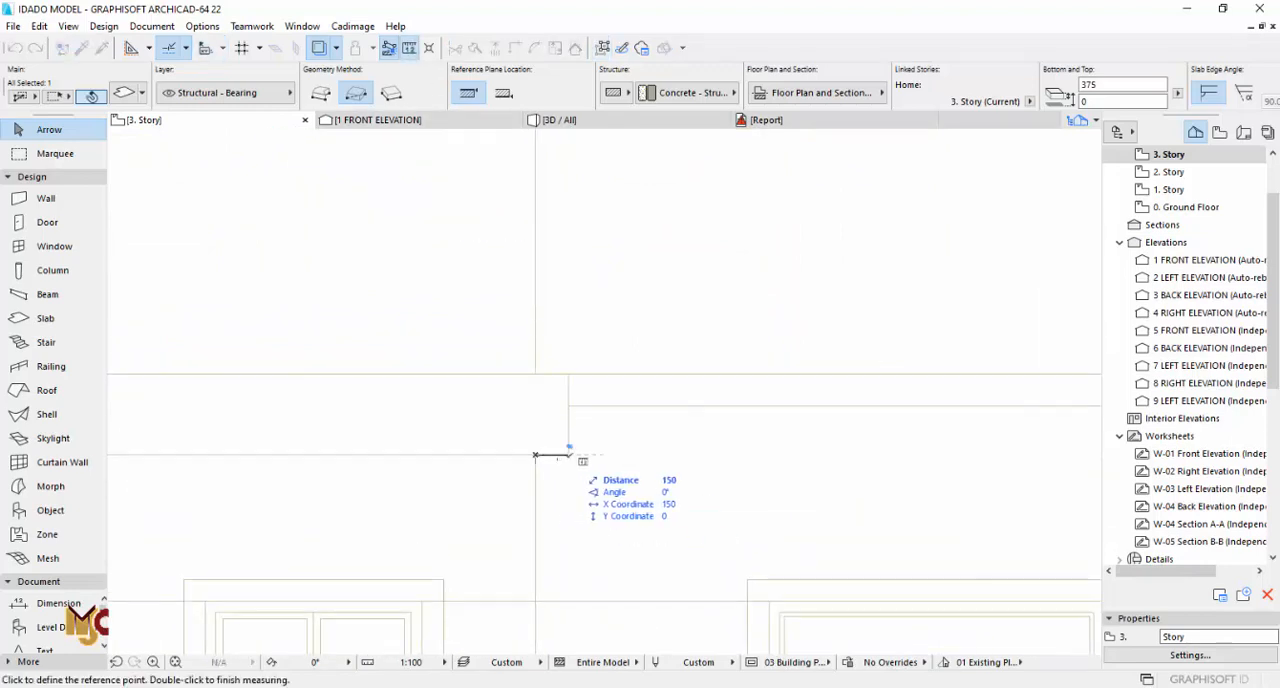
{"action": "key", "text": "Escape"}
{"action": "scroll", "coordinate": [556, 440], "scroll_direction": "down", "scroll_amount": 7}
{"action": "middle_click_drag", "start_coordinate": [572, 275], "coordinate": [575, 628]}
{"action": "scroll", "coordinate": [563, 251], "scroll_direction": "up", "scroll_amount": 5}
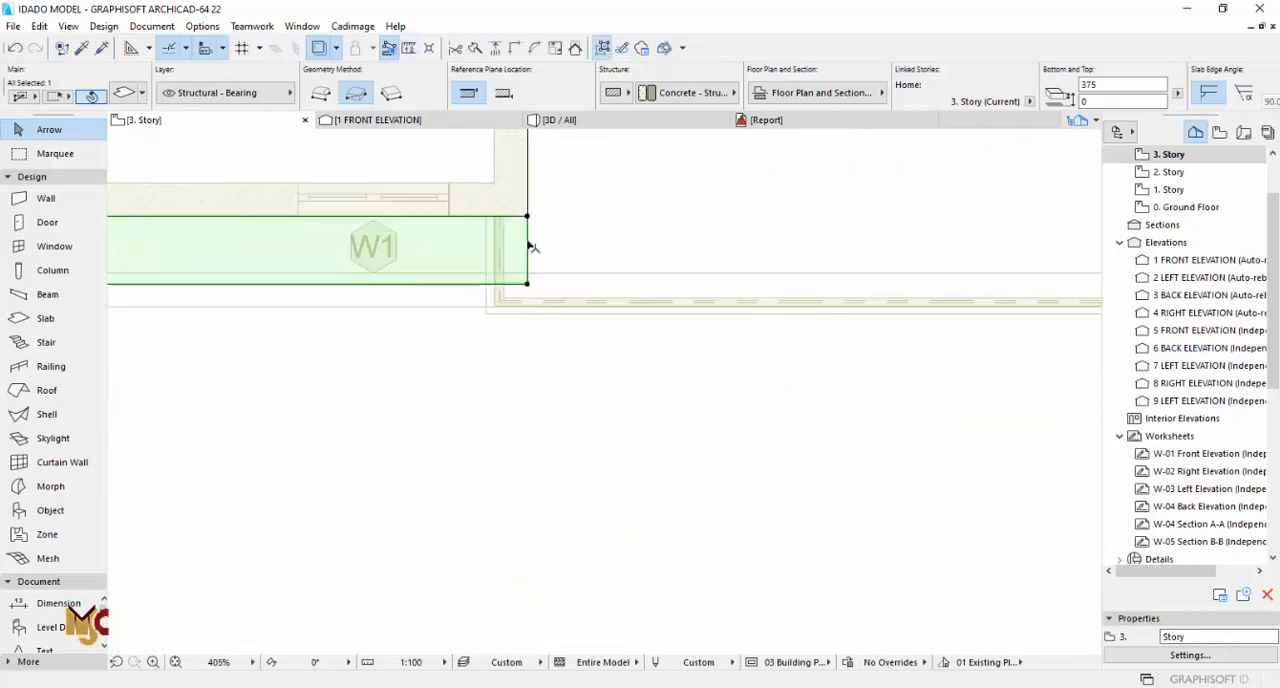
{"action": "left_click", "coordinate": [529, 247]}
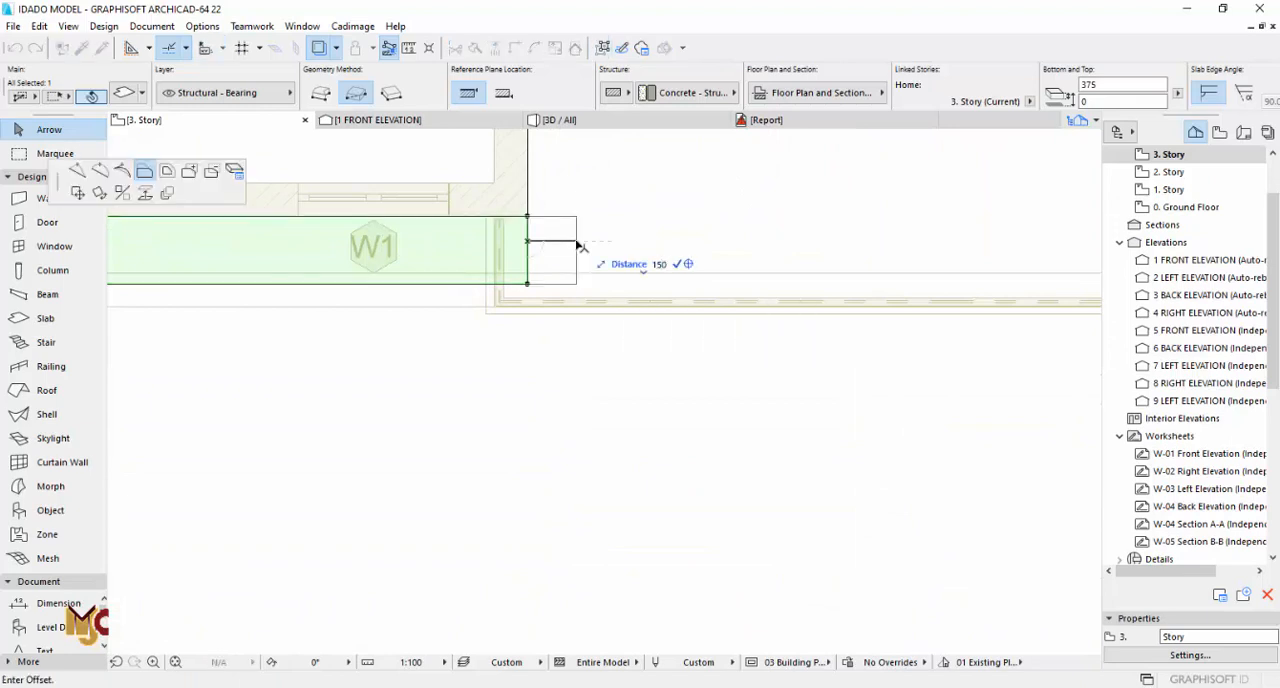
{"action": "left_click", "coordinate": [551, 240]}
{"action": "left_click", "coordinate": [550, 233]}
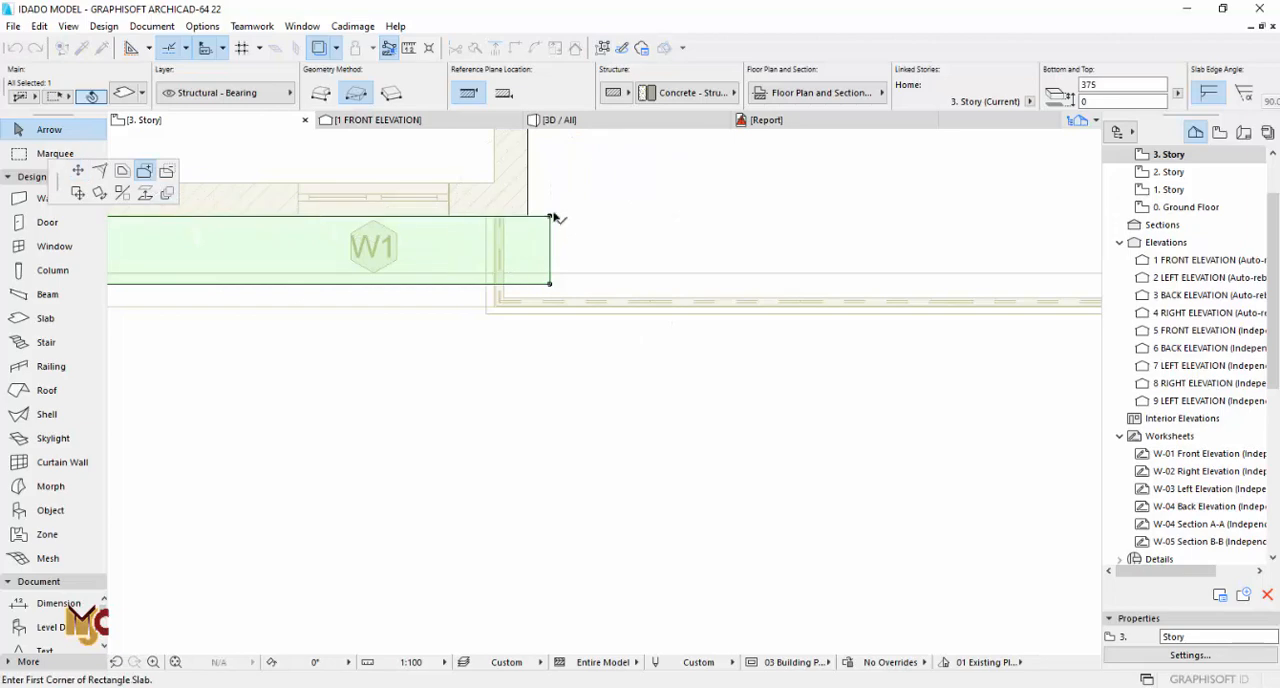
Step: Add a rectangular return strip to the front slab, running along the side wall back to the terrace's rear wall
{"action": "left_click", "coordinate": [551, 216]}
{"action": "scroll", "coordinate": [586, 381], "scroll_direction": "down", "scroll_amount": 5}
{"action": "scroll", "coordinate": [573, 181], "scroll_direction": "up", "scroll_amount": 6}
{"action": "left_click", "coordinate": [555, 182]}
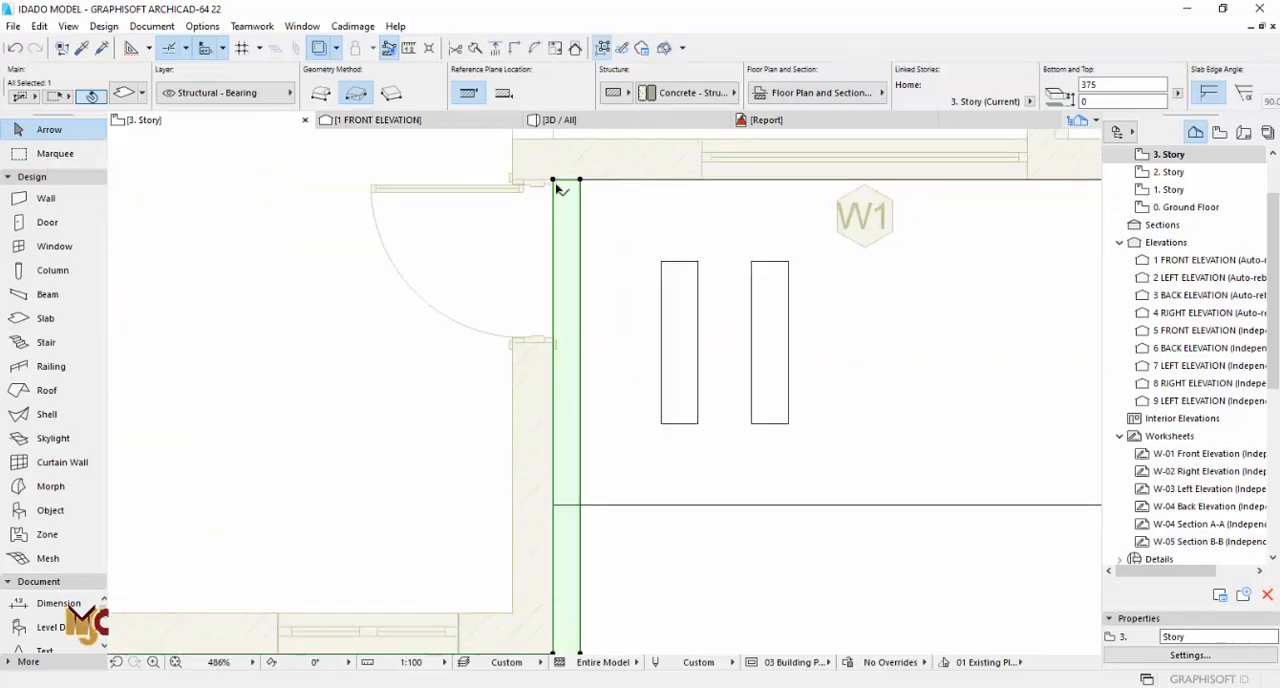
{"action": "key", "text": "Escape"}
Step: Inspect the front roof edge in 3D and compare the facade with the elevation drawing on the 3. Story and 2. Story plans
{"action": "key", "text": "F3"}
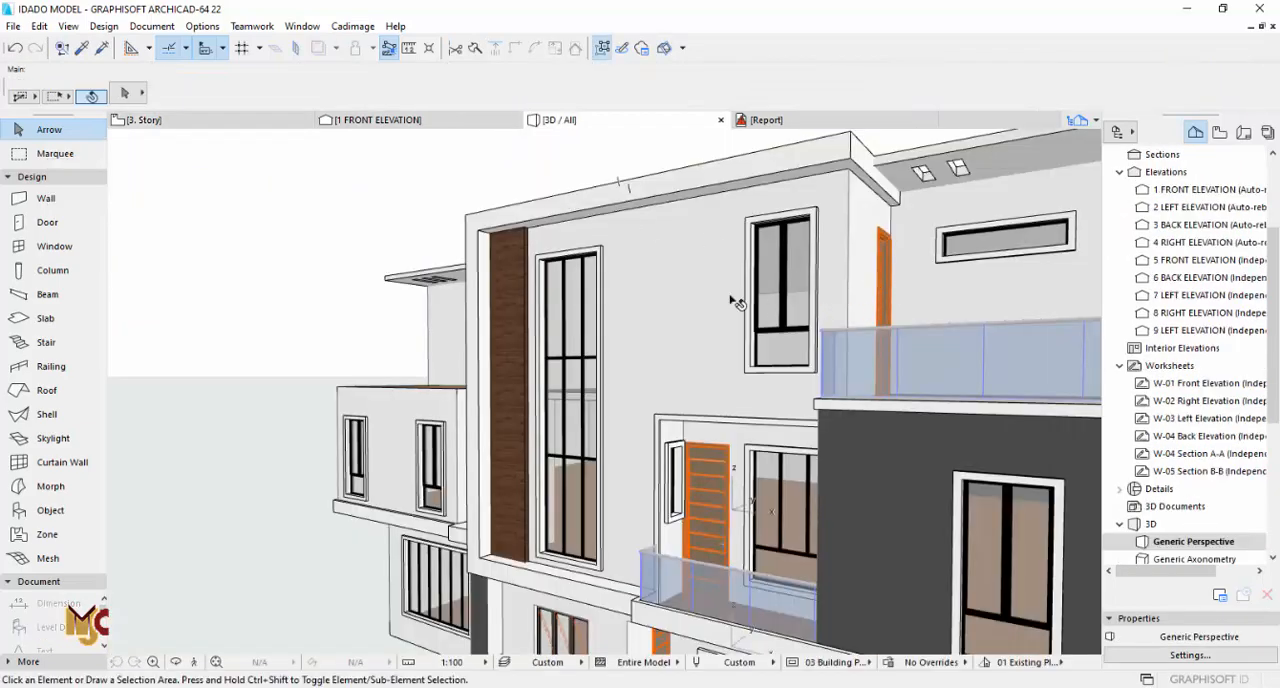
{"action": "scroll", "coordinate": [571, 335], "scroll_direction": "down", "scroll_amount": 3}
{"action": "middle_click_drag", "start_coordinate": [729, 300], "coordinate": [646, 254], "text": "shift"}
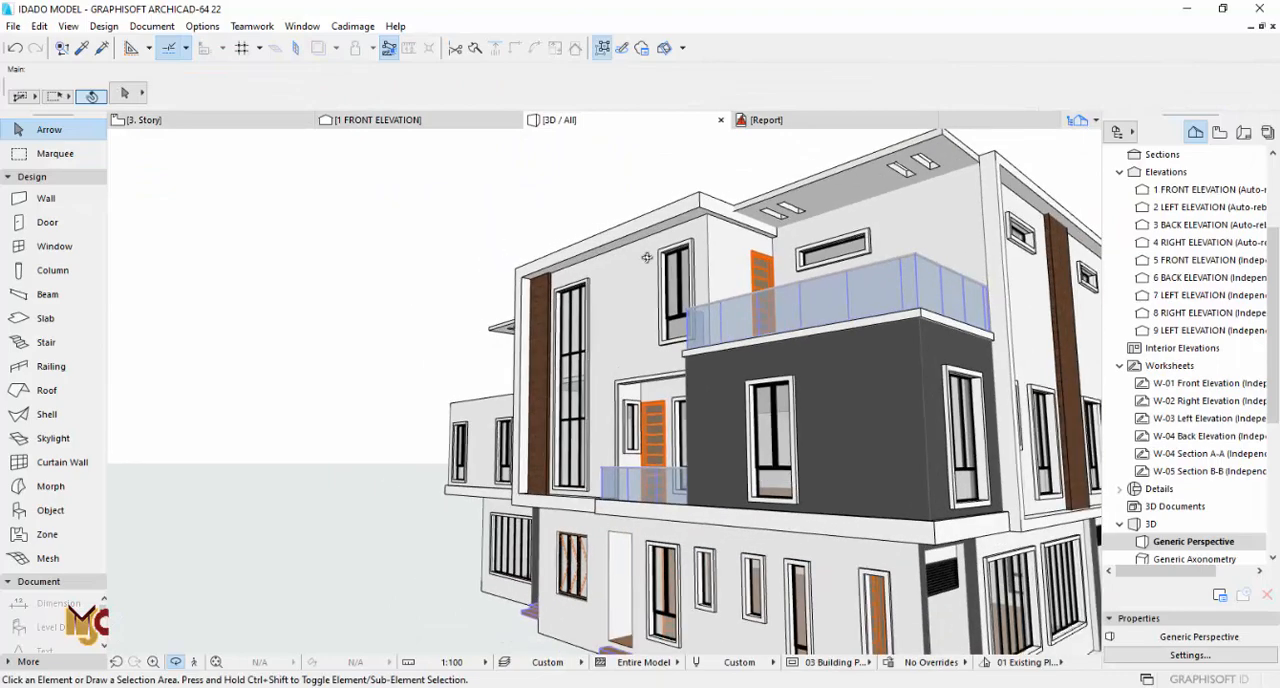
{"action": "scroll", "coordinate": [727, 433], "scroll_direction": "down", "scroll_amount": 2}
{"action": "scroll", "coordinate": [735, 301], "scroll_direction": "down", "scroll_amount": 1}
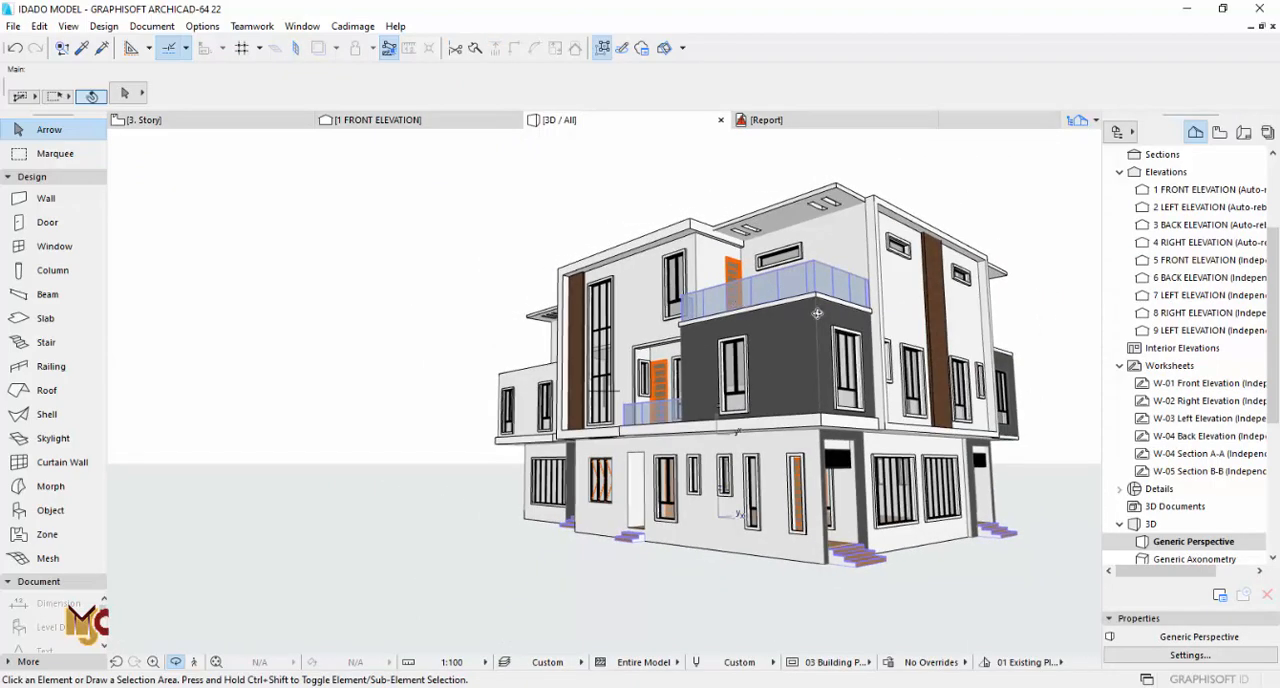
{"action": "middle_click_drag", "start_coordinate": [817, 313], "coordinate": [624, 434], "text": "shift"}
{"action": "key", "text": "F2"}
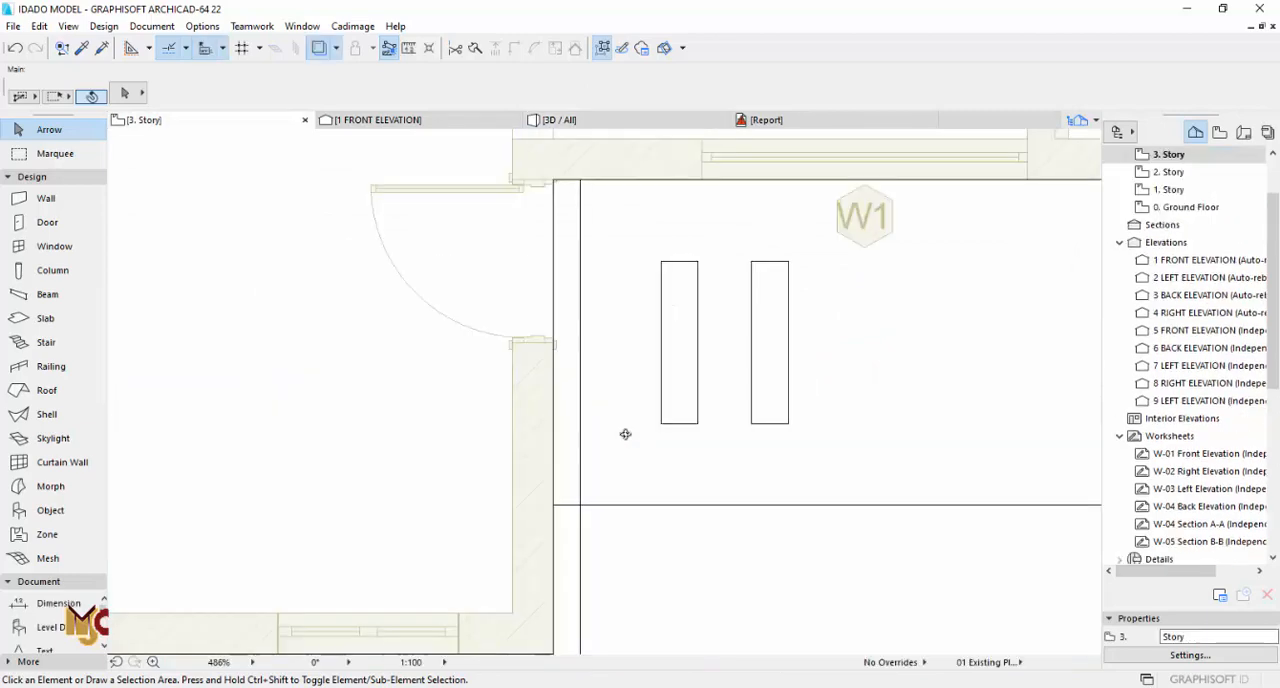
{"action": "scroll", "coordinate": [626, 488], "scroll_direction": "down", "scroll_amount": 5}
{"action": "scroll", "coordinate": [563, 428], "scroll_direction": "up", "scroll_amount": 3}
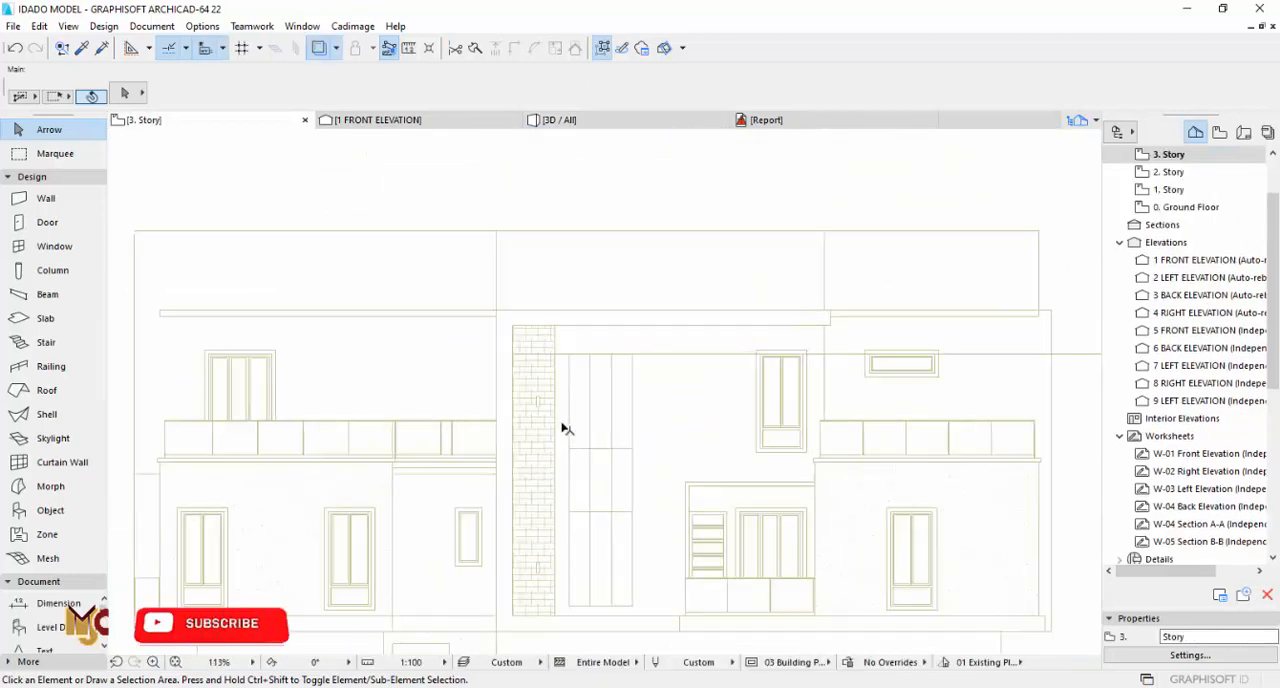
{"action": "scroll", "coordinate": [563, 422], "scroll_direction": "down", "scroll_amount": 4}
{"action": "scroll", "coordinate": [623, 254], "scroll_direction": "up", "scroll_amount": 2}
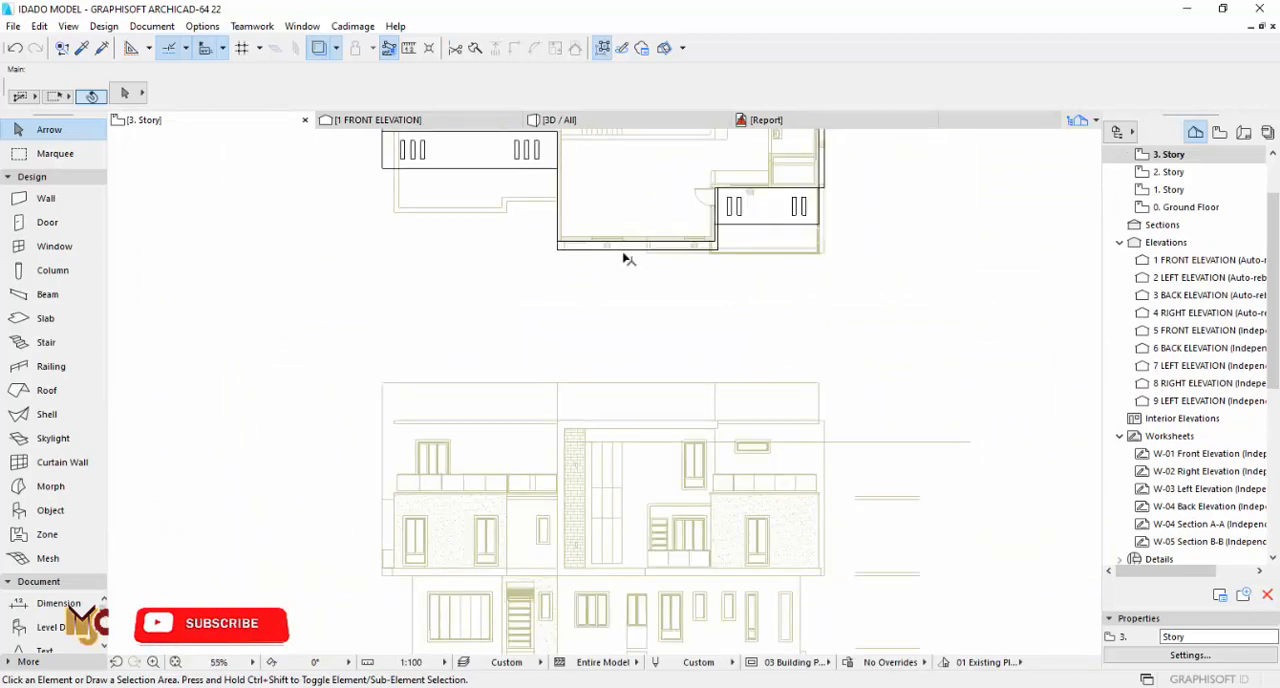
{"action": "scroll", "coordinate": [557, 371], "scroll_direction": "up", "scroll_amount": 2}
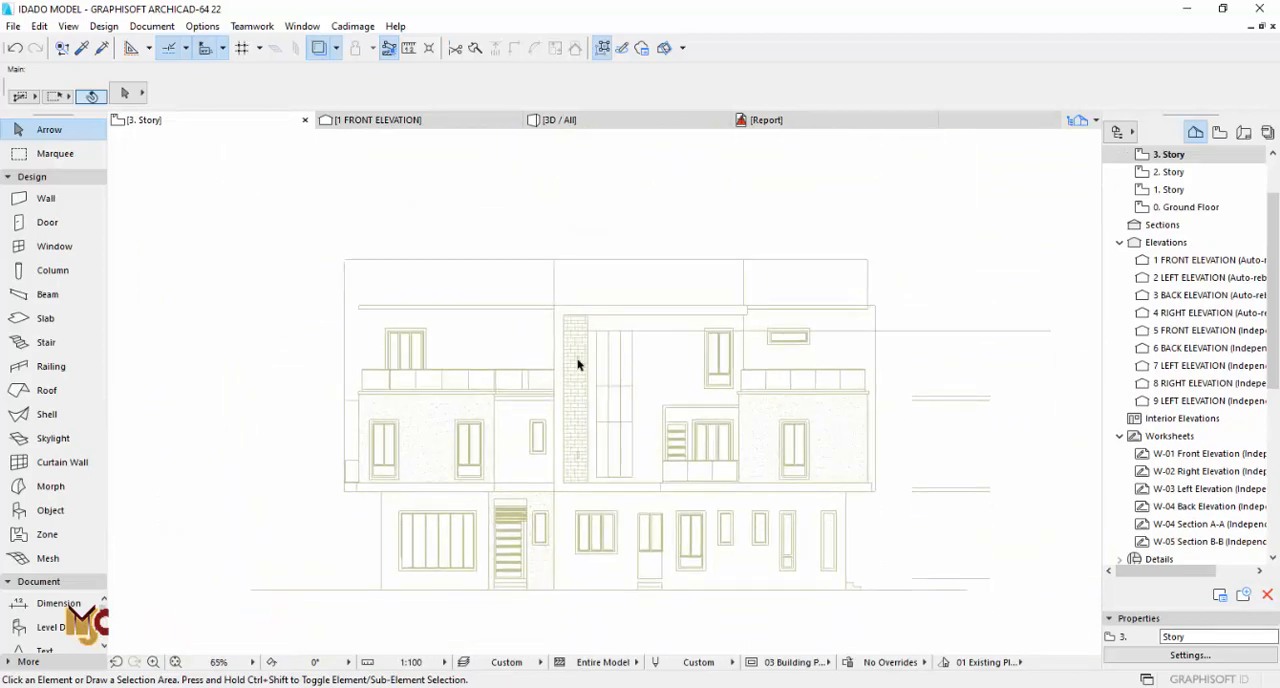
{"action": "scroll", "coordinate": [577, 364], "scroll_direction": "up", "scroll_amount": 5}
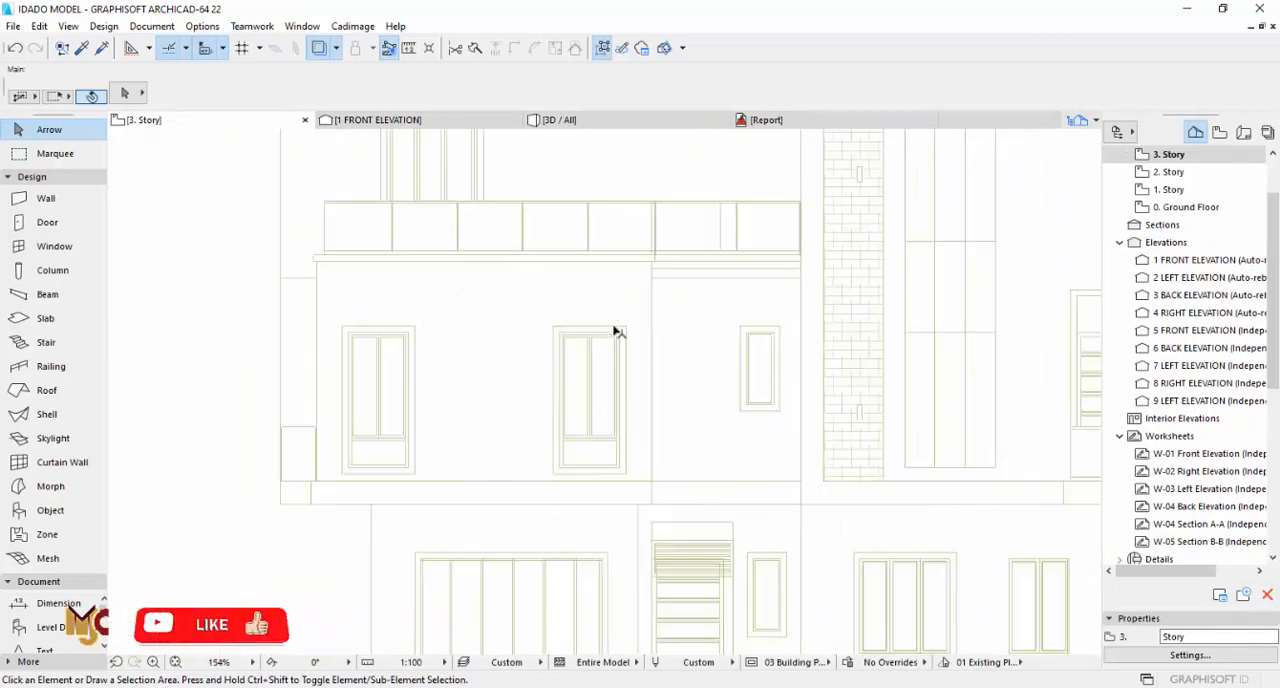
{"action": "double_click", "coordinate": [1183, 176]}
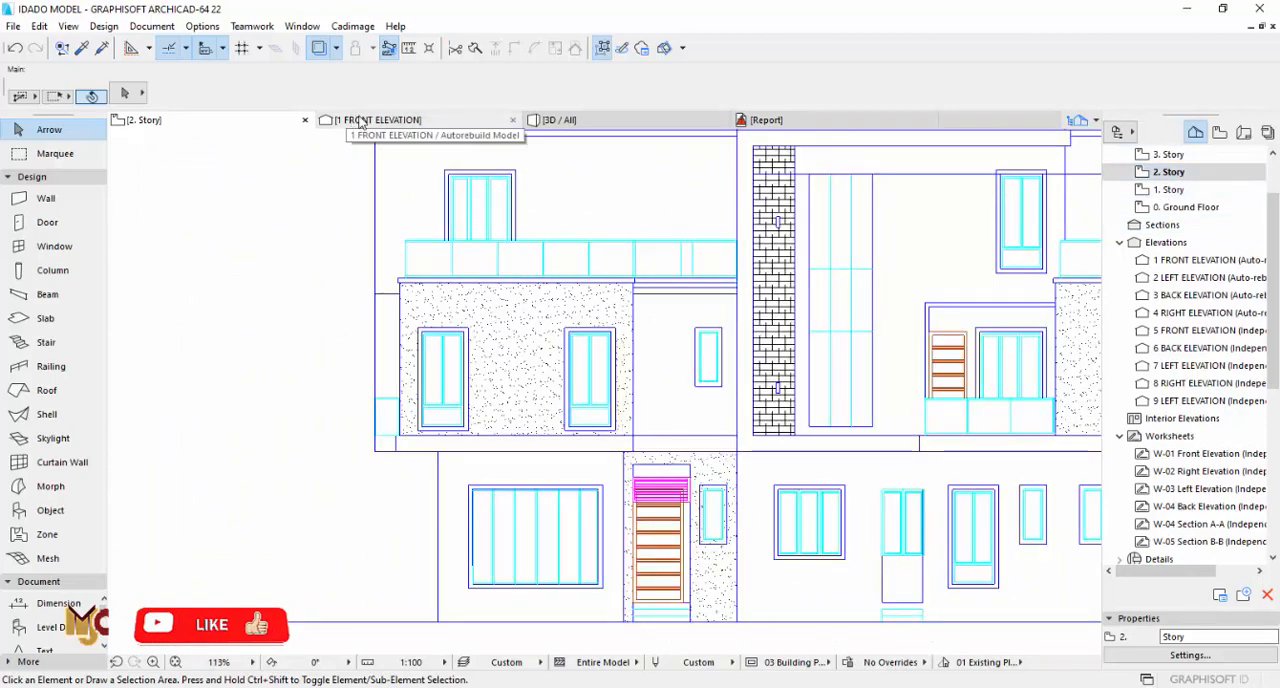
Step: In 3D, set the surfaces of the projecting upper-floor walls below the unrailed terrace to Paint - Dark Gray
{"action": "left_click", "coordinate": [674, 122]}
{"action": "scroll", "coordinate": [450, 402], "scroll_direction": "up", "scroll_amount": 2}
{"action": "left_click_drag", "start_coordinate": [348, 345], "coordinate": [461, 334]}
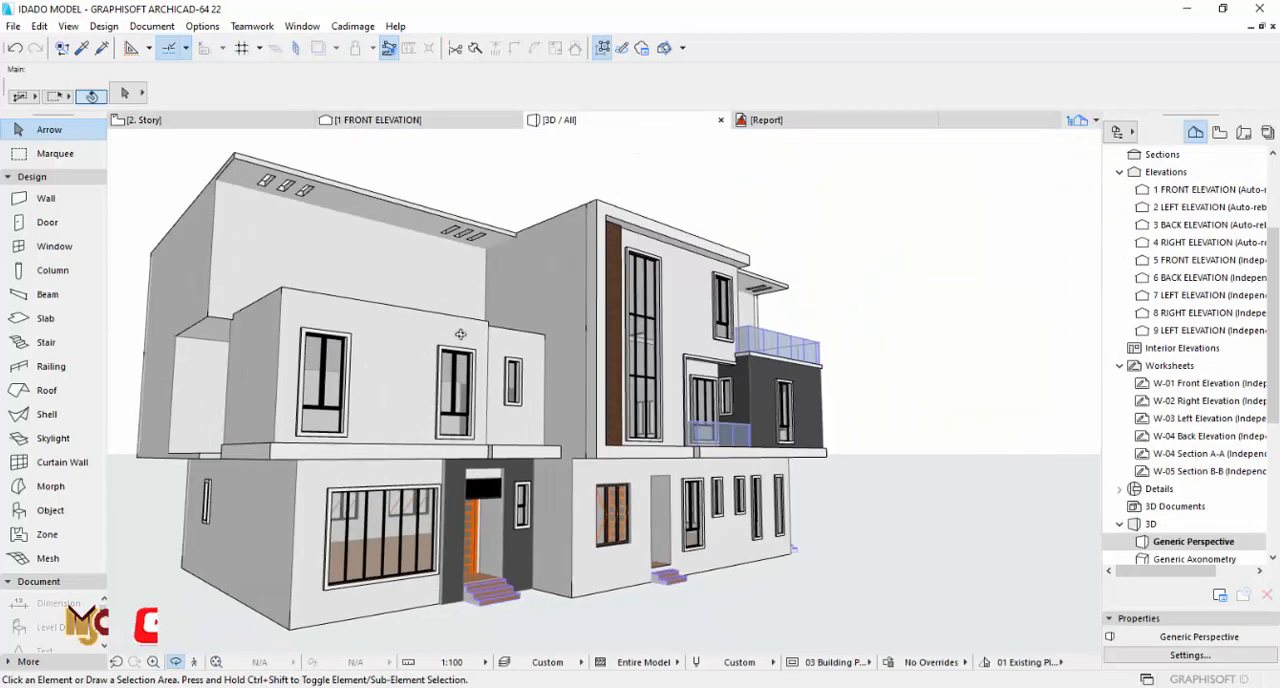
{"action": "left_click", "coordinate": [426, 329], "text": "shift"}
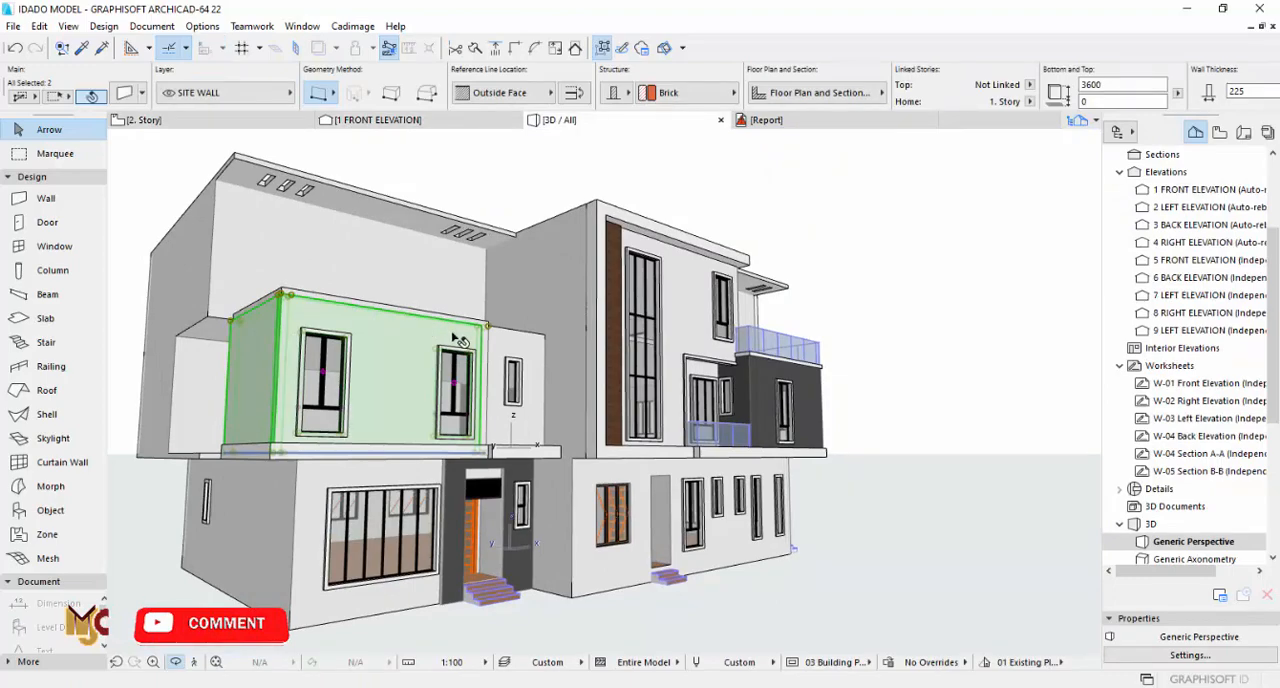
{"action": "scroll", "coordinate": [460, 340], "scroll_direction": "up", "scroll_amount": 4}
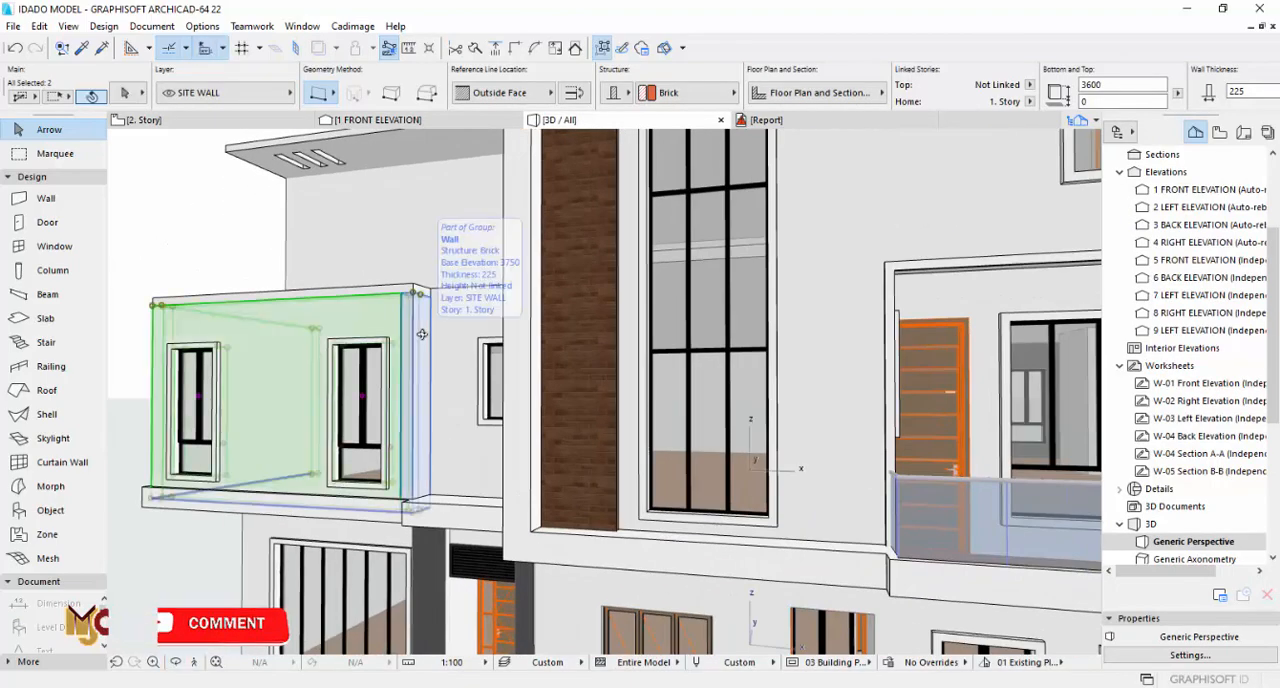
{"action": "left_click", "coordinate": [422, 334], "text": "shift"}
{"action": "left_click", "coordinate": [132, 101]}
{"action": "left_click", "coordinate": [705, 456]}
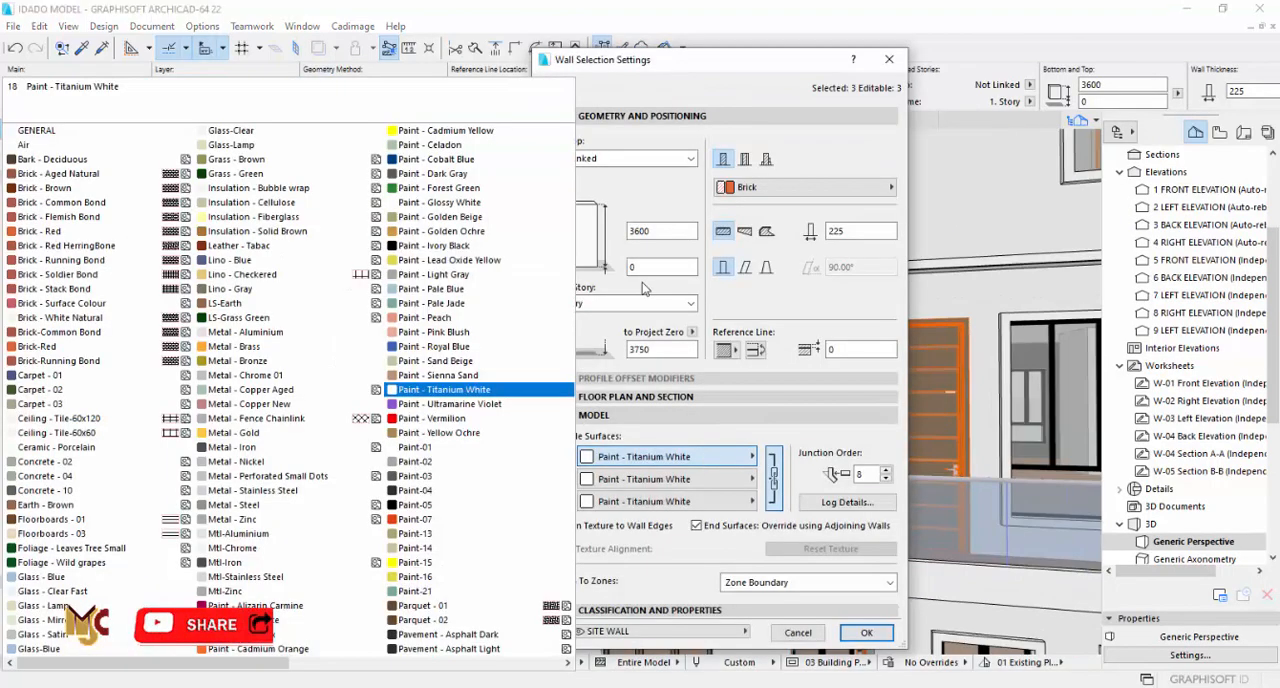
{"action": "left_click", "coordinate": [468, 175]}
{"action": "left_click", "coordinate": [866, 633]}
{"action": "left_click", "coordinate": [234, 276]}
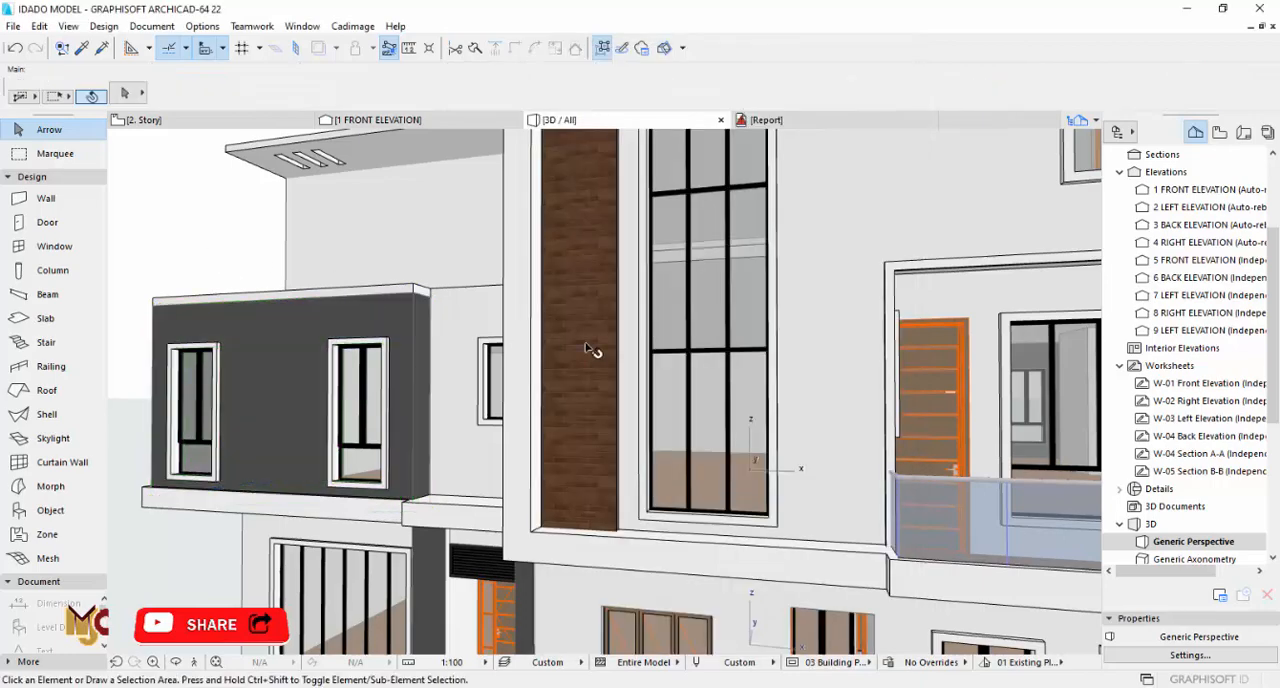
Step: Compare the front facade in 3D with the elevation drawing and the 2. Story plan, checking the openings around the terraces
{"action": "scroll", "coordinate": [703, 284], "scroll_direction": "down", "scroll_amount": 4}
{"action": "middle_click_drag", "start_coordinate": [639, 326], "coordinate": [680, 370], "text": "shift"}
{"action": "scroll", "coordinate": [818, 369], "scroll_direction": "down", "scroll_amount": 4}
{"action": "scroll", "coordinate": [826, 355], "scroll_direction": "up", "scroll_amount": 2}
{"action": "scroll", "coordinate": [826, 355], "scroll_direction": "up", "scroll_amount": 2}
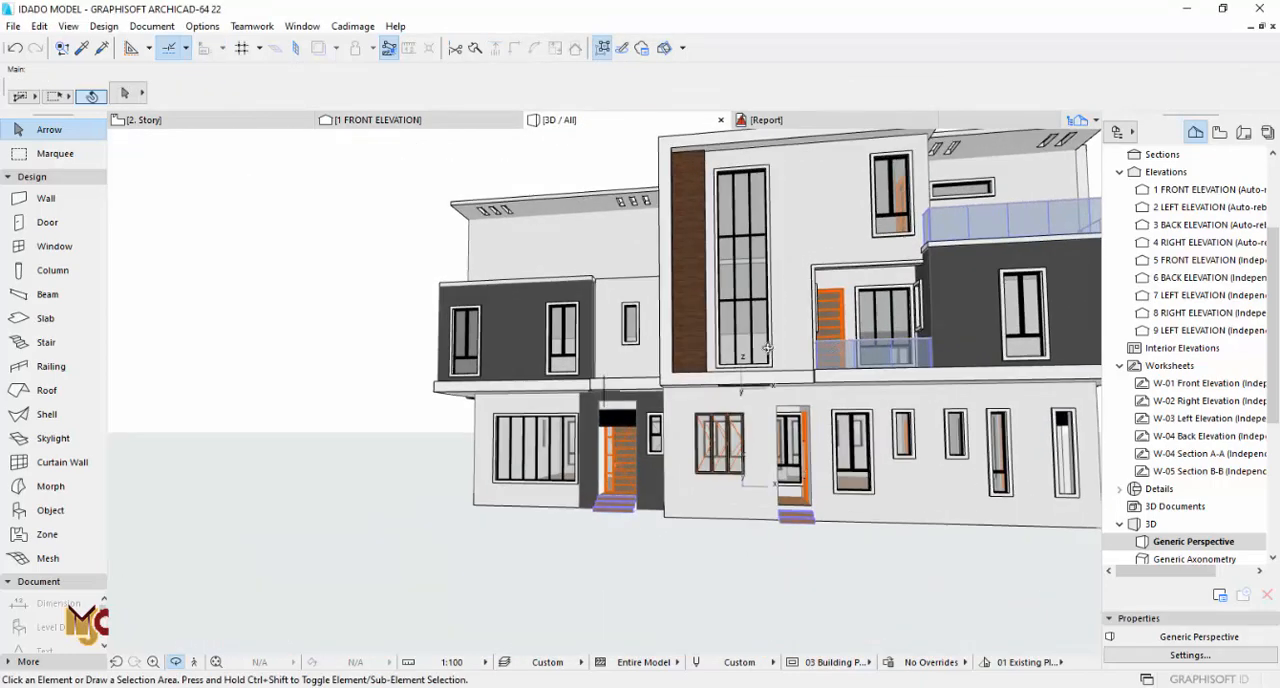
{"action": "key", "text": "F2"}
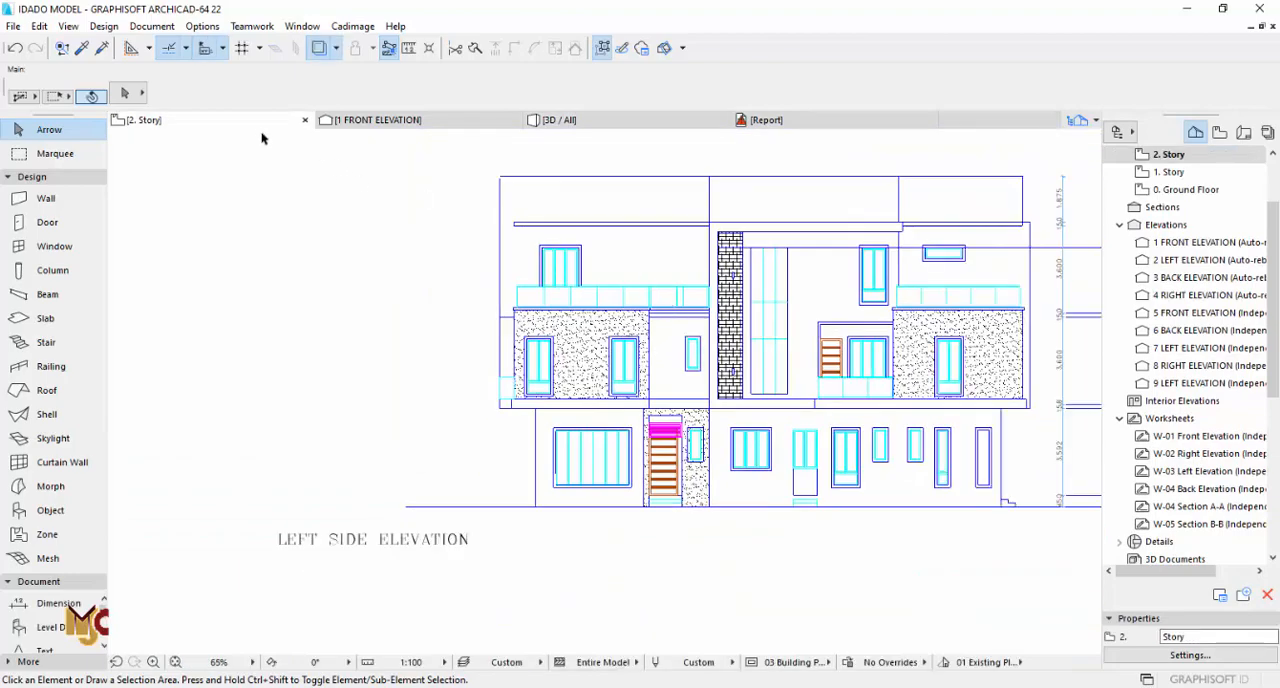
{"action": "scroll", "coordinate": [524, 390], "scroll_direction": "down", "scroll_amount": 4}
{"action": "middle_click_drag", "start_coordinate": [524, 390], "coordinate": [508, 574]}
{"action": "scroll", "coordinate": [554, 362], "scroll_direction": "up", "scroll_amount": 6}
{"action": "middle_click_drag", "start_coordinate": [944, 536], "coordinate": [978, 407]}
{"action": "scroll", "coordinate": [978, 407], "scroll_direction": "up", "scroll_amount": 3}
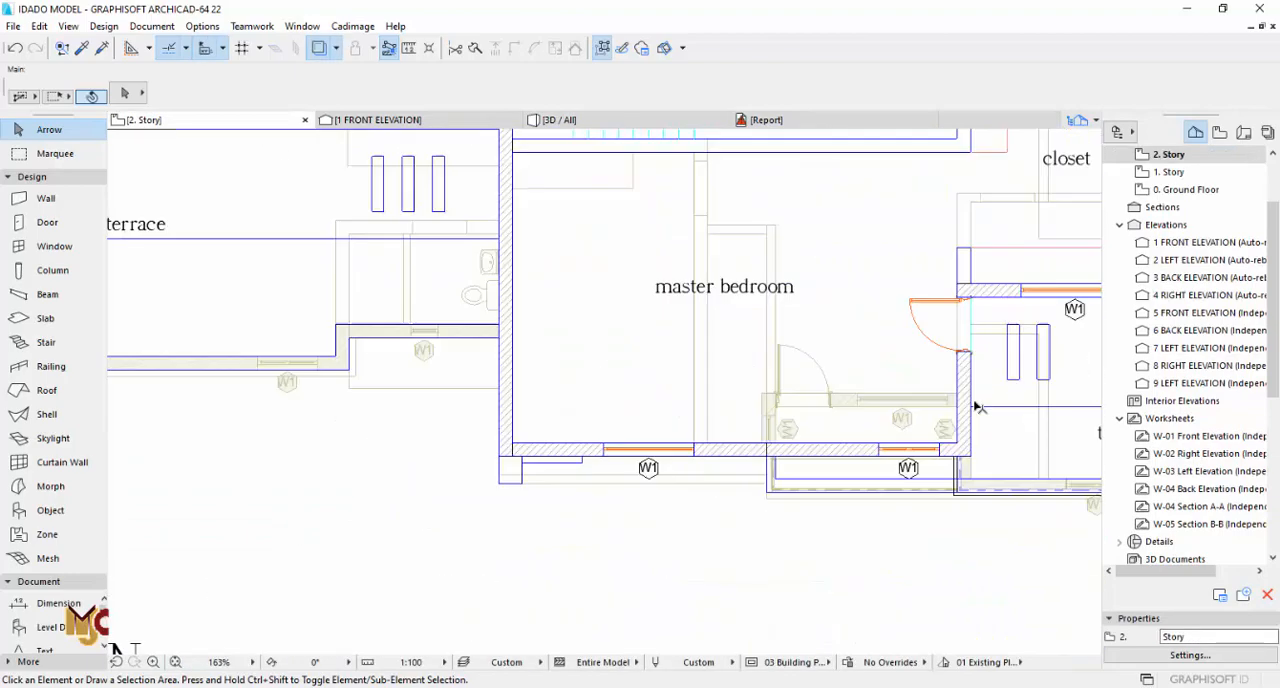
Step: Pick up the 1500 x 2350 window's settings beside bedroom 3 on 1. Story and place one in the larger terrace's rear-wall opening on 2. Story
{"action": "scroll", "coordinate": [491, 369], "scroll_direction": "down", "scroll_amount": 4}
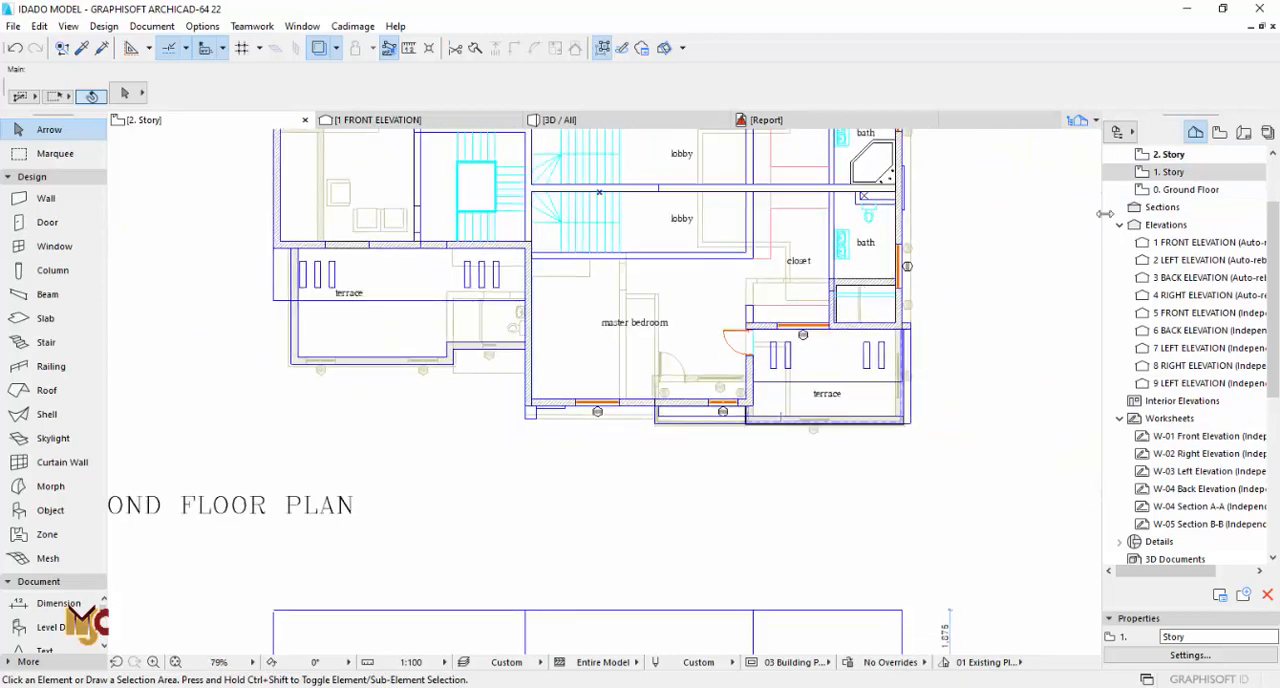
{"action": "left_click", "coordinate": [1167, 174]}
{"action": "scroll", "coordinate": [870, 405], "scroll_direction": "up", "scroll_amount": 8}
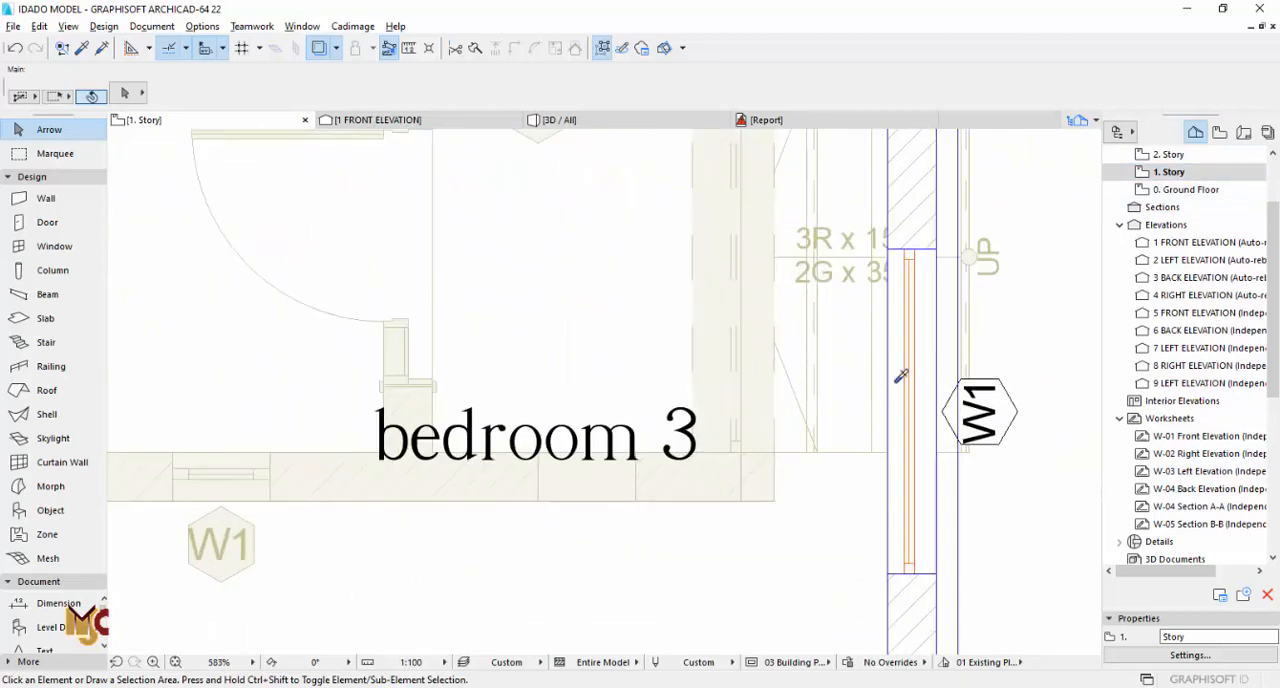
{"action": "left_click", "coordinate": [911, 344], "text": "alt"}
{"action": "double_click", "coordinate": [1166, 156]}
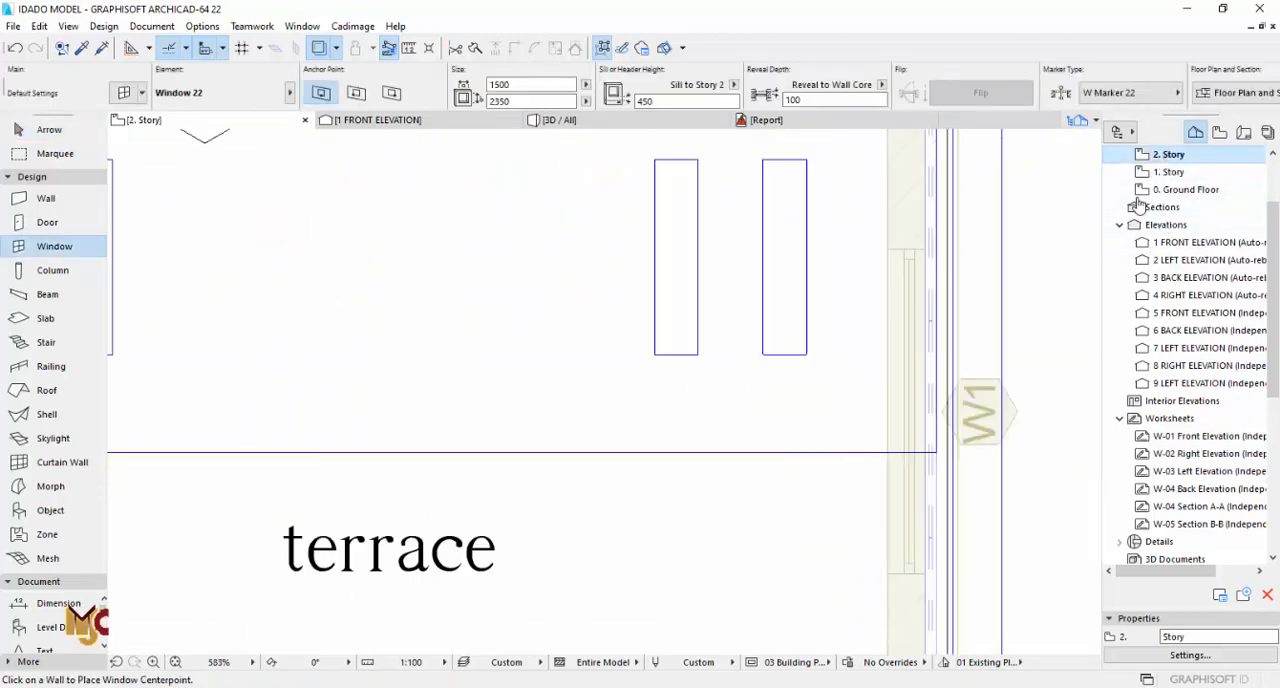
{"action": "scroll", "coordinate": [822, 458], "scroll_direction": "down", "scroll_amount": 6}
{"action": "scroll", "coordinate": [390, 417], "scroll_direction": "down", "scroll_amount": 1}
{"action": "middle_click_drag", "start_coordinate": [390, 417], "coordinate": [867, 420]}
{"action": "scroll", "coordinate": [408, 253], "scroll_direction": "up", "scroll_amount": 4}
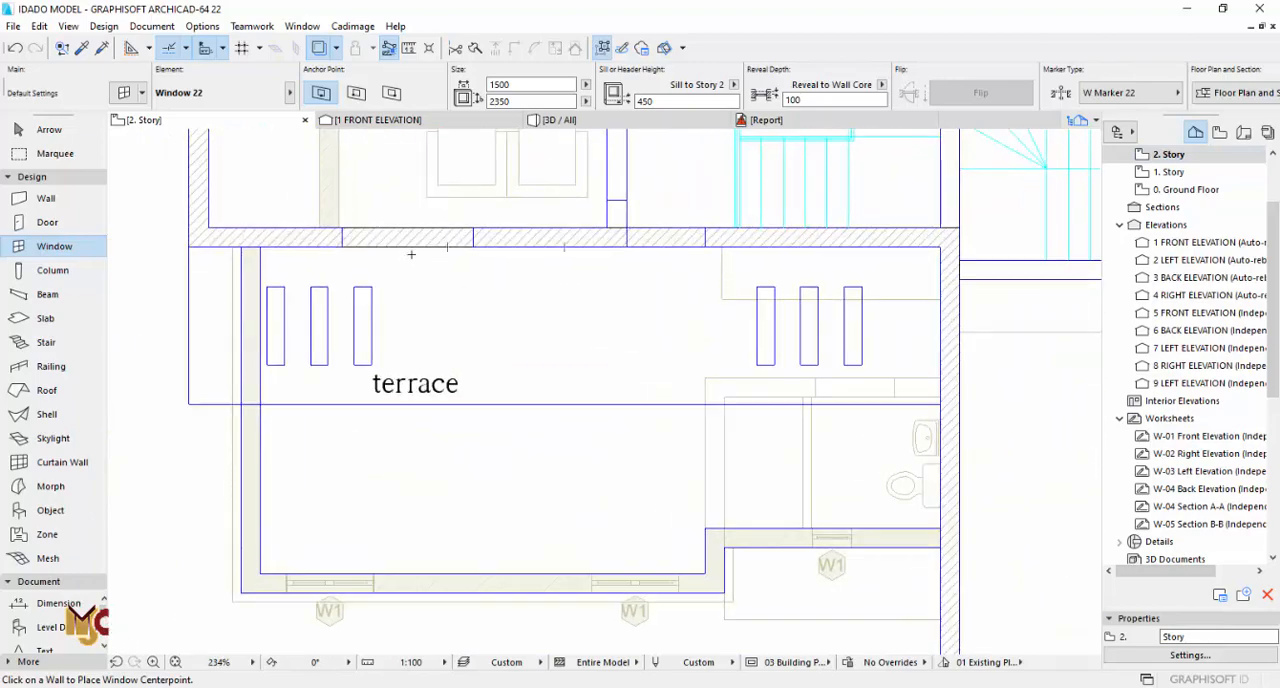
{"action": "left_click", "coordinate": [406, 253]}
{"action": "scroll", "coordinate": [410, 260], "scroll_direction": "down", "scroll_amount": 4}
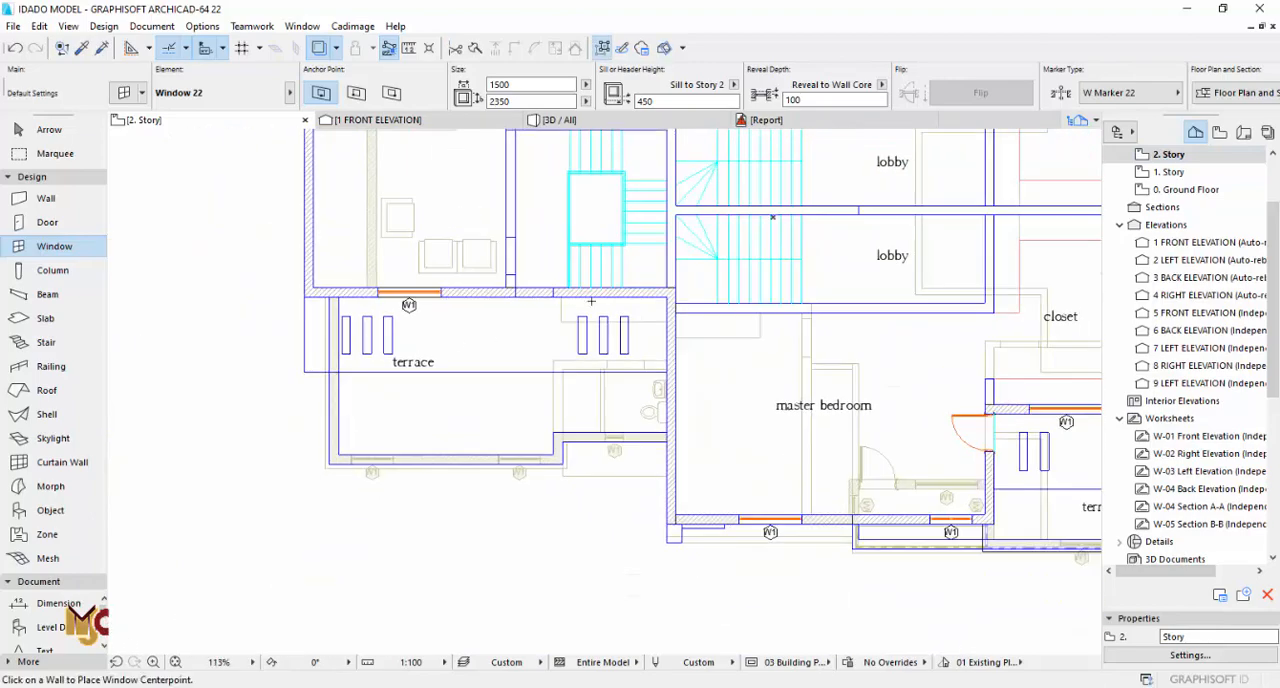
{"action": "scroll", "coordinate": [510, 400], "scroll_direction": "up", "scroll_amount": 3}
{"action": "key", "text": "Escape"}
Step: Copy the master bedroom terrace door's settings (900 x 2800), place a door opening inward in the larger terrace's rear wall, and check it in 3D
{"action": "scroll", "coordinate": [491, 403], "scroll_direction": "down", "scroll_amount": 4}
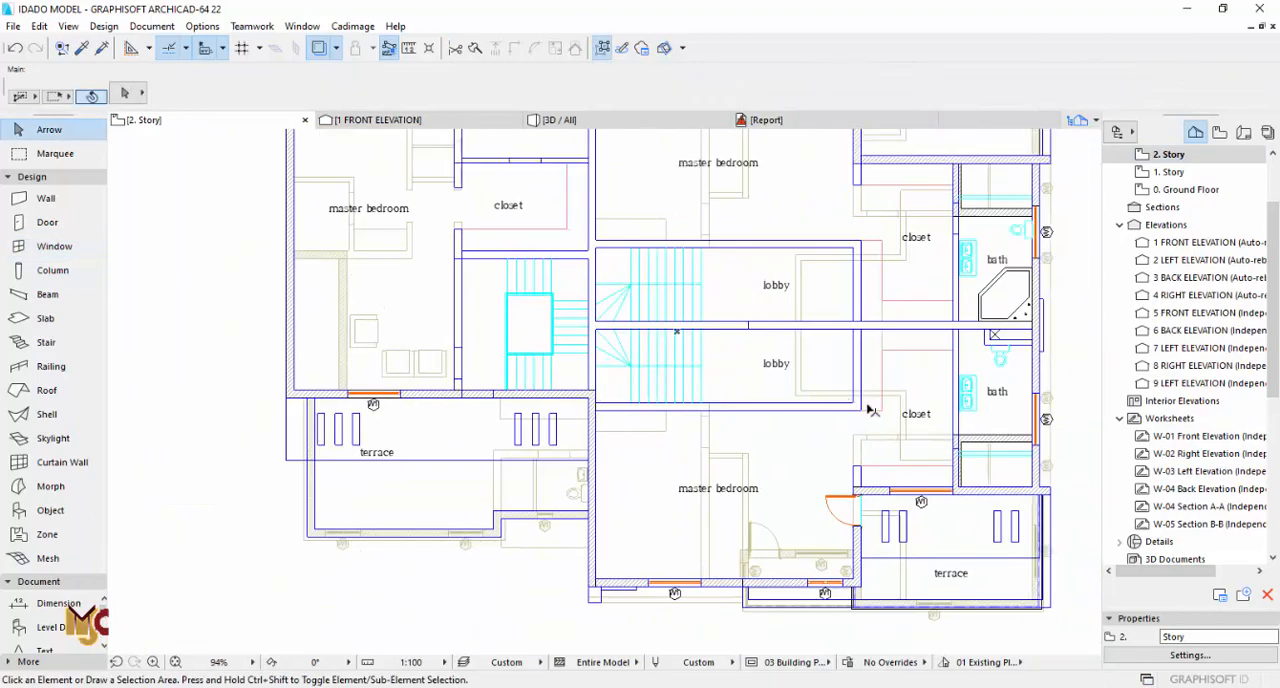
{"action": "scroll", "coordinate": [834, 512], "scroll_direction": "up", "scroll_amount": 6}
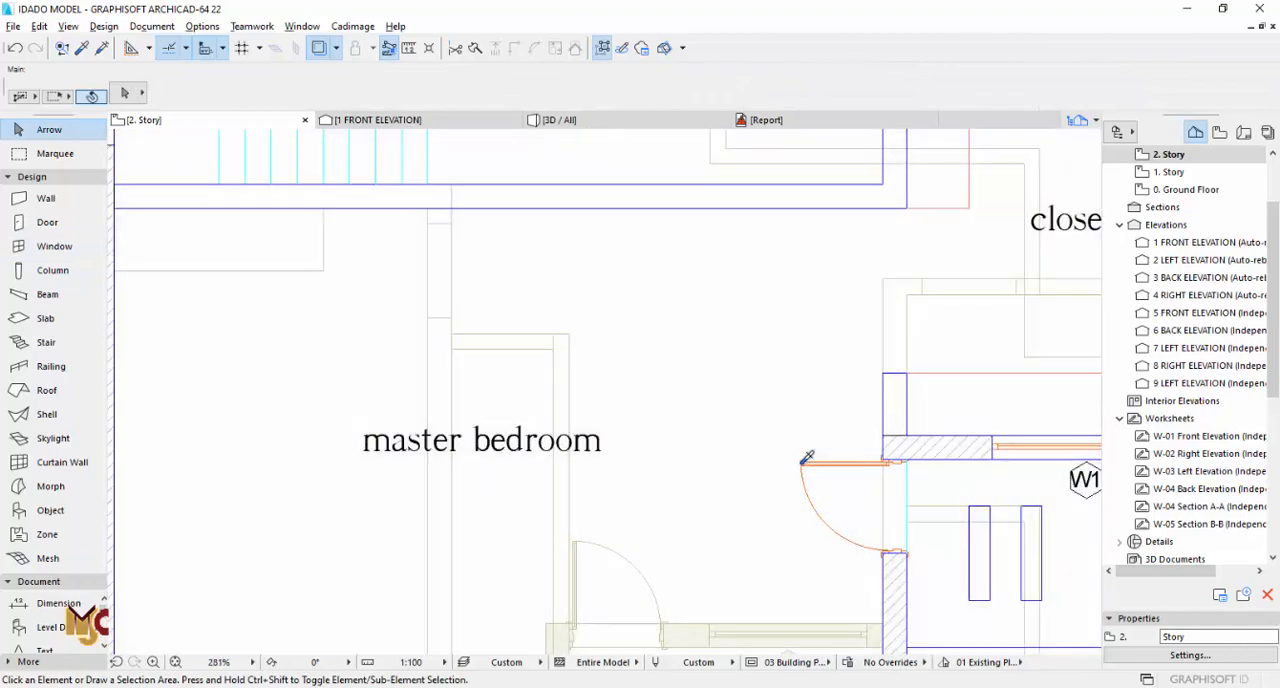
{"action": "left_click", "coordinate": [804, 462], "text": "alt"}
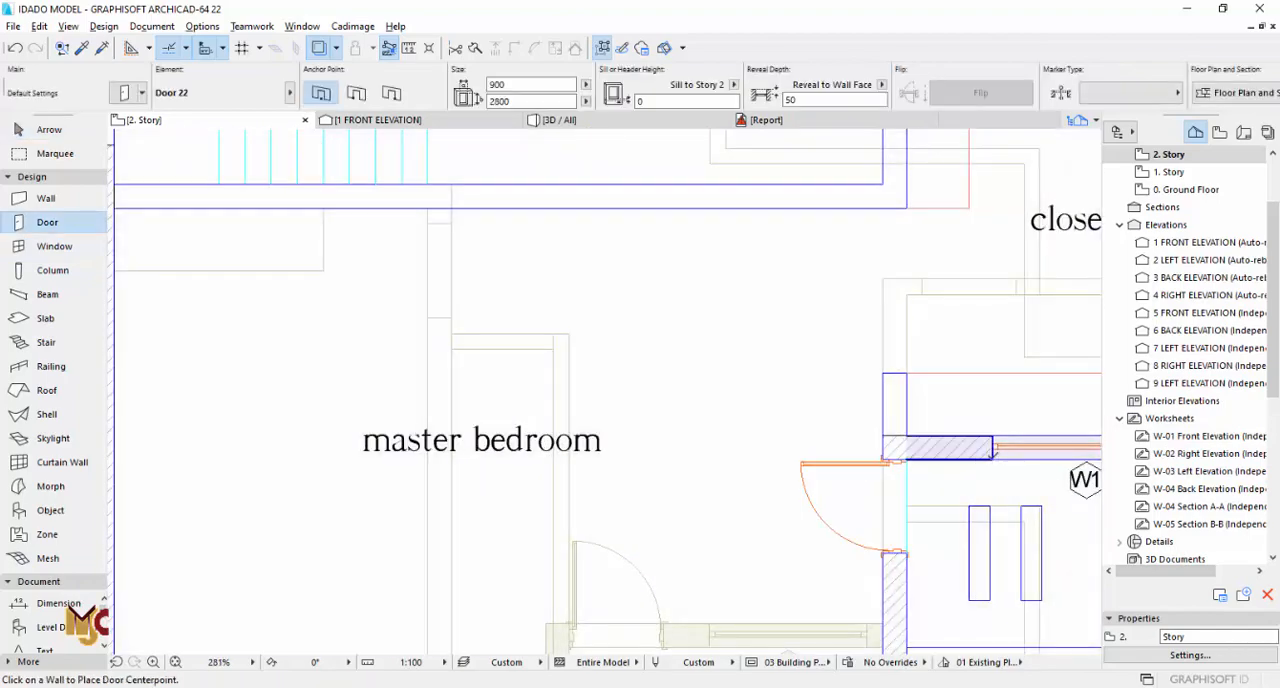
{"action": "scroll", "coordinate": [830, 460], "scroll_direction": "down", "scroll_amount": 5}
{"action": "middle_click_drag", "start_coordinate": [393, 415], "coordinate": [560, 411]}
{"action": "scroll", "coordinate": [570, 333], "scroll_direction": "up", "scroll_amount": 6}
{"action": "left_click", "coordinate": [540, 334]}
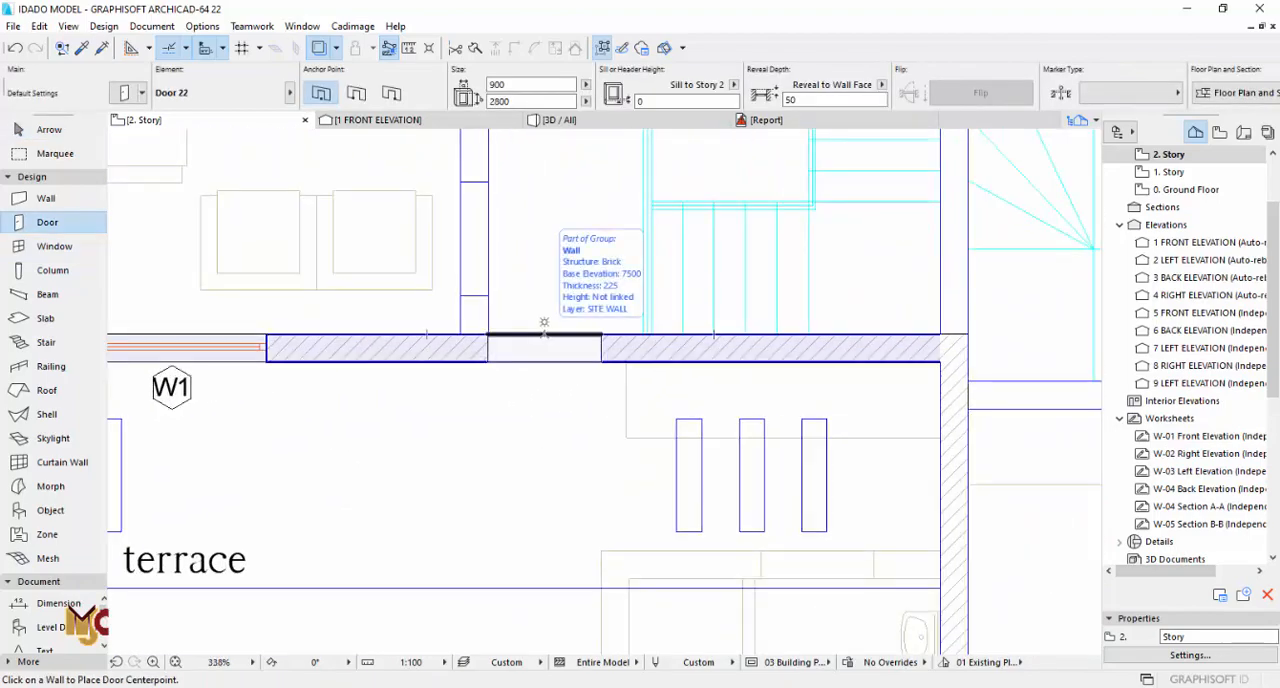
{"action": "left_click", "coordinate": [544, 322]}
{"action": "key", "text": "Escape"}
{"action": "scroll", "coordinate": [606, 450], "scroll_direction": "down", "scroll_amount": 5}
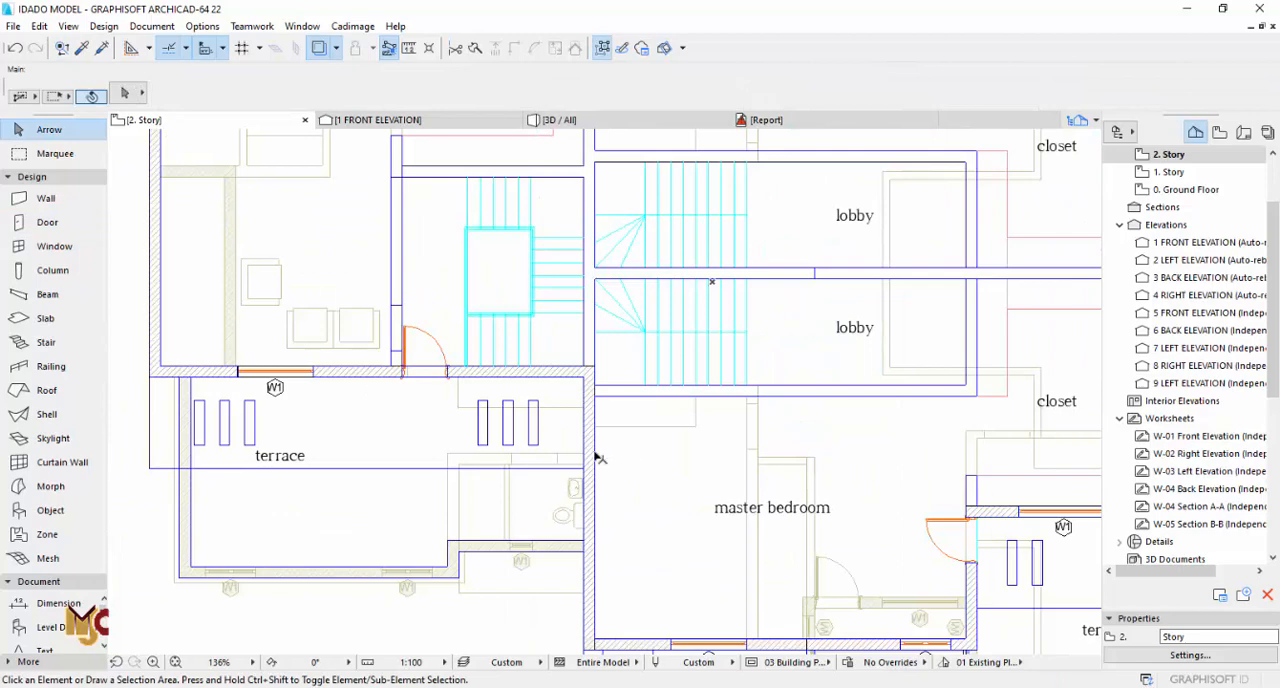
{"action": "key", "text": "F3"}
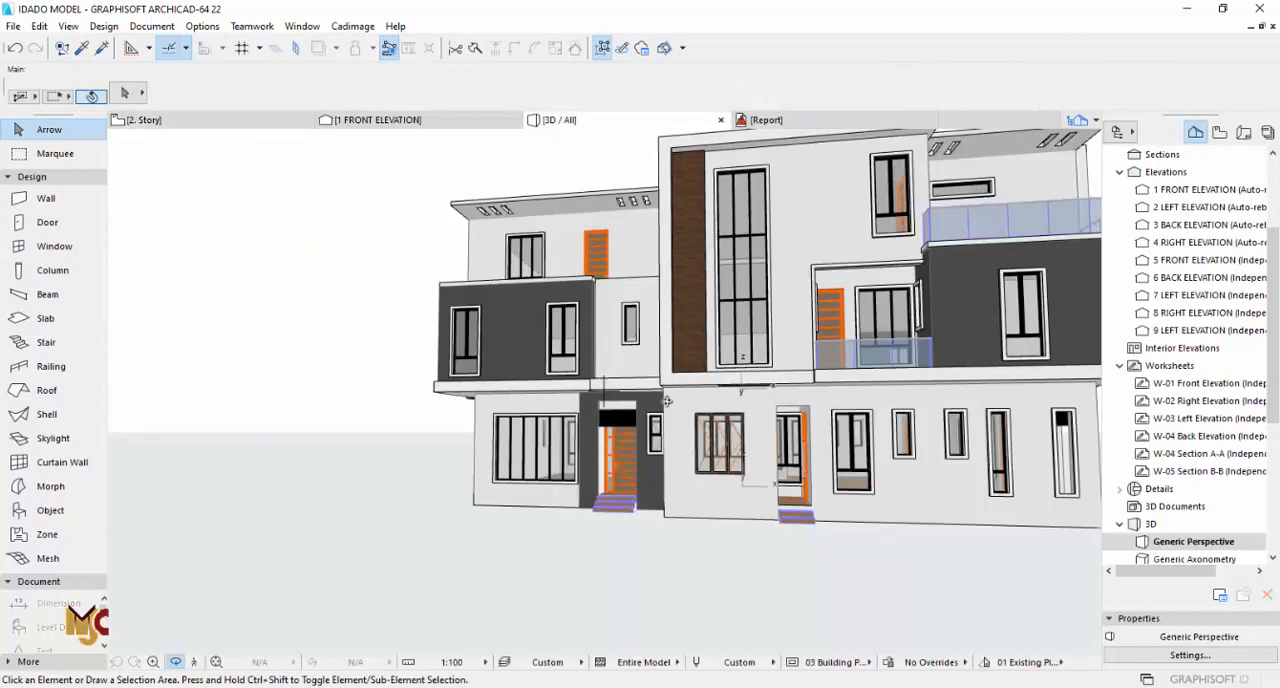
Step: On 2. Story, copy the narrow slab strip from the smaller terrace's outer corner to the matching front corner of the larger terrace
{"action": "key", "text": "F2"}
{"action": "scroll", "coordinate": [609, 363], "scroll_direction": "down", "scroll_amount": 5}
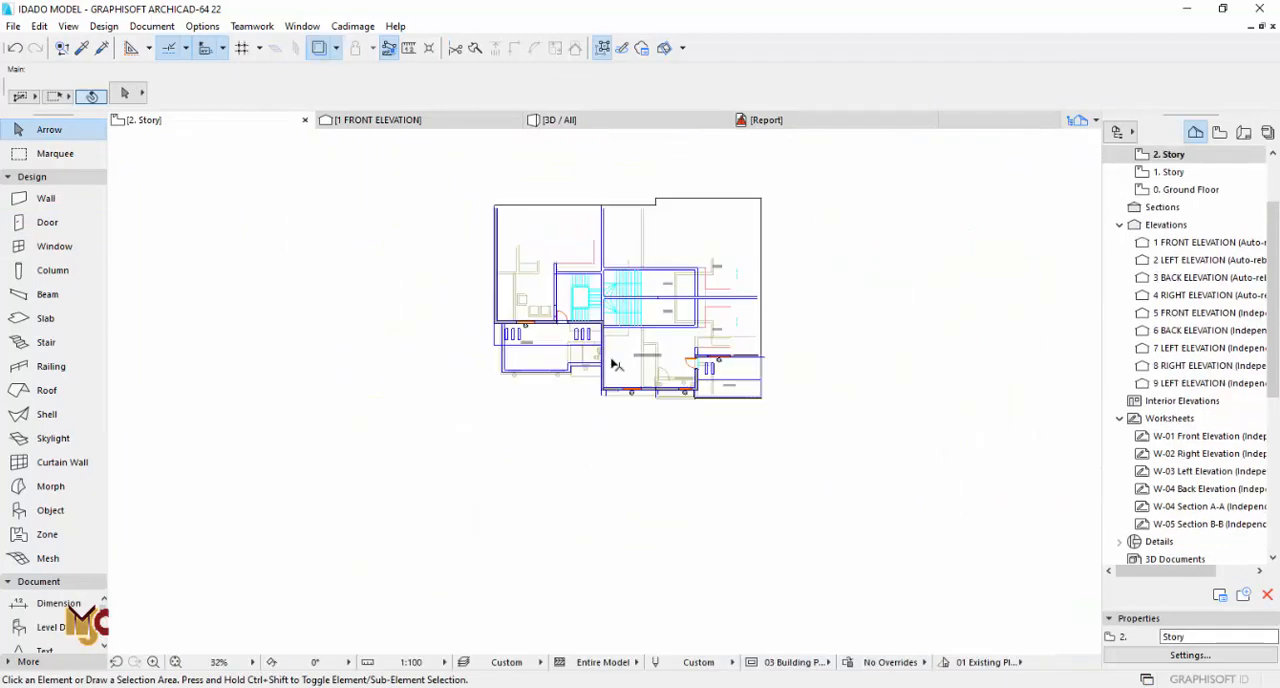
{"action": "scroll", "coordinate": [533, 318], "scroll_direction": "up", "scroll_amount": 5}
{"action": "scroll", "coordinate": [523, 397], "scroll_direction": "up", "scroll_amount": 4}
{"action": "scroll", "coordinate": [563, 423], "scroll_direction": "down", "scroll_amount": 4}
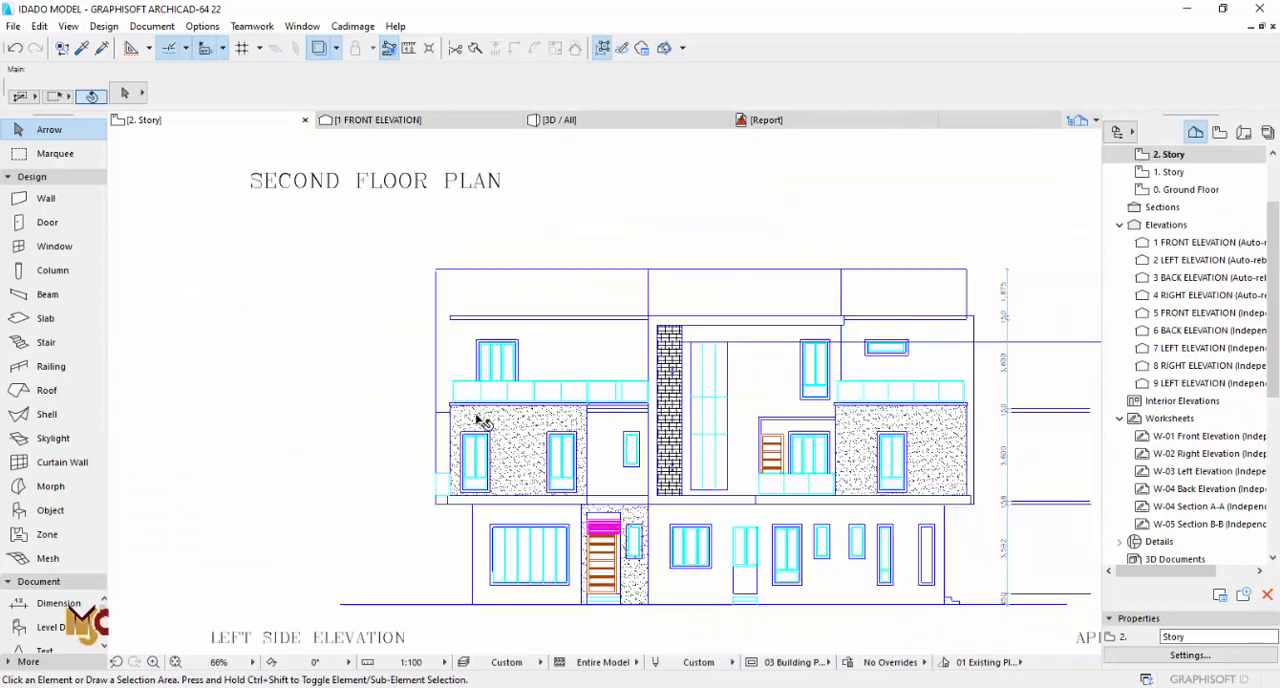
{"action": "scroll", "coordinate": [540, 406], "scroll_direction": "up", "scroll_amount": 1}
{"action": "scroll", "coordinate": [771, 357], "scroll_direction": "up", "scroll_amount": 10}
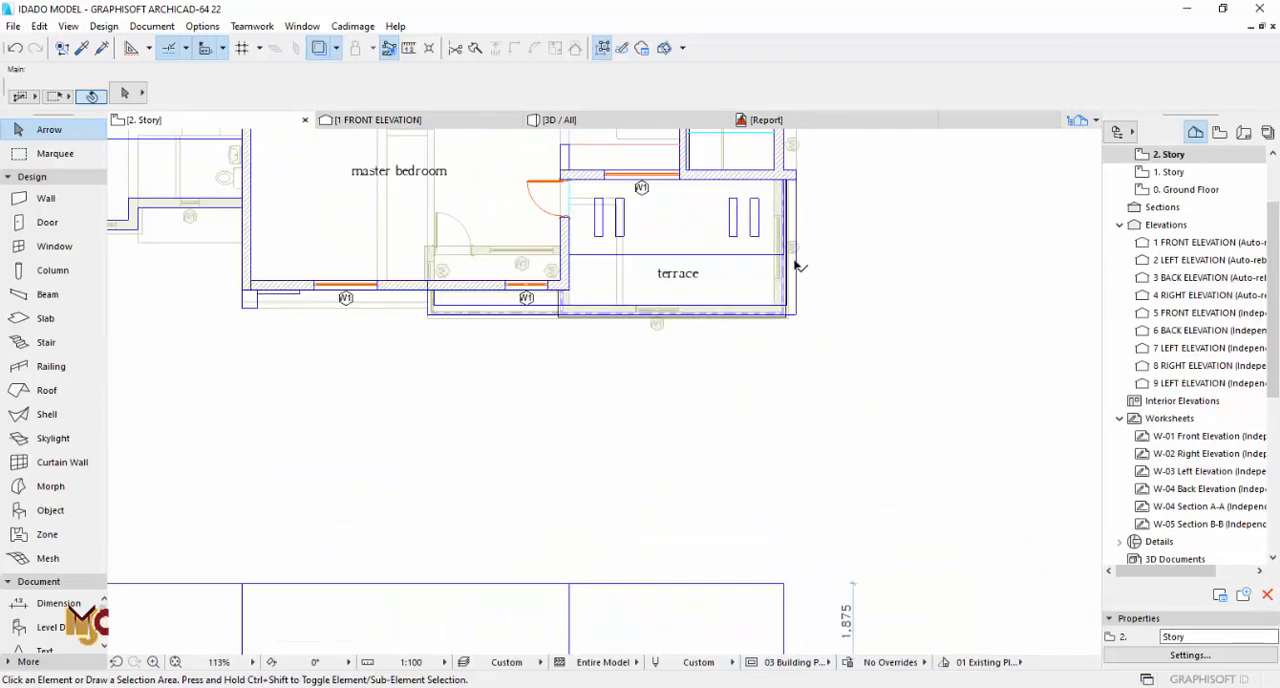
{"action": "left_click", "coordinate": [777, 418]}
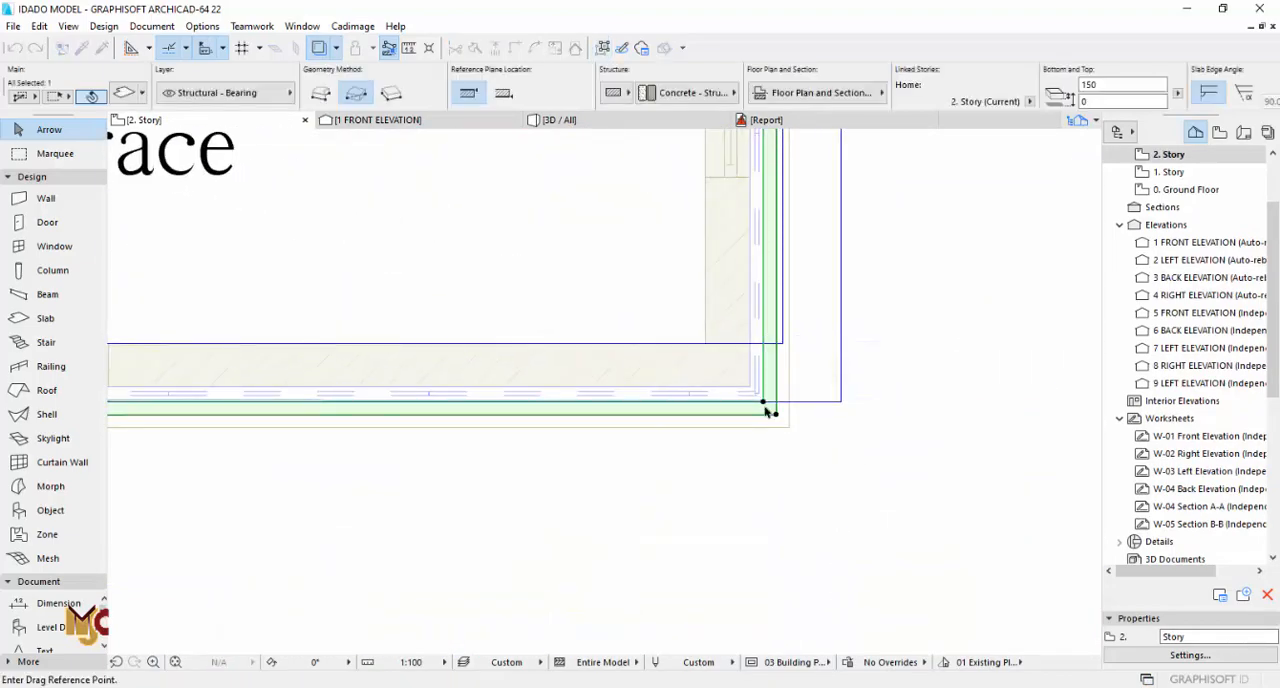
{"action": "left_click", "coordinate": [764, 403]}
{"action": "scroll", "coordinate": [848, 437], "scroll_direction": "down", "scroll_amount": 7}
{"action": "middle_click_drag", "start_coordinate": [343, 334], "coordinate": [834, 363]}
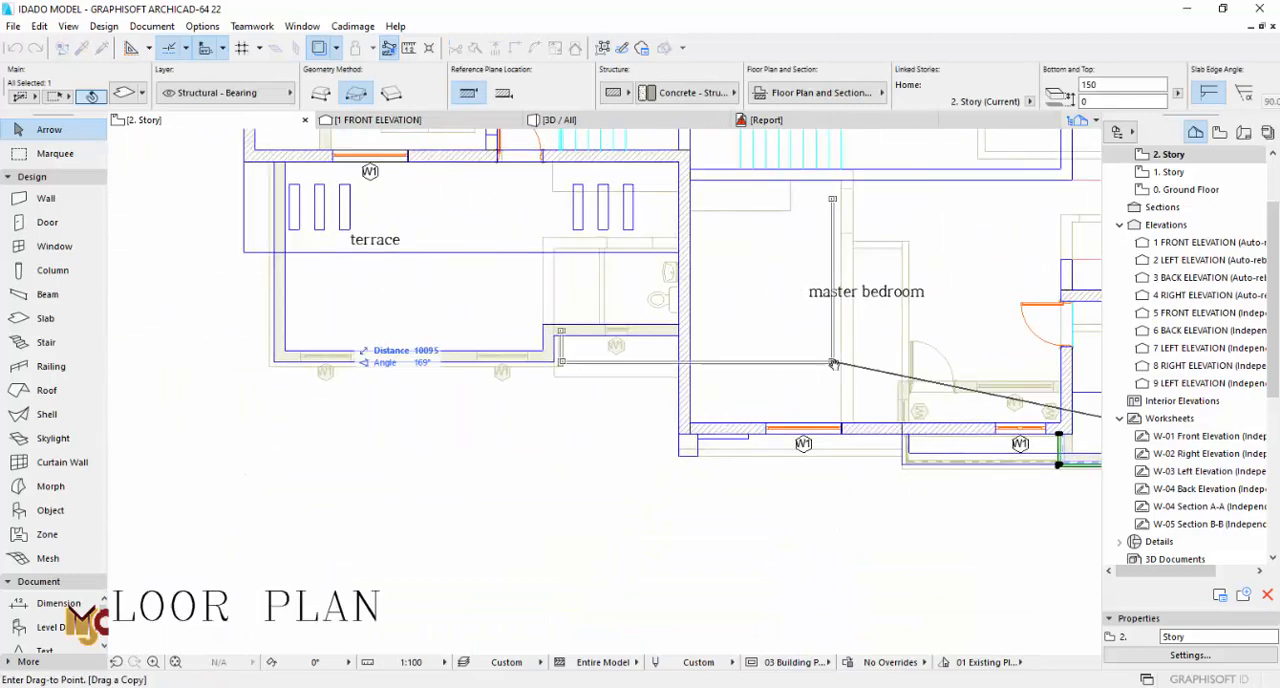
{"action": "scroll", "coordinate": [560, 368], "scroll_direction": "up", "scroll_amount": 3}
{"action": "scroll", "coordinate": [550, 360], "scroll_direction": "up", "scroll_amount": 2}
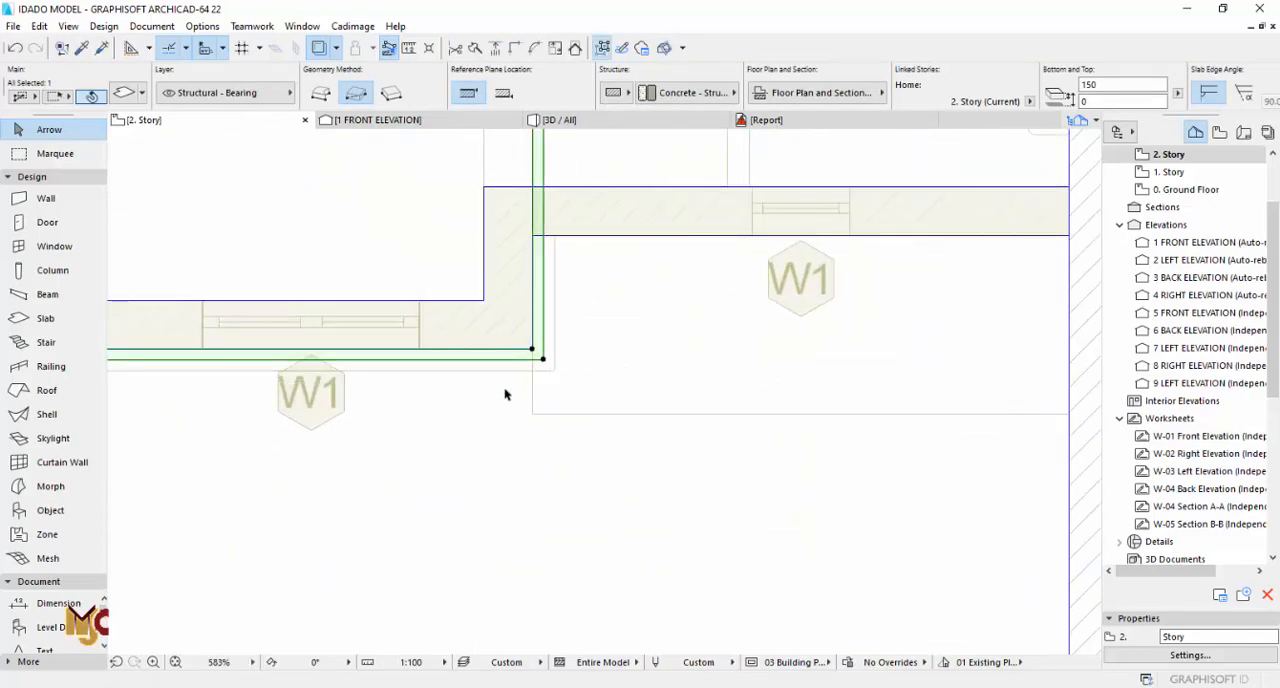
Step: Shorten the copied strip's side leg so it ends at the recessed wall line beside the larger terrace's front corner
{"action": "scroll", "coordinate": [505, 394], "scroll_direction": "down", "scroll_amount": 5}
{"action": "middle_click_drag", "start_coordinate": [523, 166], "coordinate": [534, 394]}
{"action": "scroll", "coordinate": [528, 356], "scroll_direction": "up", "scroll_amount": 9}
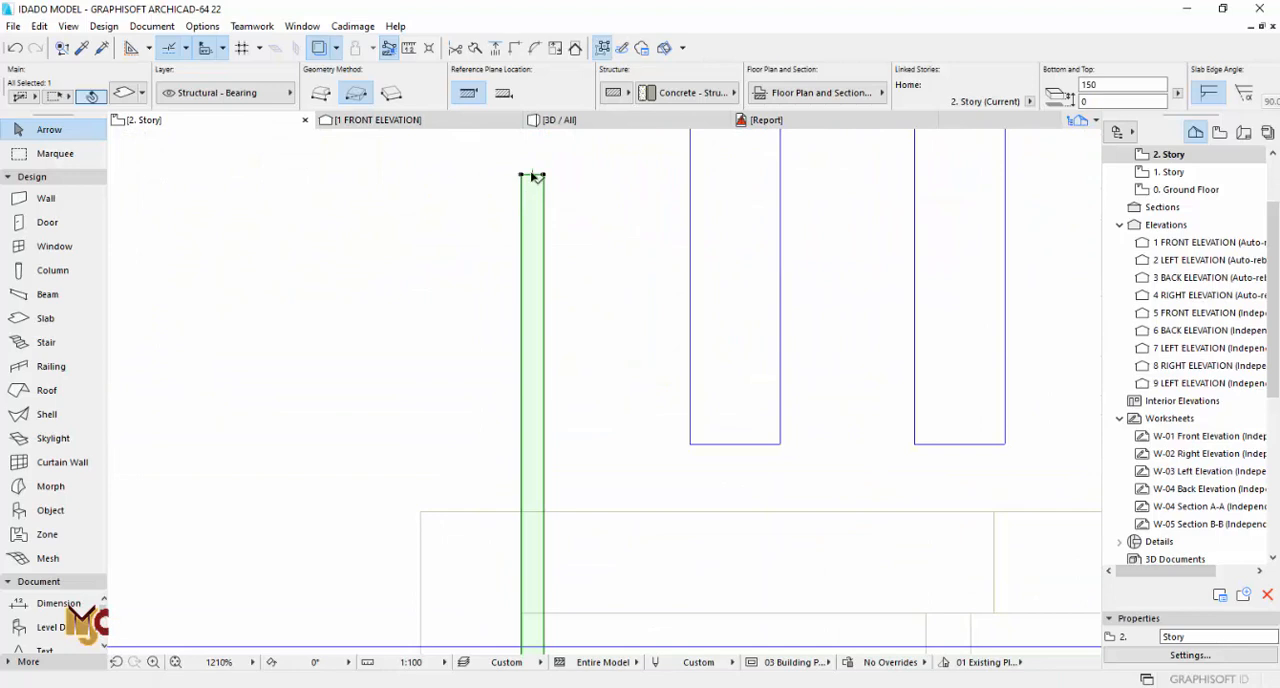
{"action": "left_click", "coordinate": [535, 177]}
{"action": "scroll", "coordinate": [530, 300], "scroll_direction": "down", "scroll_amount": 4}
{"action": "scroll", "coordinate": [560, 470], "scroll_direction": "down", "scroll_amount": 4}
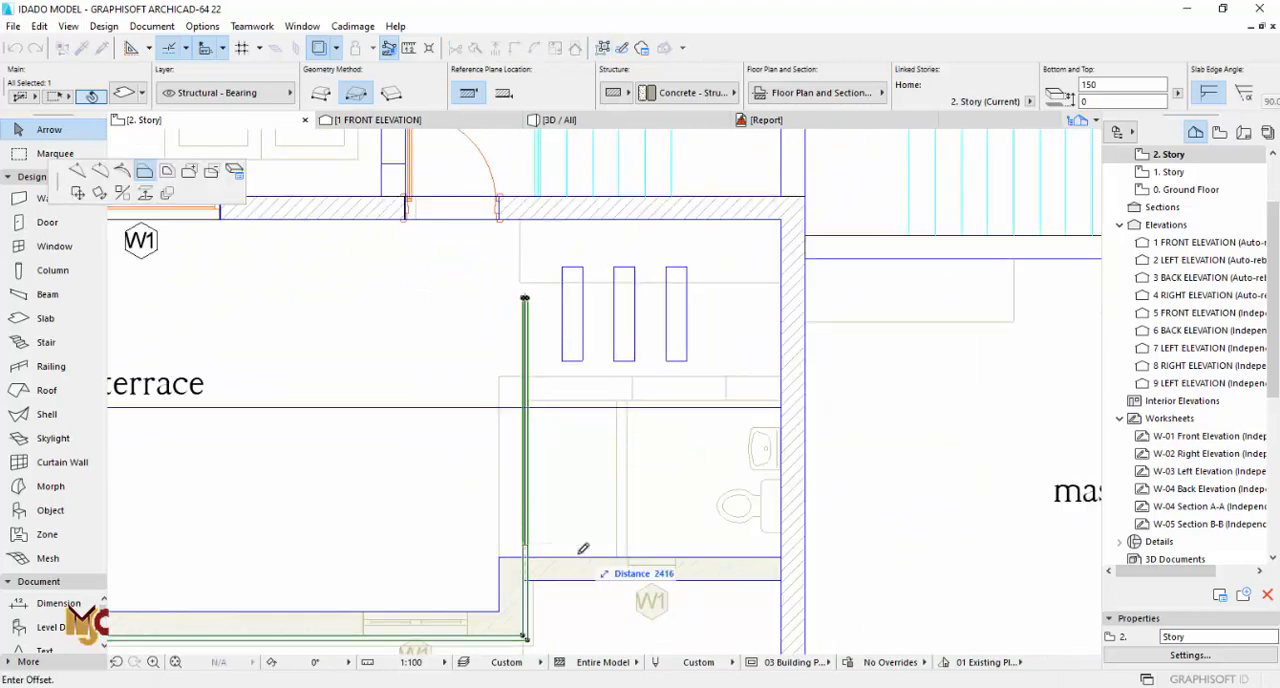
{"action": "scroll", "coordinate": [523, 570], "scroll_direction": "up", "scroll_amount": 8}
{"action": "left_click", "coordinate": [514, 549]}
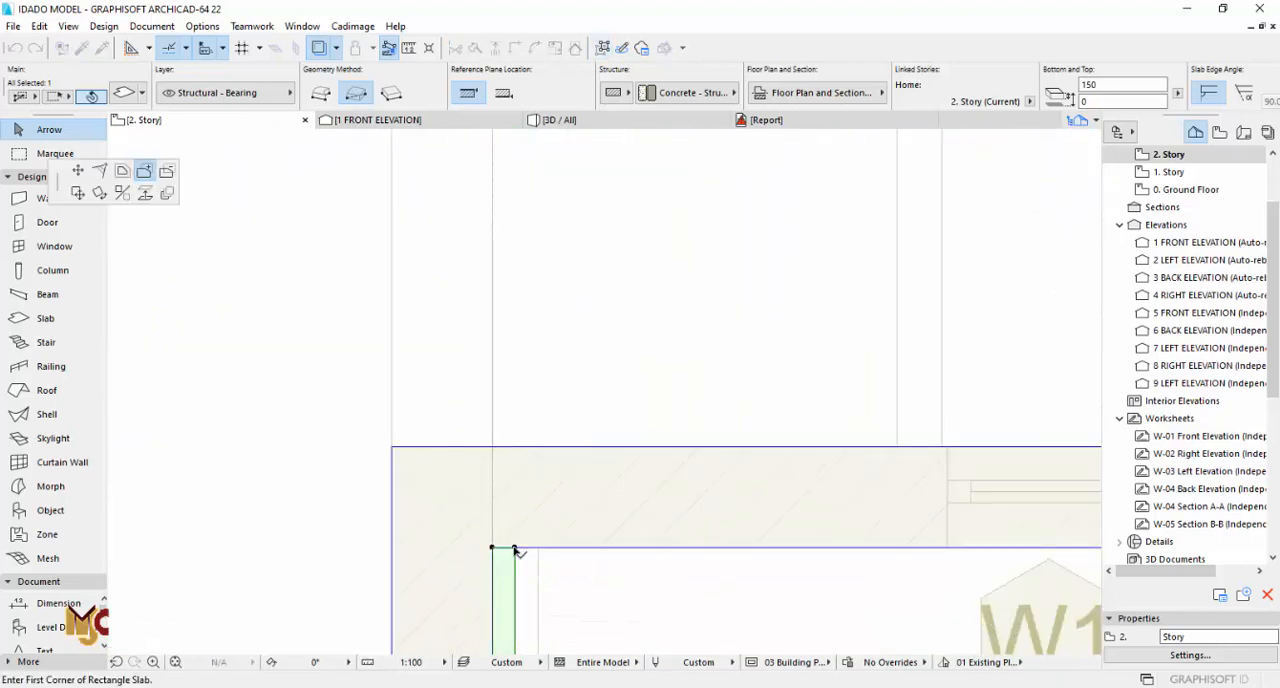
Step: Add a rectangular strip along the recessed wall up to the master bedroom wall and offset its outer edge inward by 7 mm
{"action": "scroll", "coordinate": [562, 547], "scroll_direction": "down", "scroll_amount": 4}
{"action": "middle_click_drag", "start_coordinate": [970, 555], "coordinate": [641, 446]}
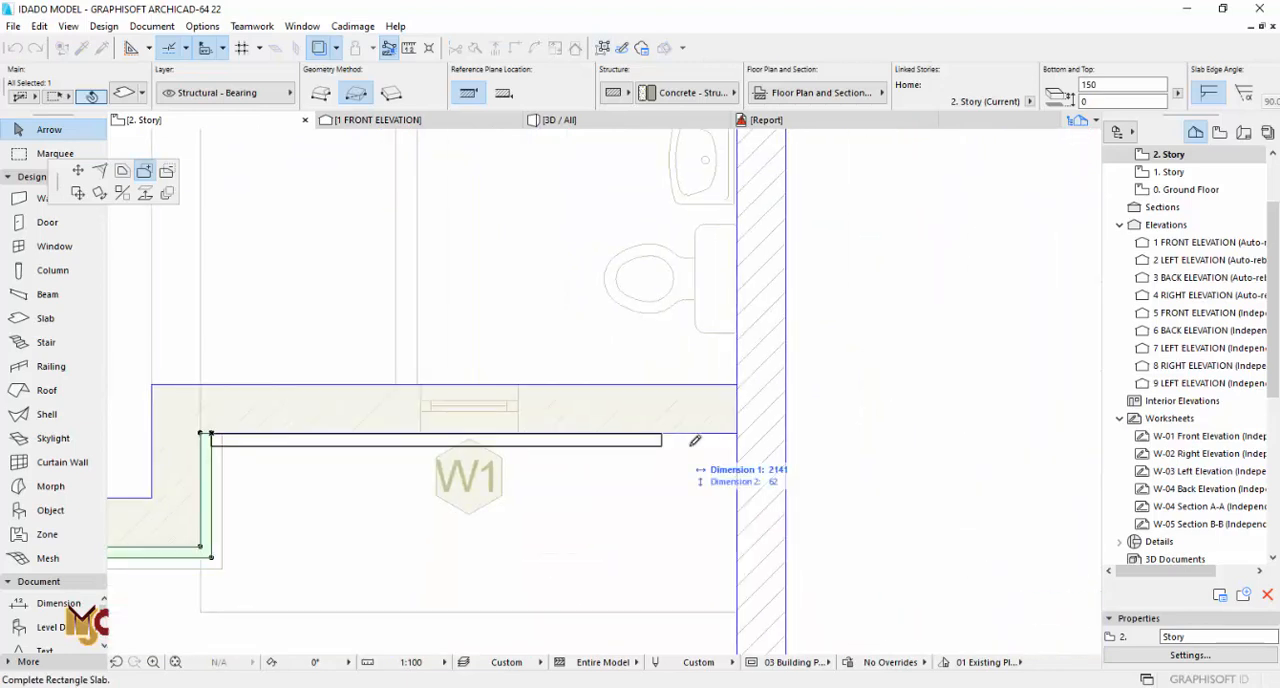
{"action": "scroll", "coordinate": [735, 438], "scroll_direction": "up", "scroll_amount": 2}
{"action": "left_click", "coordinate": [737, 445]}
{"action": "scroll", "coordinate": [768, 430], "scroll_direction": "down", "scroll_amount": 3}
{"action": "scroll", "coordinate": [302, 412], "scroll_direction": "up", "scroll_amount": 8}
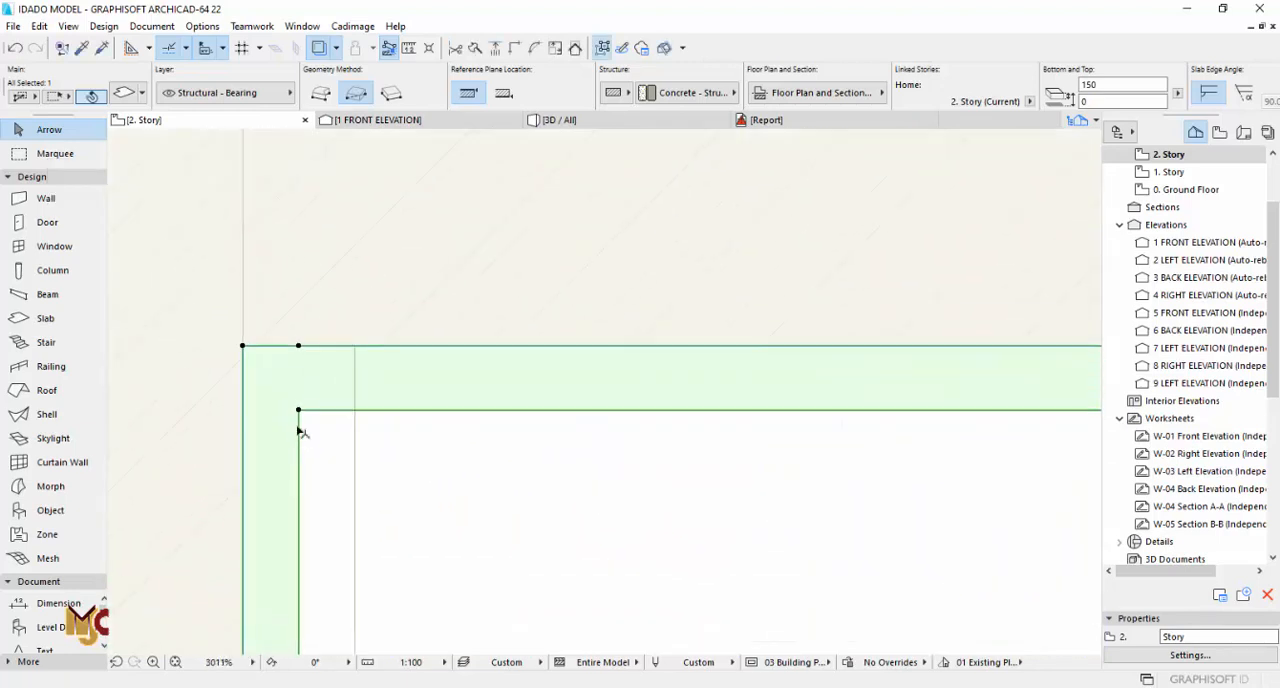
{"action": "left_click", "coordinate": [298, 430]}
{"action": "left_click", "coordinate": [300, 396]}
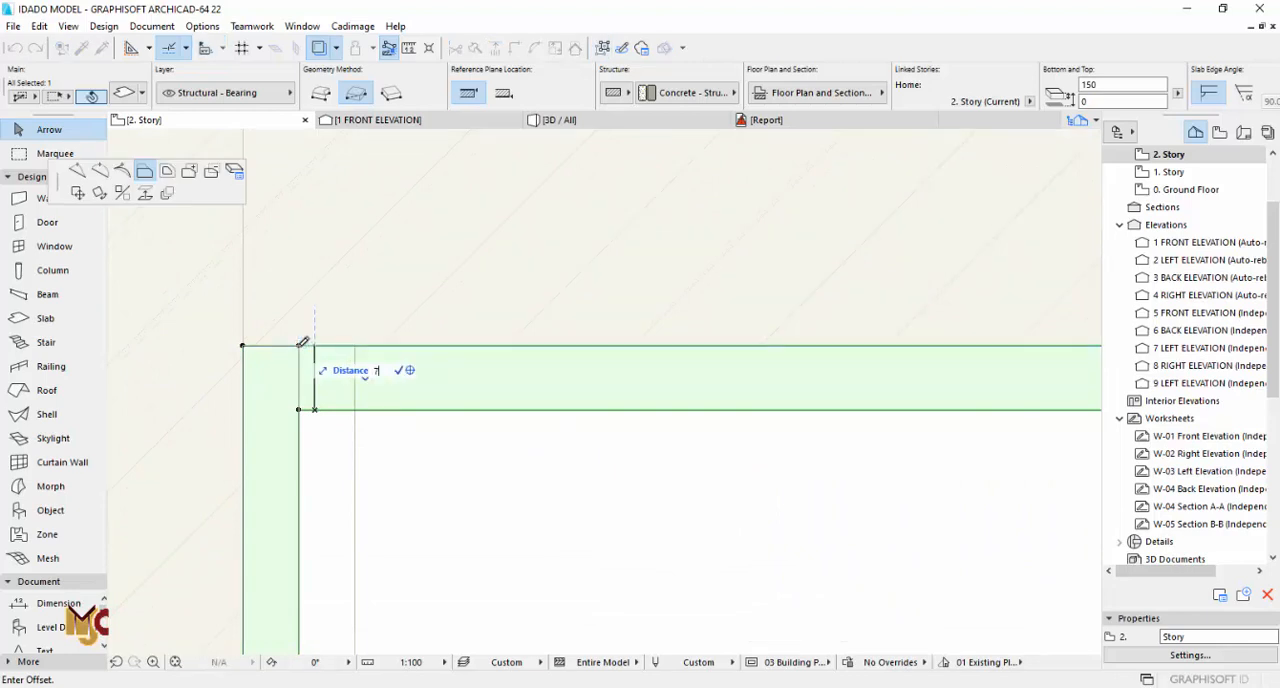
{"action": "key", "text": "Return"}
Step: Extend the strip's front run past the larger terrace's far front corner and move the short side leg to the wall's outer face
{"action": "scroll", "coordinate": [677, 366], "scroll_direction": "down", "scroll_amount": 6}
{"action": "middle_click_drag", "start_coordinate": [465, 497], "coordinate": [563, 497]}
{"action": "scroll", "coordinate": [563, 497], "scroll_direction": "down", "scroll_amount": 3}
{"action": "middle_click_drag", "start_coordinate": [120, 477], "coordinate": [658, 469]}
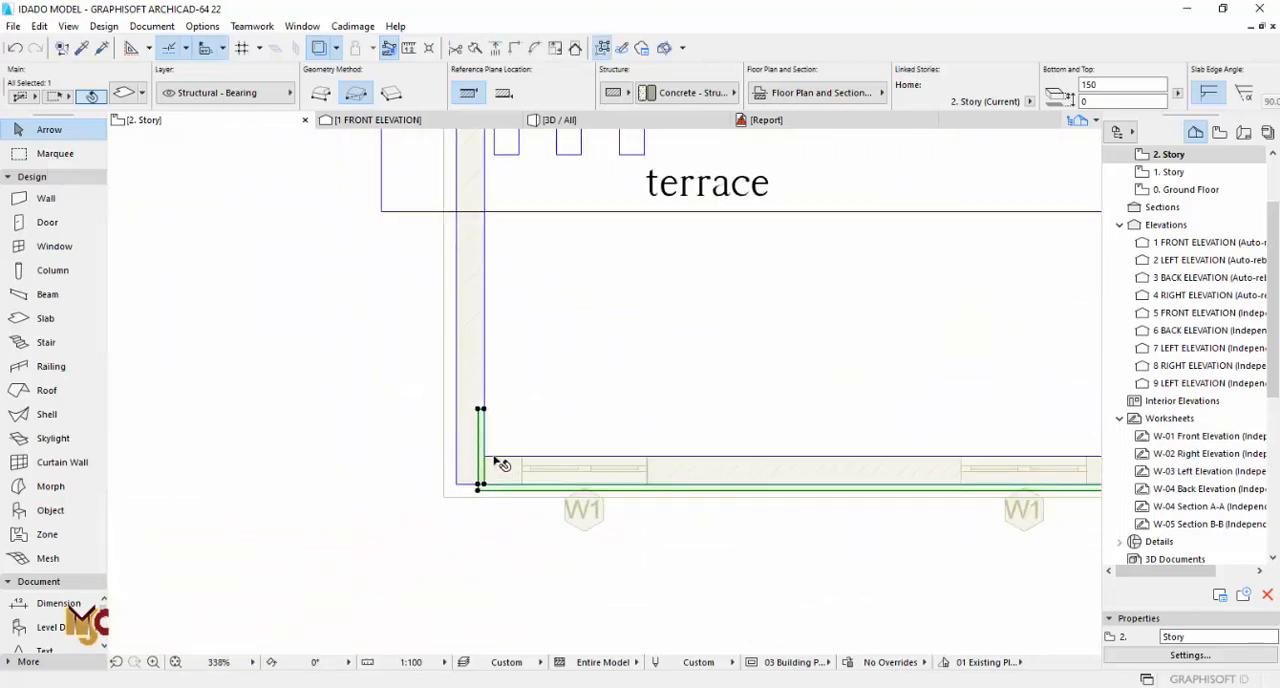
{"action": "scroll", "coordinate": [492, 468], "scroll_direction": "up", "scroll_amount": 6}
{"action": "left_click", "coordinate": [460, 508]}
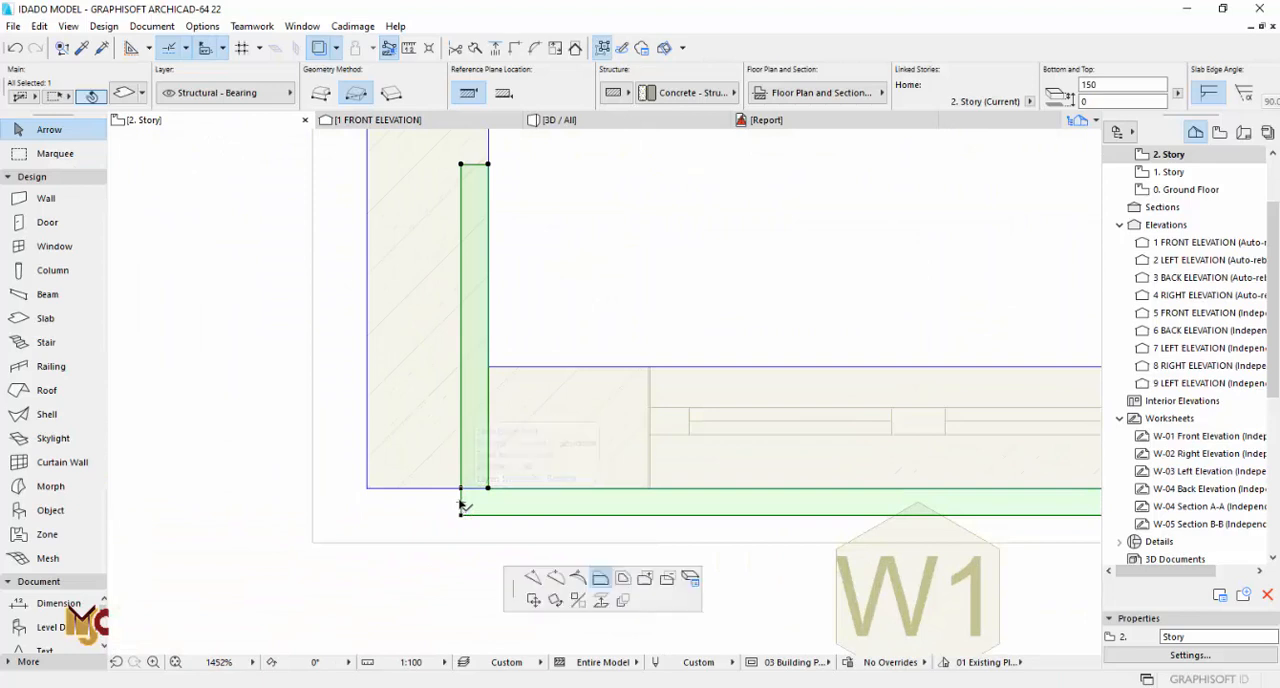
{"action": "left_click", "coordinate": [366, 490]}
{"action": "left_click", "coordinate": [366, 503]}
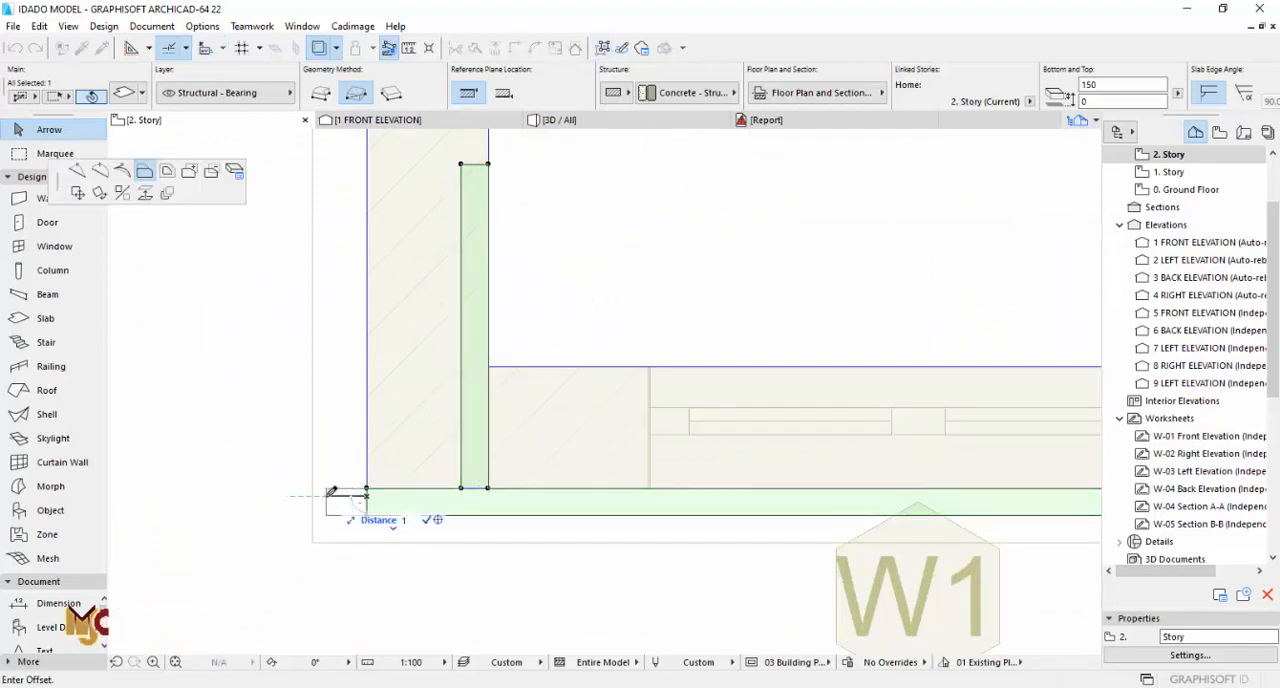
{"action": "left_click", "coordinate": [332, 492]}
{"action": "left_click", "coordinate": [461, 443]}
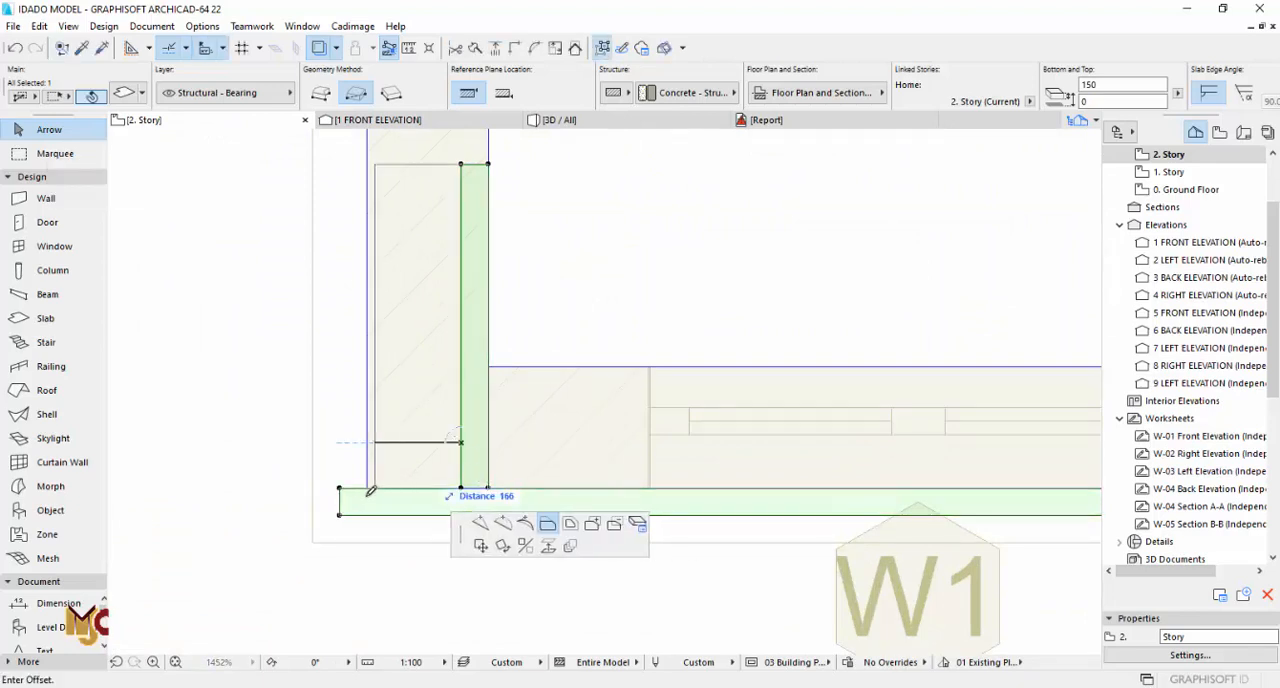
{"action": "left_click", "coordinate": [340, 487]}
{"action": "left_click", "coordinate": [488, 433]}
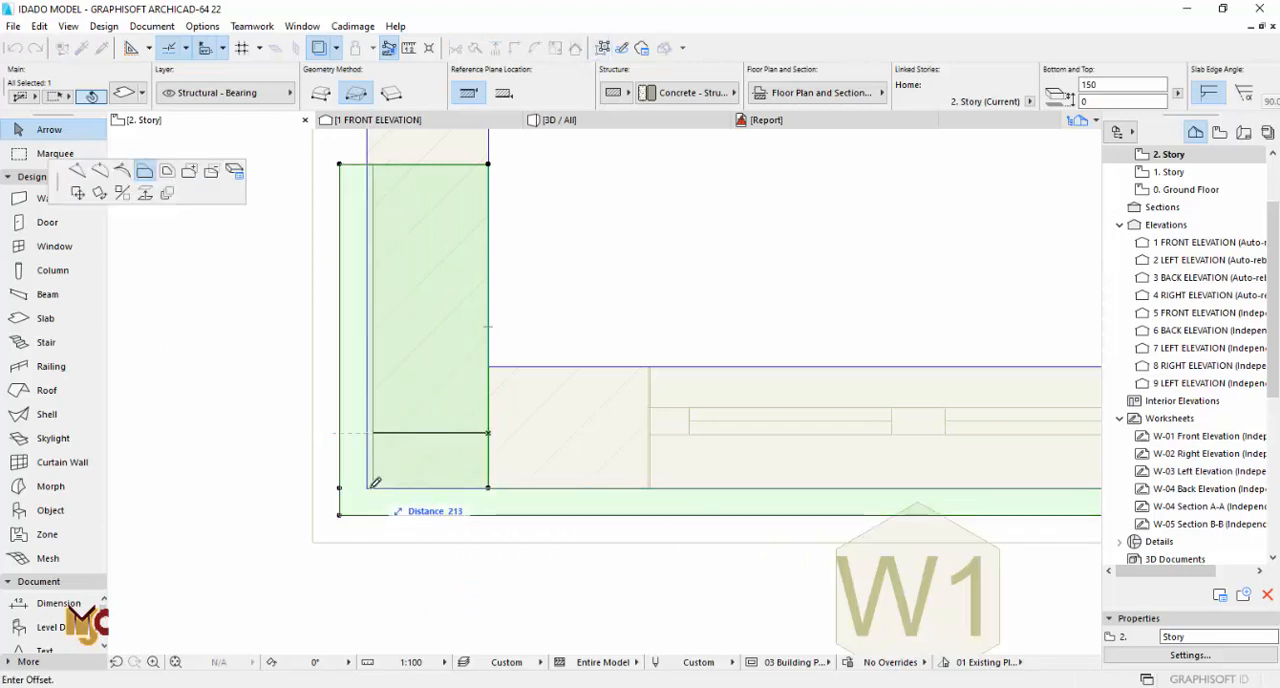
{"action": "left_click", "coordinate": [368, 487]}
Step: Lengthen the strip's side leg along the larger terrace's outer side wall until it meets the rear wall
{"action": "scroll", "coordinate": [376, 490], "scroll_direction": "down", "scroll_amount": 2}
{"action": "scroll", "coordinate": [370, 322], "scroll_direction": "up", "scroll_amount": 2}
{"action": "left_click", "coordinate": [363, 342]}
{"action": "left_click", "coordinate": [505, 412]}
{"action": "scroll", "coordinate": [448, 428], "scroll_direction": "down", "scroll_amount": 4}
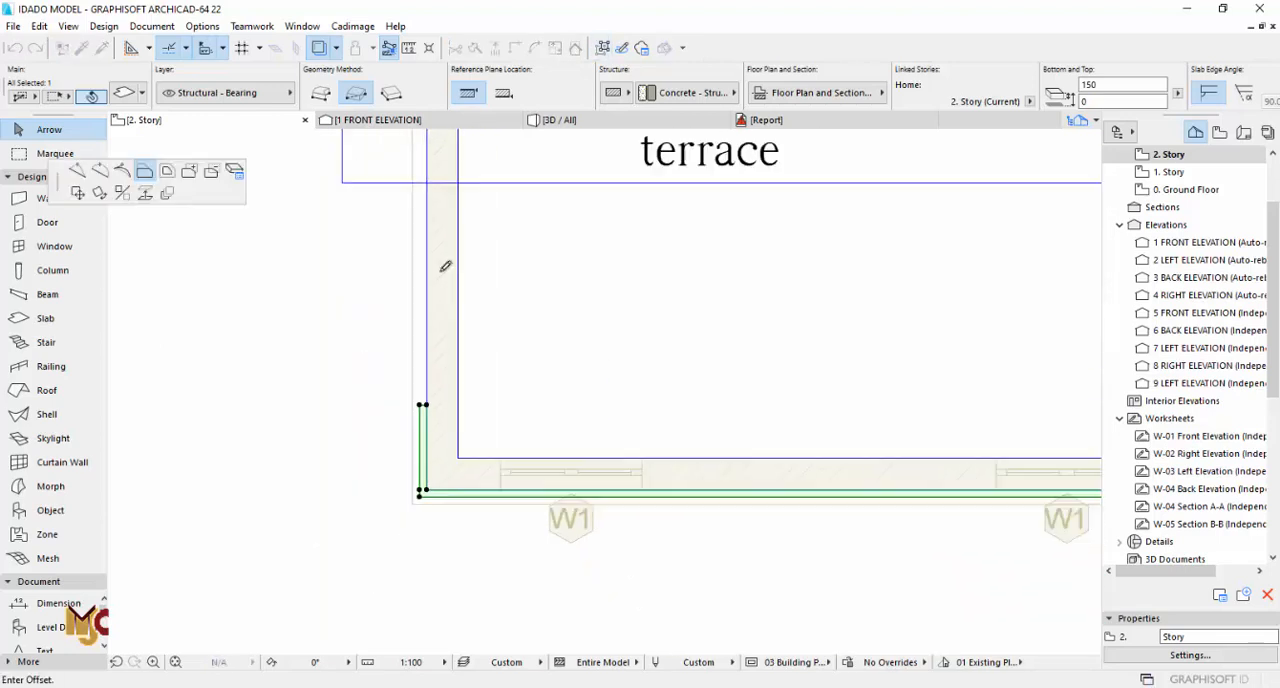
{"action": "scroll", "coordinate": [440, 194], "scroll_direction": "up", "scroll_amount": 3}
{"action": "left_click", "coordinate": [439, 163]}
{"action": "scroll", "coordinate": [458, 345], "scroll_direction": "down", "scroll_amount": 3}
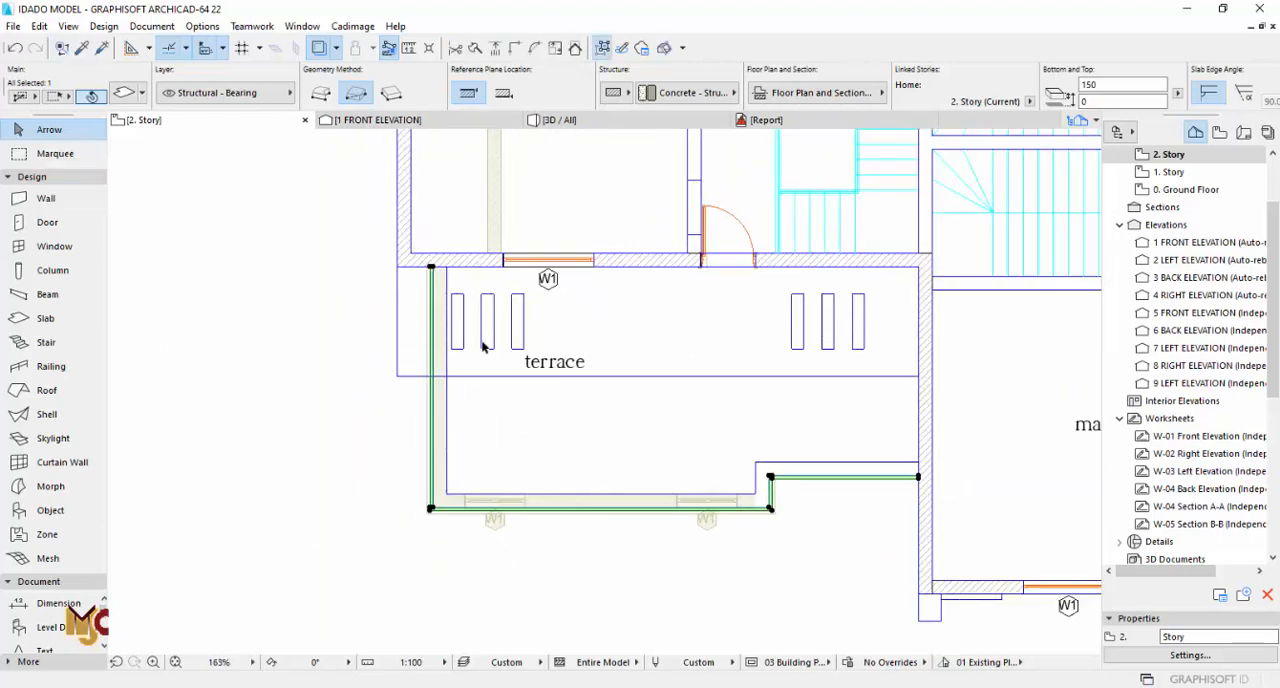
{"action": "key", "text": "Escape"}
Step: Inspect the new slab strip above the dark walls of the larger terrace in 3D
{"action": "key", "text": "F3"}
{"action": "left_click_drag", "start_coordinate": [567, 317], "coordinate": [763, 322]}
{"action": "scroll", "coordinate": [589, 278], "scroll_direction": "up", "scroll_amount": 4}
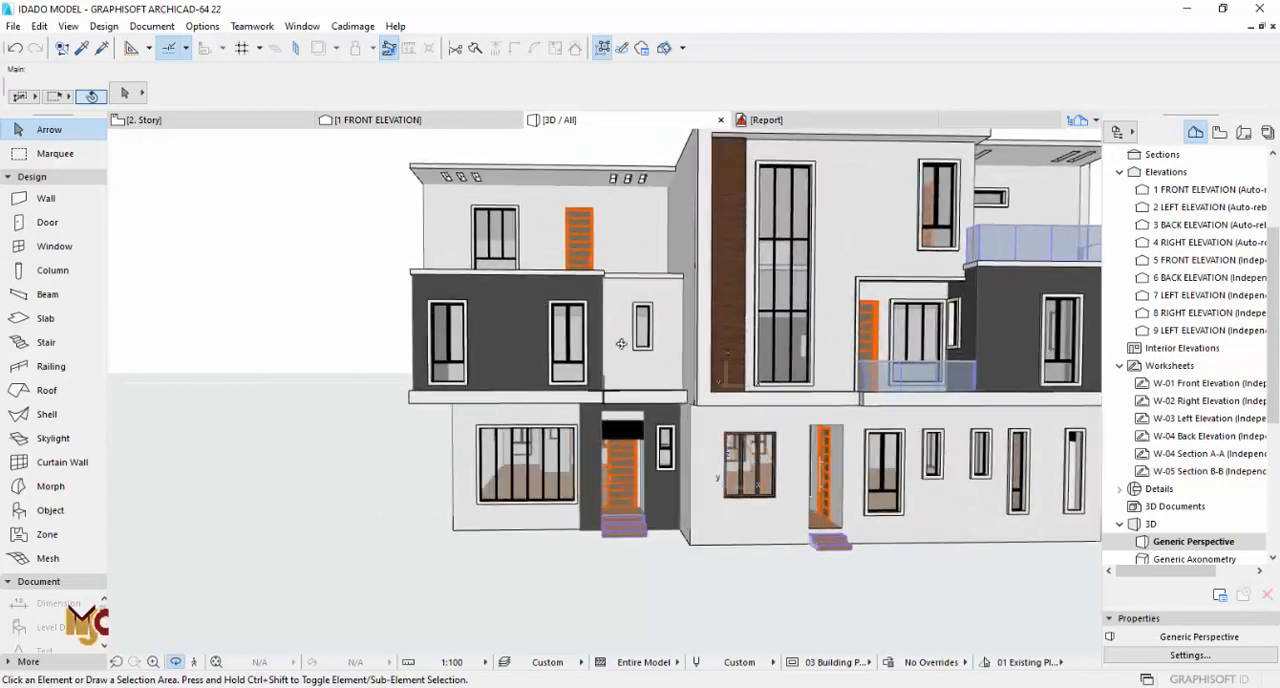
{"action": "scroll", "coordinate": [592, 260], "scroll_direction": "up", "scroll_amount": 2}
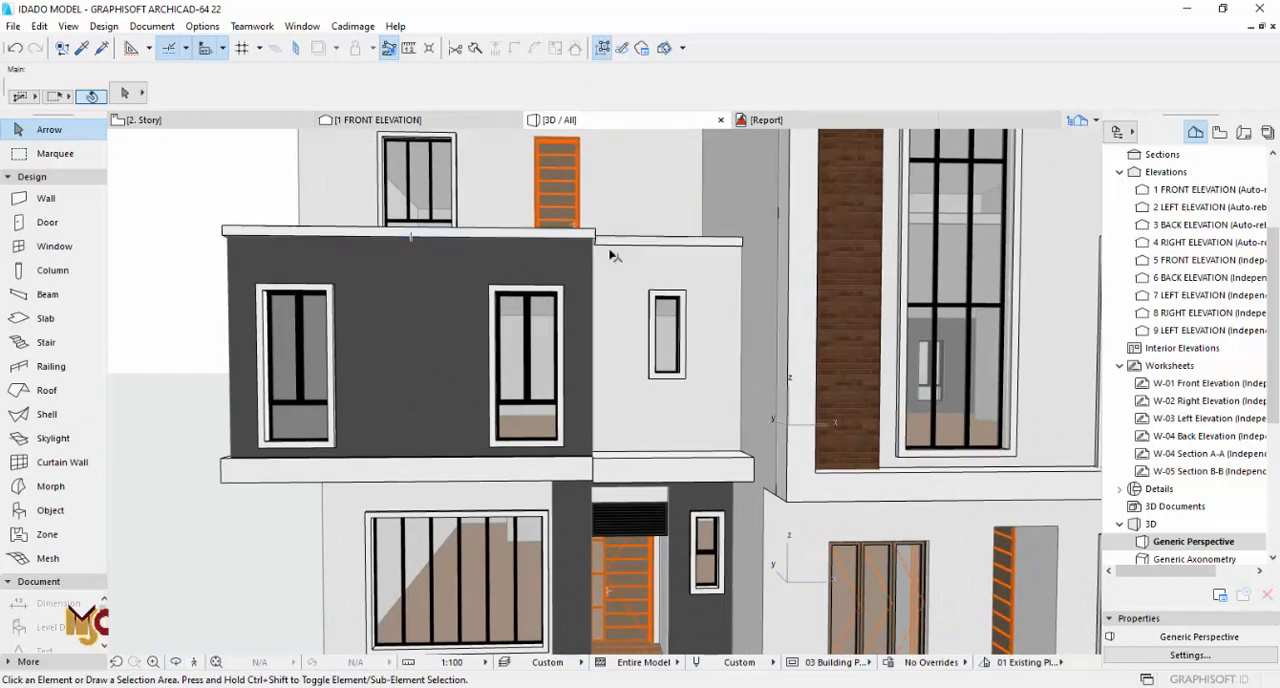
{"action": "scroll", "coordinate": [606, 331], "scroll_direction": "down", "scroll_amount": 2}
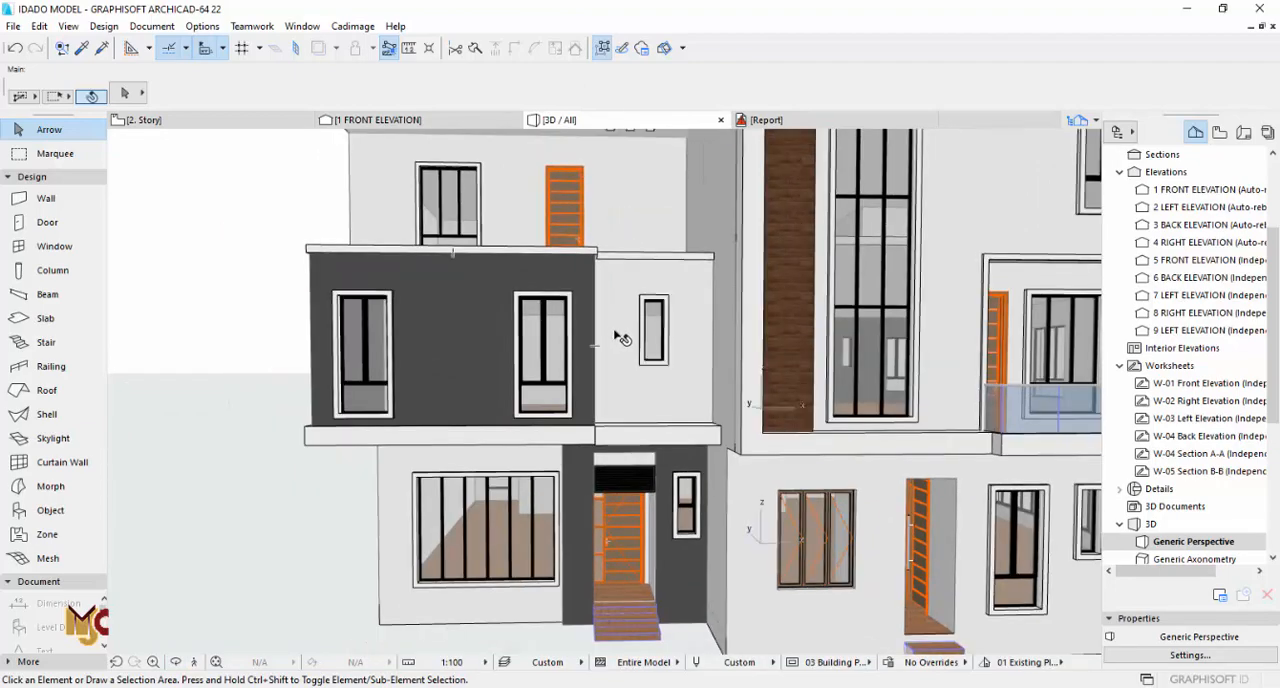
{"action": "mouse_move", "coordinate": [630, 288]}
{"action": "middle_mouse_down", "text": "shift"}
{"action": "mouse_move", "coordinate": [631, 405]}
{"action": "mouse_move", "coordinate": [621, 296]}
{"action": "middle_mouse_up", "text": "shift"}
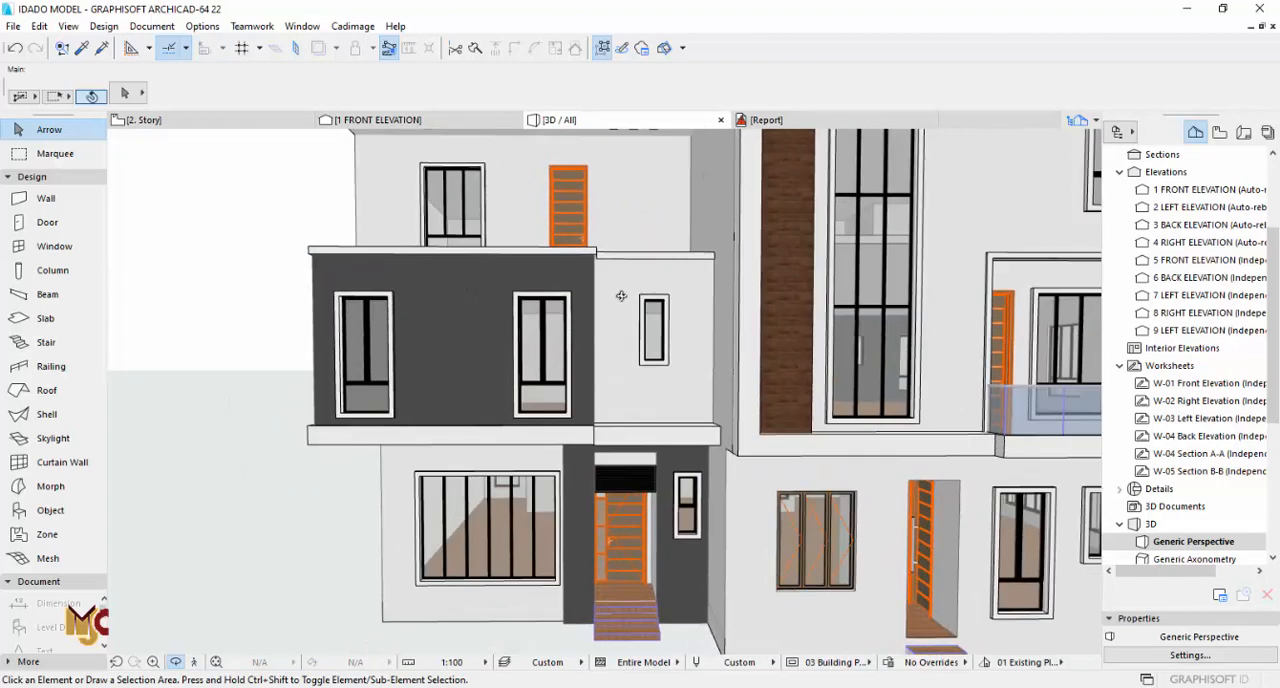
Step: Pick up the settings of the smaller terrace's railing on 2. Story for a new railing
{"action": "key", "text": "F2"}
{"action": "scroll", "coordinate": [434, 402], "scroll_direction": "down", "scroll_amount": 4}
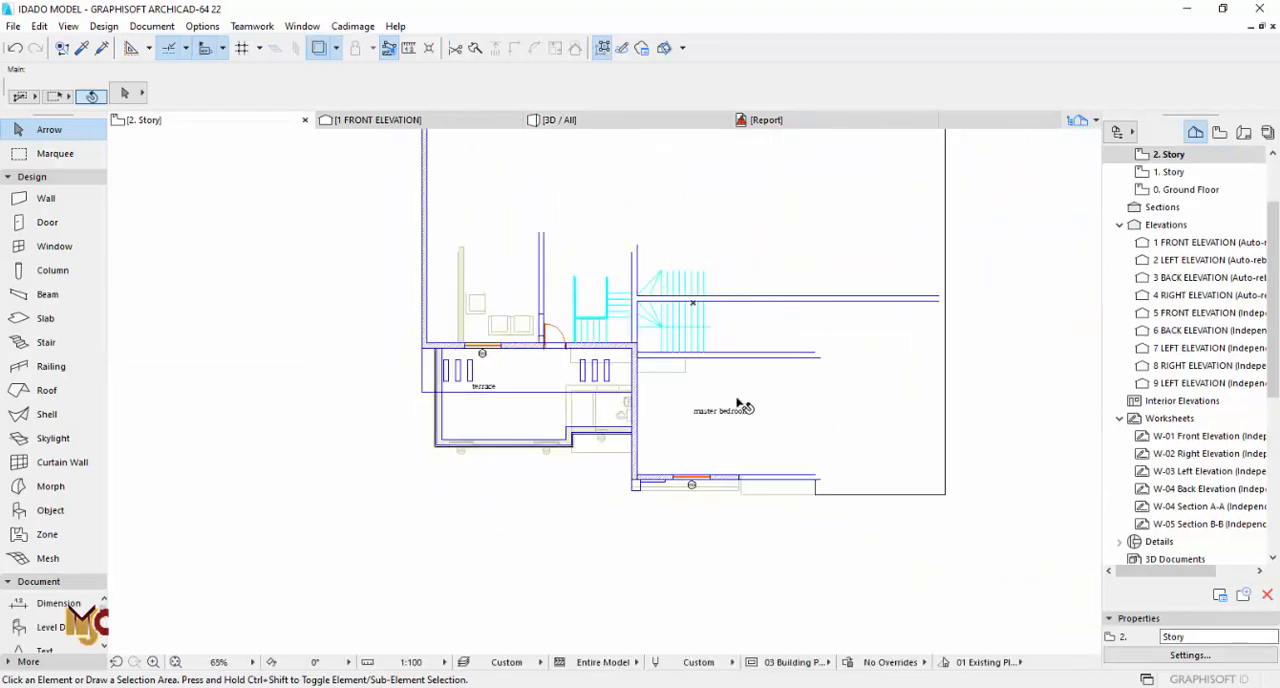
{"action": "middle_click_drag", "start_coordinate": [912, 485], "coordinate": [690, 430]}
{"action": "scroll", "coordinate": [690, 430], "scroll_direction": "up", "scroll_amount": 1}
{"action": "scroll", "coordinate": [714, 433], "scroll_direction": "up", "scroll_amount": 9}
{"action": "left_click", "coordinate": [775, 463], "text": "alt"}
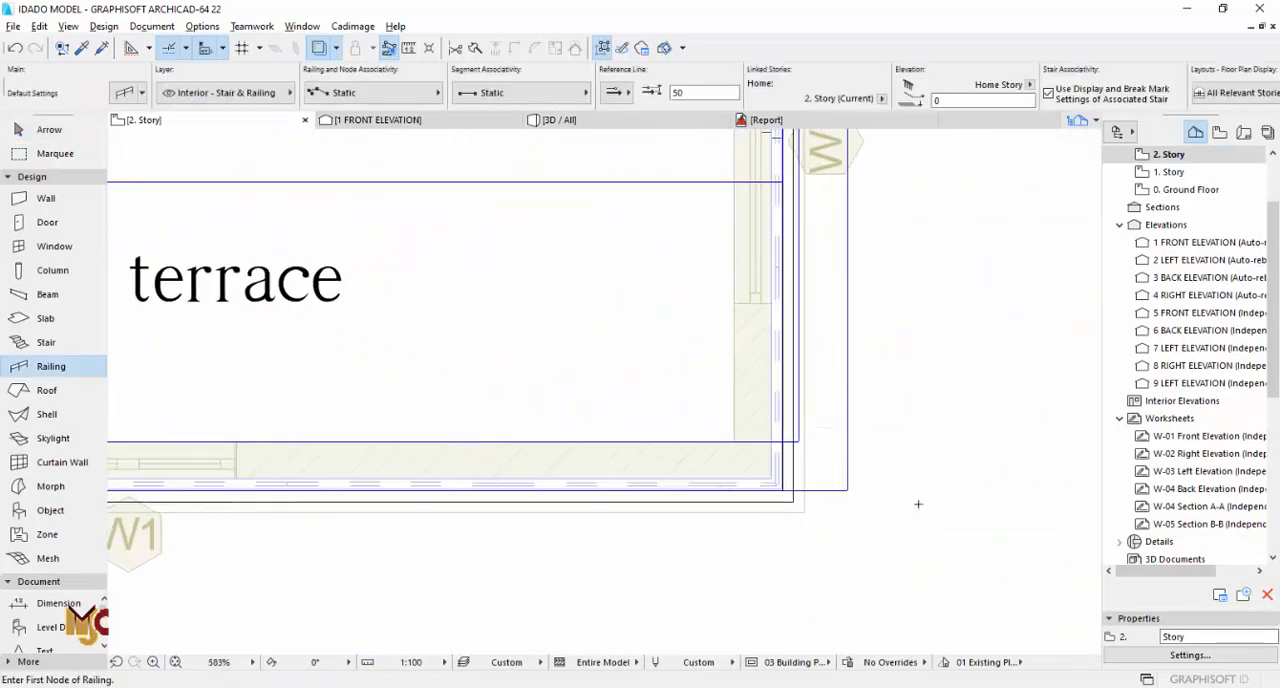
Step: Draw a railing around the larger terrace along the outer wall face, from the master bedroom wall past the front corners to the rear wall
{"action": "scroll", "coordinate": [914, 472], "scroll_direction": "down", "scroll_amount": 7}
{"action": "middle_click_drag", "start_coordinate": [399, 413], "coordinate": [725, 410]}
{"action": "scroll", "coordinate": [545, 347], "scroll_direction": "up", "scroll_amount": 4}
{"action": "scroll", "coordinate": [673, 326], "scroll_direction": "down", "scroll_amount": 9}
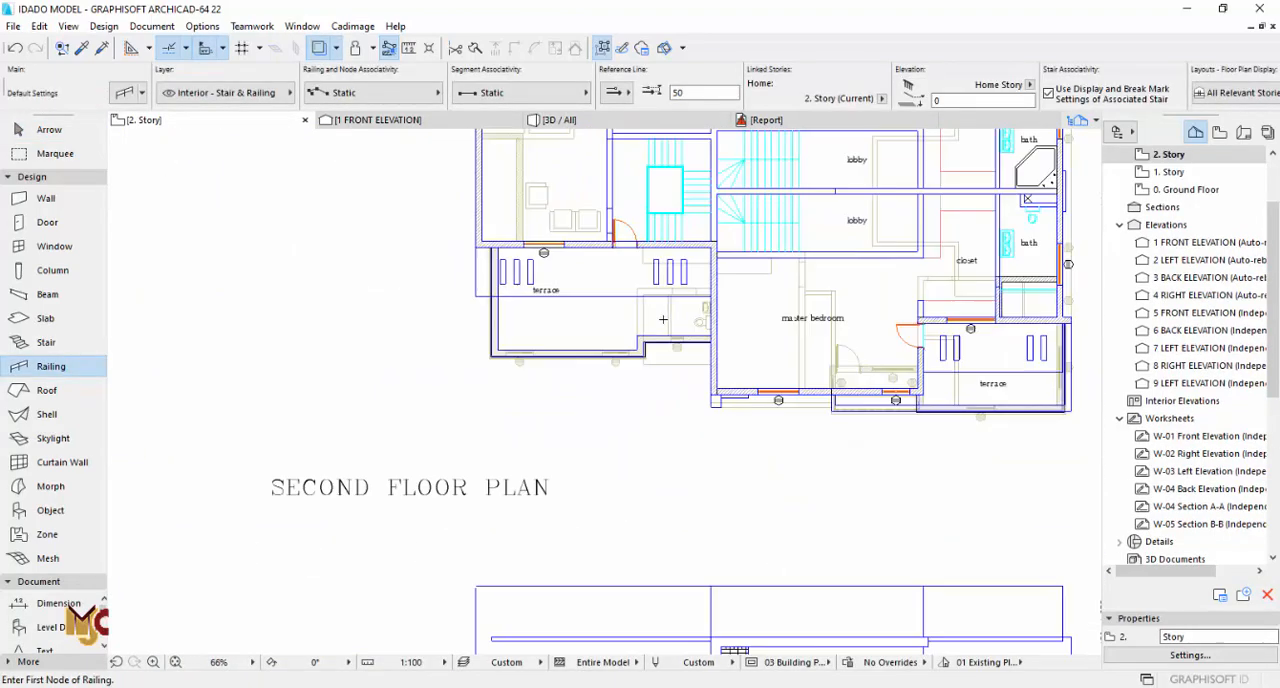
{"action": "scroll", "coordinate": [615, 325], "scroll_direction": "up", "scroll_amount": 10}
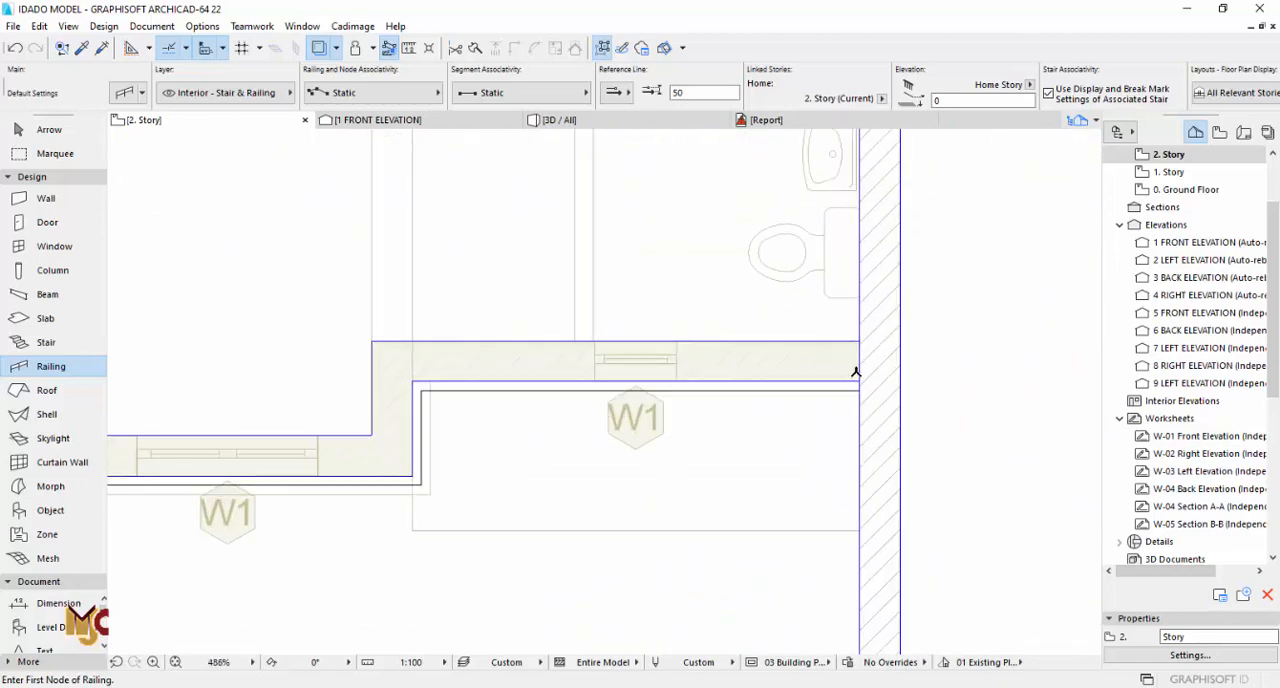
{"action": "left_click", "coordinate": [857, 345]}
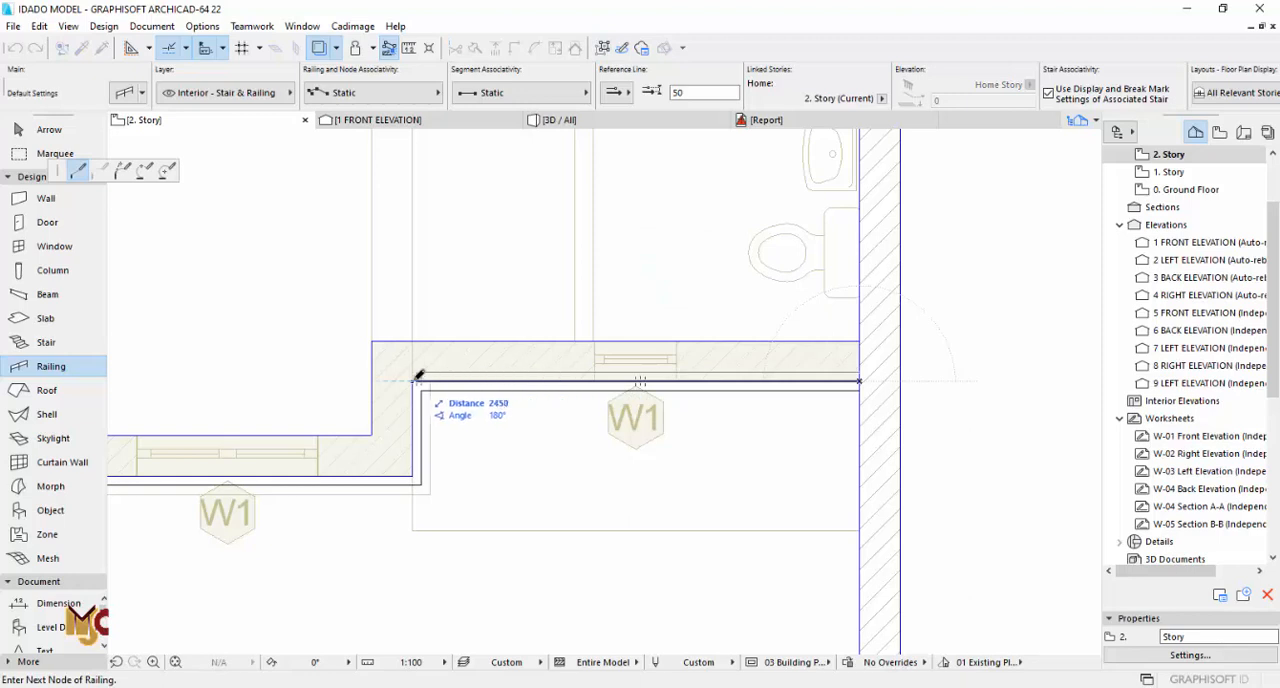
{"action": "middle_click_drag", "start_coordinate": [287, 457], "coordinate": [856, 439]}
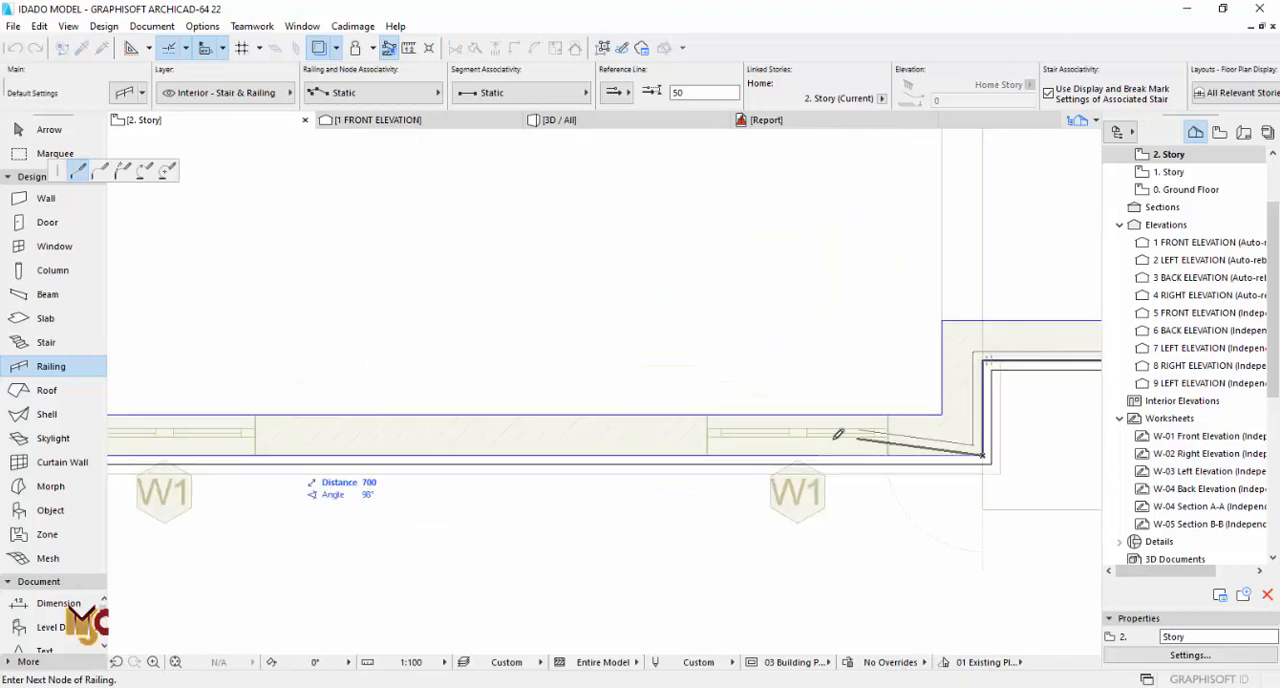
{"action": "middle_click_drag", "start_coordinate": [340, 436], "coordinate": [916, 430]}
{"action": "scroll", "coordinate": [563, 351], "scroll_direction": "down", "scroll_amount": 3}
{"action": "middle_click_drag", "start_coordinate": [578, 141], "coordinate": [580, 377]}
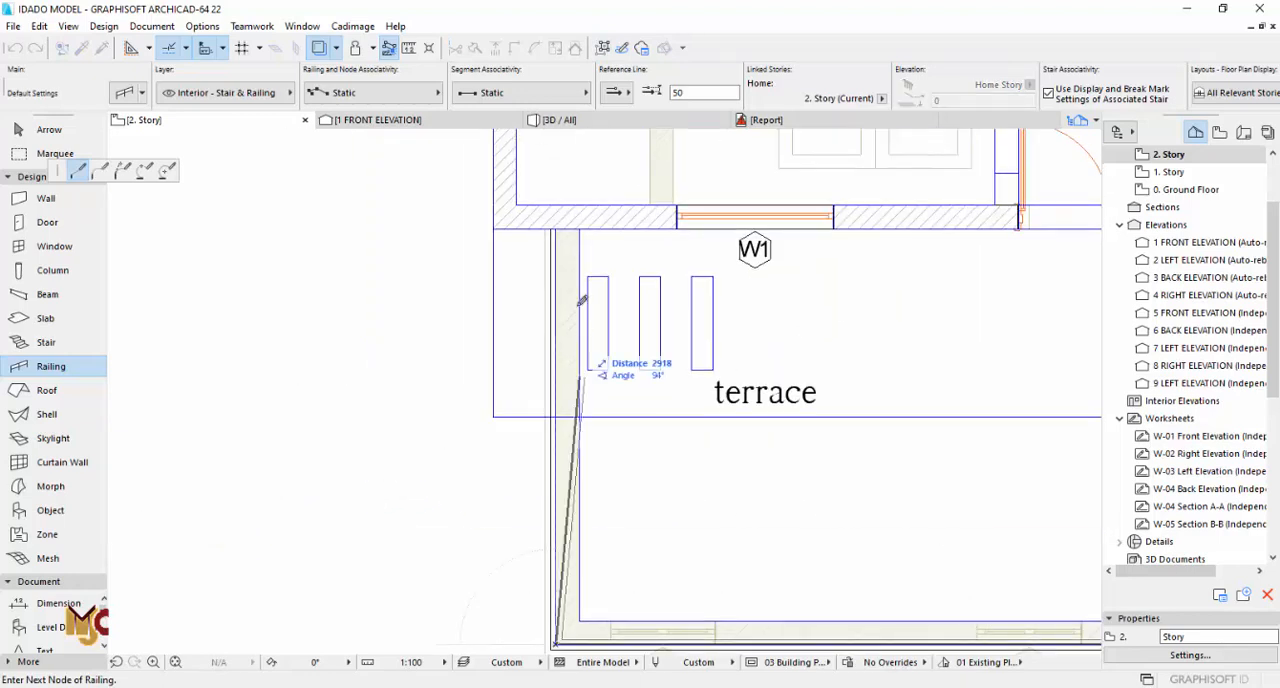
{"action": "scroll", "coordinate": [556, 226], "scroll_direction": "up", "scroll_amount": 4}
{"action": "right_click", "coordinate": [559, 224]}
{"action": "left_click", "coordinate": [589, 354]}
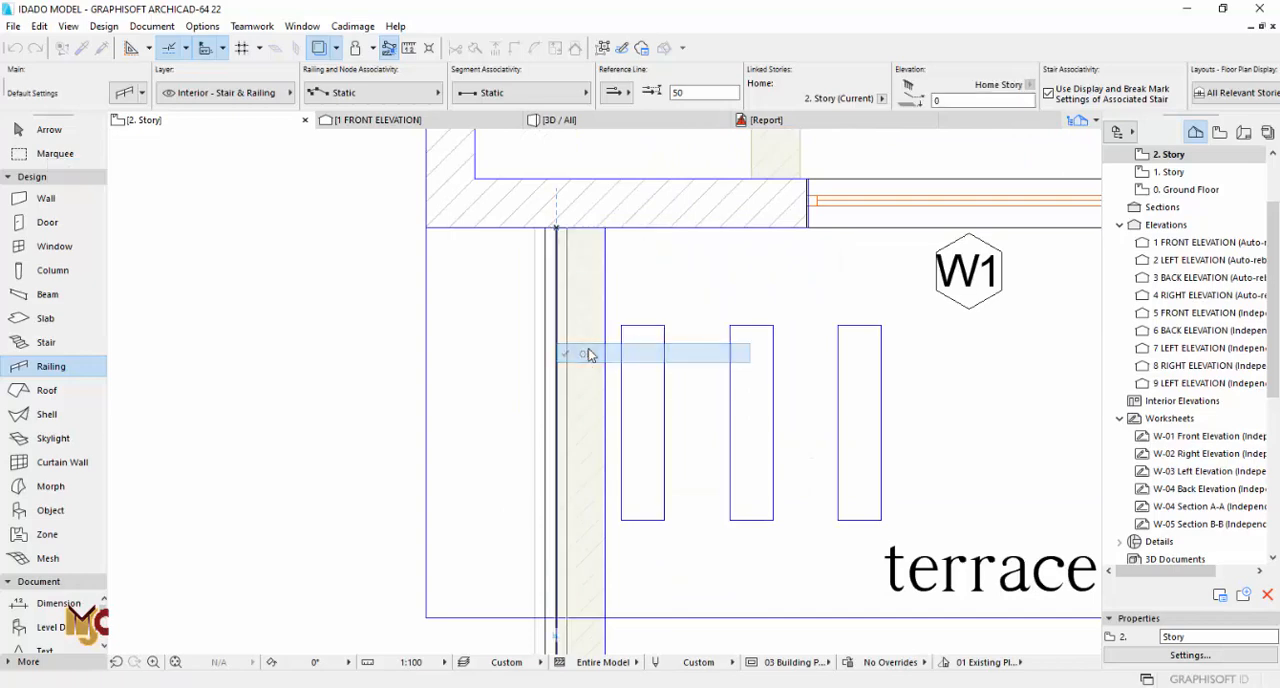
Step: Check the larger terrace's railing in 3D, compare it with the elevation drawing, and review the whole building from the opposite corner
{"action": "key", "text": "F3"}
{"action": "middle_click_drag", "start_coordinate": [595, 294], "coordinate": [548, 285], "text": "shift"}
{"action": "scroll", "coordinate": [563, 303], "scroll_direction": "down", "scroll_amount": 2}
{"action": "key", "text": "F2"}
{"action": "scroll", "coordinate": [563, 300], "scroll_direction": "down", "scroll_amount": 5}
{"action": "middle_click_drag", "start_coordinate": [600, 450], "coordinate": [569, 269]}
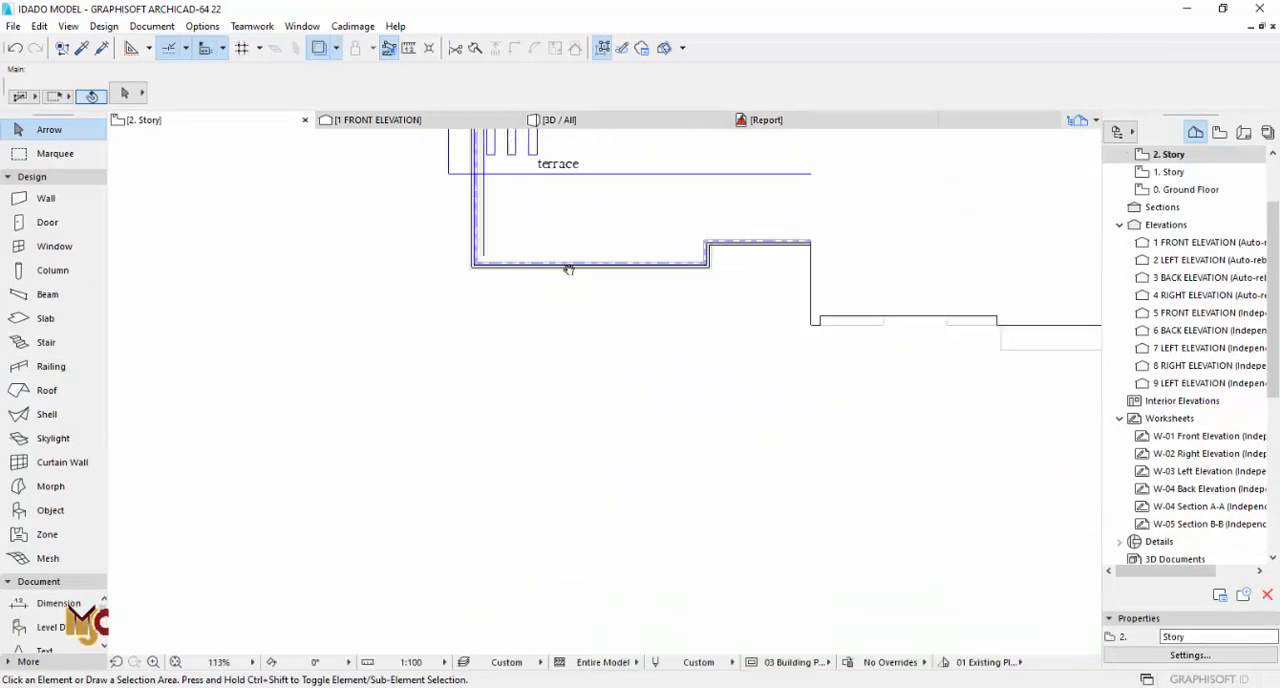
{"action": "middle_click_drag", "start_coordinate": [590, 430], "coordinate": [530, 185]}
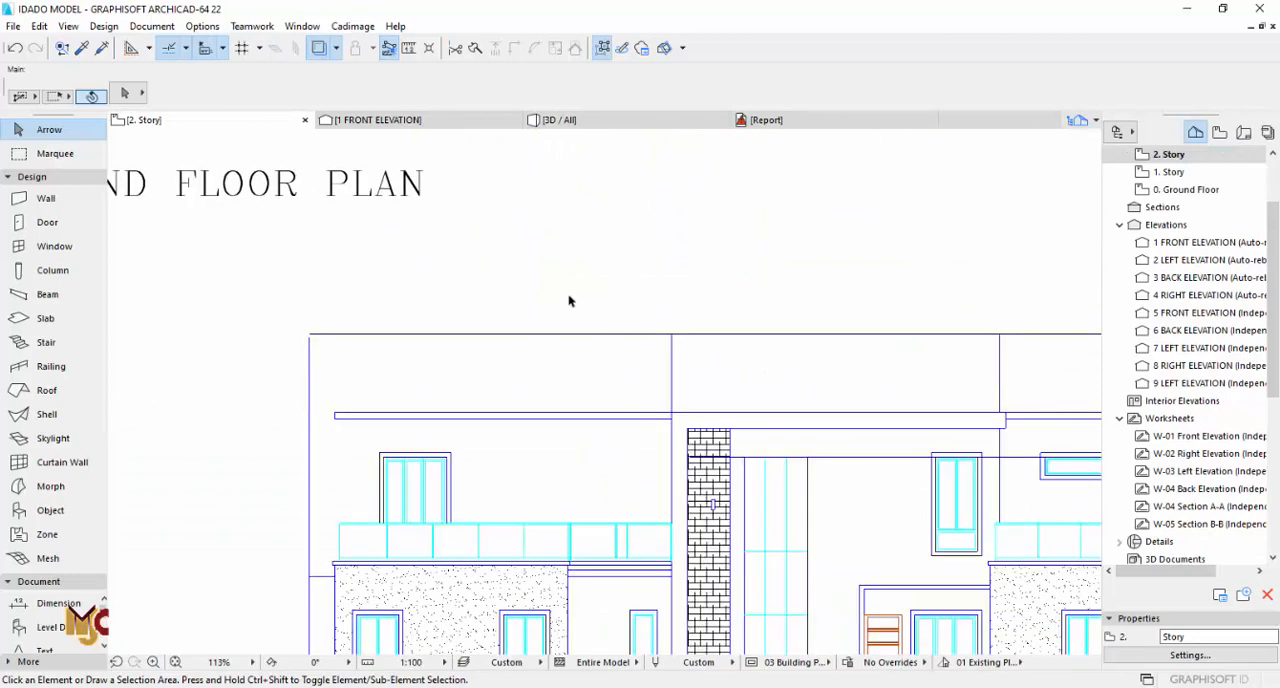
{"action": "scroll", "coordinate": [540, 278], "scroll_direction": "down", "scroll_amount": 2}
{"action": "middle_click_drag", "start_coordinate": [517, 274], "coordinate": [517, 354]}
{"action": "key", "text": "F3"}
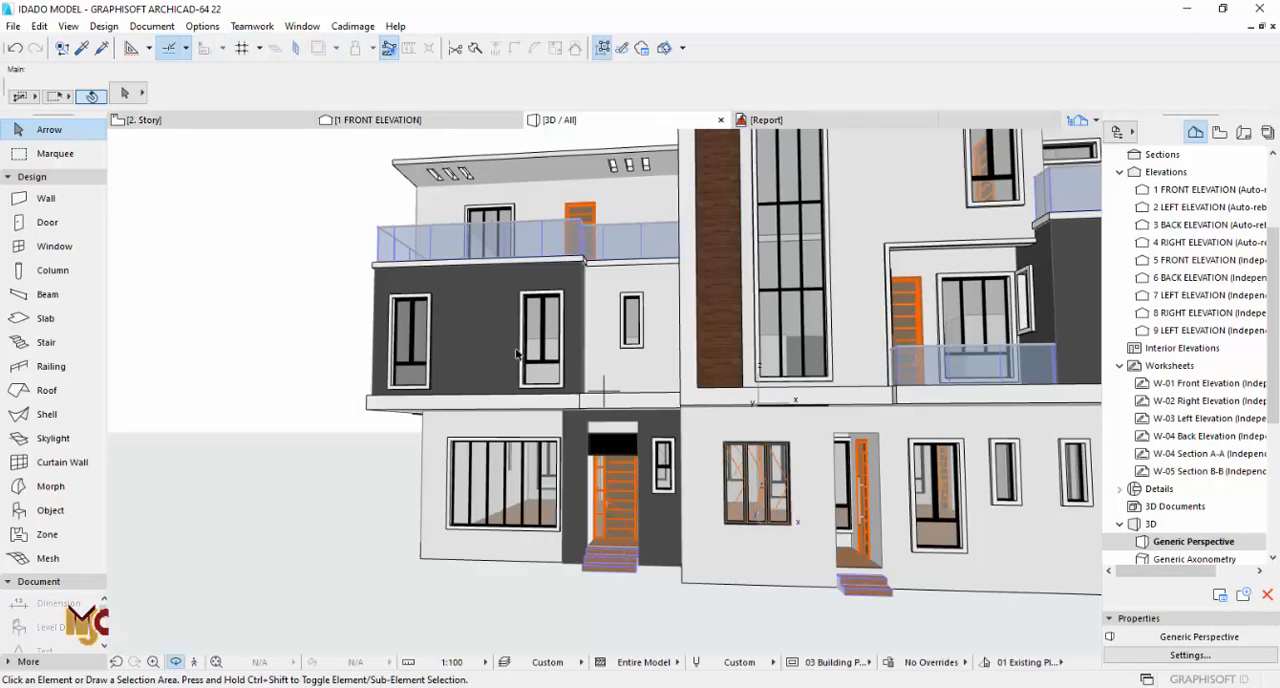
{"action": "middle_click_drag", "start_coordinate": [557, 250], "coordinate": [596, 364], "text": "shift"}
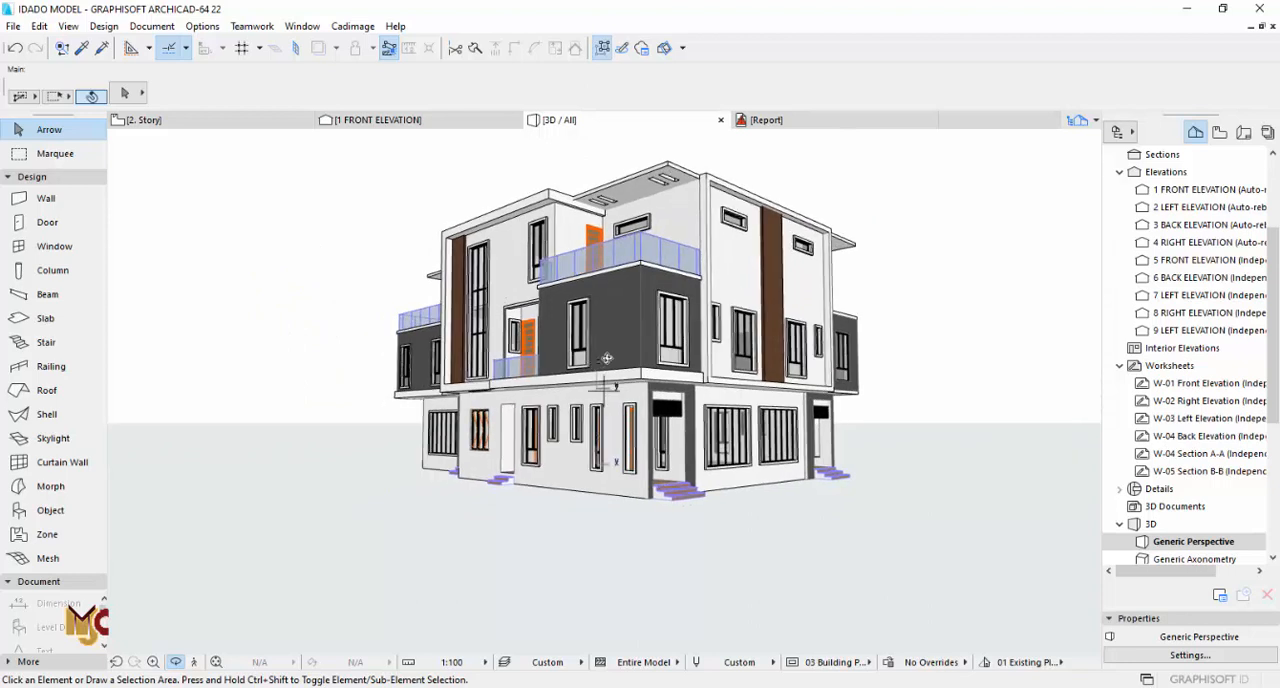
Step: Compare the second floor plan with the 3D model, focusing on the corner terrace beside the unfinished master bedroom
{"action": "key", "text": "F2"}
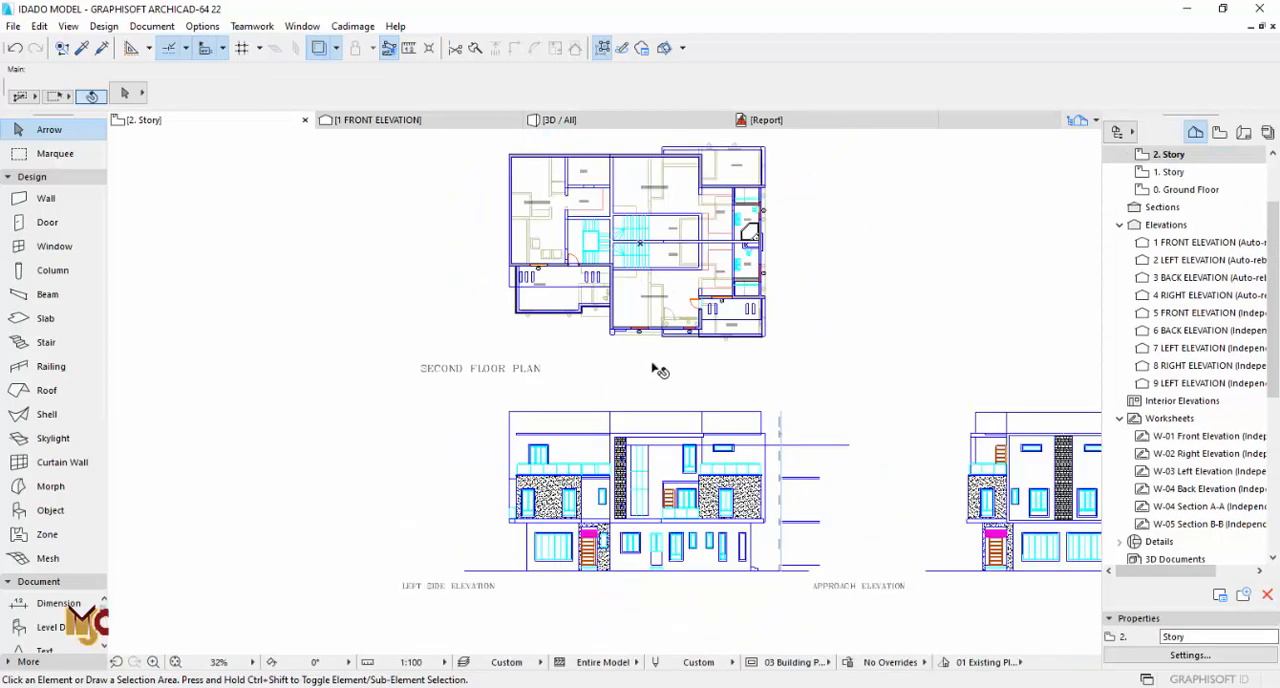
{"action": "key", "text": "F3"}
{"action": "middle_click_drag", "start_coordinate": [483, 396], "coordinate": [727, 370], "text": "shift"}
{"action": "middle_click_drag", "start_coordinate": [727, 370], "coordinate": [573, 359], "text": "shift"}
{"action": "key", "text": "F2"}
{"action": "scroll", "coordinate": [748, 374], "scroll_direction": "up", "scroll_amount": 3}
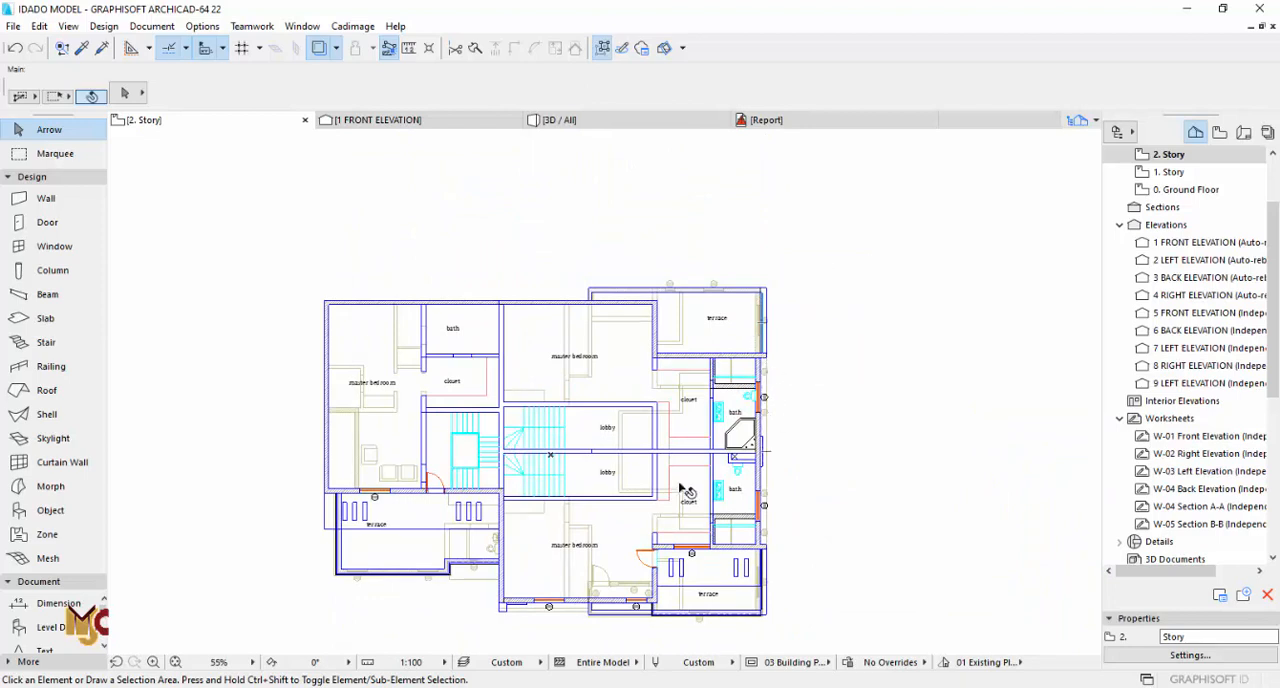
{"action": "scroll", "coordinate": [563, 312], "scroll_direction": "up", "scroll_amount": 3}
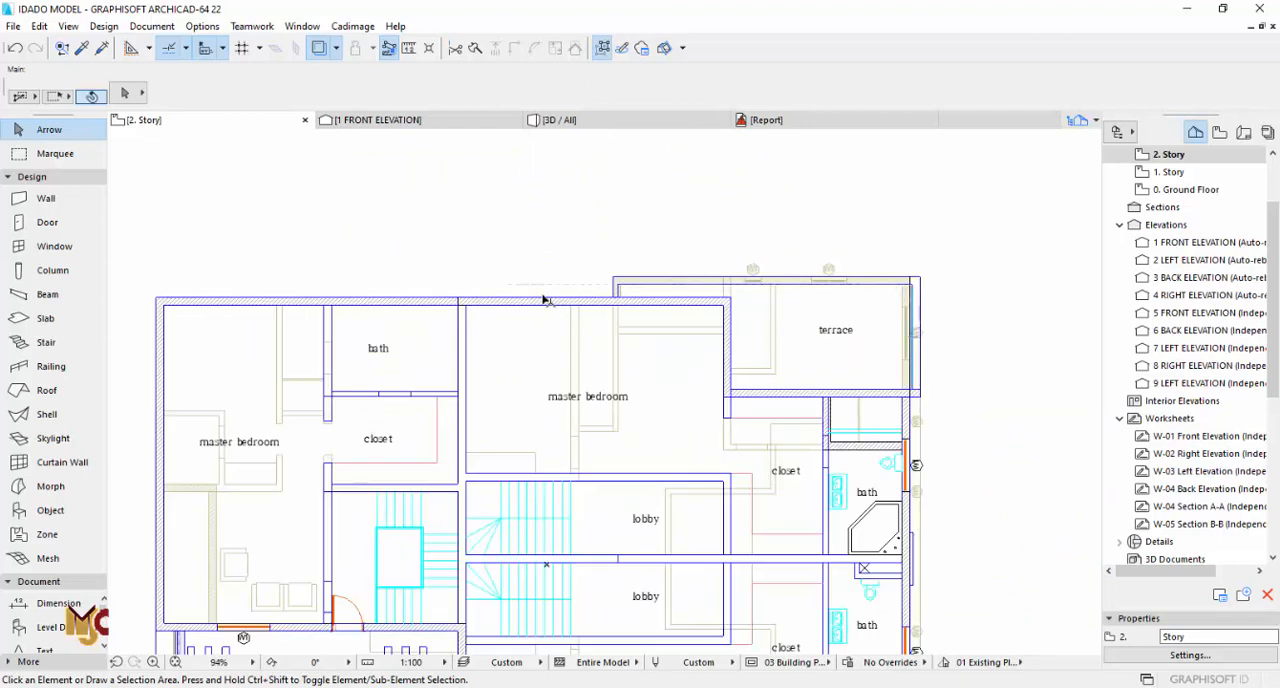
{"action": "scroll", "coordinate": [538, 307], "scroll_direction": "up", "scroll_amount": 2}
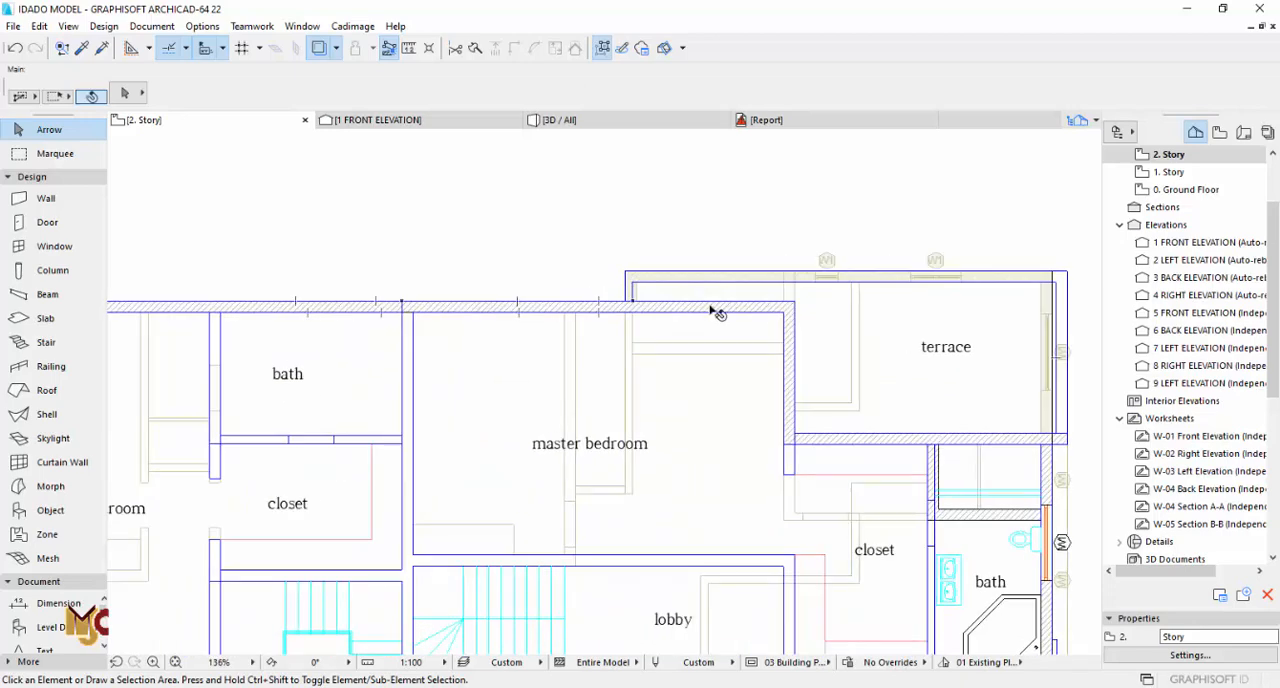
Step: Turn off the trace reference on 2. Story
{"action": "left_click", "coordinate": [737, 308]}
{"action": "key", "text": "Escape"}
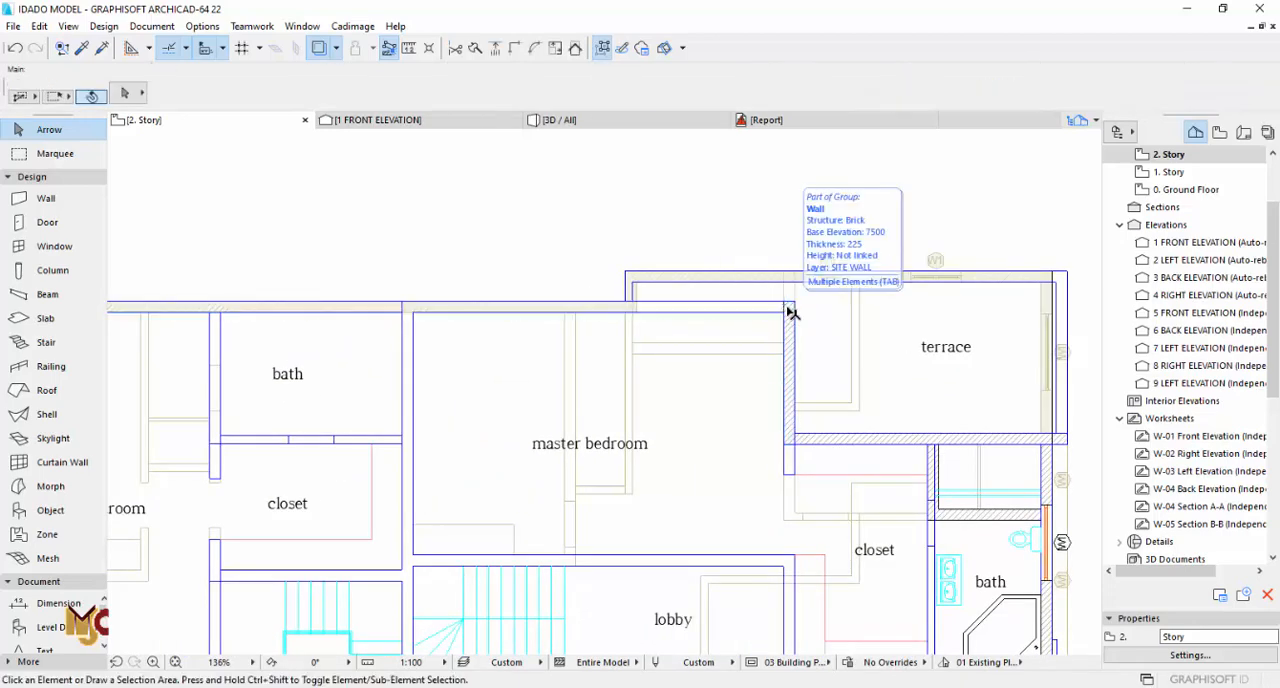
{"action": "left_click", "coordinate": [320, 49]}
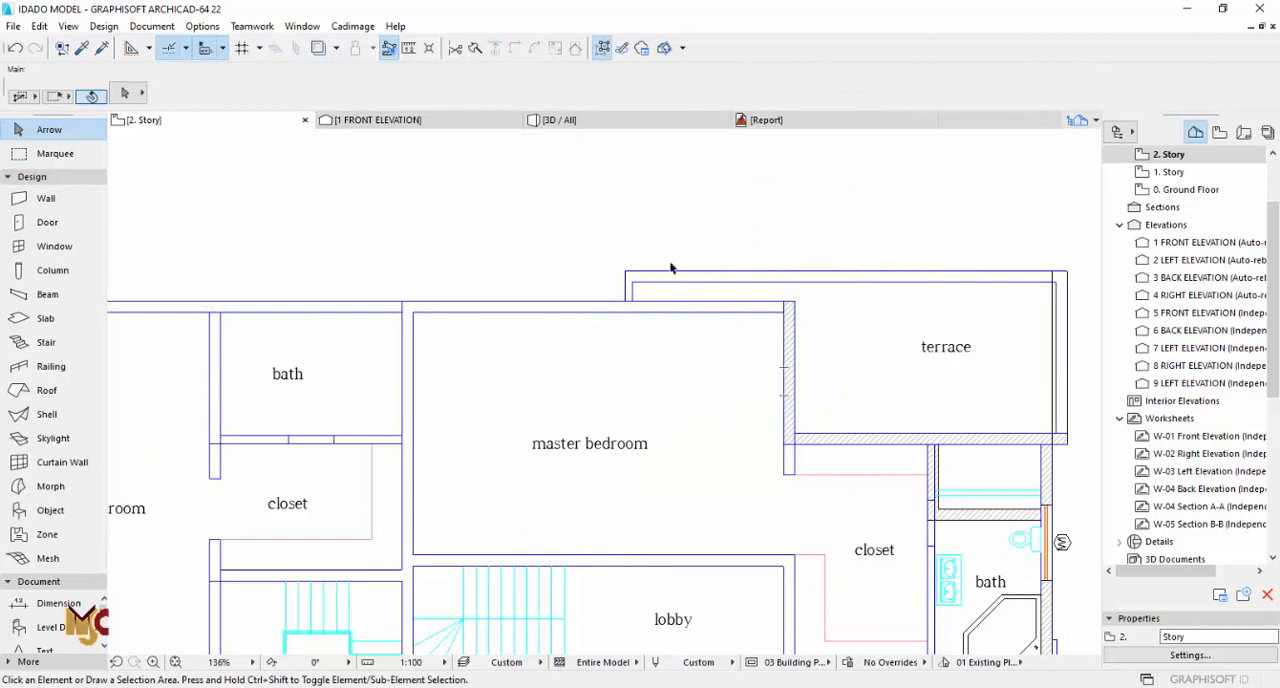
{"action": "scroll", "coordinate": [670, 268], "scroll_direction": "down", "scroll_amount": 3}
{"action": "scroll", "coordinate": [700, 315], "scroll_direction": "up", "scroll_amount": 4}
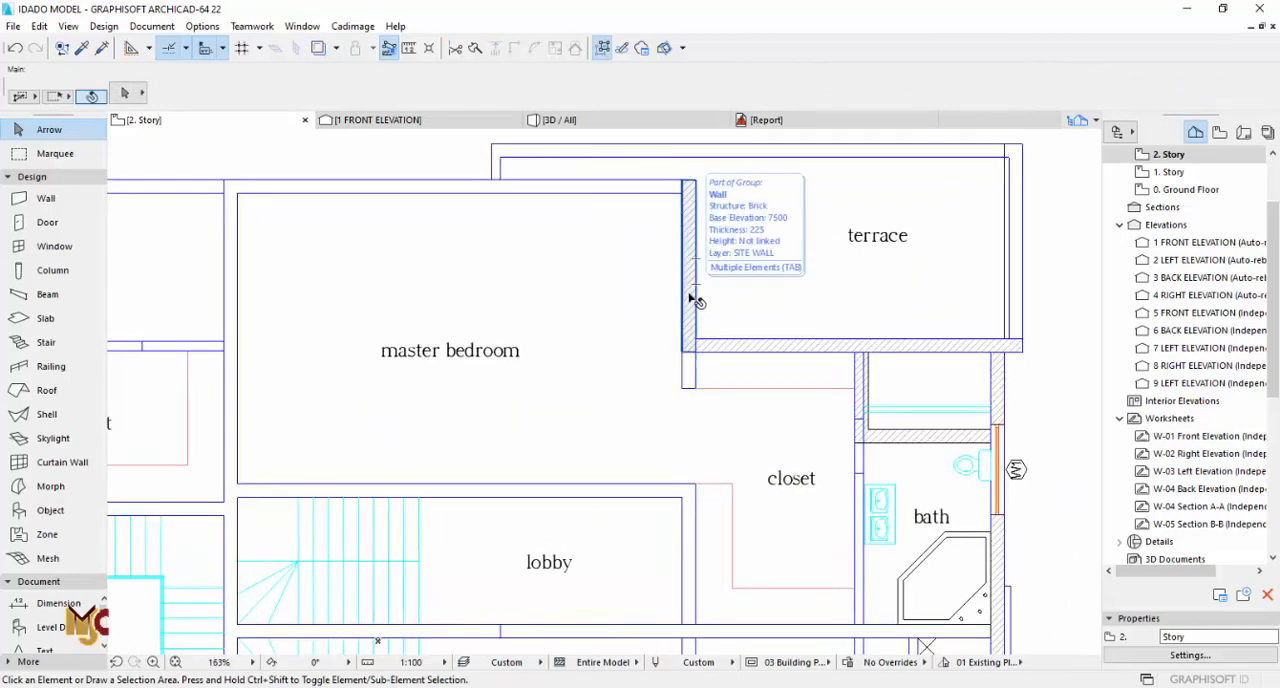
Step: Select the brick walls bordering the corner terraces and the finished front master bedroom on 2. Story
{"action": "left_click", "coordinate": [737, 348]}
{"action": "scroll", "coordinate": [930, 352], "scroll_direction": "up", "scroll_amount": 4}
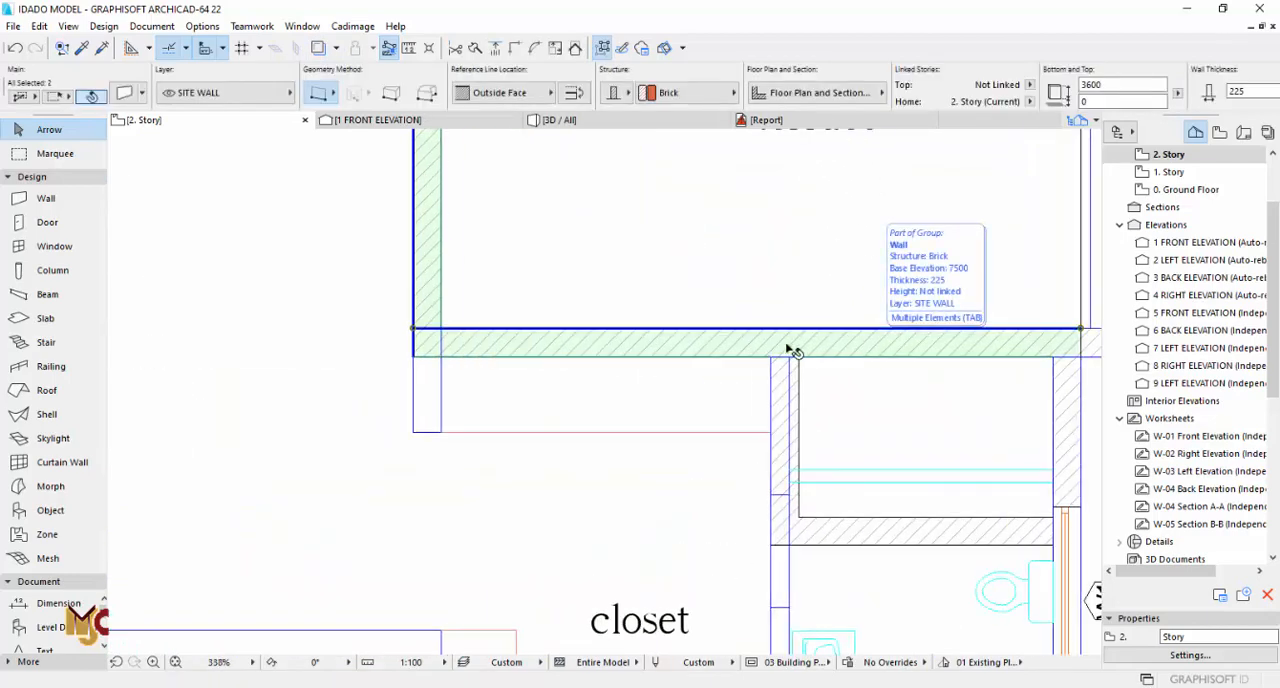
{"action": "scroll", "coordinate": [663, 328], "scroll_direction": "down", "scroll_amount": 7}
{"action": "scroll", "coordinate": [640, 525], "scroll_direction": "up", "scroll_amount": 3}
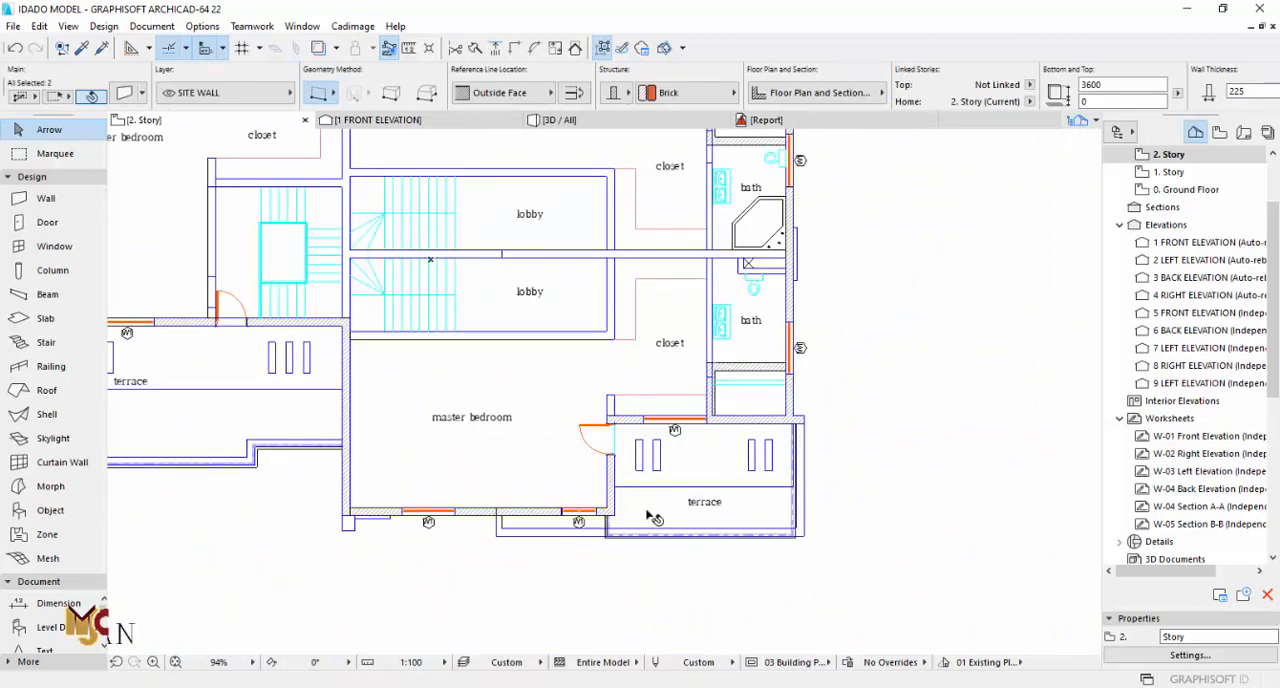
{"action": "scroll", "coordinate": [655, 518], "scroll_direction": "down", "scroll_amount": 3}
{"action": "scroll", "coordinate": [700, 445], "scroll_direction": "up", "scroll_amount": 7}
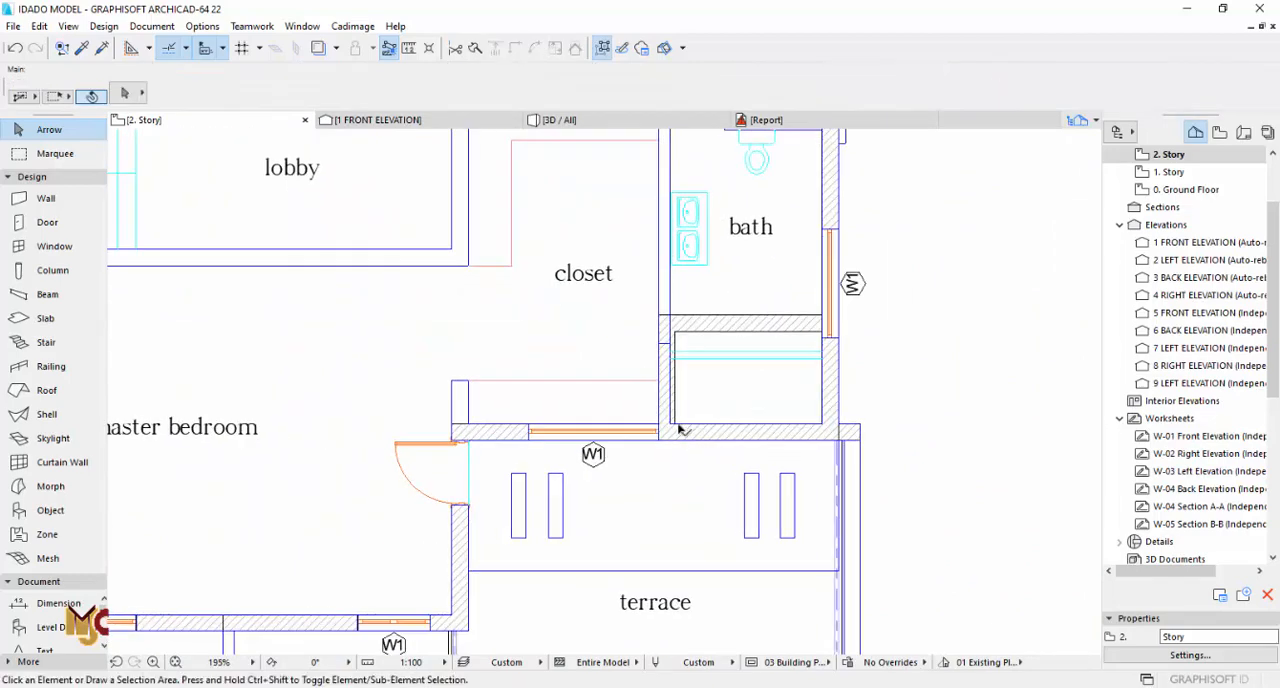
{"action": "scroll", "coordinate": [571, 462], "scroll_direction": "up", "scroll_amount": 3}
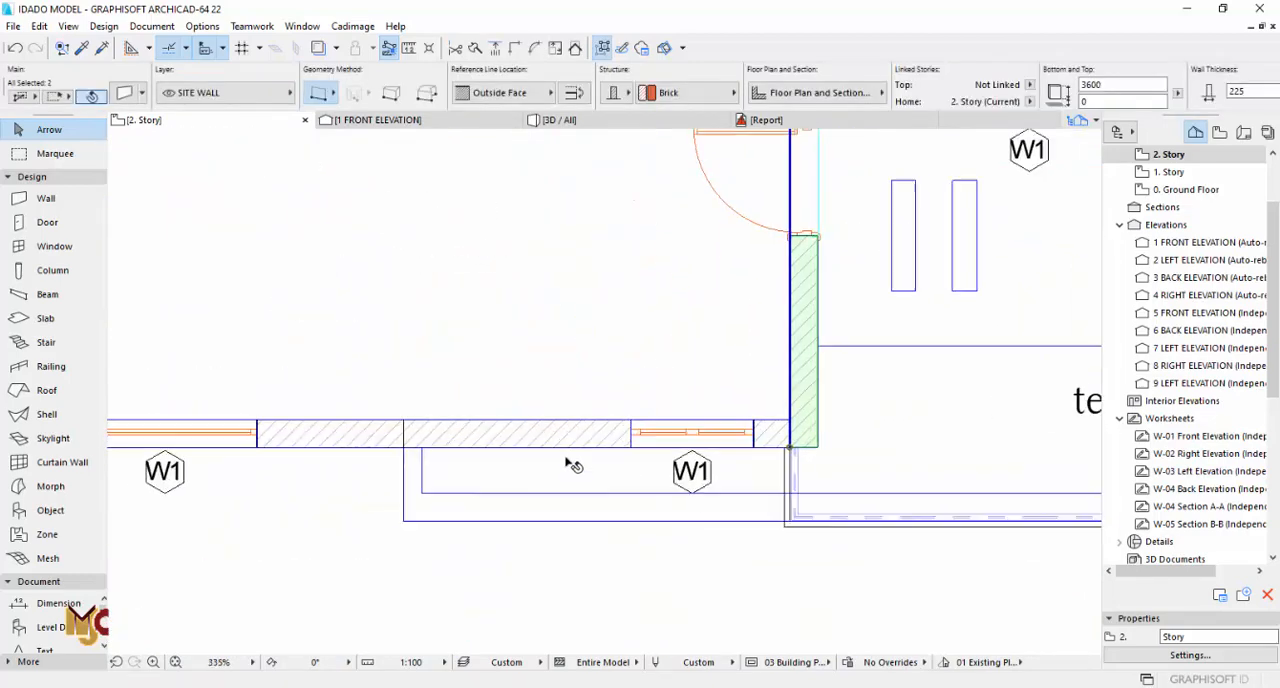
{"action": "scroll", "coordinate": [367, 441], "scroll_direction": "down", "scroll_amount": 4}
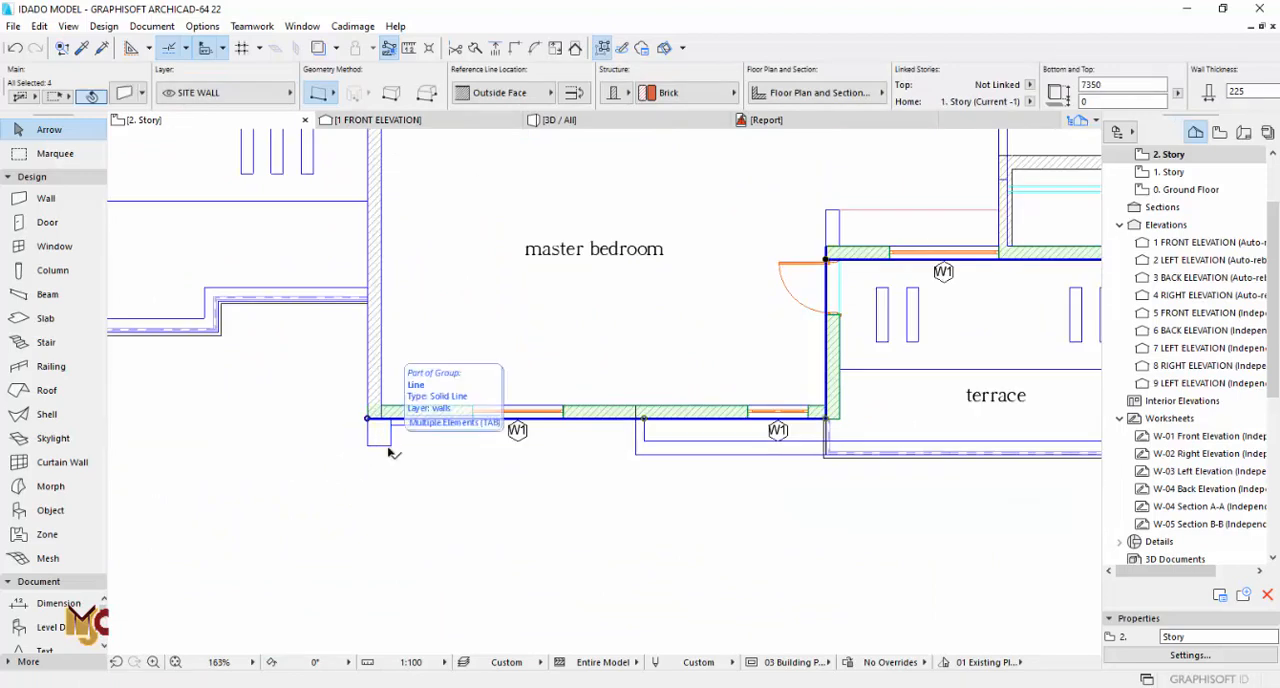
Step: In 3D, select the larger terrace's back walls, the adjoining facade walls, the brown cladding strip and the projecting edge slabs around it
{"action": "key", "text": "F3"}
{"action": "scroll", "coordinate": [635, 238], "scroll_direction": "up", "scroll_amount": 3}
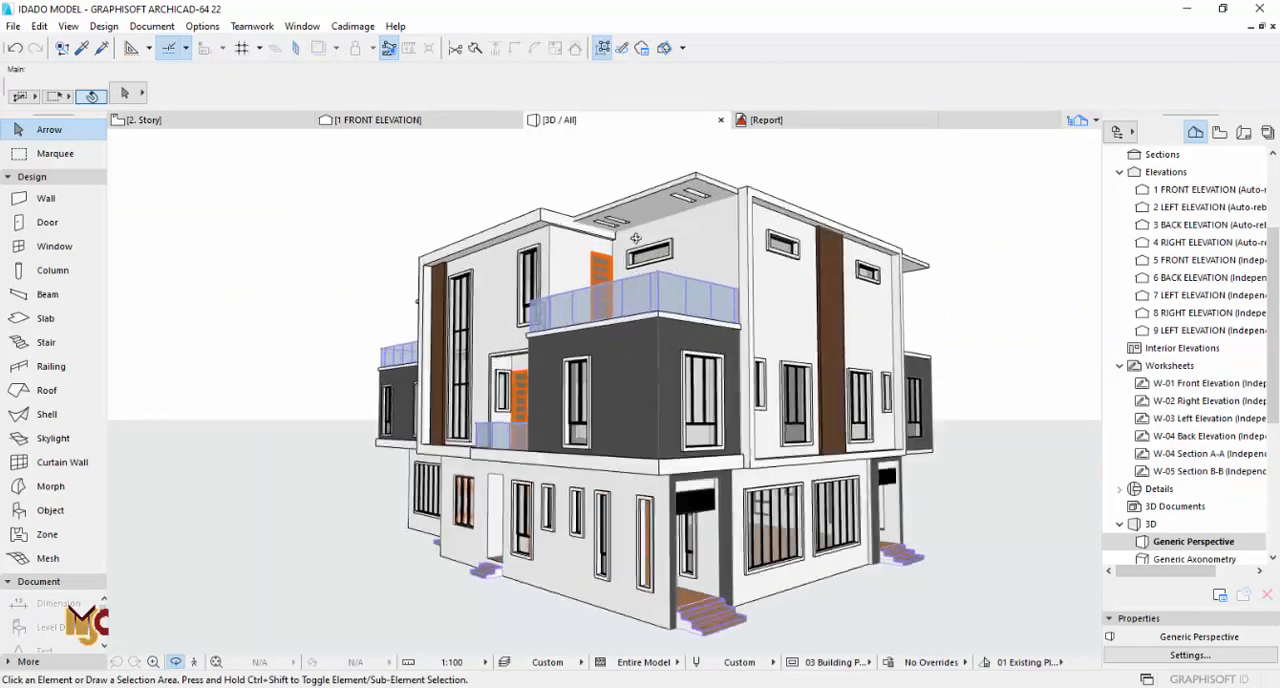
{"action": "left_click", "coordinate": [720, 263]}
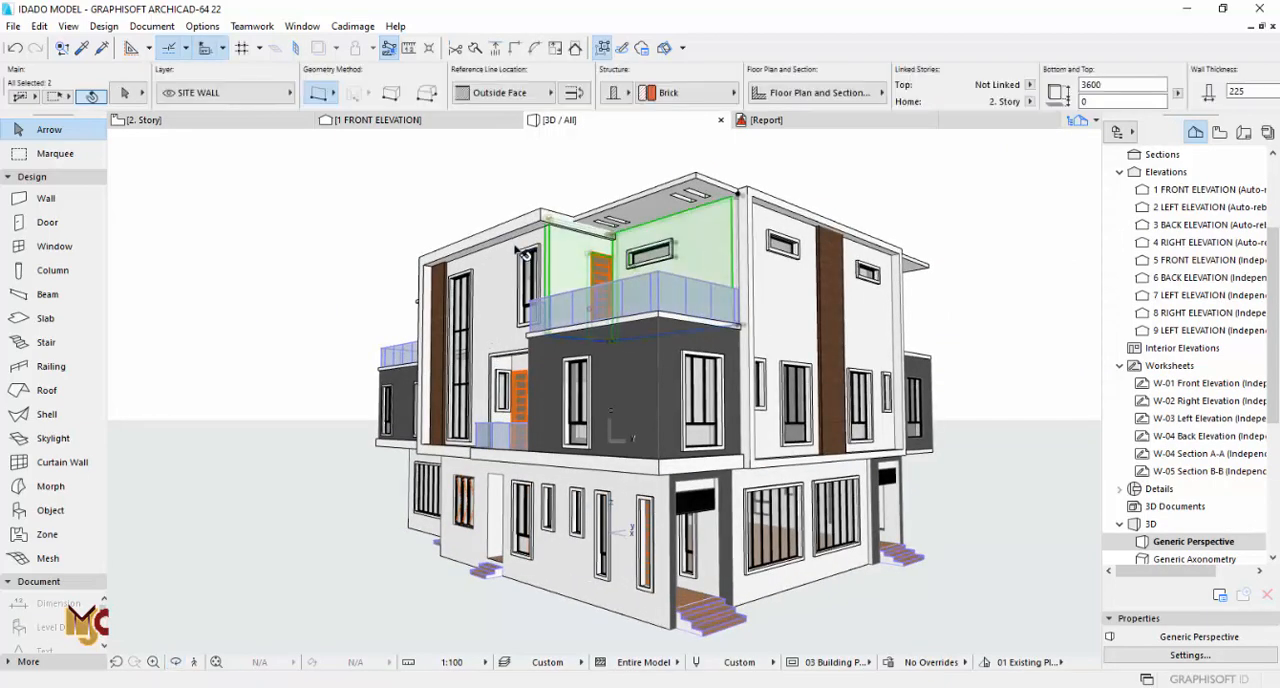
{"action": "scroll", "coordinate": [433, 268], "scroll_direction": "up", "scroll_amount": 3}
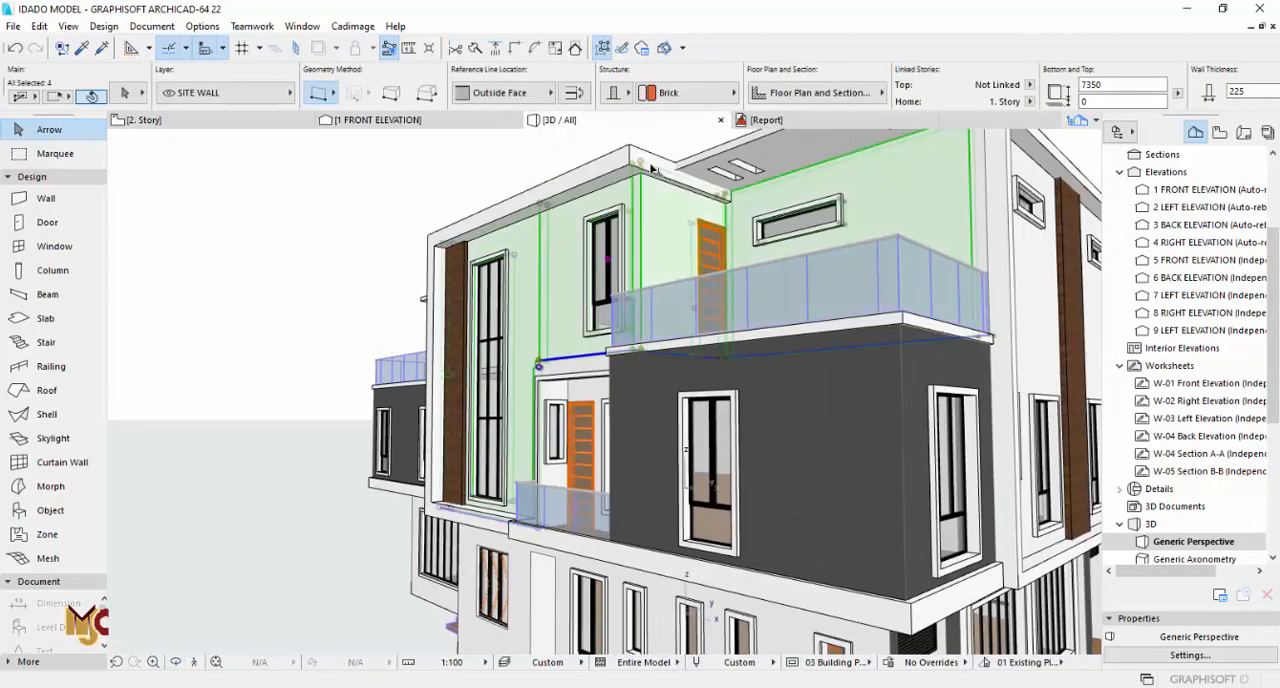
{"action": "left_click", "coordinate": [484, 246], "text": "shift"}
{"action": "left_click", "coordinate": [440, 279], "text": "shift"}
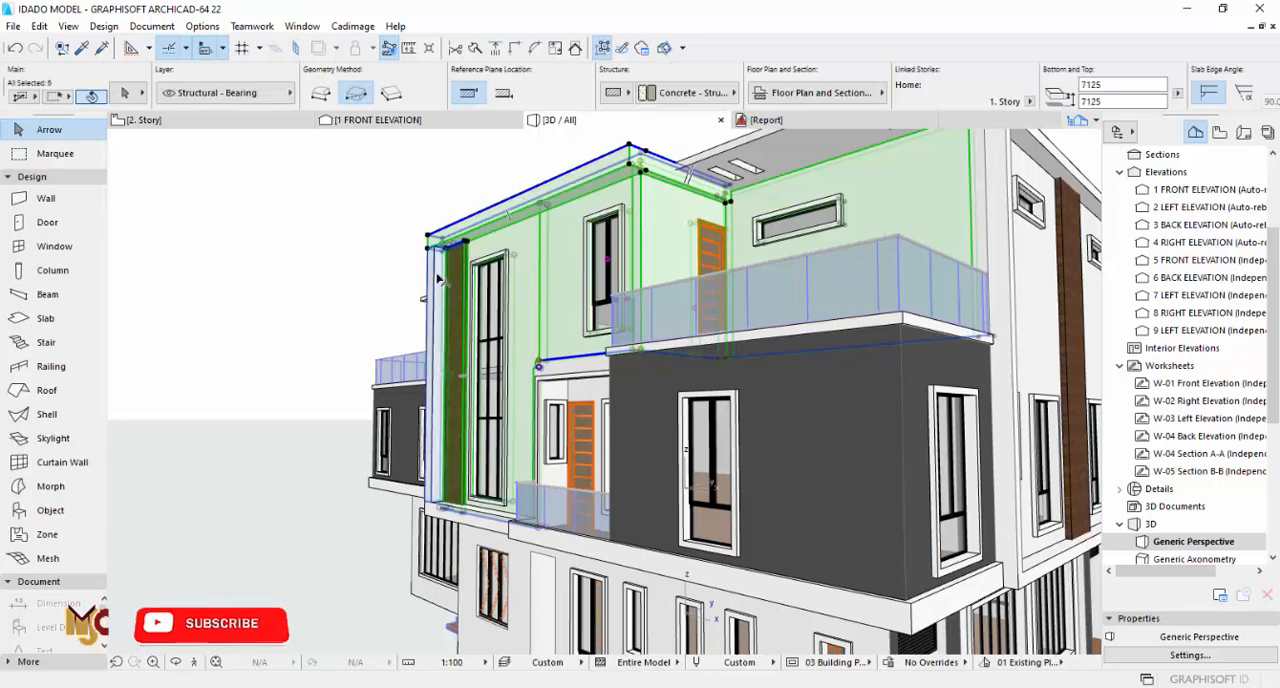
{"action": "left_click", "coordinate": [484, 522], "text": "shift"}
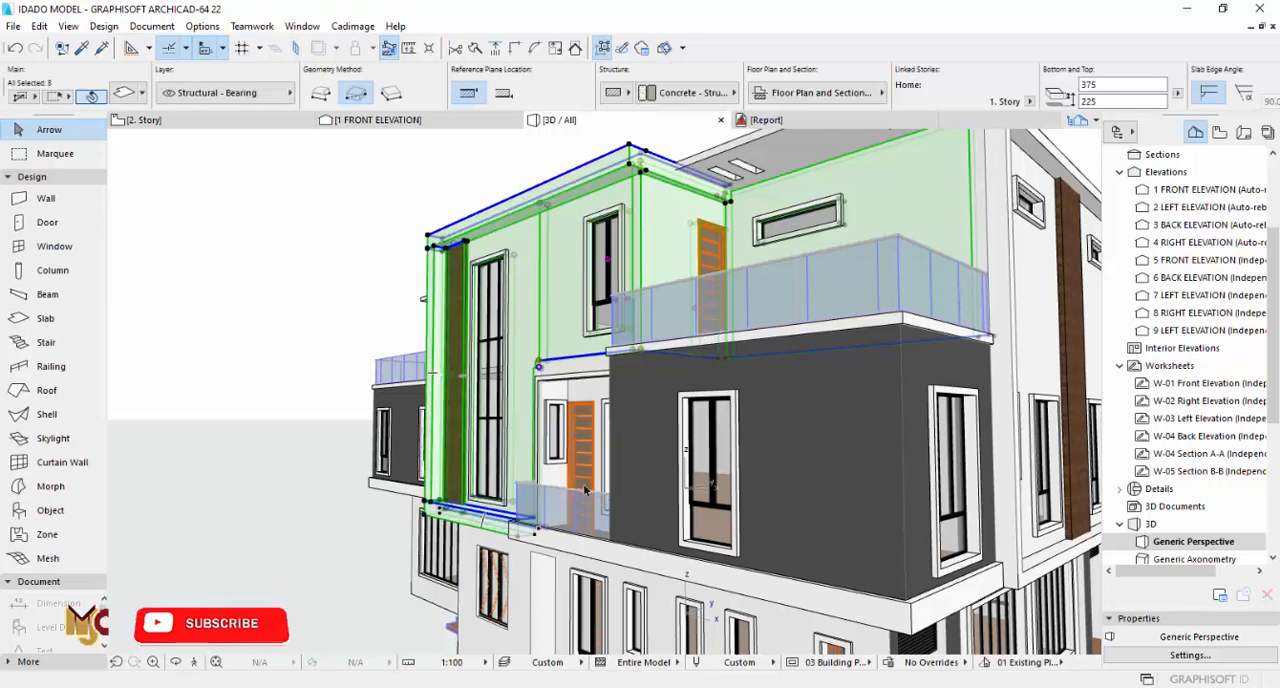
Step: Add the slab strip below the dark walls and the two outer dark walls to the selection
{"action": "scroll", "coordinate": [447, 467], "scroll_direction": "down", "scroll_amount": 2}
{"action": "left_click", "coordinate": [690, 522], "text": "shift"}
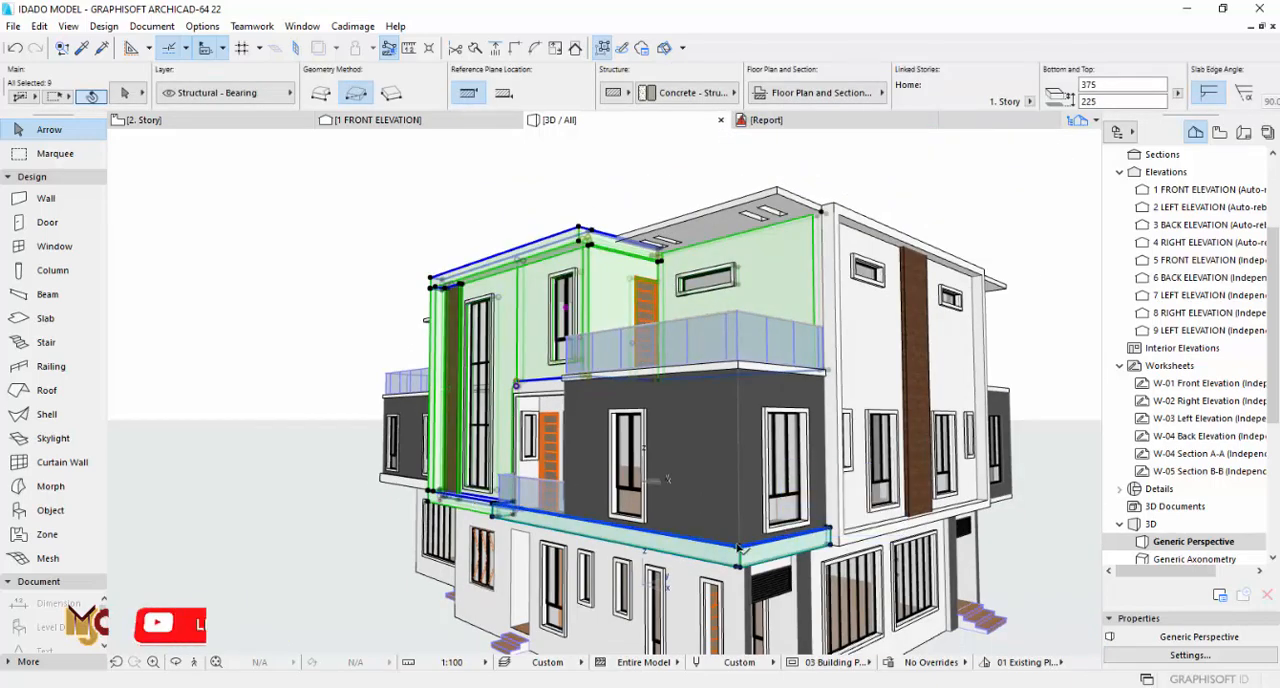
{"action": "left_click", "coordinate": [695, 455], "text": "shift"}
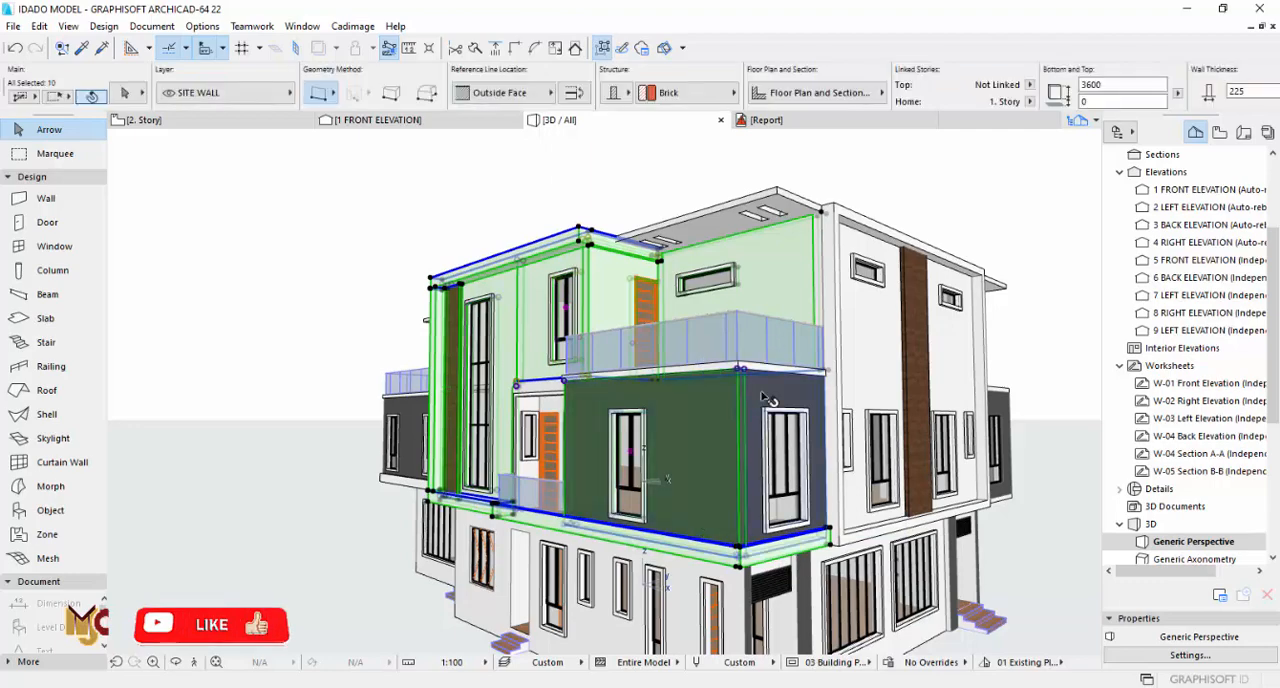
{"action": "scroll", "coordinate": [725, 408], "scroll_direction": "up", "scroll_amount": 5}
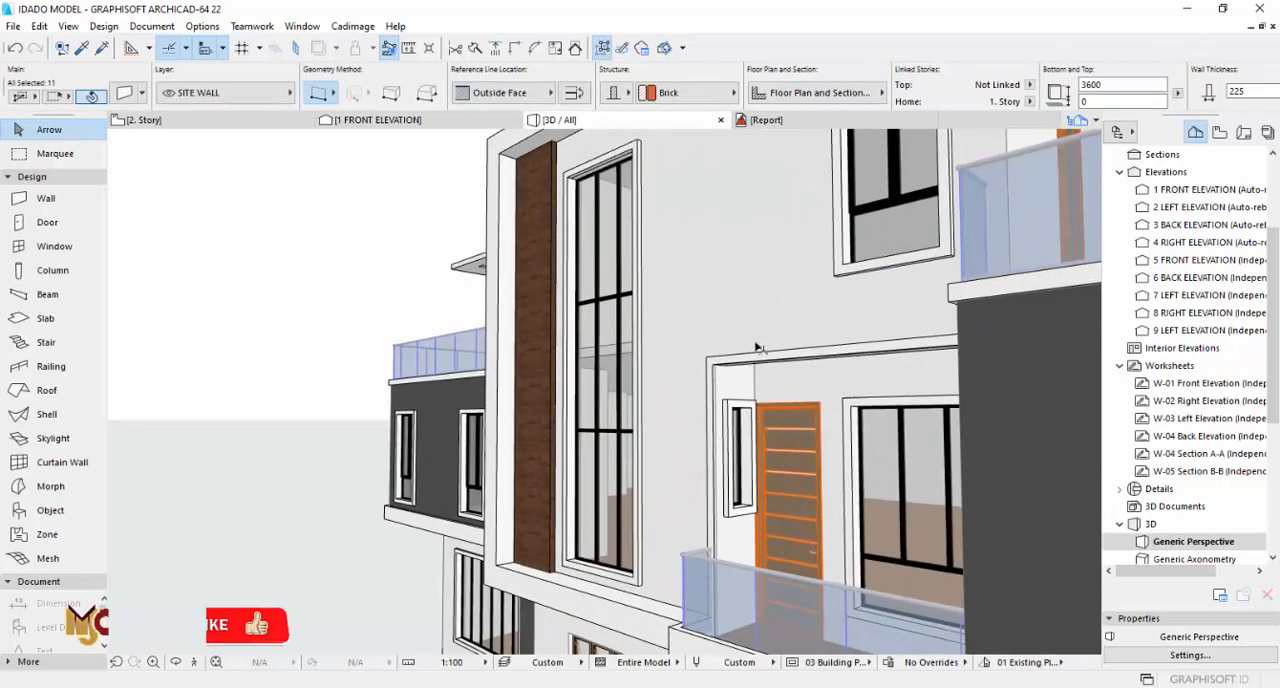
Step: Add the beam over the smaller terrace opening, its framing slab strips and the recessed walls behind to the selection
{"action": "left_click", "coordinate": [769, 337], "text": "shift"}
{"action": "scroll", "coordinate": [764, 387], "scroll_direction": "up", "scroll_amount": 3}
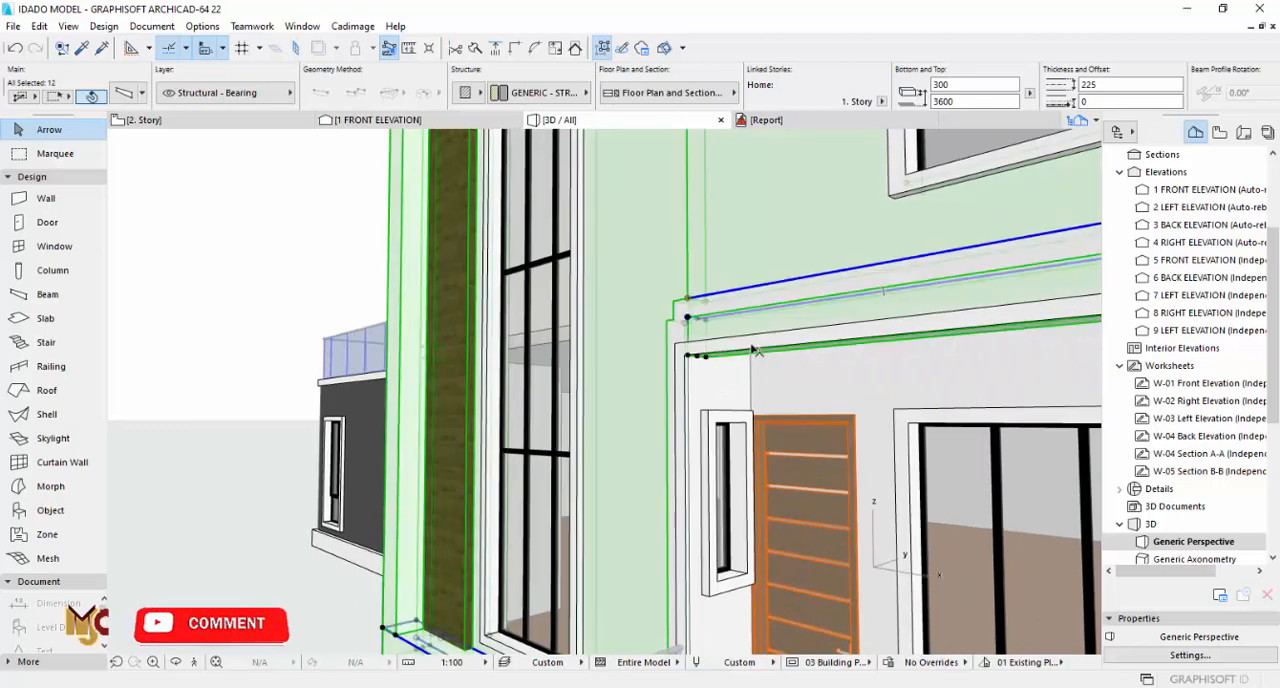
{"action": "left_click", "coordinate": [699, 352], "text": "shift"}
{"action": "left_click", "coordinate": [690, 418], "text": "shift"}
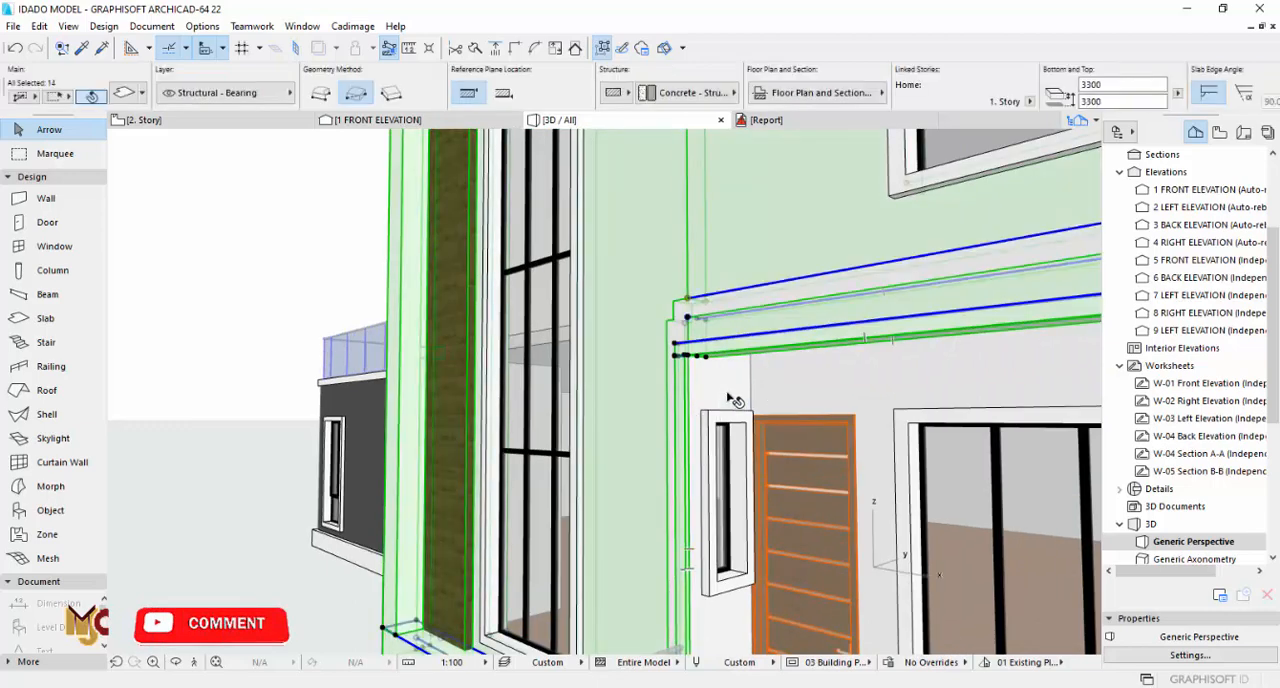
{"action": "left_click", "coordinate": [735, 400], "text": "shift"}
{"action": "scroll", "coordinate": [735, 432], "scroll_direction": "down", "scroll_amount": 3}
{"action": "scroll", "coordinate": [890, 456], "scroll_direction": "up", "scroll_amount": 2}
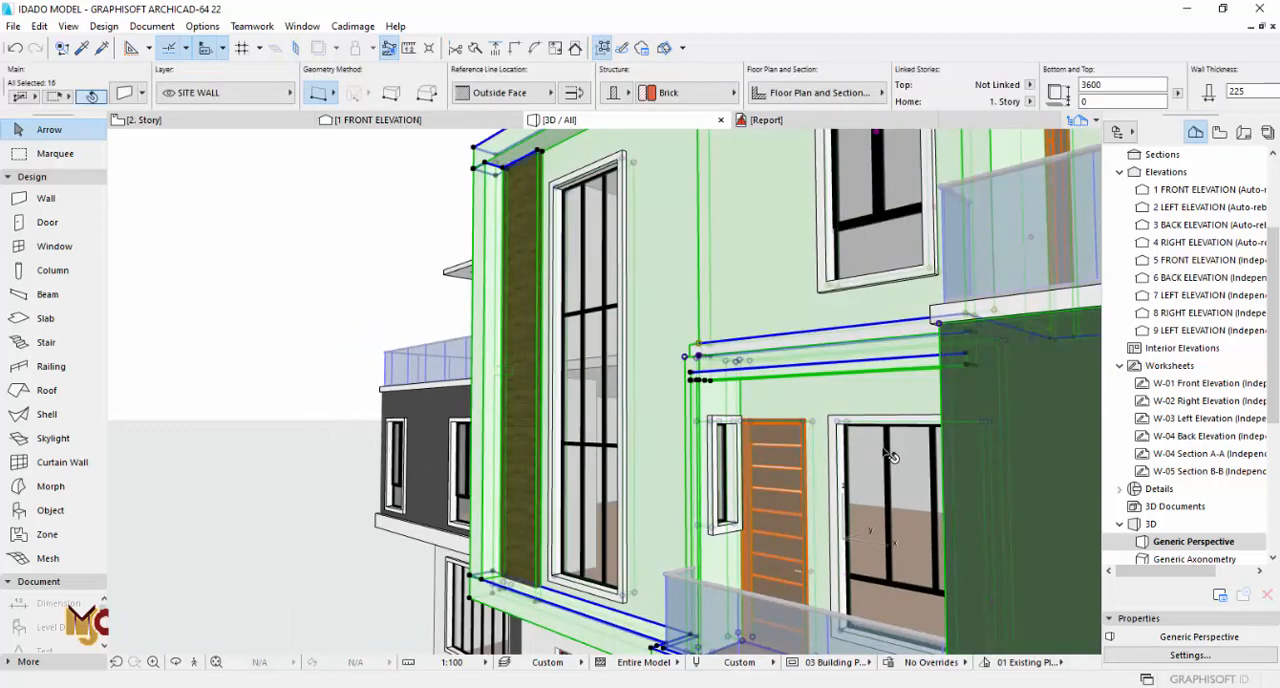
Step: Add the inner dark wall, both terrace railings and the slab strip above the dark walls to the selection
{"action": "middle_click_drag", "start_coordinate": [723, 449], "coordinate": [849, 409], "text": "shift"}
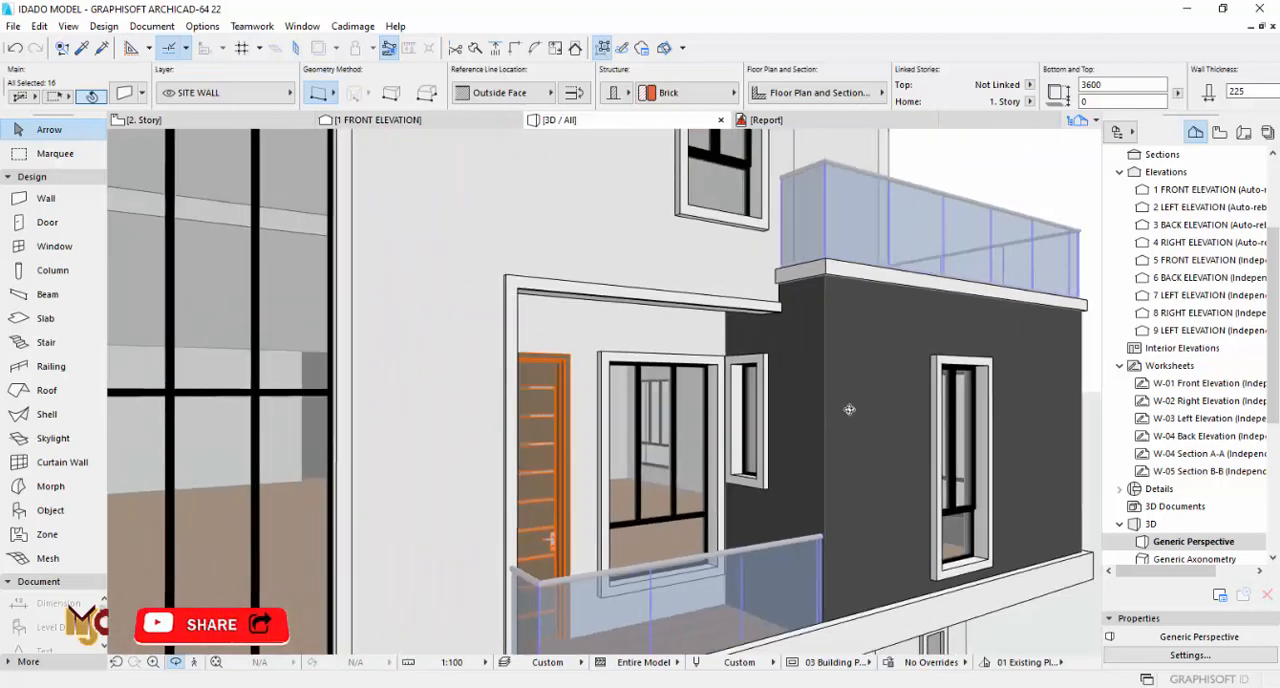
{"action": "left_click", "coordinate": [786, 352], "text": "shift"}
{"action": "scroll", "coordinate": [768, 510], "scroll_direction": "down", "scroll_amount": 2}
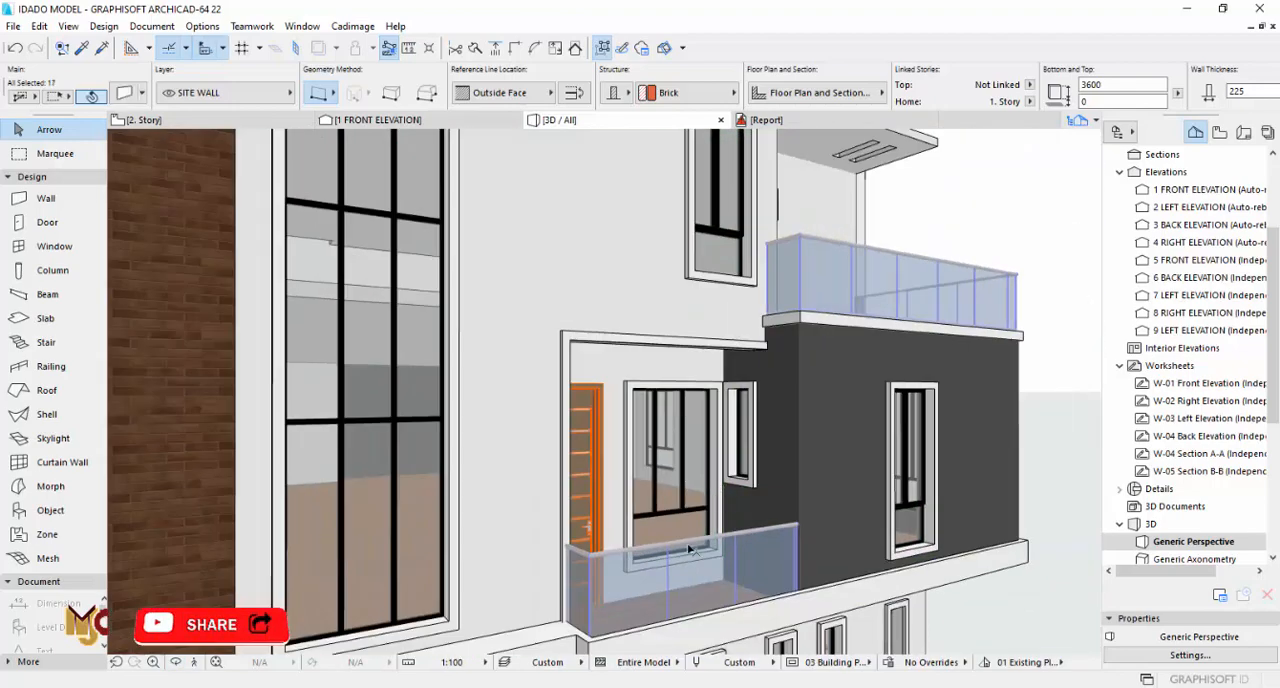
{"action": "left_click", "coordinate": [684, 579], "text": "shift"}
{"action": "left_click", "coordinate": [828, 296], "text": "shift"}
{"action": "scroll", "coordinate": [805, 322], "scroll_direction": "up", "scroll_amount": 2}
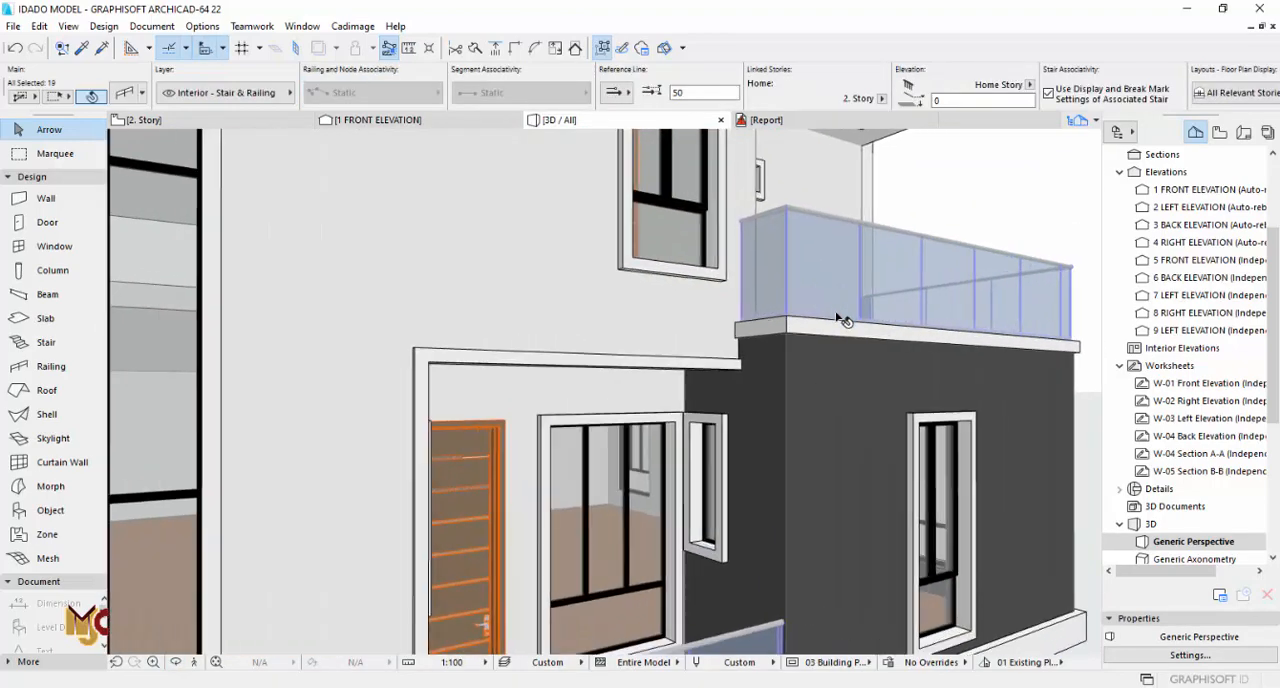
{"action": "left_click", "coordinate": [800, 330], "text": "shift"}
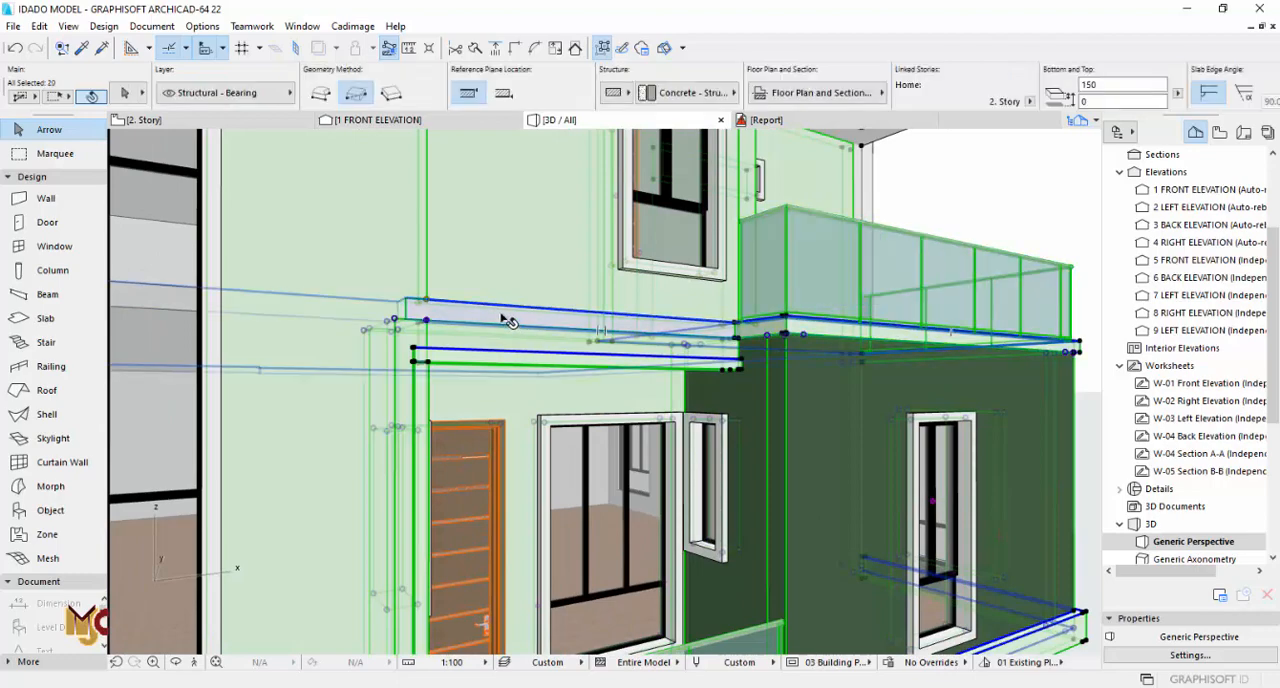
Step: Add the roof slab over the larger terrace to the selection and group all the selected facade and terrace elements
{"action": "scroll", "coordinate": [840, 375], "scroll_direction": "down", "scroll_amount": 6}
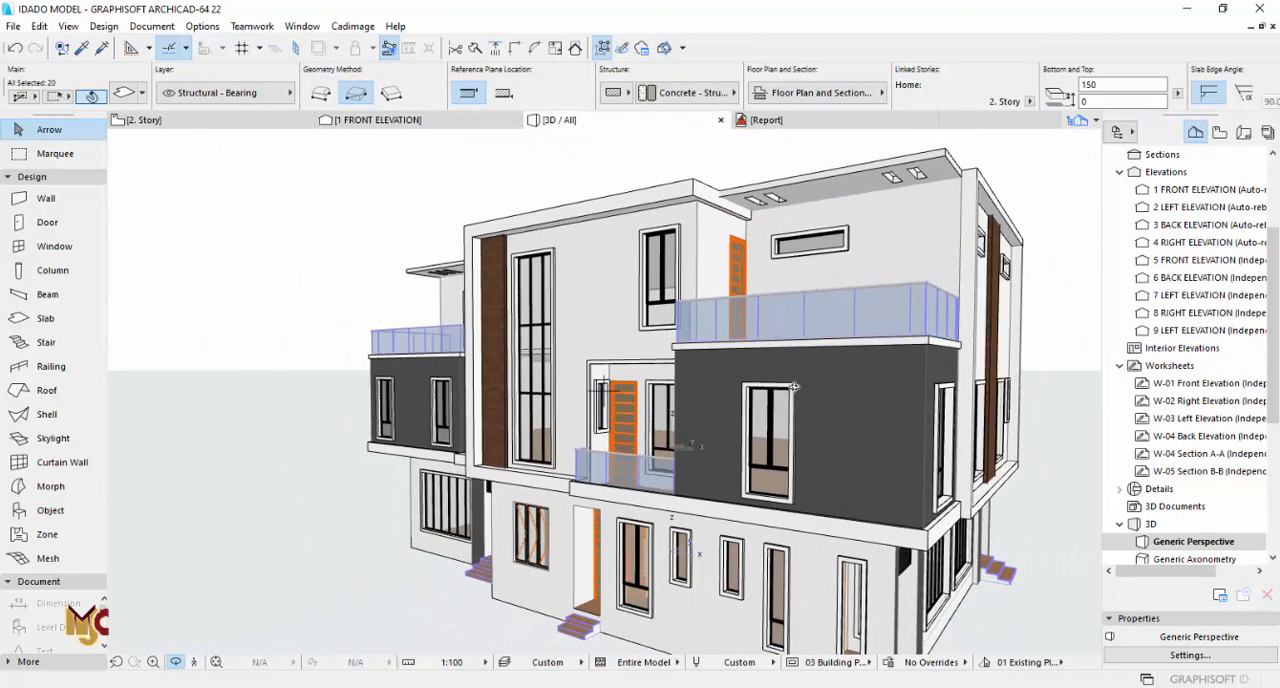
{"action": "middle_click_drag", "start_coordinate": [794, 387], "coordinate": [669, 341], "text": "shift"}
{"action": "middle_click_drag", "start_coordinate": [776, 278], "coordinate": [704, 294], "text": "shift"}
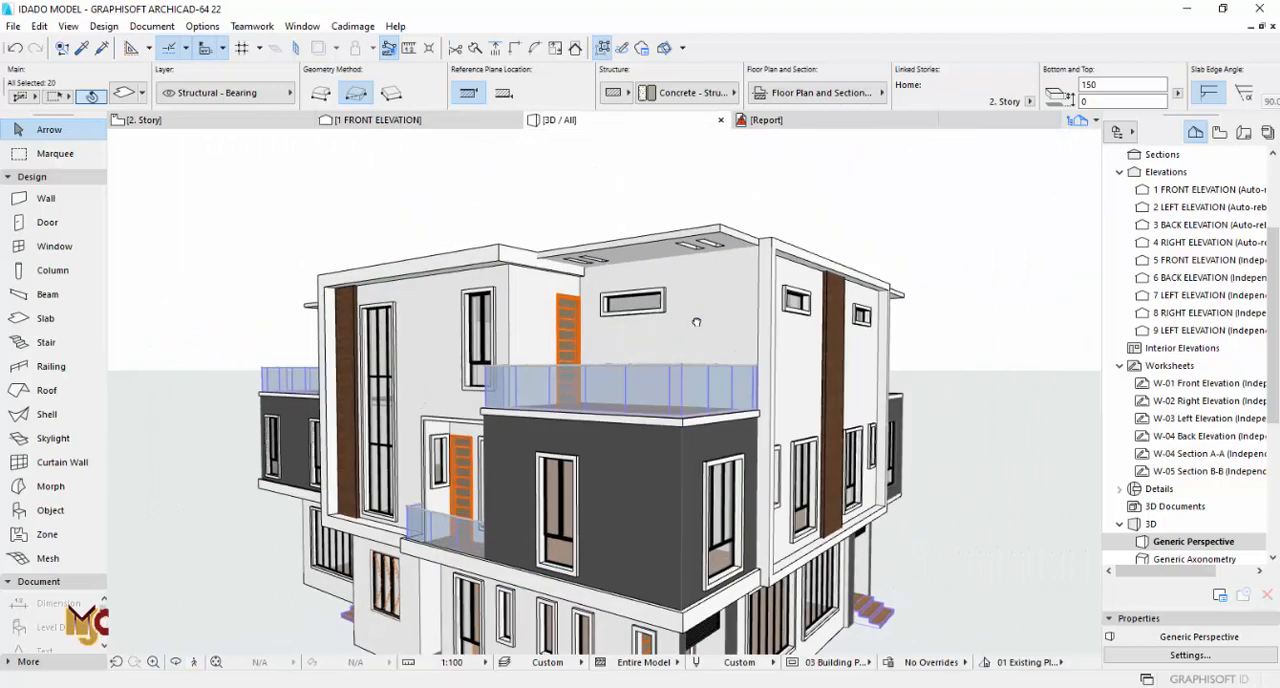
{"action": "middle_click_drag", "start_coordinate": [635, 368], "coordinate": [760, 295]}
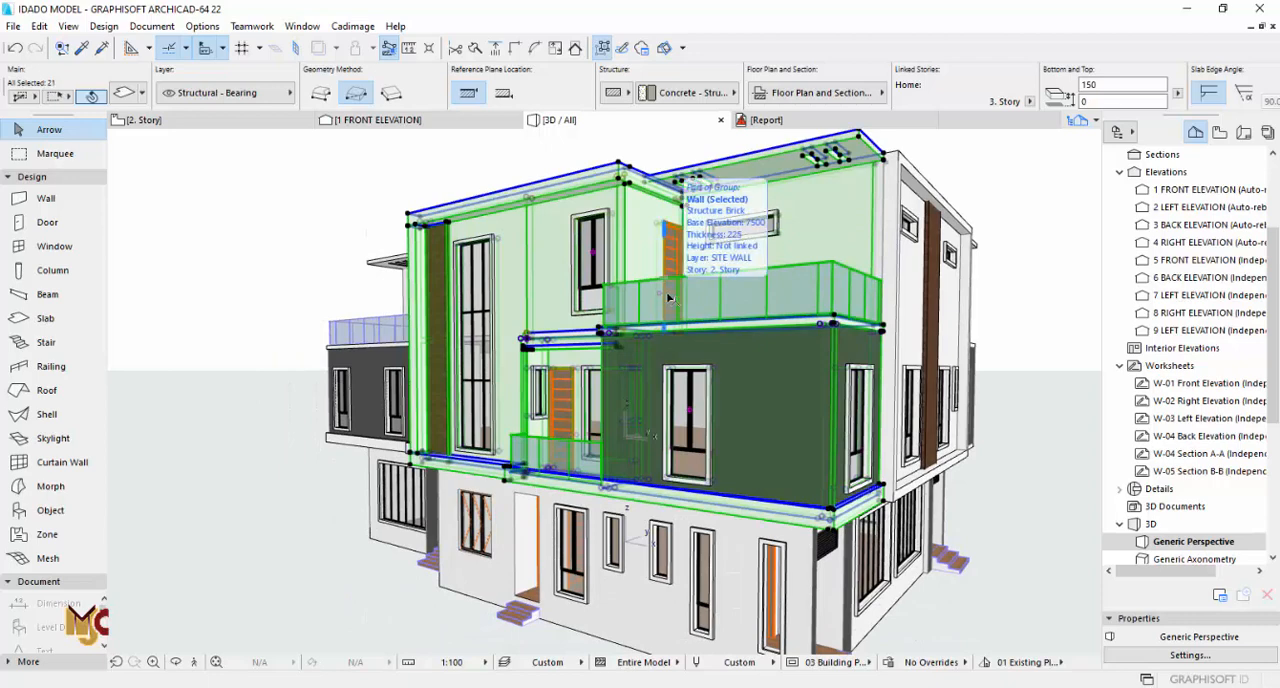
{"action": "left_click", "coordinate": [40, 26]}
{"action": "mouse_move", "coordinate": [147, 283]}
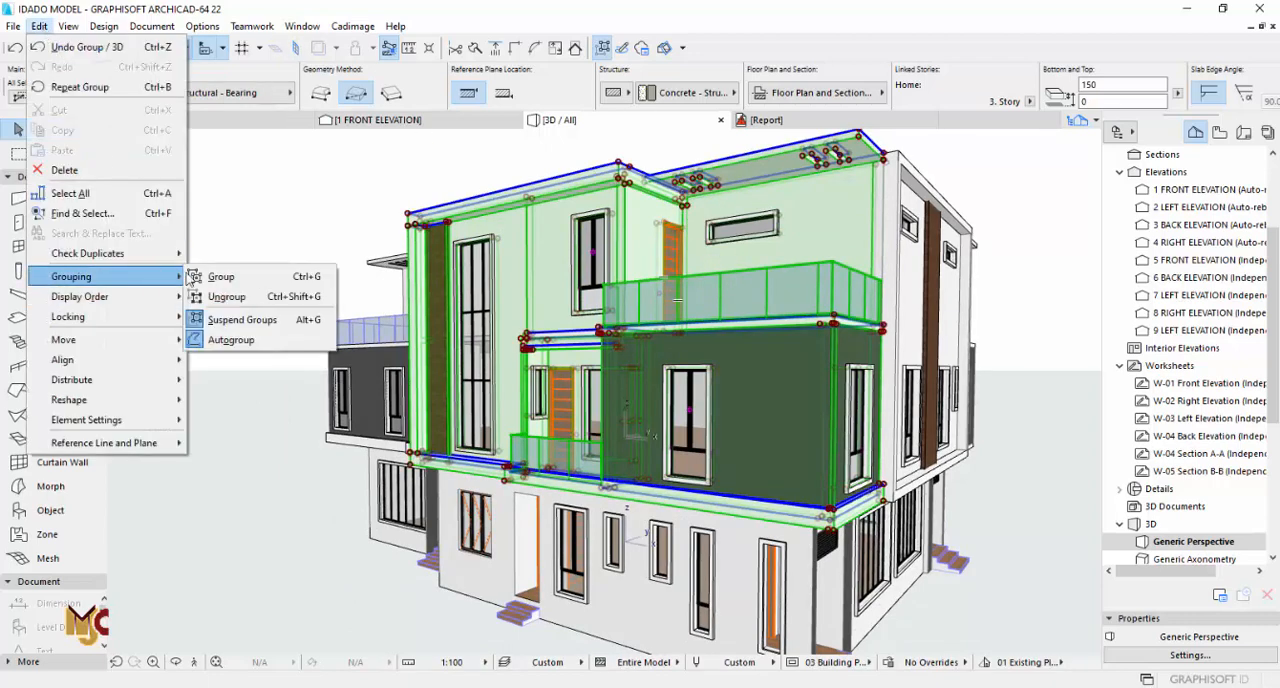
{"action": "left_click", "coordinate": [222, 277]}
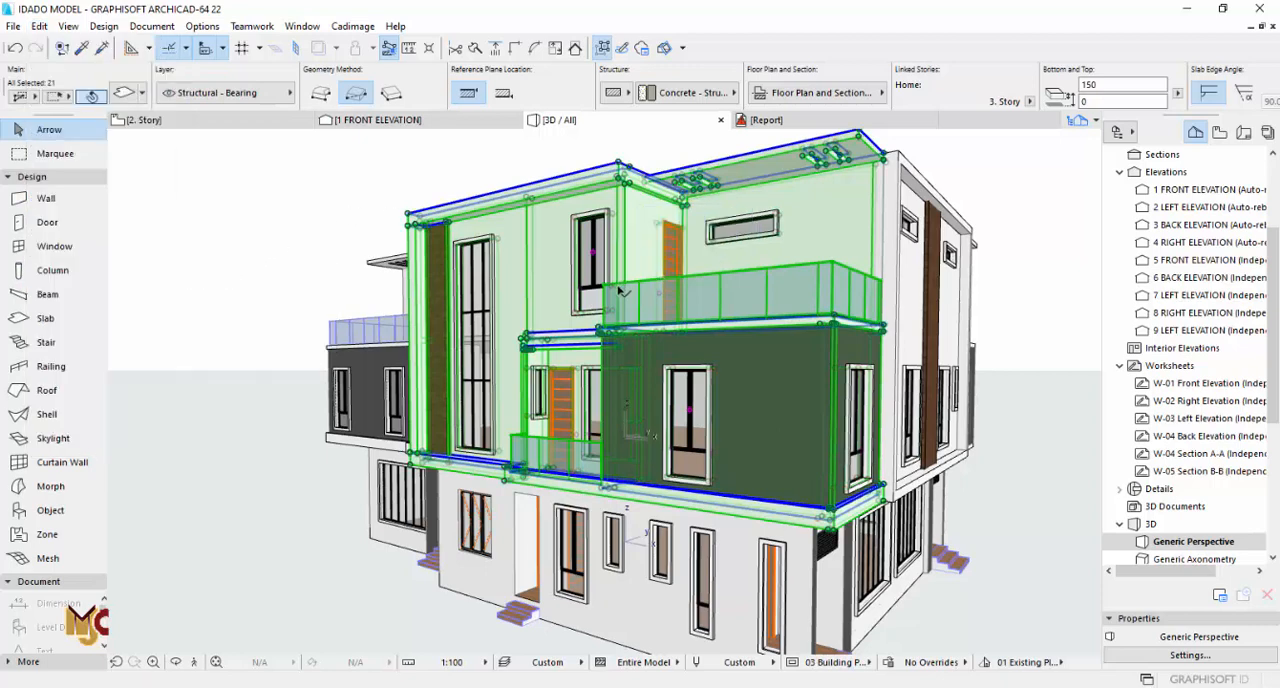
Step: Clear the selection and delete the existing dark terrace walls with their windows at the opposite corner of the building
{"action": "key", "text": "F2"}
{"action": "scroll", "coordinate": [369, 476], "scroll_direction": "down", "scroll_amount": 4}
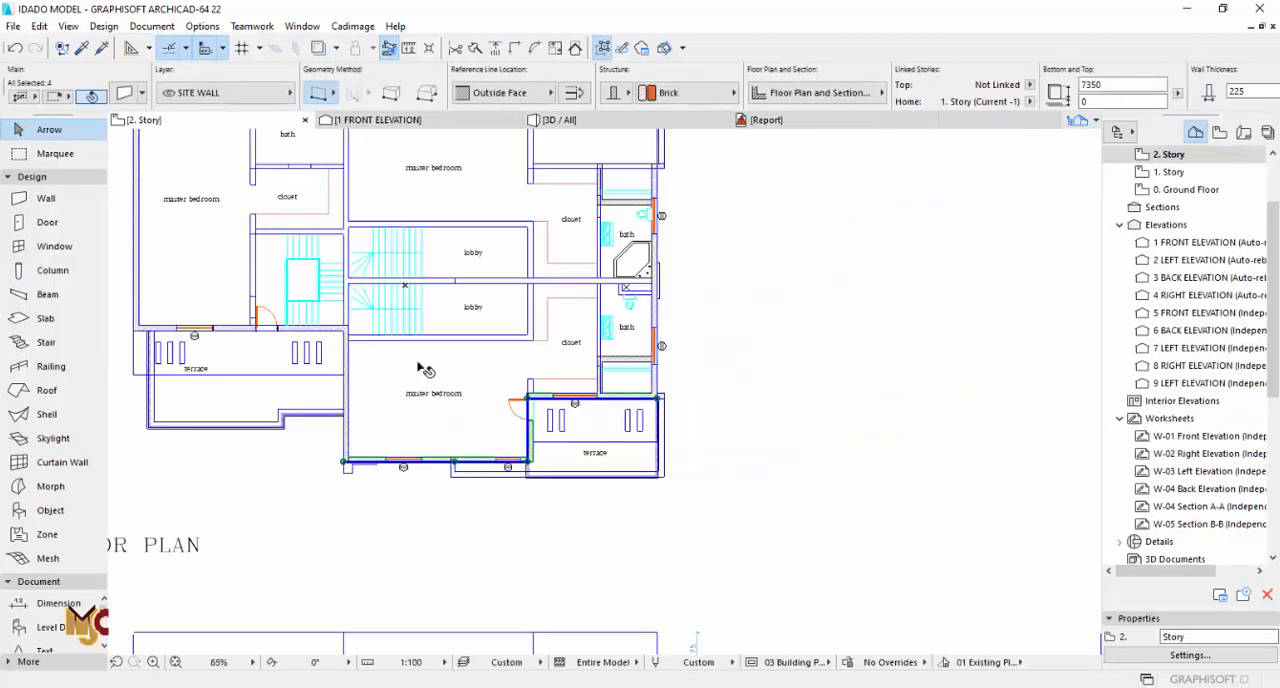
{"action": "key", "text": "Escape"}
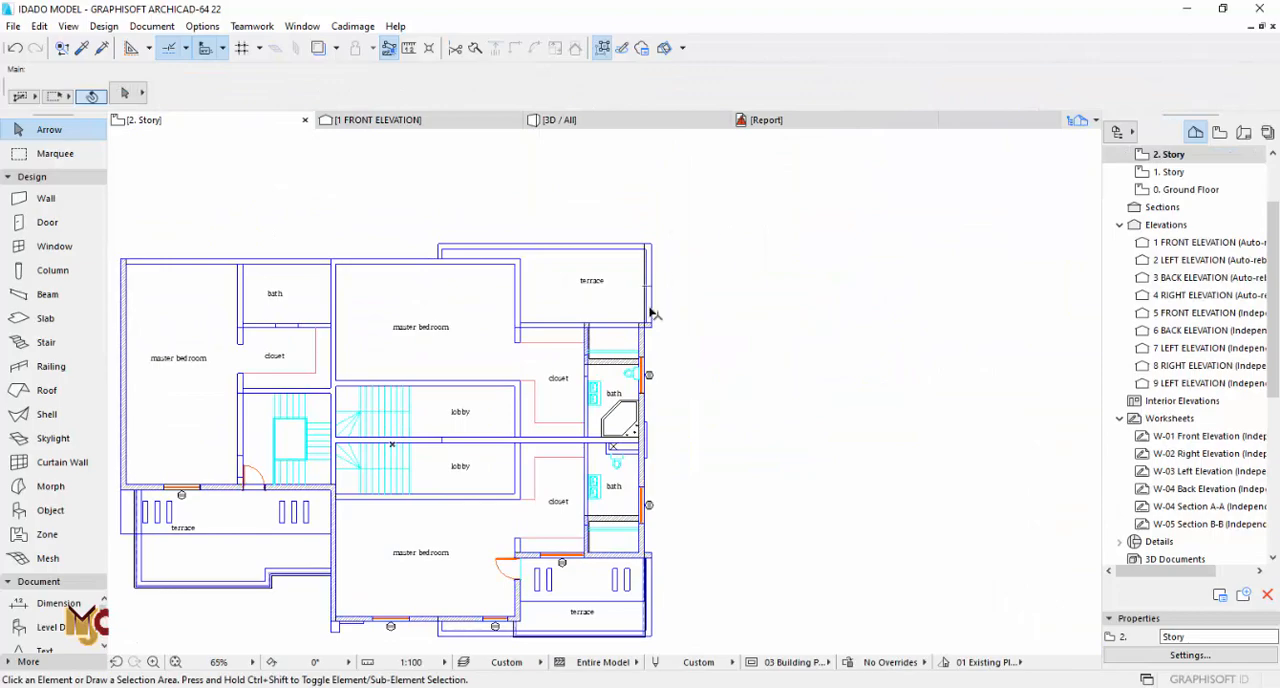
{"action": "key", "text": "F3"}
{"action": "left_click_drag", "start_coordinate": [701, 306], "coordinate": [814, 337]}
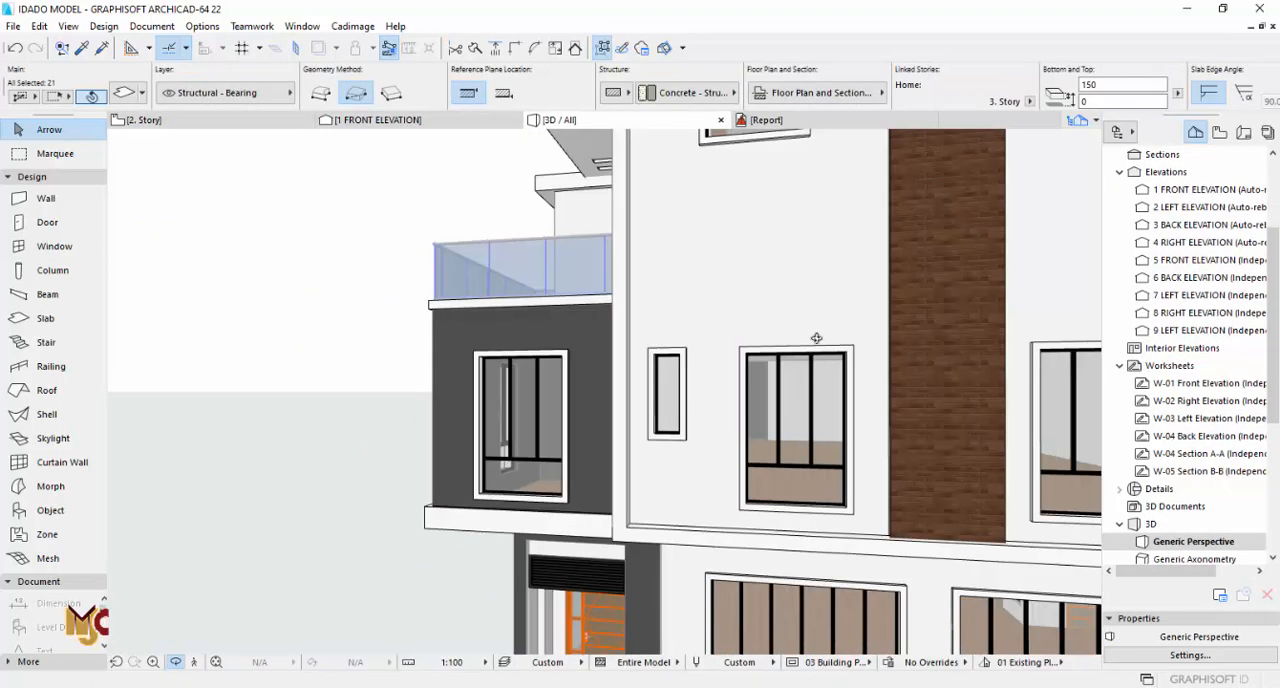
{"action": "scroll", "coordinate": [291, 320], "scroll_direction": "down", "scroll_amount": 3}
{"action": "left_click_drag", "start_coordinate": [291, 320], "coordinate": [604, 329]}
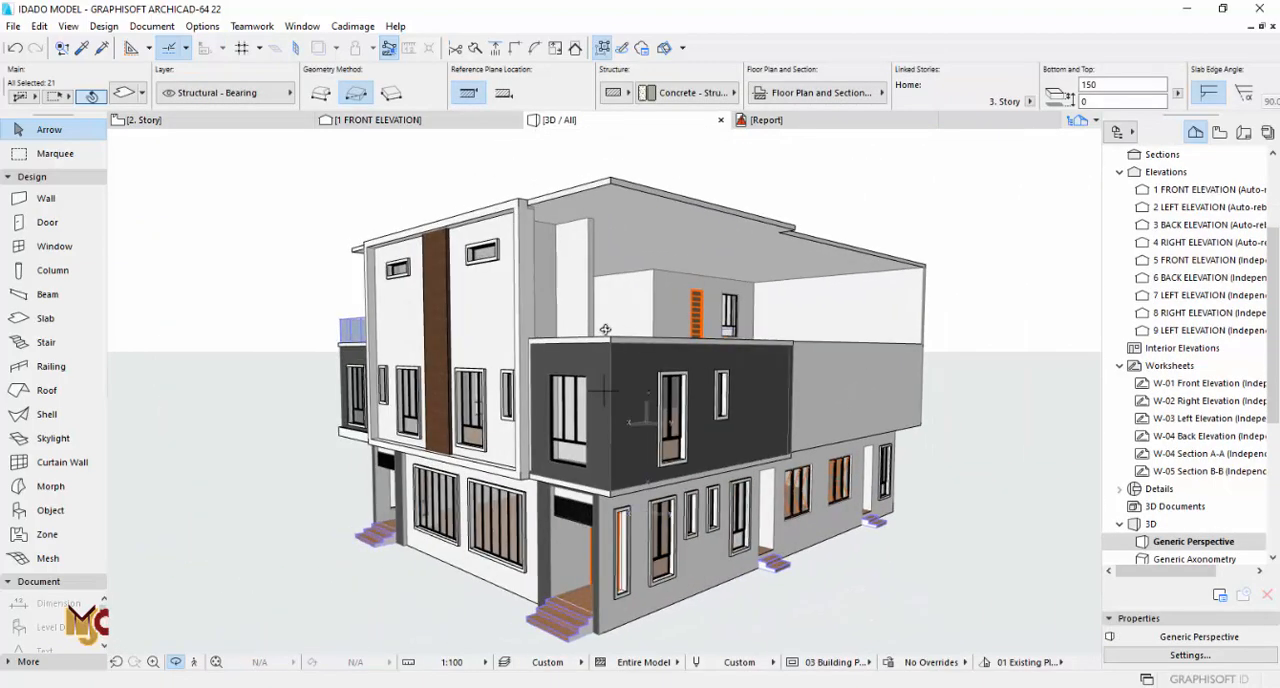
{"action": "key", "text": "Escape"}
{"action": "key", "text": "Escape"}
{"action": "left_click", "coordinate": [718, 380]}
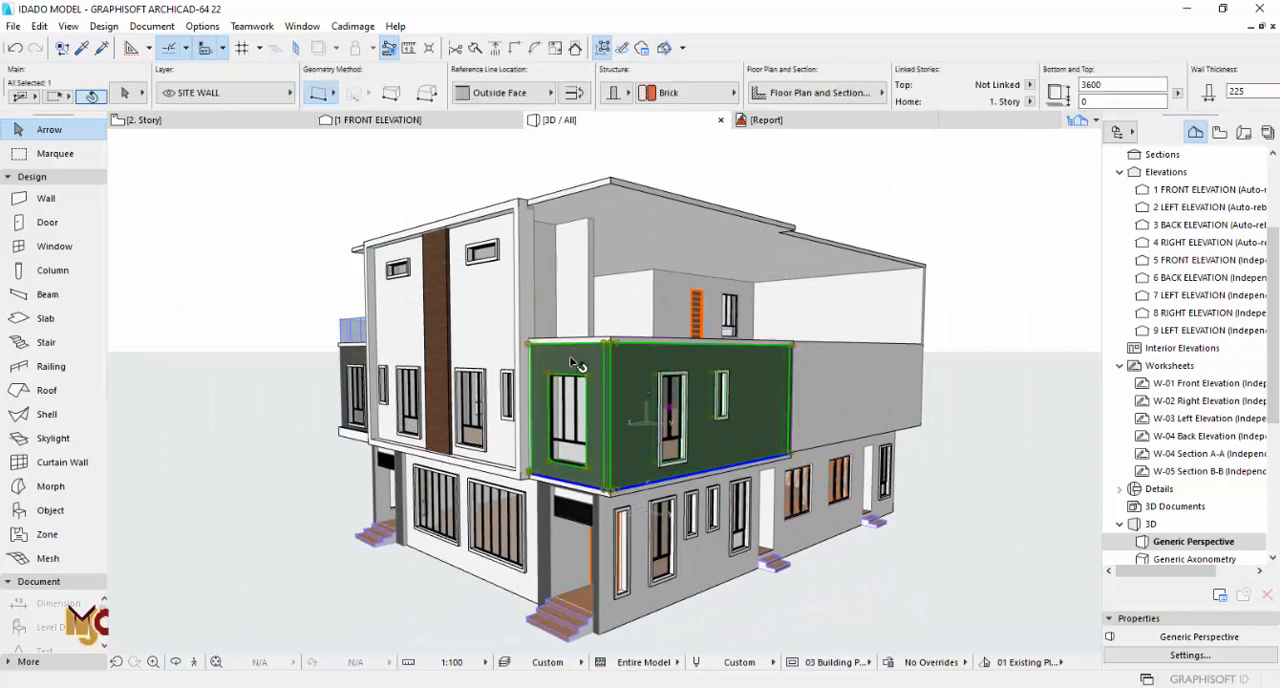
{"action": "key", "text": "Delete"}
Step: On the 2. Story plan, mirror a copy of the grouped facade and terrace elements about the horizontal centre axis between the two units
{"action": "left_click_drag", "start_coordinate": [588, 330], "coordinate": [624, 272]}
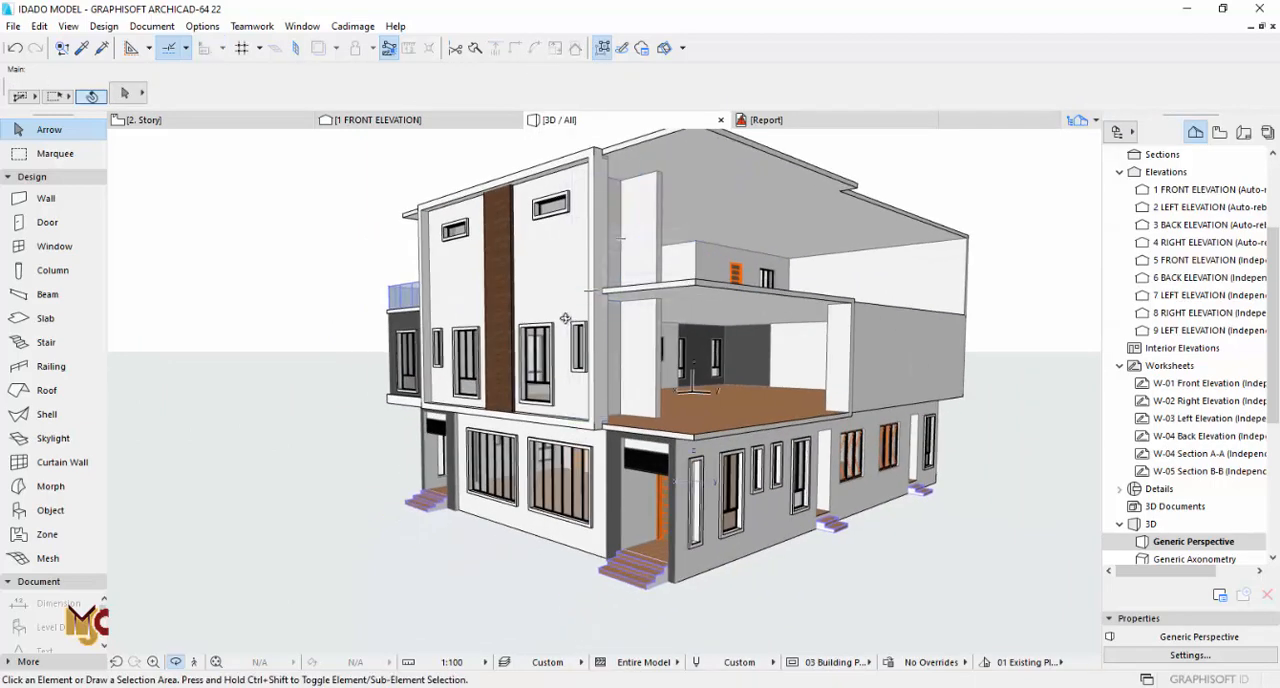
{"action": "left_click_drag", "start_coordinate": [565, 318], "coordinate": [700, 340]}
{"action": "key", "text": "F2"}
{"action": "scroll", "coordinate": [640, 547], "scroll_direction": "up", "scroll_amount": 3}
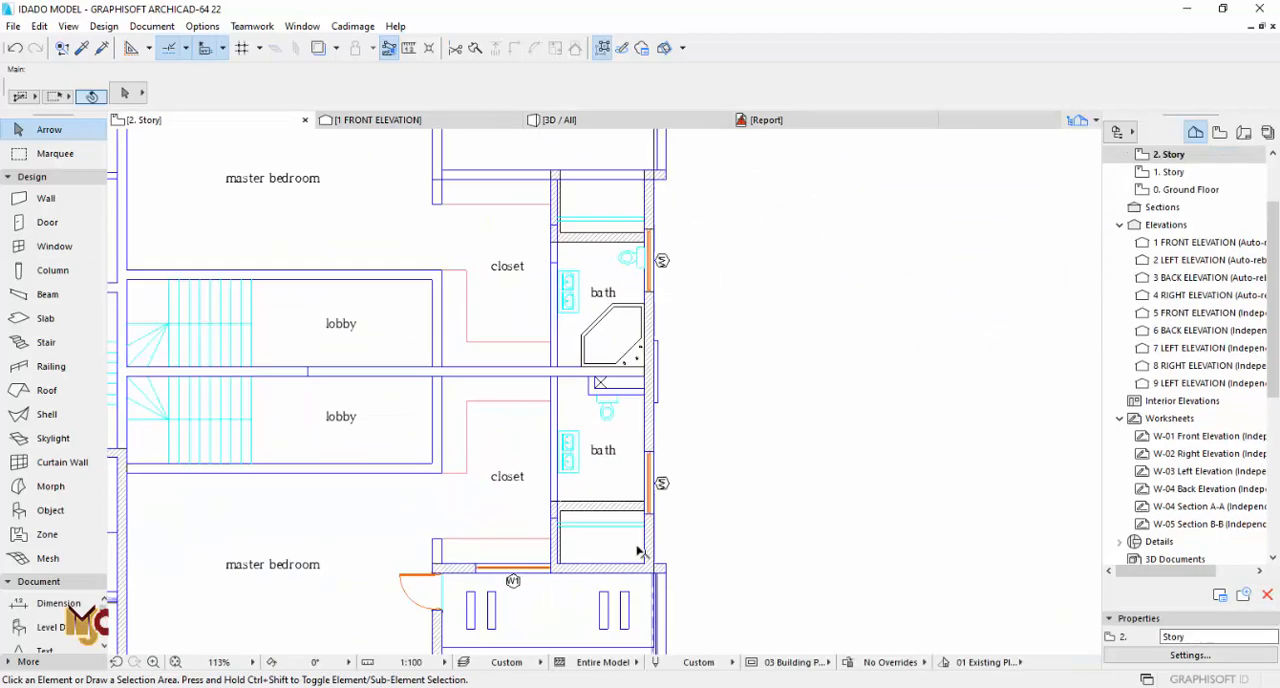
{"action": "scroll", "coordinate": [640, 551], "scroll_direction": "up", "scroll_amount": 4}
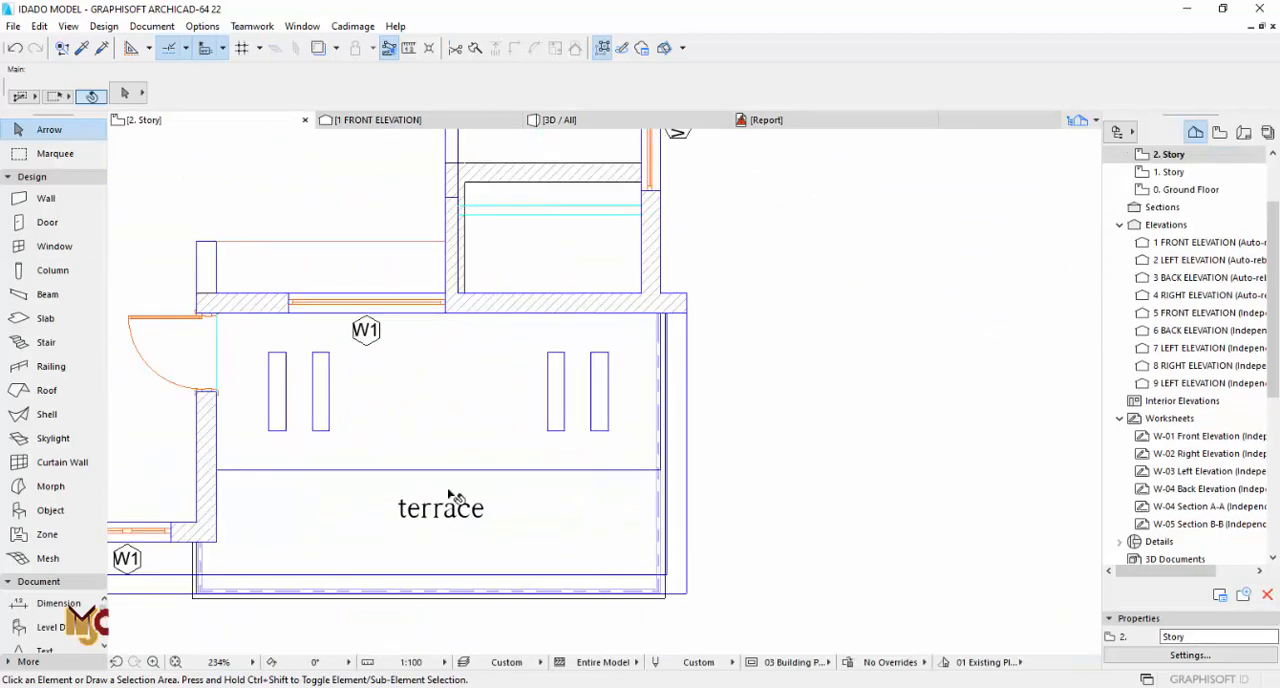
{"action": "left_click", "coordinate": [212, 455]}
{"action": "scroll", "coordinate": [600, 370], "scroll_direction": "down", "scroll_amount": 5}
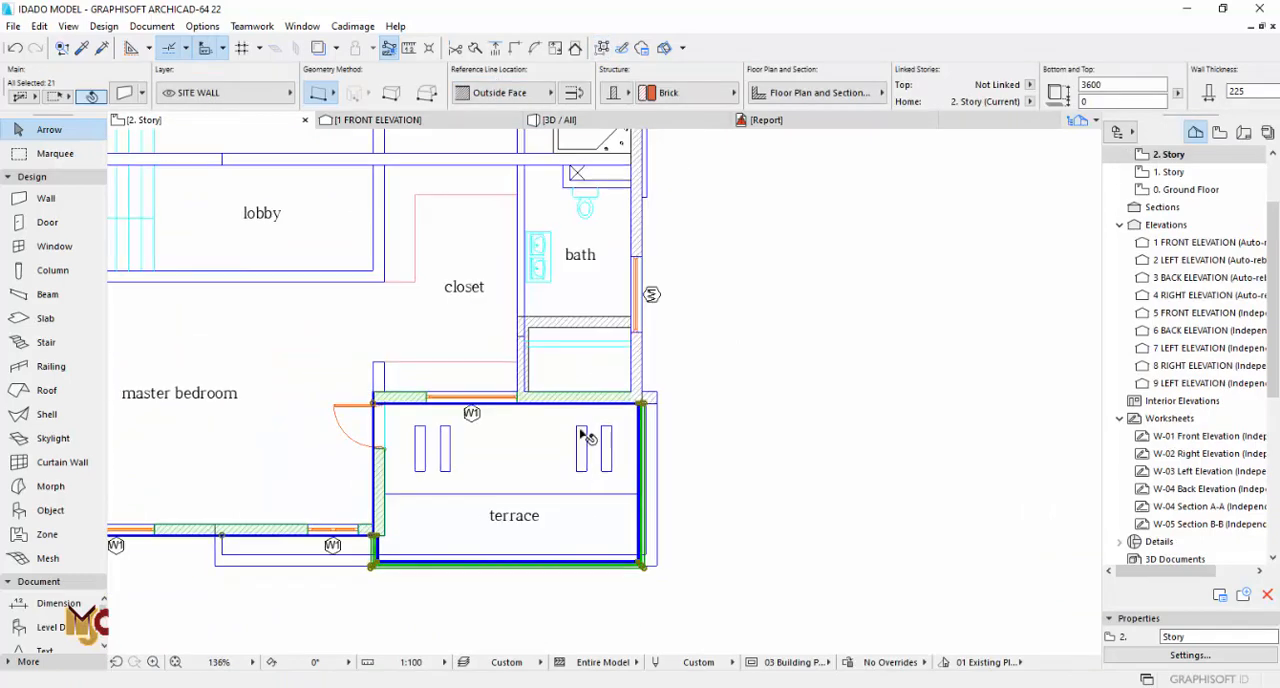
{"action": "scroll", "coordinate": [617, 381], "scroll_direction": "up", "scroll_amount": 3}
{"action": "right_click", "coordinate": [737, 286]}
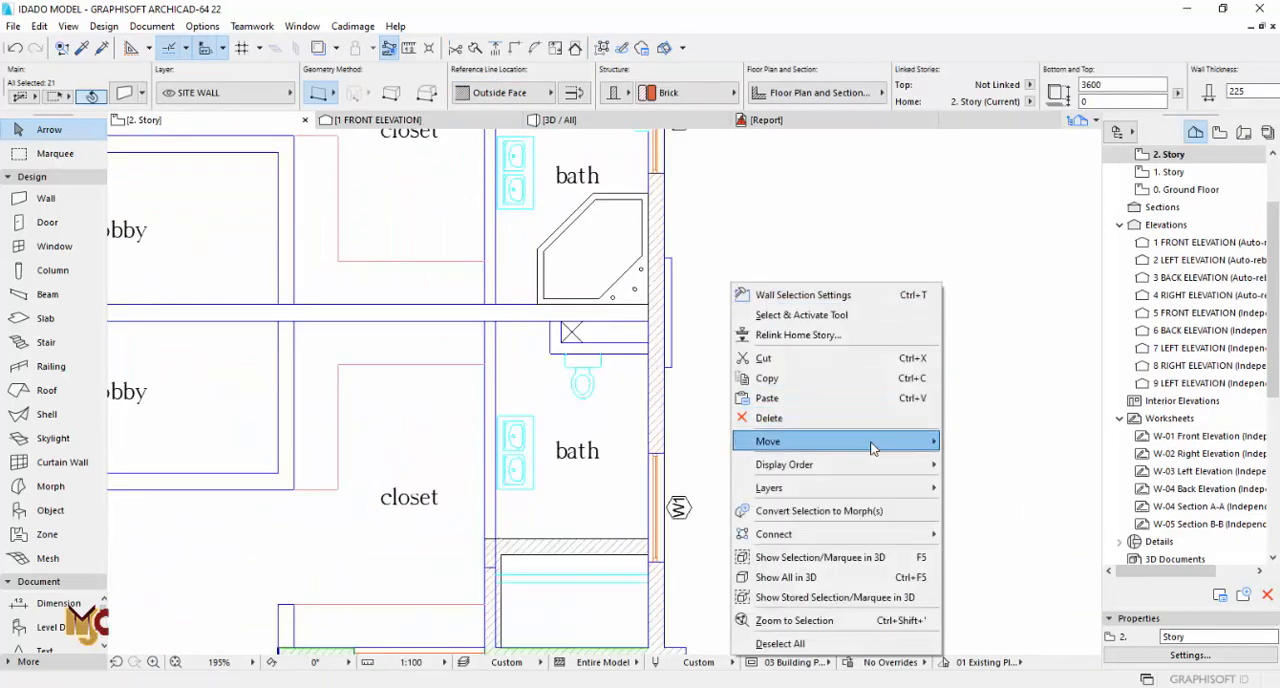
{"action": "mouse_move", "coordinate": [871, 440]}
{"action": "left_click", "coordinate": [993, 565]}
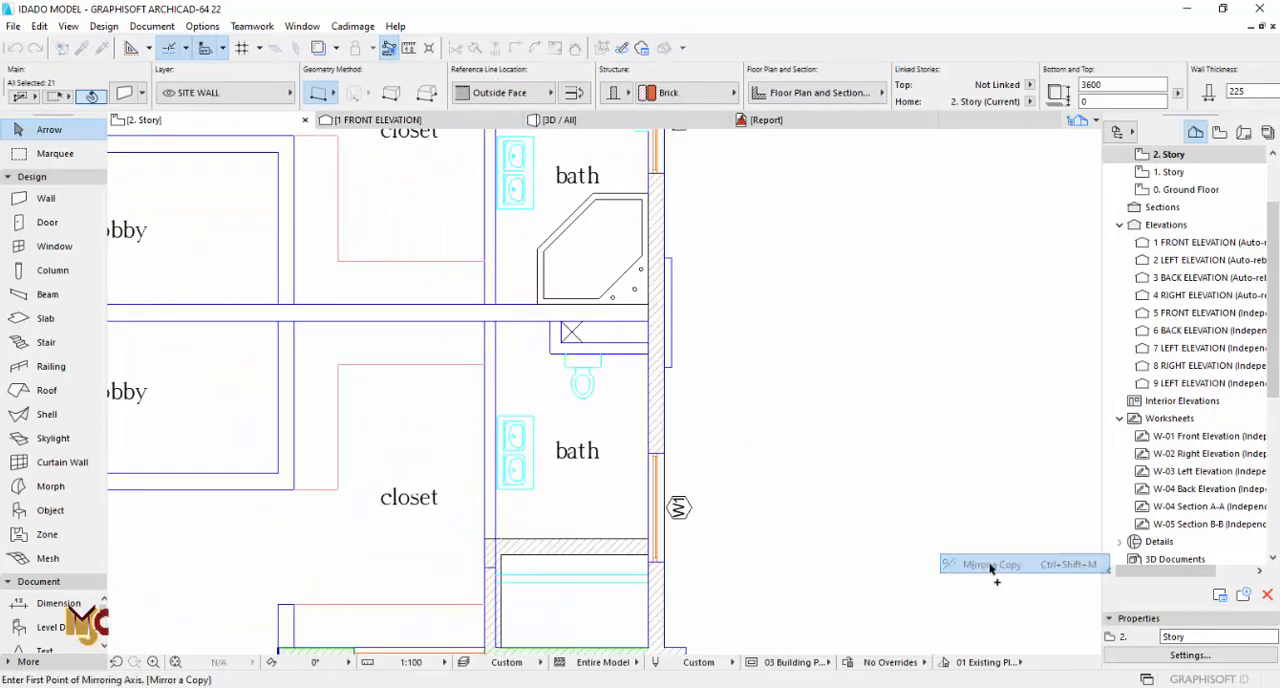
{"action": "scroll", "coordinate": [655, 318], "scroll_direction": "up", "scroll_amount": 4}
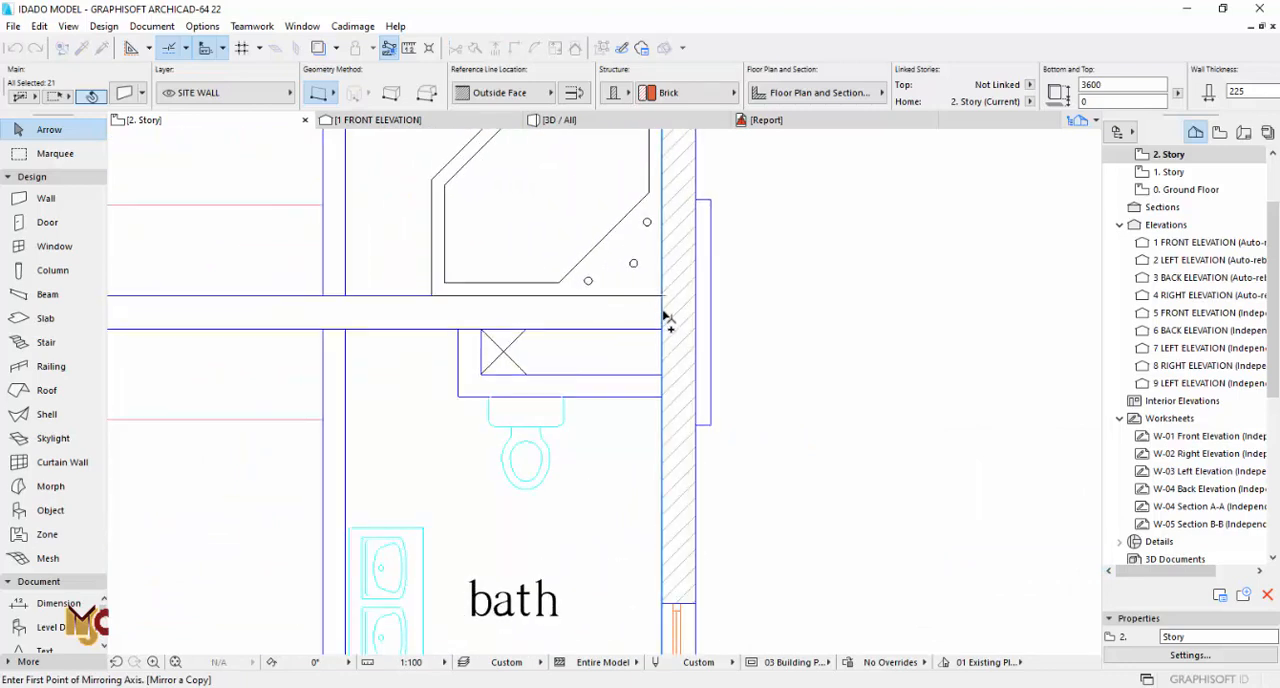
{"action": "scroll", "coordinate": [668, 318], "scroll_direction": "up", "scroll_amount": 2}
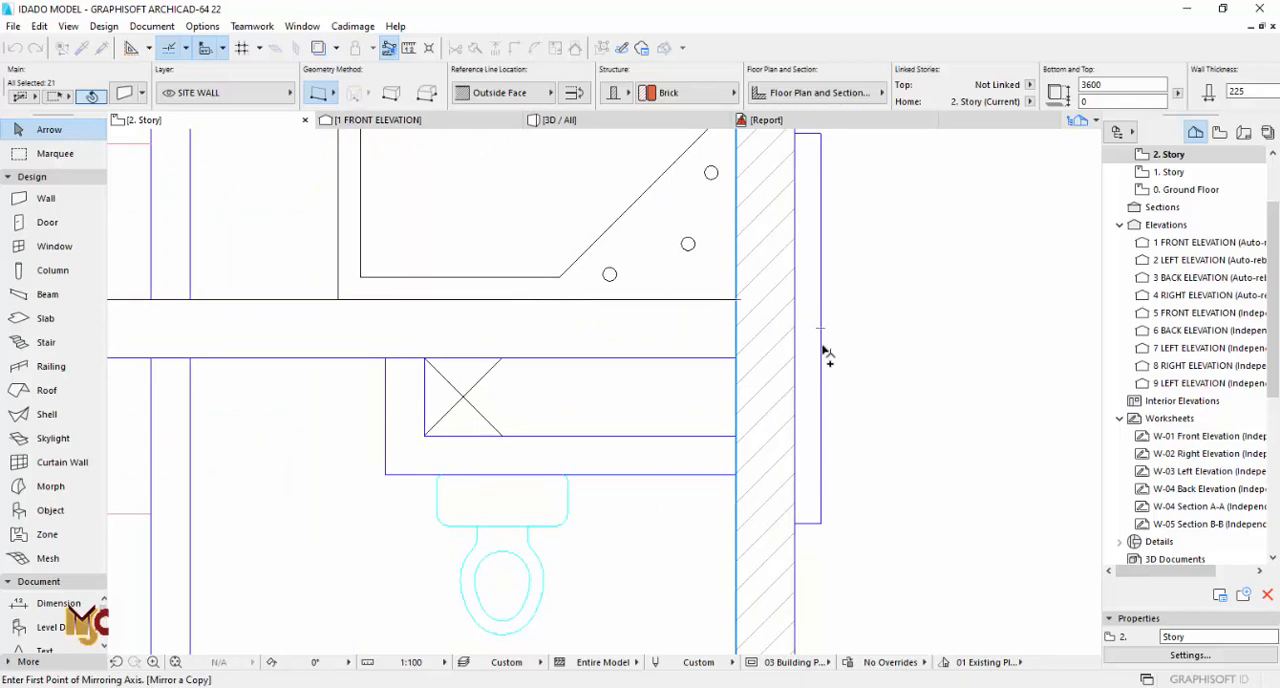
{"action": "scroll", "coordinate": [826, 335], "scroll_direction": "down", "scroll_amount": 3}
{"action": "scroll", "coordinate": [826, 343], "scroll_direction": "up", "scroll_amount": 3}
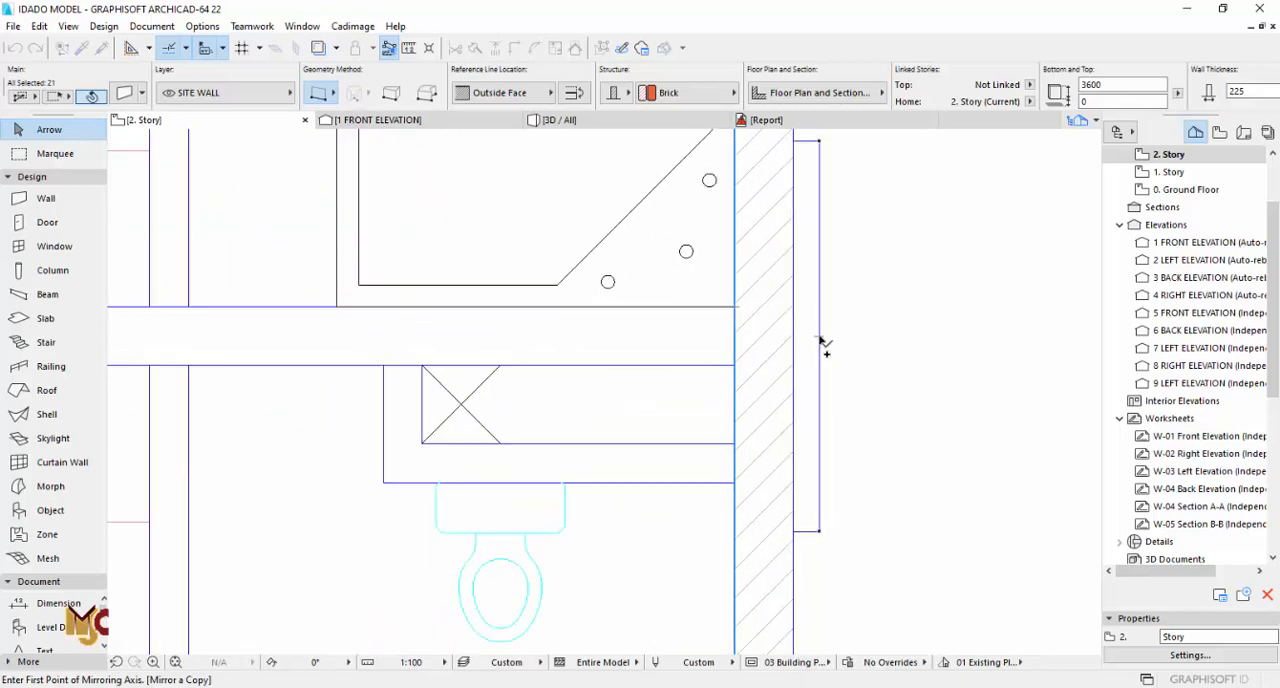
{"action": "left_click", "coordinate": [940, 351]}
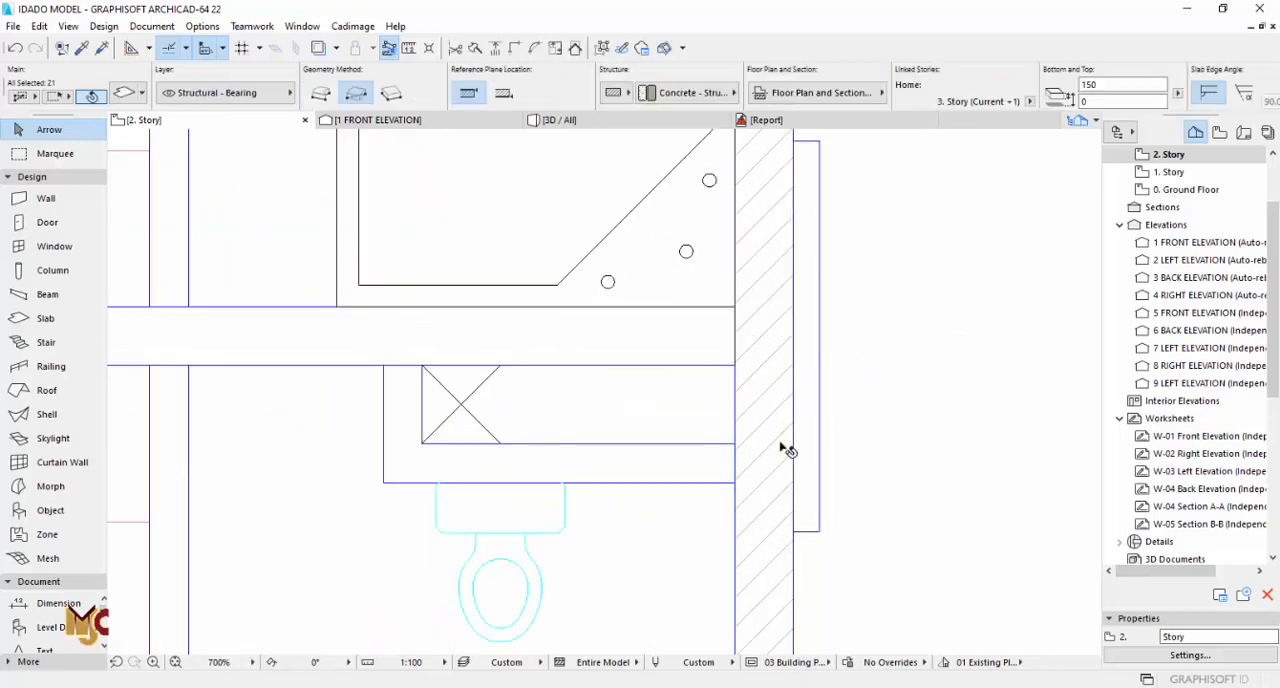
Step: Examine the mirrored facade and terrace elements in the plan and in the 3D view
{"action": "scroll", "coordinate": [791, 449], "scroll_direction": "down", "scroll_amount": 3}
{"action": "middle_click_drag", "start_coordinate": [791, 283], "coordinate": [787, 482]}
{"action": "middle_click_drag", "start_coordinate": [532, 300], "coordinate": [640, 368]}
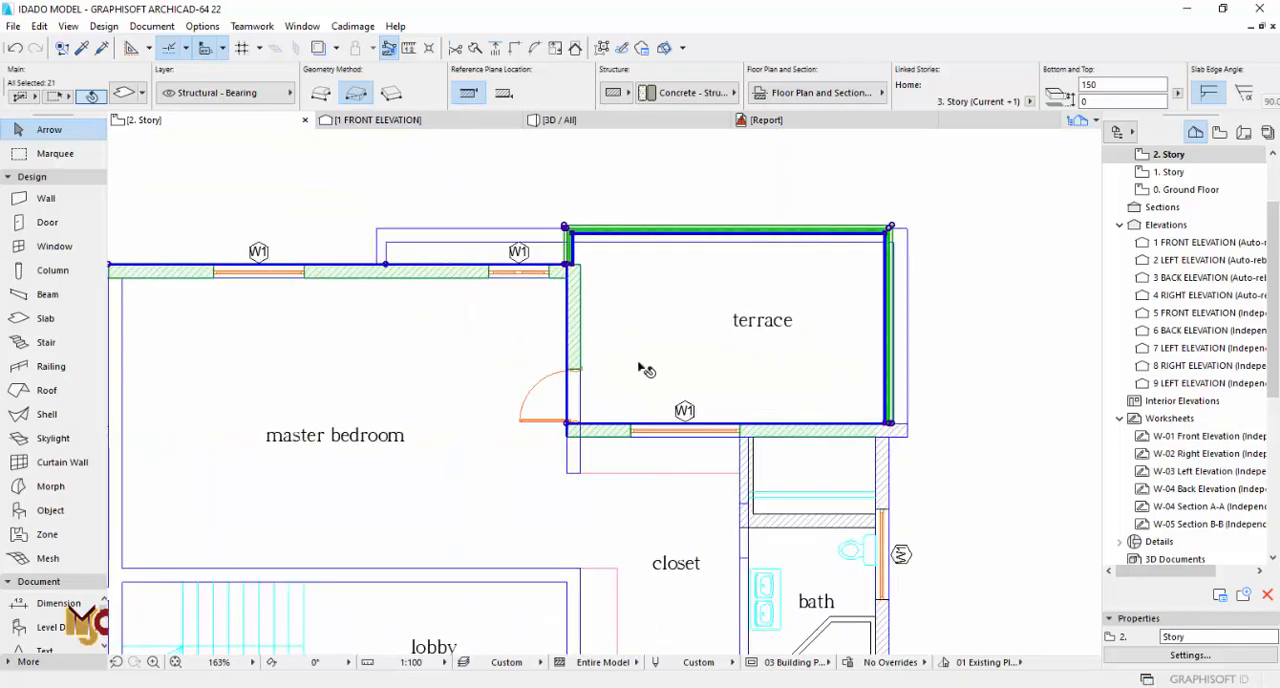
{"action": "scroll", "coordinate": [585, 440], "scroll_direction": "up", "scroll_amount": 6}
{"action": "scroll", "coordinate": [440, 432], "scroll_direction": "down", "scroll_amount": 3}
{"action": "middle_click_drag", "start_coordinate": [812, 423], "coordinate": [364, 401]}
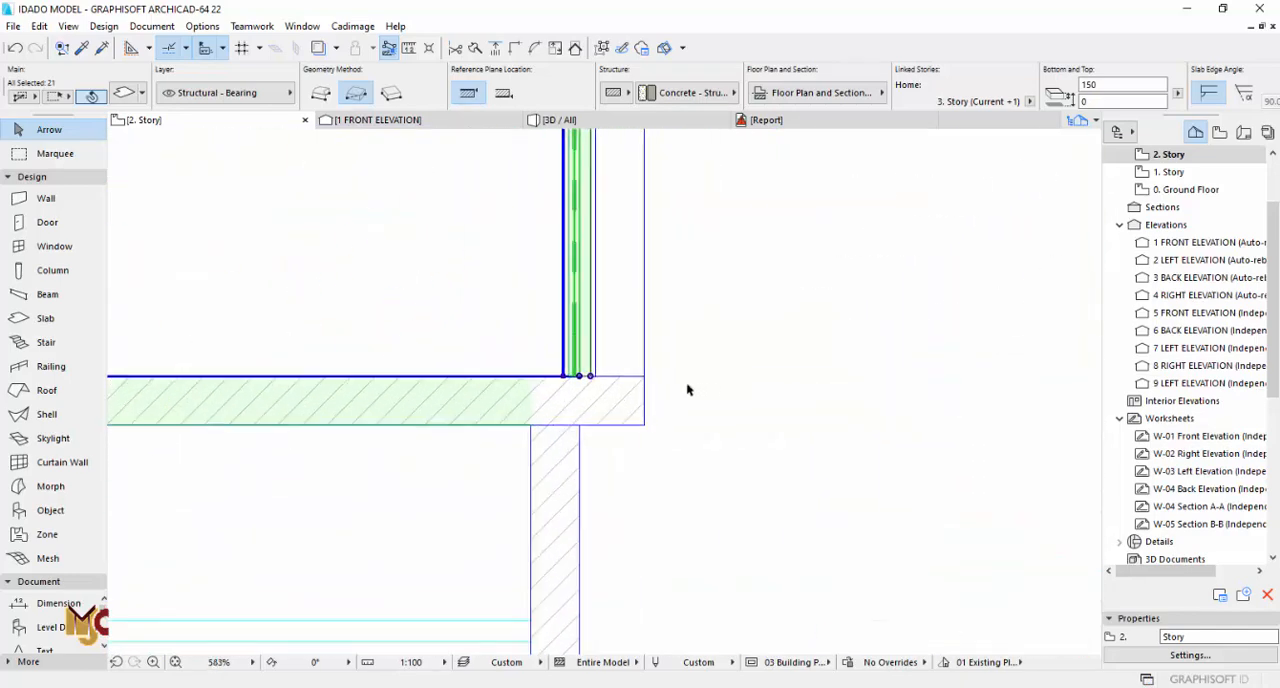
{"action": "scroll", "coordinate": [820, 408], "scroll_direction": "down", "scroll_amount": 8}
{"action": "key", "text": "Escape"}
{"action": "key", "text": "F3"}
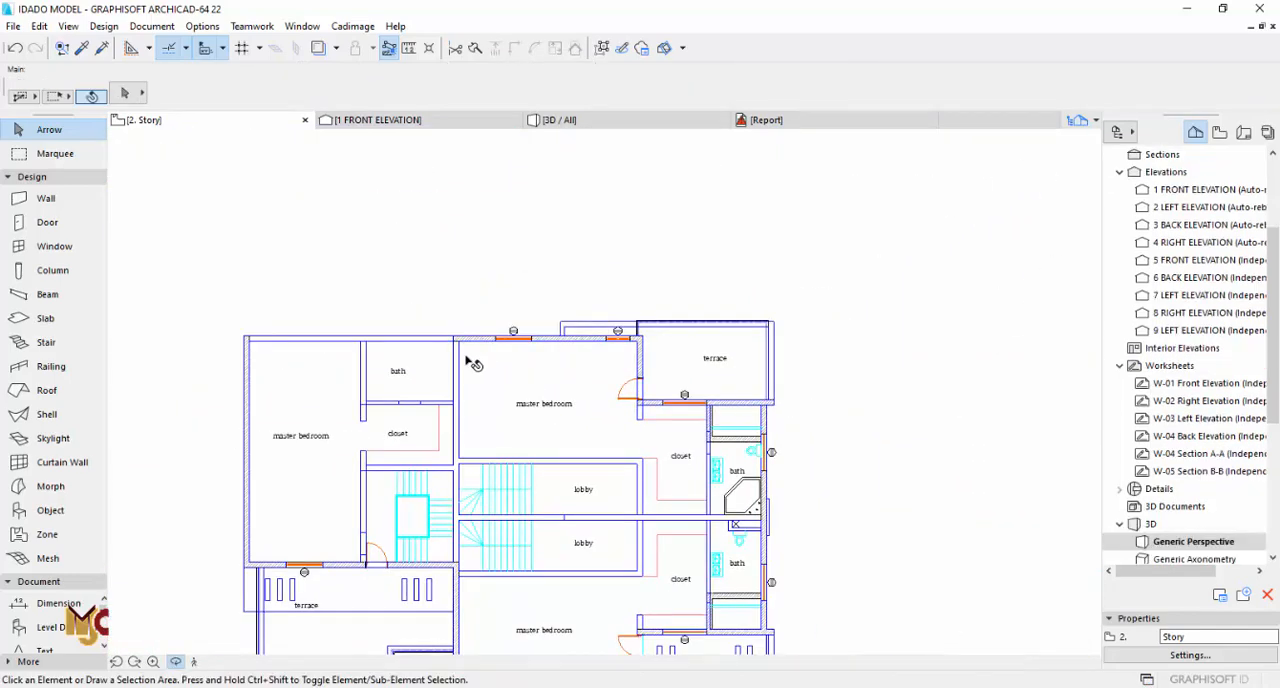
{"action": "middle_click_drag", "start_coordinate": [580, 316], "coordinate": [641, 259], "text": "shift"}
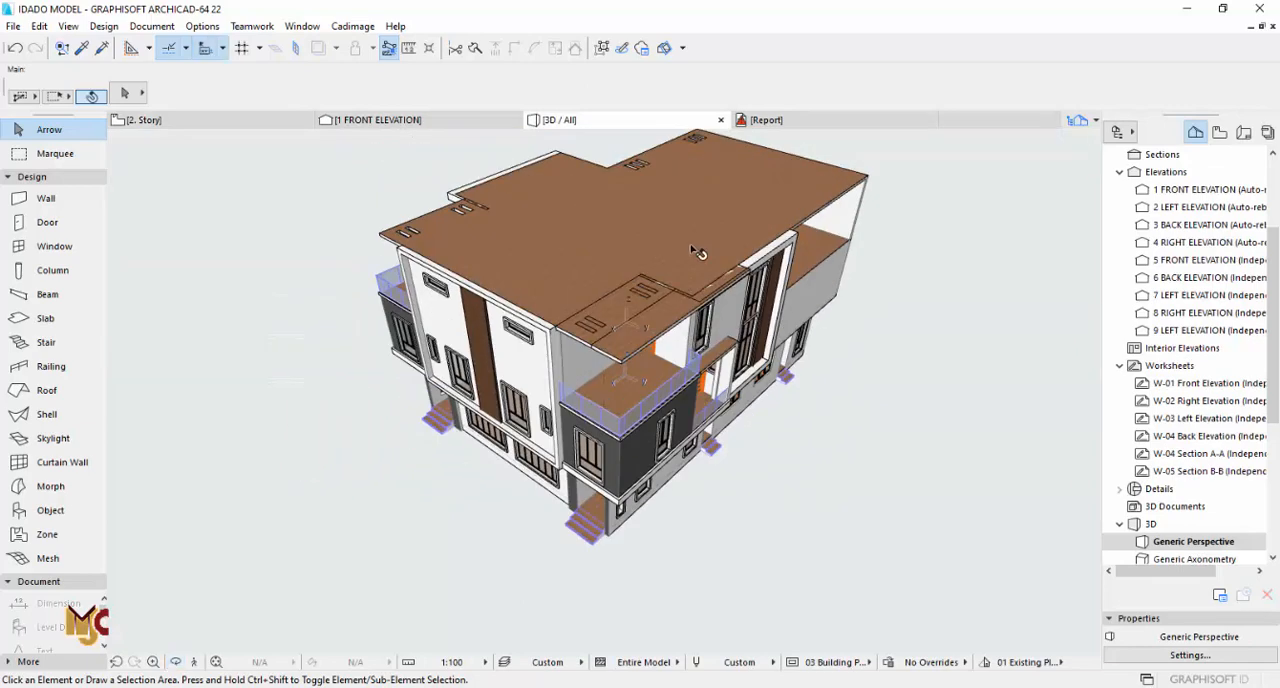
Step: On the 3. Story plan, offset the main roof slab's edges inward to remove its area over the mirrored larger terrace
{"action": "left_click", "coordinate": [698, 253]}
{"action": "scroll", "coordinate": [684, 253], "scroll_direction": "up", "scroll_amount": 5}
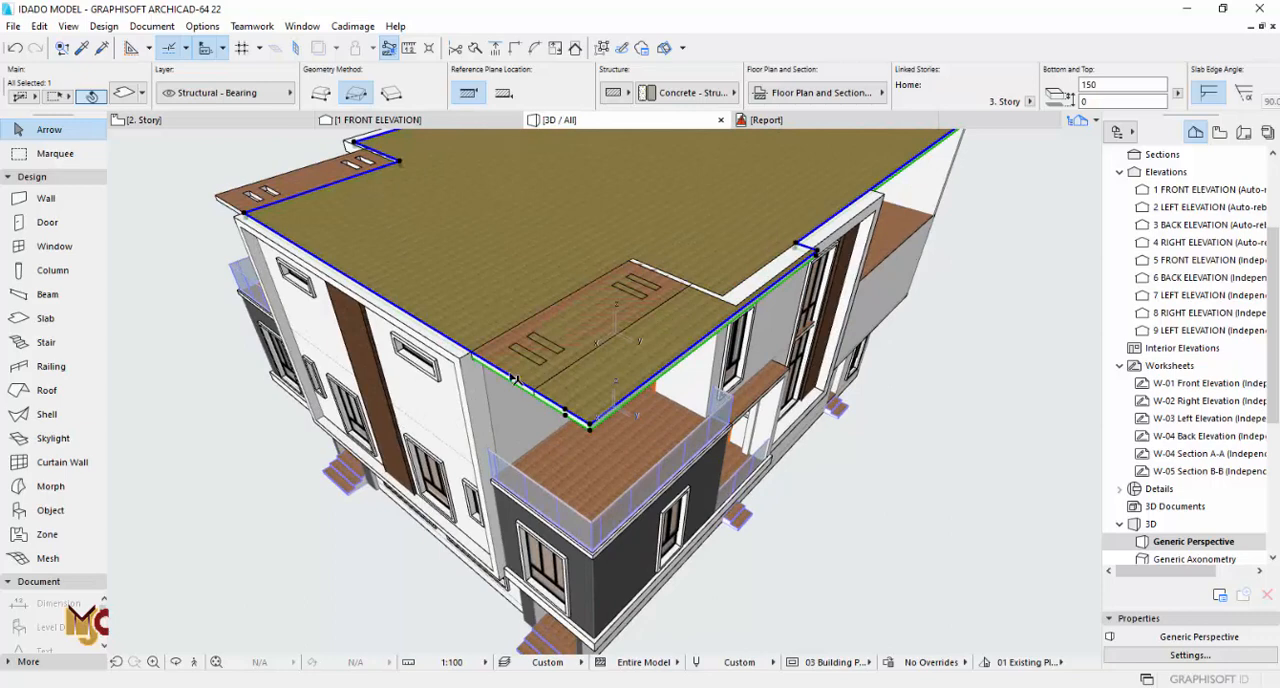
{"action": "key", "text": "F2"}
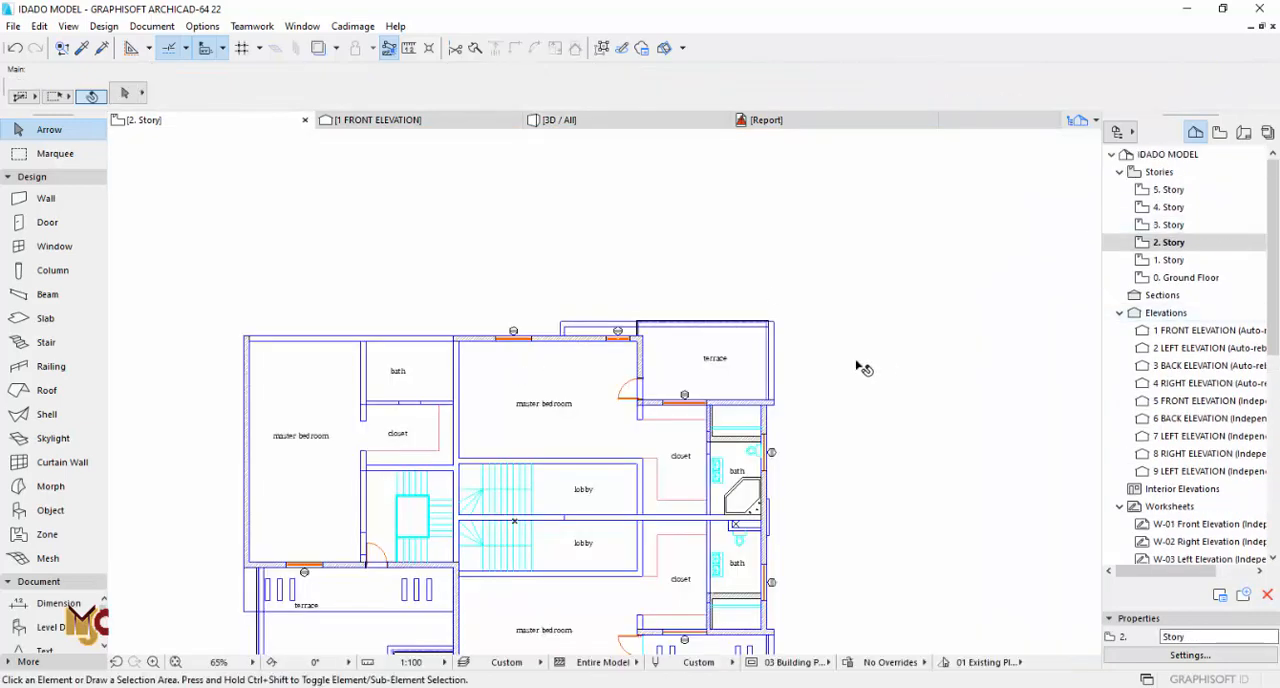
{"action": "left_click", "coordinate": [1172, 225]}
{"action": "double_click", "coordinate": [1172, 225]}
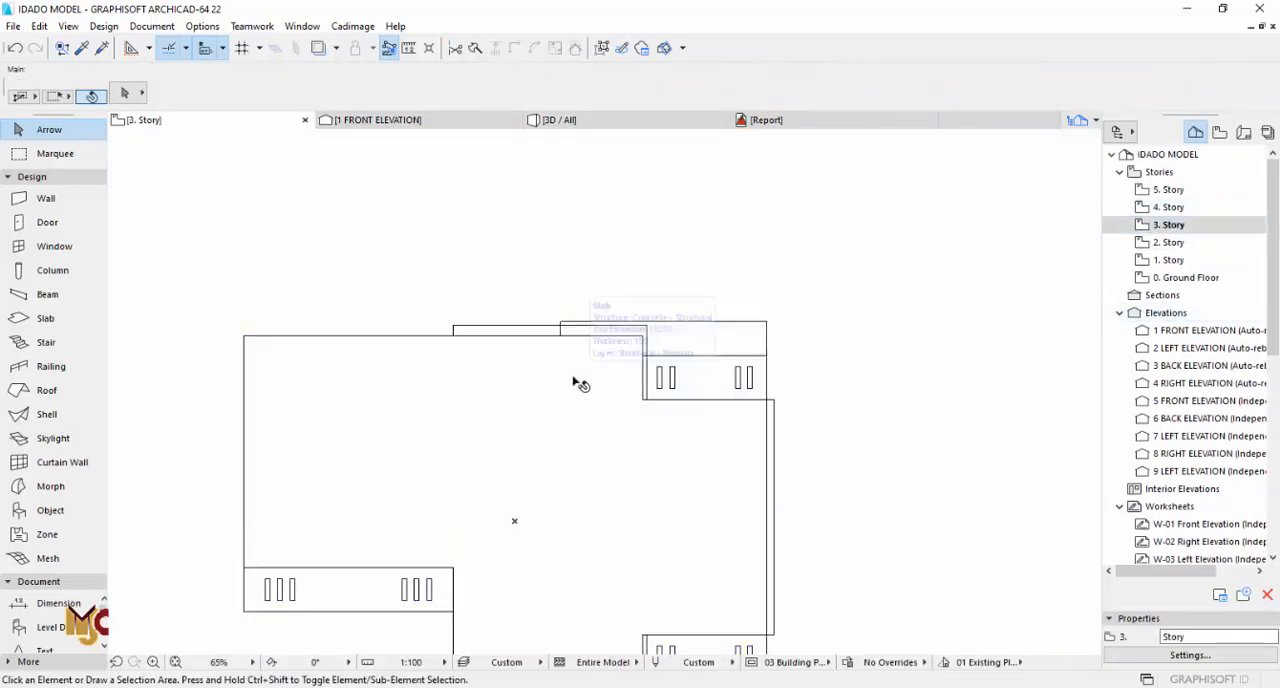
{"action": "left_click", "coordinate": [577, 384]}
{"action": "scroll", "coordinate": [770, 312], "scroll_direction": "up", "scroll_amount": 5}
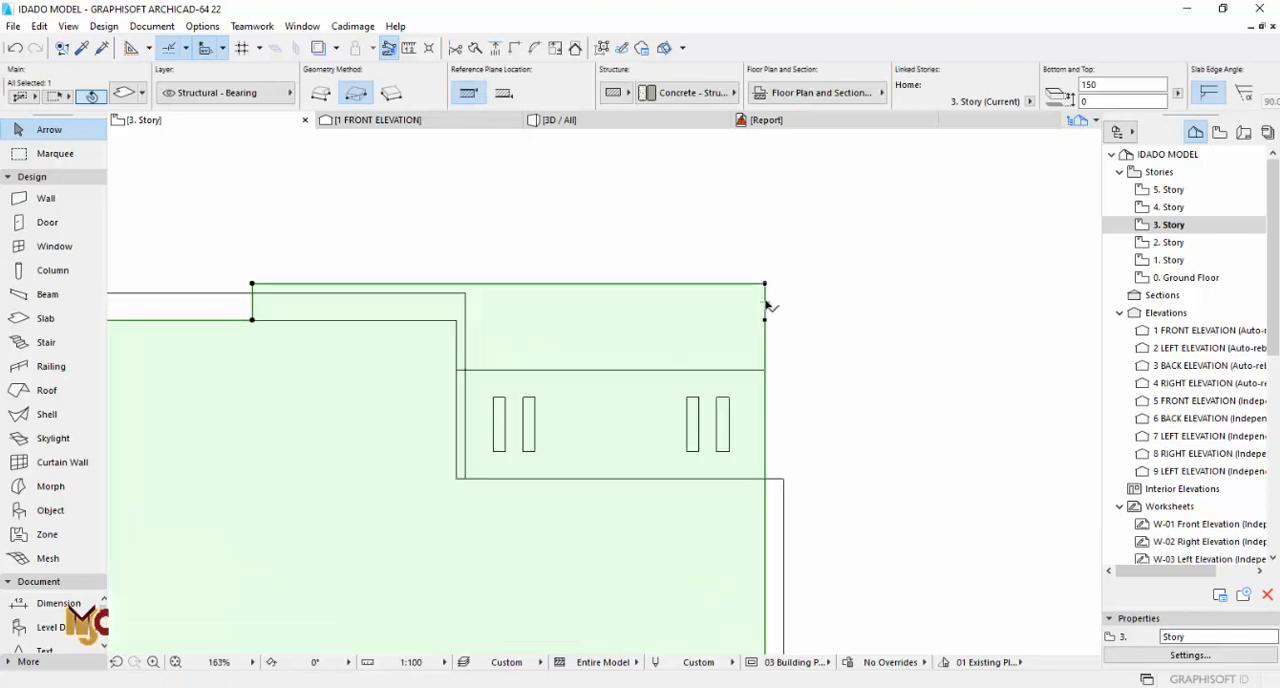
{"action": "left_click", "coordinate": [766, 305]}
{"action": "left_click", "coordinate": [459, 316]}
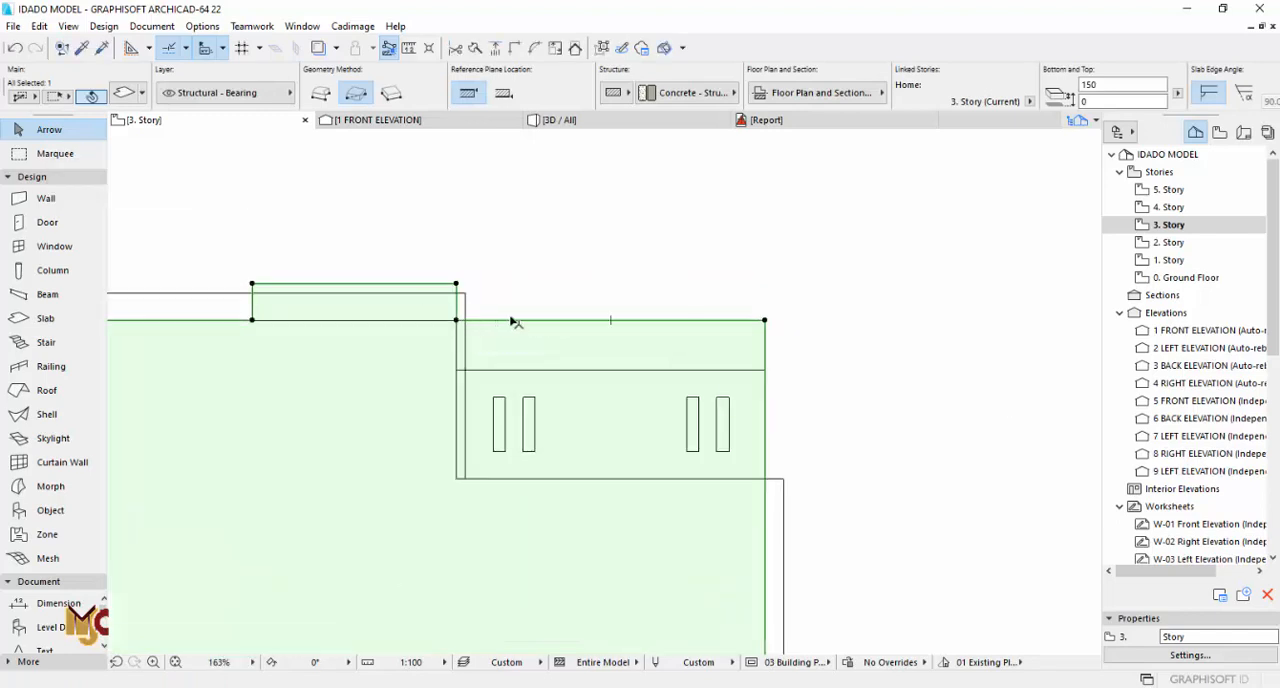
{"action": "left_click", "coordinate": [511, 320]}
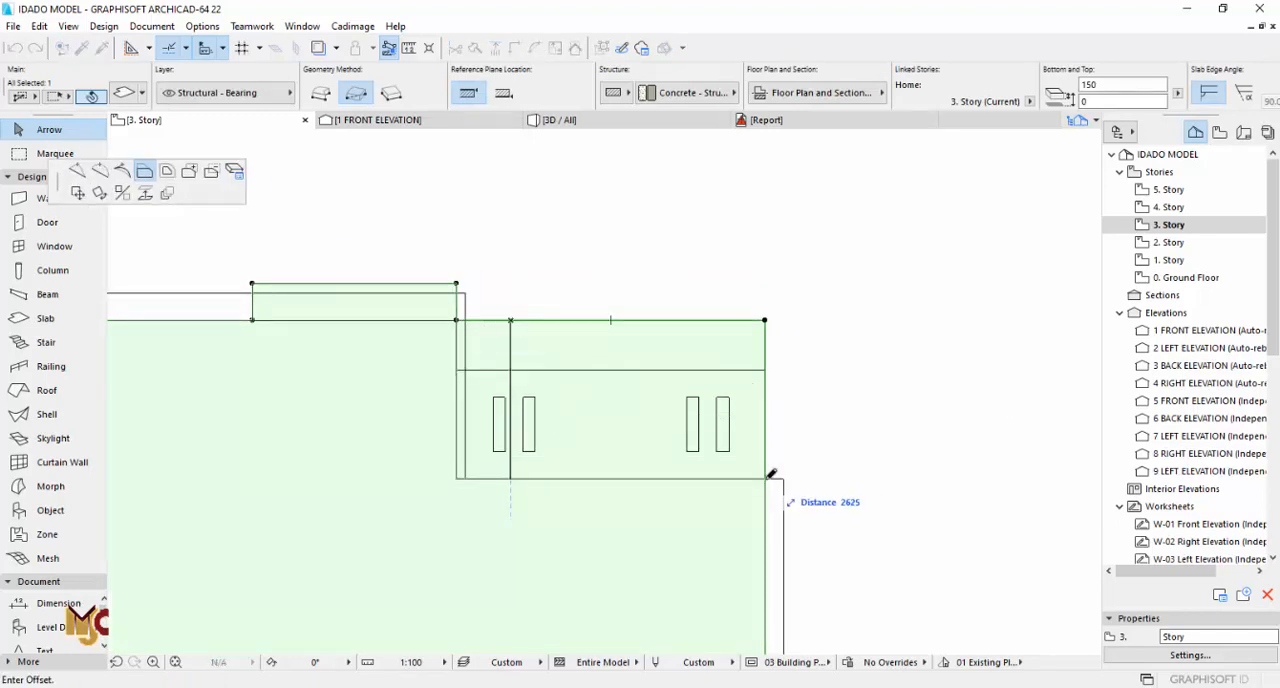
{"action": "left_click", "coordinate": [767, 478]}
Step: Offset the end of the roof slab's remaining projecting strip to remove it and make the slab's outer edge straight
{"action": "scroll", "coordinate": [678, 262], "scroll_direction": "down", "scroll_amount": 4}
{"action": "middle_click_drag", "start_coordinate": [577, 291], "coordinate": [608, 182]}
{"action": "scroll", "coordinate": [578, 162], "scroll_direction": "up", "scroll_amount": 4}
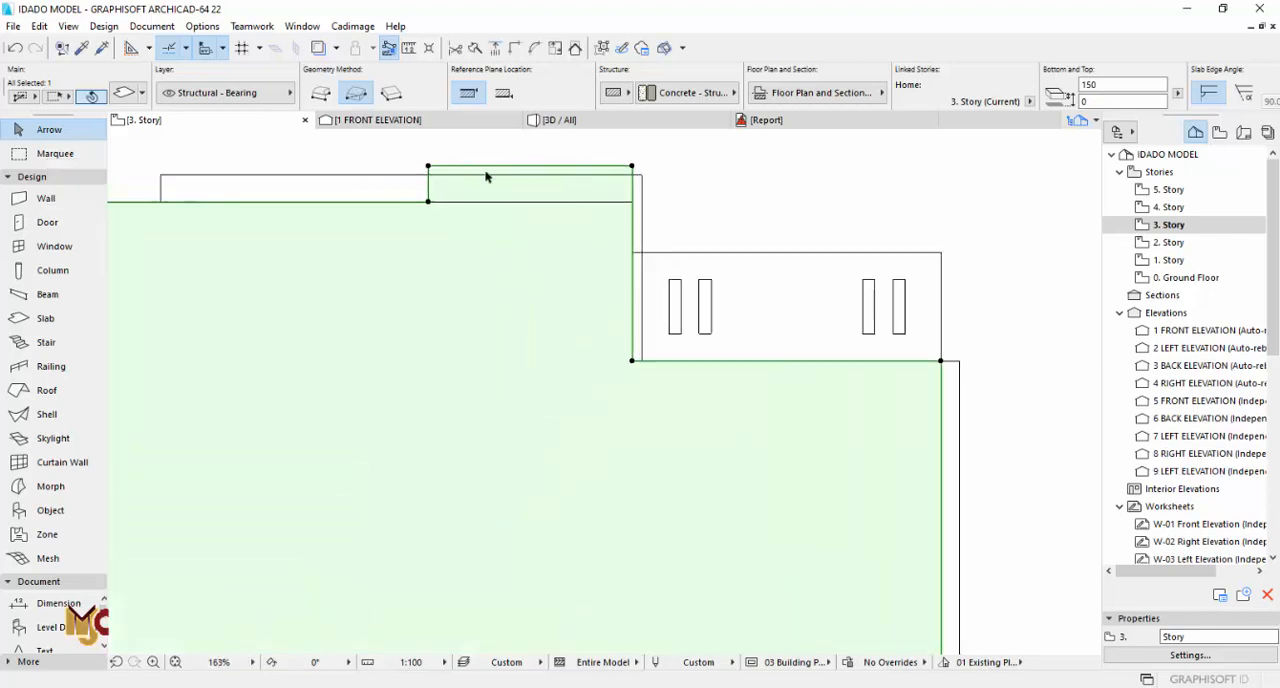
{"action": "left_click", "coordinate": [430, 185]}
{"action": "left_click", "coordinate": [640, 200]}
{"action": "left_click", "coordinate": [737, 193]}
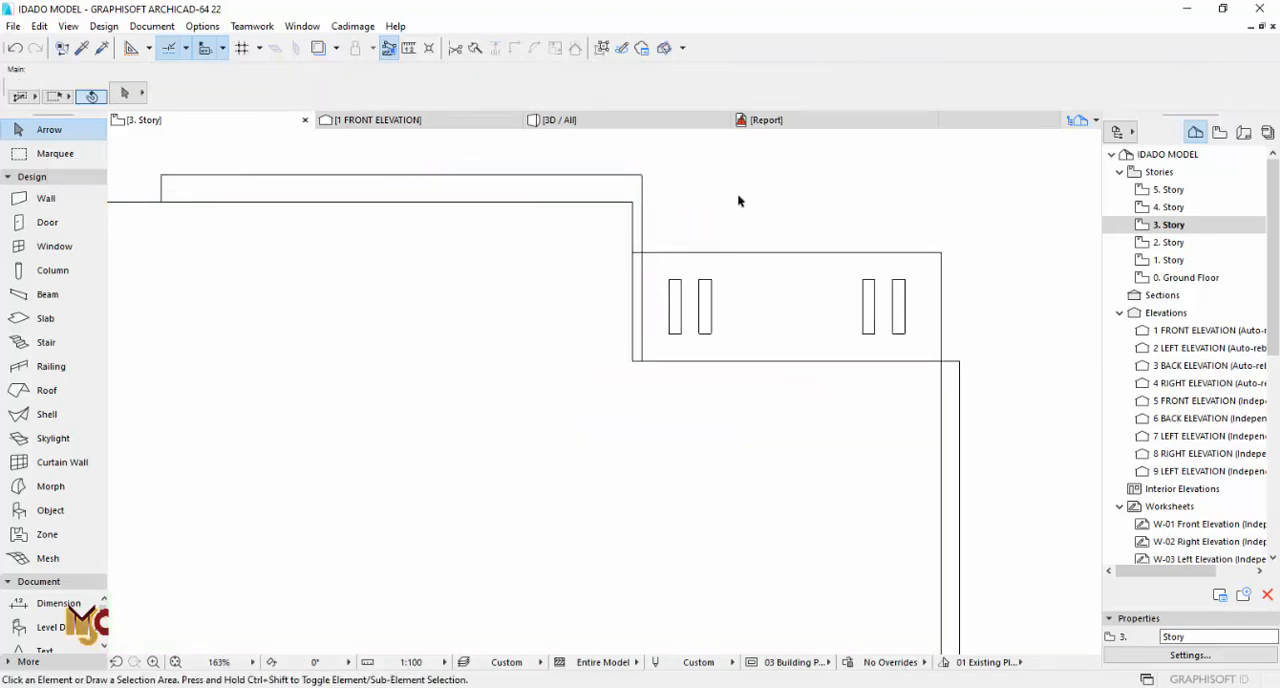
{"action": "scroll", "coordinate": [740, 200], "scroll_direction": "down", "scroll_amount": 4}
{"action": "key", "text": "F3"}
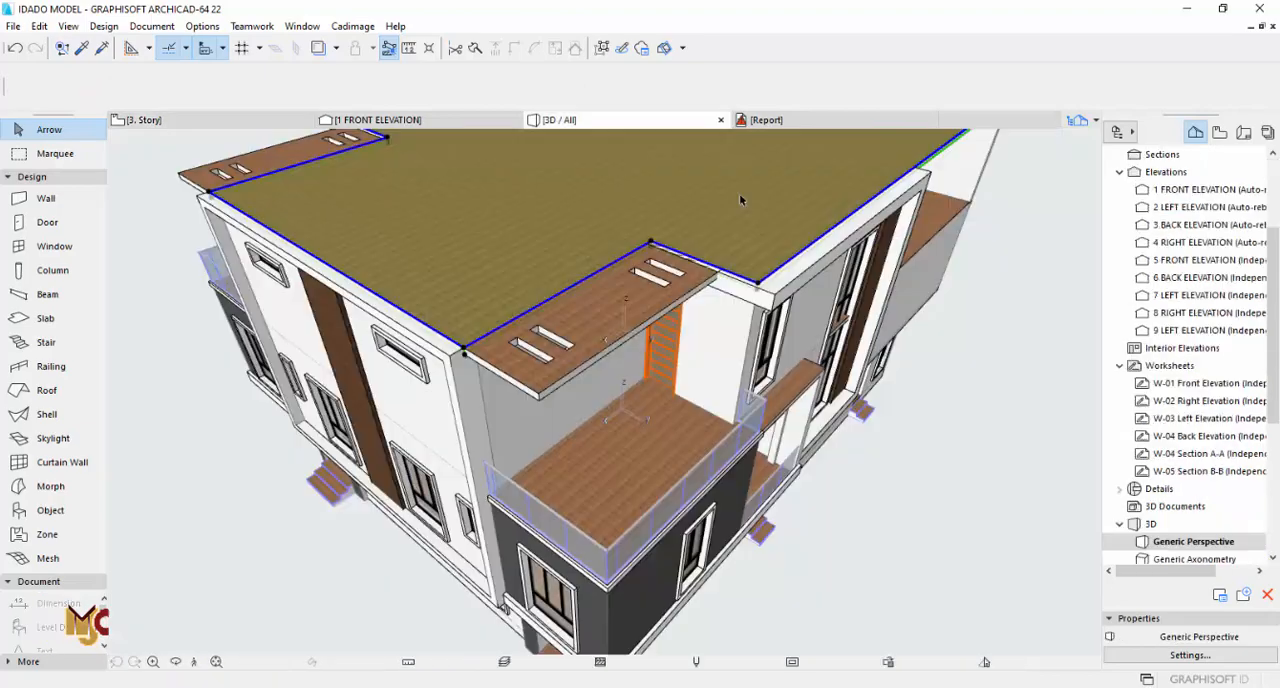
{"action": "key", "text": "Escape"}
Step: Examine the trimmed roof and the mirrored terrace corner in 3D from several angles
{"action": "left_click_drag", "start_coordinate": [634, 324], "coordinate": [671, 197]}
{"action": "scroll", "coordinate": [767, 197], "scroll_direction": "down", "scroll_amount": 2}
{"action": "middle_click_drag", "start_coordinate": [571, 330], "coordinate": [545, 310]}
{"action": "left_click_drag", "start_coordinate": [620, 315], "coordinate": [532, 309]}
{"action": "left_click_drag", "start_coordinate": [630, 276], "coordinate": [592, 326]}
{"action": "scroll", "coordinate": [715, 335], "scroll_direction": "up", "scroll_amount": 3}
{"action": "scroll", "coordinate": [1190, 252], "scroll_direction": "up", "scroll_amount": 3}
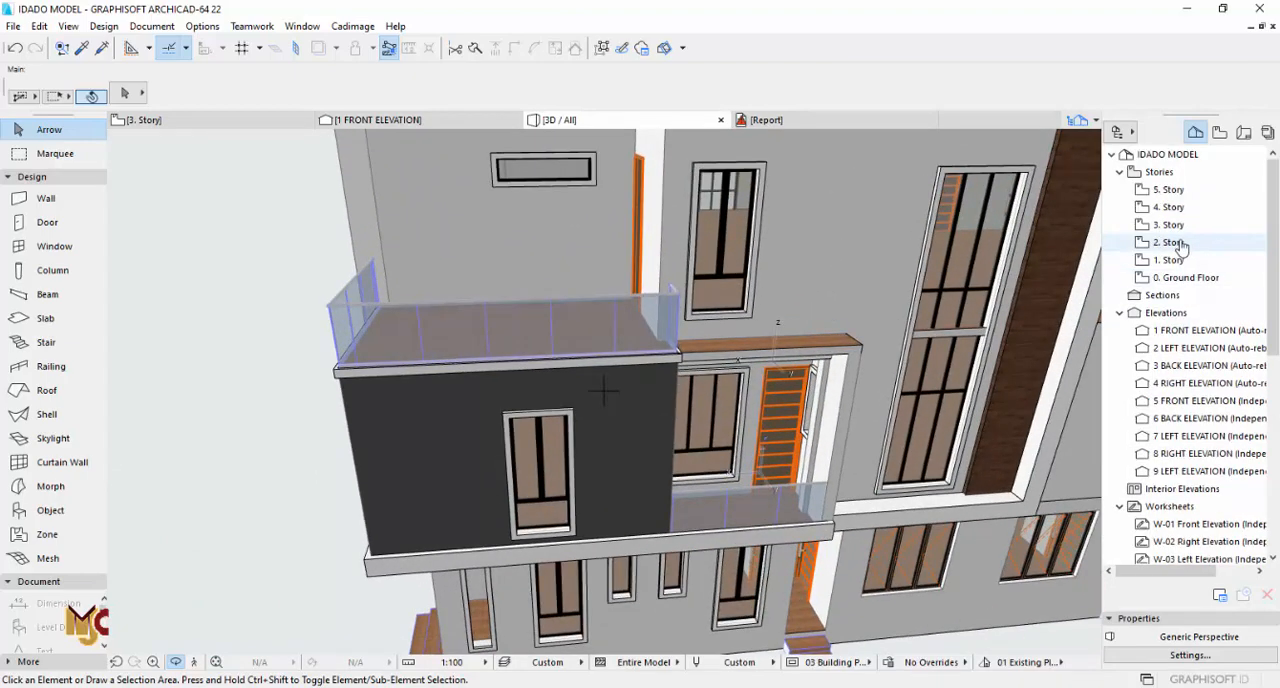
{"action": "scroll", "coordinate": [1182, 249], "scroll_direction": "down", "scroll_amount": 3}
{"action": "key", "text": "Escape"}
Step: Offset the 2. Story floor slab's edge over the smaller mirrored terrace back to the larger terrace's edge strip, removing the overhang
{"action": "left_click", "coordinate": [759, 348]}
{"action": "scroll", "coordinate": [830, 315], "scroll_direction": "up", "scroll_amount": 5}
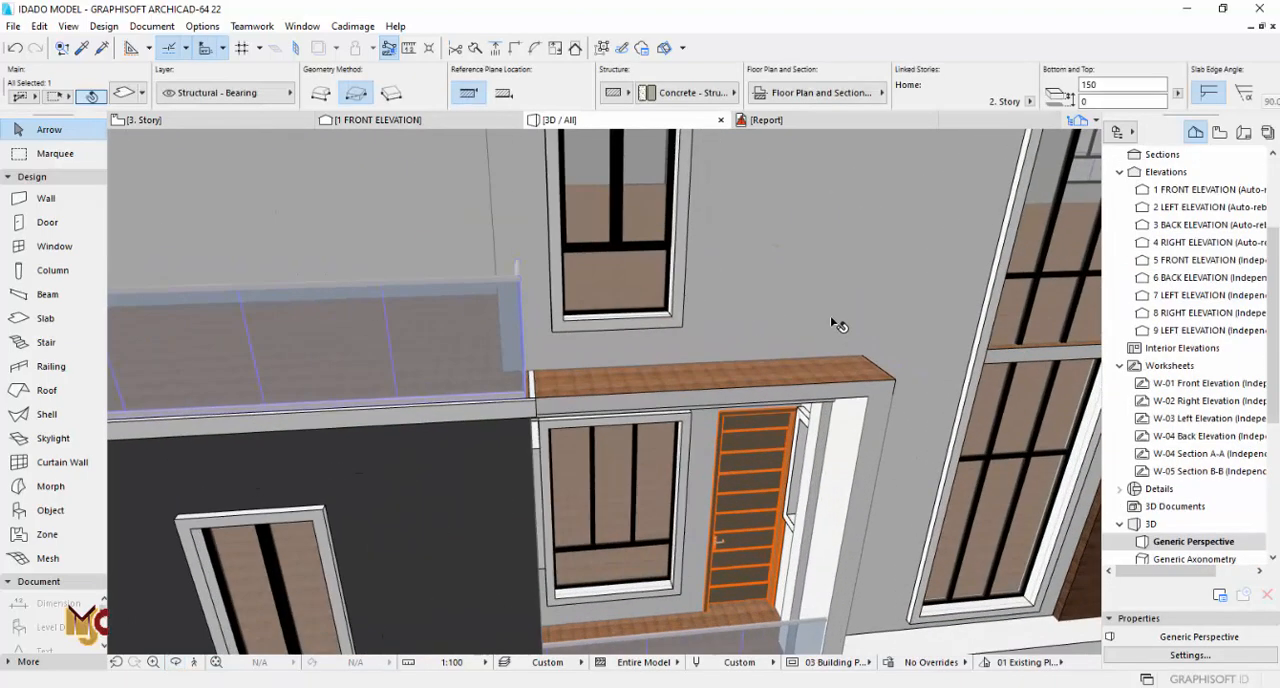
{"action": "left_click", "coordinate": [862, 358]}
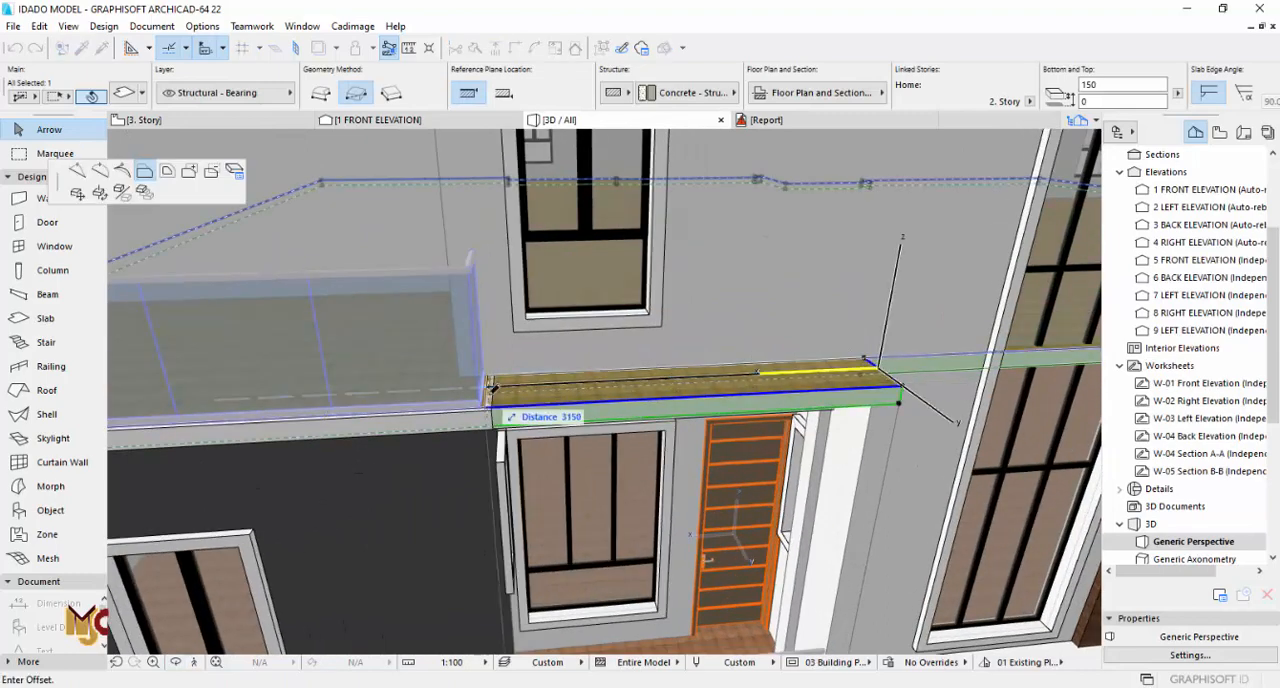
{"action": "scroll", "coordinate": [490, 408], "scroll_direction": "up", "scroll_amount": 2}
{"action": "scroll", "coordinate": [488, 400], "scroll_direction": "up", "scroll_amount": 2}
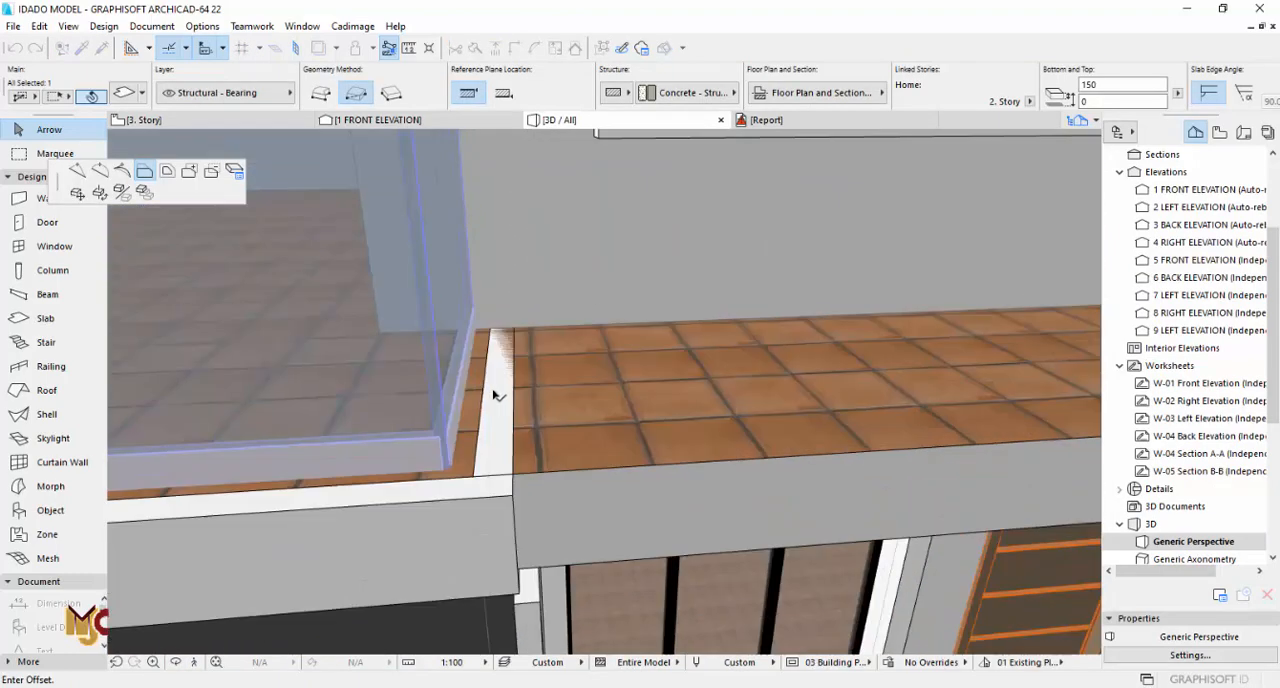
{"action": "left_click", "coordinate": [474, 481]}
{"action": "scroll", "coordinate": [430, 350], "scroll_direction": "down", "scroll_amount": 5}
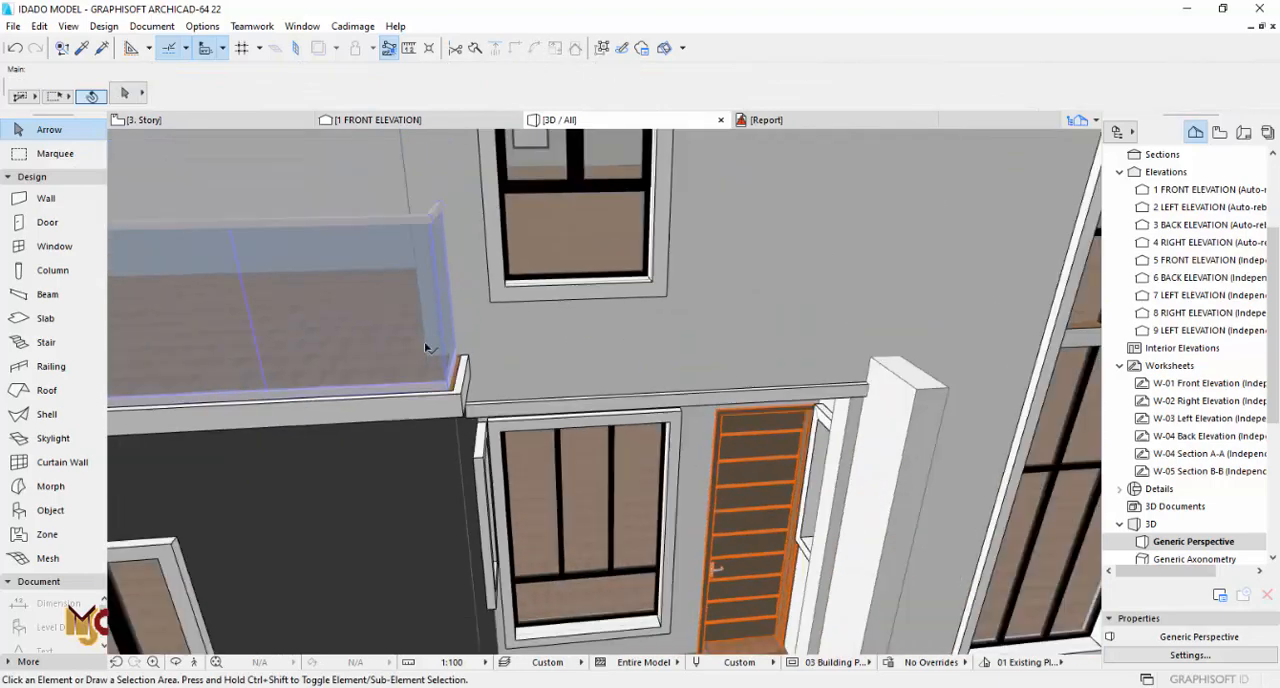
Step: Suspend element grouping and delete the leftover SITE WALL return beside the smaller mirrored terrace's door
{"action": "middle_click_drag", "start_coordinate": [791, 396], "coordinate": [782, 300], "text": "shift"}
{"action": "scroll", "coordinate": [785, 340], "scroll_direction": "down", "scroll_amount": 3}
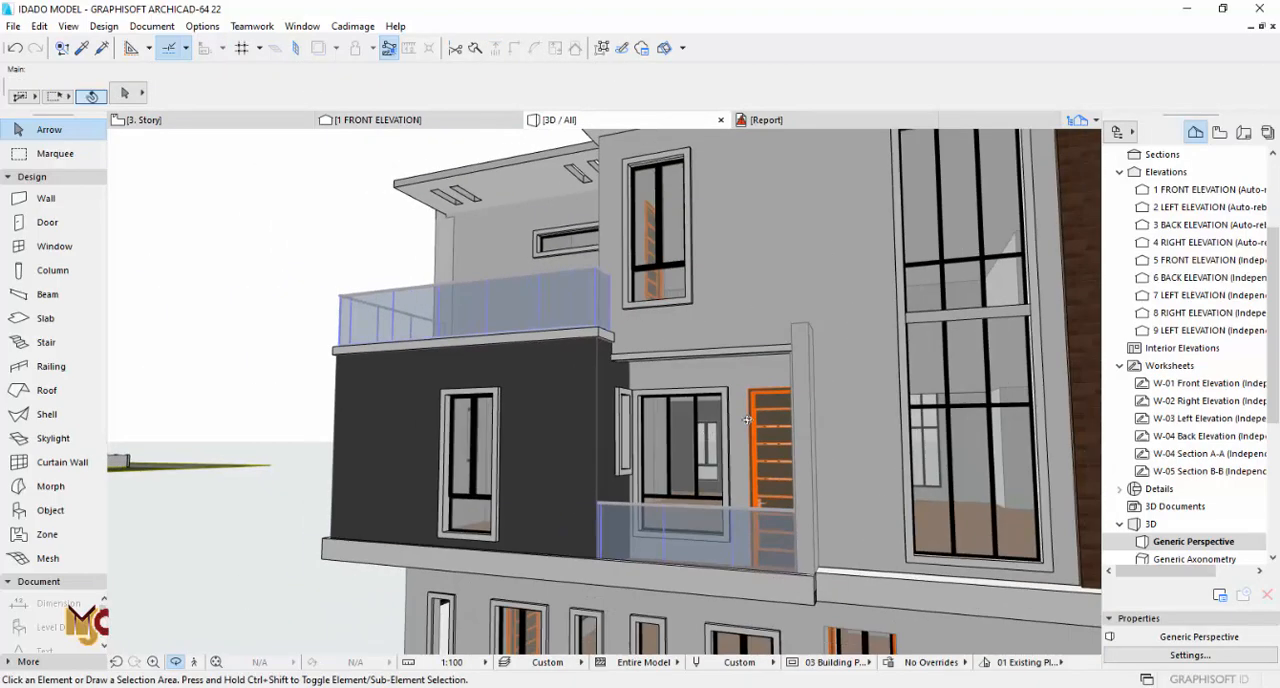
{"action": "middle_click_drag", "start_coordinate": [815, 410], "coordinate": [926, 436], "text": "shift"}
{"action": "left_click", "coordinate": [783, 366]}
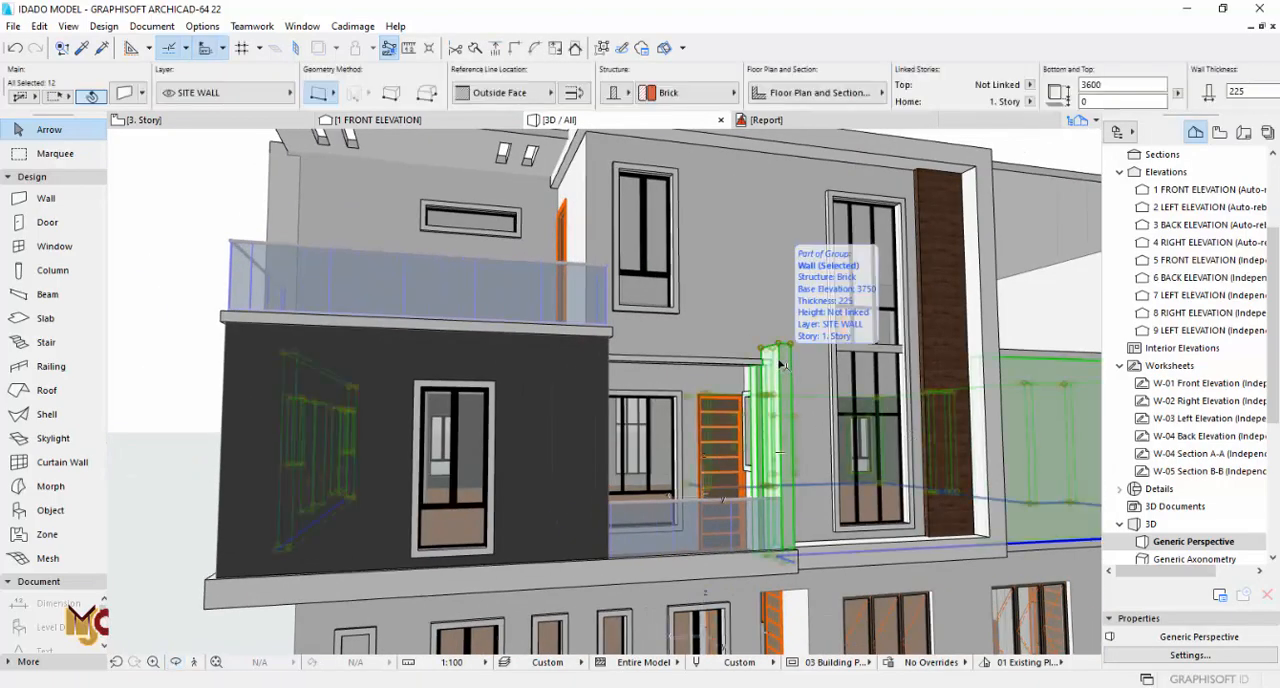
{"action": "key", "text": "Escape"}
{"action": "left_click", "coordinate": [602, 49]}
{"action": "left_click", "coordinate": [788, 375]}
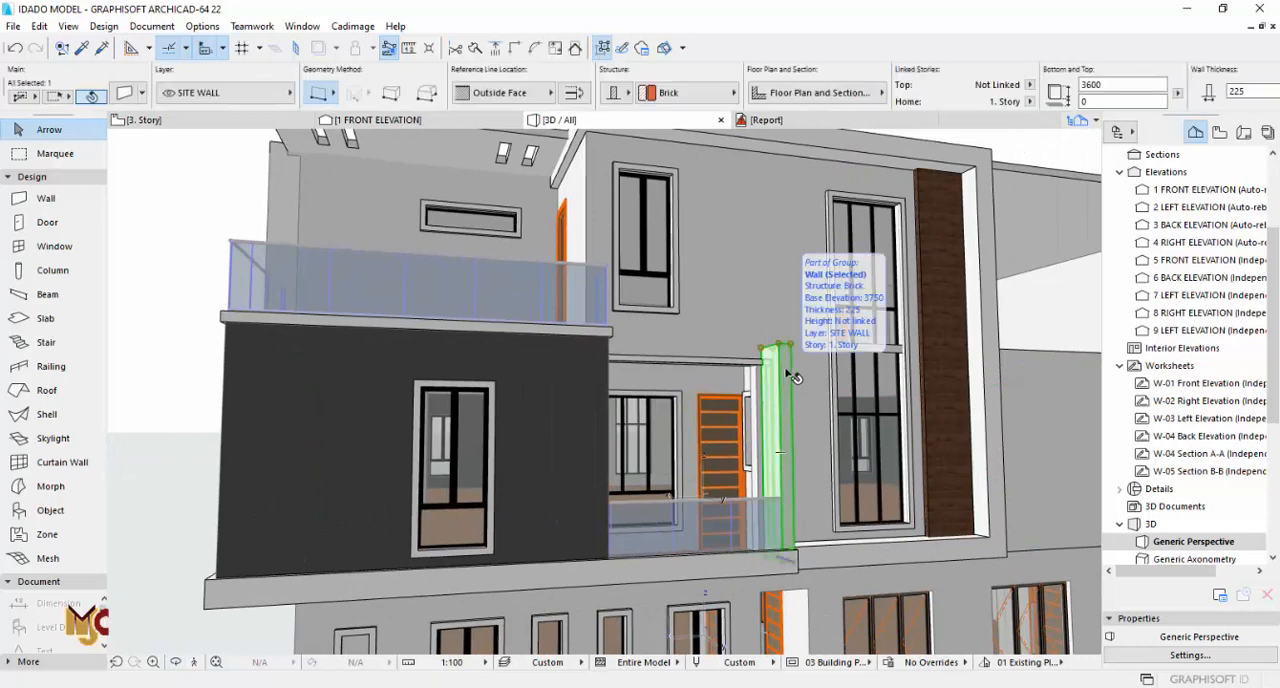
{"action": "key", "text": "Delete"}
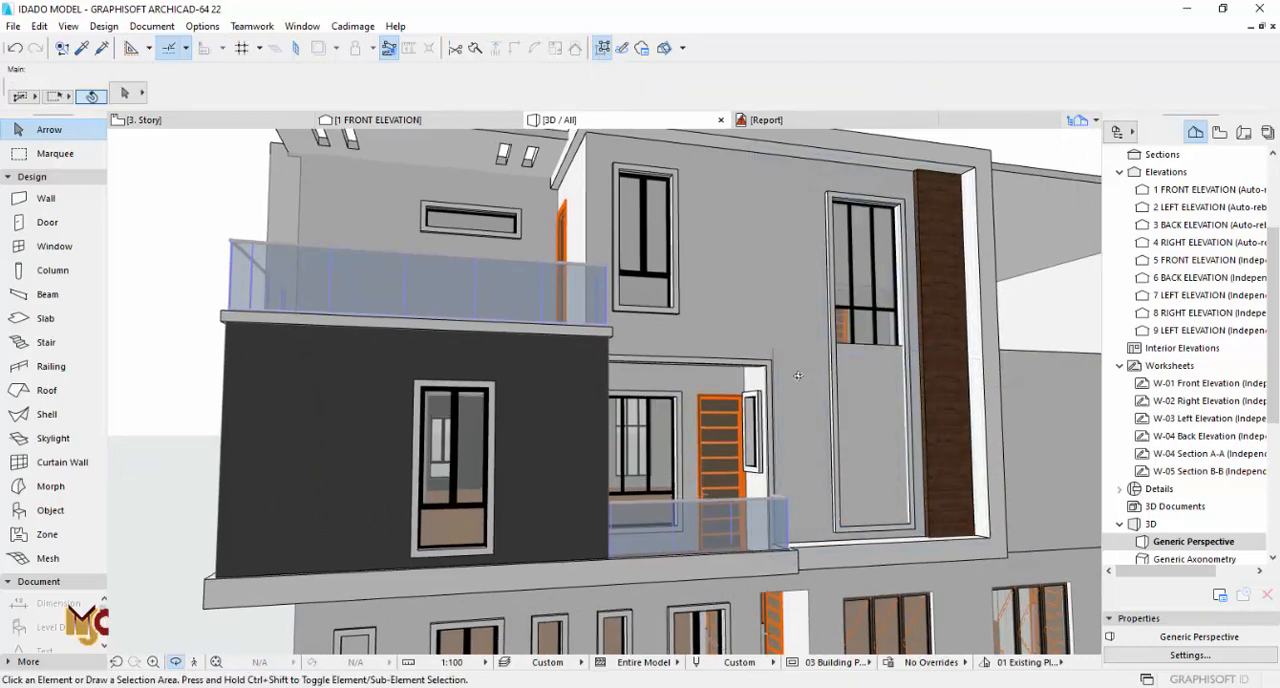
Step: Shorten the old 1. Story wall behind the tall window so it starts at the facade frame's outer edge
{"action": "middle_click_drag", "start_coordinate": [798, 375], "coordinate": [777, 397], "text": "shift"}
{"action": "left_click", "coordinate": [777, 398]}
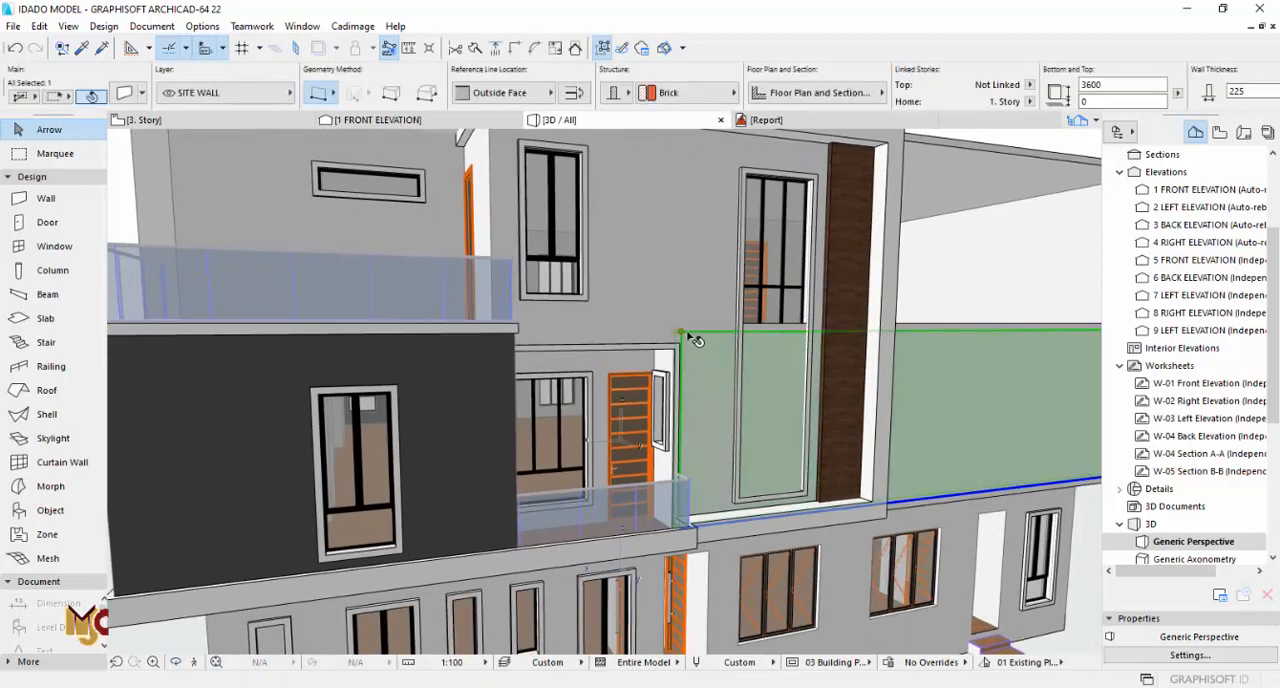
{"action": "left_click", "coordinate": [688, 335]}
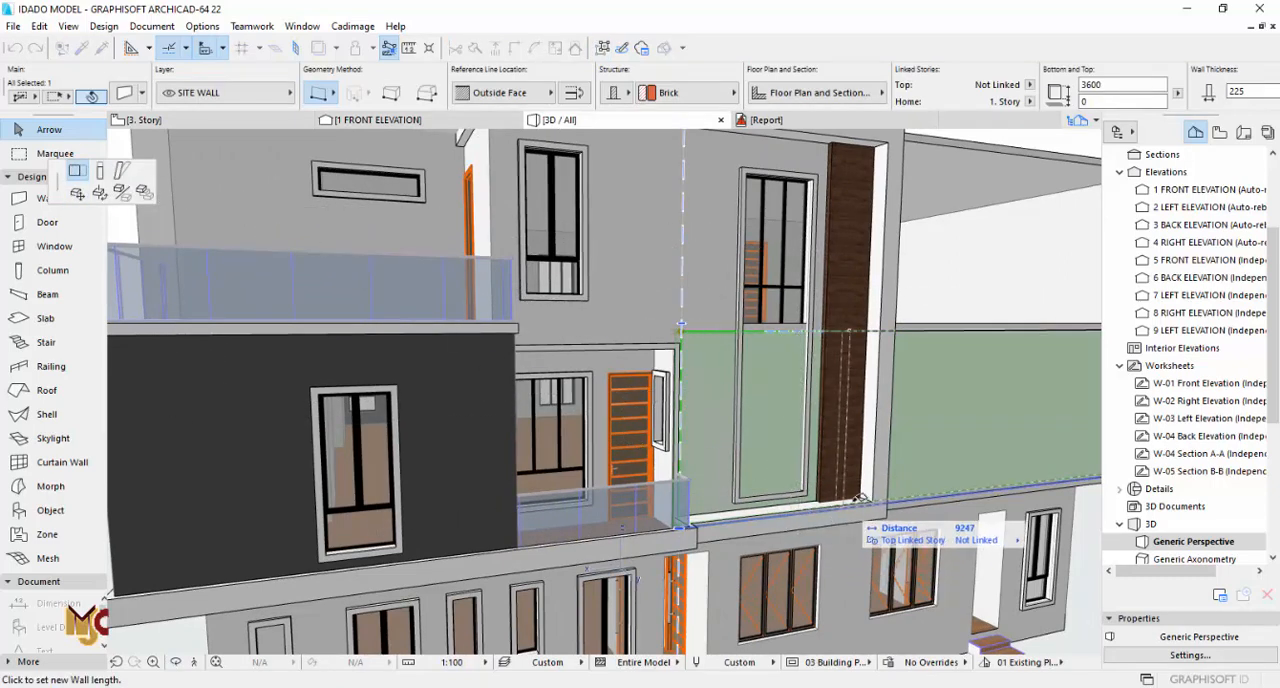
{"action": "left_click", "coordinate": [888, 513]}
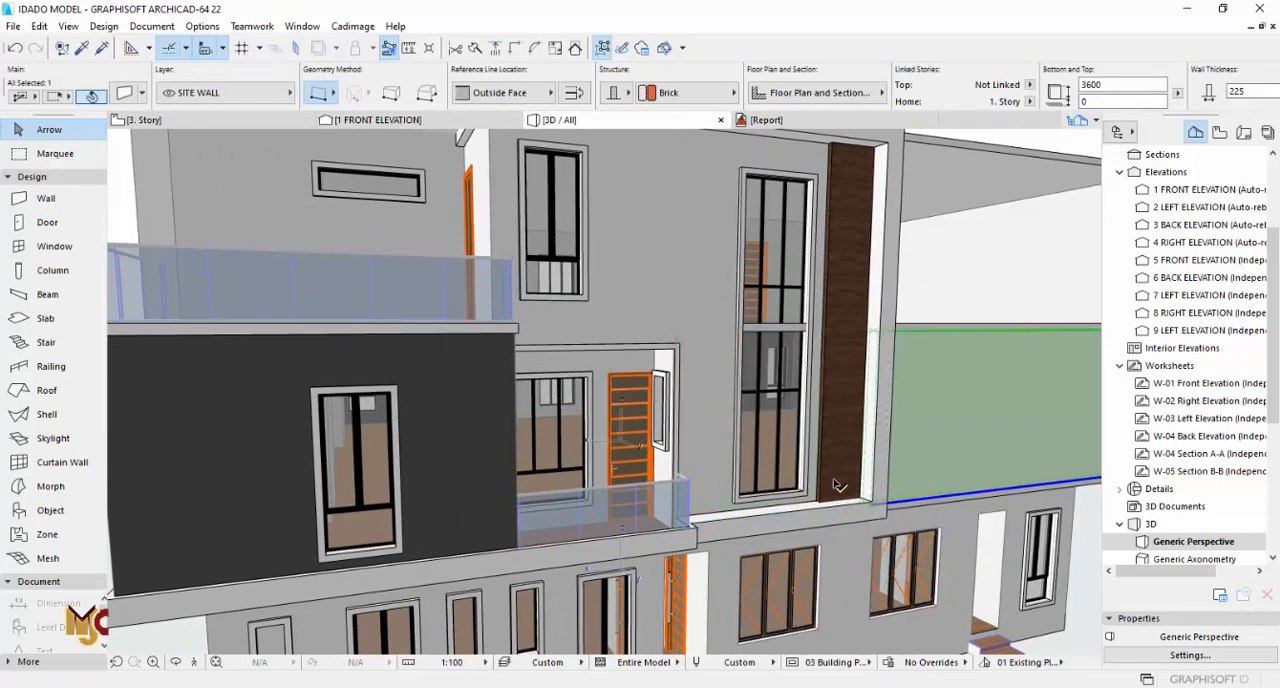
{"action": "scroll", "coordinate": [607, 430], "scroll_direction": "down", "scroll_amount": 3}
{"action": "scroll", "coordinate": [607, 430], "scroll_direction": "up", "scroll_amount": 6}
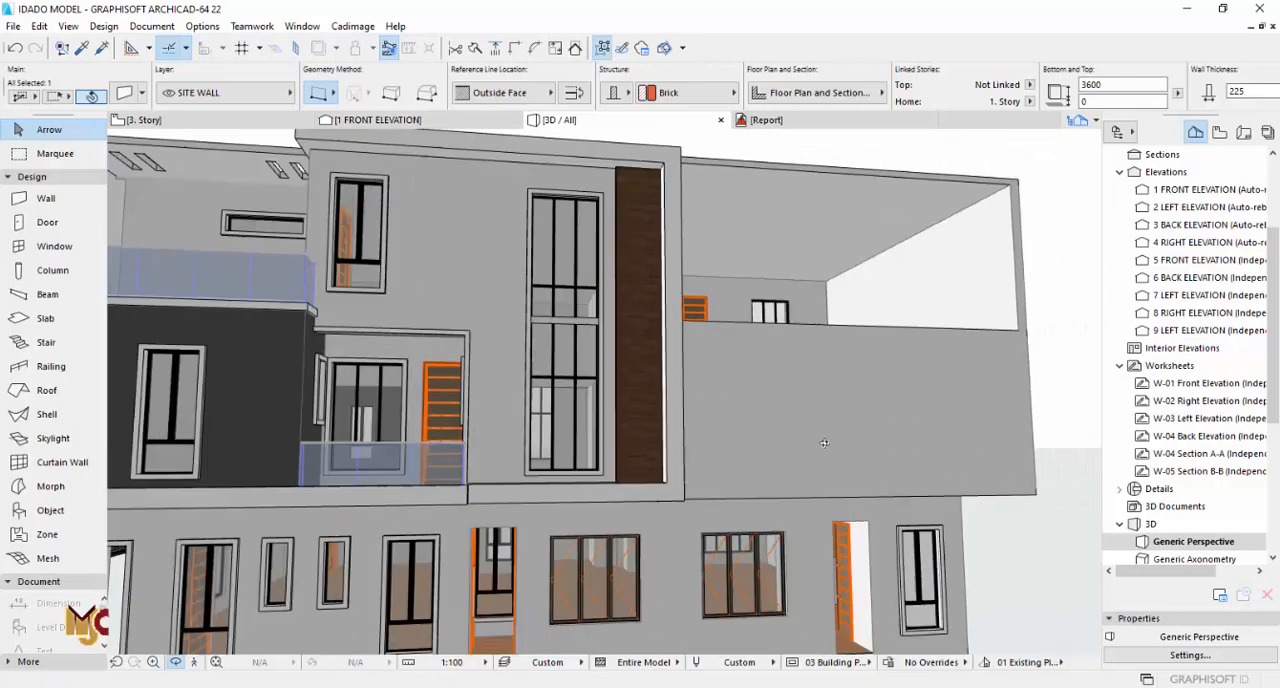
{"action": "middle_click_drag", "start_coordinate": [693, 420], "coordinate": [718, 491], "text": "shift"}
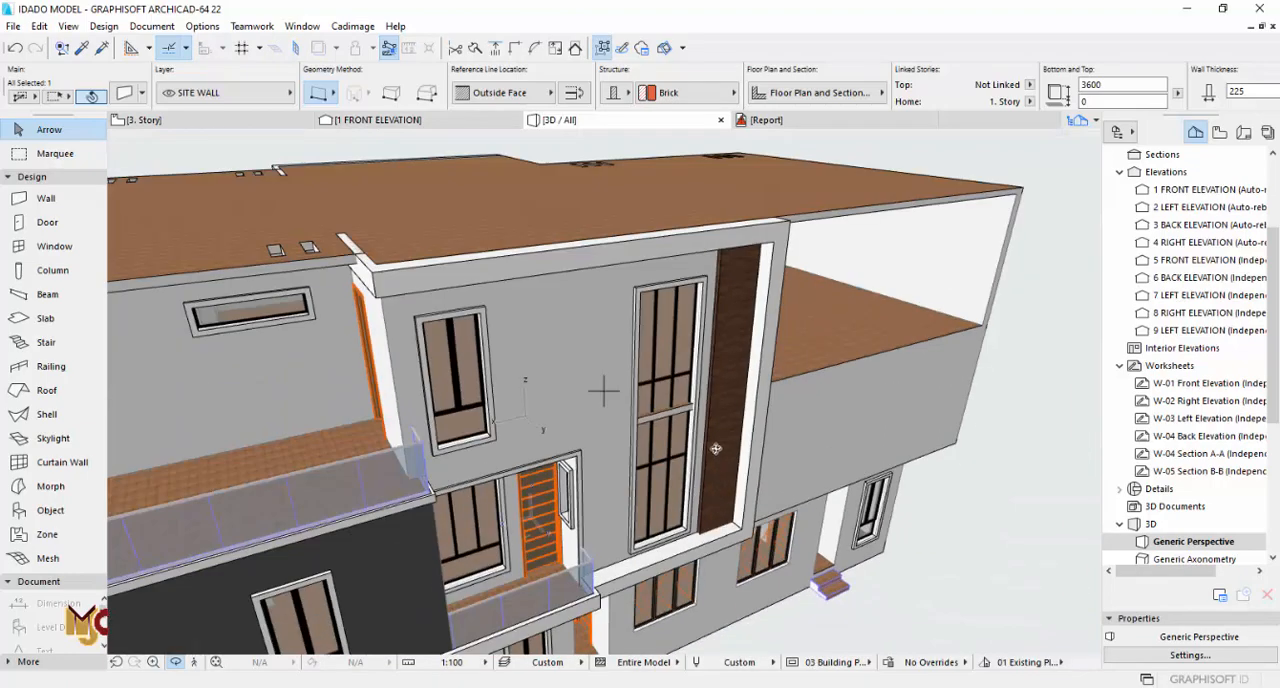
{"action": "key", "text": "Escape"}
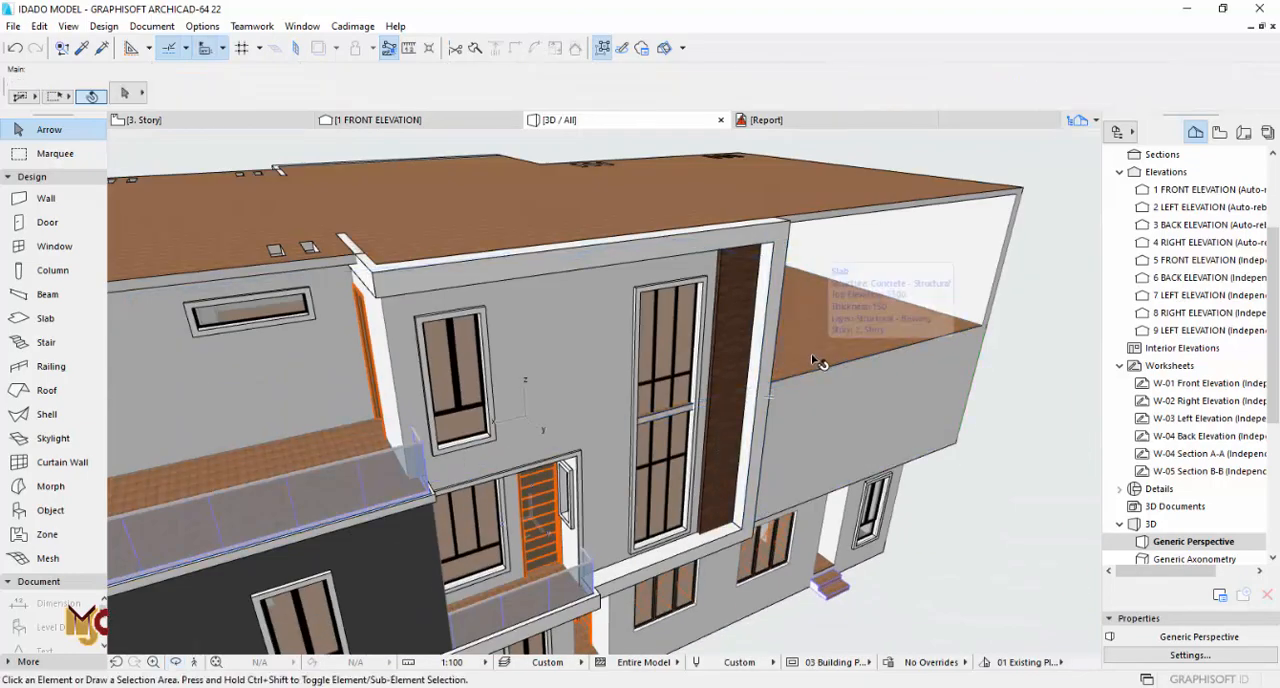
Step: On the 2. Story plan, cut a rectangular hole in the floor slab across the tall master bedroom window's opening
{"action": "key", "text": "F2"}
{"action": "double_click", "coordinate": [1168, 173]}
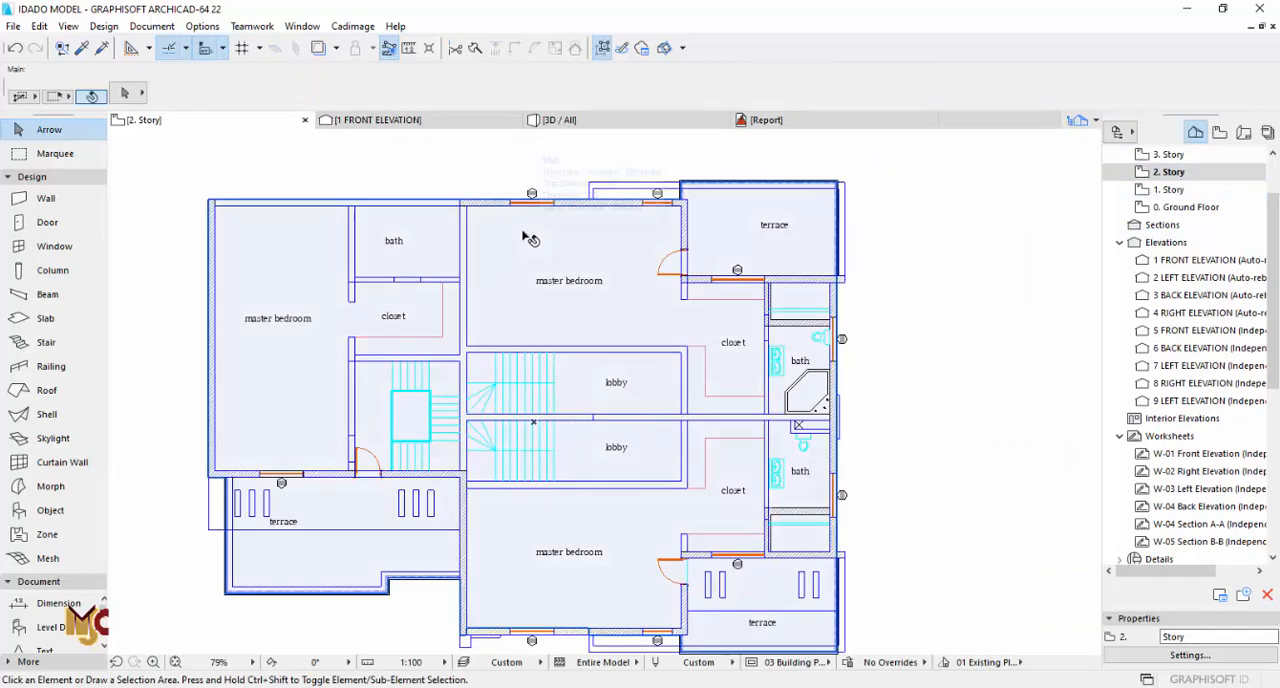
{"action": "left_click", "coordinate": [532, 239]}
{"action": "scroll", "coordinate": [557, 225], "scroll_direction": "up", "scroll_amount": 8}
{"action": "scroll", "coordinate": [557, 225], "scroll_direction": "up", "scroll_amount": 2}
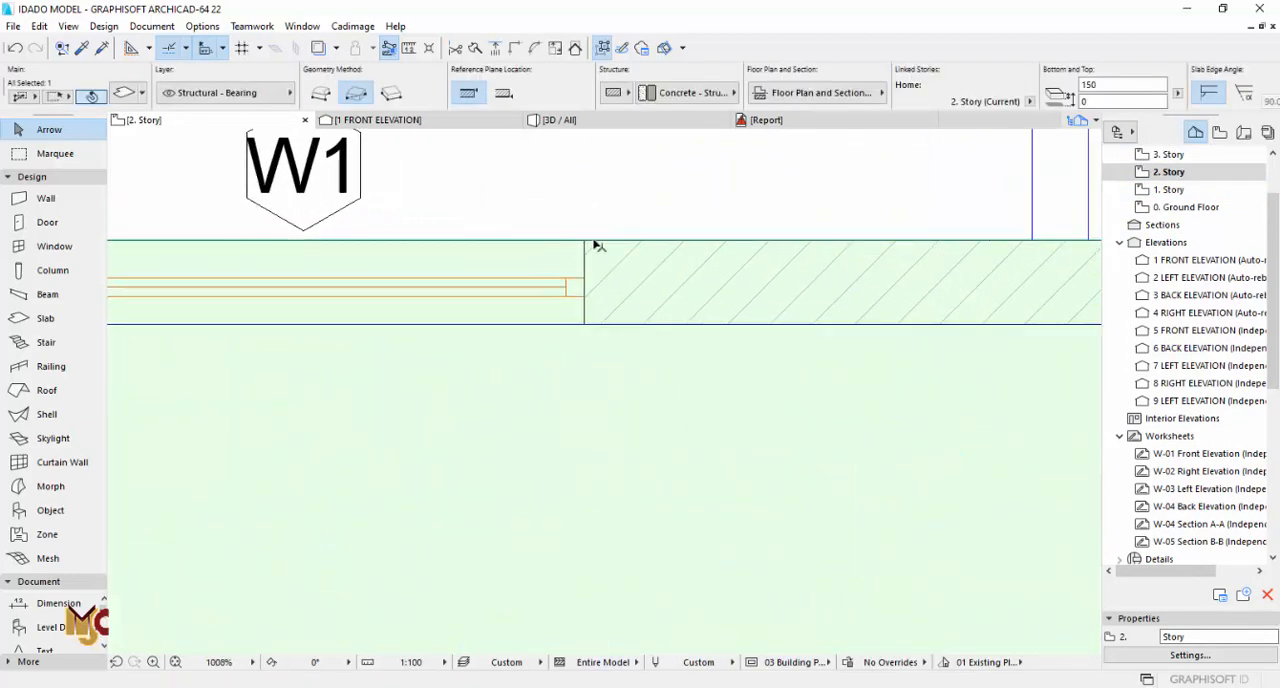
{"action": "left_click", "coordinate": [585, 240]}
{"action": "left_click", "coordinate": [211, 173]}
{"action": "scroll", "coordinate": [583, 343], "scroll_direction": "down", "scroll_amount": 6}
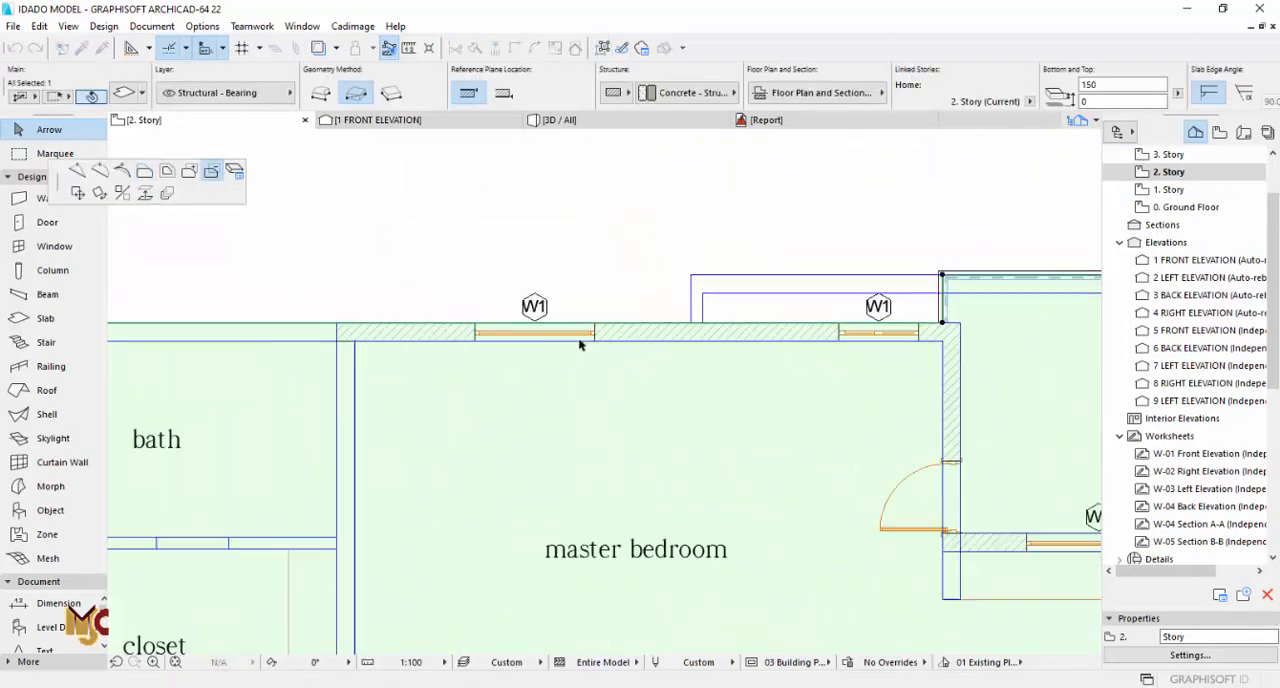
{"action": "scroll", "coordinate": [585, 333], "scroll_direction": "up", "scroll_amount": 3}
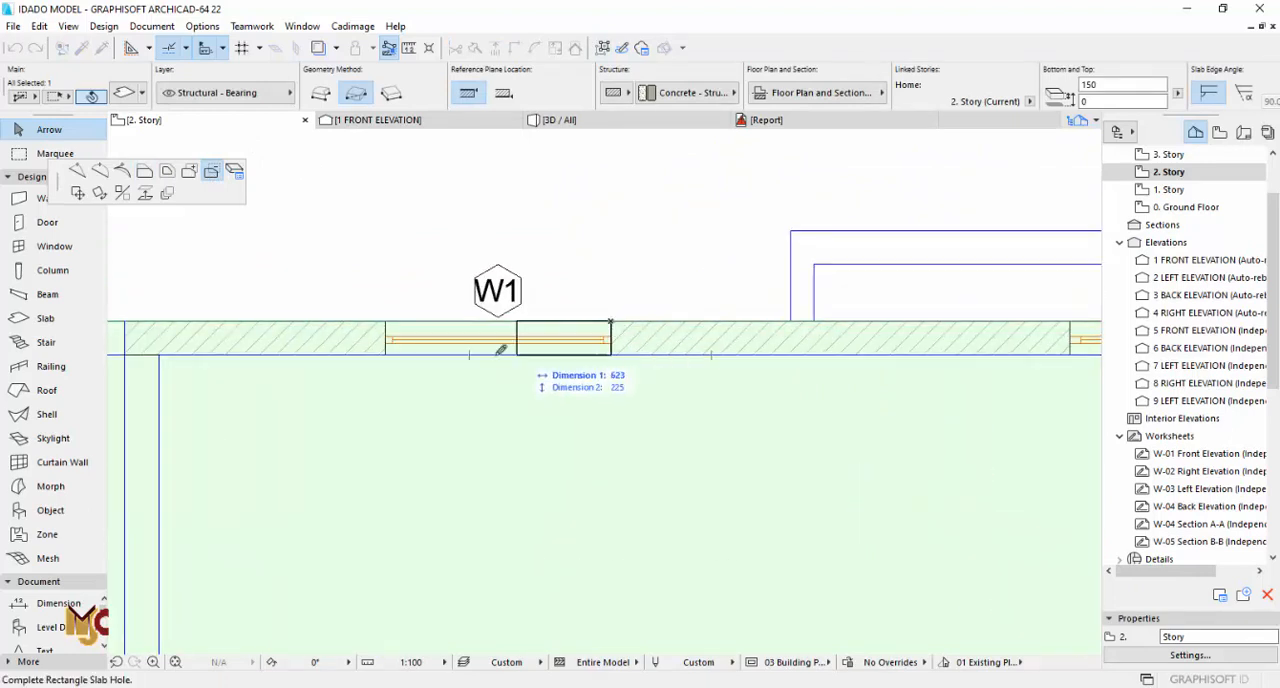
{"action": "left_click", "coordinate": [392, 351]}
{"action": "key", "text": "F3"}
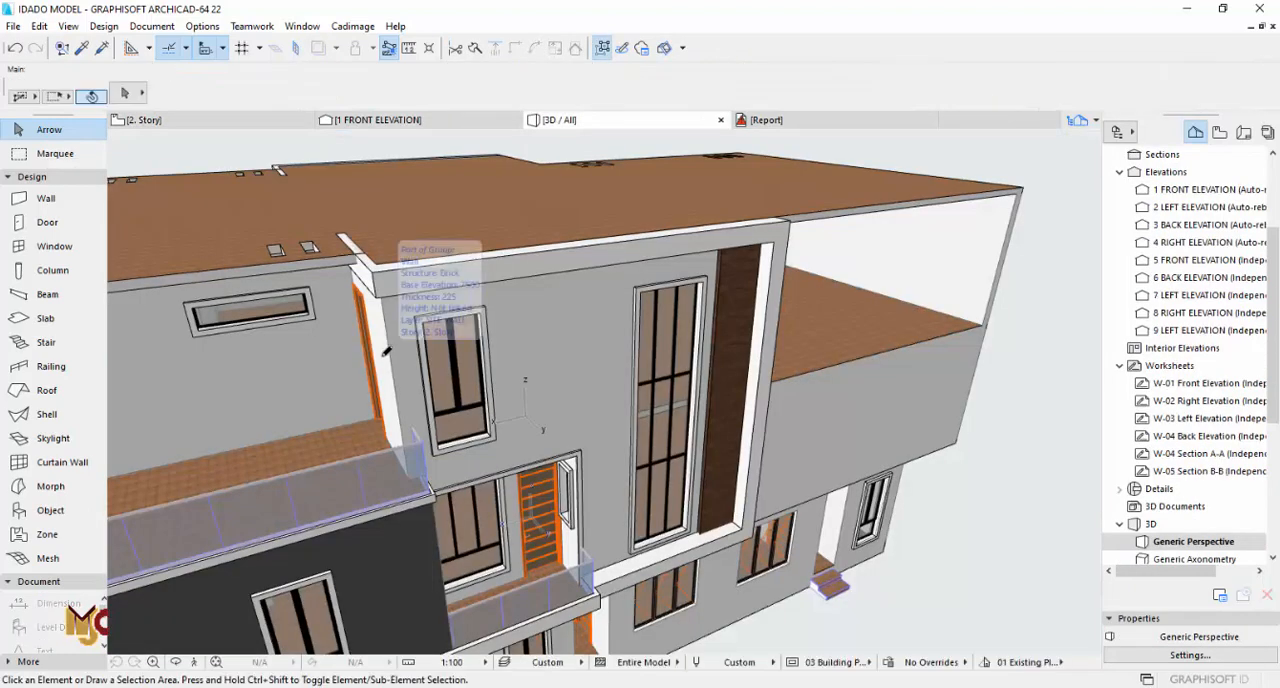
{"action": "scroll", "coordinate": [657, 436], "scroll_direction": "down", "scroll_amount": 10}
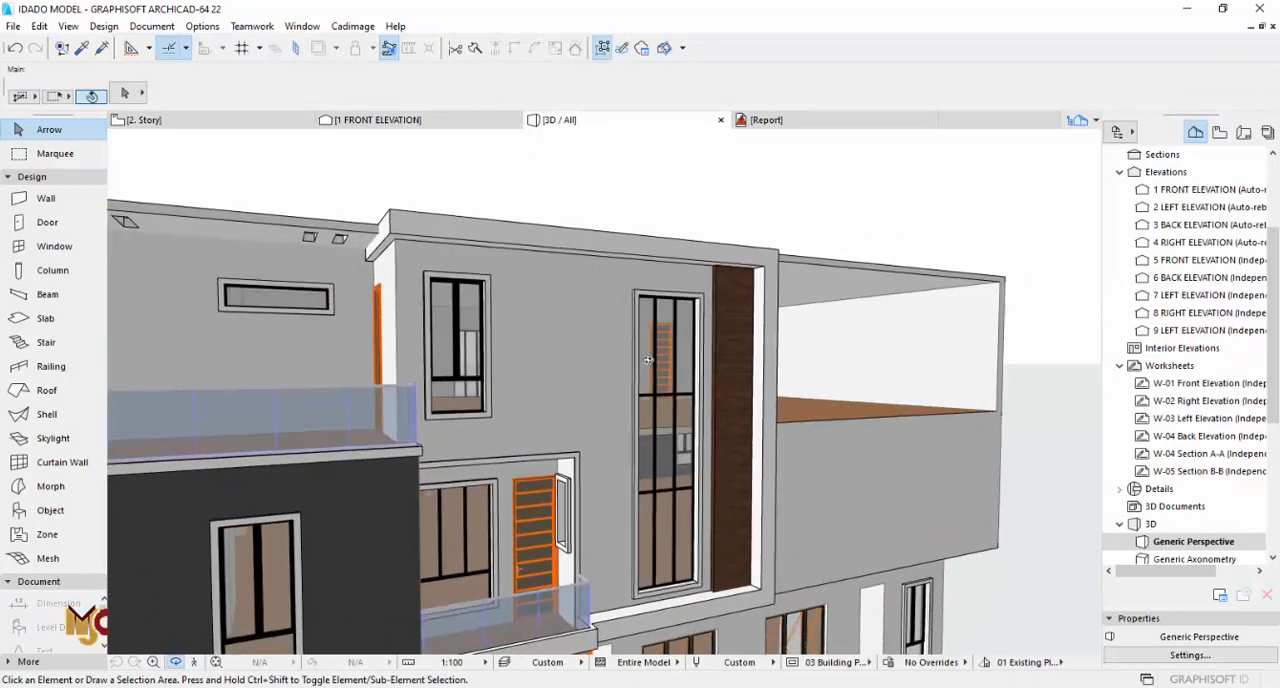
{"action": "middle_click_drag", "start_coordinate": [582, 383], "coordinate": [633, 421], "text": "shift"}
{"action": "scroll", "coordinate": [648, 425], "scroll_direction": "down", "scroll_amount": 3}
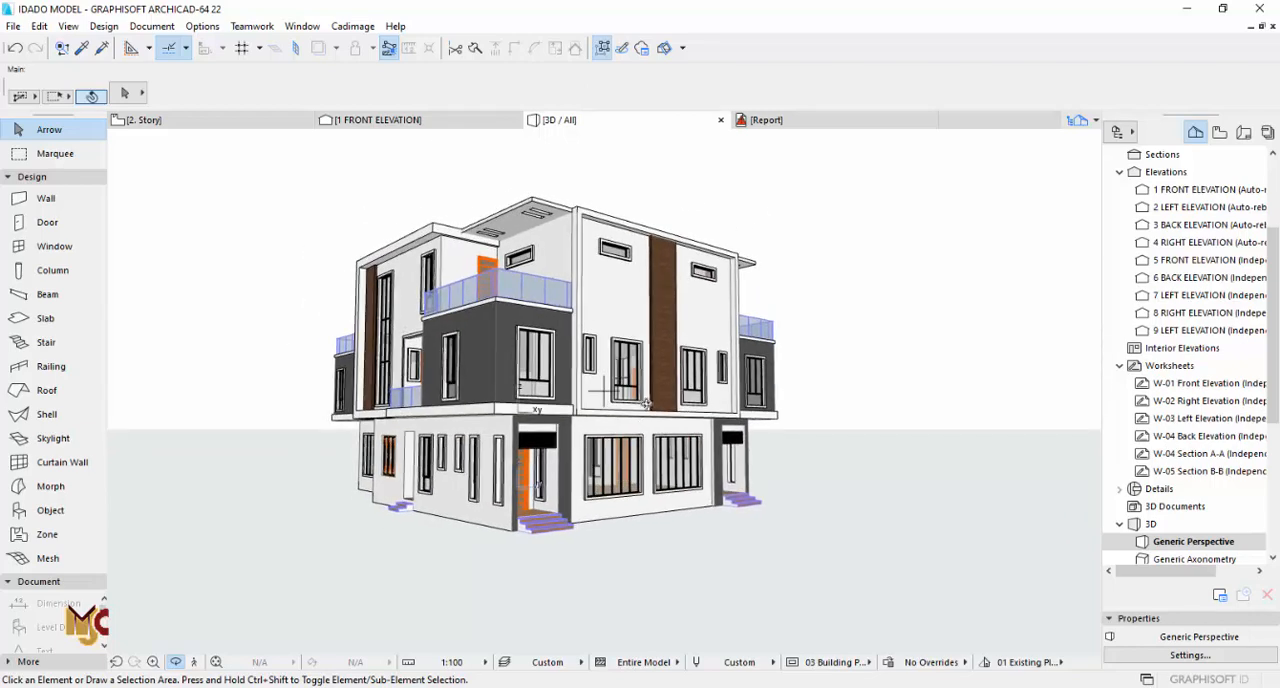
Step: Draw a 225 mm brick wall about 8293 mm long on 2. Story, closing the outer side of the master bedroom and bath
{"action": "key", "text": "F2"}
{"action": "scroll", "coordinate": [674, 390], "scroll_direction": "down", "scroll_amount": 6}
{"action": "scroll", "coordinate": [514, 356], "scroll_direction": "up", "scroll_amount": 3}
{"action": "key", "text": "Escape"}
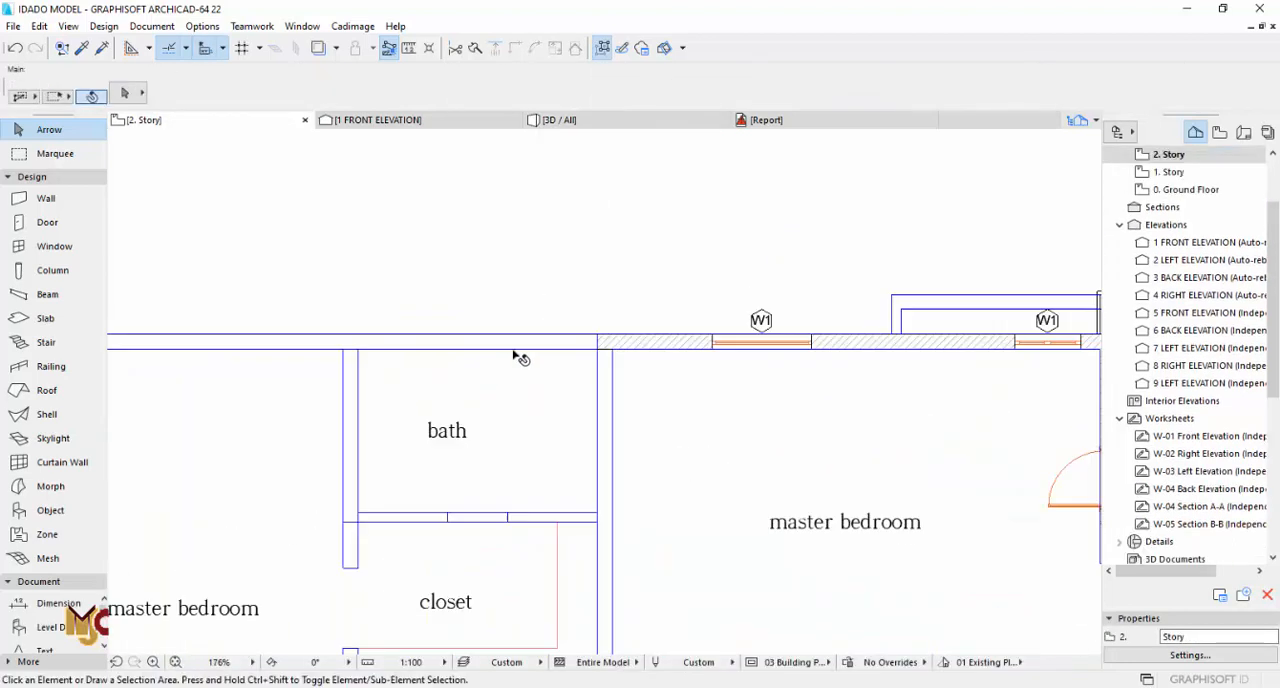
{"action": "scroll", "coordinate": [514, 357], "scroll_direction": "up", "scroll_amount": 1}
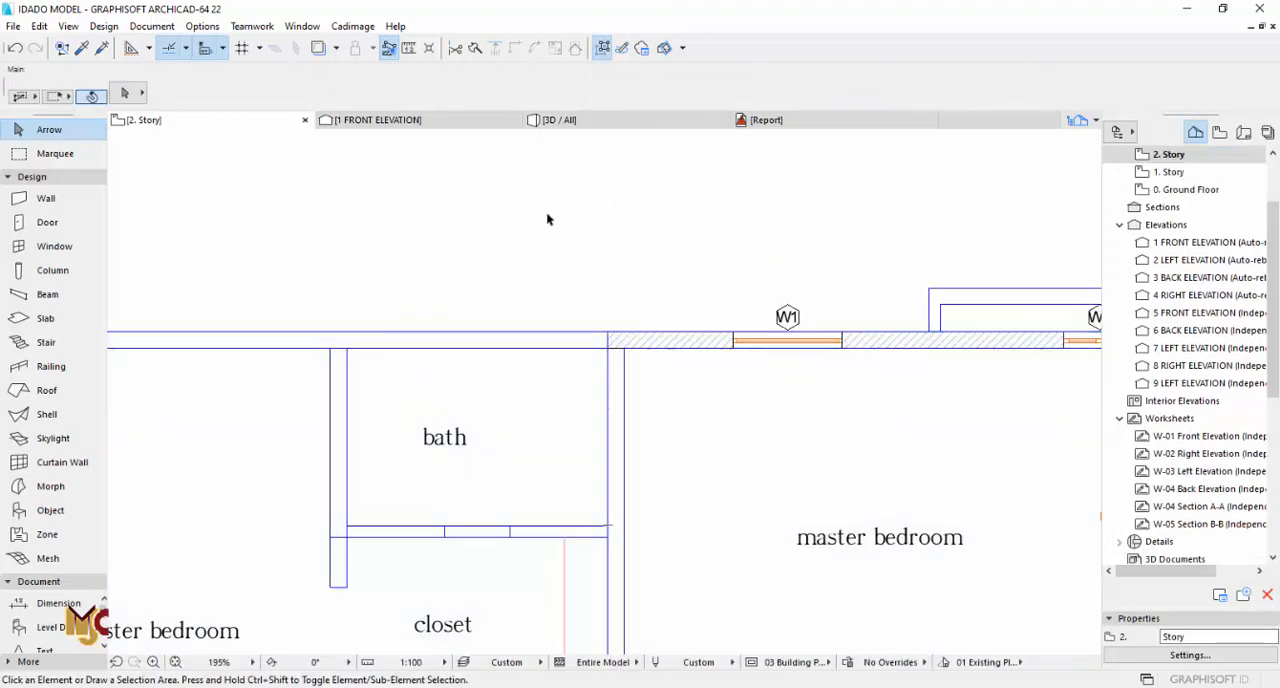
{"action": "scroll", "coordinate": [652, 342], "scroll_direction": "up", "scroll_amount": 3}
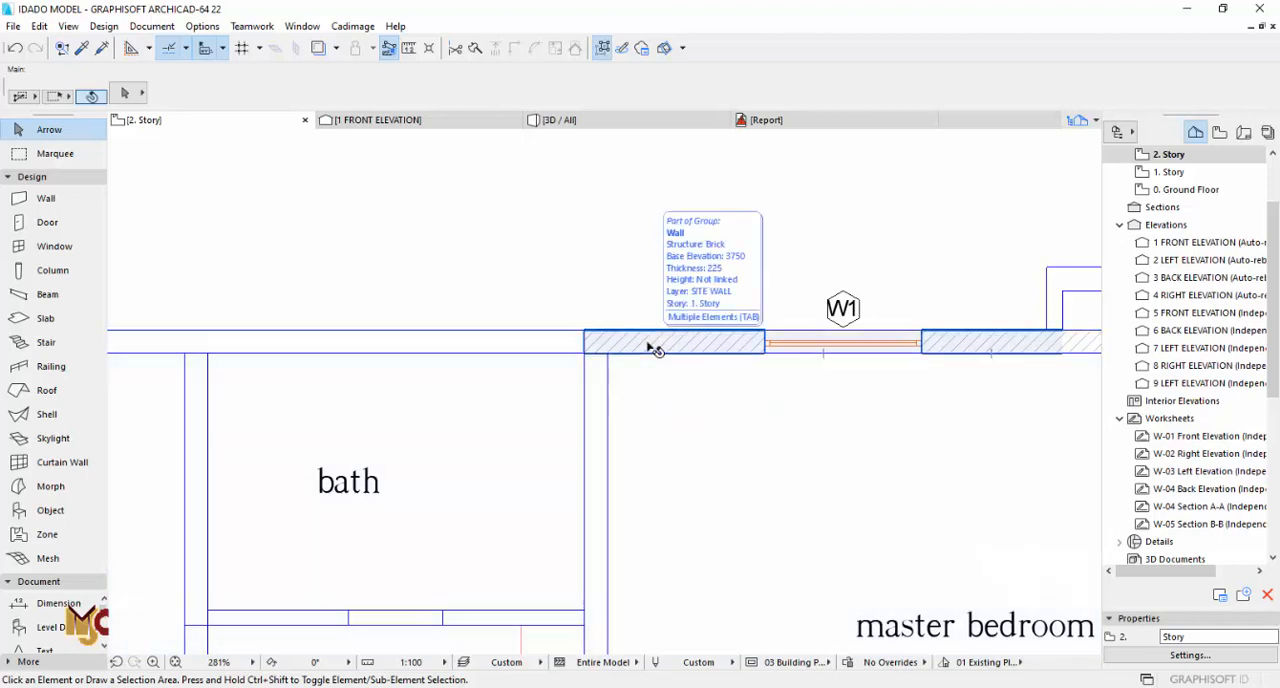
{"action": "left_click", "coordinate": [651, 347]}
{"action": "scroll", "coordinate": [655, 308], "scroll_direction": "down", "scroll_amount": 3}
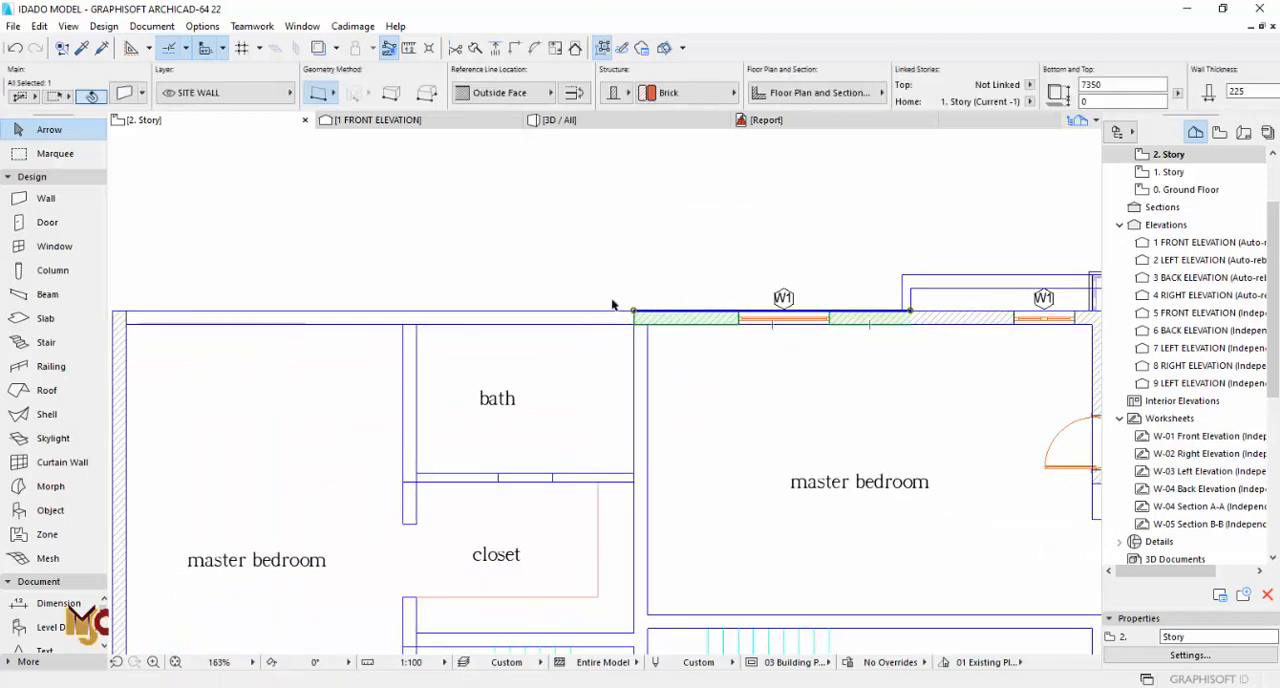
{"action": "key", "text": "Escape"}
{"action": "middle_click_drag", "start_coordinate": [580, 313], "coordinate": [732, 249]}
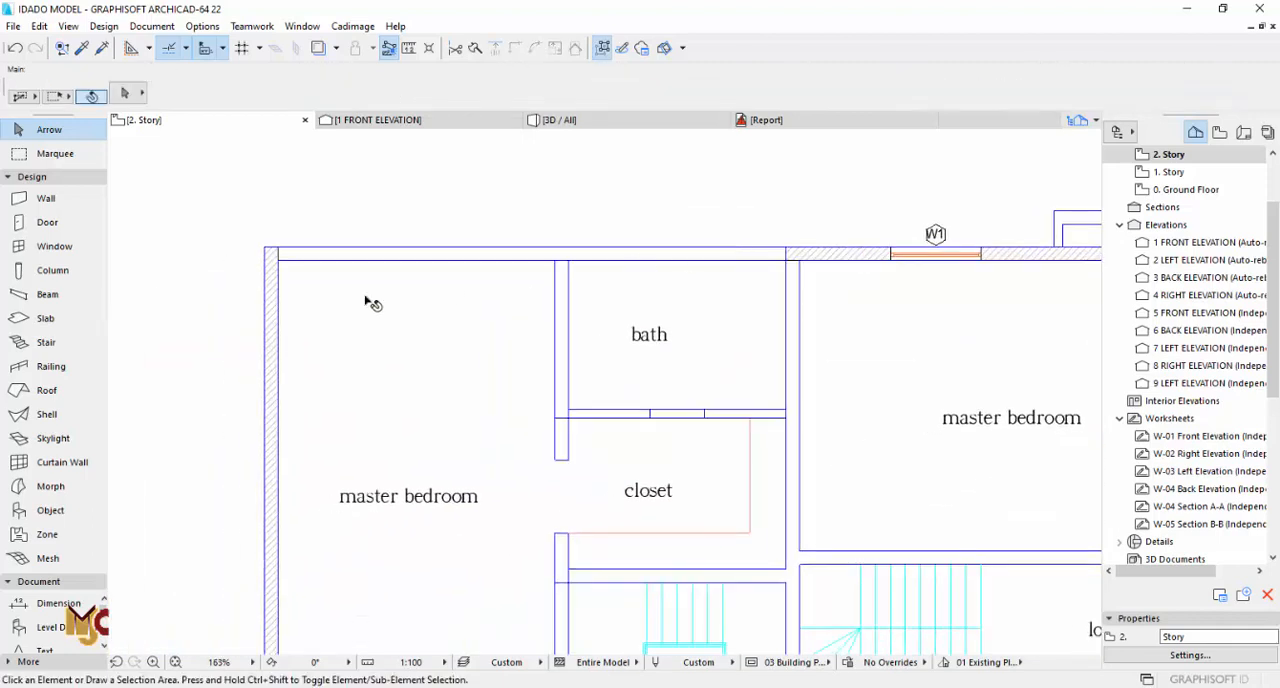
{"action": "left_click", "coordinate": [271, 256], "text": "alt"}
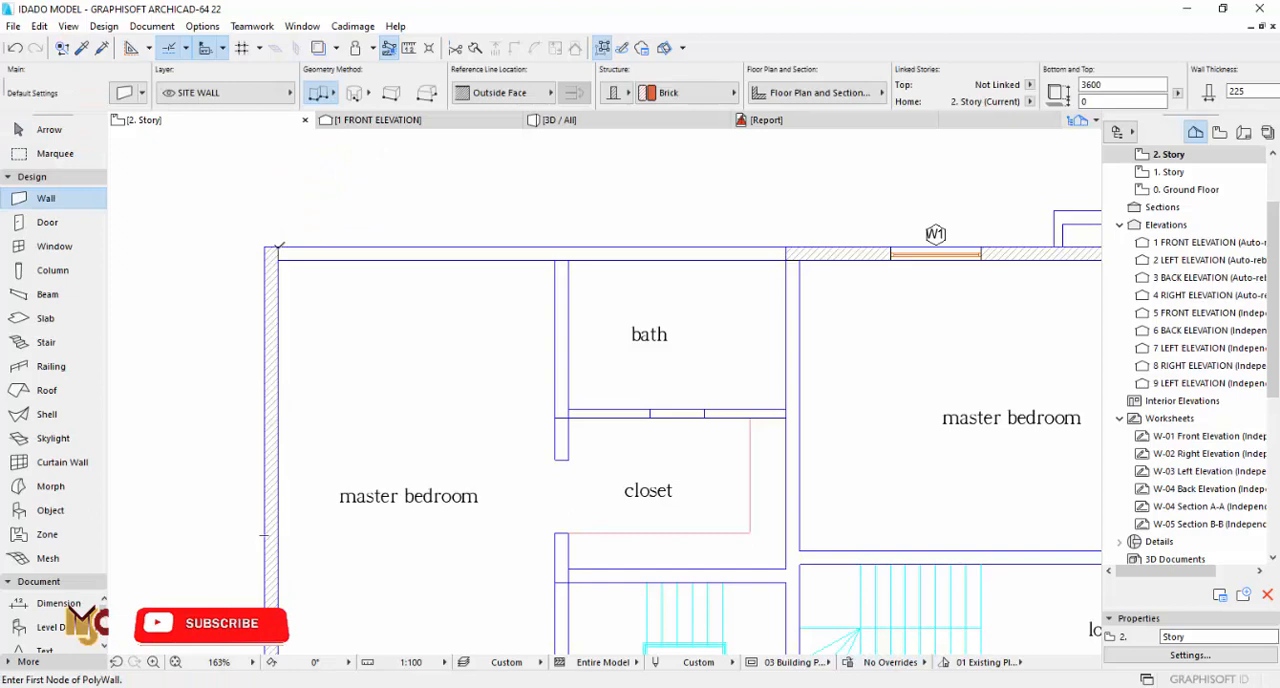
{"action": "right_click", "coordinate": [788, 240]}
{"action": "left_click", "coordinate": [829, 389]}
{"action": "key", "text": "Escape"}
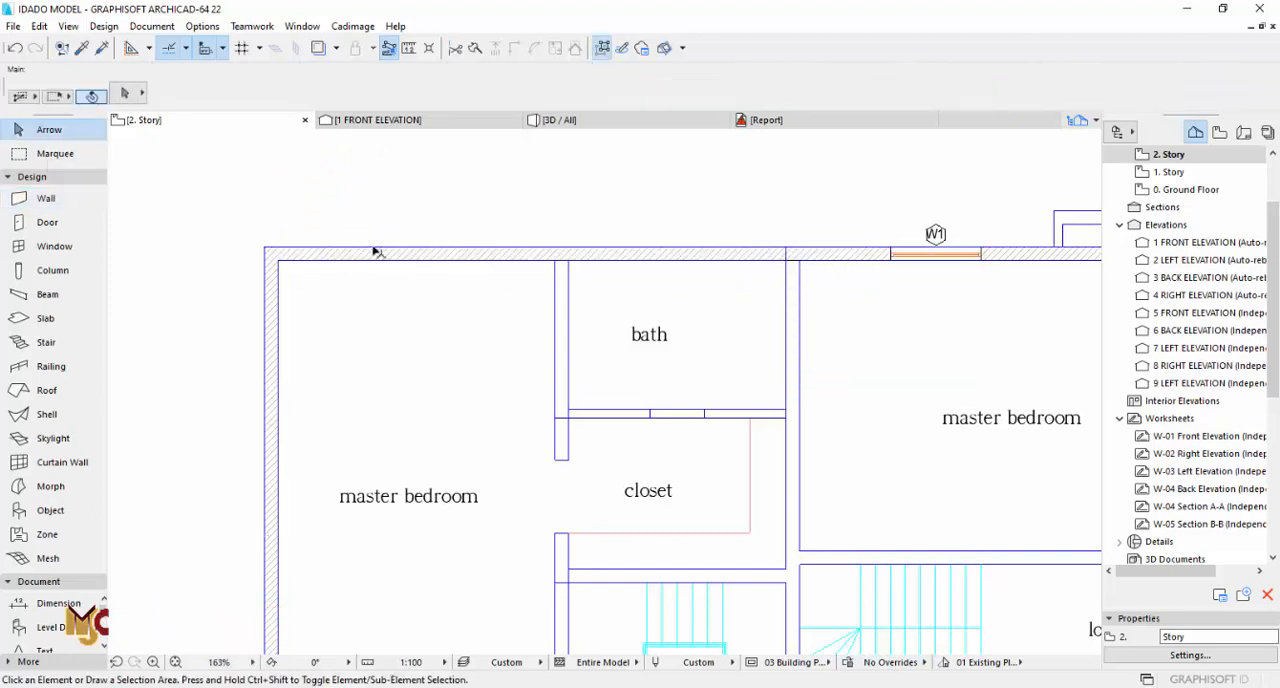
Step: Copy the terrace-side W1 window (1500 x 2350, sill 450) into the new outer wall of the same master bedroom
{"action": "scroll", "coordinate": [374, 251], "scroll_direction": "down", "scroll_amount": 4}
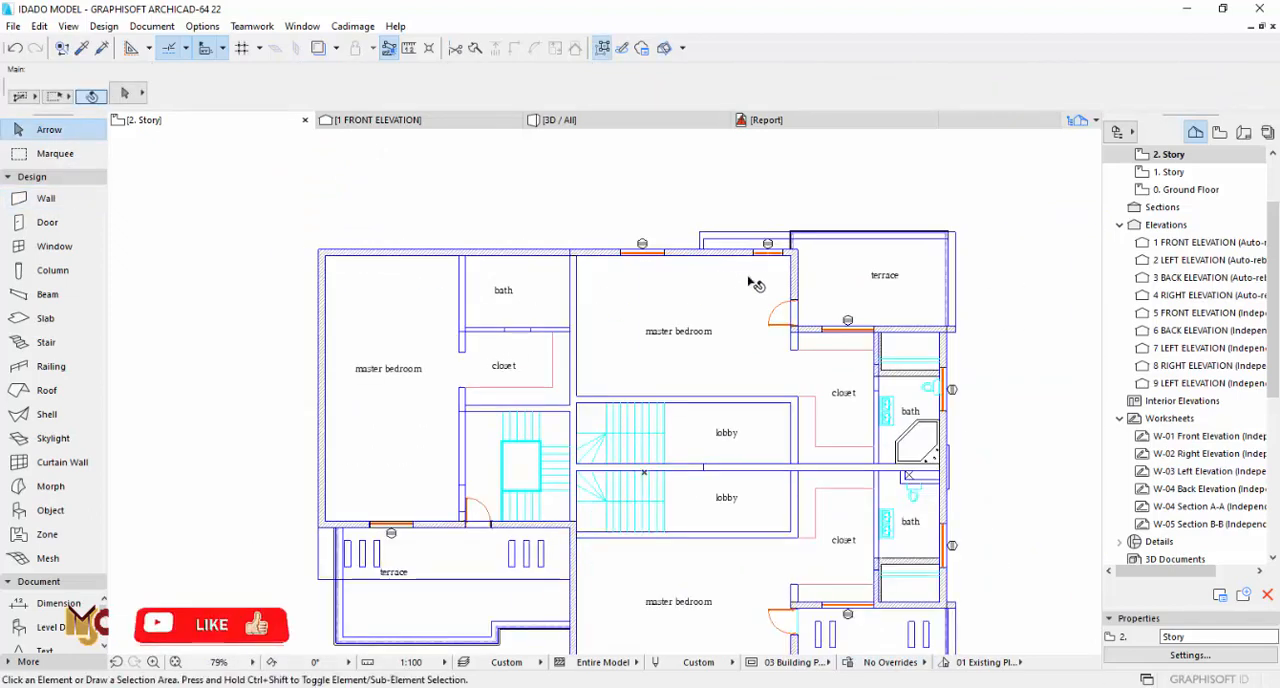
{"action": "scroll", "coordinate": [364, 536], "scroll_direction": "up", "scroll_amount": 11}
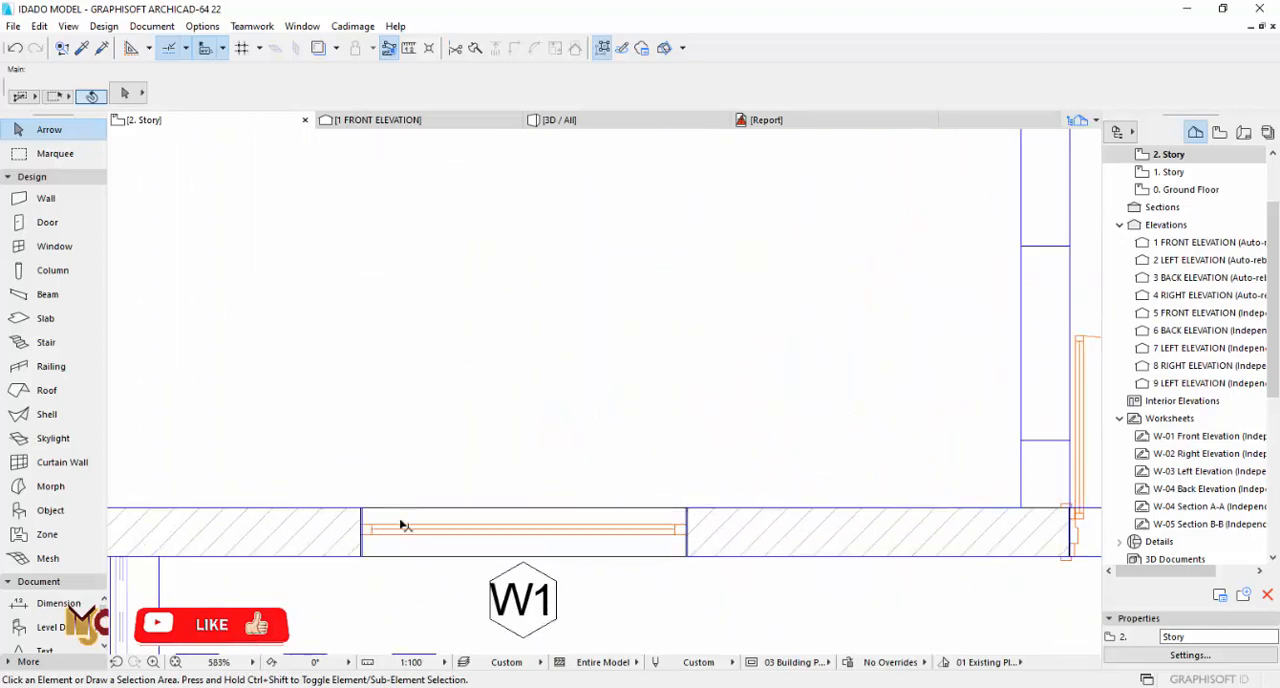
{"action": "left_click", "coordinate": [405, 521], "text": "alt"}
{"action": "scroll", "coordinate": [408, 518], "scroll_direction": "down", "scroll_amount": 9}
{"action": "middle_click_drag", "start_coordinate": [455, 373], "coordinate": [472, 522]}
{"action": "scroll", "coordinate": [446, 285], "scroll_direction": "up", "scroll_amount": 3}
{"action": "left_click", "coordinate": [446, 285]}
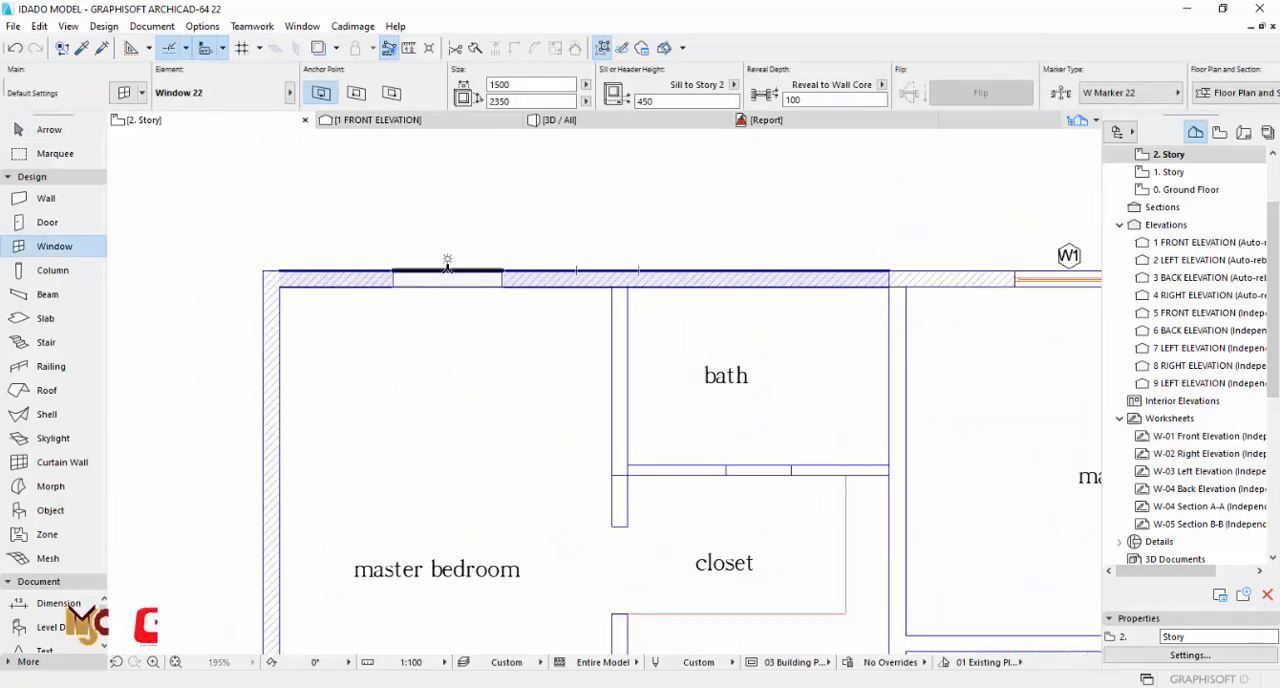
{"action": "left_click", "coordinate": [448, 262]}
{"action": "scroll", "coordinate": [545, 267], "scroll_direction": "down", "scroll_amount": 4}
{"action": "middle_click_drag", "start_coordinate": [755, 422], "coordinate": [437, 351]}
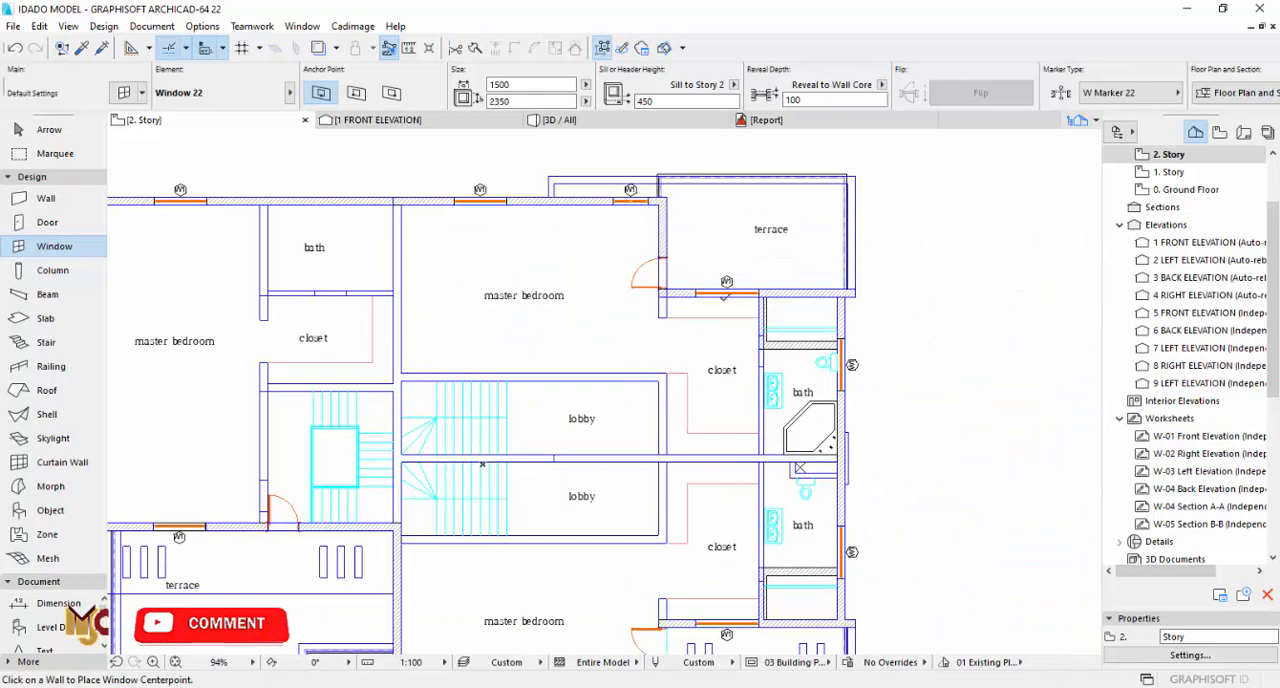
{"action": "middle_click_drag", "start_coordinate": [722, 404], "coordinate": [710, 282]}
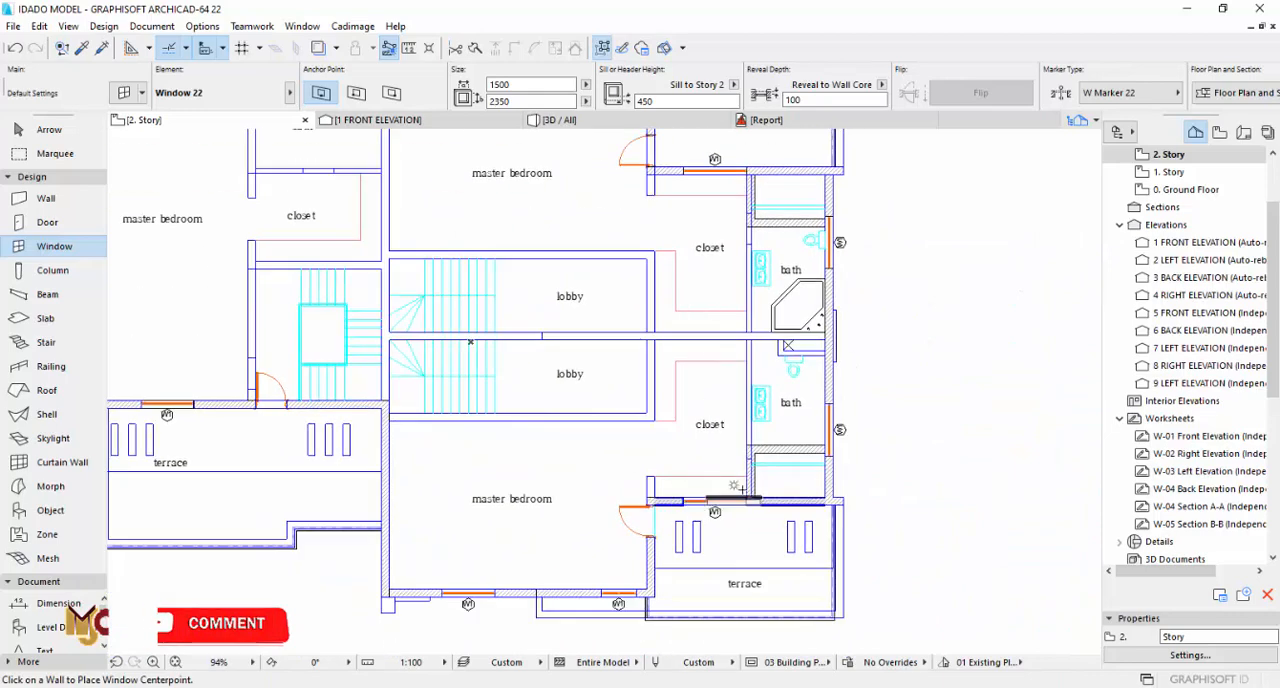
{"action": "middle_click_drag", "start_coordinate": [742, 489], "coordinate": [719, 595]}
{"action": "key", "text": "Escape"}
Step: On the 1. Story plan, copy the small terrace's 450 x 1300 side window into the outer wall of the shower room beside bedroom 4
{"action": "middle_click_drag", "start_coordinate": [808, 363], "coordinate": [786, 231]}
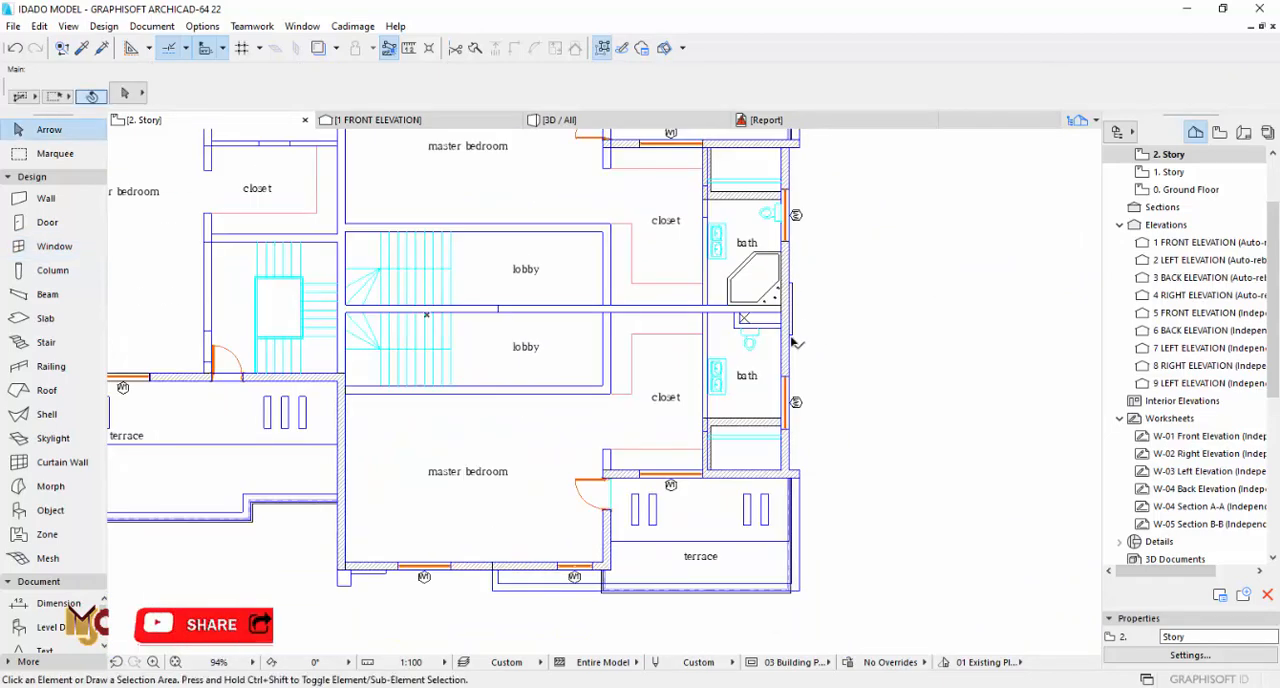
{"action": "scroll", "coordinate": [793, 343], "scroll_direction": "down", "scroll_amount": 3}
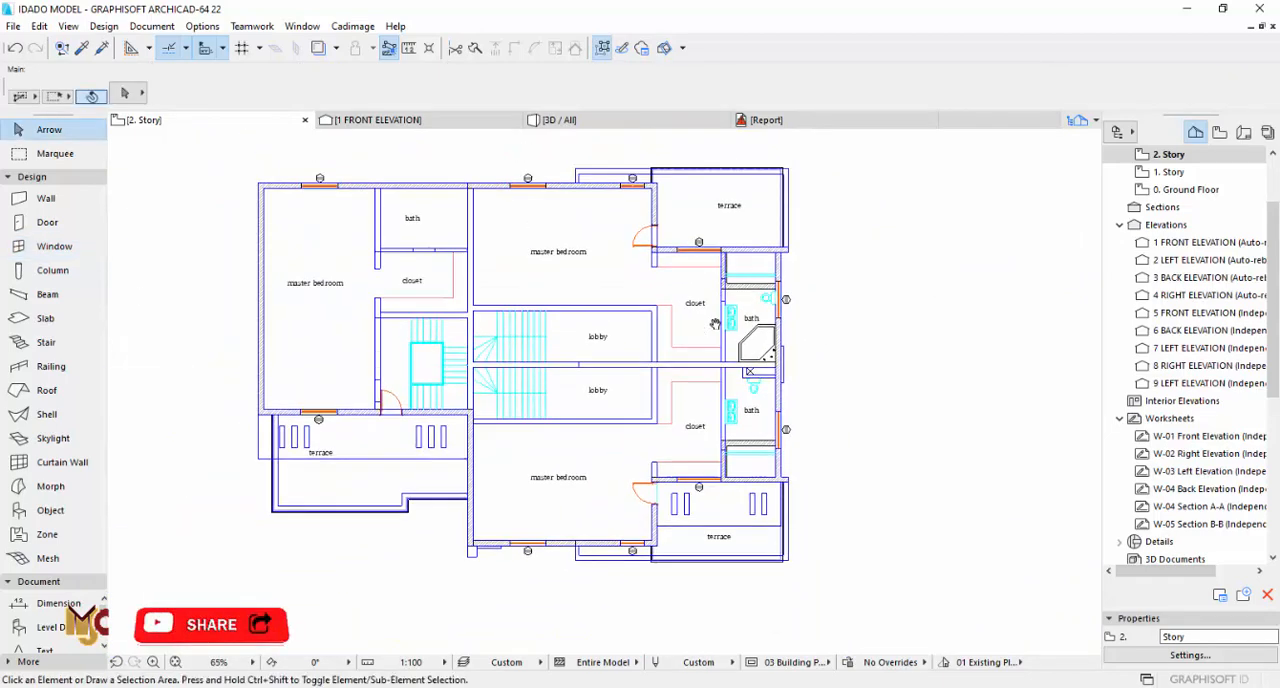
{"action": "left_click", "coordinate": [1174, 174]}
{"action": "scroll", "coordinate": [602, 607], "scroll_direction": "up", "scroll_amount": 4}
{"action": "middle_click_drag", "start_coordinate": [610, 614], "coordinate": [560, 335]}
{"action": "scroll", "coordinate": [489, 336], "scroll_direction": "up", "scroll_amount": 9}
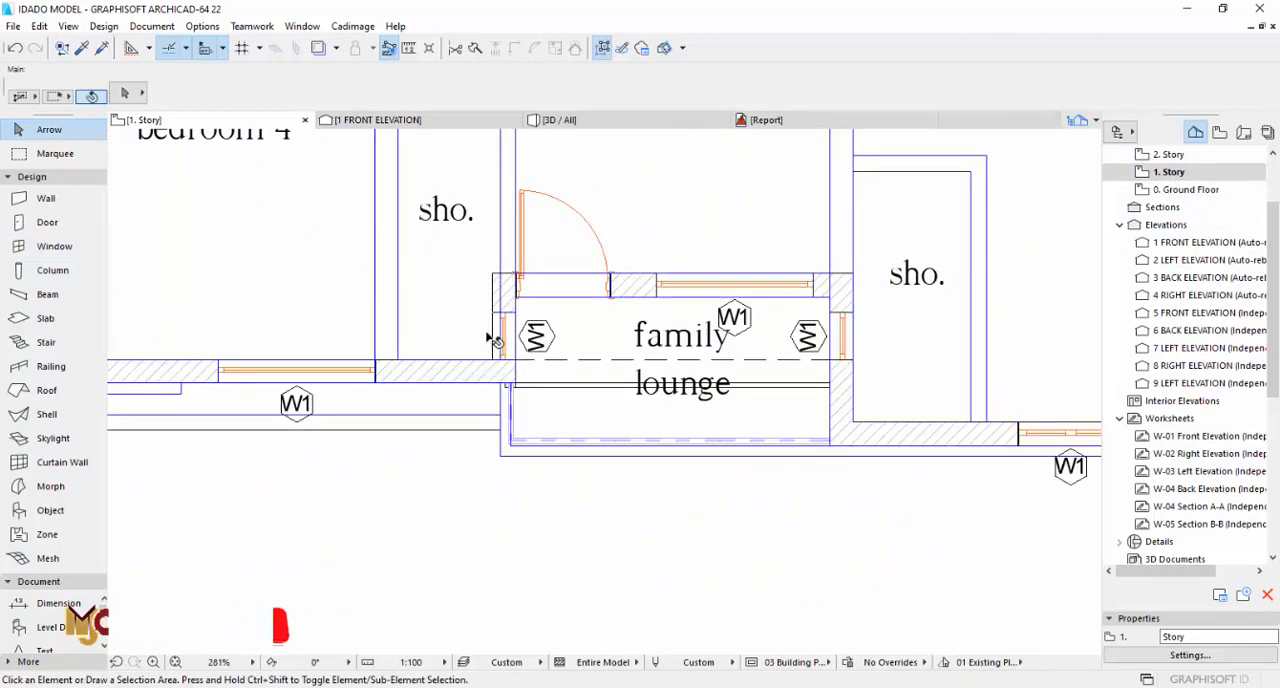
{"action": "left_click", "coordinate": [529, 334], "text": "alt"}
{"action": "scroll", "coordinate": [719, 475], "scroll_direction": "down", "scroll_amount": 10}
{"action": "scroll", "coordinate": [485, 358], "scroll_direction": "up", "scroll_amount": 7}
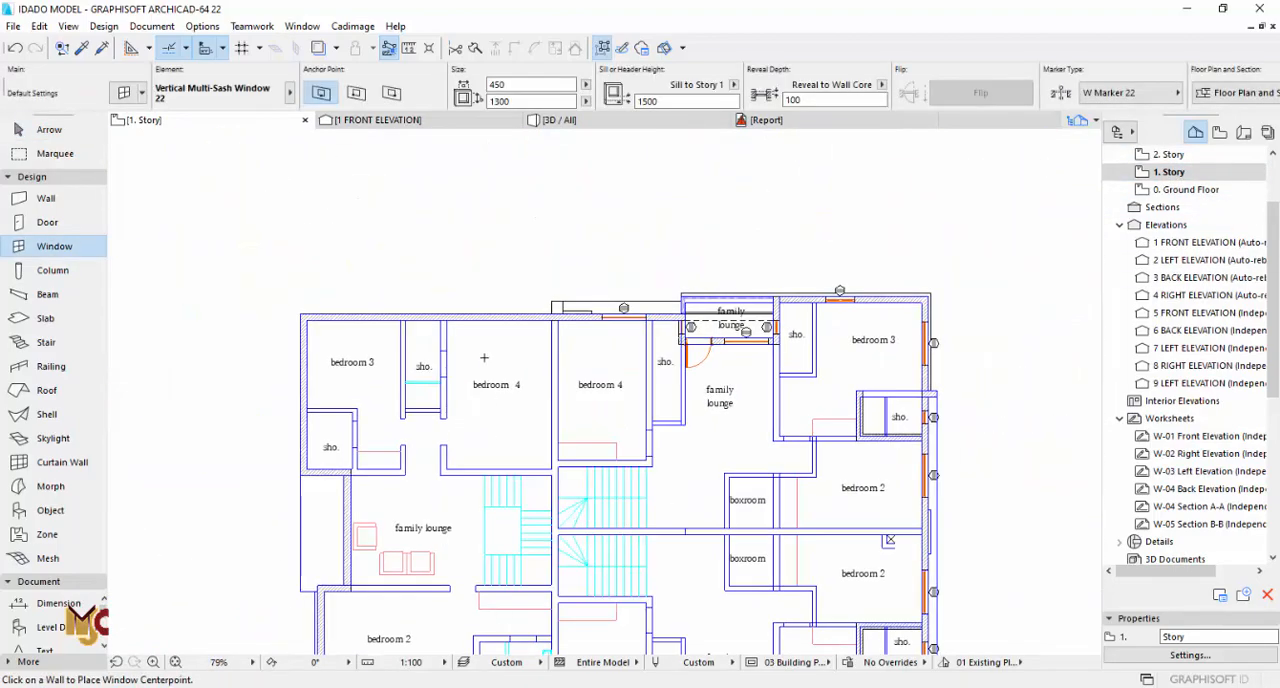
{"action": "left_click", "coordinate": [367, 268]}
{"action": "left_click", "coordinate": [367, 257]}
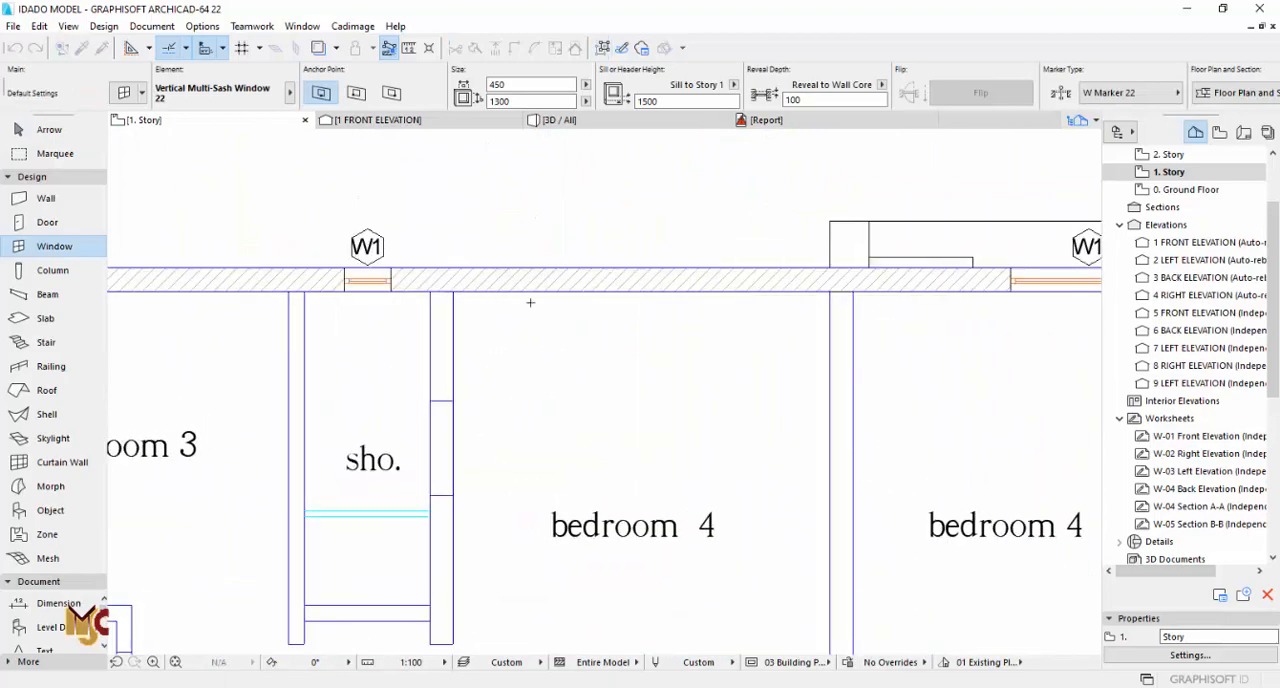
{"action": "scroll", "coordinate": [530, 300], "scroll_direction": "down", "scroll_amount": 5}
{"action": "key", "text": "Escape"}
Step: On the 1. Story plan, copy bedroom 2's 1000 x 2350 window (sill 450) into the outer walls of the mirrored bedrooms 3 and 4
{"action": "middle_click_drag", "start_coordinate": [517, 480], "coordinate": [511, 257]}
{"action": "scroll", "coordinate": [398, 512], "scroll_direction": "up", "scroll_amount": 9}
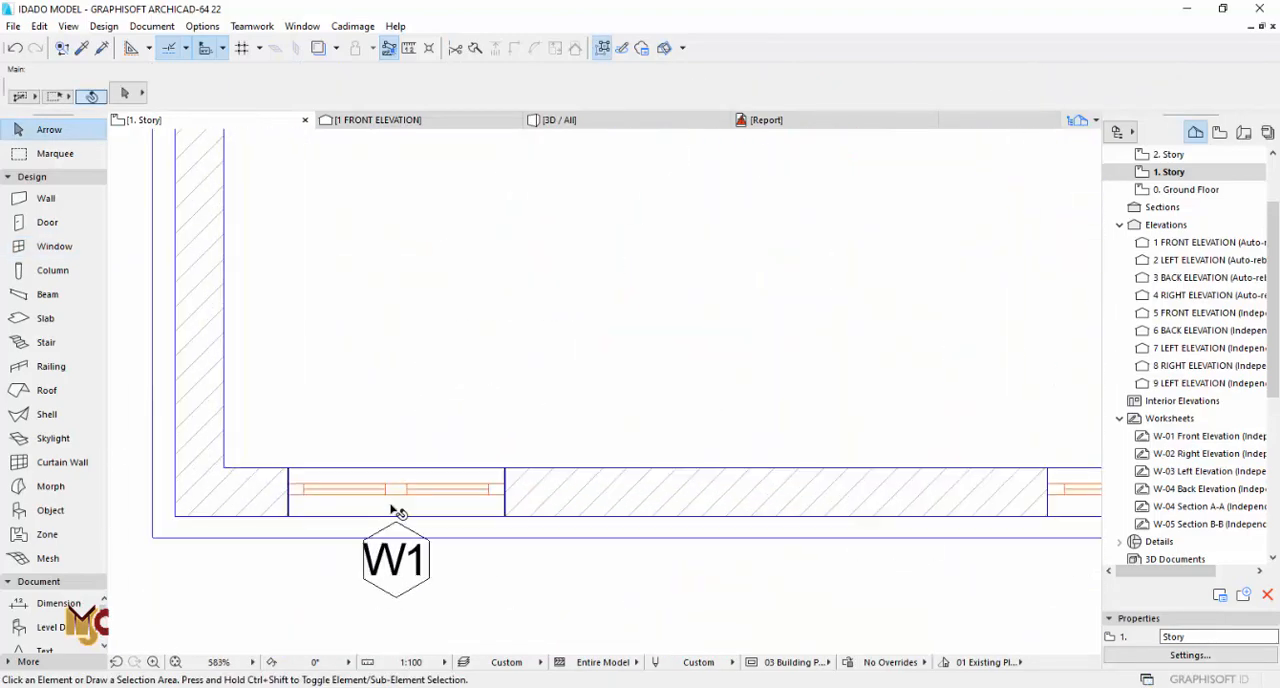
{"action": "left_click", "coordinate": [527, 513], "text": "alt"}
{"action": "scroll", "coordinate": [527, 512], "scroll_direction": "down", "scroll_amount": 7}
{"action": "middle_click_drag", "start_coordinate": [527, 300], "coordinate": [534, 560]}
{"action": "middle_click_drag", "start_coordinate": [540, 260], "coordinate": [520, 540]}
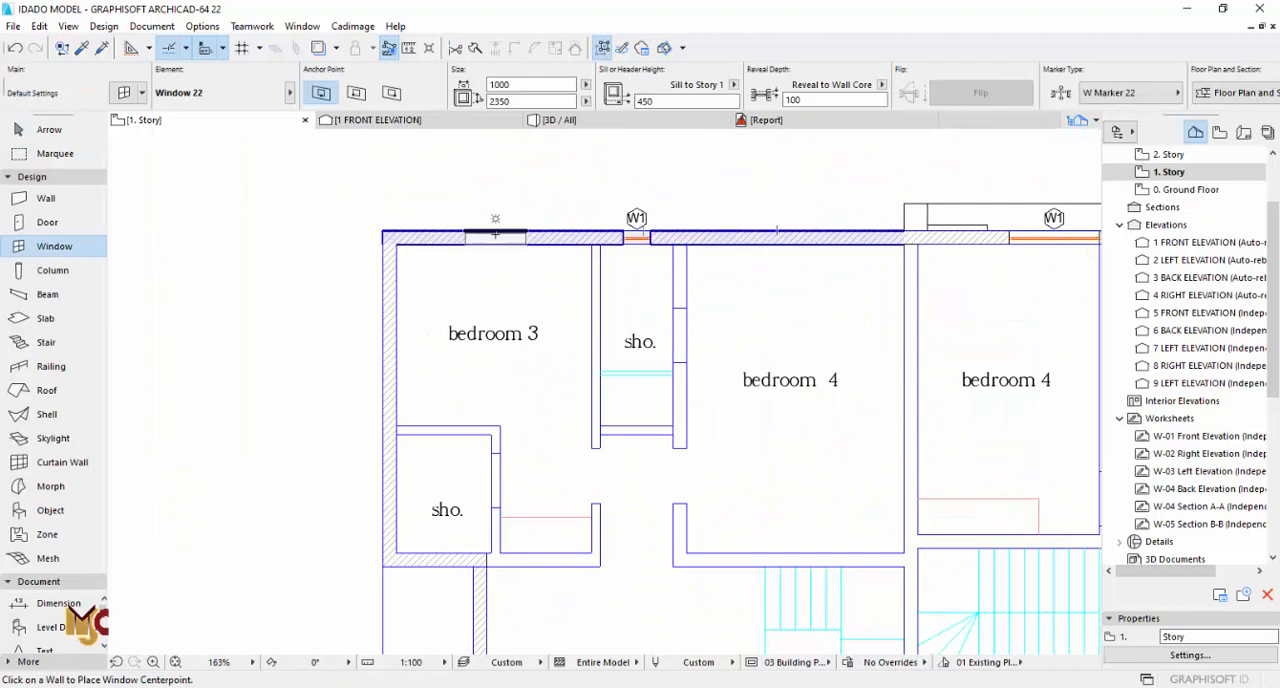
{"action": "left_click", "coordinate": [494, 188]}
{"action": "left_click", "coordinate": [795, 225]}
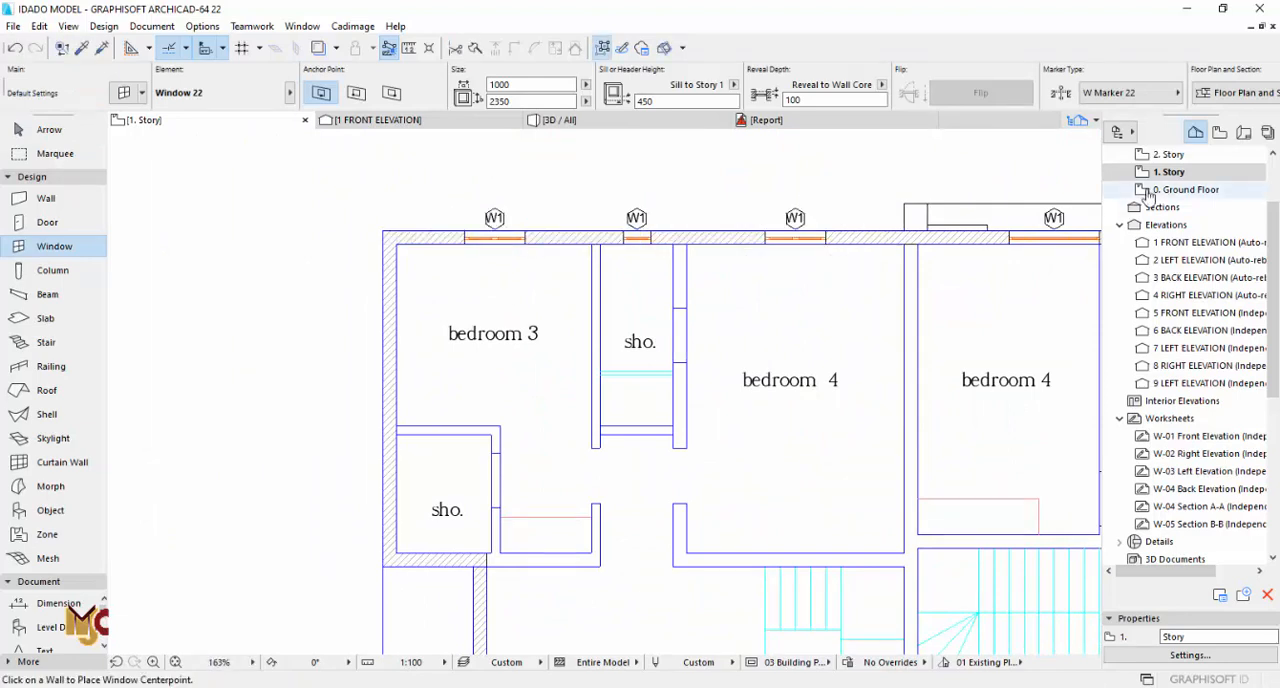
Step: Copy the 450 x 1300 shower window (sill 1500) from 1. Story into the bath's outer wall on 2. Story
{"action": "scroll", "coordinate": [1176, 175], "scroll_direction": "up", "scroll_amount": 1}
{"action": "double_click", "coordinate": [1172, 208]}
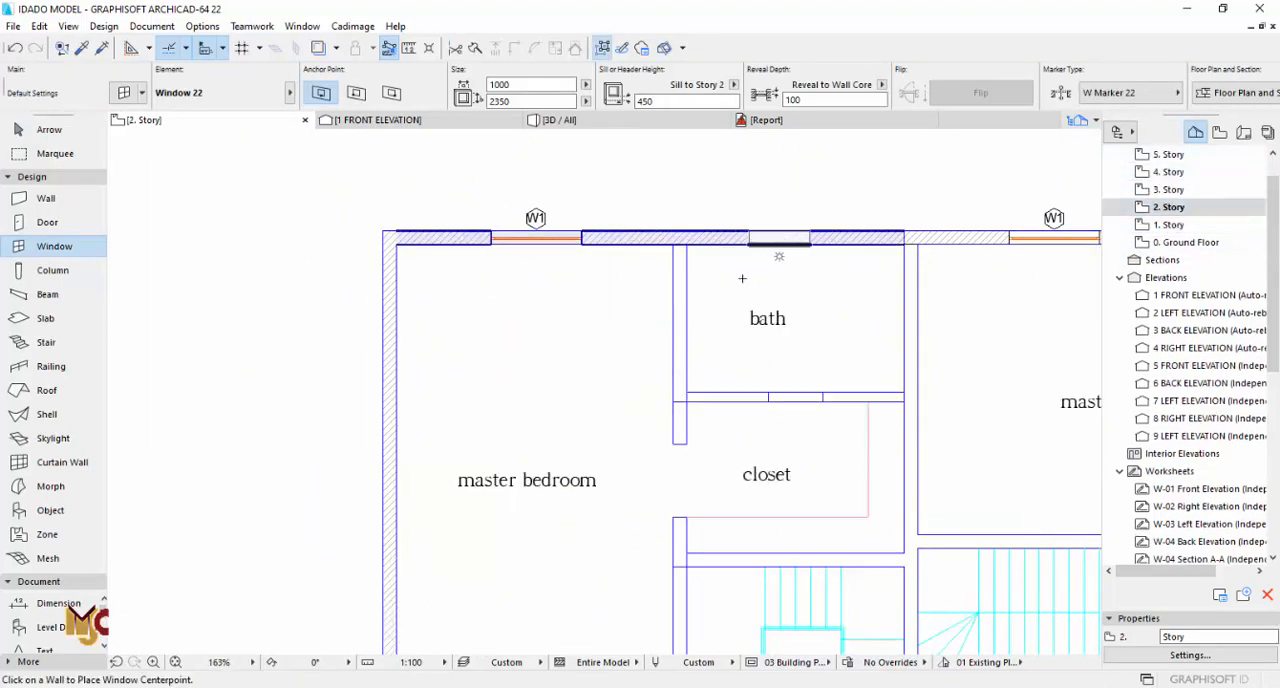
{"action": "double_click", "coordinate": [1168, 224]}
{"action": "scroll", "coordinate": [640, 208], "scroll_direction": "up", "scroll_amount": 5}
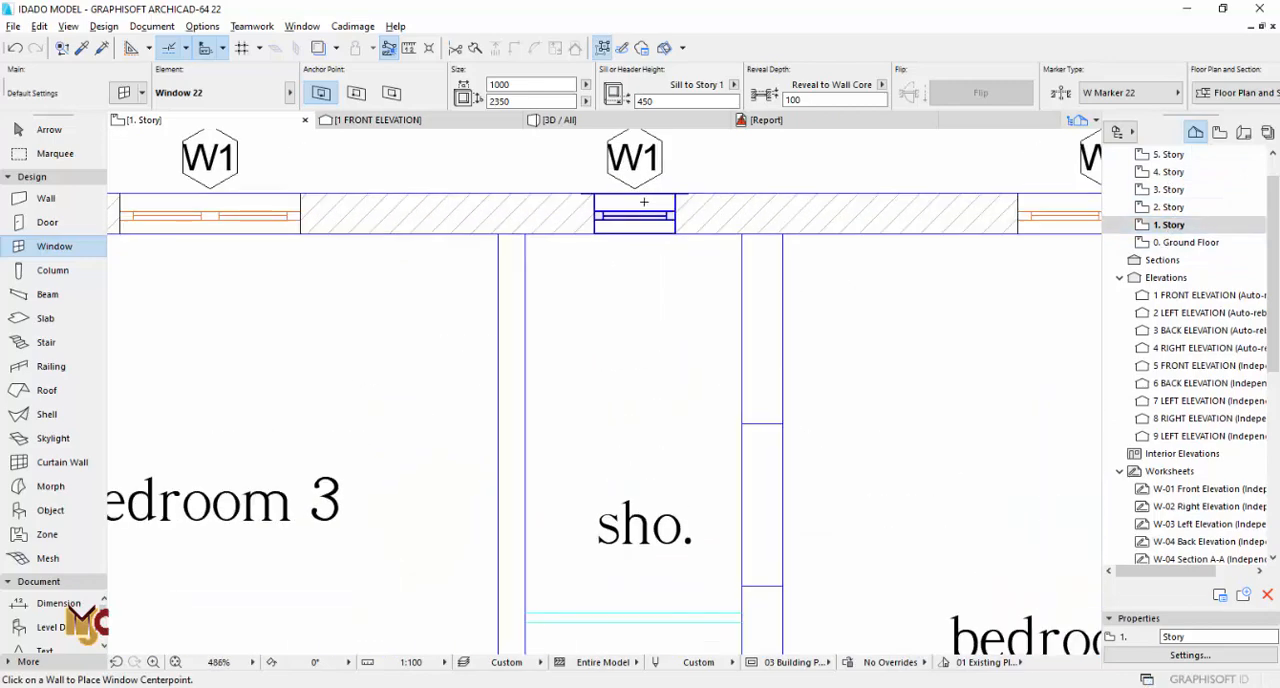
{"action": "double_click", "coordinate": [1170, 207]}
{"action": "scroll", "coordinate": [781, 300], "scroll_direction": "down", "scroll_amount": 3}
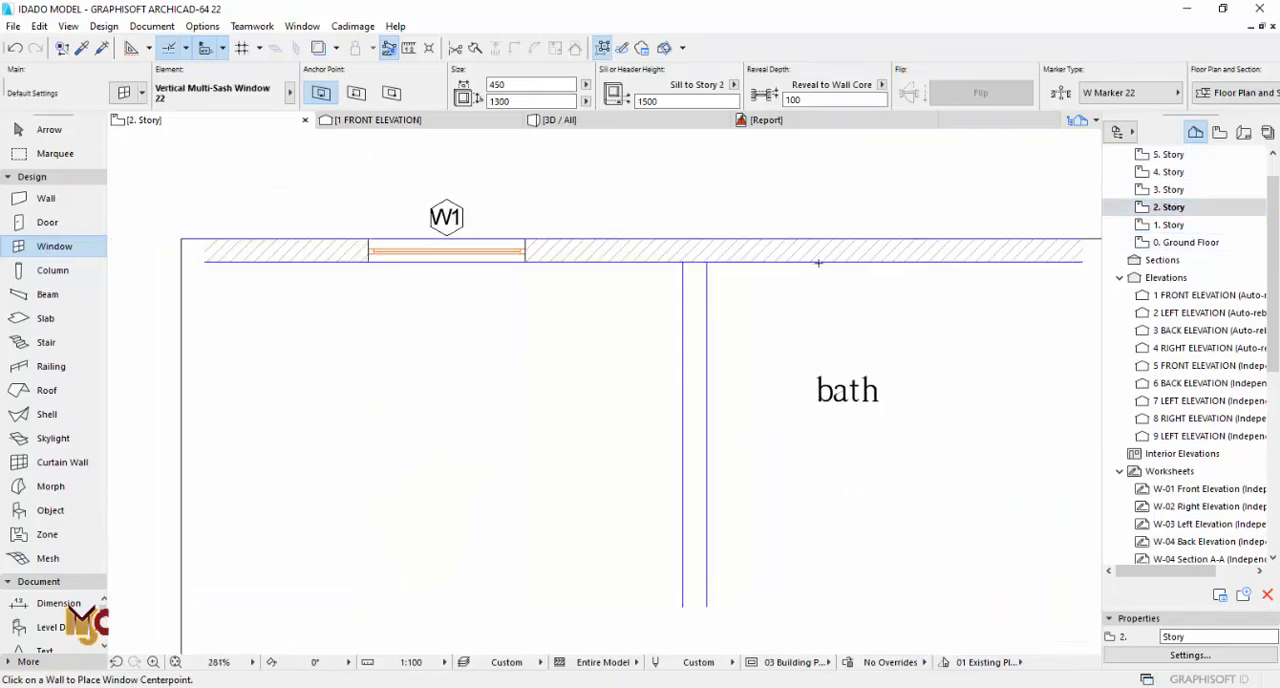
{"action": "scroll", "coordinate": [700, 310], "scroll_direction": "down", "scroll_amount": 3}
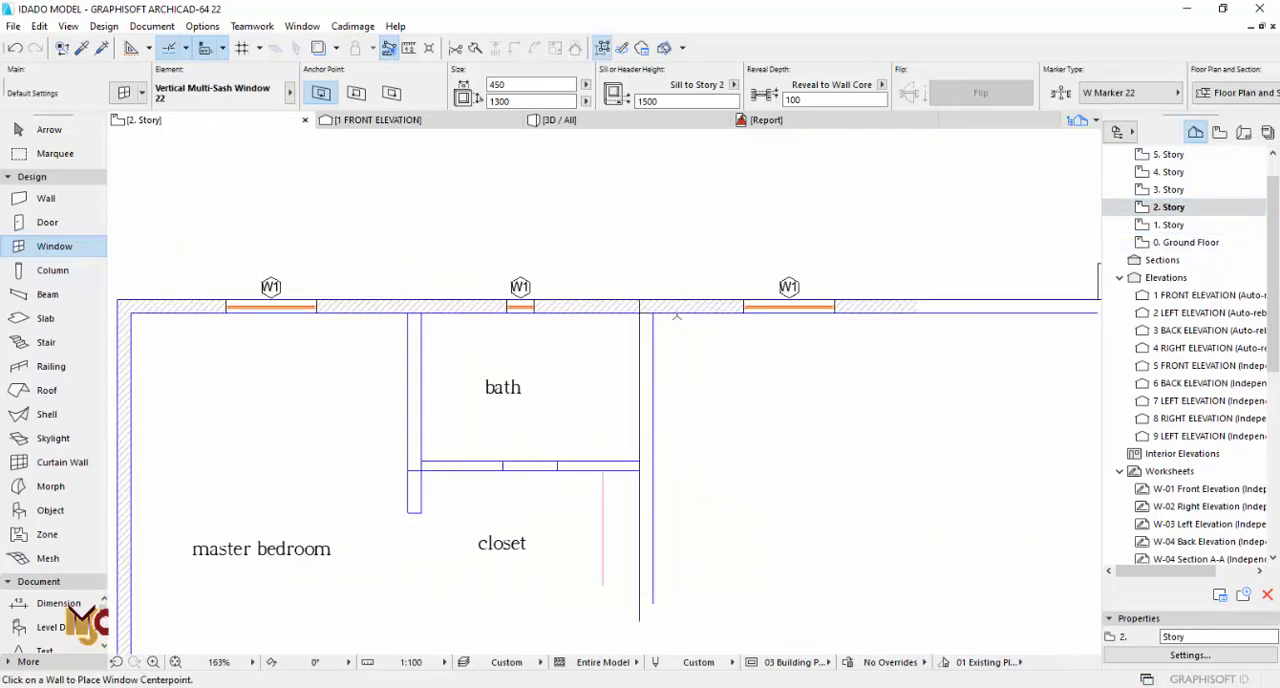
Step: In 3D, transfer the 1500 x 2350 settings of the upper master bedroom window to the bedroom 3 window below it
{"action": "key", "text": "F3"}
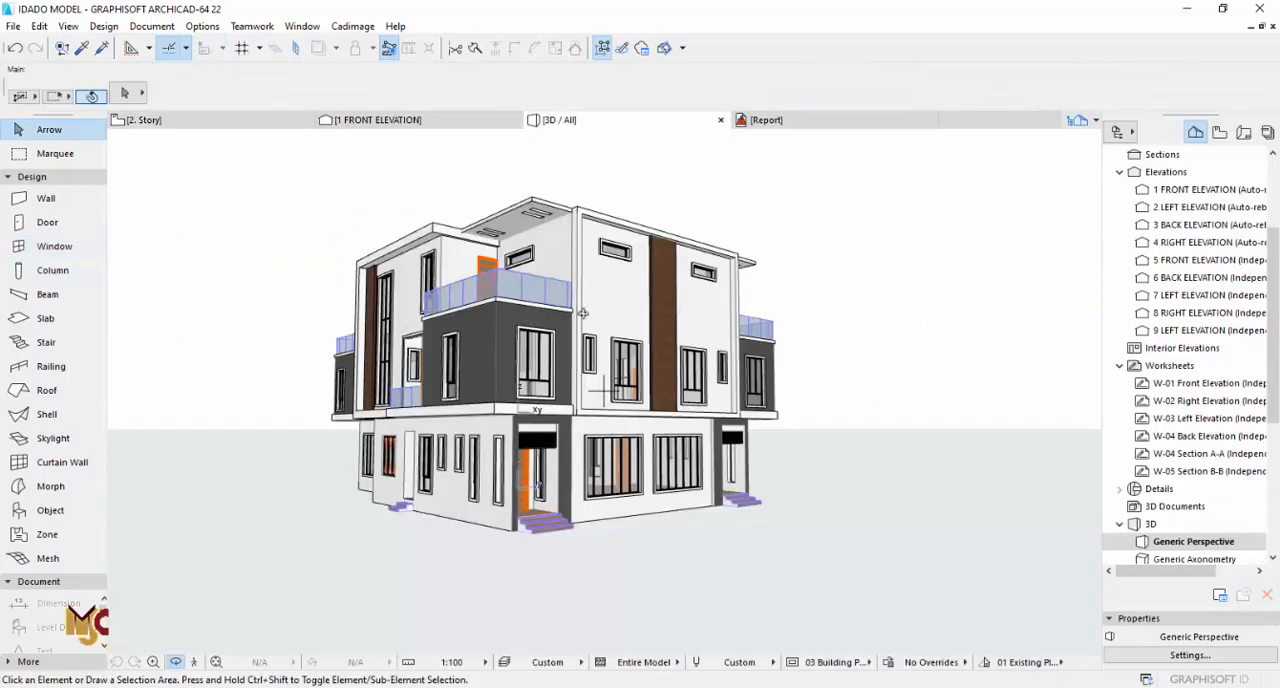
{"action": "left_click_drag", "start_coordinate": [530, 318], "coordinate": [573, 337]}
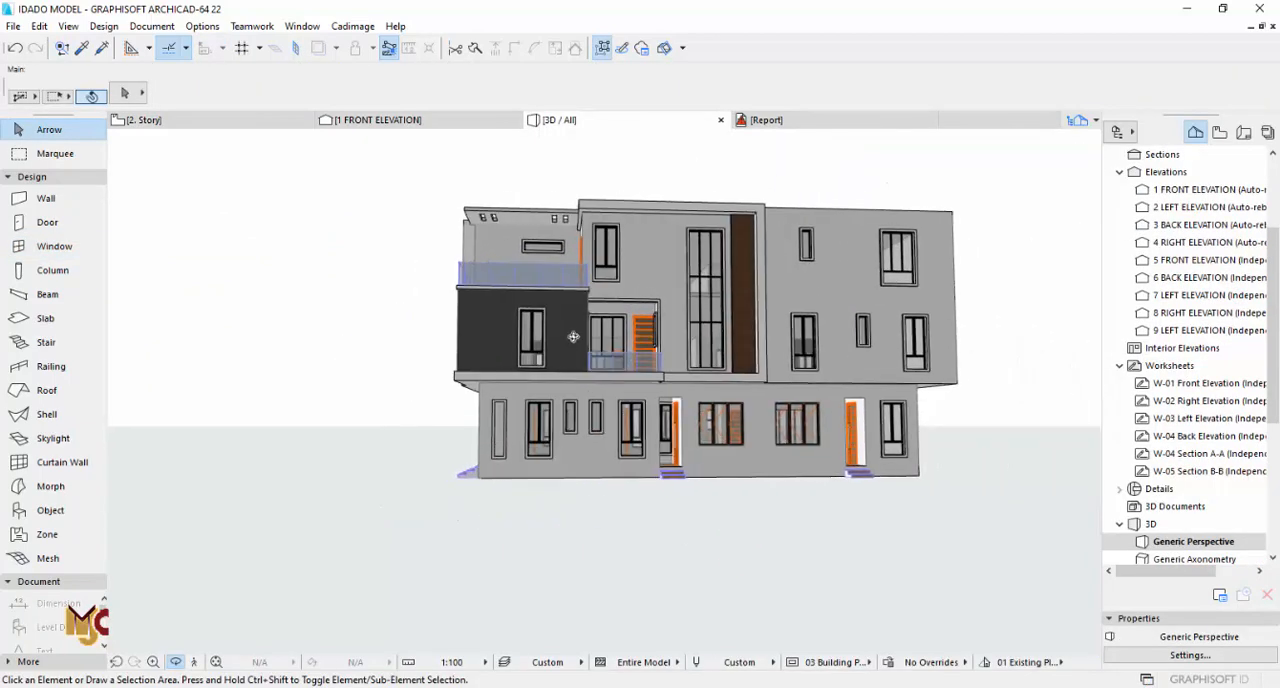
{"action": "key", "text": "Escape"}
{"action": "scroll", "coordinate": [910, 301], "scroll_direction": "up", "scroll_amount": 1}
{"action": "left_click", "coordinate": [893, 260], "text": "alt"}
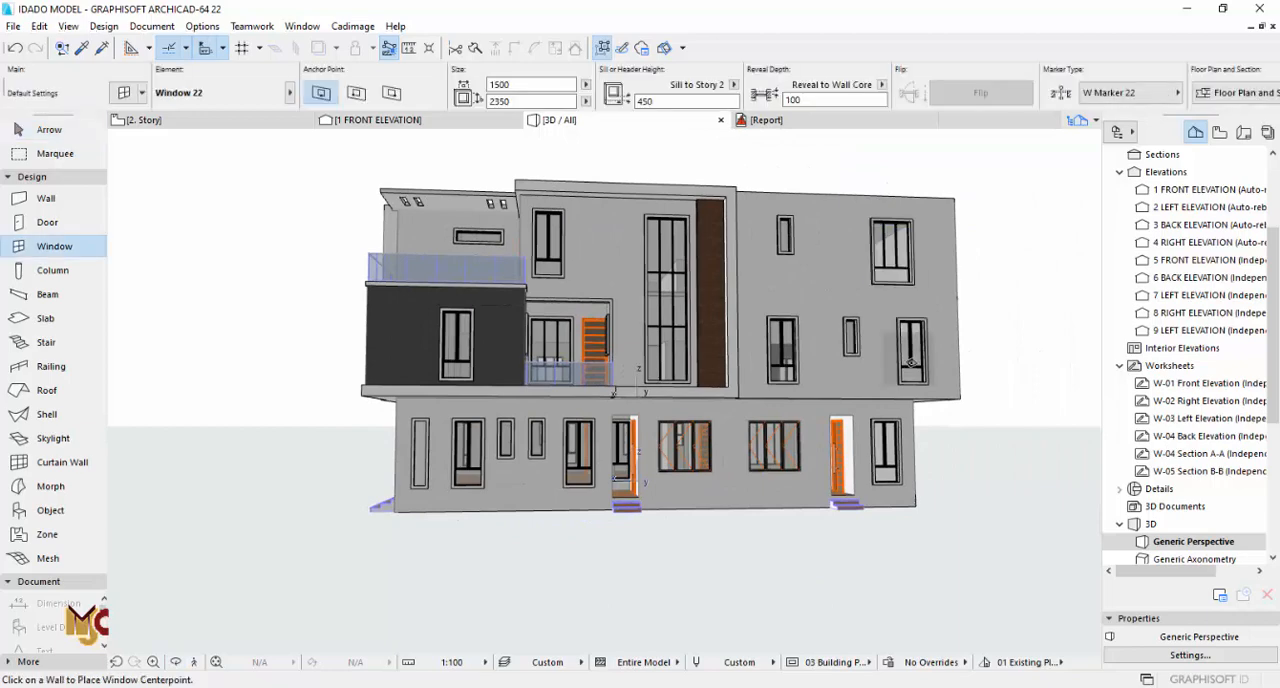
{"action": "key", "text": "Escape"}
{"action": "scroll", "coordinate": [890, 340], "scroll_direction": "up", "scroll_amount": 3}
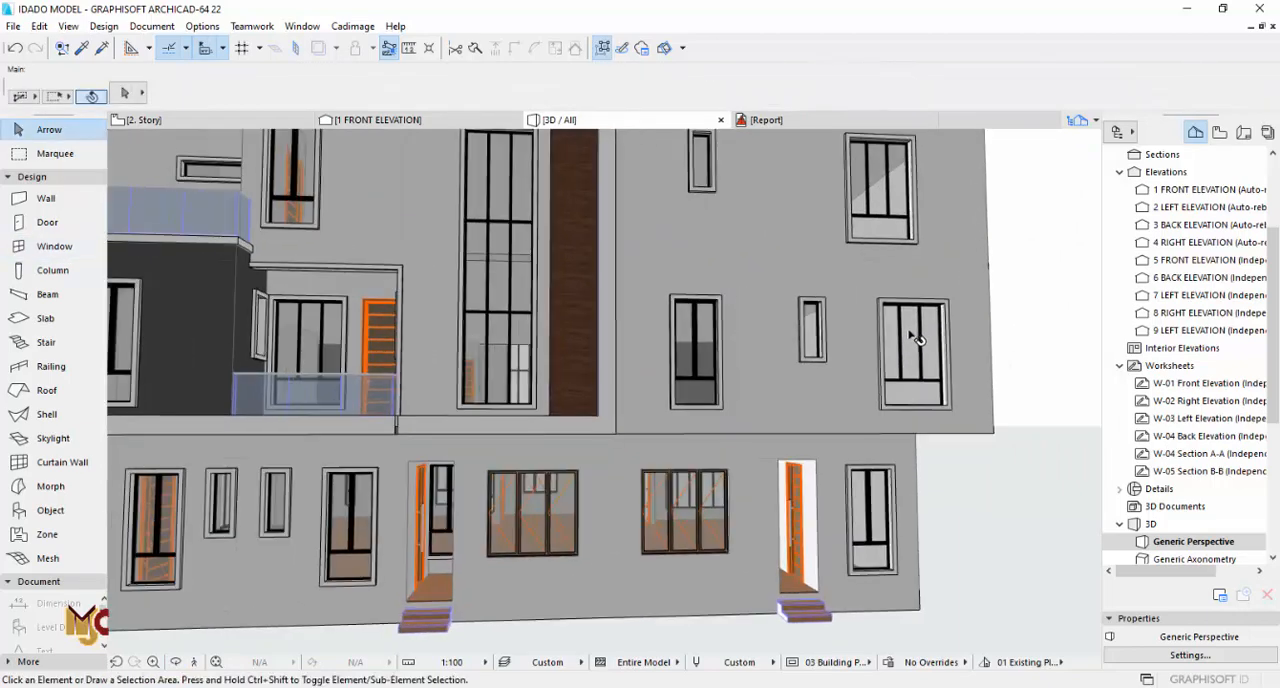
Step: Move the widened bedroom 3 window sideways in 3D to align it beneath the upper master bedroom window
{"action": "left_click", "coordinate": [882, 312]}
{"action": "left_click", "coordinate": [881, 308]}
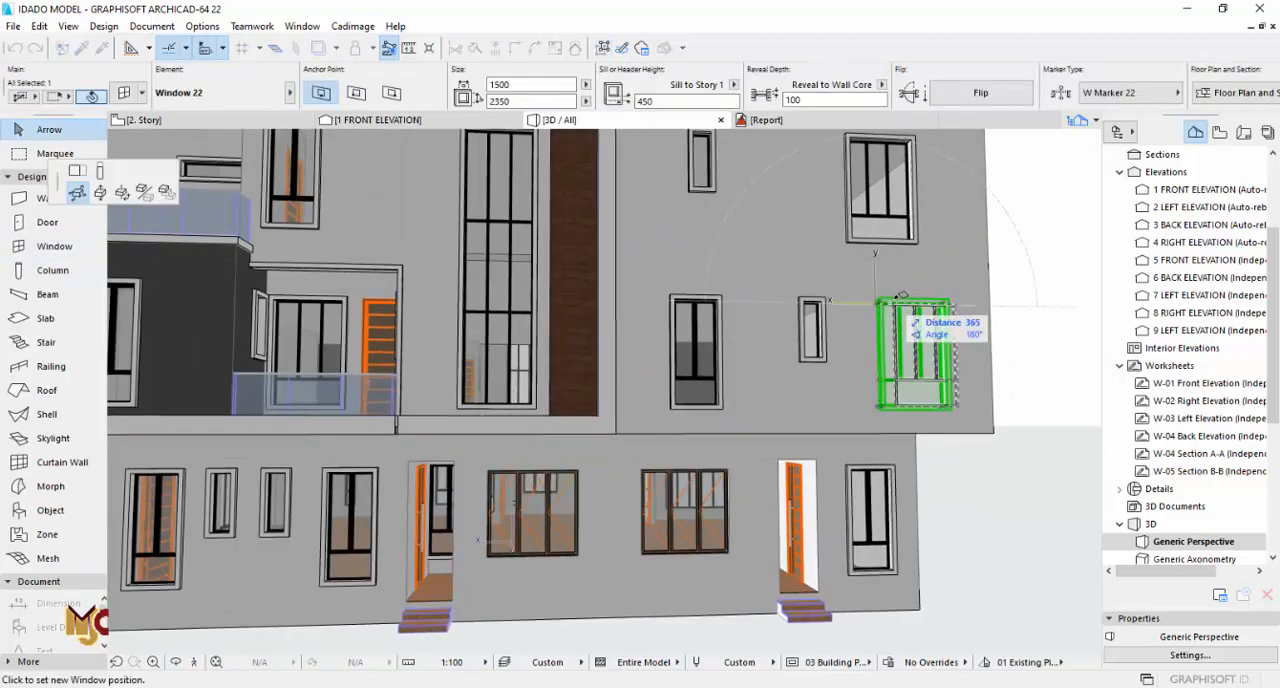
{"action": "left_click", "coordinate": [858, 243]}
{"action": "key", "text": "Escape"}
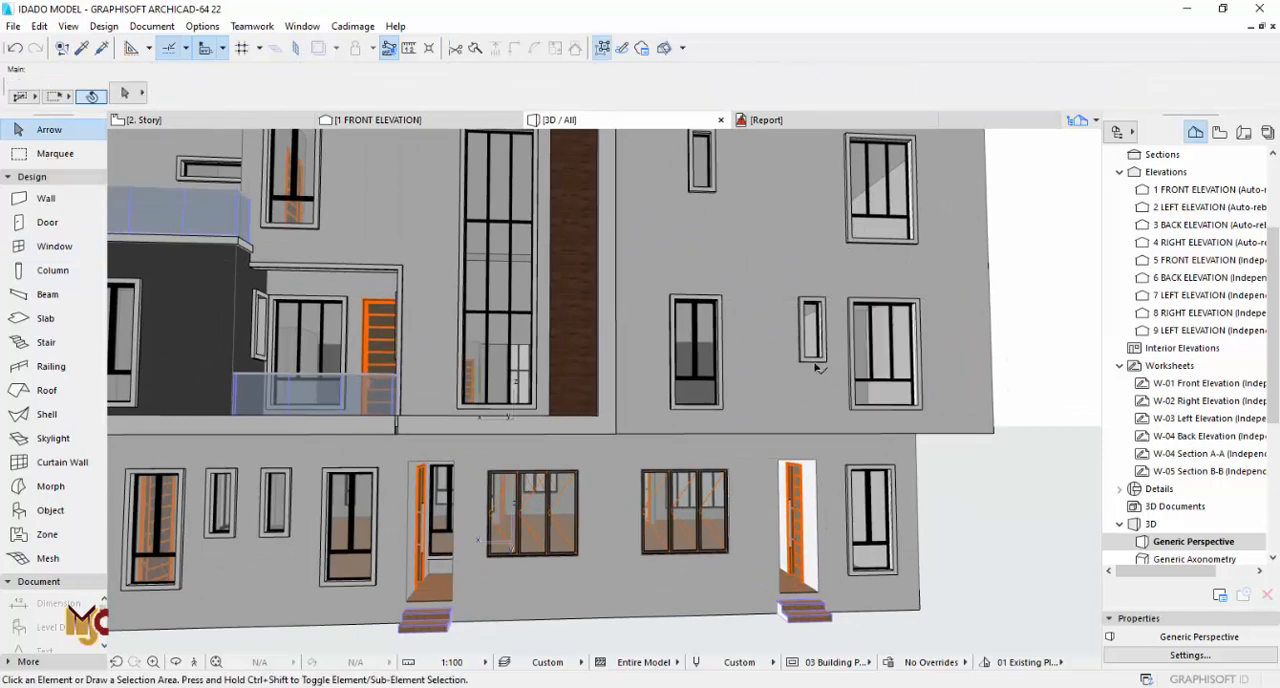
Step: On the 1. Story plan, transfer bedroom 3's 1500 x 2350 window settings to the window of the adjacent bedroom 4
{"action": "key", "text": "F2"}
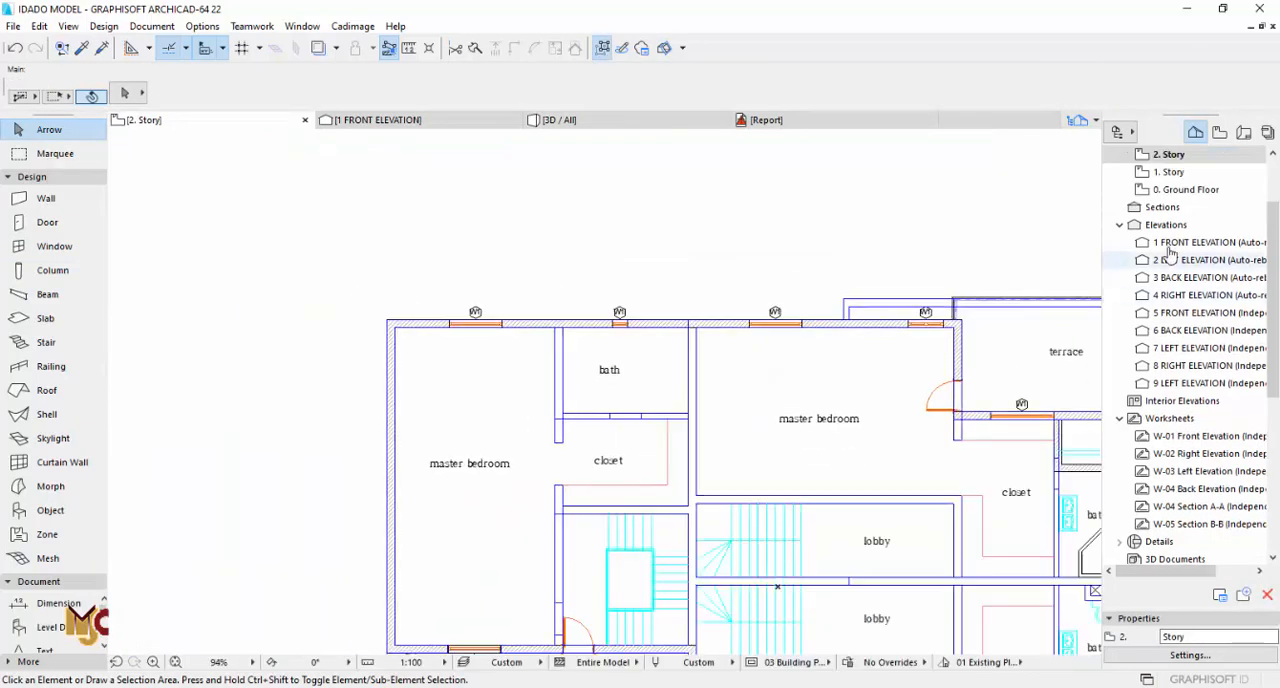
{"action": "double_click", "coordinate": [1170, 172]}
{"action": "scroll", "coordinate": [609, 352], "scroll_direction": "up", "scroll_amount": 3}
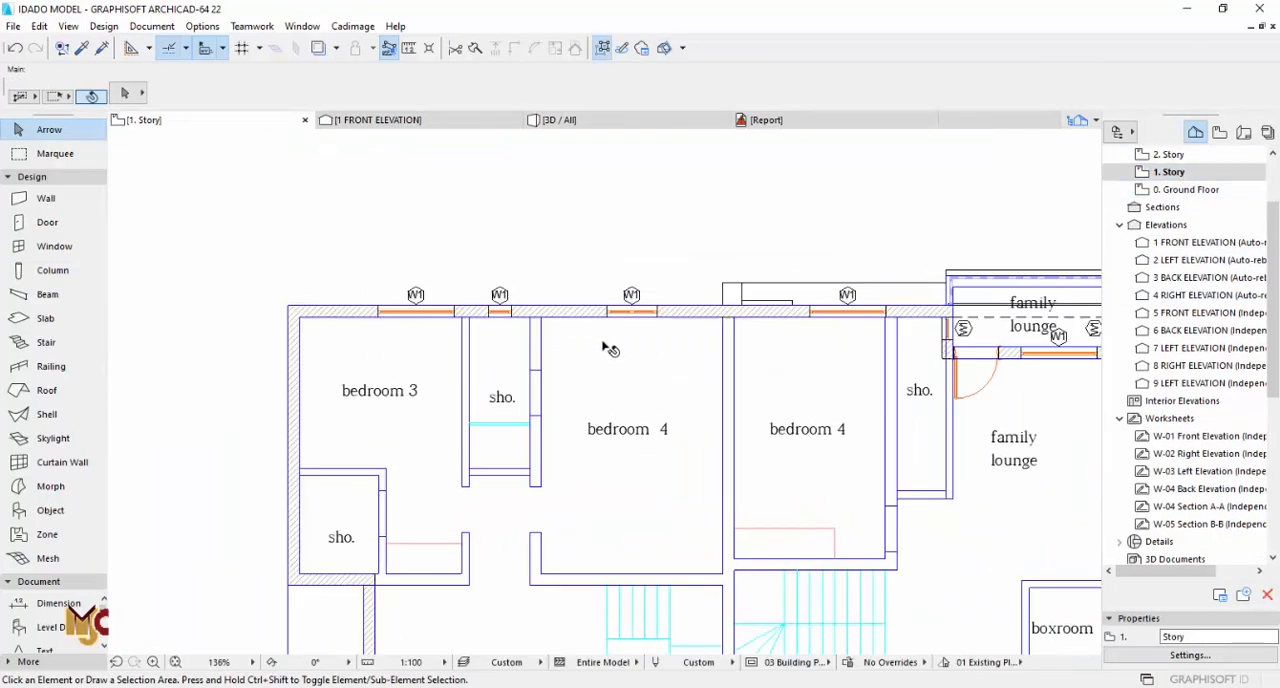
{"action": "scroll", "coordinate": [415, 324], "scroll_direction": "up", "scroll_amount": 10}
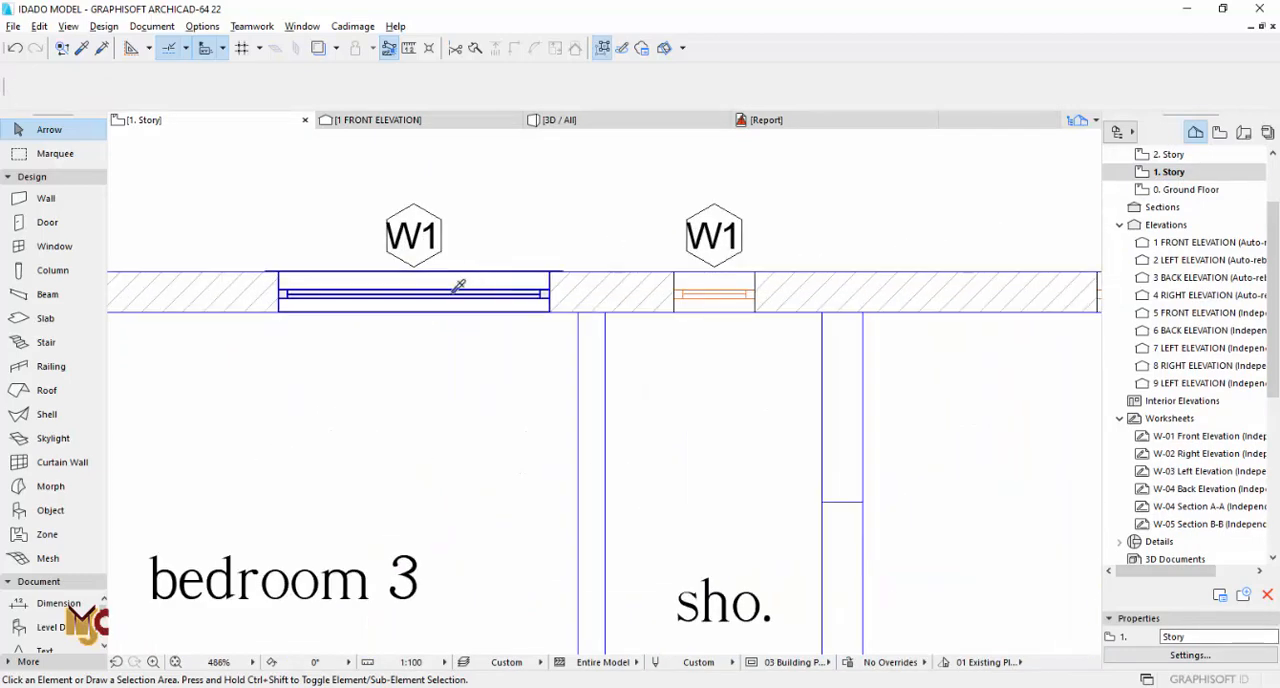
{"action": "left_click", "coordinate": [453, 291], "text": "alt"}
{"action": "scroll", "coordinate": [422, 315], "scroll_direction": "down", "scroll_amount": 4}
{"action": "scroll", "coordinate": [822, 306], "scroll_direction": "up", "scroll_amount": 3}
{"action": "scroll", "coordinate": [525, 343], "scroll_direction": "down", "scroll_amount": 4}
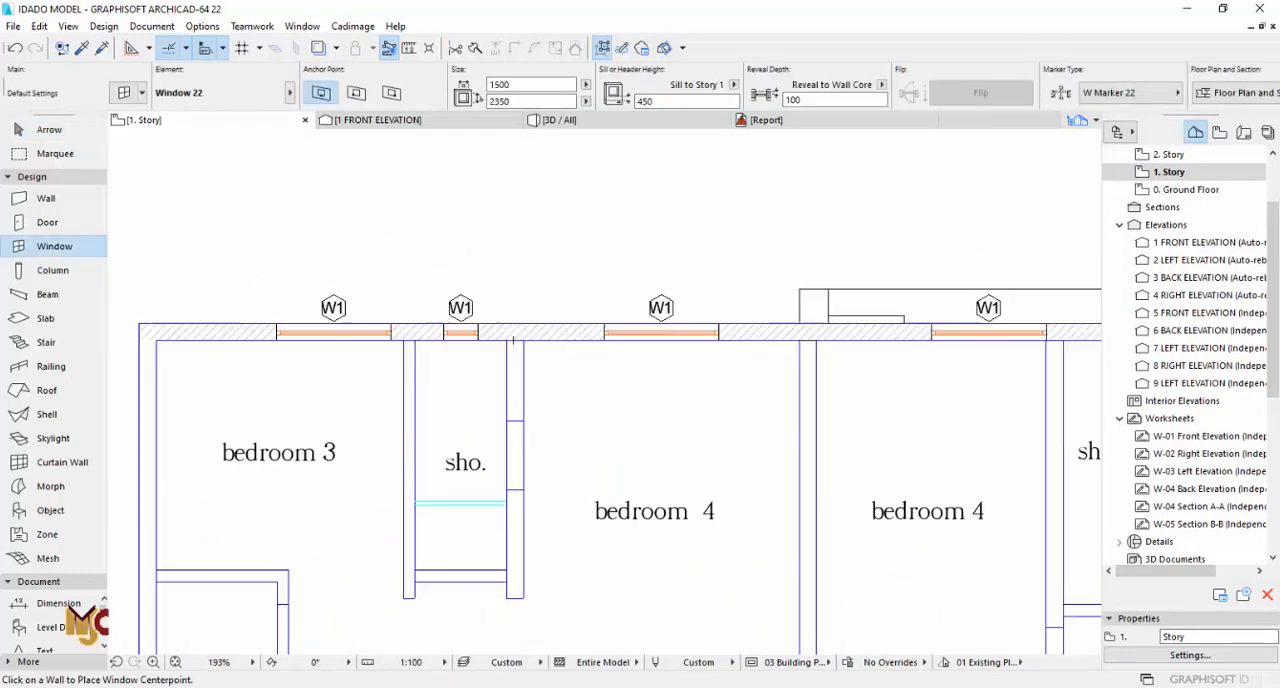
{"action": "scroll", "coordinate": [541, 350], "scroll_direction": "down", "scroll_amount": 1}
{"action": "key", "text": "Escape"}
{"action": "key", "text": "F3"}
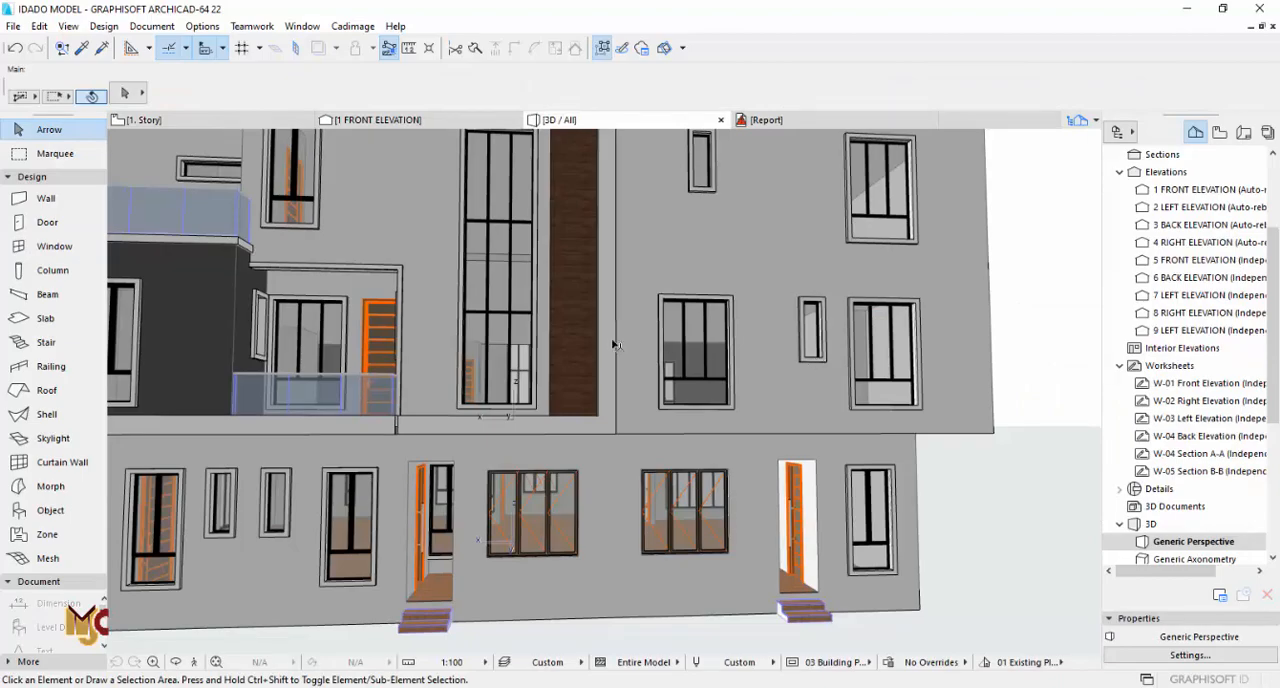
{"action": "middle_click_drag", "start_coordinate": [613, 346], "coordinate": [955, 347], "text": "shift"}
{"action": "scroll", "coordinate": [955, 347], "scroll_direction": "down", "scroll_amount": 5}
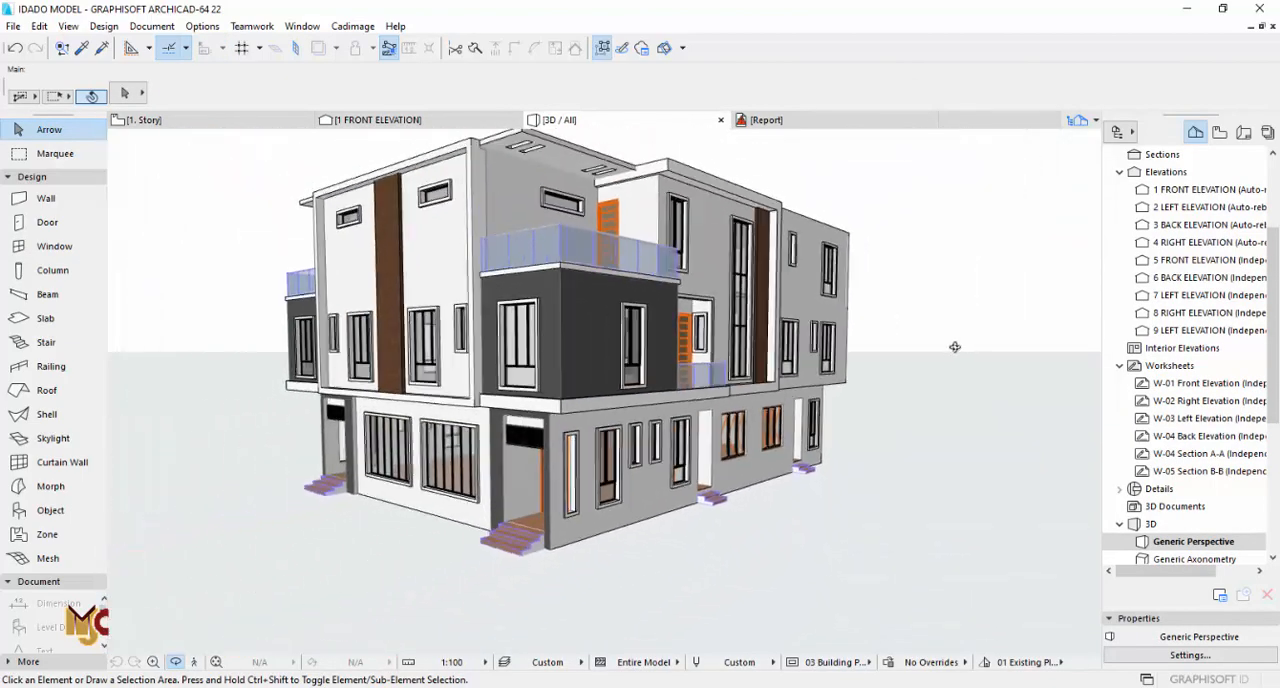
{"action": "scroll", "coordinate": [955, 347], "scroll_direction": "down", "scroll_amount": 1}
{"action": "middle_click_drag", "start_coordinate": [604, 394], "coordinate": [757, 384], "text": "shift"}
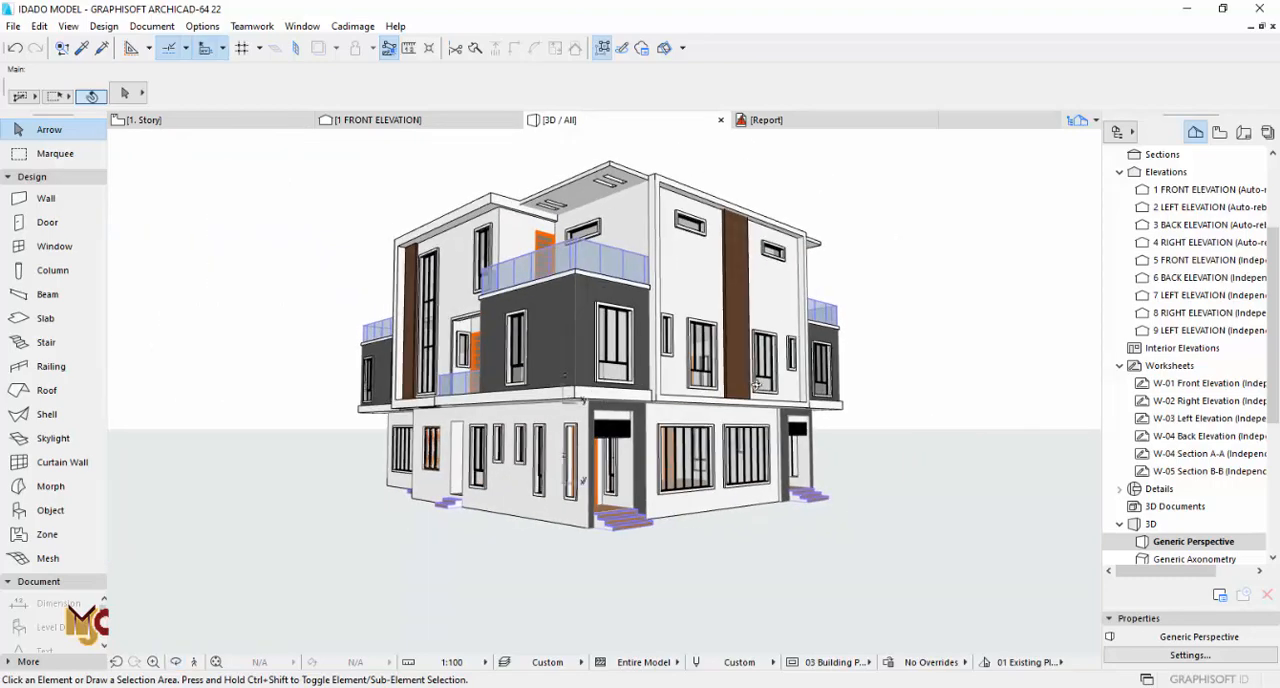
Step: Copy the neighbouring family lounge's 900 x 2800 terrace door into the outer wall of the furnished family lounge on 1. Story
{"action": "key", "text": "F2"}
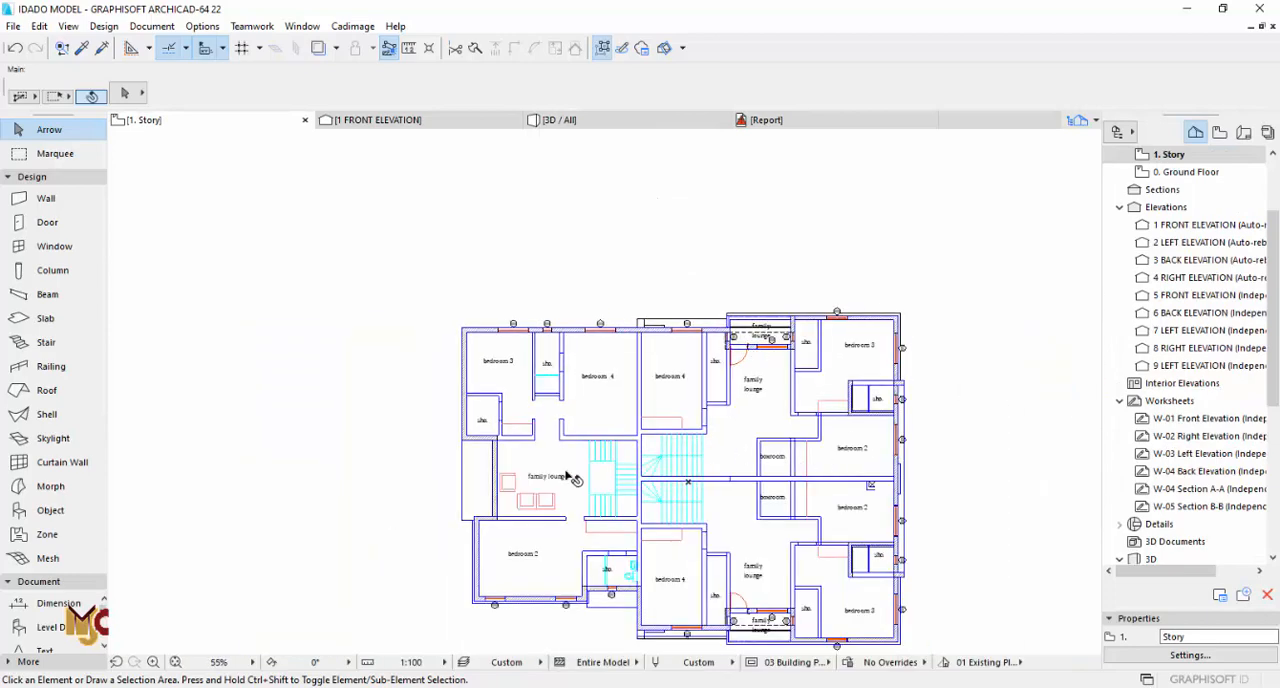
{"action": "scroll", "coordinate": [476, 500], "scroll_direction": "up", "scroll_amount": 5}
{"action": "scroll", "coordinate": [541, 378], "scroll_direction": "down", "scroll_amount": 3}
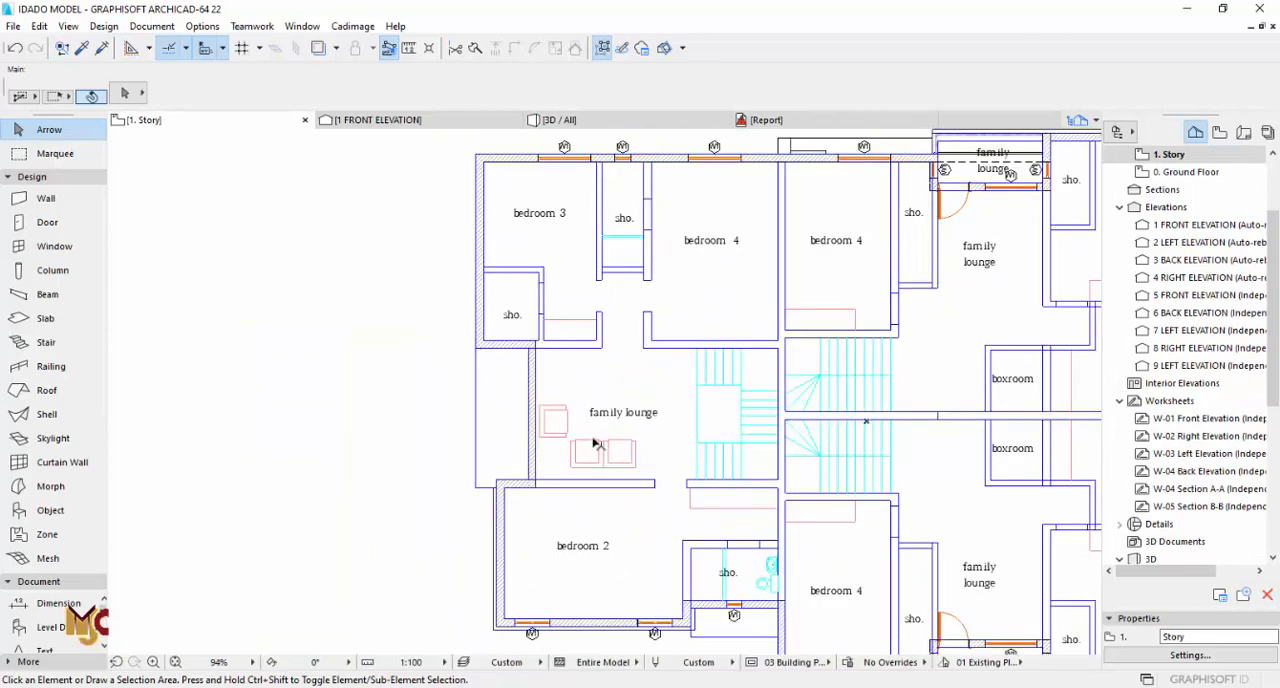
{"action": "middle_click_drag", "start_coordinate": [623, 428], "coordinate": [624, 339]}
{"action": "middle_click_drag", "start_coordinate": [954, 562], "coordinate": [803, 457]}
{"action": "scroll", "coordinate": [803, 457], "scroll_direction": "up", "scroll_amount": 7}
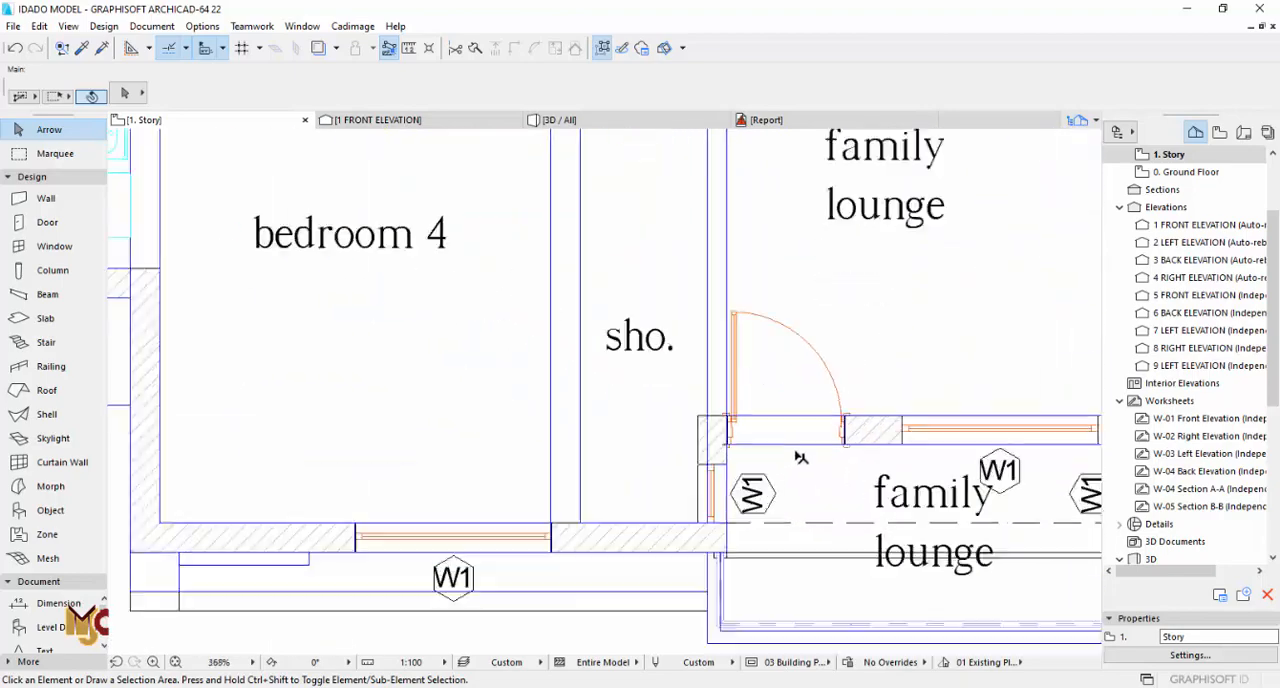
{"action": "left_click", "coordinate": [803, 414], "text": "alt"}
{"action": "scroll", "coordinate": [896, 469], "scroll_direction": "down", "scroll_amount": 4}
{"action": "scroll", "coordinate": [896, 469], "scroll_direction": "down", "scroll_amount": 4}
{"action": "scroll", "coordinate": [613, 311], "scroll_direction": "up", "scroll_amount": 4}
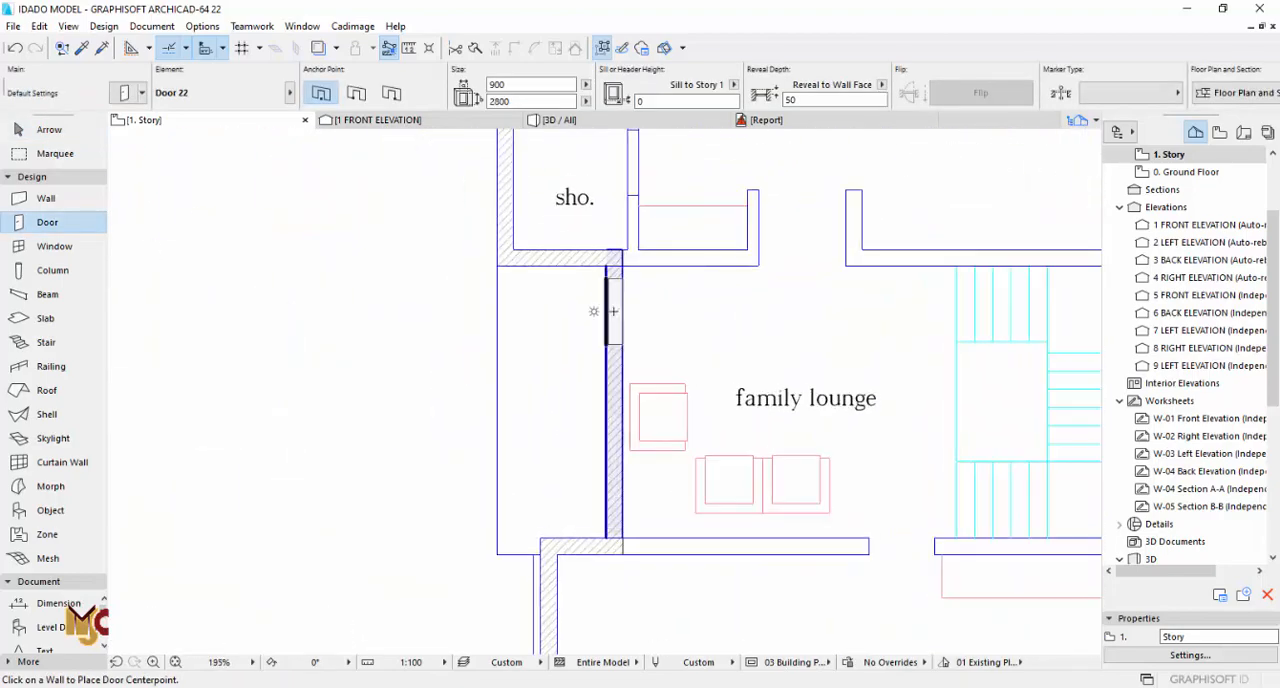
{"action": "left_click", "coordinate": [660, 258]}
{"action": "scroll", "coordinate": [752, 593], "scroll_direction": "down", "scroll_amount": 4}
{"action": "middle_click_drag", "start_coordinate": [752, 593], "coordinate": [654, 423]}
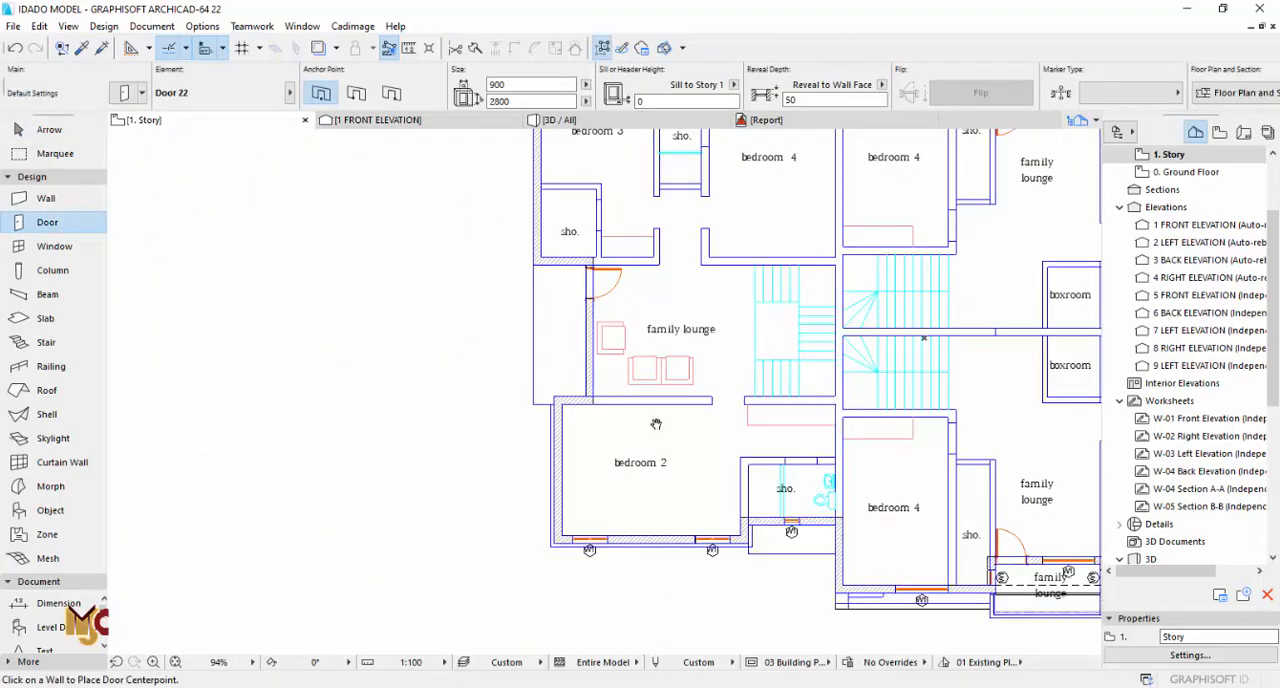
{"action": "middle_click_drag", "start_coordinate": [922, 488], "coordinate": [627, 407]}
{"action": "double_click", "coordinate": [1183, 176]}
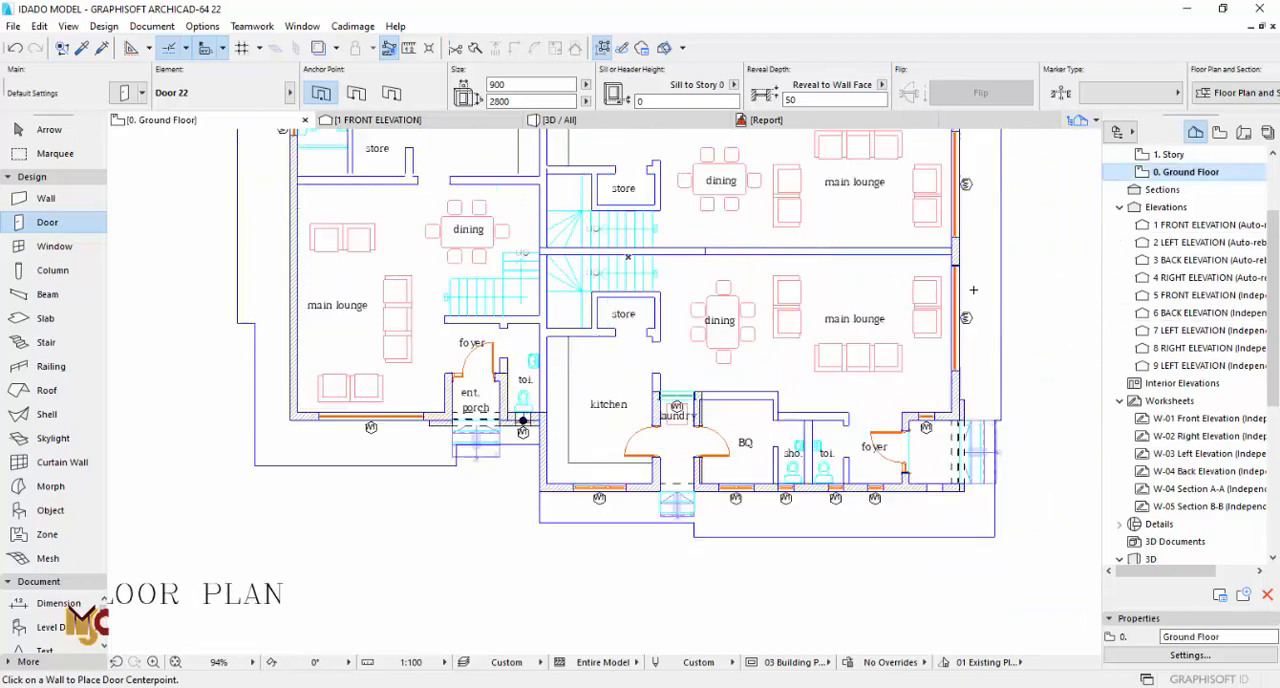
{"action": "scroll", "coordinate": [506, 420], "scroll_direction": "up", "scroll_amount": 11}
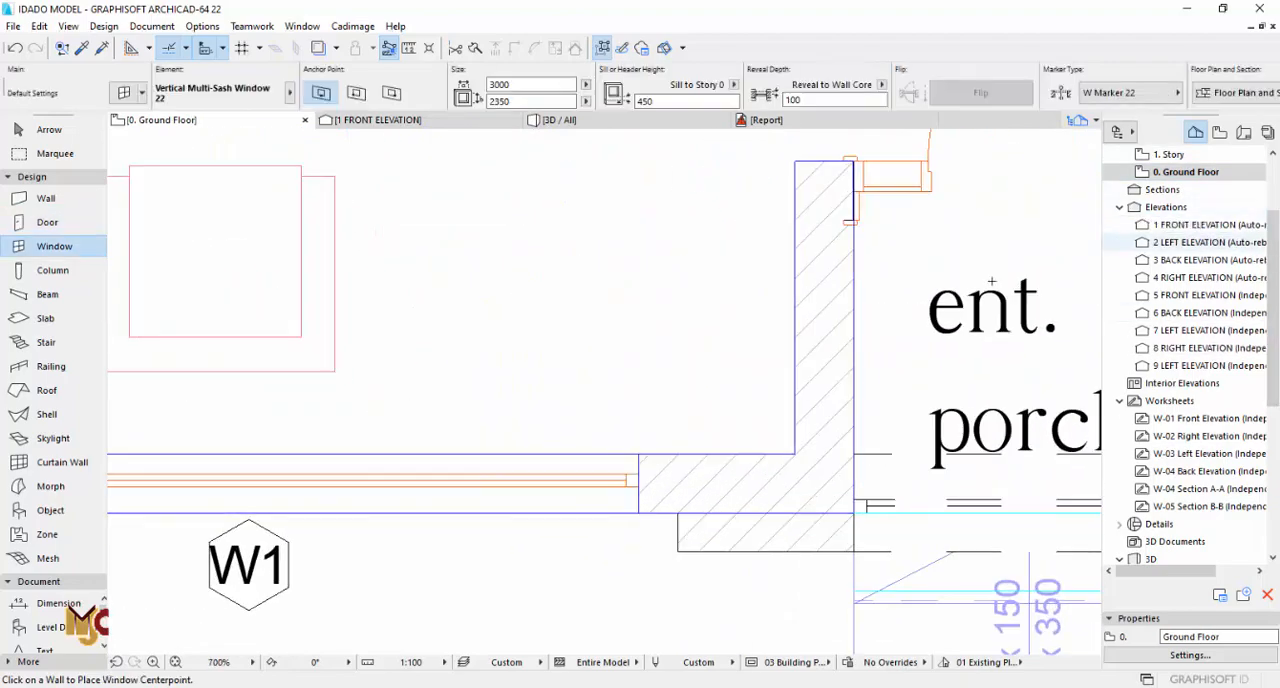
{"action": "scroll", "coordinate": [414, 480], "scroll_direction": "down", "scroll_amount": 8}
{"action": "middle_click_drag", "start_coordinate": [980, 464], "coordinate": [648, 466]}
{"action": "scroll", "coordinate": [645, 466], "scroll_direction": "down", "scroll_amount": 2}
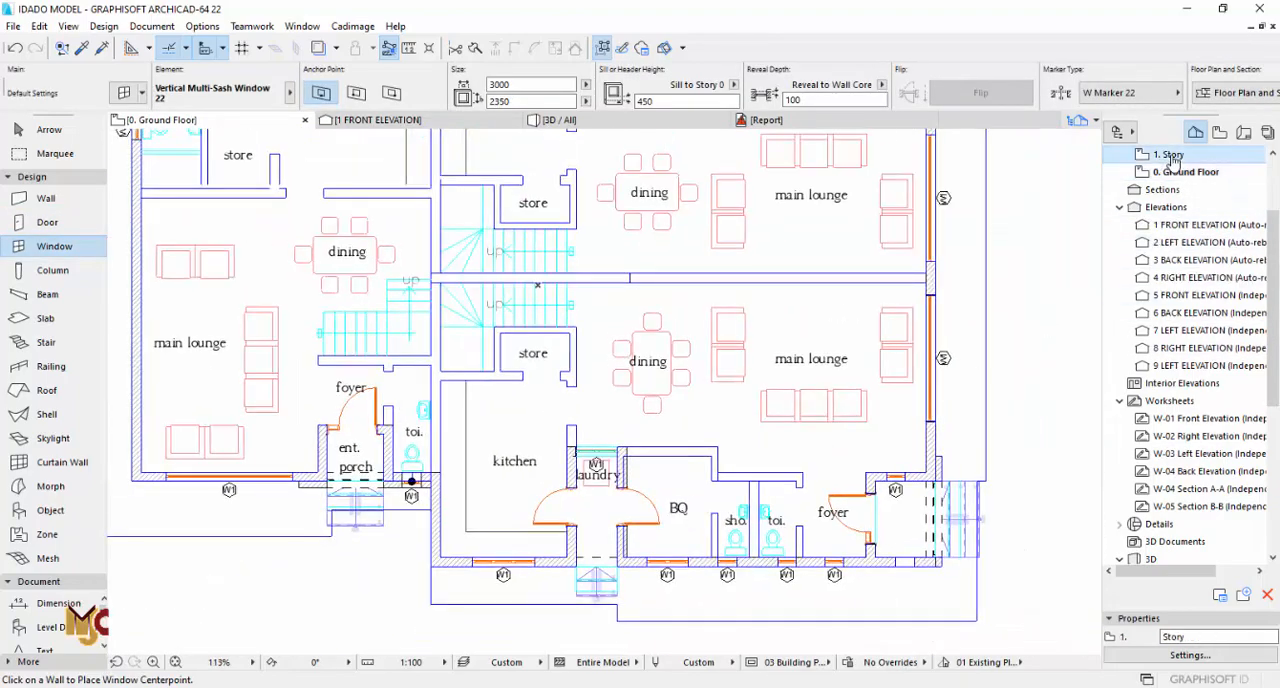
{"action": "double_click", "coordinate": [1172, 157]}
{"action": "scroll", "coordinate": [522, 368], "scroll_direction": "up", "scroll_amount": 2}
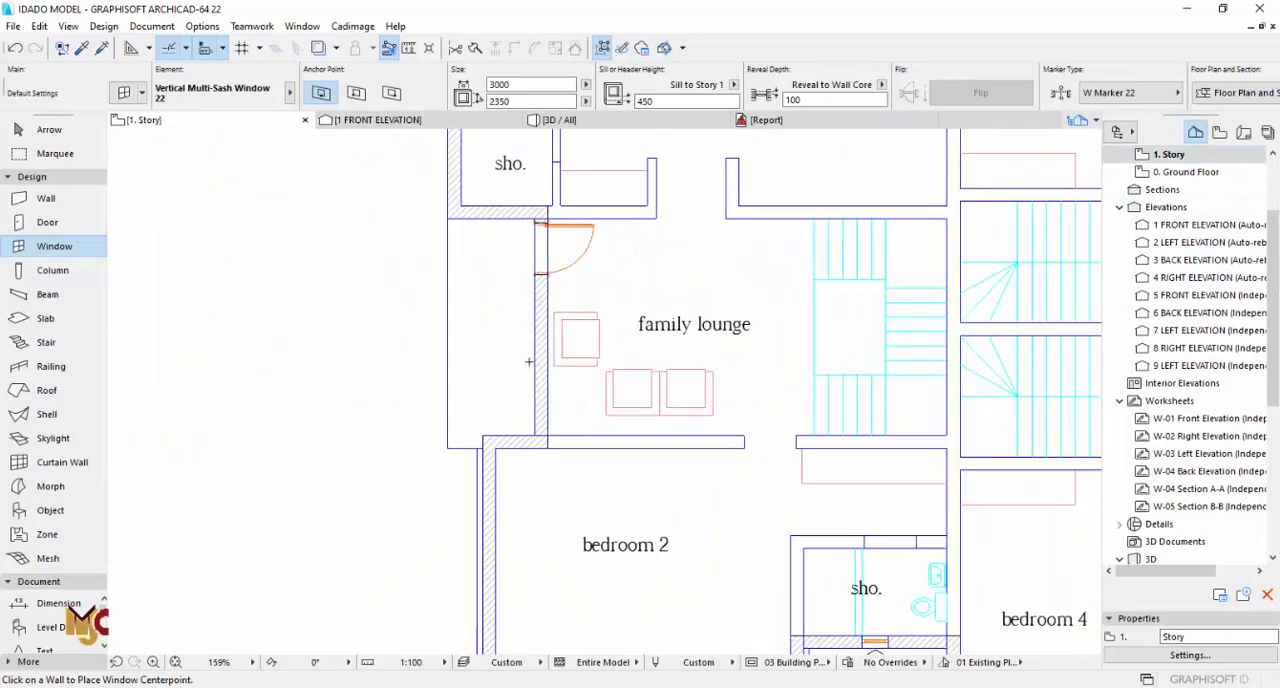
{"action": "scroll", "coordinate": [525, 357], "scroll_direction": "down", "scroll_amount": 3}
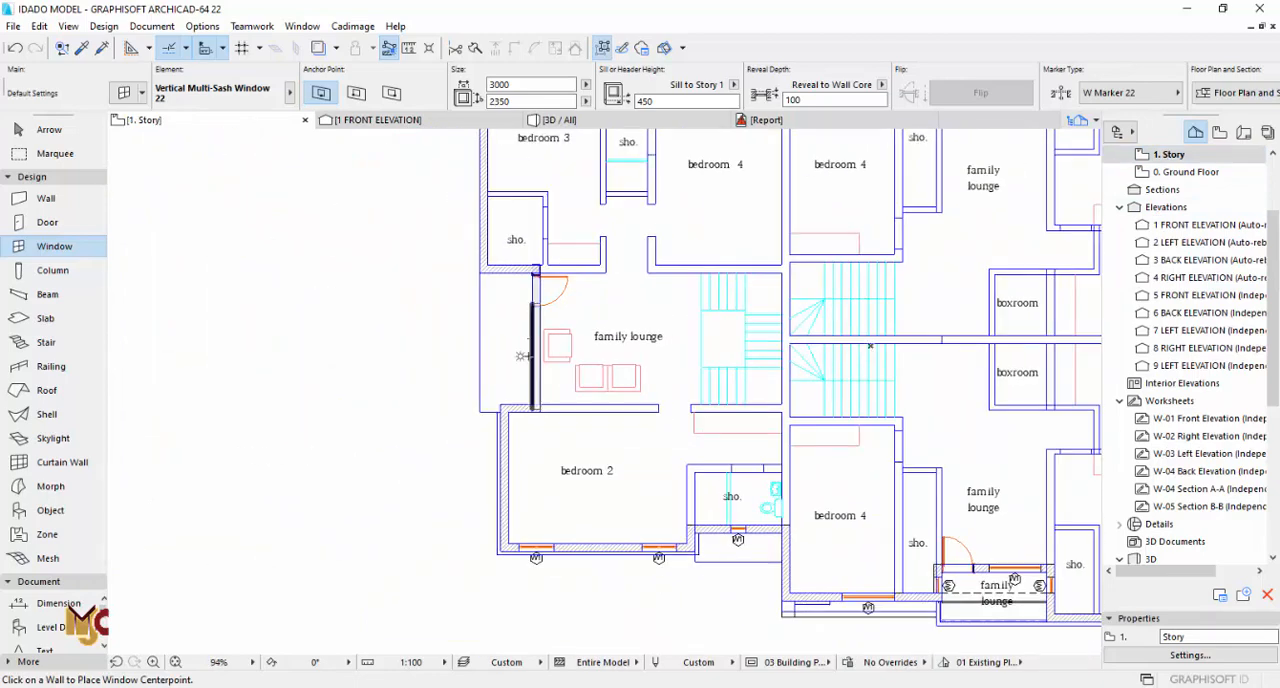
Step: Copy the neighbouring lounge's 1500 x 2350 window (sill 450) into the furnished family lounge's outer wall beside the new terrace door
{"action": "scroll", "coordinate": [1005, 590], "scroll_direction": "up", "scroll_amount": 12}
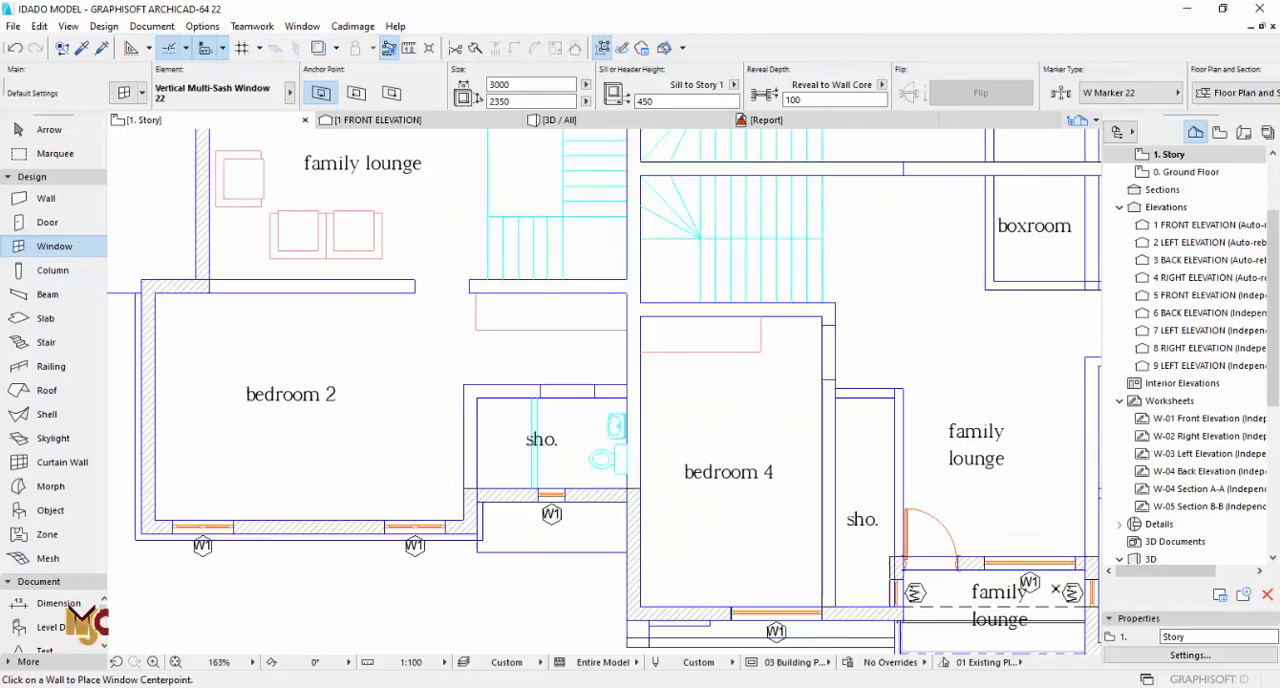
{"action": "scroll", "coordinate": [874, 503], "scroll_direction": "down", "scroll_amount": 12}
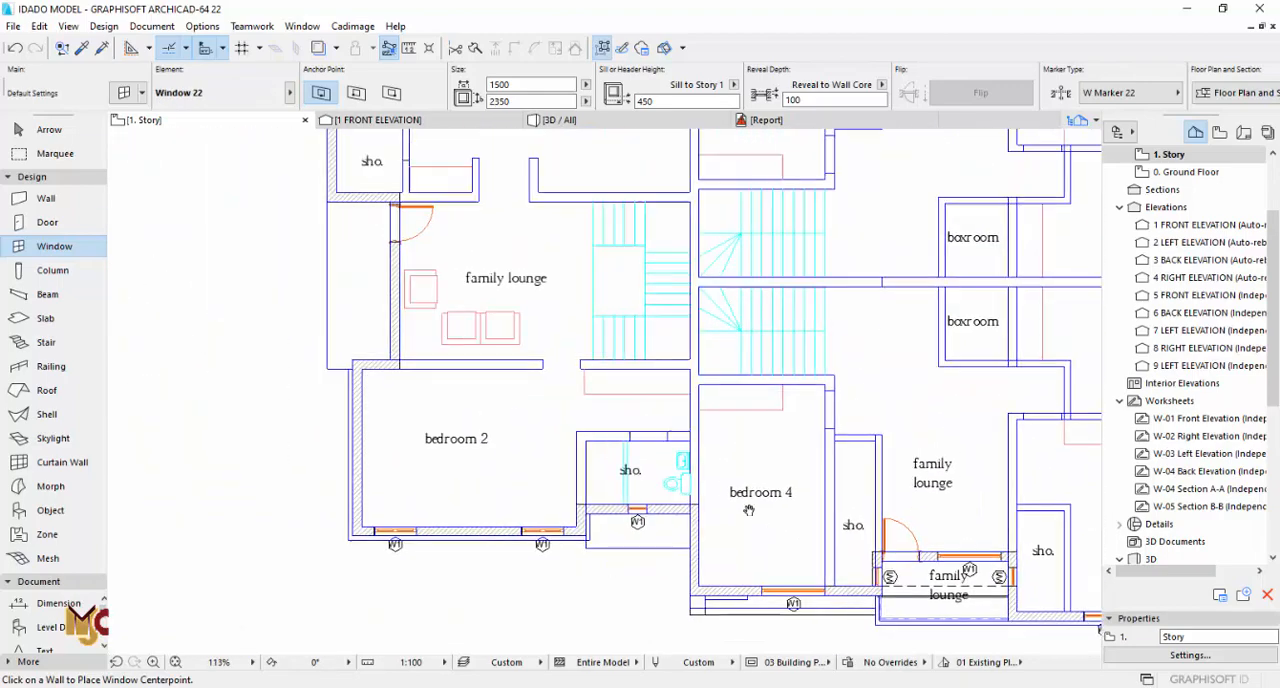
{"action": "scroll", "coordinate": [553, 376], "scroll_direction": "up", "scroll_amount": 5}
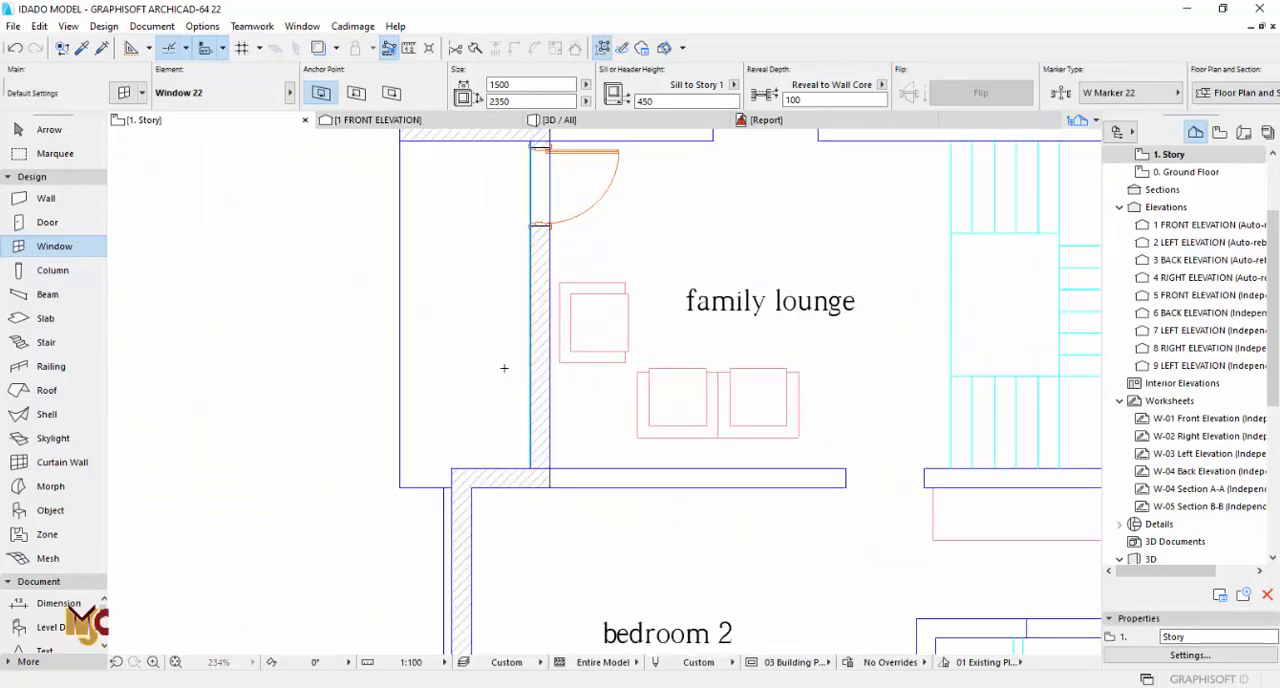
{"action": "left_click", "coordinate": [504, 368]}
{"action": "key", "text": "Escape"}
{"action": "scroll", "coordinate": [462, 400], "scroll_direction": "down", "scroll_amount": 6}
{"action": "scroll", "coordinate": [634, 460], "scroll_direction": "up", "scroll_amount": 3}
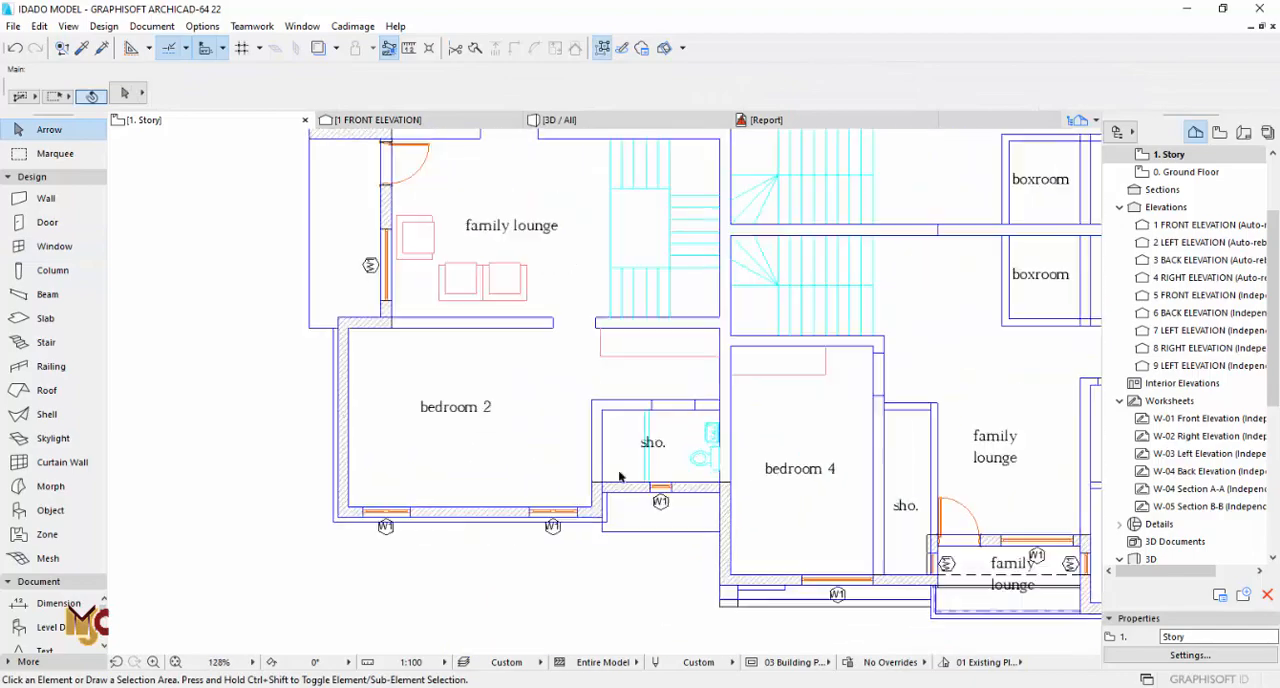
{"action": "scroll", "coordinate": [580, 451], "scroll_direction": "up", "scroll_amount": 3}
{"action": "scroll", "coordinate": [711, 543], "scroll_direction": "down", "scroll_amount": 4}
{"action": "scroll", "coordinate": [714, 513], "scroll_direction": "up", "scroll_amount": 1}
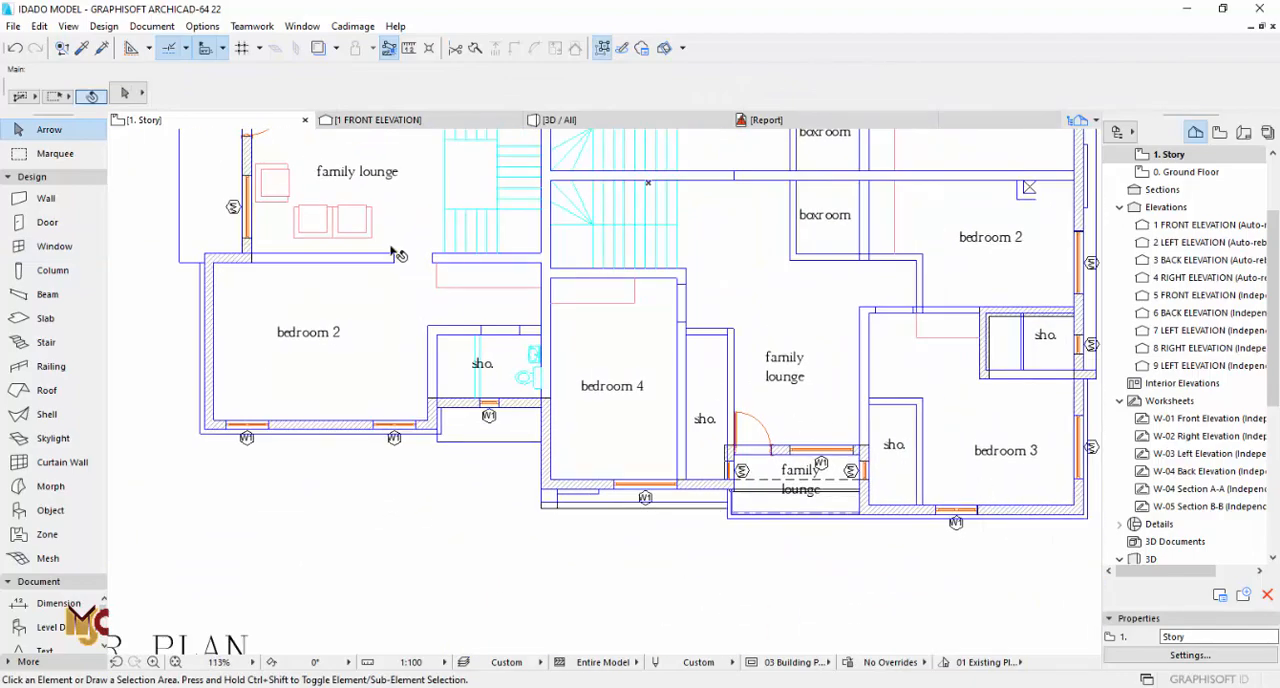
{"action": "middle_click_drag", "start_coordinate": [1099, 313], "coordinate": [871, 323]}
{"action": "scroll", "coordinate": [1178, 184], "scroll_direction": "up", "scroll_amount": 1}
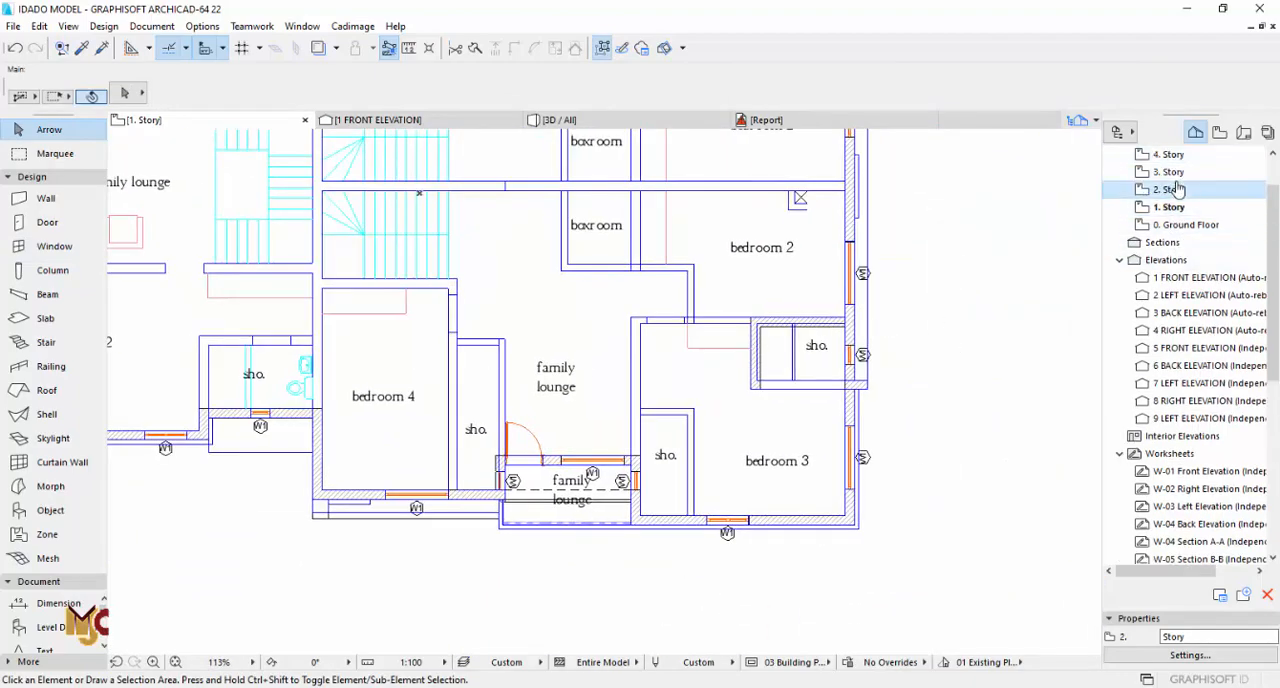
Step: Copy the terrace railing's settings from 2. Story and draw that railing around the furnished family lounge's balcony on 1. Story, inside the slab edge
{"action": "double_click", "coordinate": [1178, 189]}
{"action": "scroll", "coordinate": [818, 517], "scroll_direction": "up", "scroll_amount": 5}
{"action": "left_click", "coordinate": [671, 547], "text": "alt"}
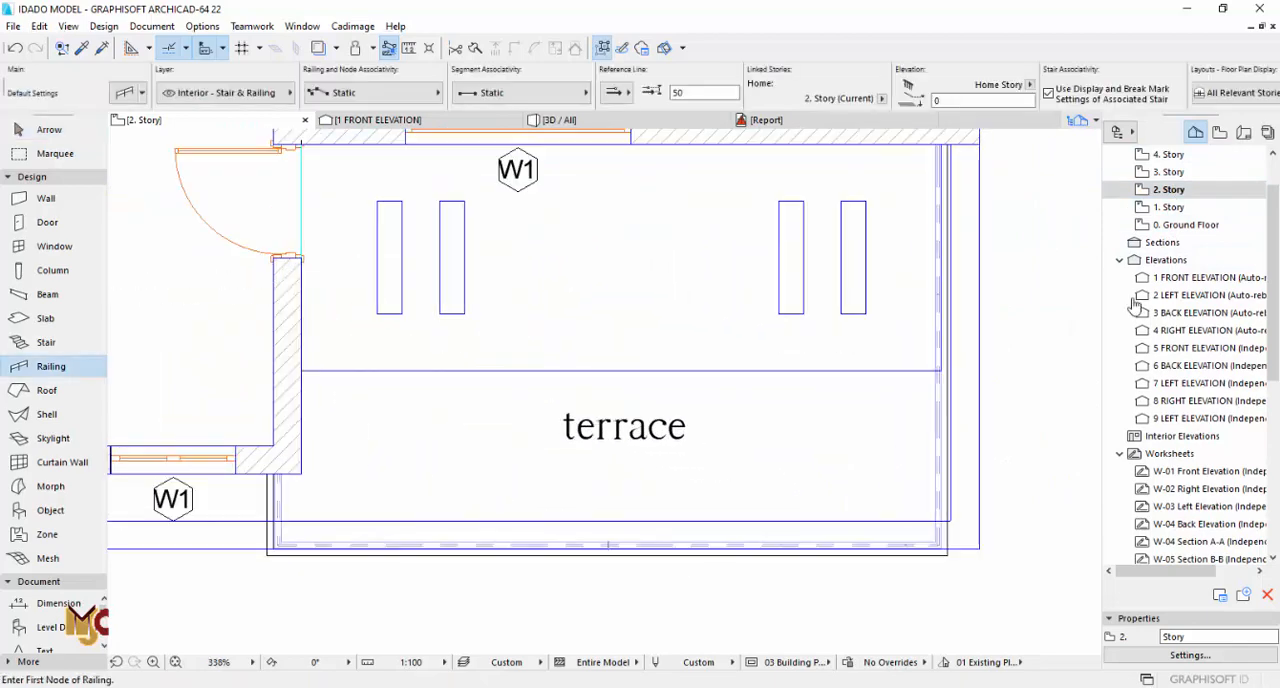
{"action": "double_click", "coordinate": [1170, 210]}
{"action": "scroll", "coordinate": [974, 394], "scroll_direction": "down", "scroll_amount": 6}
{"action": "middle_click_drag", "start_coordinate": [466, 360], "coordinate": [780, 529]}
{"action": "scroll", "coordinate": [546, 256], "scroll_direction": "up", "scroll_amount": 4}
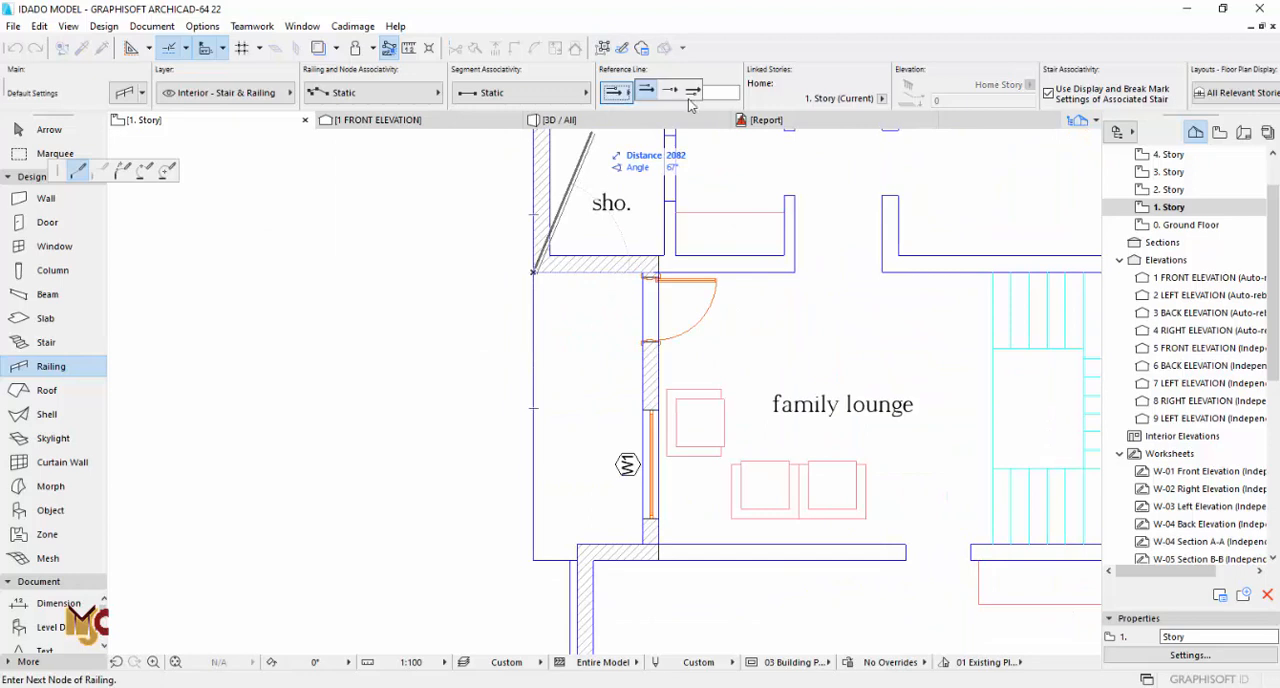
{"action": "scroll", "coordinate": [547, 553], "scroll_direction": "up", "scroll_amount": 2}
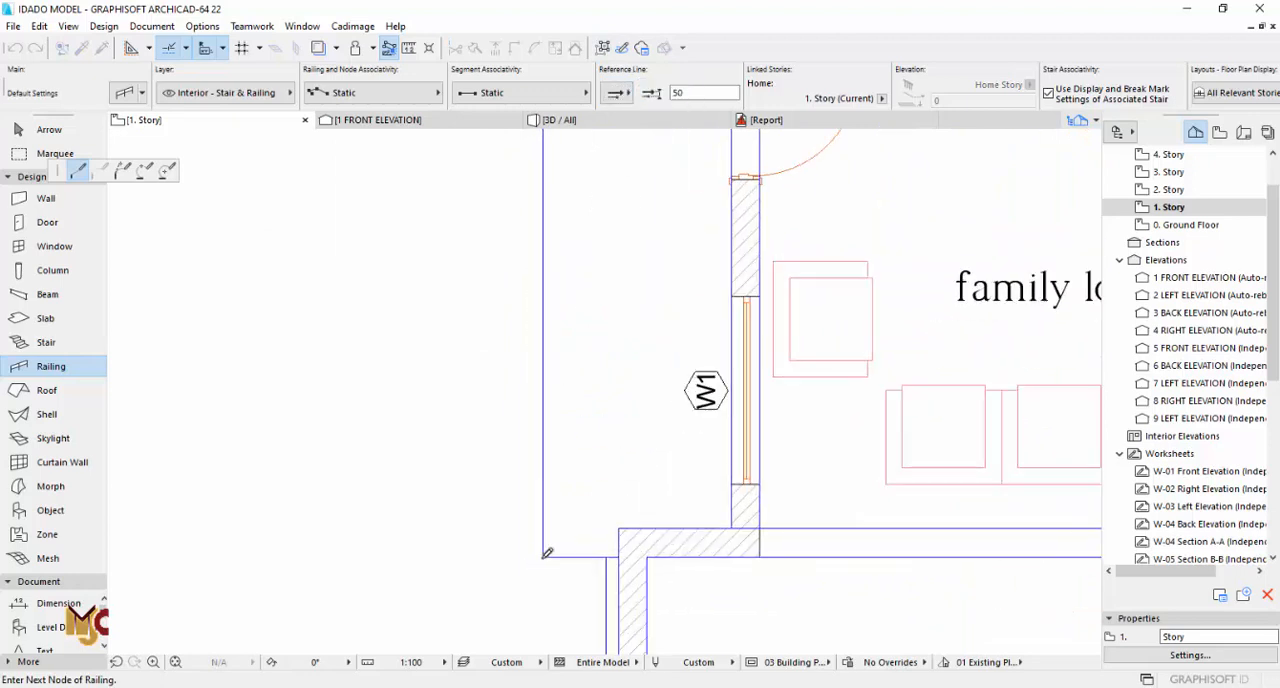
{"action": "right_click", "coordinate": [625, 550]}
{"action": "left_click", "coordinate": [660, 528]}
{"action": "key", "text": "Escape"}
Step: Inspect the new balcony railing in 3D and compare it with the first floor plan and elevation drawing
{"action": "key", "text": "F3"}
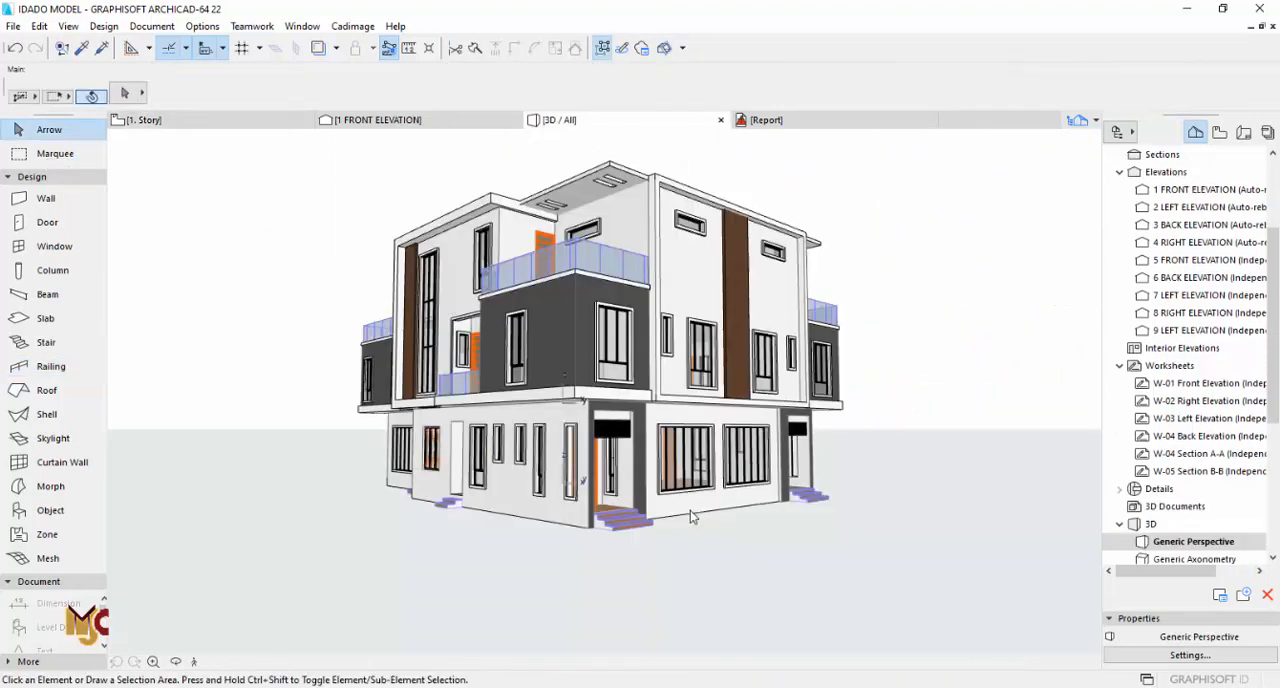
{"action": "middle_click_drag", "start_coordinate": [538, 388], "coordinate": [760, 403], "text": "shift"}
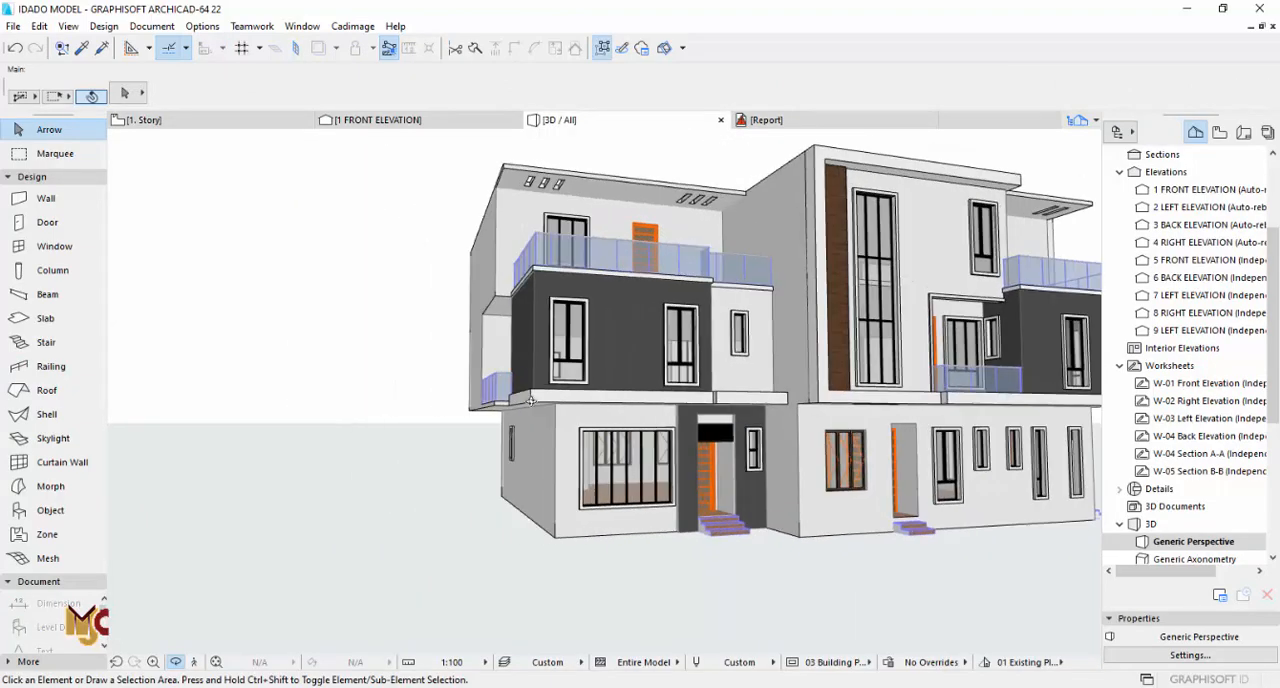
{"action": "key", "text": "F2"}
{"action": "scroll", "coordinate": [591, 397], "scroll_direction": "down", "scroll_amount": 5}
{"action": "scroll", "coordinate": [625, 412], "scroll_direction": "down", "scroll_amount": 2}
{"action": "middle_click_drag", "start_coordinate": [696, 640], "coordinate": [642, 425]}
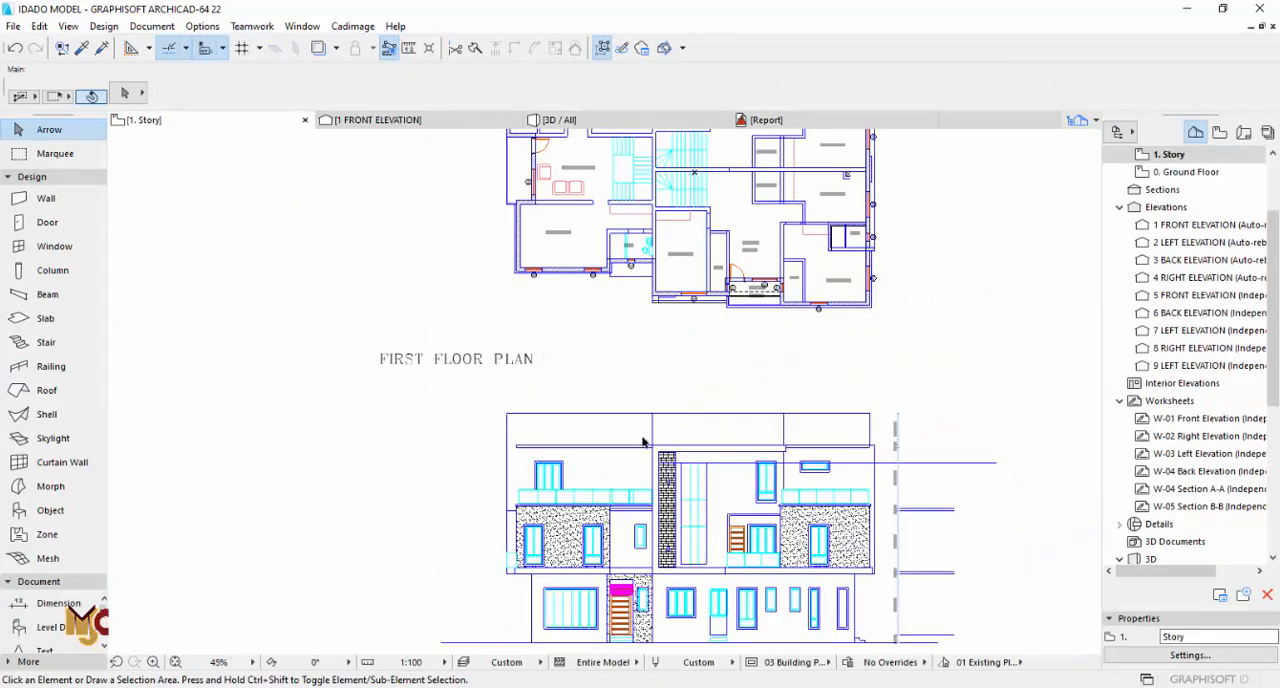
{"action": "scroll", "coordinate": [503, 582], "scroll_direction": "up", "scroll_amount": 8}
{"action": "scroll", "coordinate": [578, 530], "scroll_direction": "down", "scroll_amount": 5}
{"action": "scroll", "coordinate": [578, 450], "scroll_direction": "down", "scroll_amount": 3}
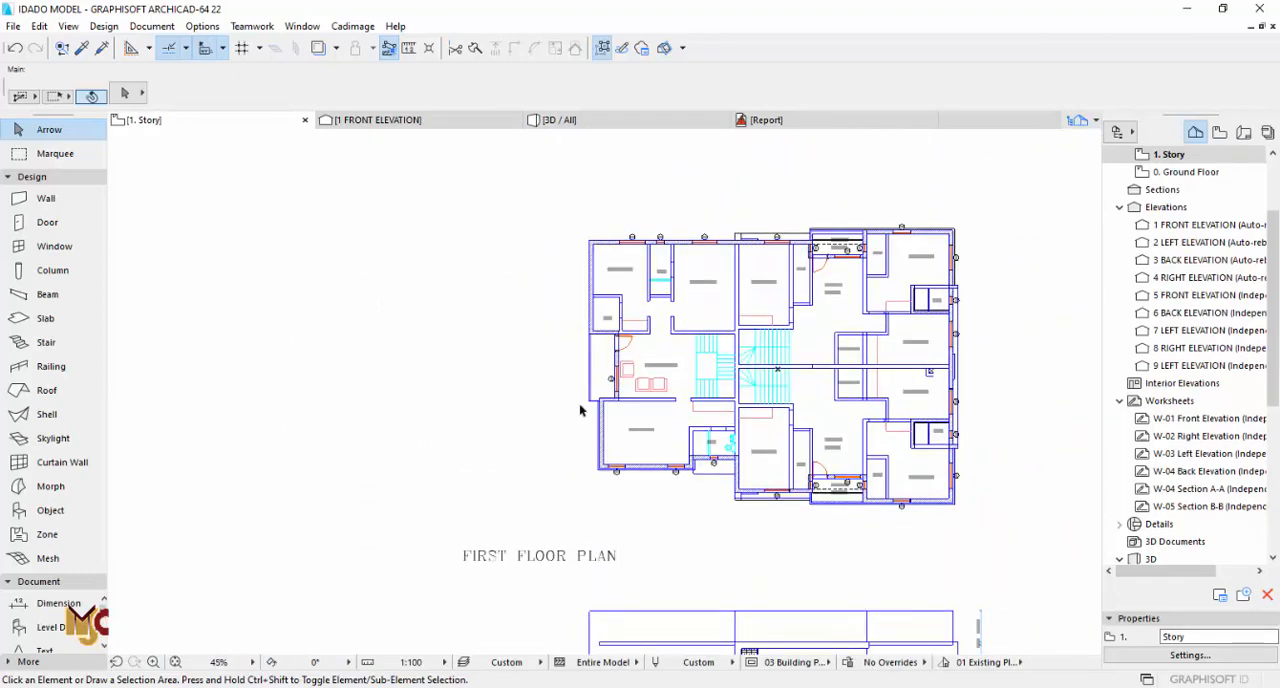
Step: Add a 100 mm deep rectangle to the narrow slab strip, running along the balcony's adjoining edge to just beyond its outer corner
{"action": "scroll", "coordinate": [605, 400], "scroll_direction": "up", "scroll_amount": 10}
{"action": "left_click", "coordinate": [599, 382]}
{"action": "scroll", "coordinate": [601, 384], "scroll_direction": "up", "scroll_amount": 3}
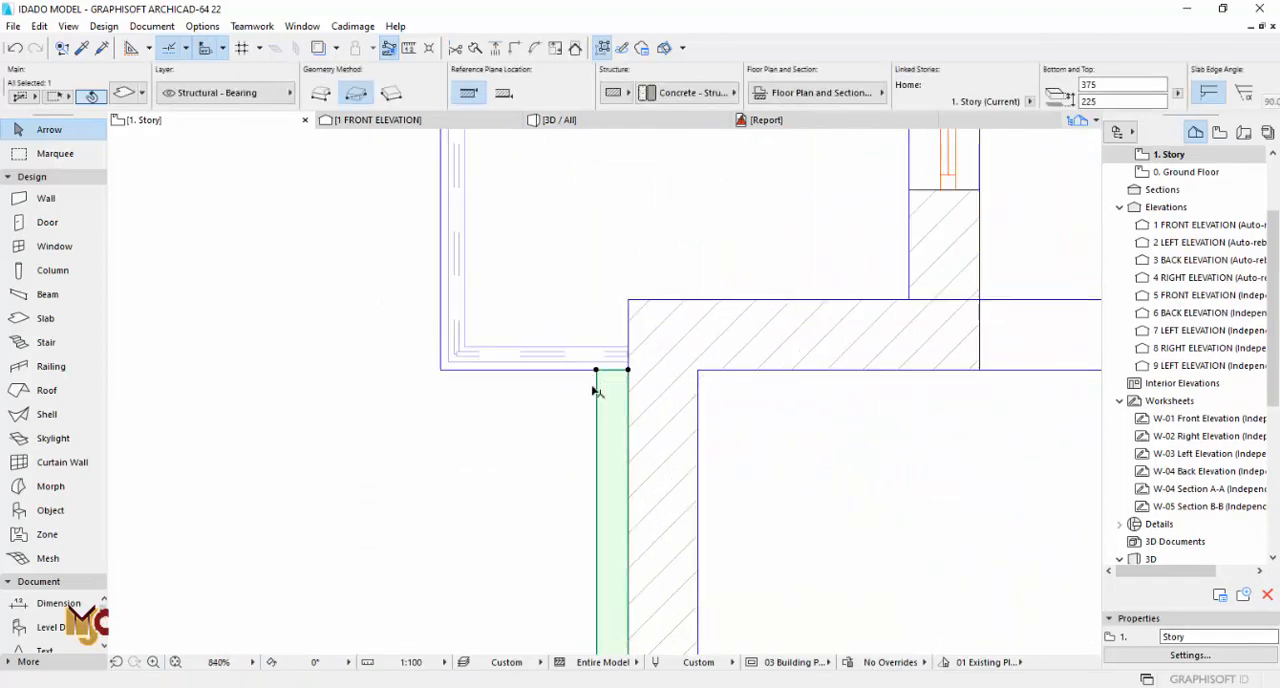
{"action": "left_click", "coordinate": [622, 373]}
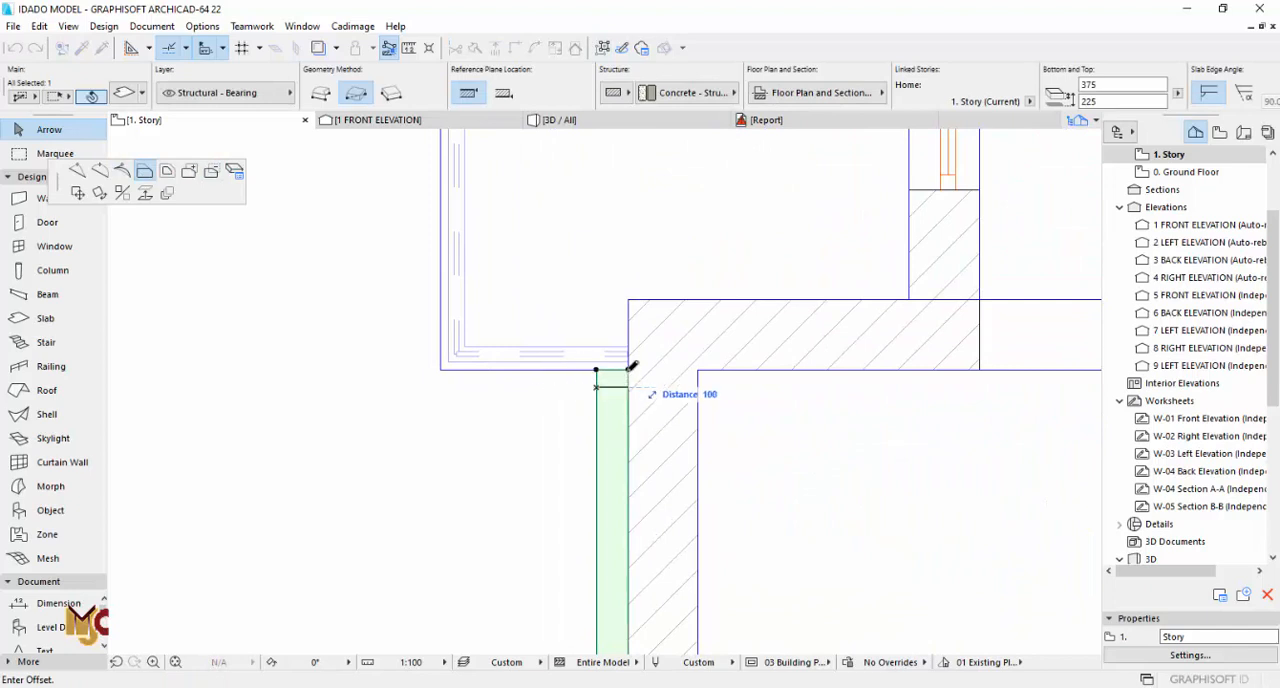
{"action": "key", "text": "Escape"}
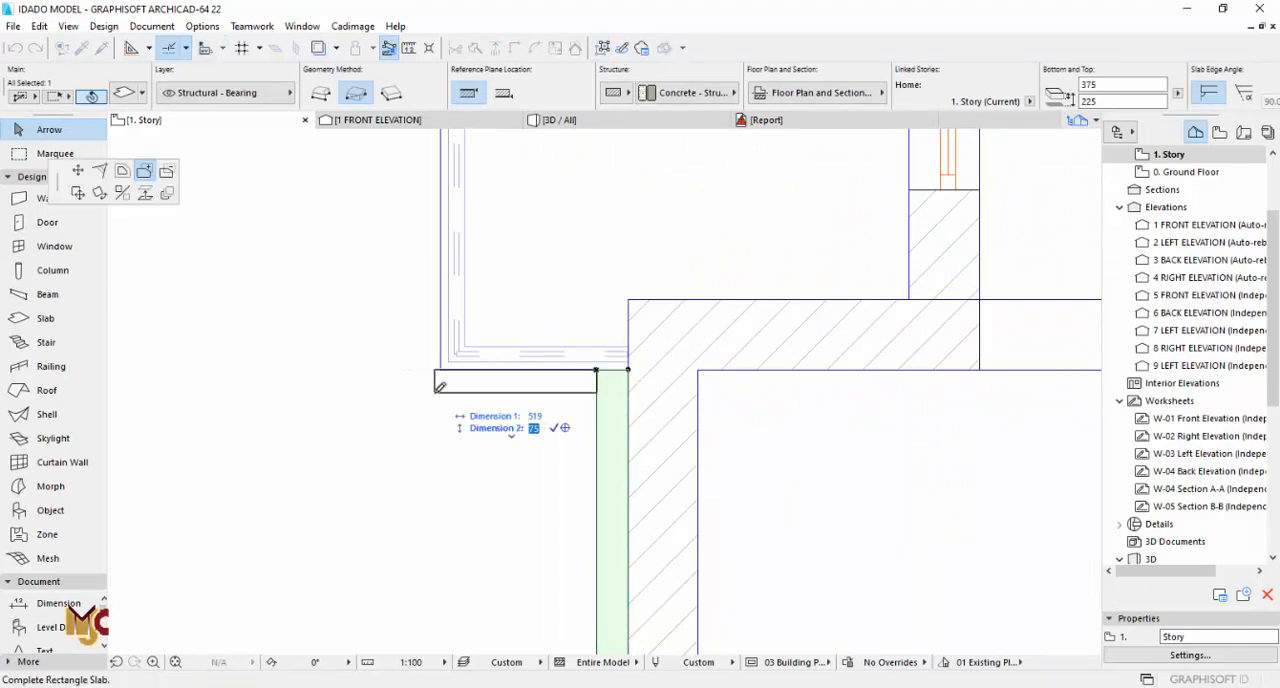
{"action": "type", "text": "00"}
{"action": "key", "text": "Return"}
{"action": "scroll", "coordinate": [433, 384], "scroll_direction": "up", "scroll_amount": 4}
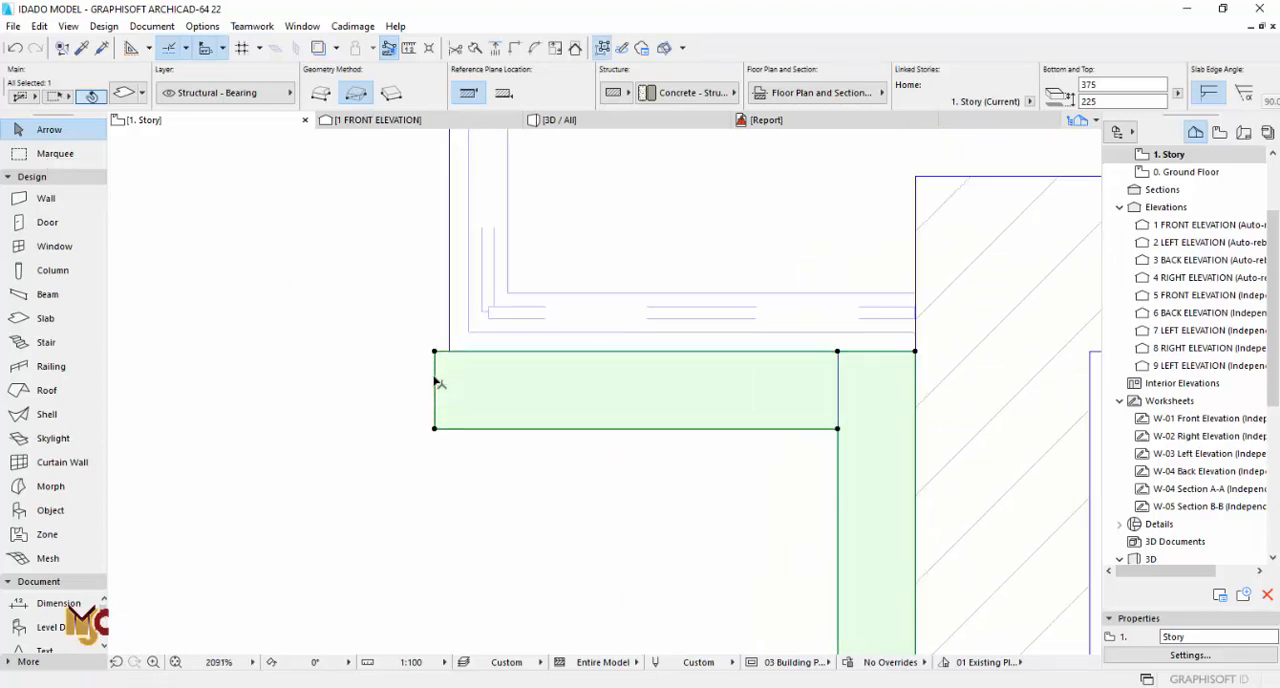
Step: Align the slab extension's outer end with the balcony edge and offset it outward by 100 mm
{"action": "left_click", "coordinate": [434, 377]}
{"action": "left_click", "coordinate": [449, 351]}
{"action": "left_click", "coordinate": [449, 361]}
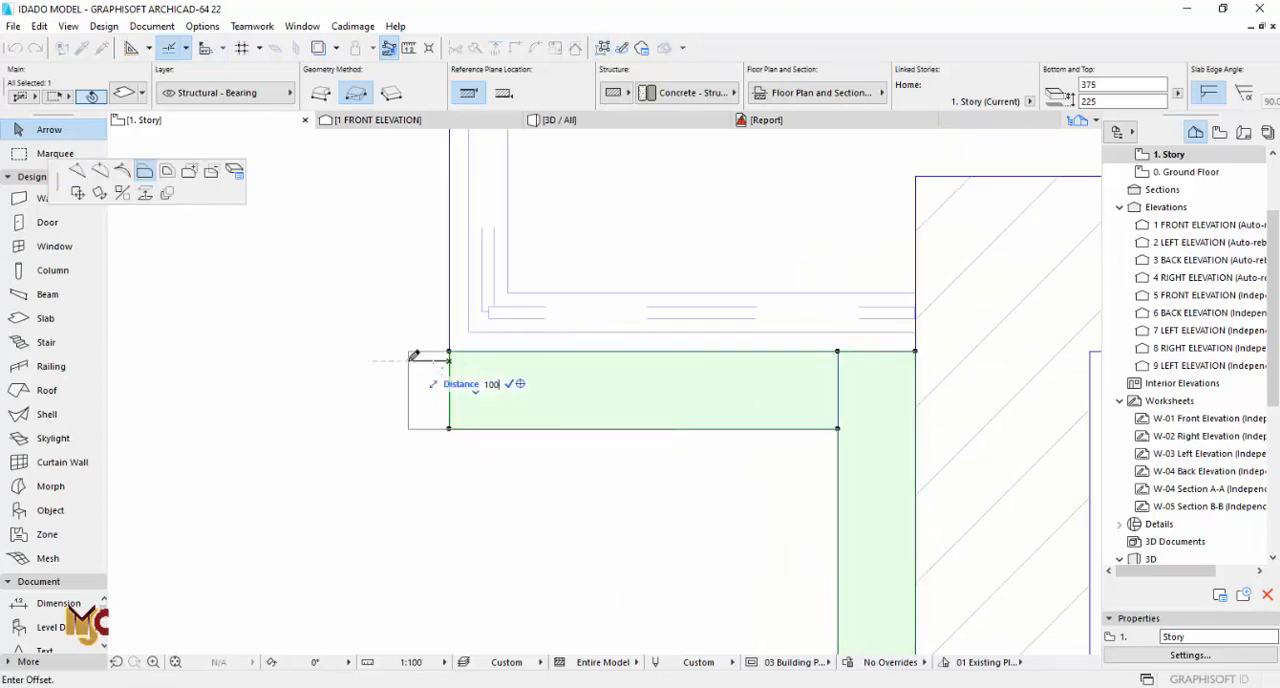
{"action": "key", "text": "Return"}
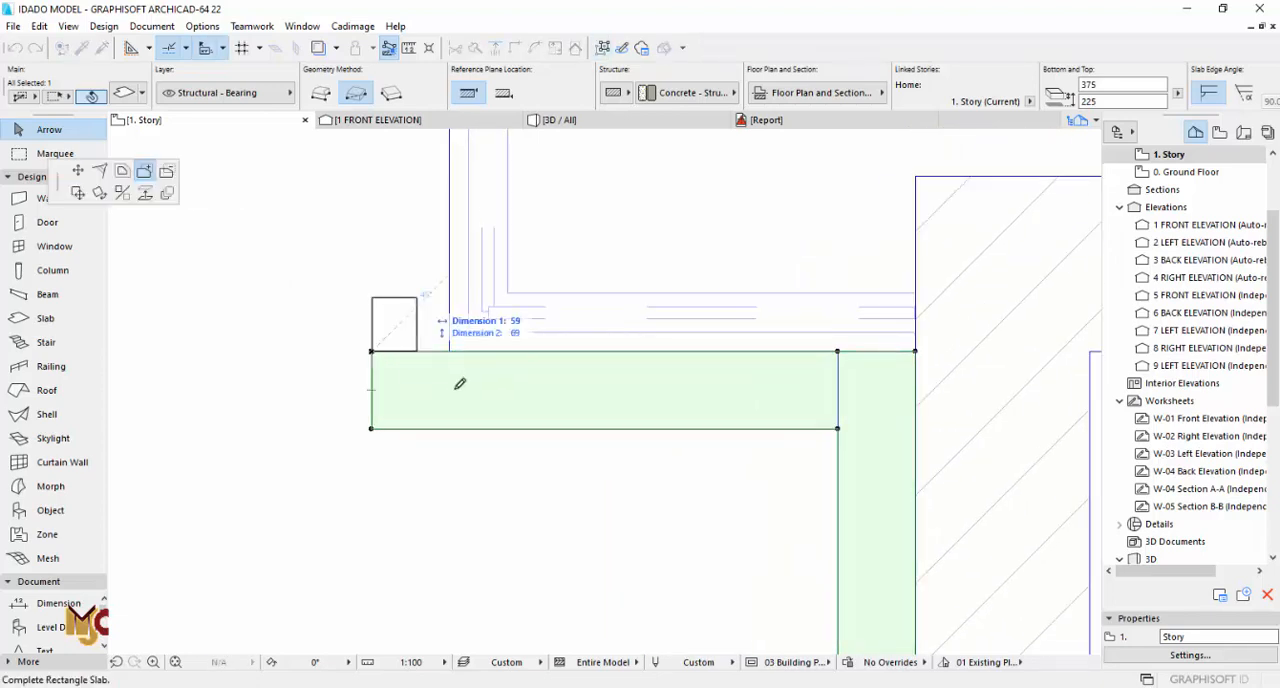
Step: Extend the slab strip along the balcony and bedroom 3's outer wall to the building corner, and offset its end 100 mm past it
{"action": "scroll", "coordinate": [460, 384], "scroll_direction": "down", "scroll_amount": 10}
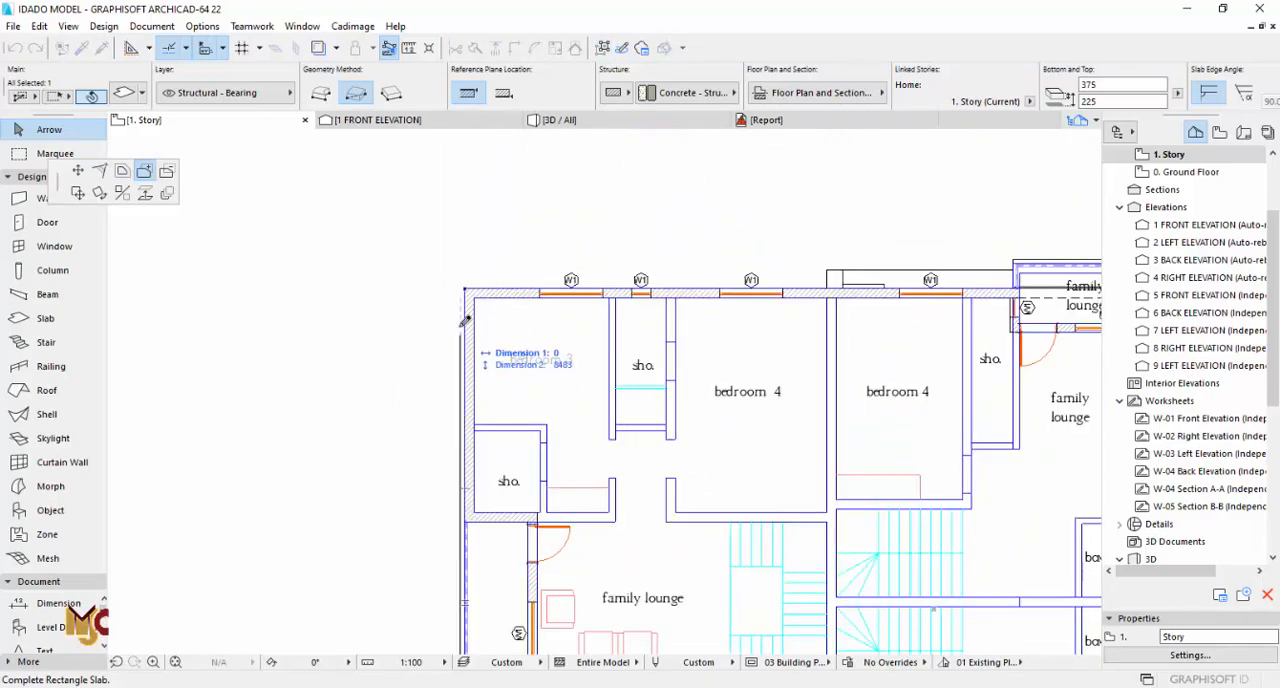
{"action": "scroll", "coordinate": [463, 294], "scroll_direction": "up", "scroll_amount": 5}
{"action": "left_click", "coordinate": [473, 276]}
{"action": "scroll", "coordinate": [366, 282], "scroll_direction": "down", "scroll_amount": 1}
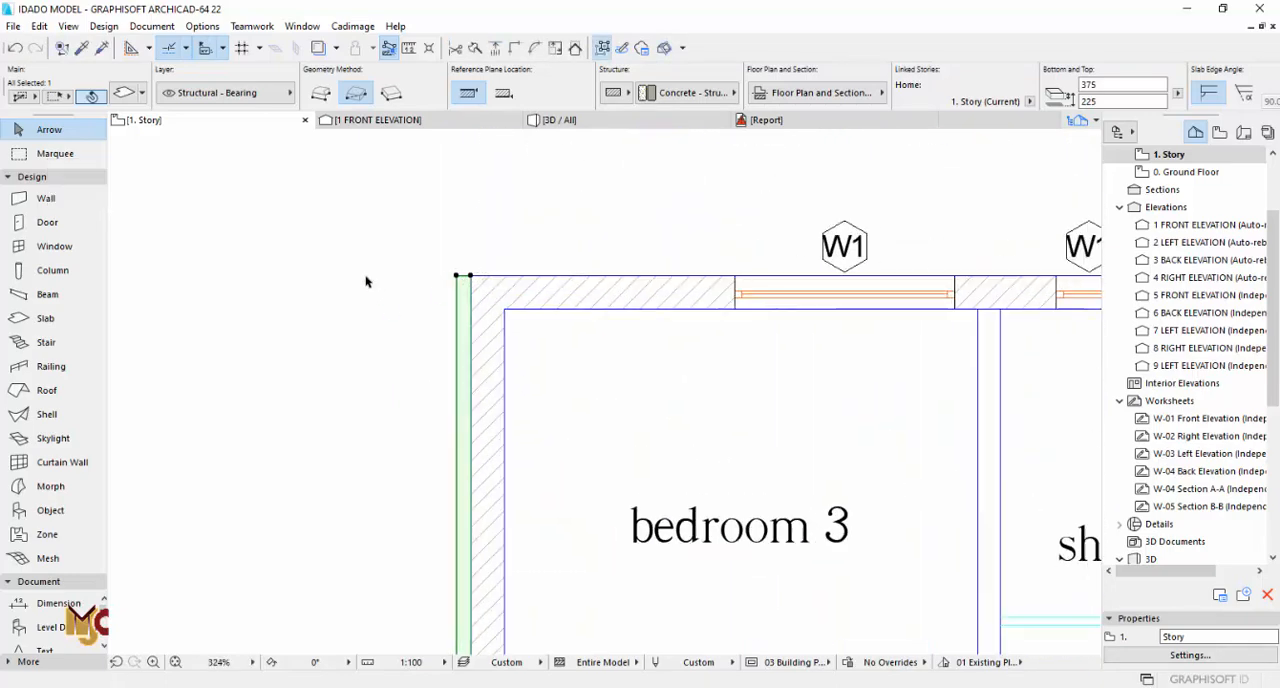
{"action": "scroll", "coordinate": [366, 282], "scroll_direction": "down", "scroll_amount": 7}
{"action": "scroll", "coordinate": [418, 267], "scroll_direction": "up", "scroll_amount": 6}
{"action": "scroll", "coordinate": [280, 308], "scroll_direction": "up", "scroll_amount": 5}
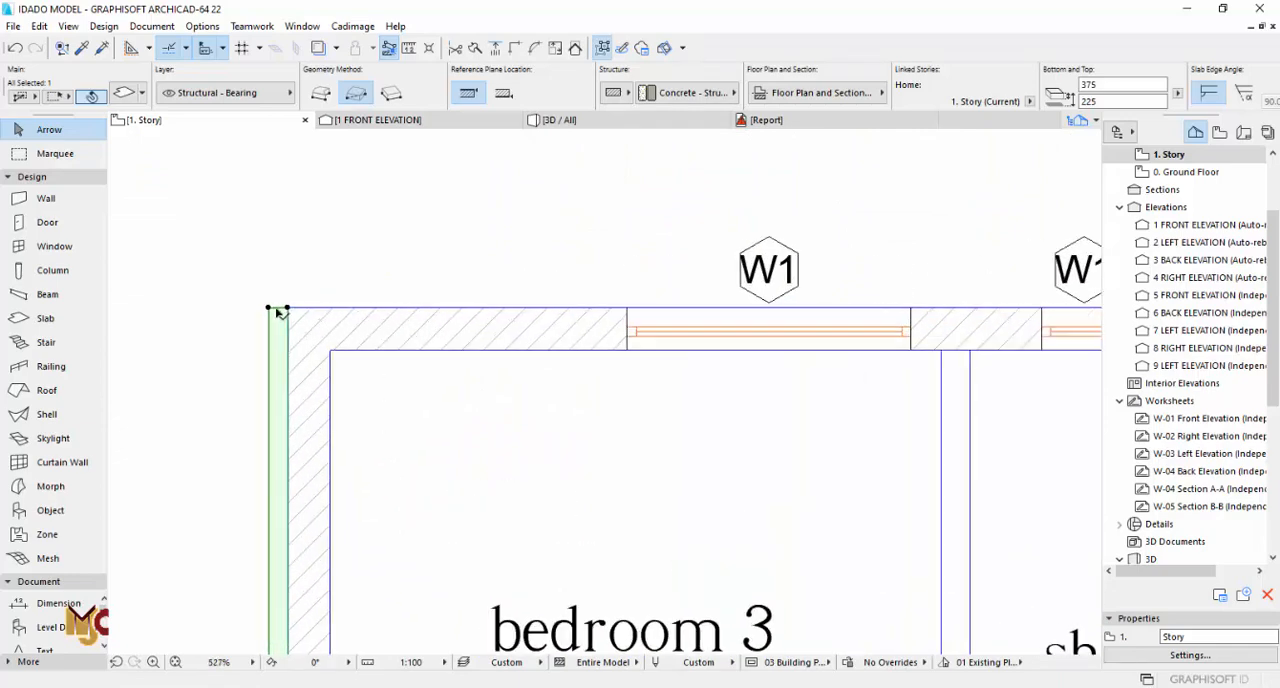
{"action": "left_click", "coordinate": [280, 307]}
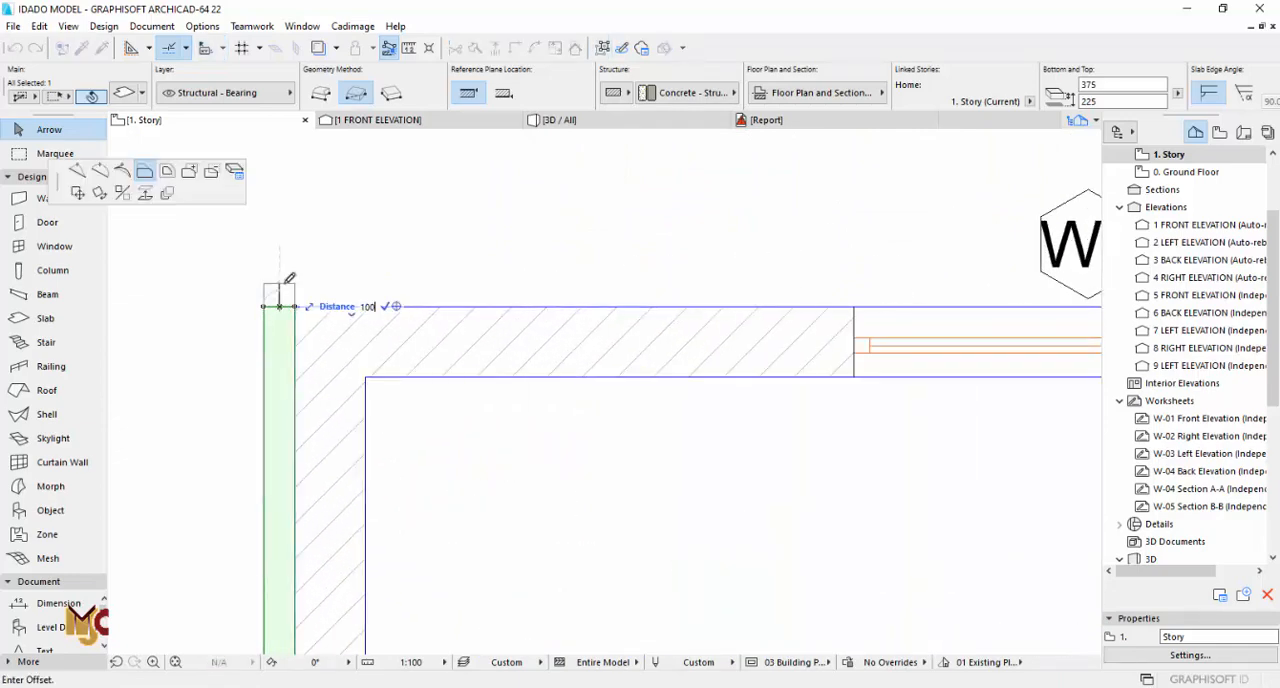
{"action": "left_click", "coordinate": [294, 277]}
{"action": "left_click", "coordinate": [295, 276]}
Step: Continue the slab strip along the outer wall of bedrooms 3 and 4 to the neighbouring unit and check it in 3D
{"action": "scroll", "coordinate": [371, 306], "scroll_direction": "down", "scroll_amount": 4}
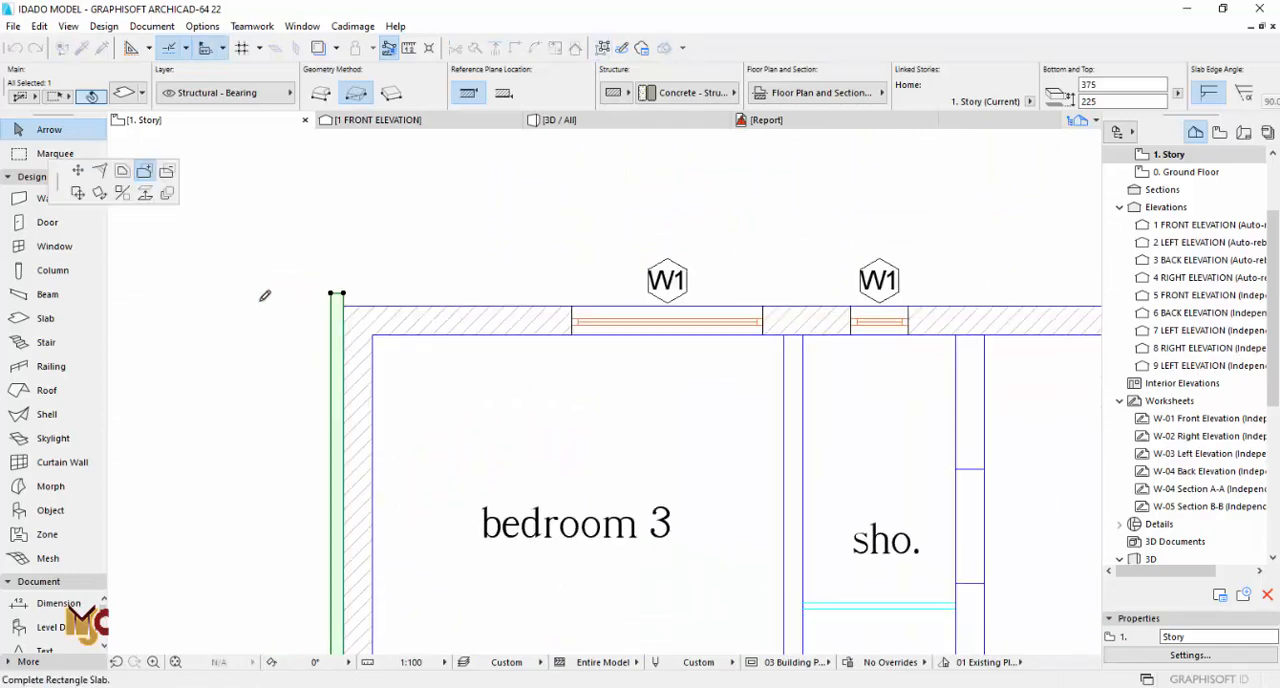
{"action": "scroll", "coordinate": [266, 294], "scroll_direction": "down", "scroll_amount": 2}
{"action": "scroll", "coordinate": [952, 290], "scroll_direction": "up", "scroll_amount": 2}
{"action": "left_click", "coordinate": [925, 309]}
{"action": "key", "text": "F3"}
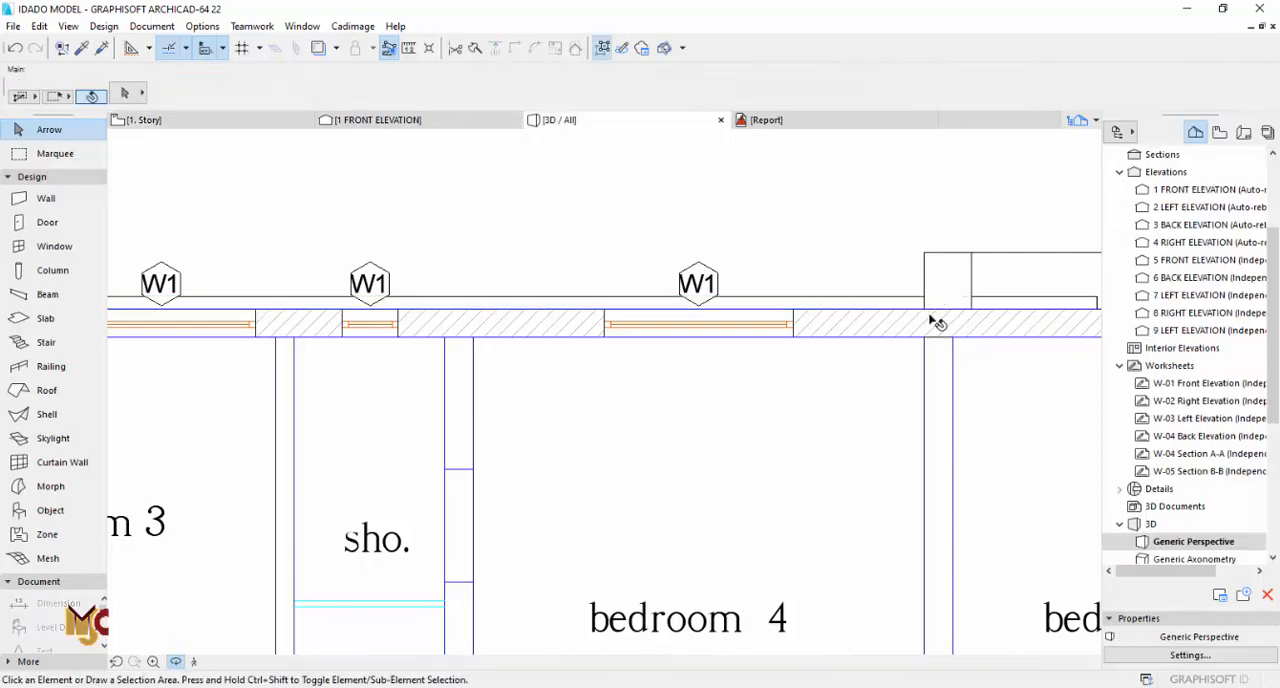
{"action": "middle_click_drag", "start_coordinate": [543, 368], "coordinate": [648, 353], "text": "shift"}
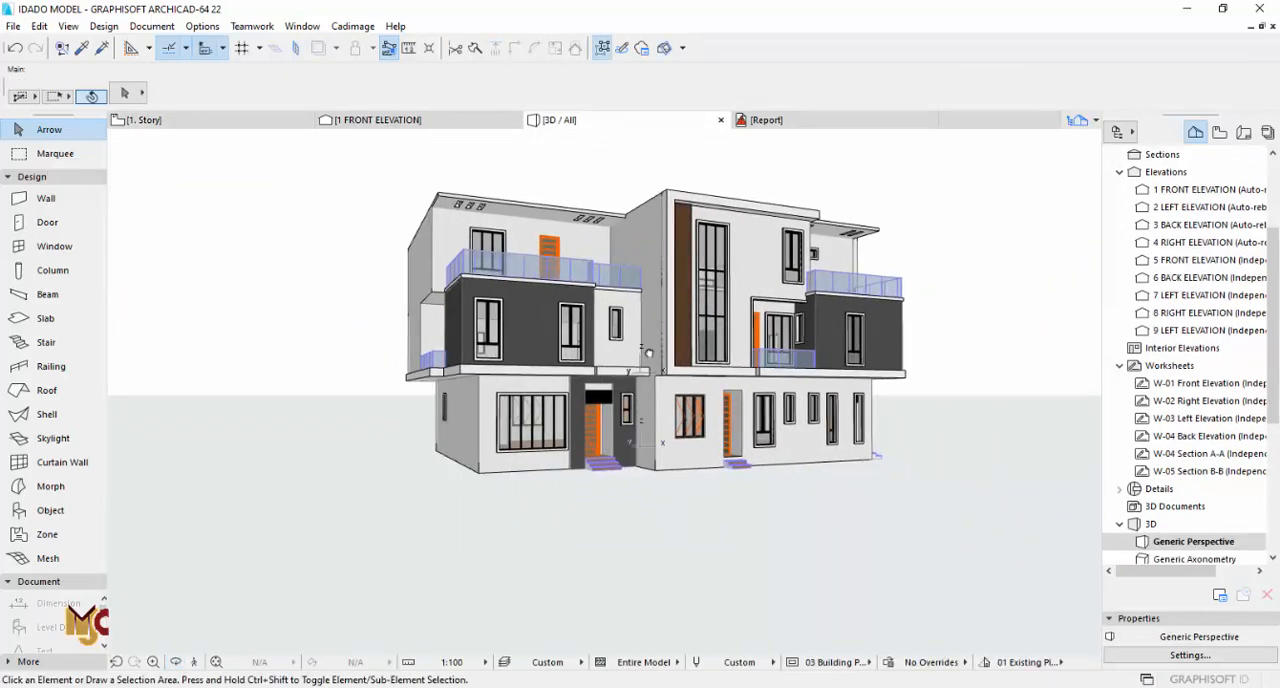
Step: Copy the shower's 450 x 1300 window (sill 1500) into the side outer wall of the other shower beside bedroom 3 on 1. Story
{"action": "key", "text": "F2"}
{"action": "scroll", "coordinate": [678, 342], "scroll_direction": "down", "scroll_amount": 5}
{"action": "middle_click_drag", "start_coordinate": [533, 407], "coordinate": [529, 309]}
{"action": "scroll", "coordinate": [550, 280], "scroll_direction": "up", "scroll_amount": 3}
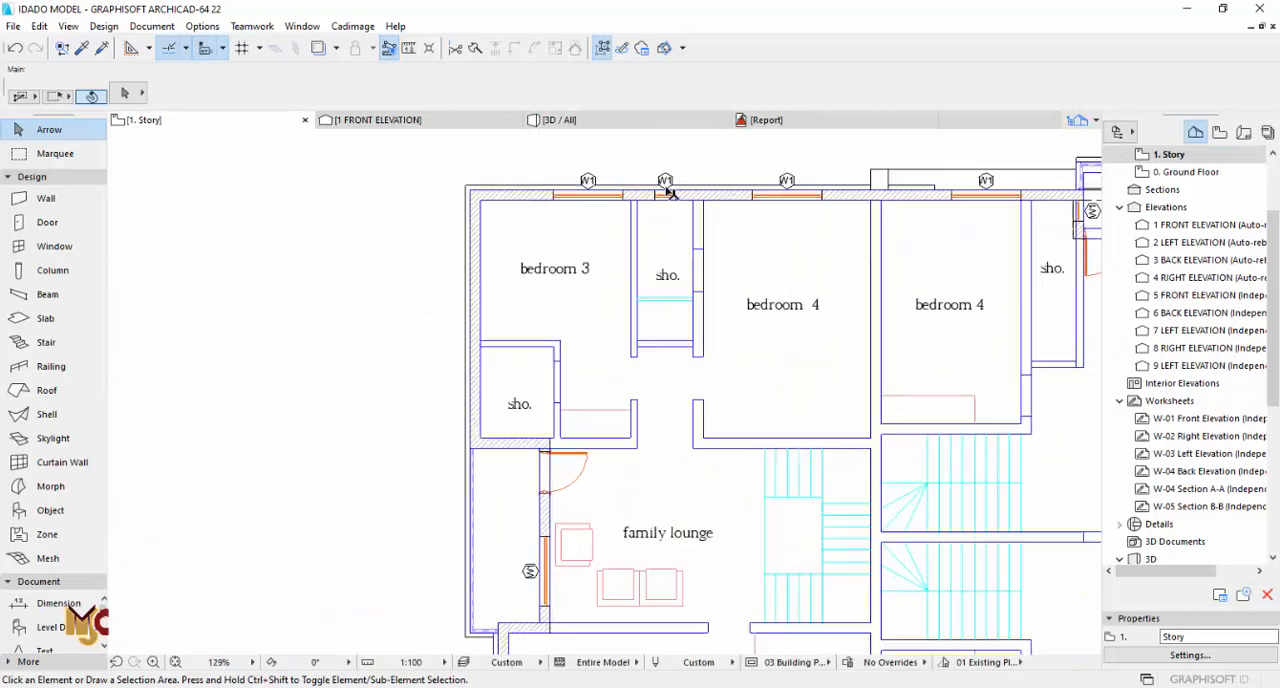
{"action": "scroll", "coordinate": [667, 191], "scroll_direction": "up", "scroll_amount": 4}
{"action": "left_click", "coordinate": [657, 204], "text": "alt"}
{"action": "scroll", "coordinate": [677, 220], "scroll_direction": "down", "scroll_amount": 5}
{"action": "scroll", "coordinate": [516, 388], "scroll_direction": "up", "scroll_amount": 2}
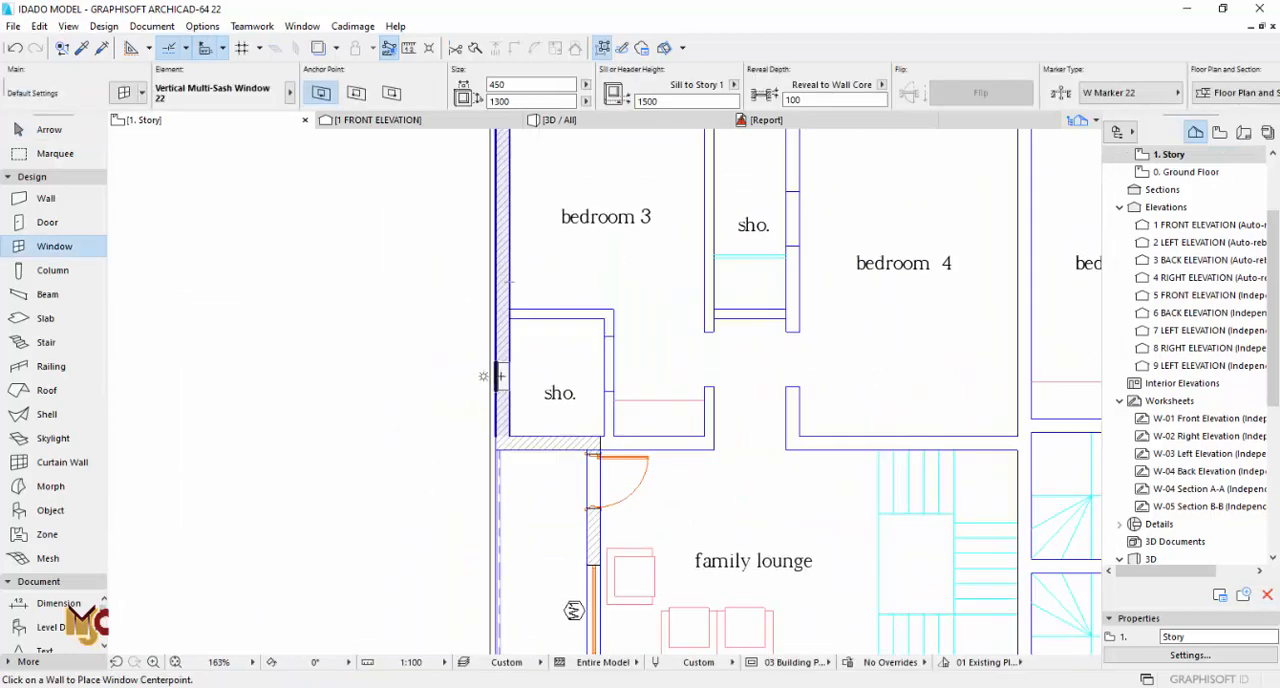
{"action": "scroll", "coordinate": [560, 370], "scroll_direction": "down", "scroll_amount": 5}
{"action": "scroll", "coordinate": [581, 311], "scroll_direction": "up", "scroll_amount": 8}
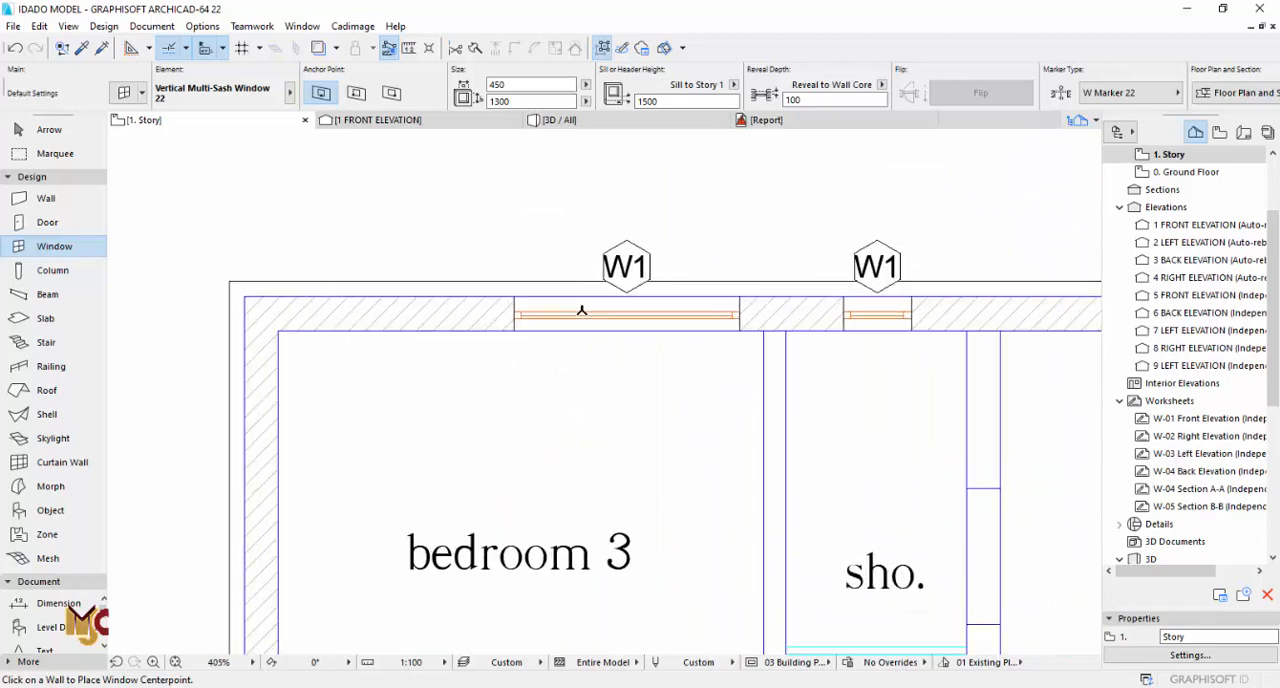
Step: Copy bedroom 3's 1500 x 2350 window (sill 450) into the same bedroom's side outer wall
{"action": "key", "text": "Escape"}
{"action": "left_click", "coordinate": [560, 308], "text": "alt"}
{"action": "scroll", "coordinate": [560, 307], "scroll_direction": "down", "scroll_amount": 6}
{"action": "scroll", "coordinate": [908, 300], "scroll_direction": "up", "scroll_amount": 3}
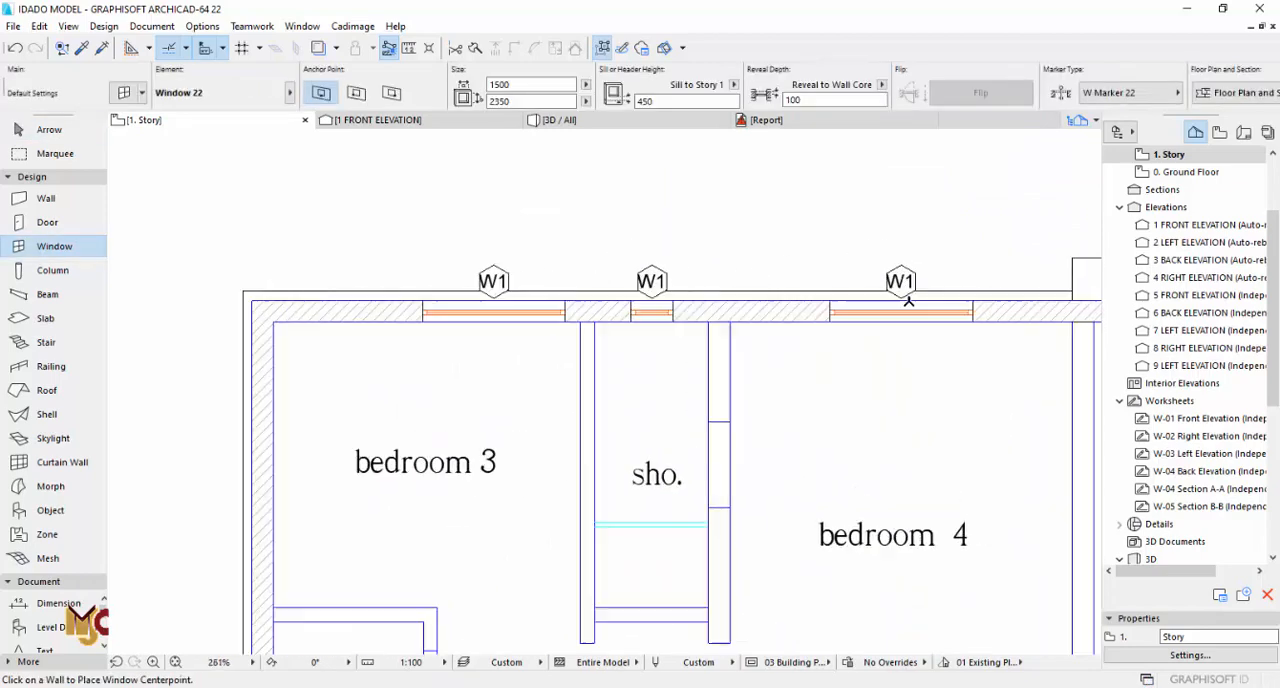
{"action": "middle_click_drag", "start_coordinate": [371, 392], "coordinate": [602, 280]}
{"action": "scroll", "coordinate": [371, 374], "scroll_direction": "down", "scroll_amount": 5}
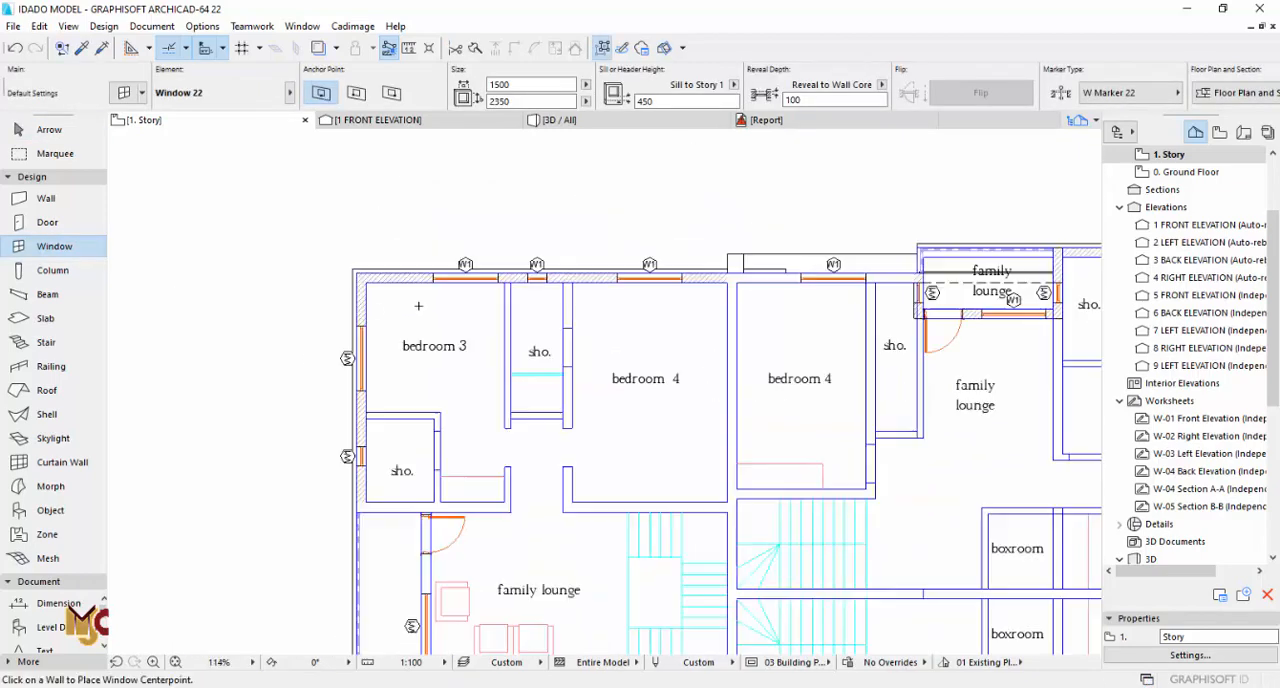
Step: Place the same 1500 x 2350 window in the master bedroom's side outer wall on 2. Story
{"action": "scroll", "coordinate": [1172, 248], "scroll_direction": "up", "scroll_amount": 3}
{"action": "double_click", "coordinate": [1171, 245]}
{"action": "middle_click_drag", "start_coordinate": [411, 390], "coordinate": [539, 262]}
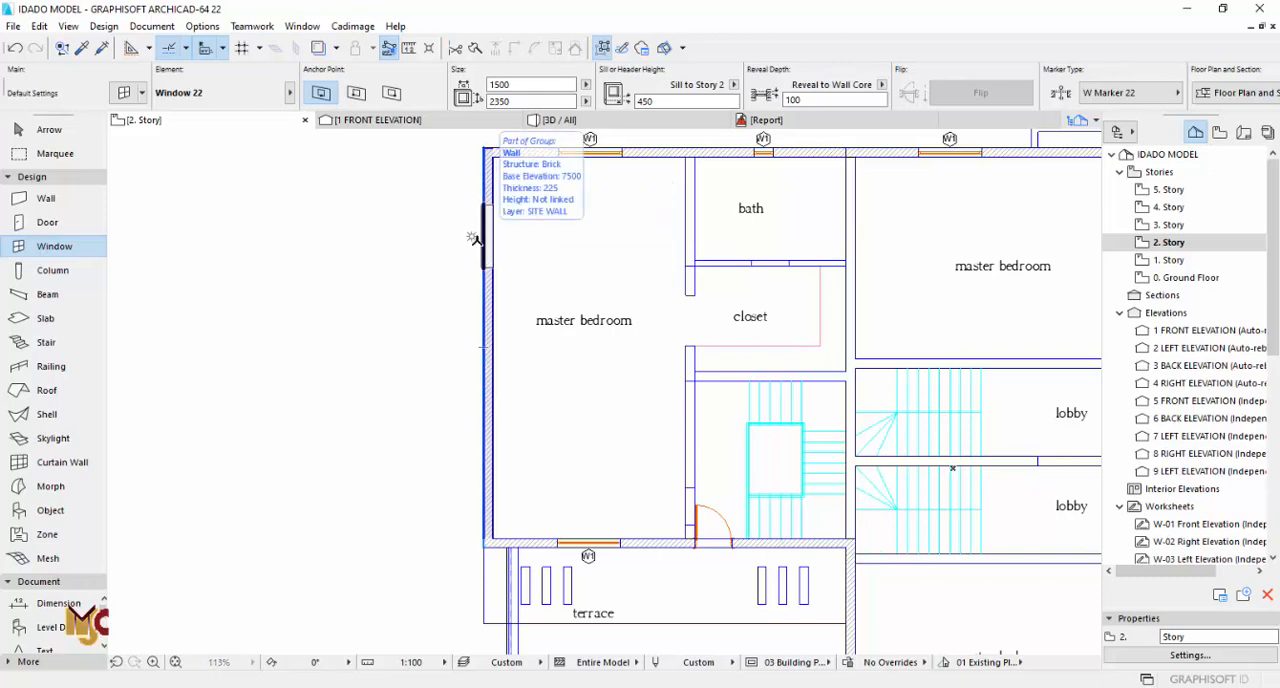
{"action": "key", "text": "F3"}
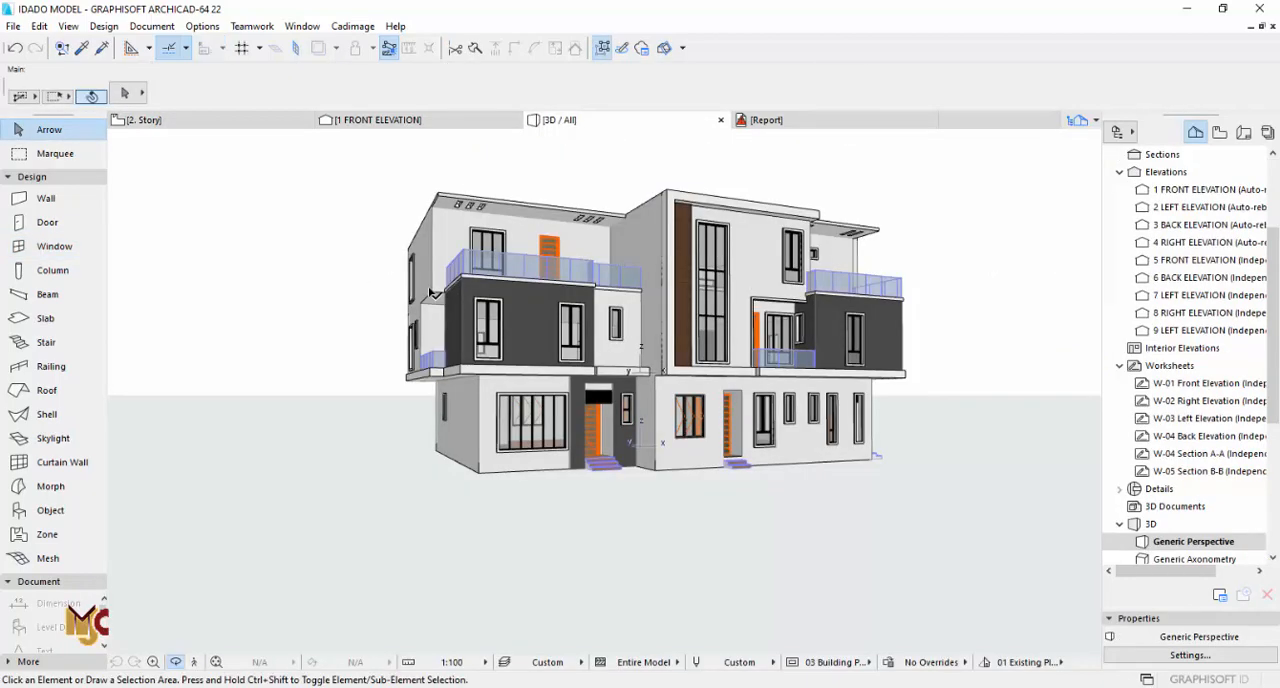
Step: Move the new master bedroom window sideways in 3D to align it with the bedroom 3 window below
{"action": "middle_click_drag", "start_coordinate": [433, 293], "coordinate": [598, 254], "text": "shift"}
{"action": "scroll", "coordinate": [598, 254], "scroll_direction": "up", "scroll_amount": 5}
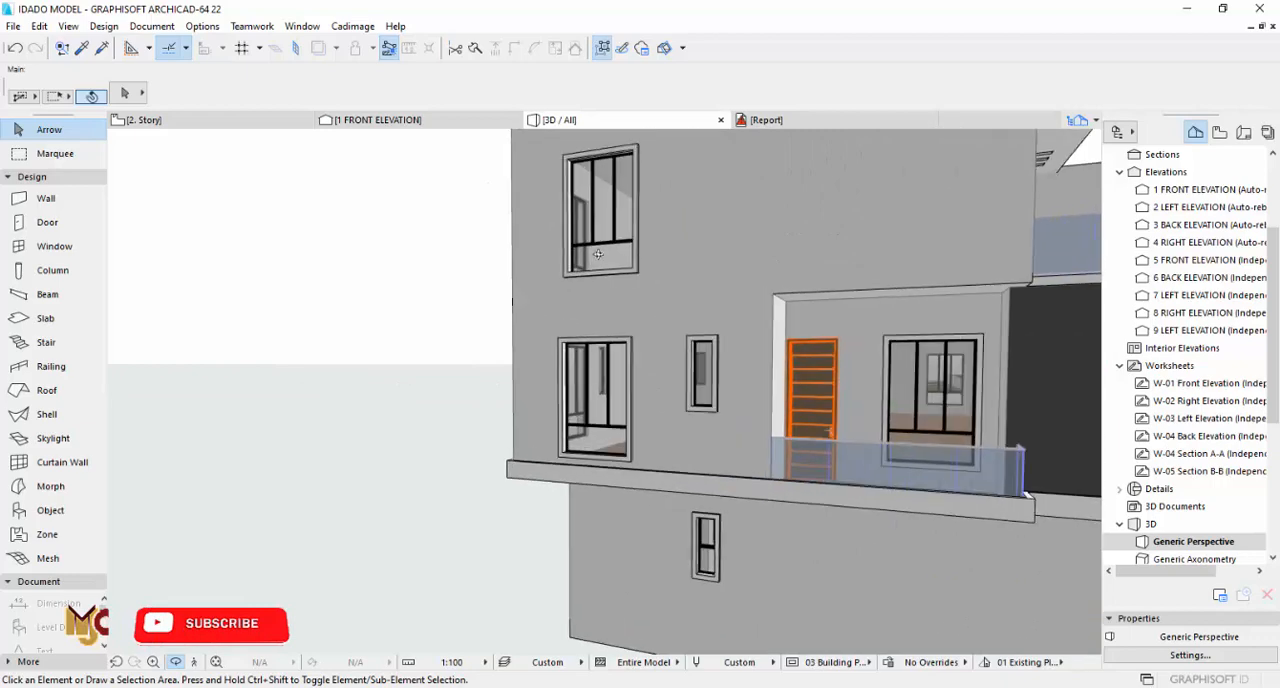
{"action": "left_click", "coordinate": [598, 254]}
{"action": "left_click", "coordinate": [570, 276]}
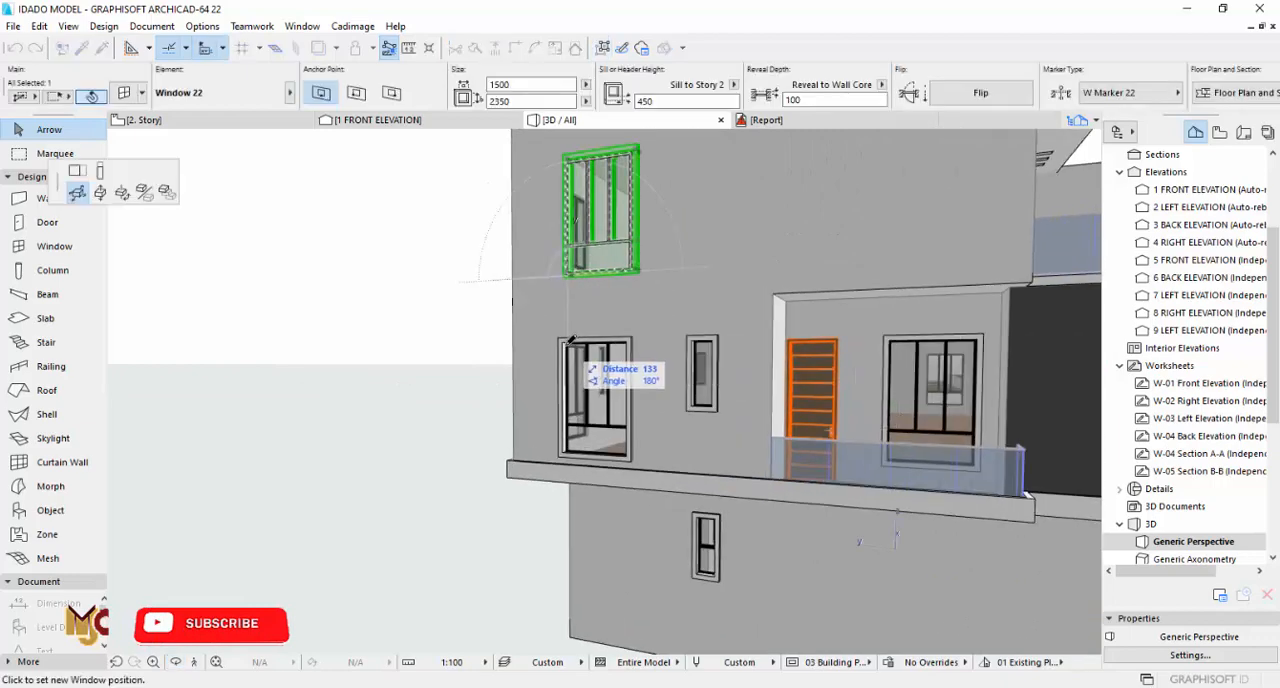
{"action": "left_click", "coordinate": [620, 340]}
{"action": "key", "text": "Escape"}
{"action": "middle_click_drag", "start_coordinate": [686, 286], "coordinate": [315, 340], "text": "shift"}
{"action": "middle_click_drag", "start_coordinate": [751, 361], "coordinate": [591, 374], "text": "shift"}
Step: Examine the ground floor plan's outer walls for rooms that still need a window
{"action": "key", "text": "F2"}
{"action": "scroll", "coordinate": [591, 389], "scroll_direction": "down", "scroll_amount": 3}
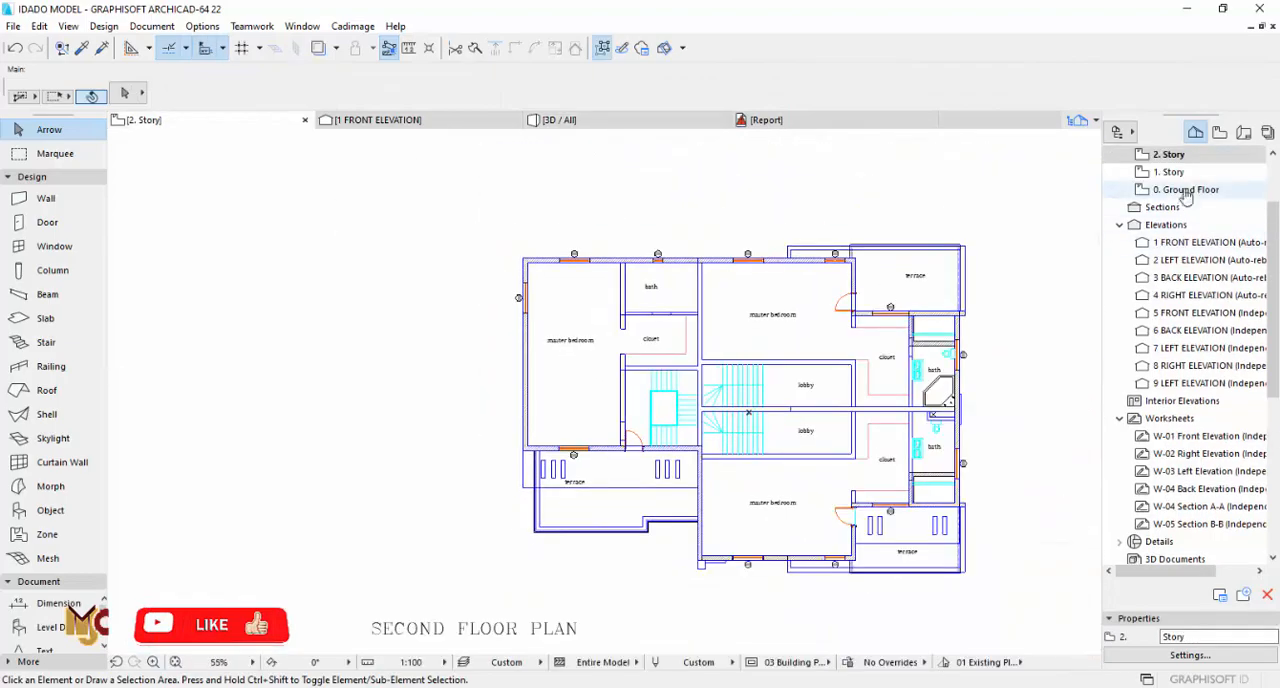
{"action": "left_click", "coordinate": [1185, 190]}
{"action": "scroll", "coordinate": [591, 480], "scroll_direction": "up", "scroll_amount": 10}
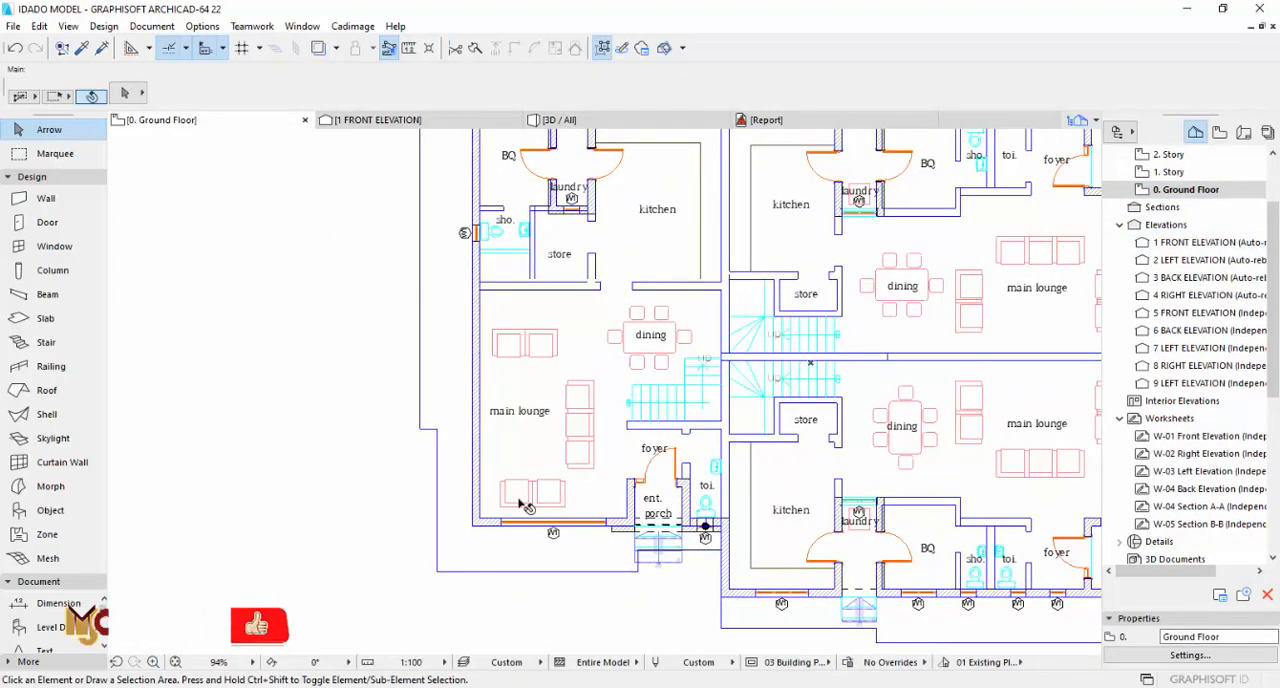
{"action": "scroll", "coordinate": [521, 527], "scroll_direction": "down", "scroll_amount": 5}
{"action": "scroll", "coordinate": [537, 501], "scroll_direction": "down", "scroll_amount": 2}
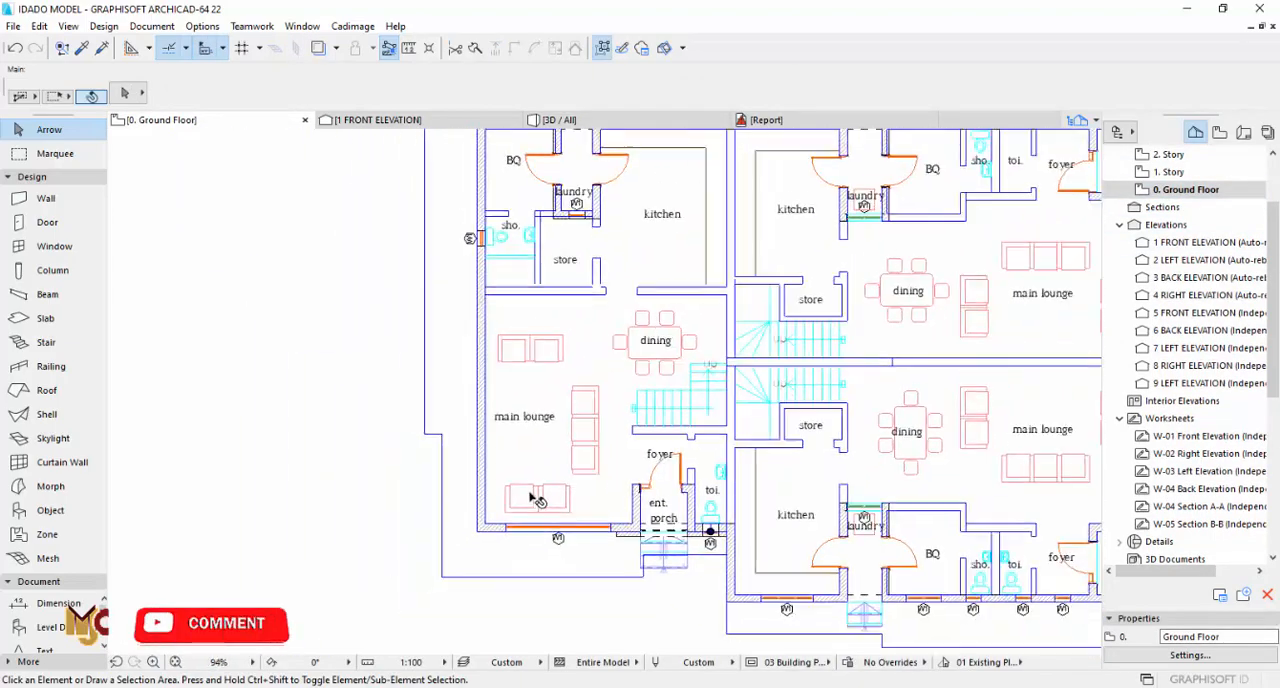
{"action": "scroll", "coordinate": [612, 527], "scroll_direction": "up", "scroll_amount": 3}
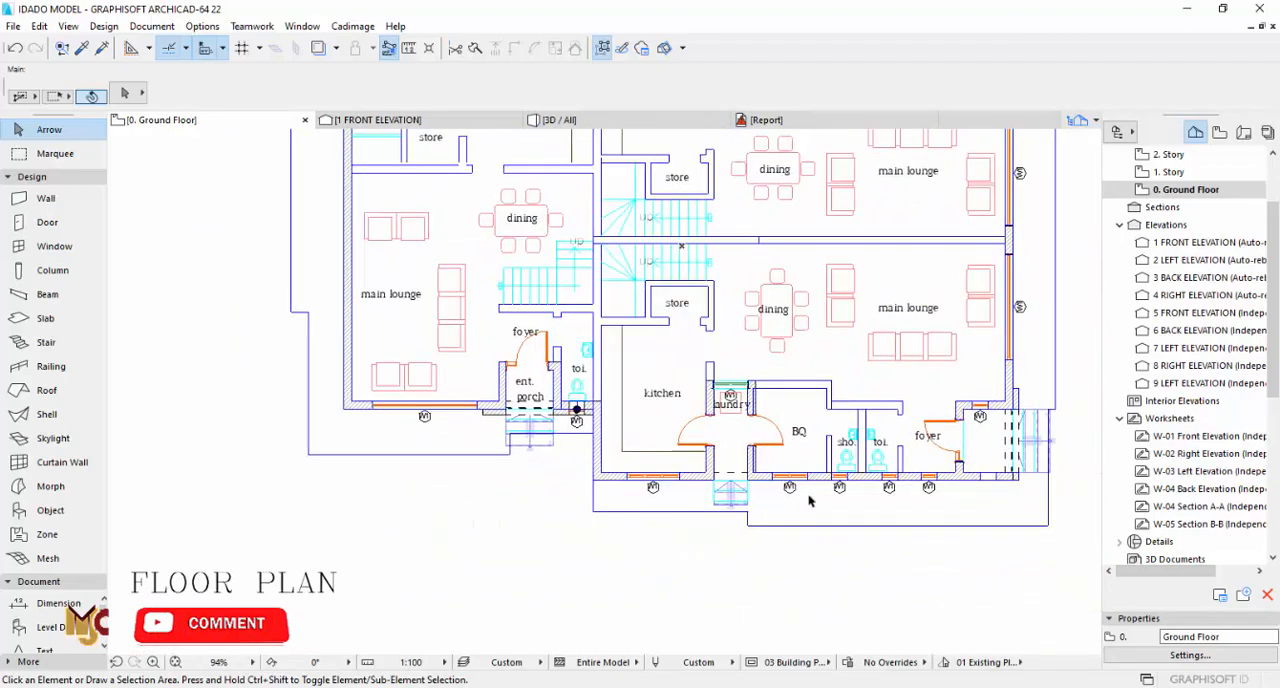
{"action": "scroll", "coordinate": [600, 456], "scroll_direction": "up", "scroll_amount": 2}
{"action": "scroll", "coordinate": [548, 452], "scroll_direction": "down", "scroll_amount": 4}
{"action": "scroll", "coordinate": [640, 454], "scroll_direction": "up", "scroll_amount": 2}
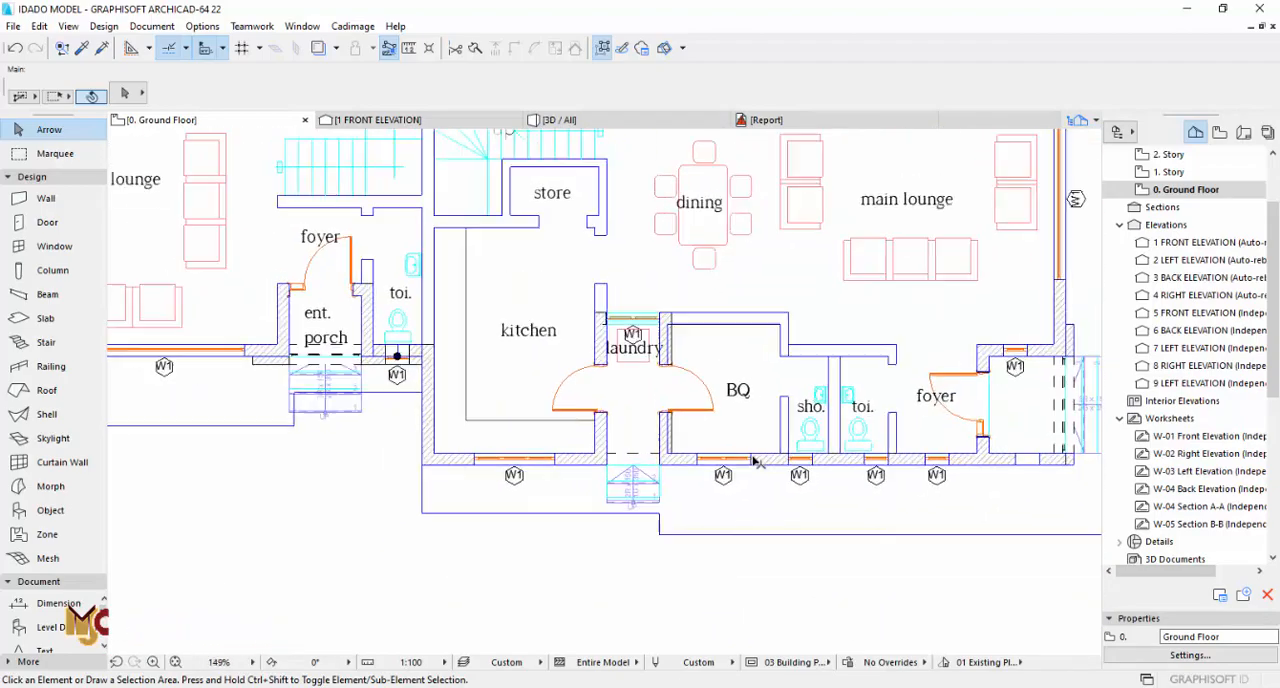
{"action": "scroll", "coordinate": [574, 365], "scroll_direction": "down", "scroll_amount": 5}
{"action": "scroll", "coordinate": [716, 275], "scroll_direction": "up", "scroll_amount": 5}
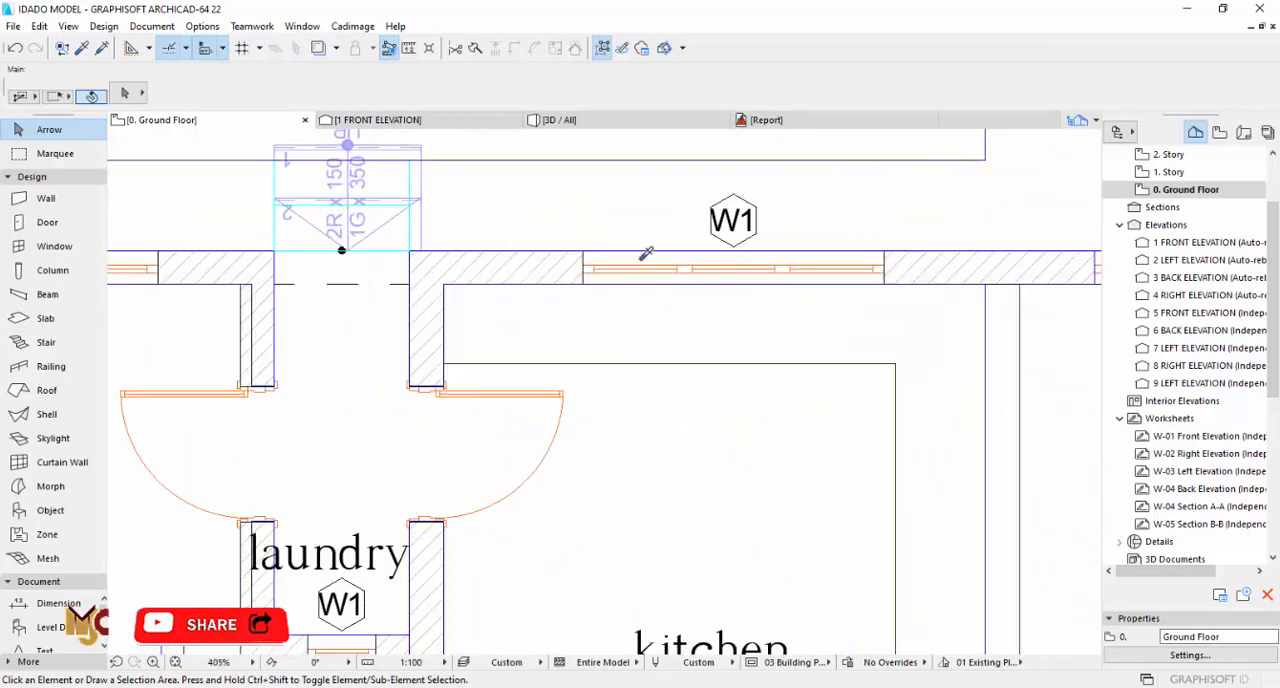
{"action": "scroll", "coordinate": [677, 263], "scroll_direction": "down", "scroll_amount": 7}
{"action": "middle_click_drag", "start_coordinate": [836, 278], "coordinate": [644, 259]}
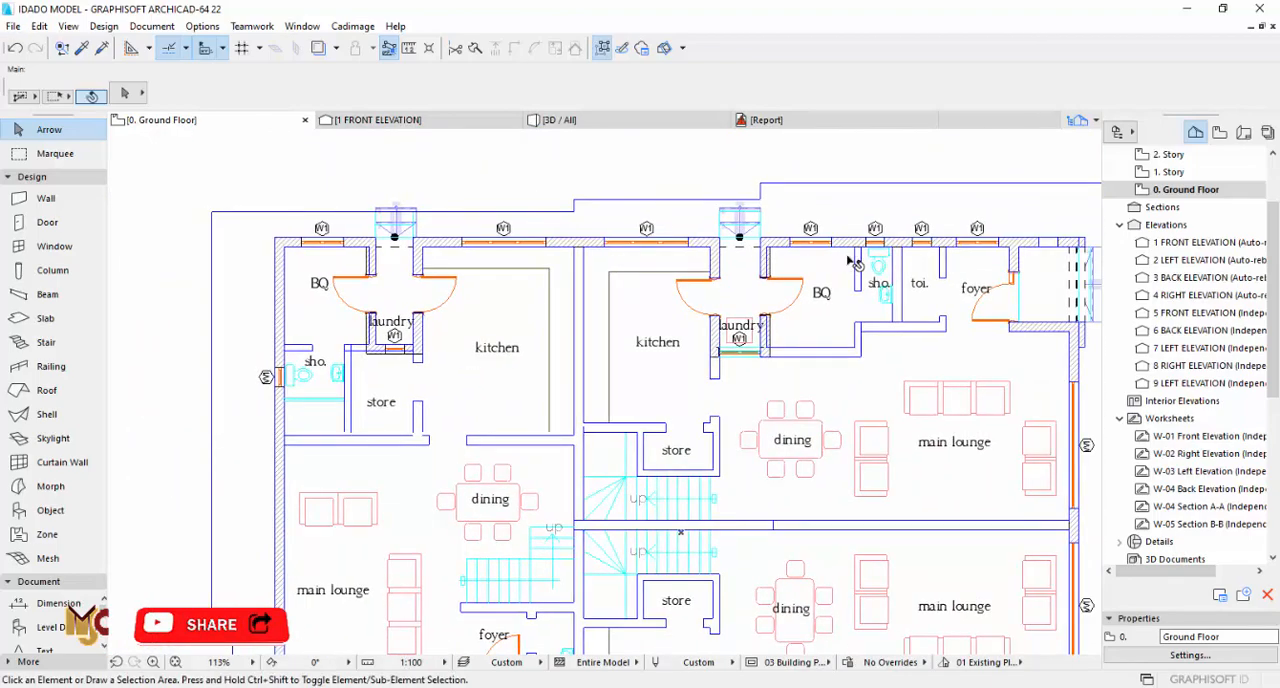
{"action": "middle_click_drag", "start_coordinate": [938, 285], "coordinate": [794, 247]}
Step: Copy bedroom 3's 1500 x 2350 window (sill 450) from 1. Story into the main lounge's side outer wall on the ground floor
{"action": "left_click", "coordinate": [1170, 173]}
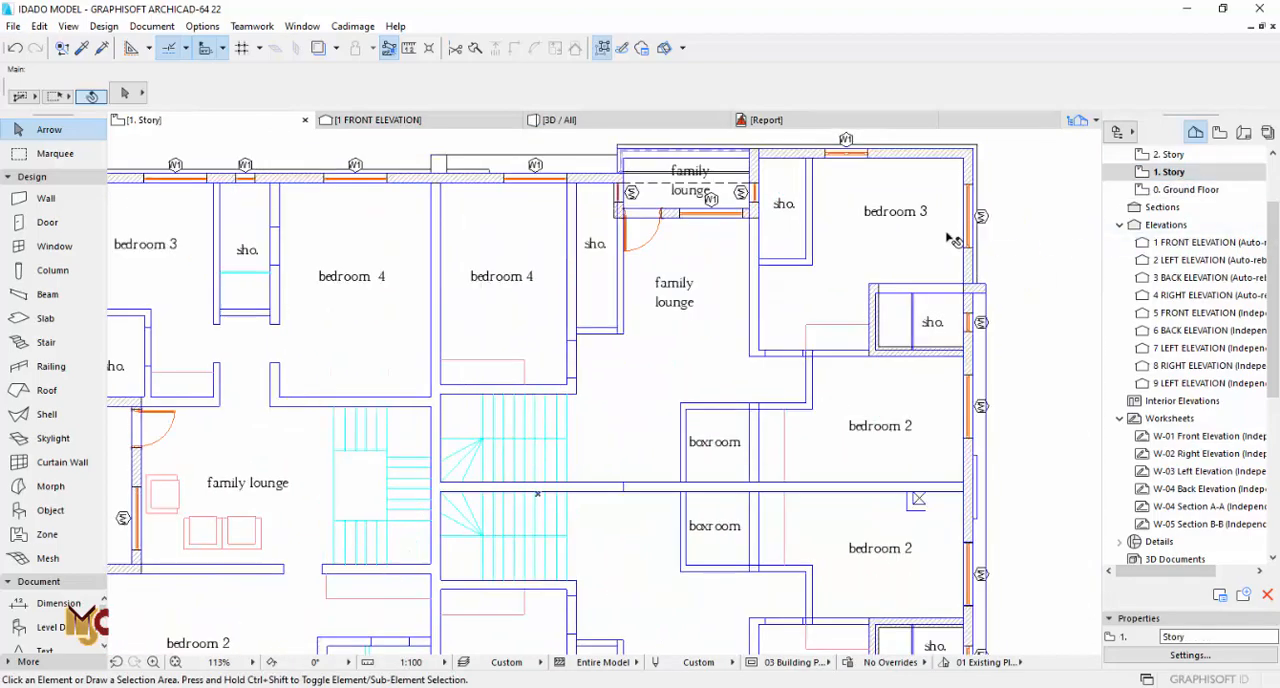
{"action": "scroll", "coordinate": [398, 320], "scroll_direction": "up", "scroll_amount": 7}
{"action": "left_click", "coordinate": [399, 322], "text": "alt"}
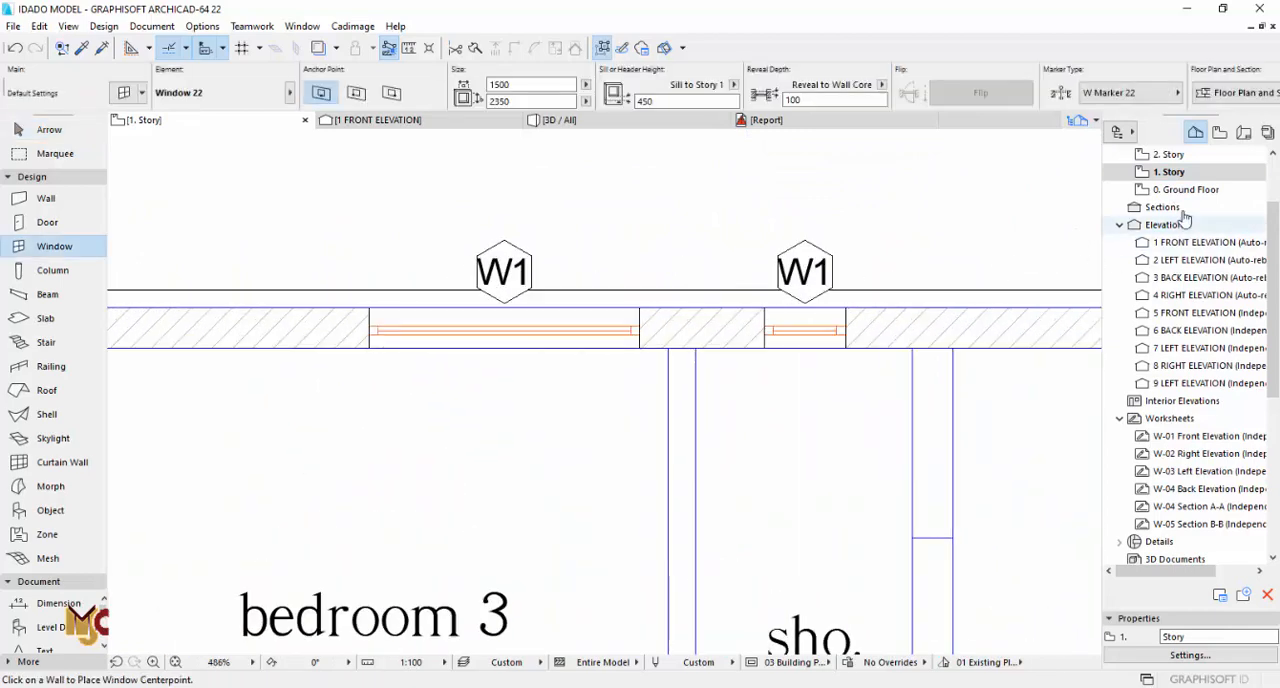
{"action": "left_click", "coordinate": [1185, 189]}
{"action": "scroll", "coordinate": [673, 281], "scroll_direction": "down", "scroll_amount": 7}
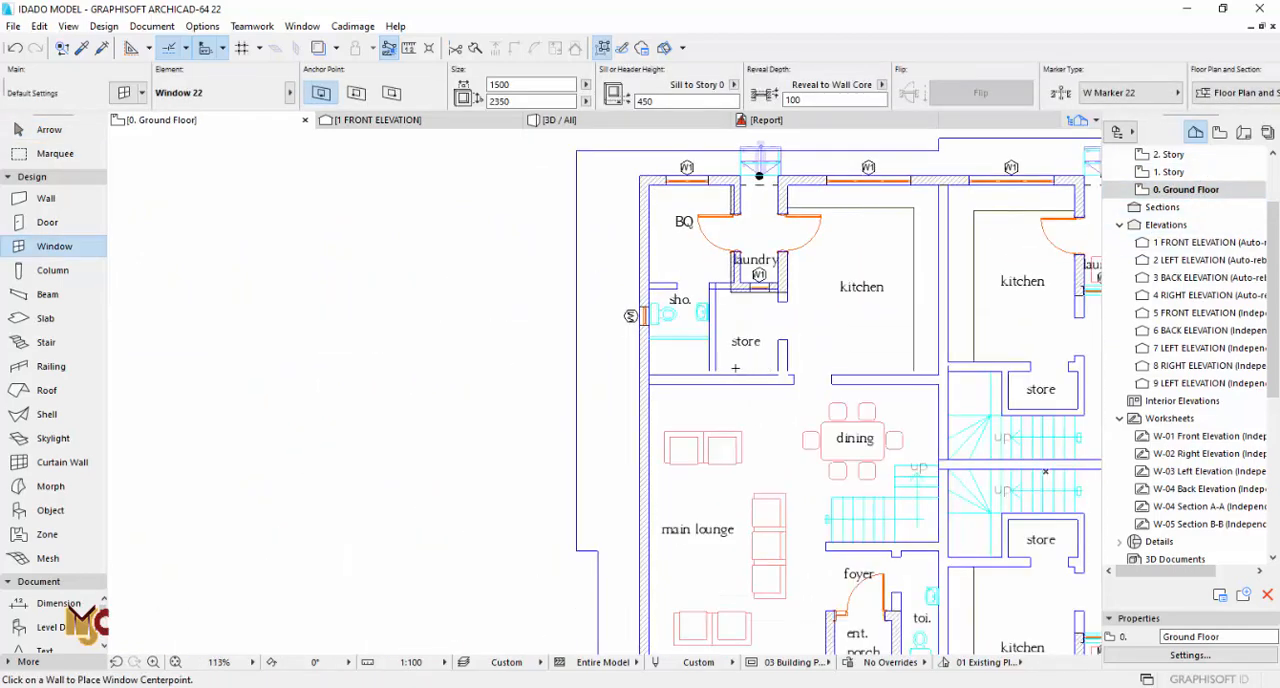
{"action": "scroll", "coordinate": [655, 412], "scroll_direction": "up", "scroll_amount": 2}
{"action": "scroll", "coordinate": [640, 405], "scroll_direction": "down", "scroll_amount": 3}
{"action": "scroll", "coordinate": [632, 400], "scroll_direction": "up", "scroll_amount": 4}
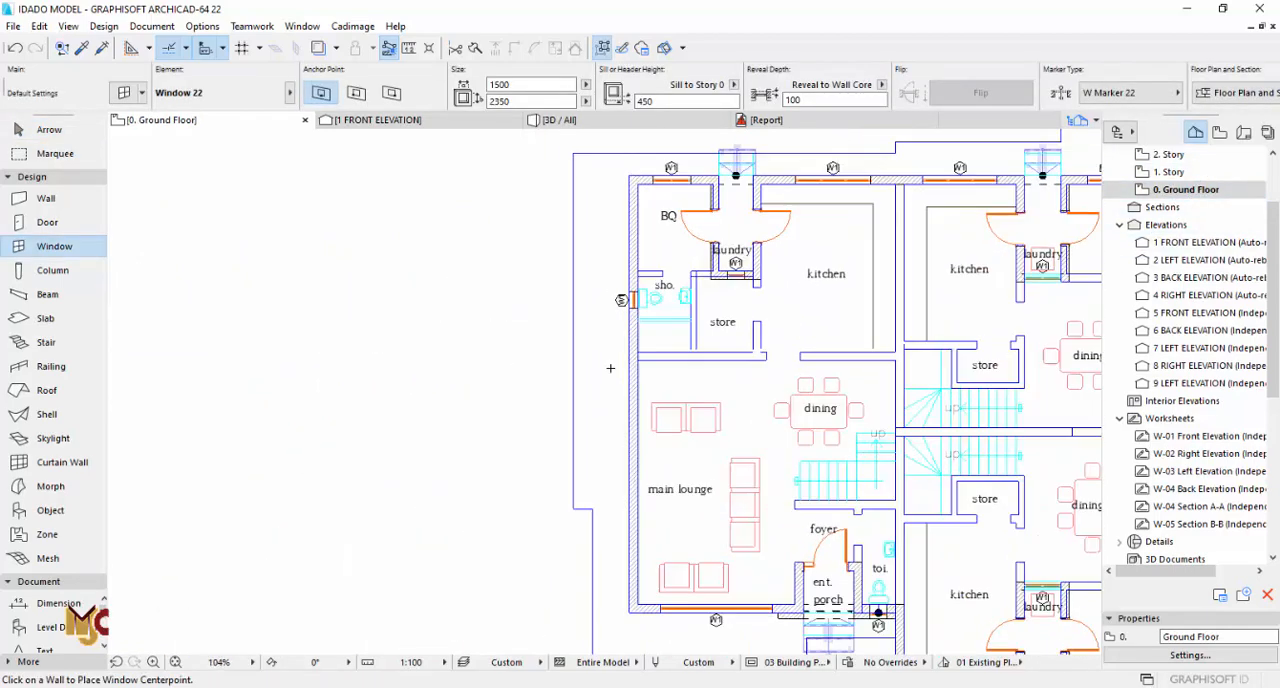
{"action": "left_click", "coordinate": [641, 400]}
{"action": "left_click", "coordinate": [523, 378]}
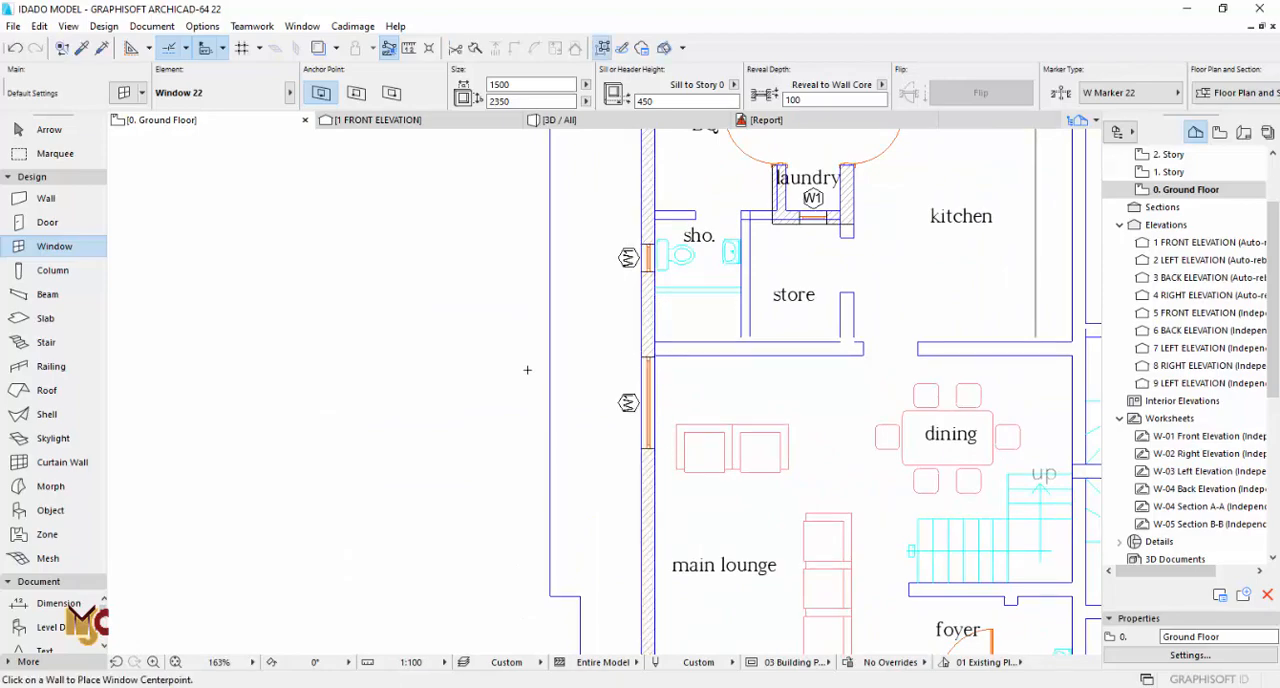
{"action": "scroll", "coordinate": [523, 368], "scroll_direction": "down", "scroll_amount": 3}
{"action": "scroll", "coordinate": [713, 289], "scroll_direction": "up", "scroll_amount": 2}
{"action": "middle_click_drag", "start_coordinate": [841, 352], "coordinate": [591, 306]}
{"action": "key", "text": "Escape"}
Step: Review the complete ground floor plan and the roof slab outline on 3. Story
{"action": "scroll", "coordinate": [589, 308], "scroll_direction": "down", "scroll_amount": 4}
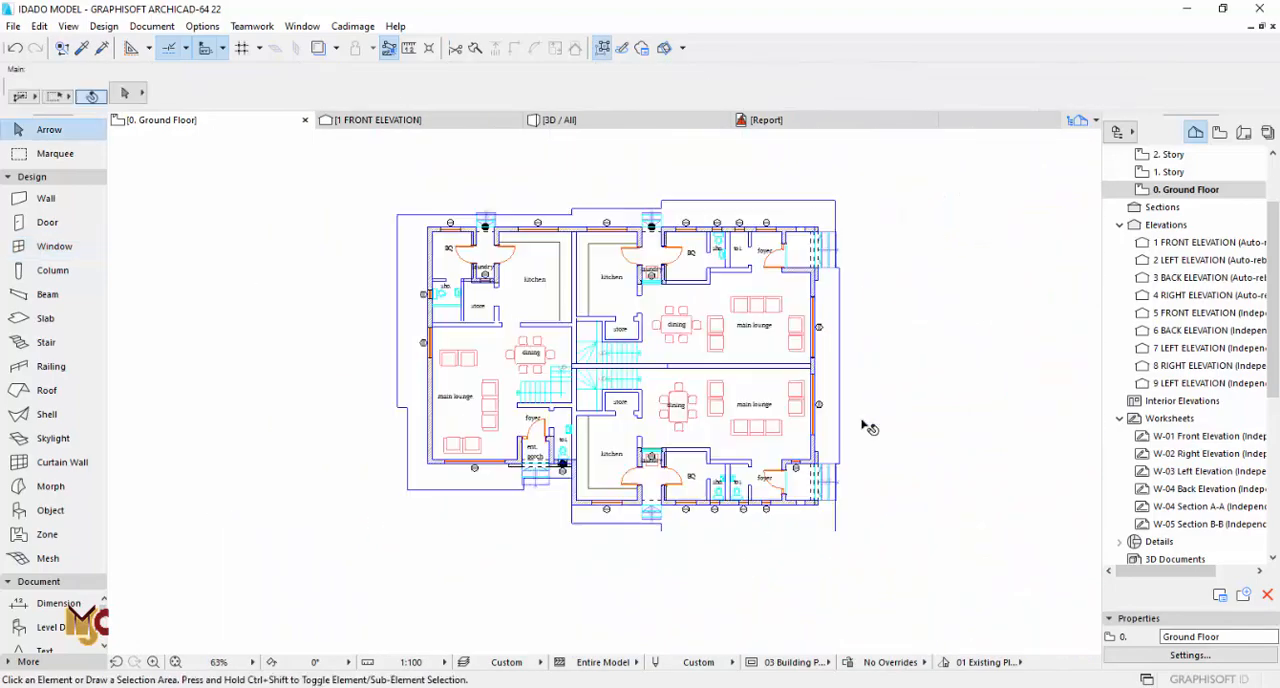
{"action": "middle_click_drag", "start_coordinate": [817, 491], "coordinate": [675, 420]}
{"action": "scroll", "coordinate": [676, 420], "scroll_direction": "up", "scroll_amount": 2}
{"action": "scroll", "coordinate": [730, 456], "scroll_direction": "down", "scroll_amount": 4}
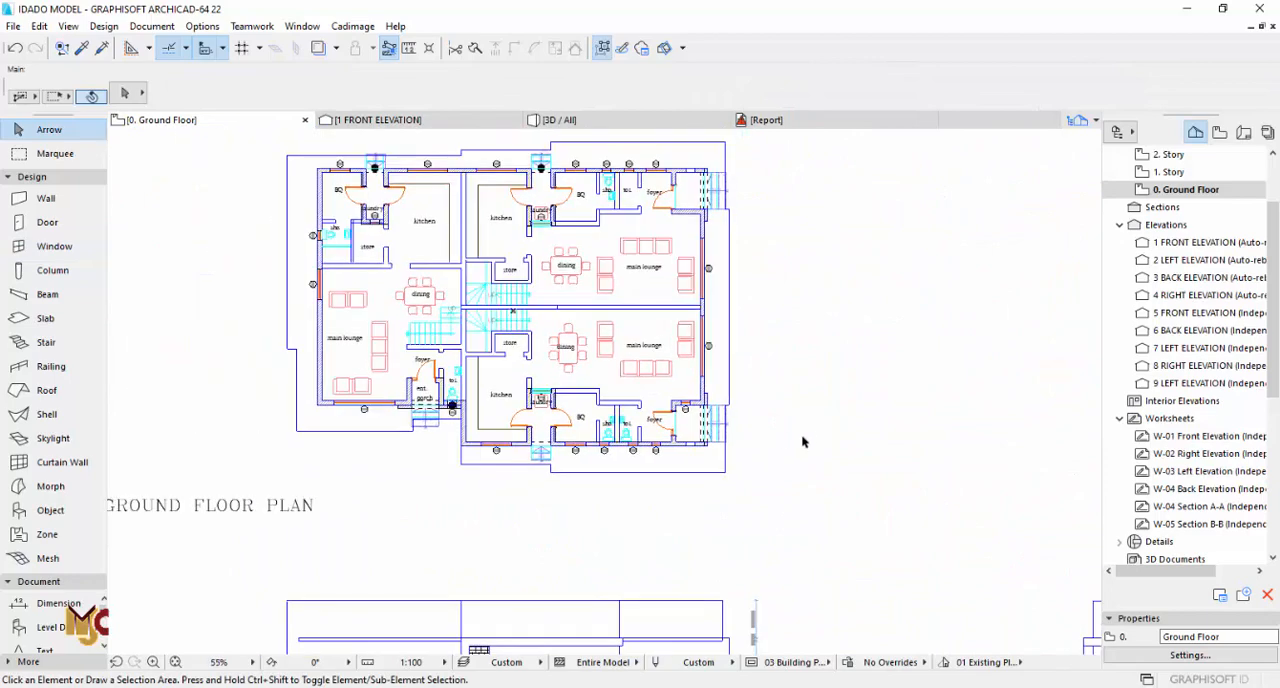
{"action": "scroll", "coordinate": [1223, 166], "scroll_direction": "up", "scroll_amount": 3}
{"action": "left_click", "coordinate": [1172, 225]}
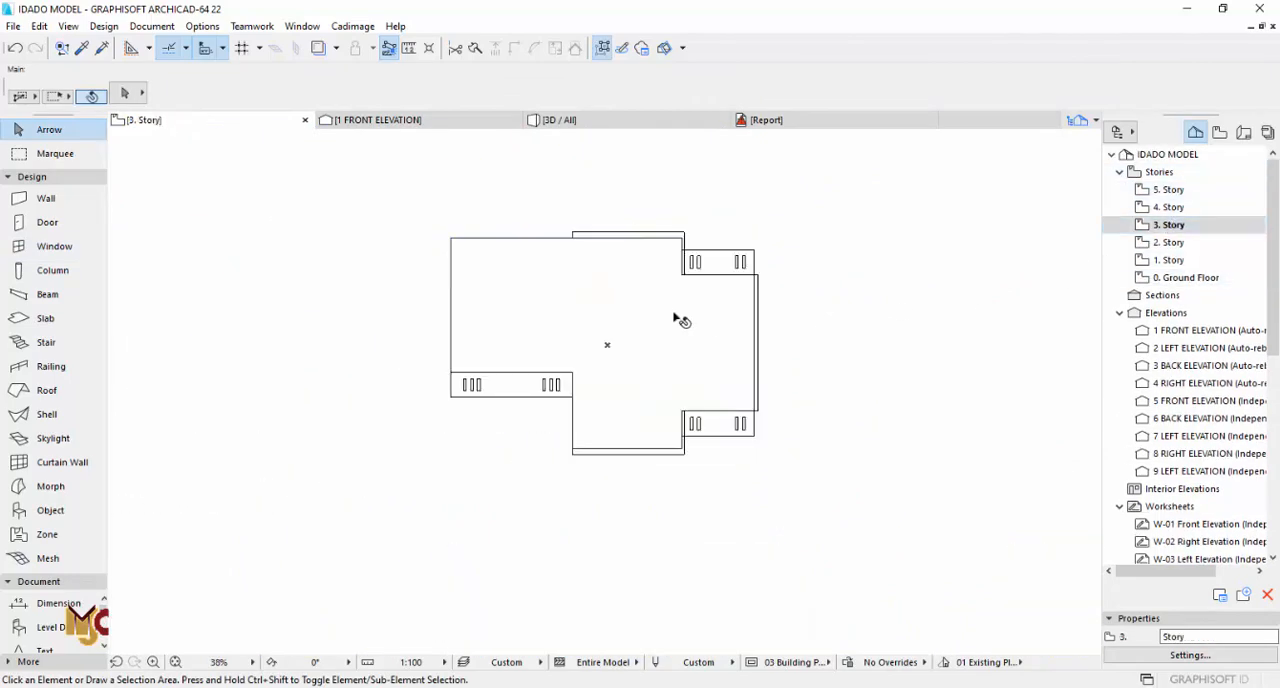
{"action": "scroll", "coordinate": [674, 320], "scroll_direction": "down", "scroll_amount": 3}
Step: Measure the parapet's height above the roof slab in the left side elevation drawing on 2. Story
{"action": "left_click", "coordinate": [1180, 245]}
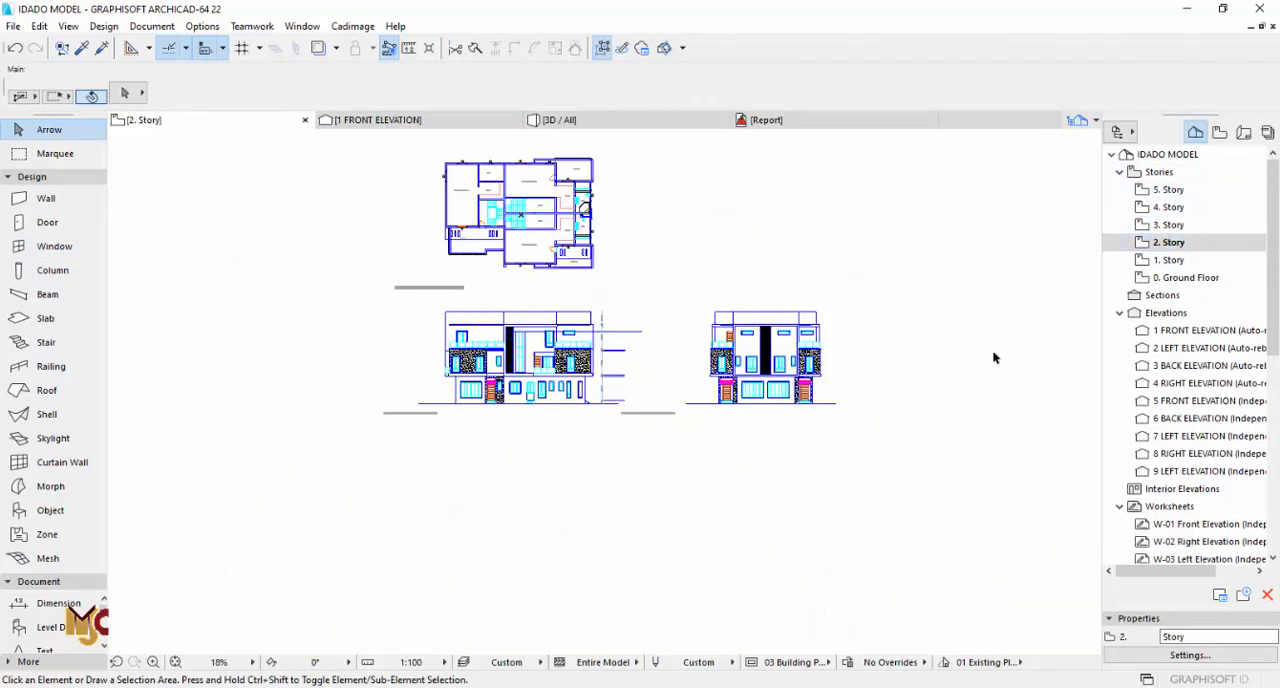
{"action": "scroll", "coordinate": [609, 350], "scroll_direction": "up", "scroll_amount": 2}
{"action": "scroll", "coordinate": [456, 292], "scroll_direction": "up", "scroll_amount": 2}
{"action": "scroll", "coordinate": [594, 269], "scroll_direction": "up", "scroll_amount": 2}
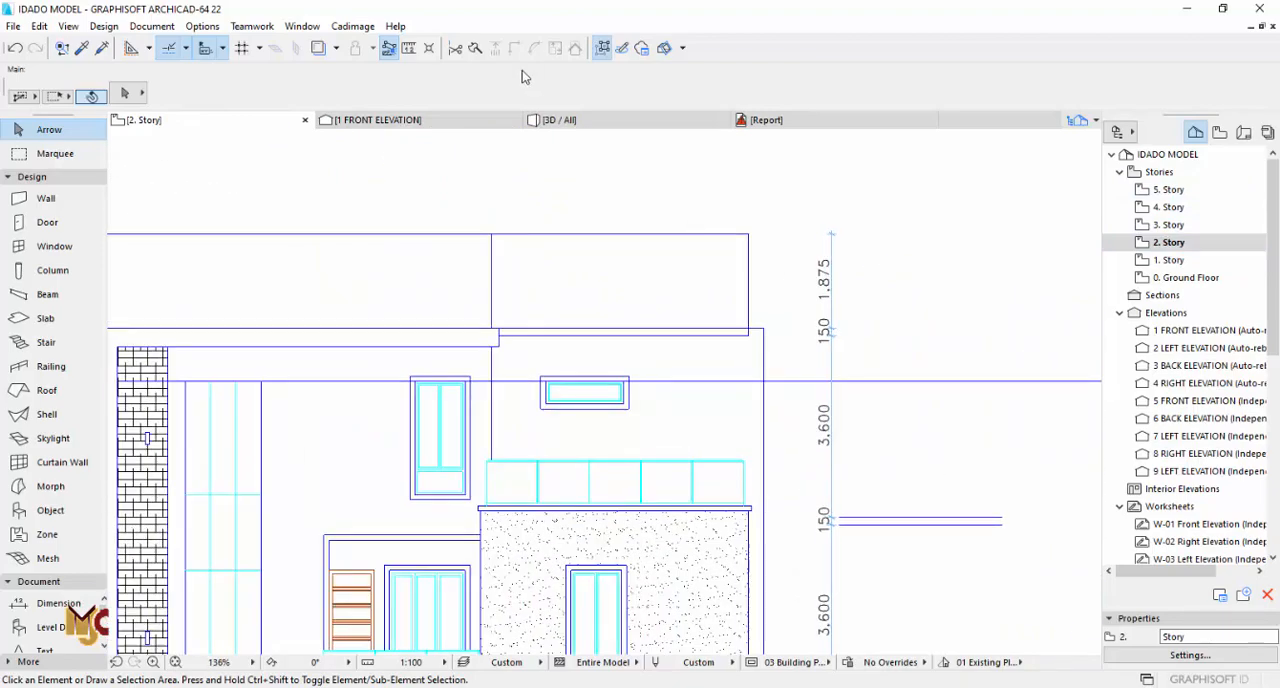
{"action": "left_click", "coordinate": [409, 48]}
{"action": "scroll", "coordinate": [751, 323], "scroll_direction": "up", "scroll_amount": 1}
{"action": "left_click", "coordinate": [759, 336]}
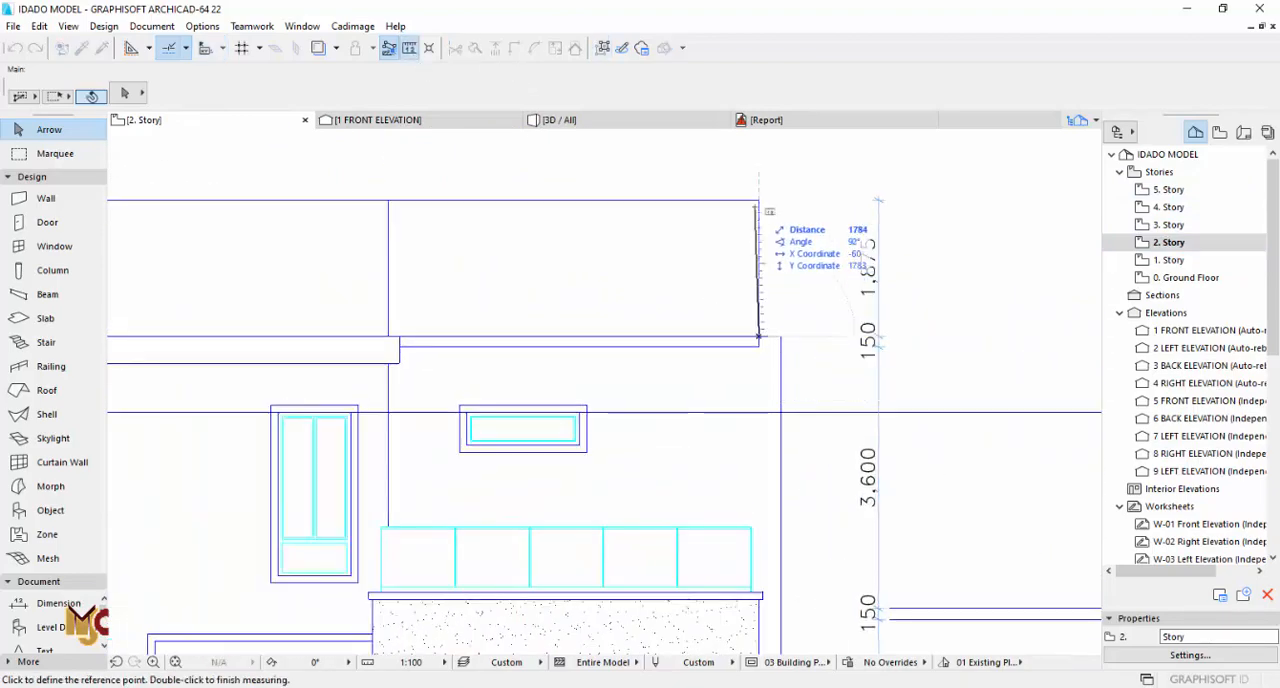
{"action": "scroll", "coordinate": [757, 249], "scroll_direction": "down", "scroll_amount": 3}
{"action": "key", "text": "Escape"}
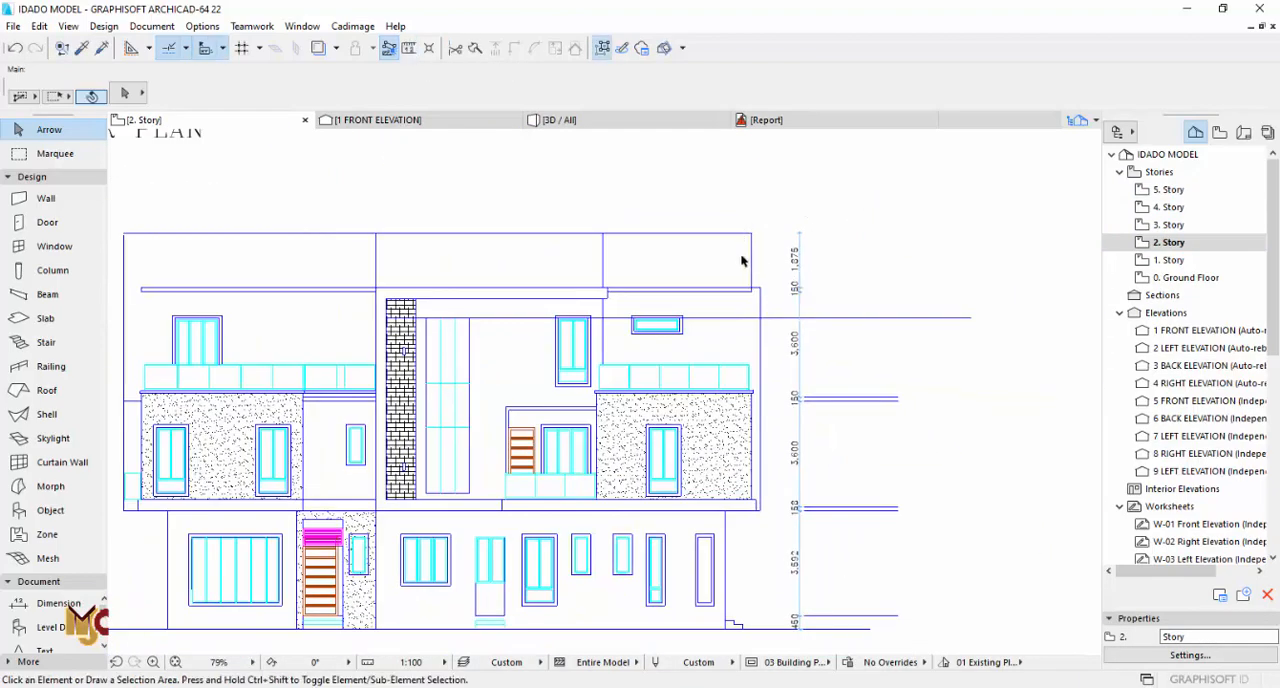
Step: Examine the parapet outline and level dimensions in the left side and approach elevation drawings
{"action": "scroll", "coordinate": [646, 280], "scroll_direction": "down", "scroll_amount": 2}
{"action": "scroll", "coordinate": [571, 271], "scroll_direction": "down", "scroll_amount": 1}
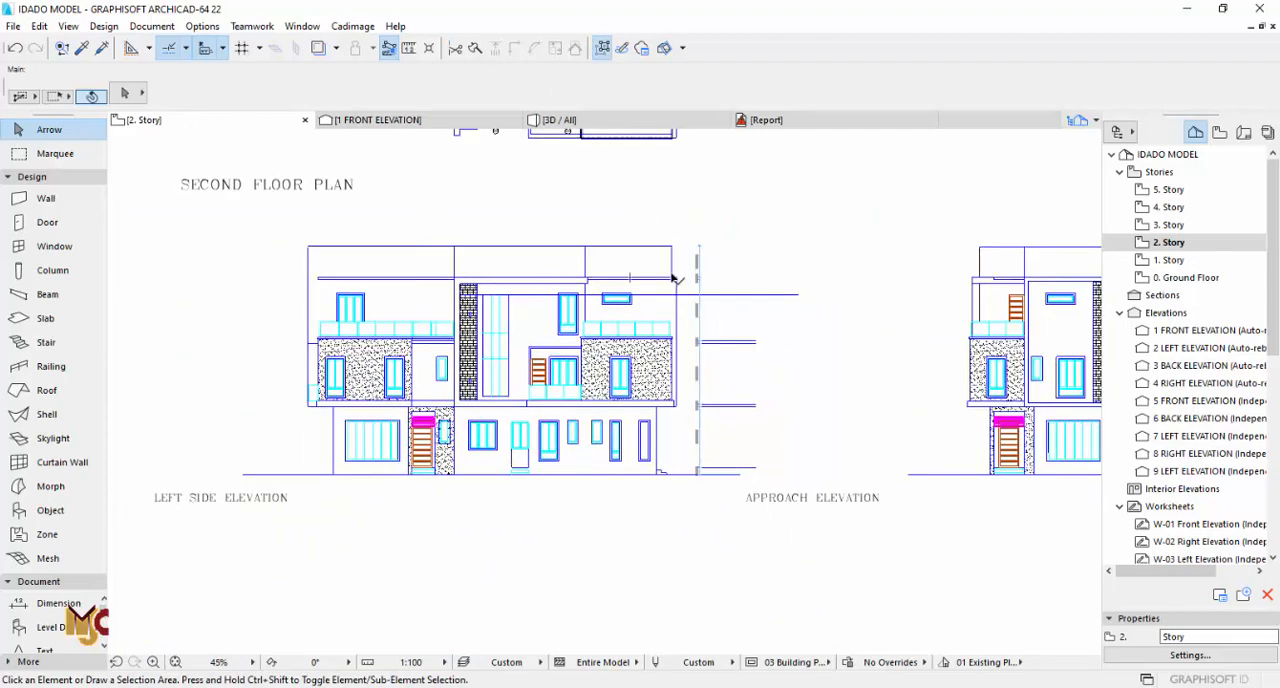
{"action": "scroll", "coordinate": [717, 268], "scroll_direction": "up", "scroll_amount": 2}
{"action": "scroll", "coordinate": [717, 268], "scroll_direction": "up", "scroll_amount": 2}
{"action": "scroll", "coordinate": [675, 287], "scroll_direction": "down", "scroll_amount": 4}
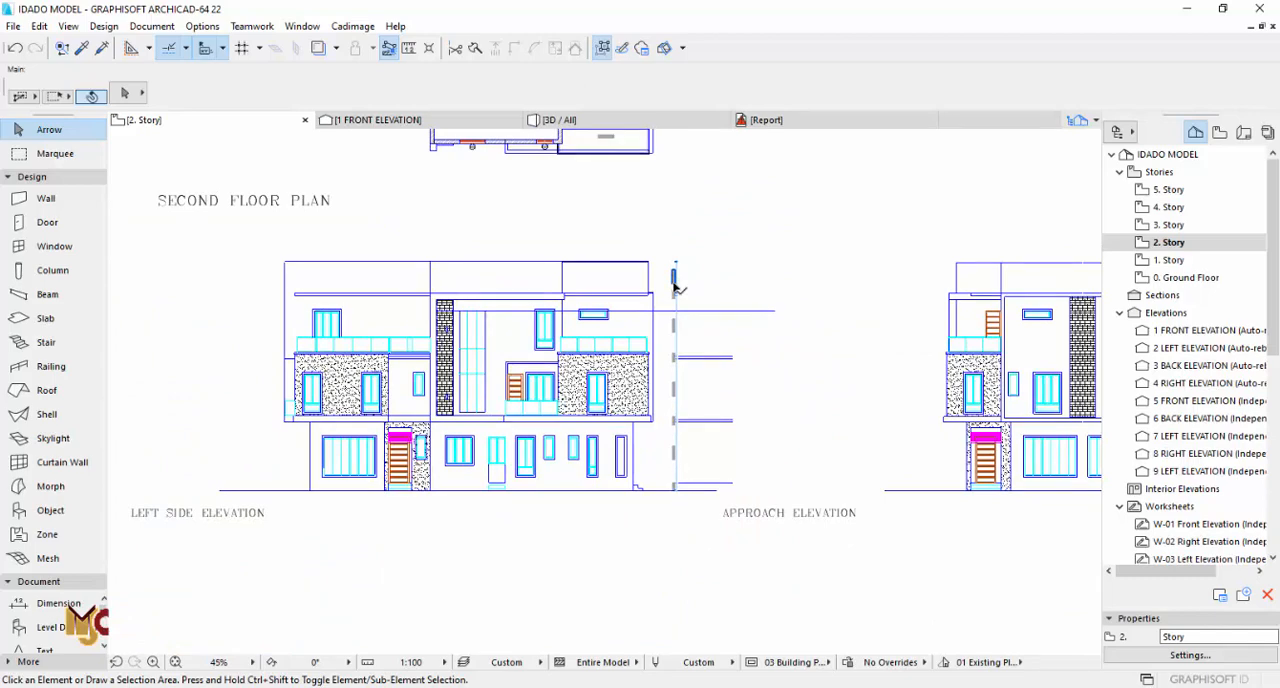
{"action": "scroll", "coordinate": [700, 287], "scroll_direction": "down", "scroll_amount": 2}
{"action": "scroll", "coordinate": [651, 287], "scroll_direction": "up", "scroll_amount": 4}
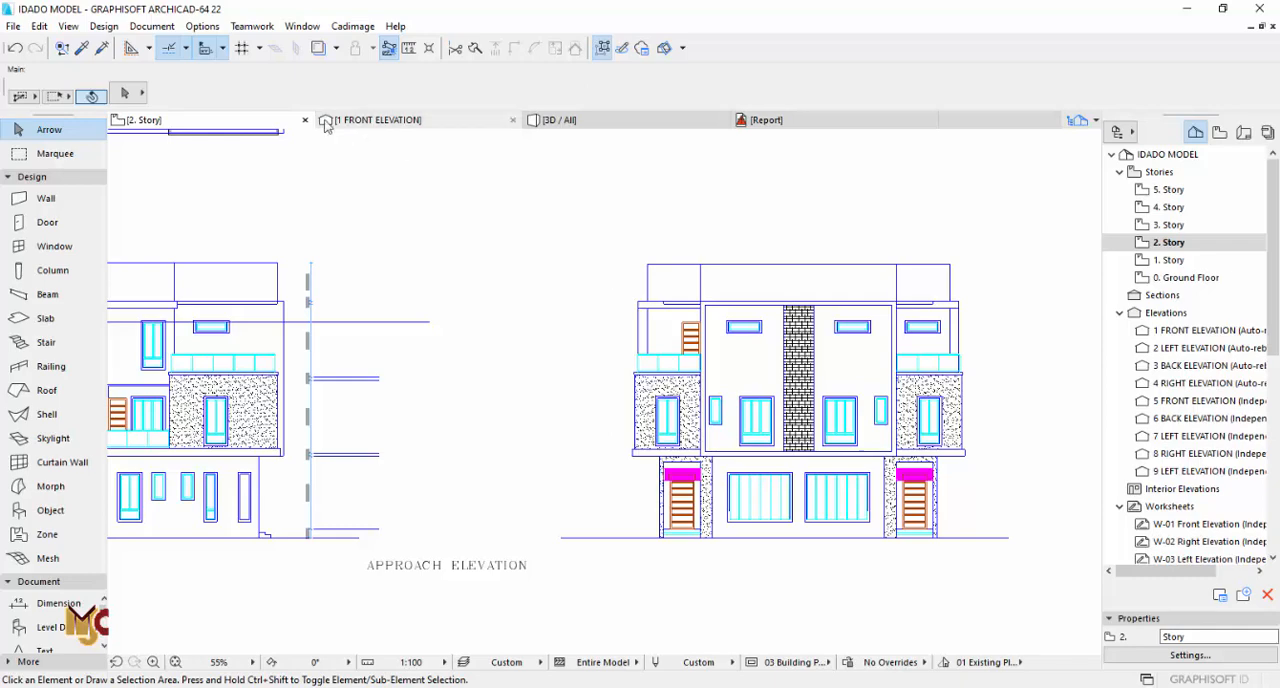
{"action": "scroll", "coordinate": [543, 397], "scroll_direction": "down", "scroll_amount": 3}
Step: Trace the roof slab outline on 3. Story with 225 mm brick parapet walls, 1875 mm high, with the reference line on the inside face
{"action": "left_click", "coordinate": [1168, 226]}
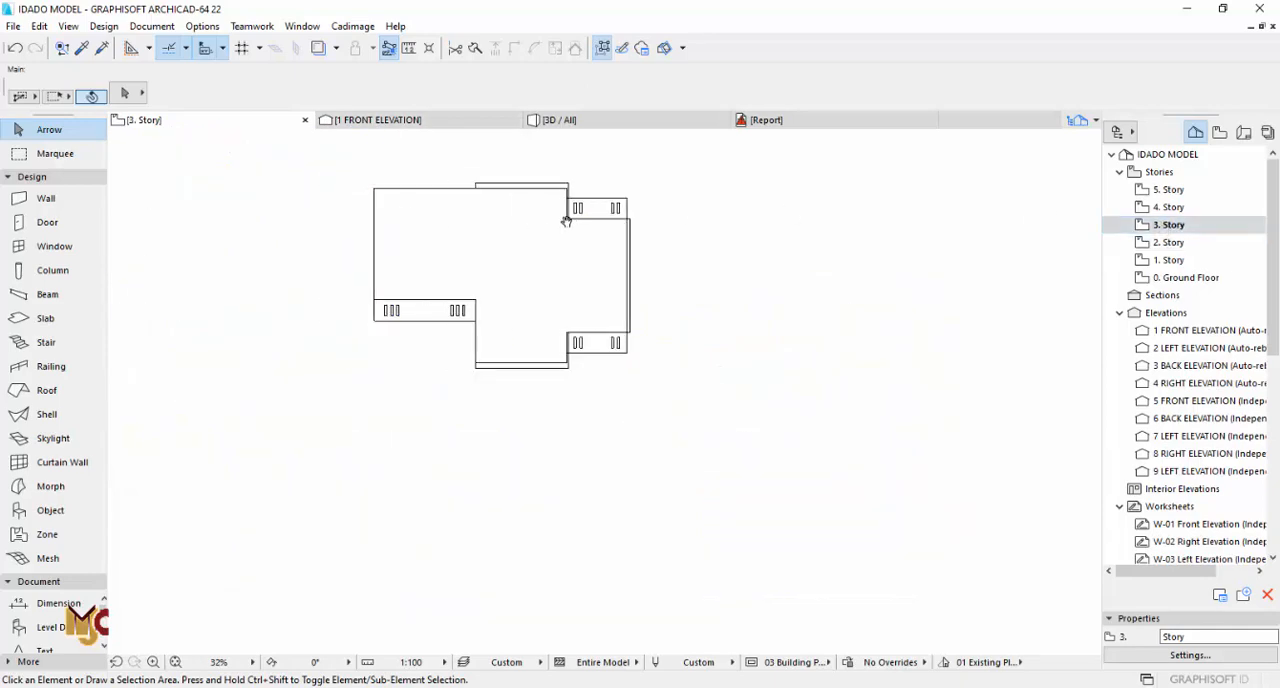
{"action": "left_click", "coordinate": [68, 199]}
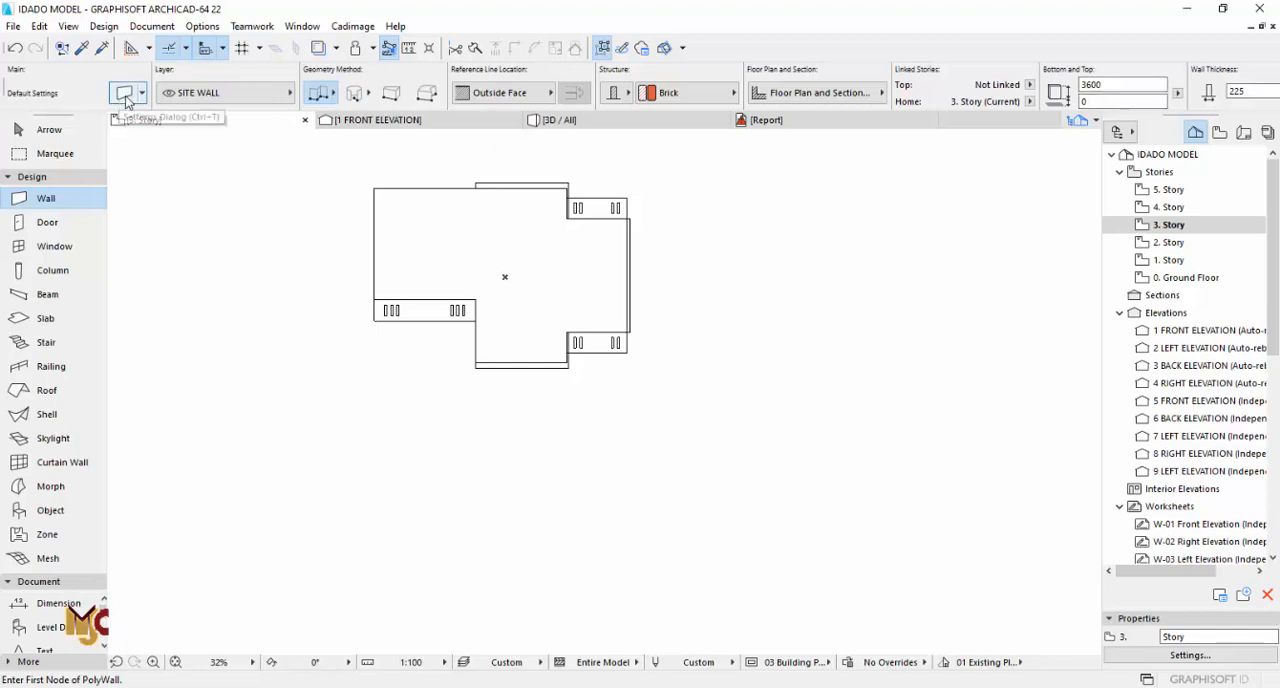
{"action": "type", "text": "1875"}
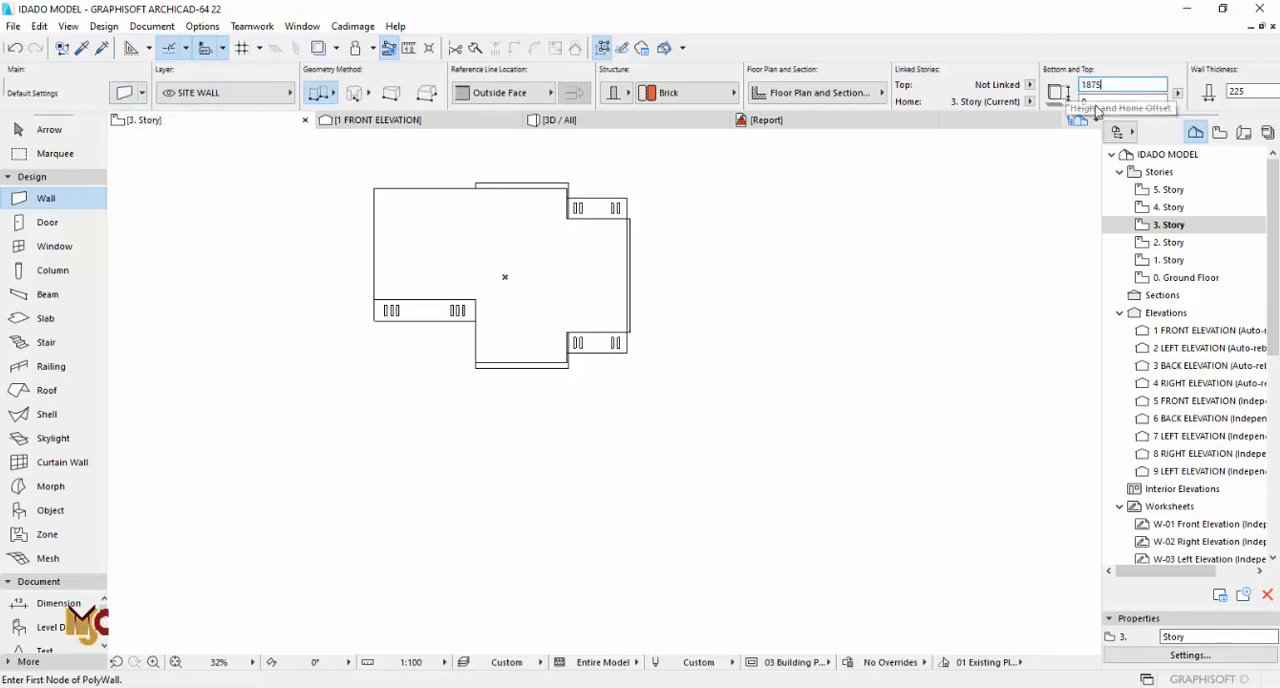
{"action": "key", "text": "Tab"}
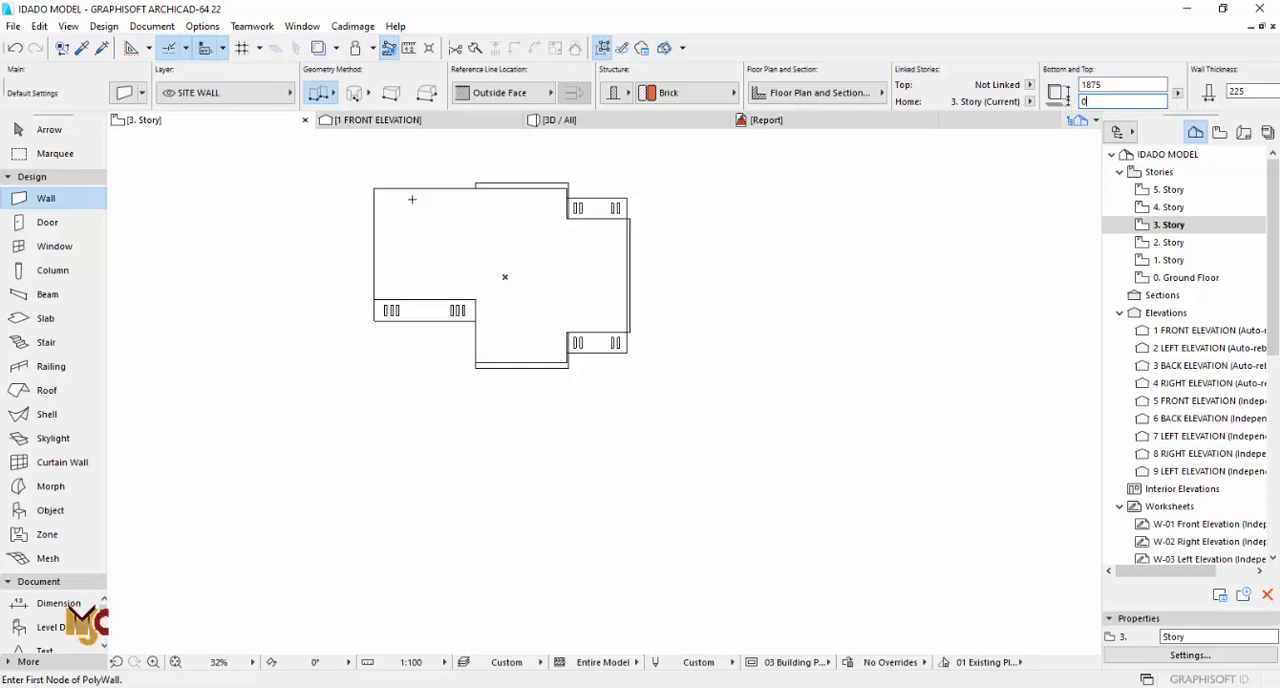
{"action": "scroll", "coordinate": [411, 199], "scroll_direction": "up", "scroll_amount": 2}
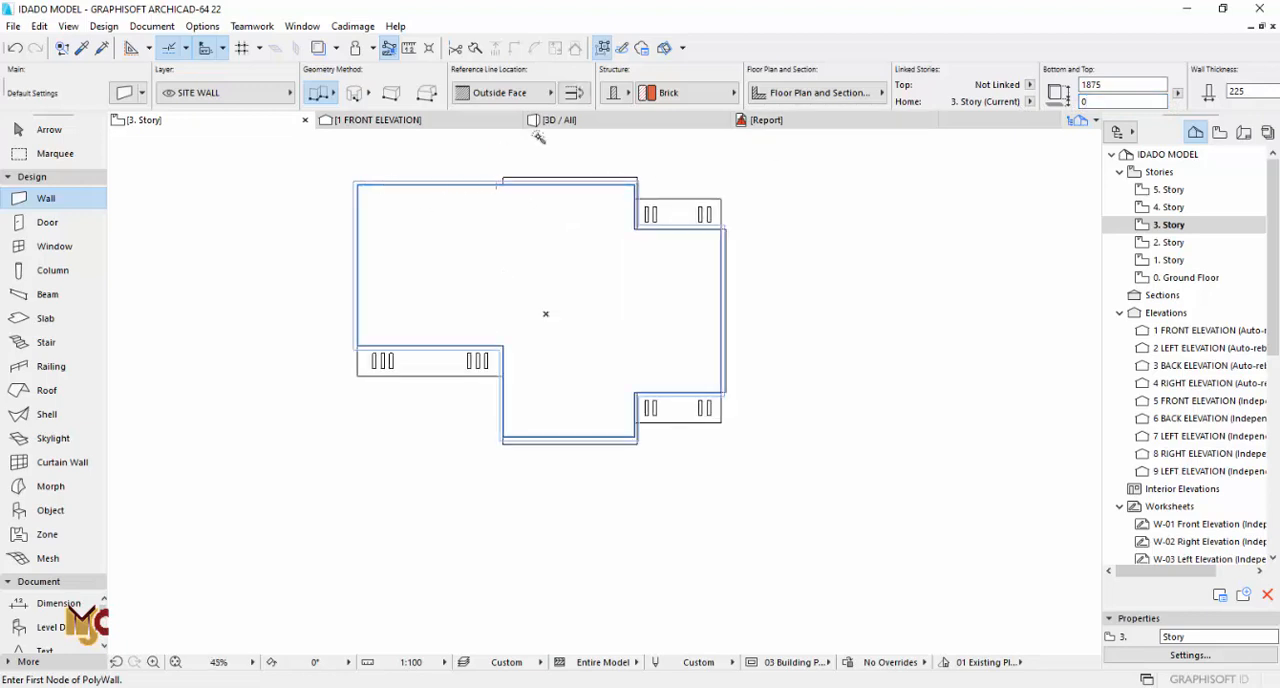
{"action": "left_click", "coordinate": [549, 92]}
{"action": "left_click", "coordinate": [603, 131]}
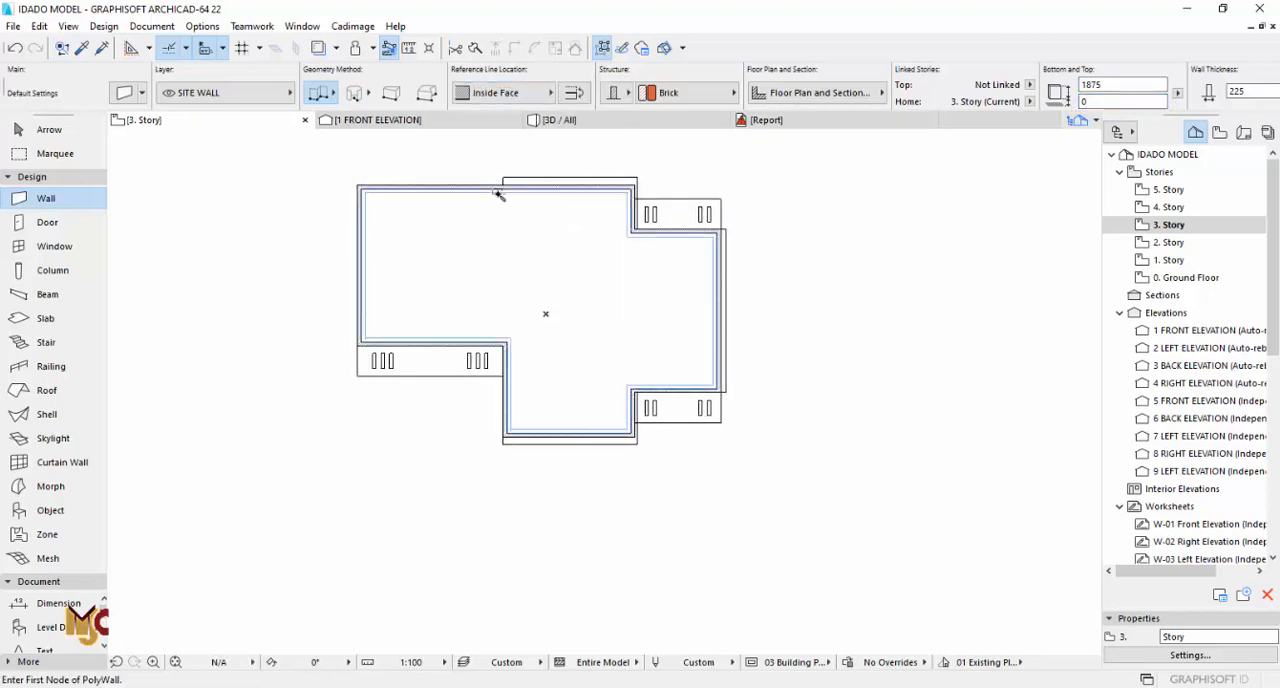
Step: Inspect the new roof parapet, facades and entrance porches of the building in 3D
{"action": "key", "text": "F3"}
{"action": "middle_click_drag", "start_coordinate": [265, 317], "coordinate": [508, 364], "text": "shift"}
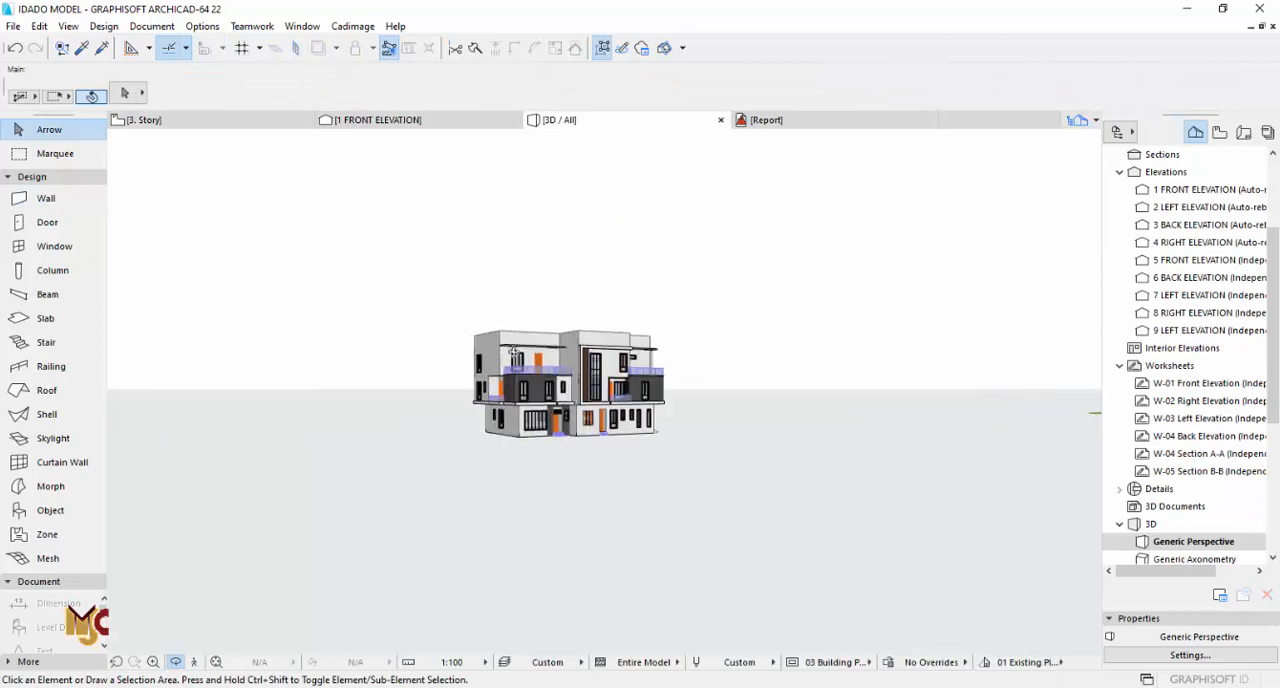
{"action": "scroll", "coordinate": [508, 364], "scroll_direction": "up", "scroll_amount": 5}
{"action": "middle_click_drag", "start_coordinate": [706, 383], "coordinate": [761, 338], "text": "shift"}
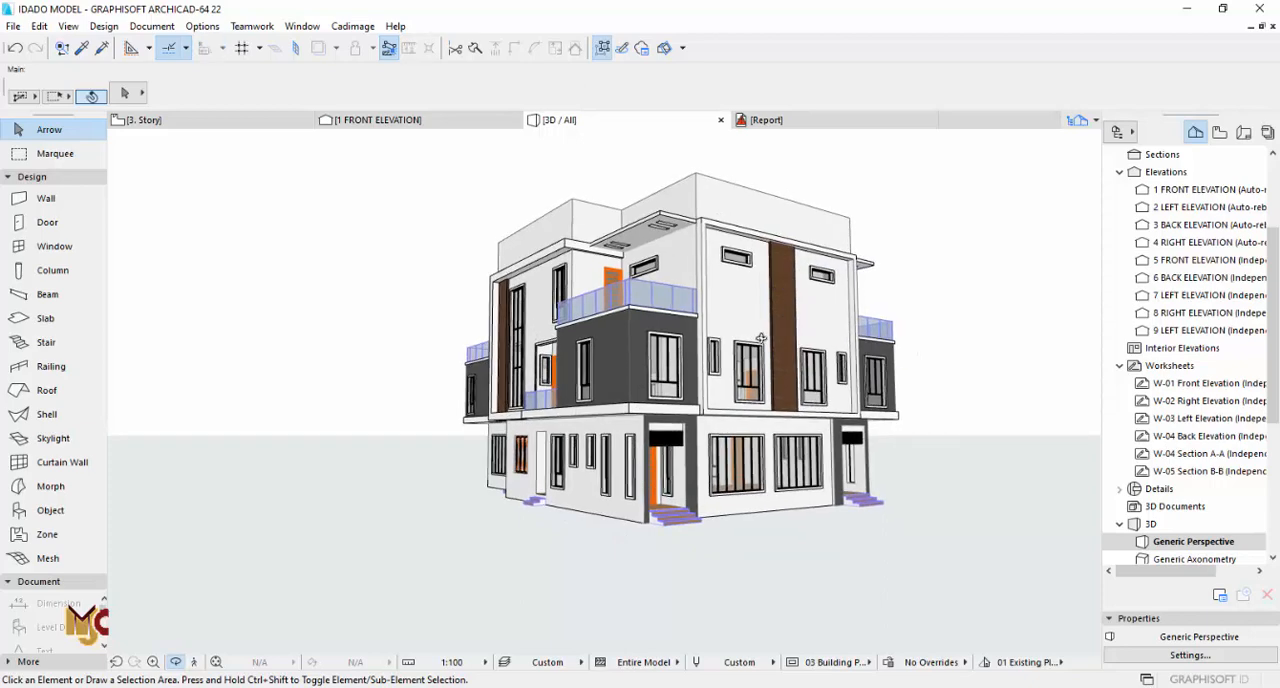
{"action": "scroll", "coordinate": [861, 431], "scroll_direction": "up", "scroll_amount": 6}
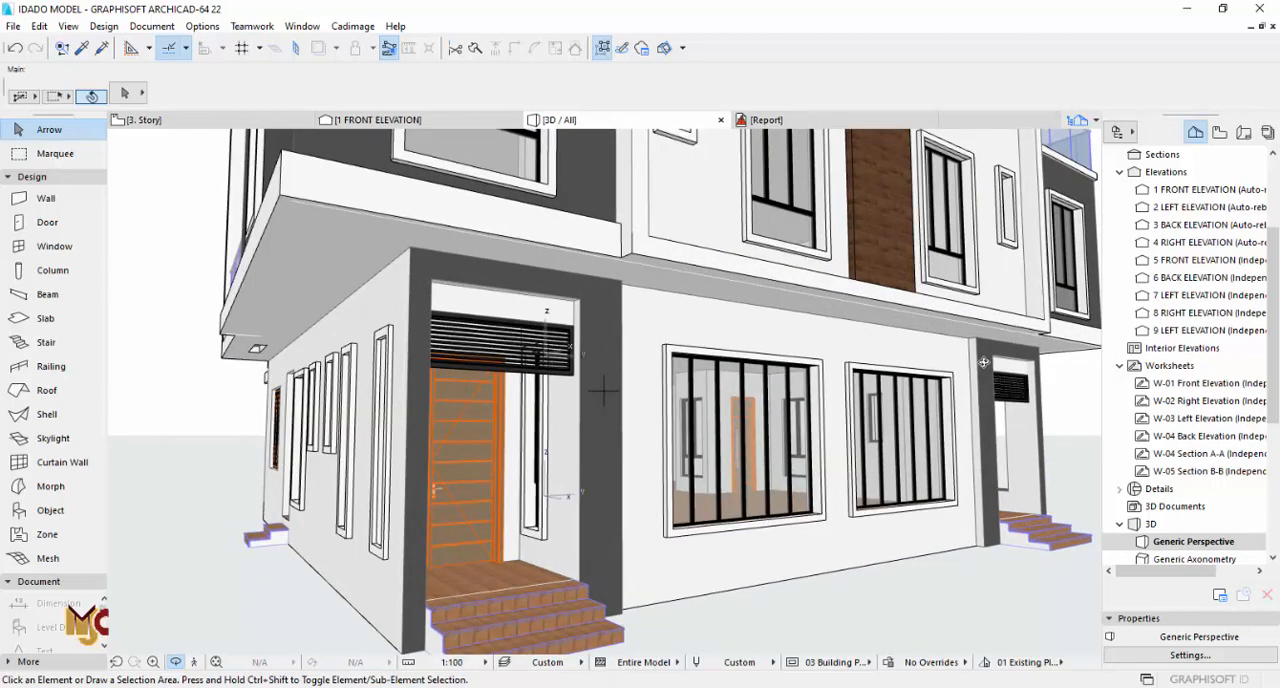
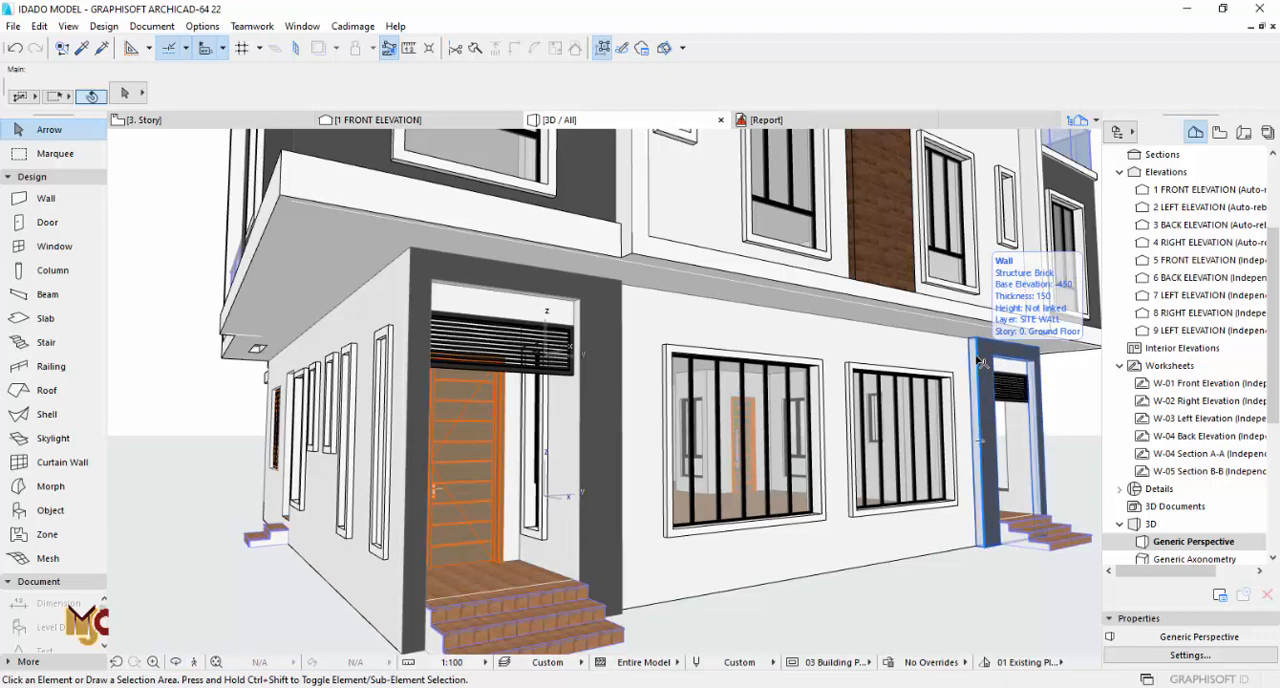
Step: Set the edge surface of the two entrance porch frame walls to Paint - Dark Gray
{"action": "left_click", "coordinate": [982, 362]}
{"action": "left_click", "coordinate": [612, 326], "text": "shift"}
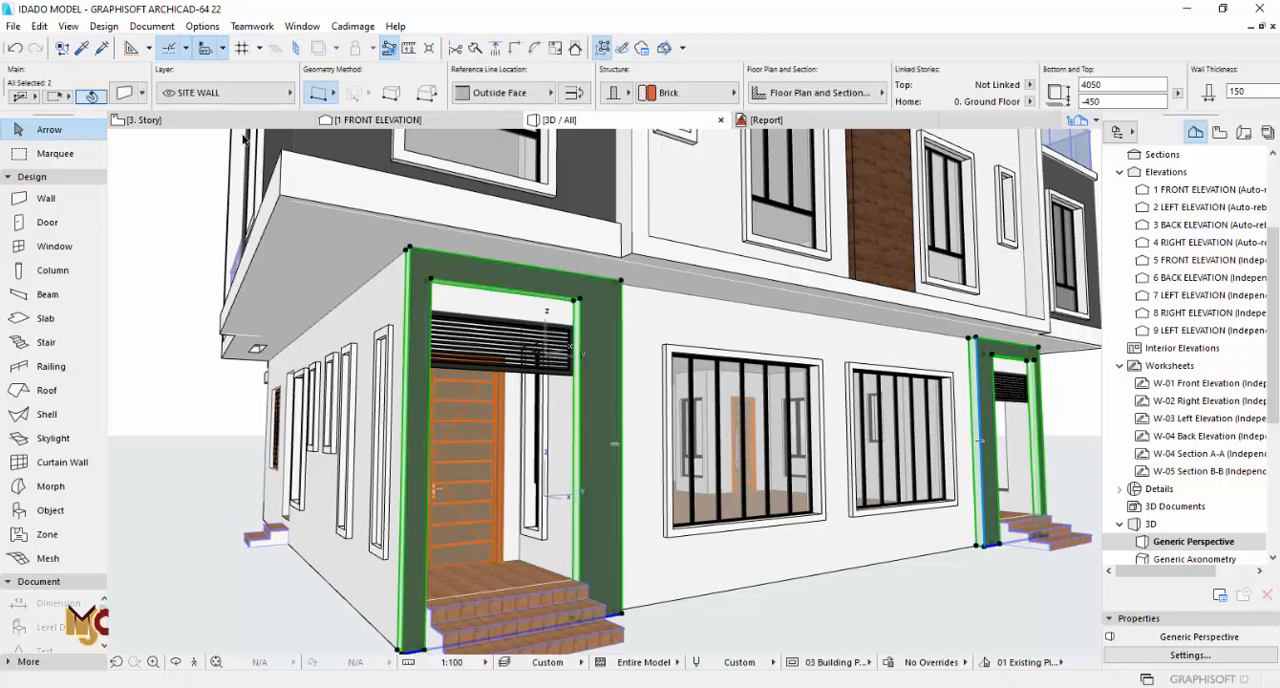
{"action": "left_click", "coordinate": [128, 94]}
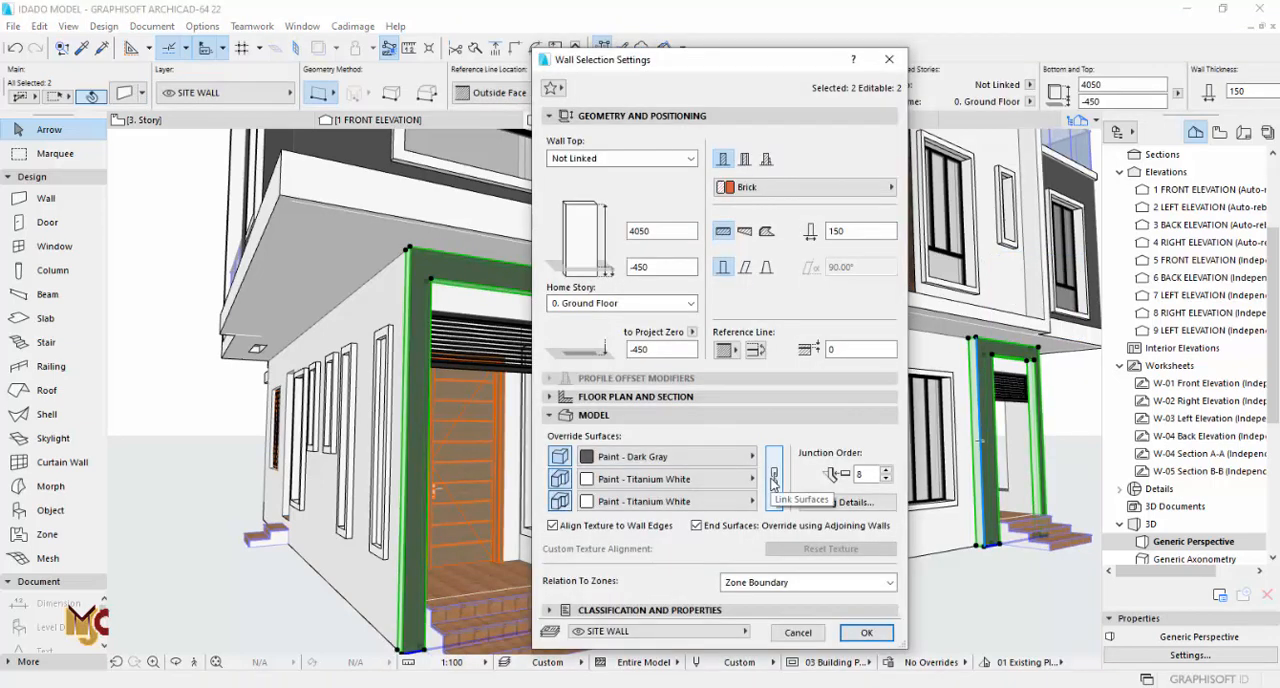
{"action": "left_click", "coordinate": [736, 484]}
{"action": "left_click", "coordinate": [470, 187]}
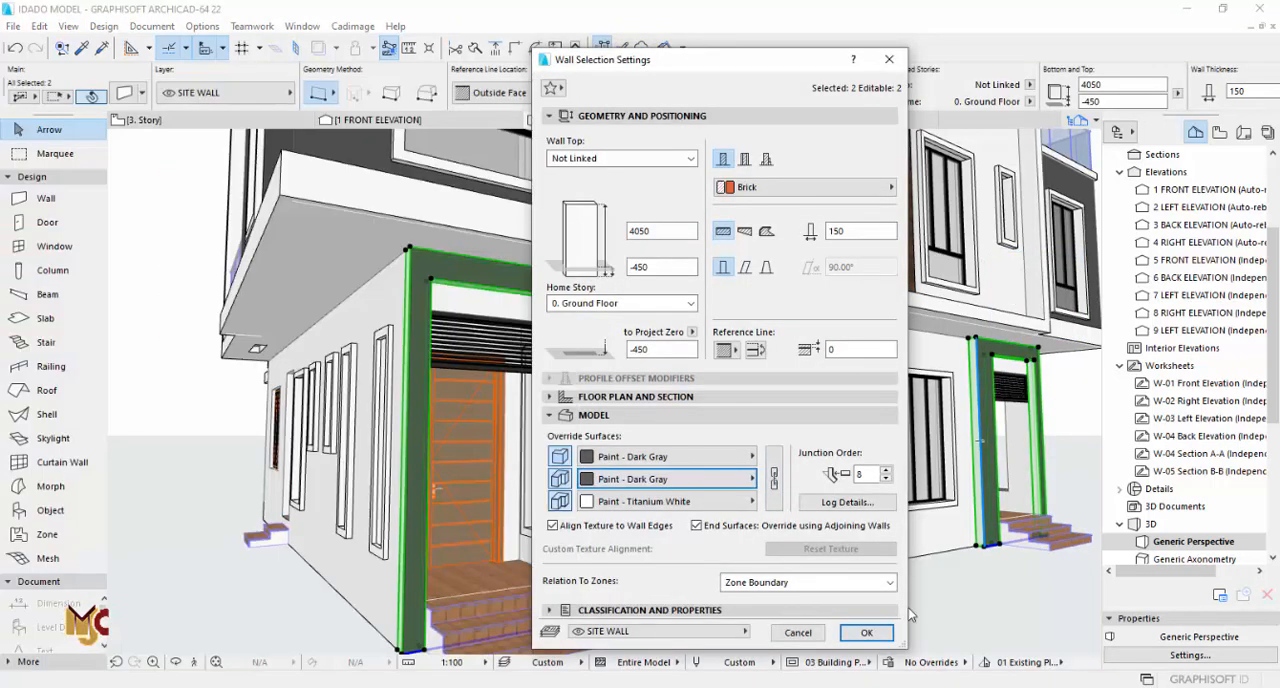
{"action": "left_click", "coordinate": [881, 637]}
{"action": "key", "text": "Escape"}
Step: Examine the facades in 3D and compare them with the left side and approach elevation drawings on 1. Story
{"action": "scroll", "coordinate": [784, 460], "scroll_direction": "down", "scroll_amount": 4}
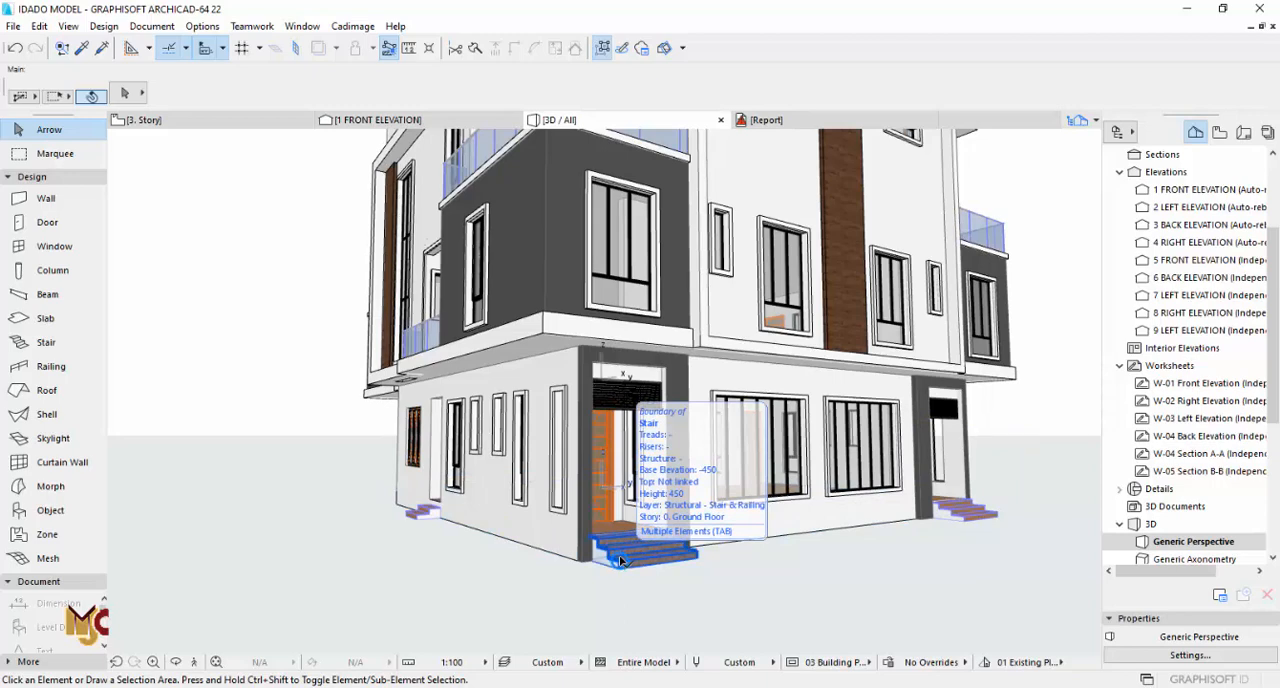
{"action": "scroll", "coordinate": [620, 561], "scroll_direction": "down", "scroll_amount": 3}
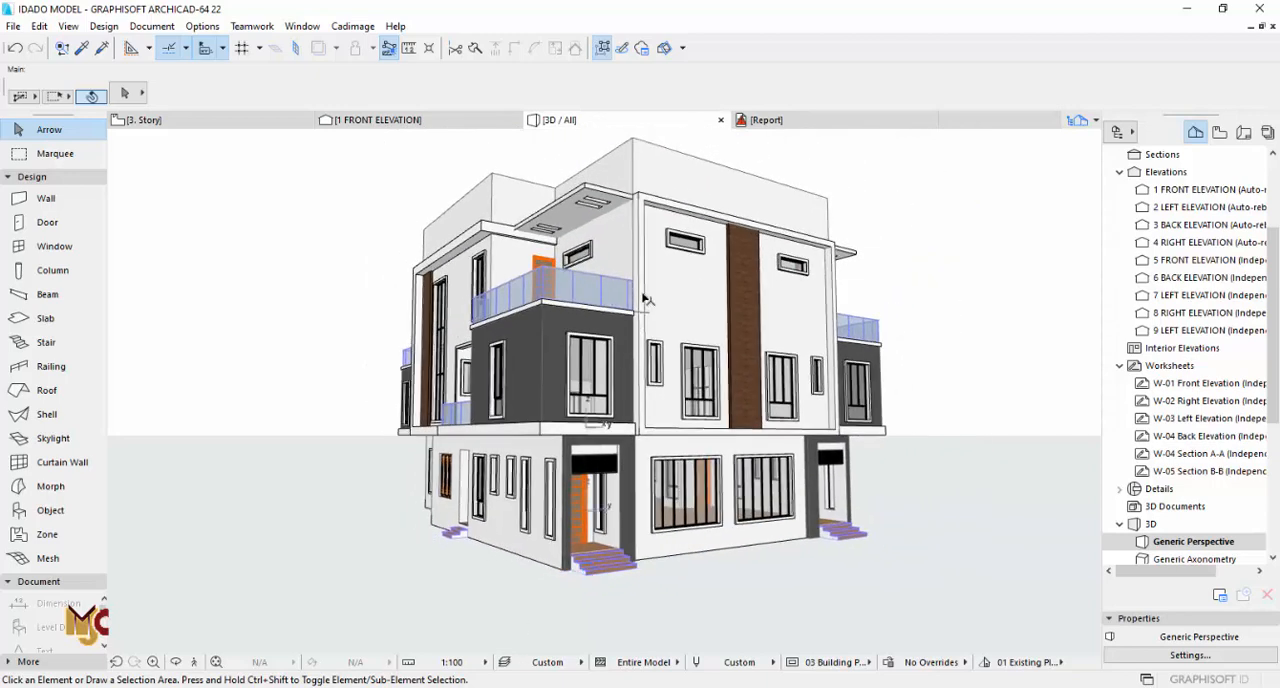
{"action": "middle_click_drag", "start_coordinate": [644, 298], "coordinate": [778, 326], "text": "shift"}
{"action": "key", "text": "F2"}
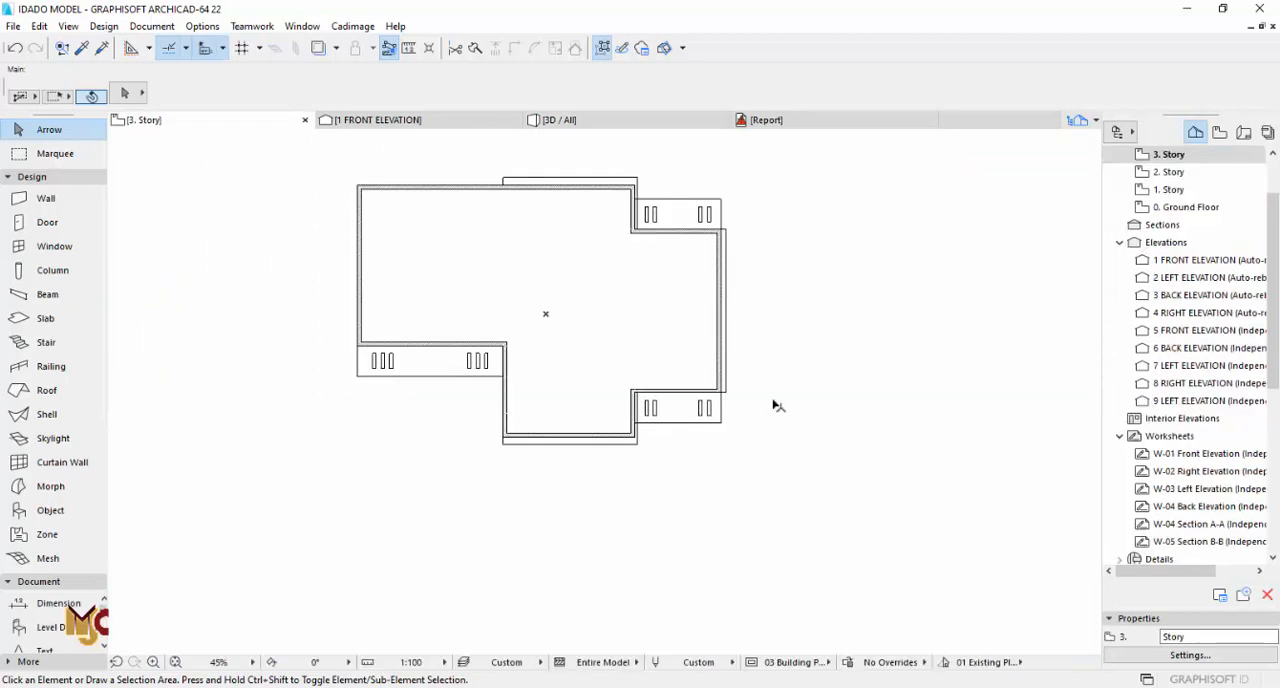
{"action": "double_click", "coordinate": [1150, 189]}
{"action": "scroll", "coordinate": [669, 457], "scroll_direction": "down", "scroll_amount": 3}
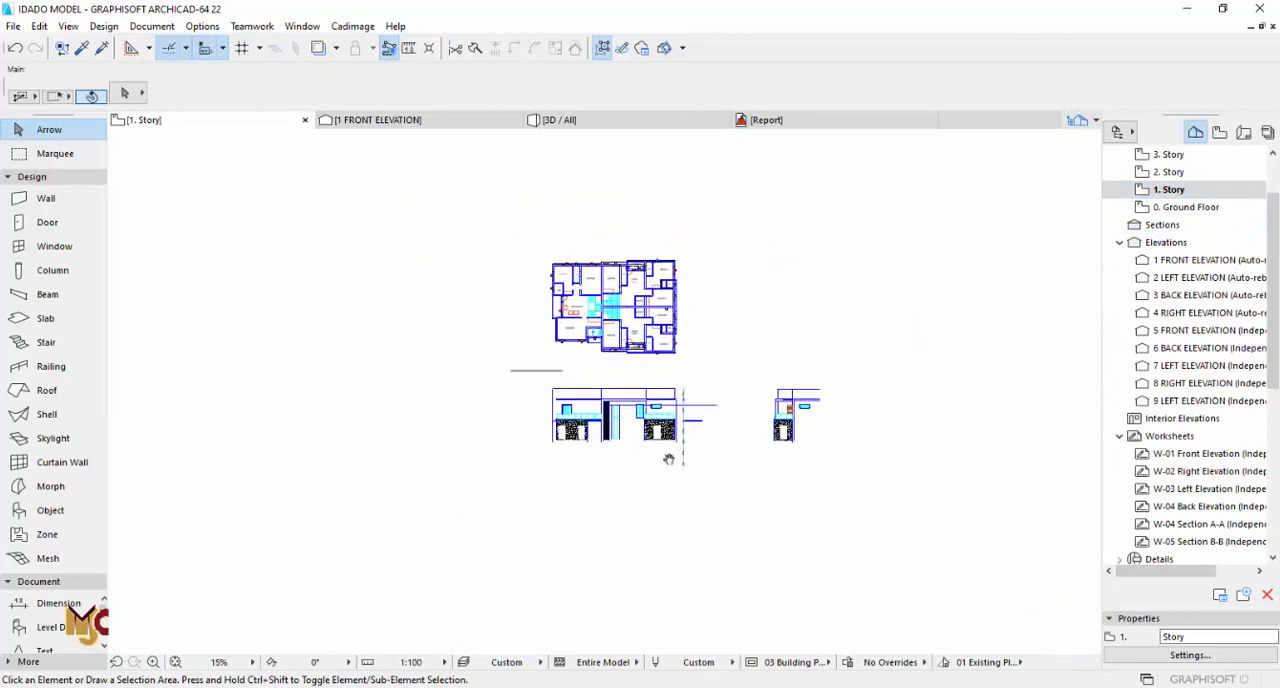
{"action": "scroll", "coordinate": [659, 415], "scroll_direction": "up", "scroll_amount": 2}
{"action": "middle_click_drag", "start_coordinate": [772, 380], "coordinate": [563, 357]}
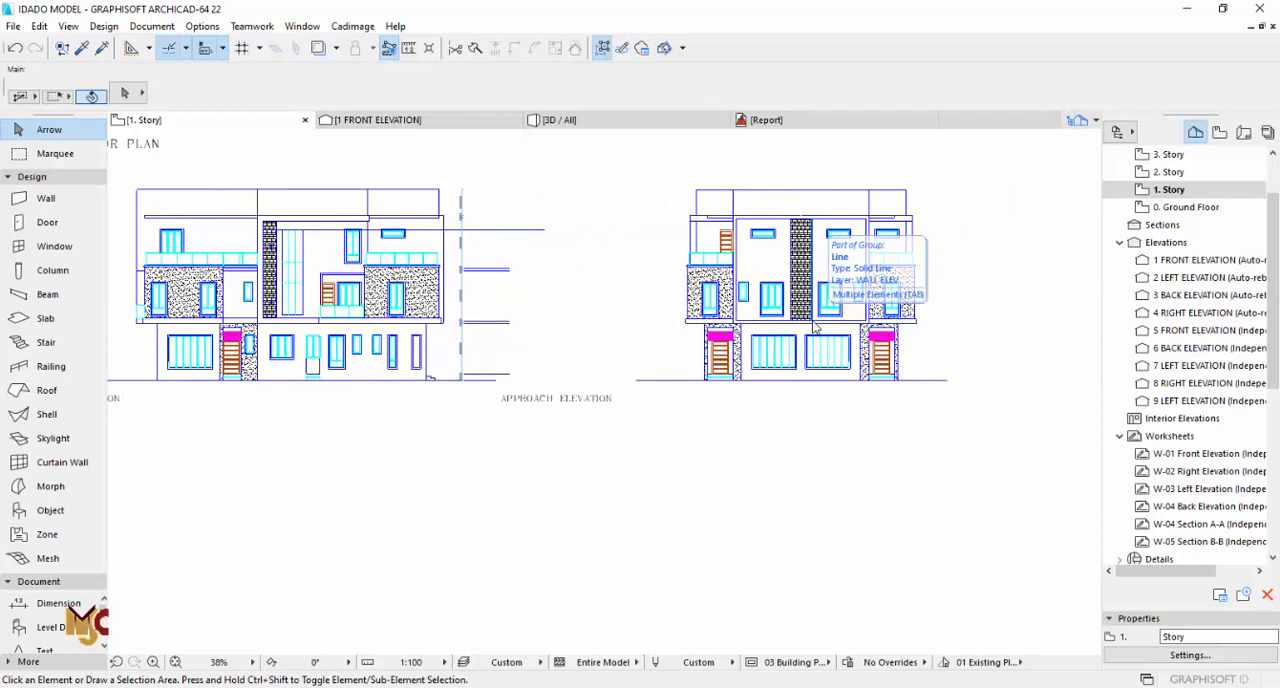
Step: Set all surfaces of the two recessed facade walls on 1. Story and 2. Story to Paint - Light Gray
{"action": "key", "text": "F3"}
{"action": "left_click", "coordinate": [713, 259]}
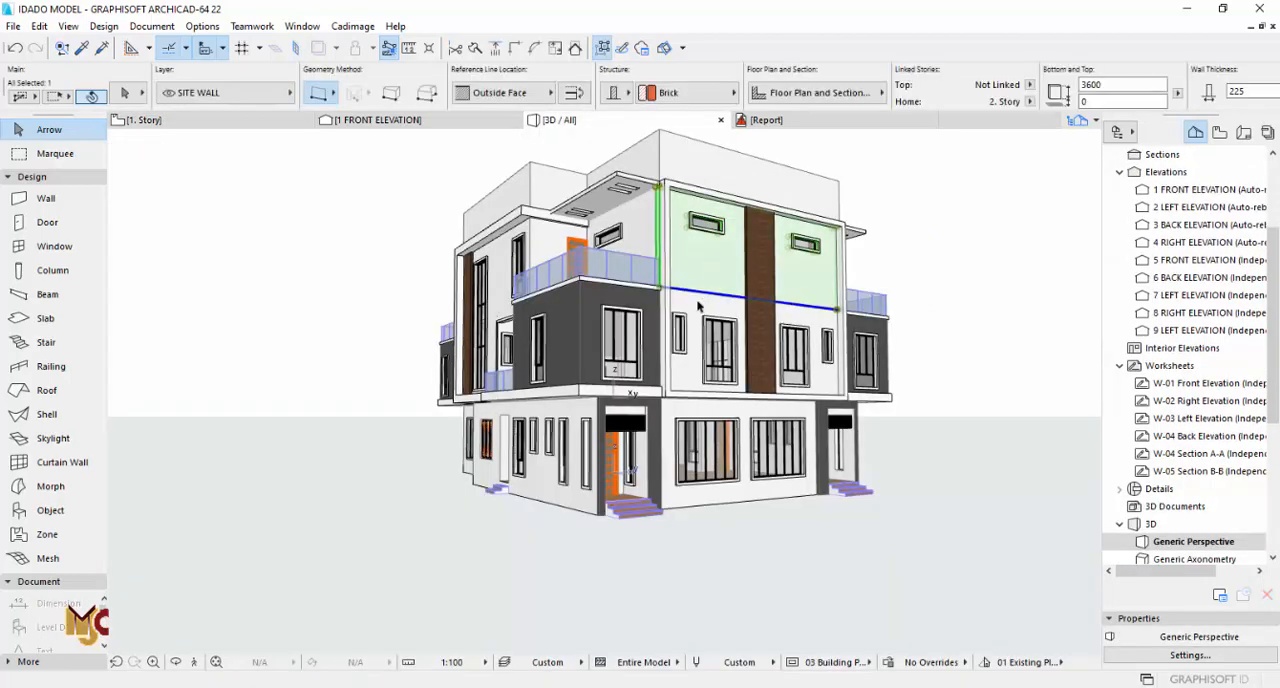
{"action": "left_click", "coordinate": [706, 310], "text": "shift"}
{"action": "left_click", "coordinate": [124, 93]}
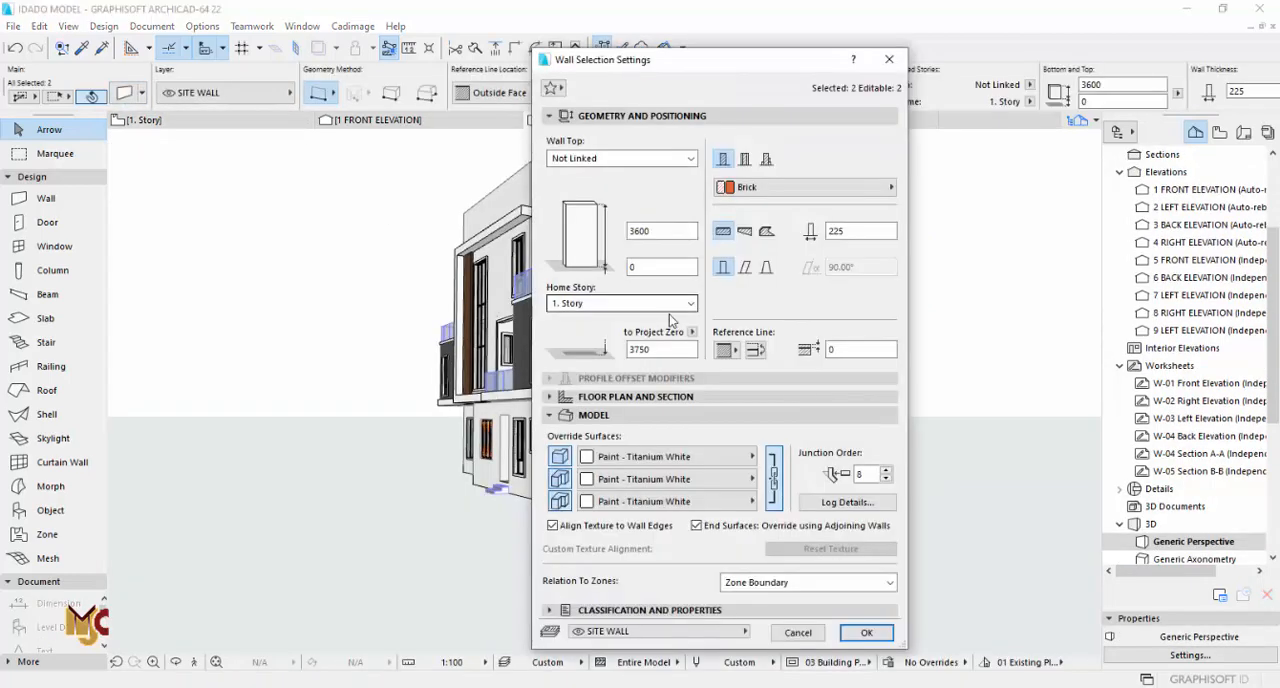
{"action": "left_click", "coordinate": [660, 462]}
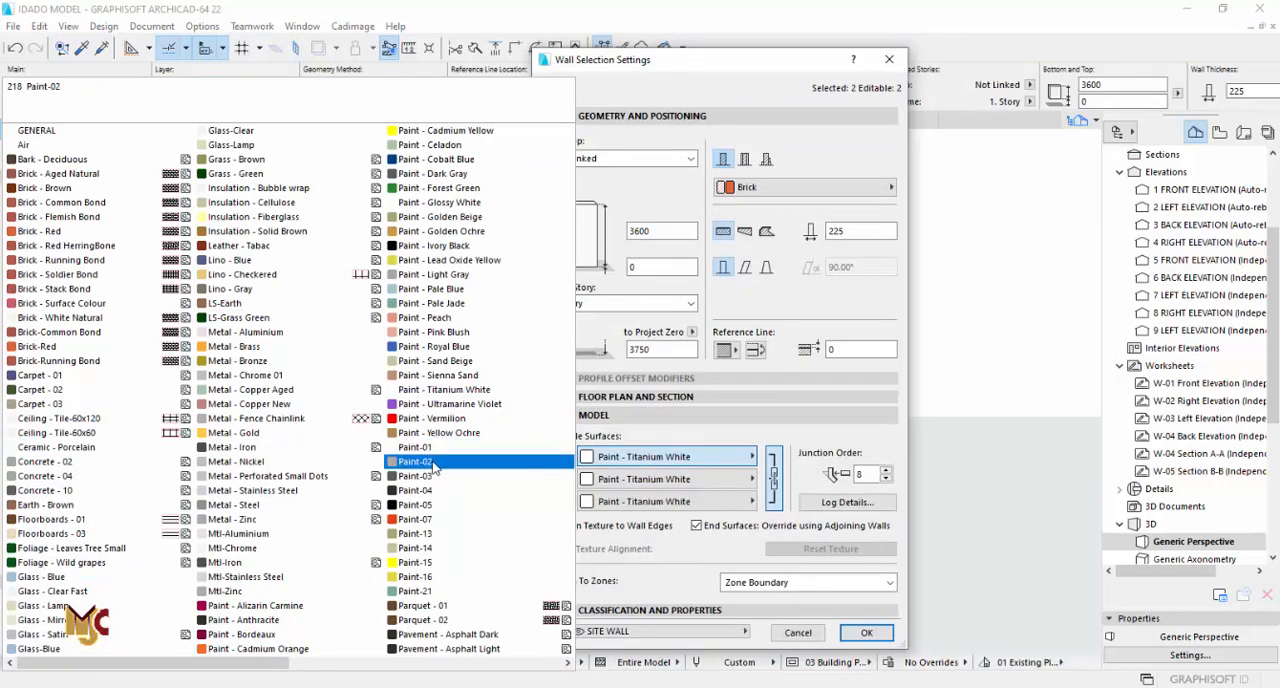
{"action": "left_click", "coordinate": [415, 273]}
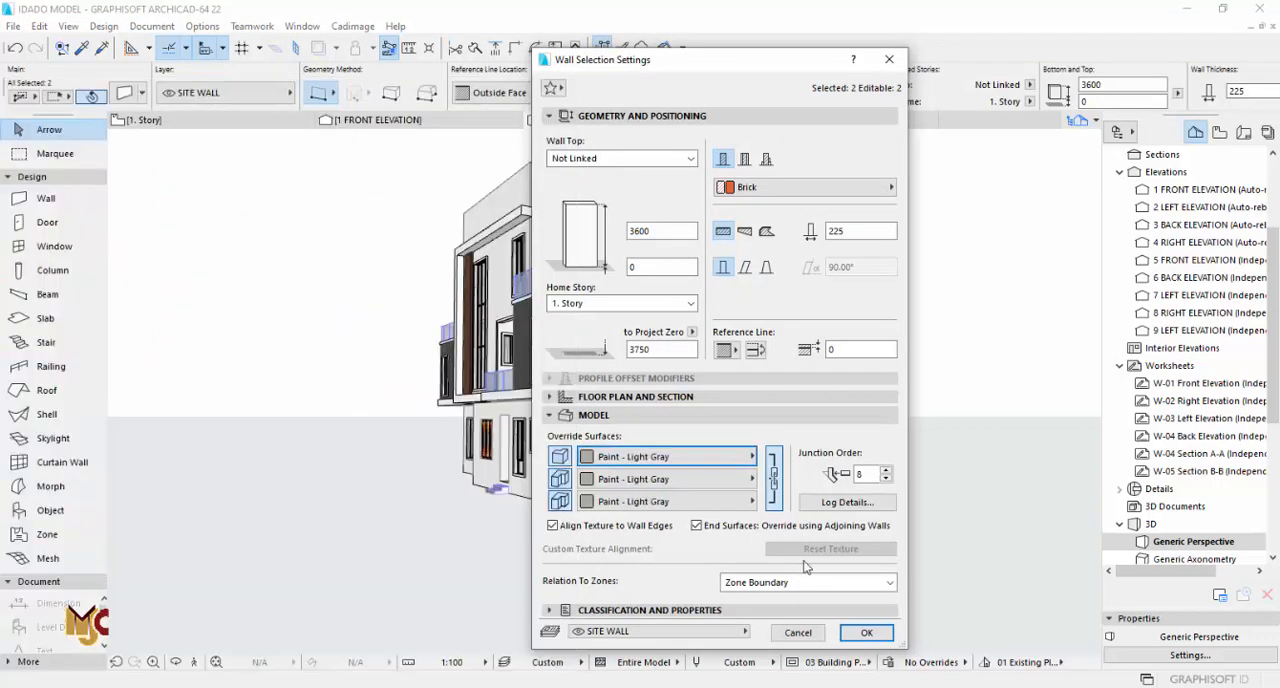
{"action": "left_click", "coordinate": [866, 632]}
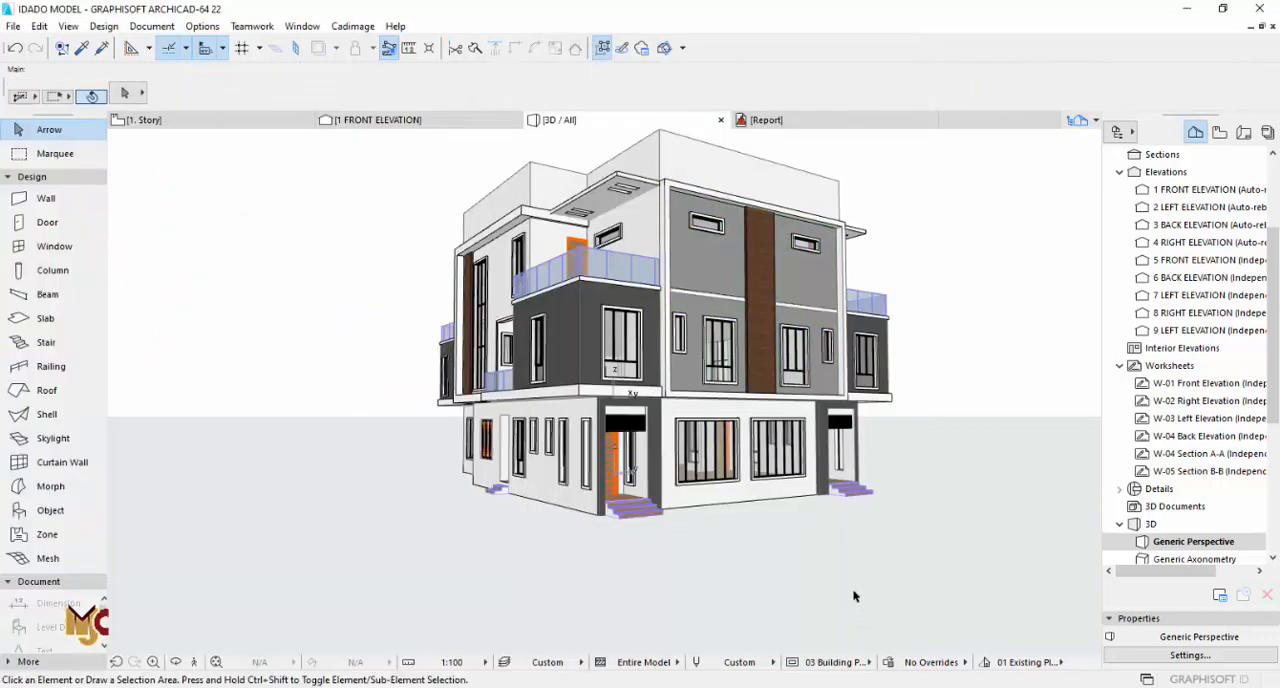
{"action": "scroll", "coordinate": [695, 310], "scroll_direction": "up", "scroll_amount": 3}
{"action": "left_click", "coordinate": [688, 295]}
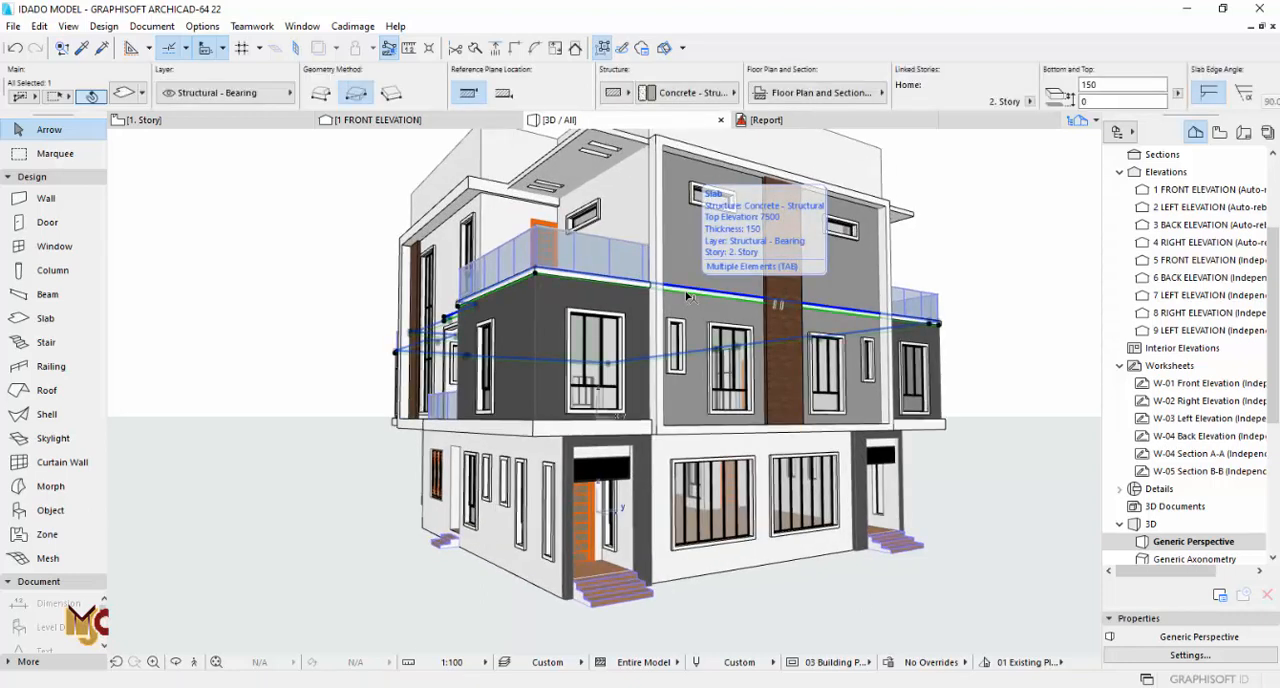
{"action": "key", "text": "Escape"}
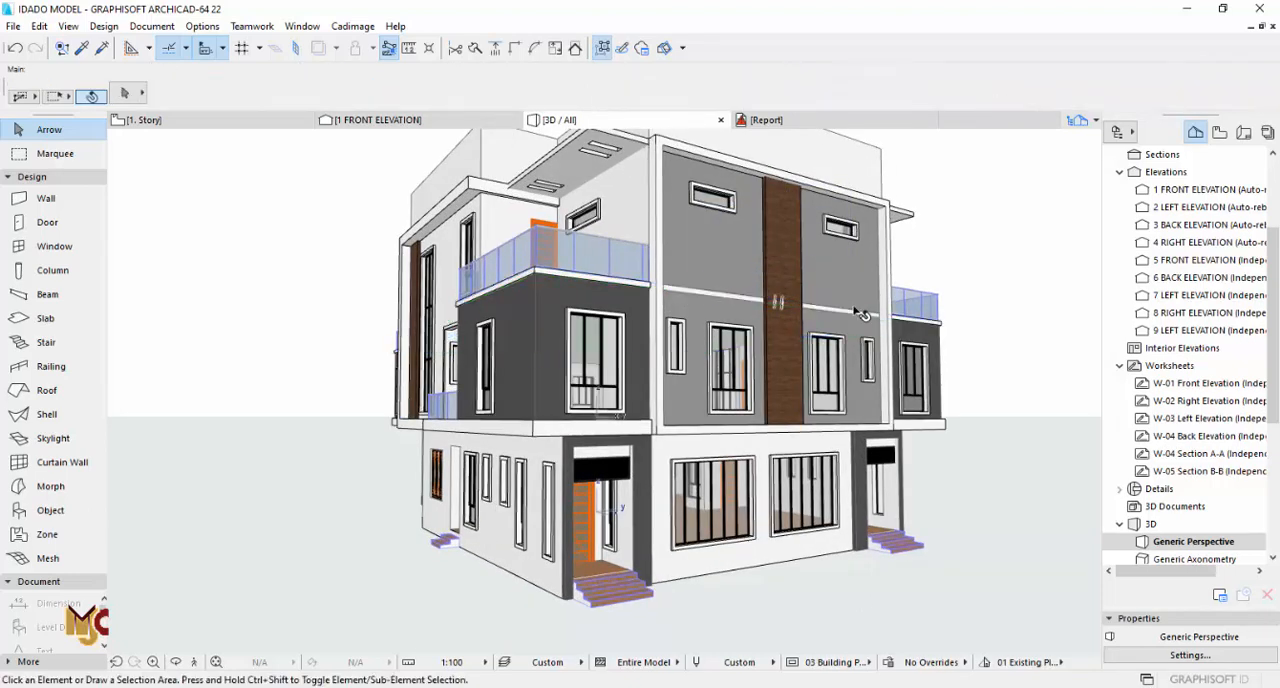
{"action": "key", "text": "F2"}
{"action": "middle_click_drag", "start_coordinate": [362, 243], "coordinate": [517, 509]}
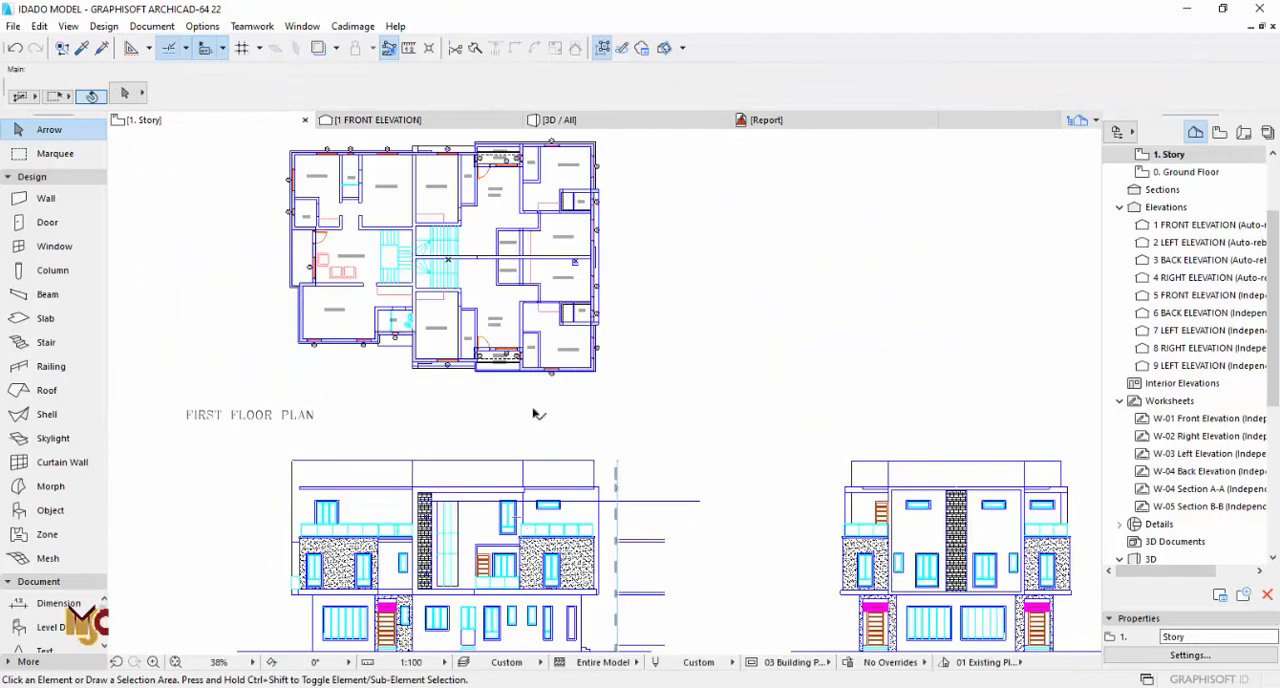
{"action": "scroll", "coordinate": [588, 217], "scroll_direction": "up", "scroll_amount": 3}
{"action": "scroll", "coordinate": [592, 218], "scroll_direction": "up", "scroll_amount": 1}
{"action": "left_click", "coordinate": [595, 246]}
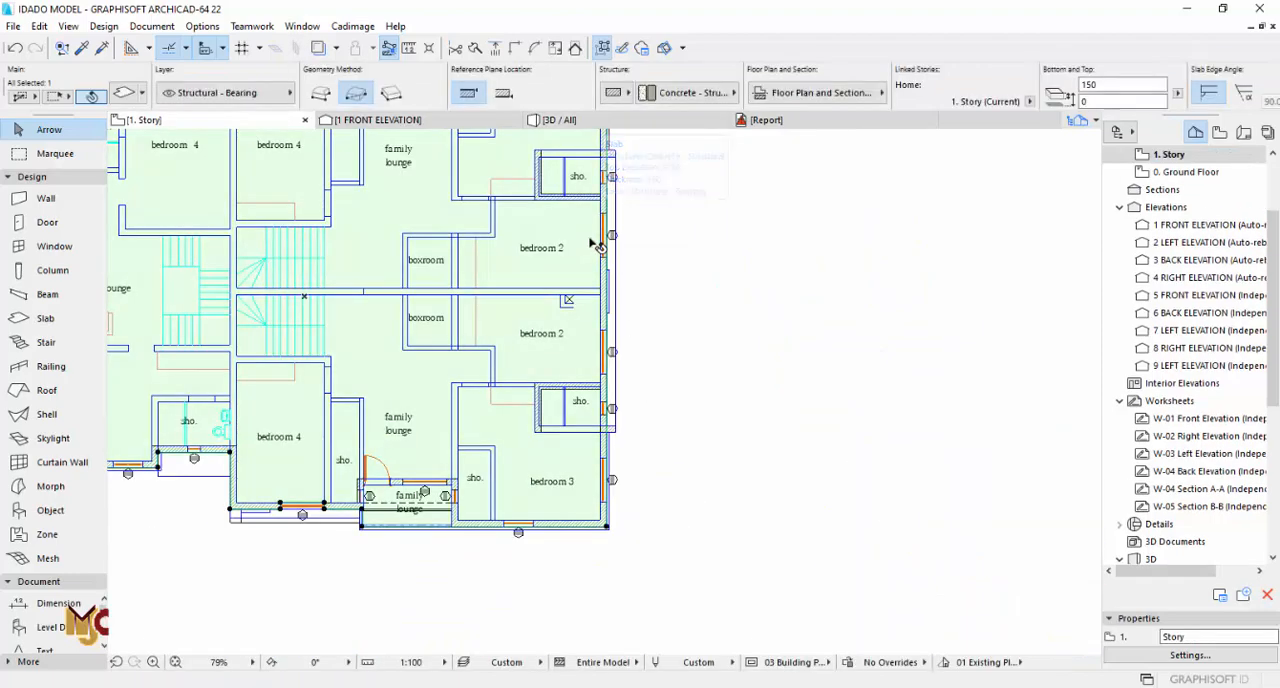
{"action": "key", "text": "F3"}
{"action": "key", "text": "F2"}
{"action": "scroll", "coordinate": [1168, 195], "scroll_direction": "up", "scroll_amount": 1}
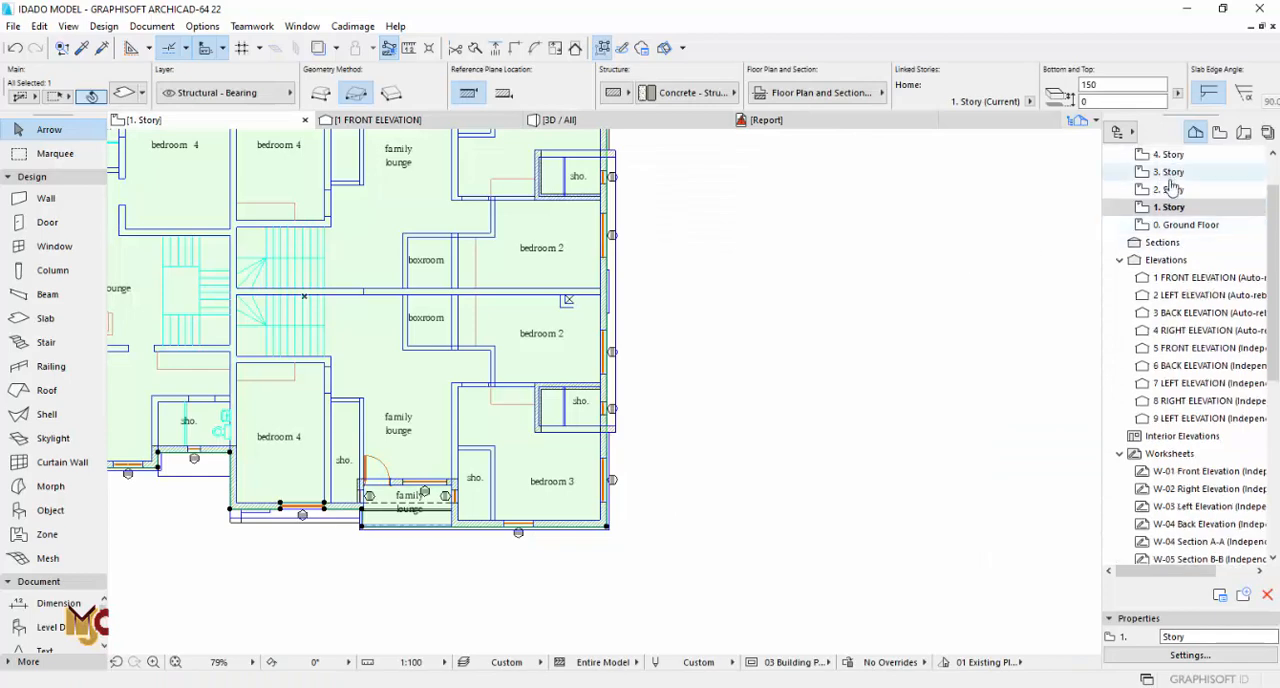
Step: Insert nodes on the 2. Story slab edge where the outer bath wall meets the two terrace walls
{"action": "double_click", "coordinate": [1169, 189]}
{"action": "scroll", "coordinate": [614, 163], "scroll_direction": "up", "scroll_amount": 8}
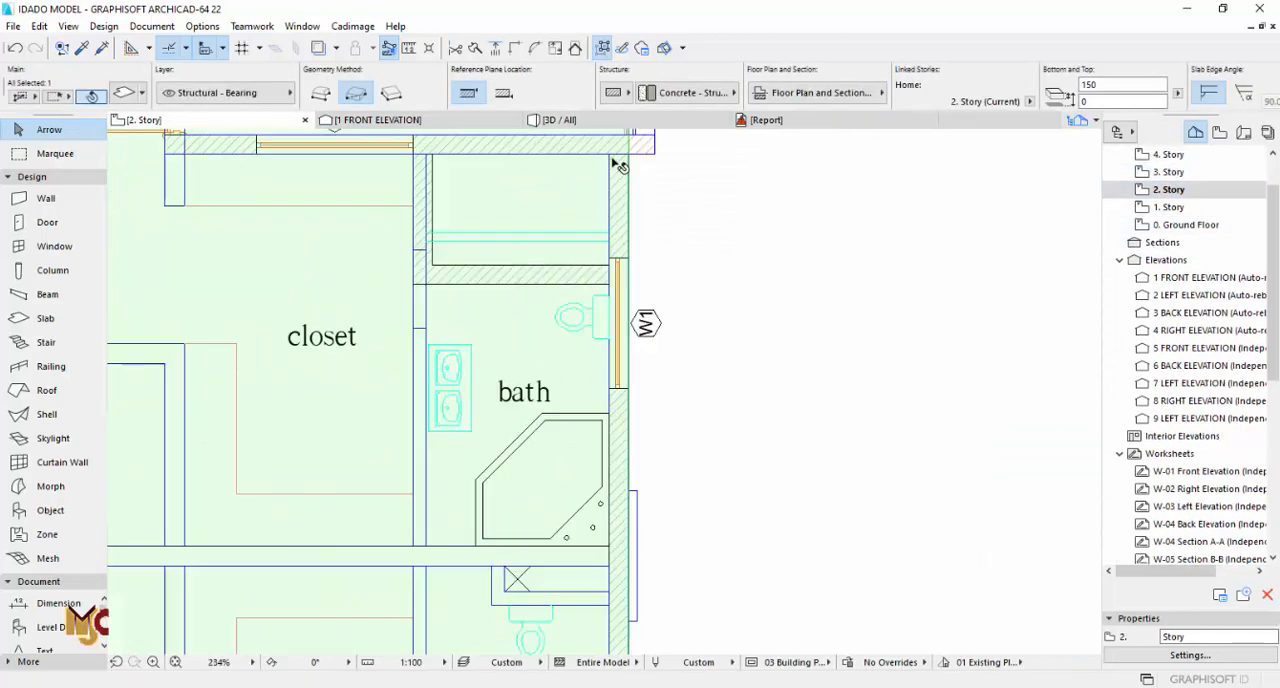
{"action": "left_click", "coordinate": [680, 276]}
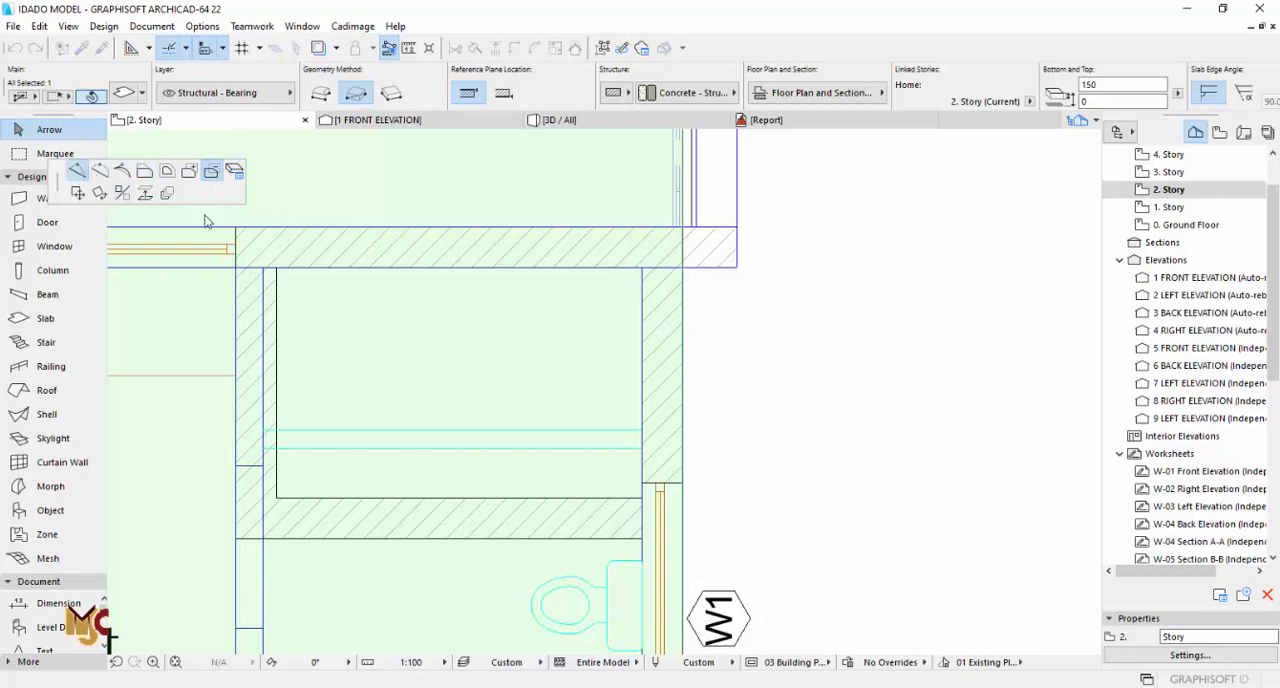
{"action": "left_click", "coordinate": [678, 260]}
{"action": "scroll", "coordinate": [678, 260], "scroll_direction": "down", "scroll_amount": 6}
{"action": "scroll", "coordinate": [668, 420], "scroll_direction": "up", "scroll_amount": 6}
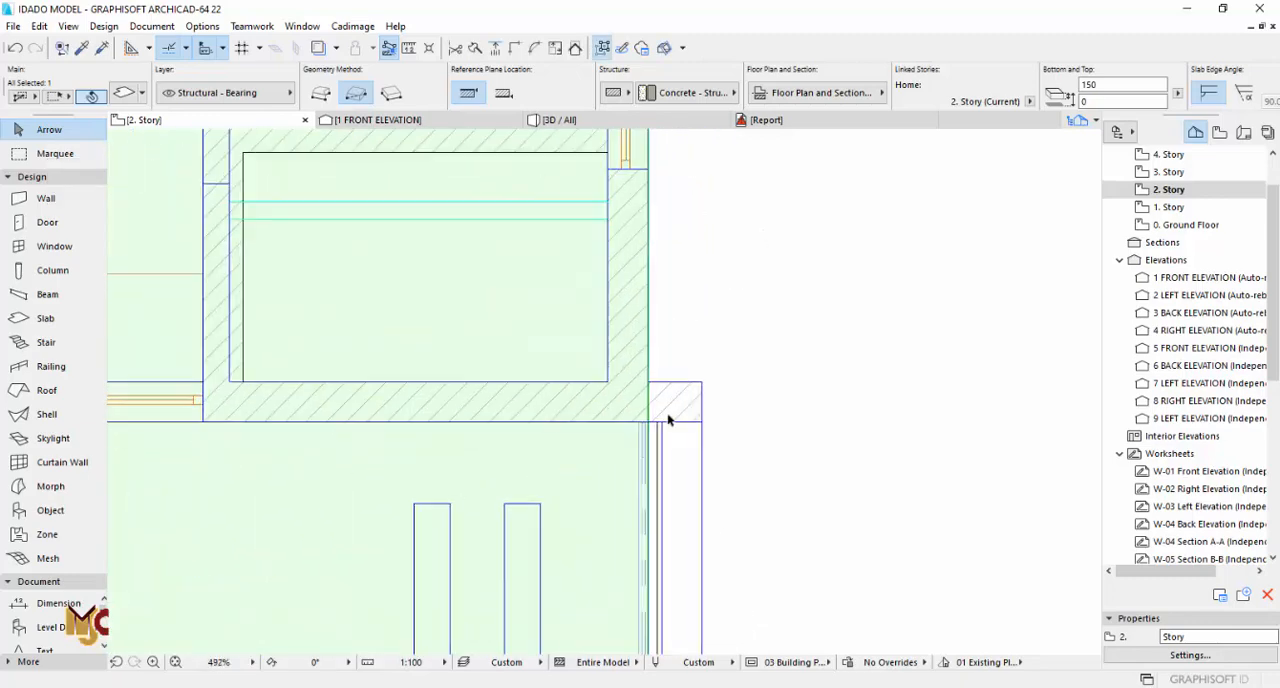
{"action": "scroll", "coordinate": [668, 420], "scroll_direction": "up", "scroll_amount": 3}
{"action": "left_click", "coordinate": [635, 382]}
{"action": "left_click", "coordinate": [634, 358]}
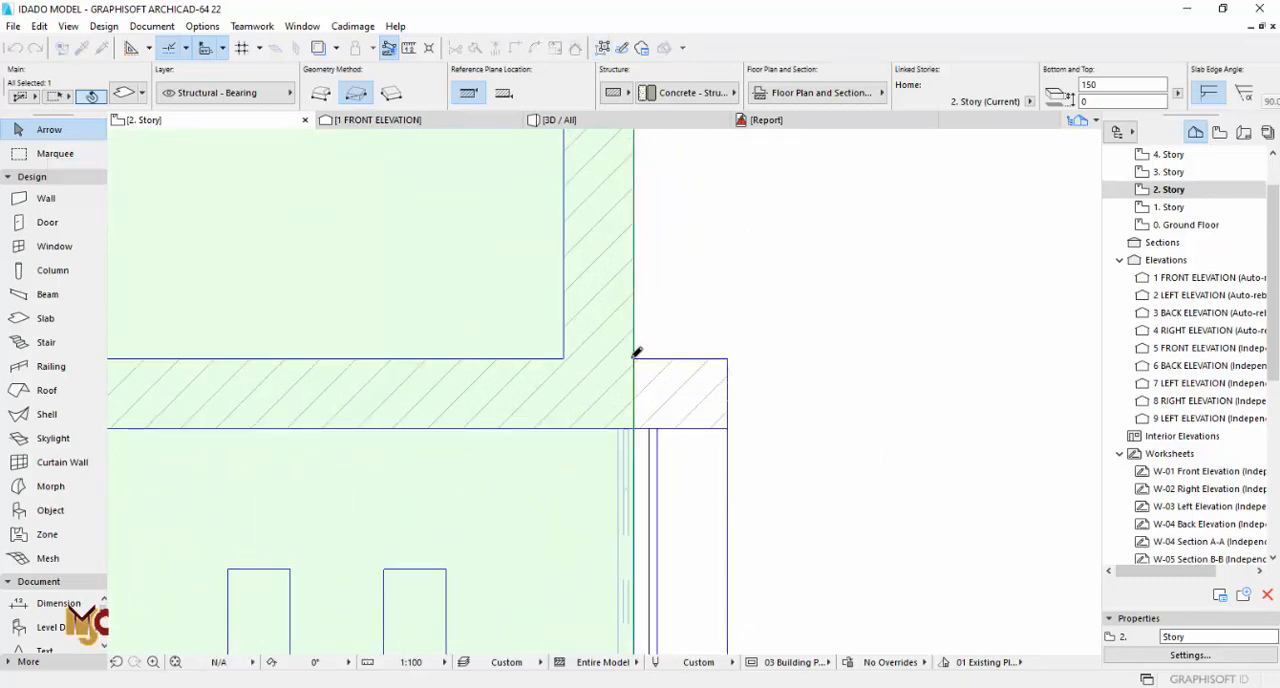
Step: Offset the slab edge along the outer bath wall inward to the wall's inside face and check it in 3D
{"action": "scroll", "coordinate": [652, 416], "scroll_direction": "down", "scroll_amount": 4}
{"action": "left_click", "coordinate": [645, 302]}
{"action": "left_click", "coordinate": [145, 171]}
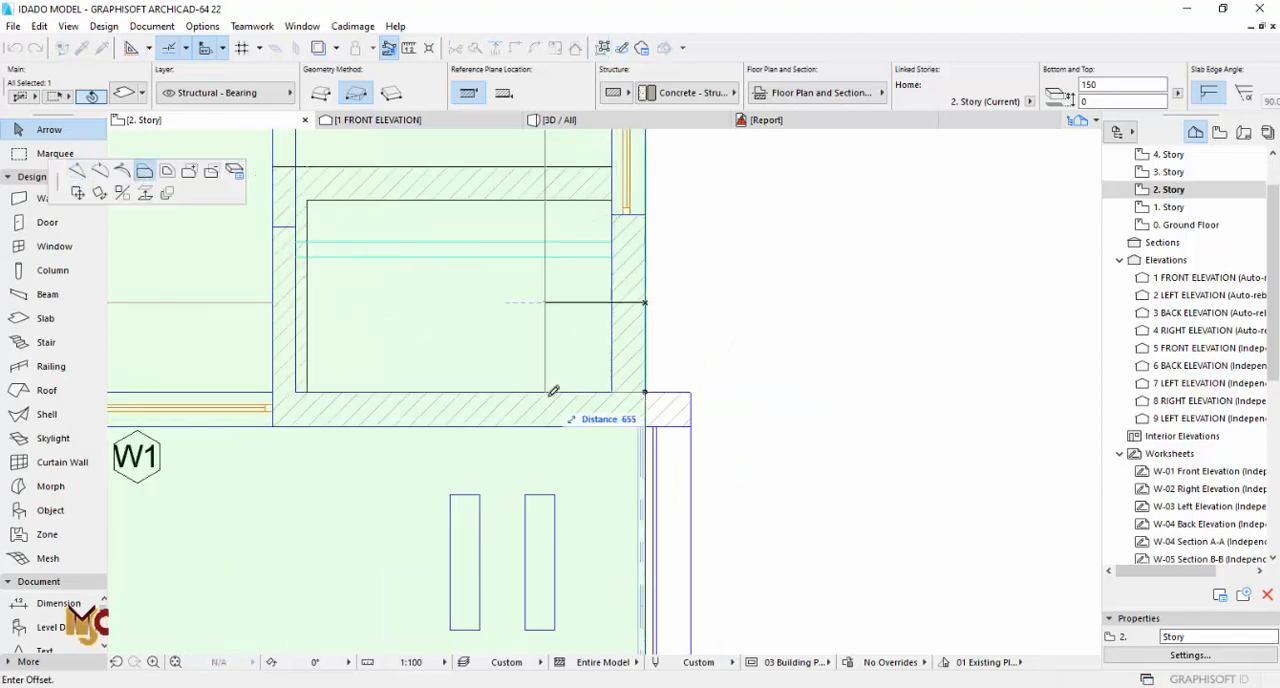
{"action": "left_click", "coordinate": [612, 392]}
{"action": "key", "text": "Escape"}
{"action": "key", "text": "F3"}
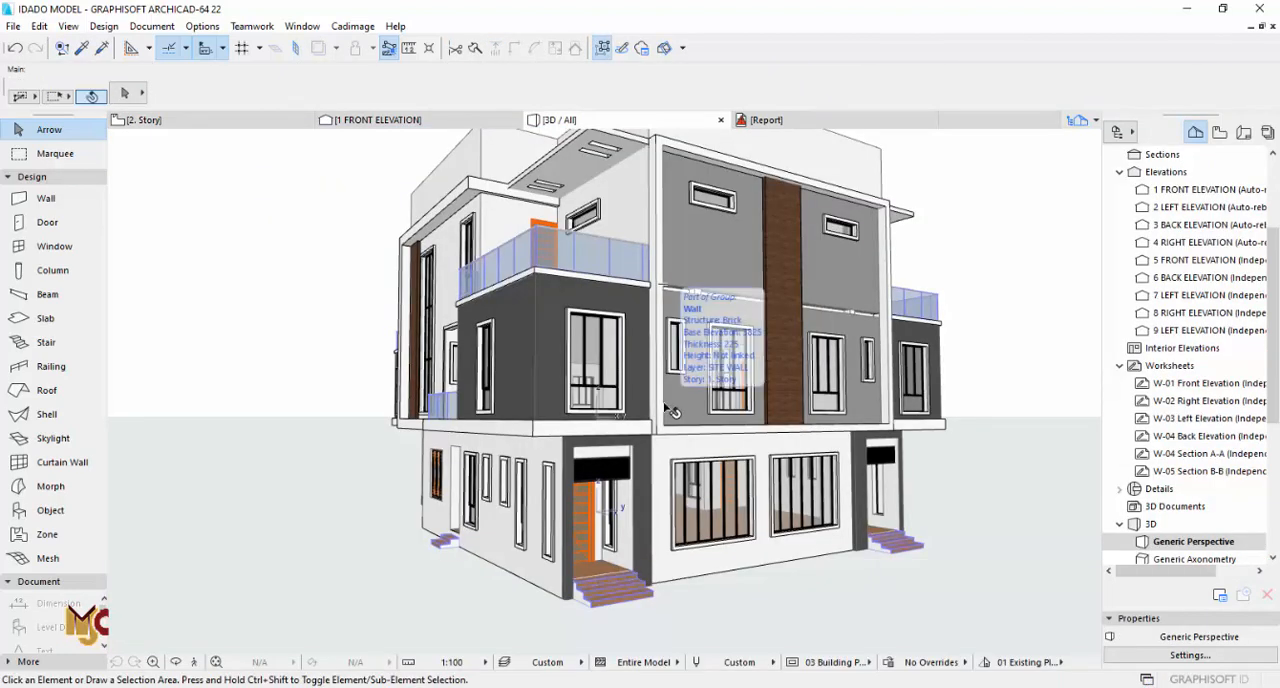
{"action": "key", "text": "F2"}
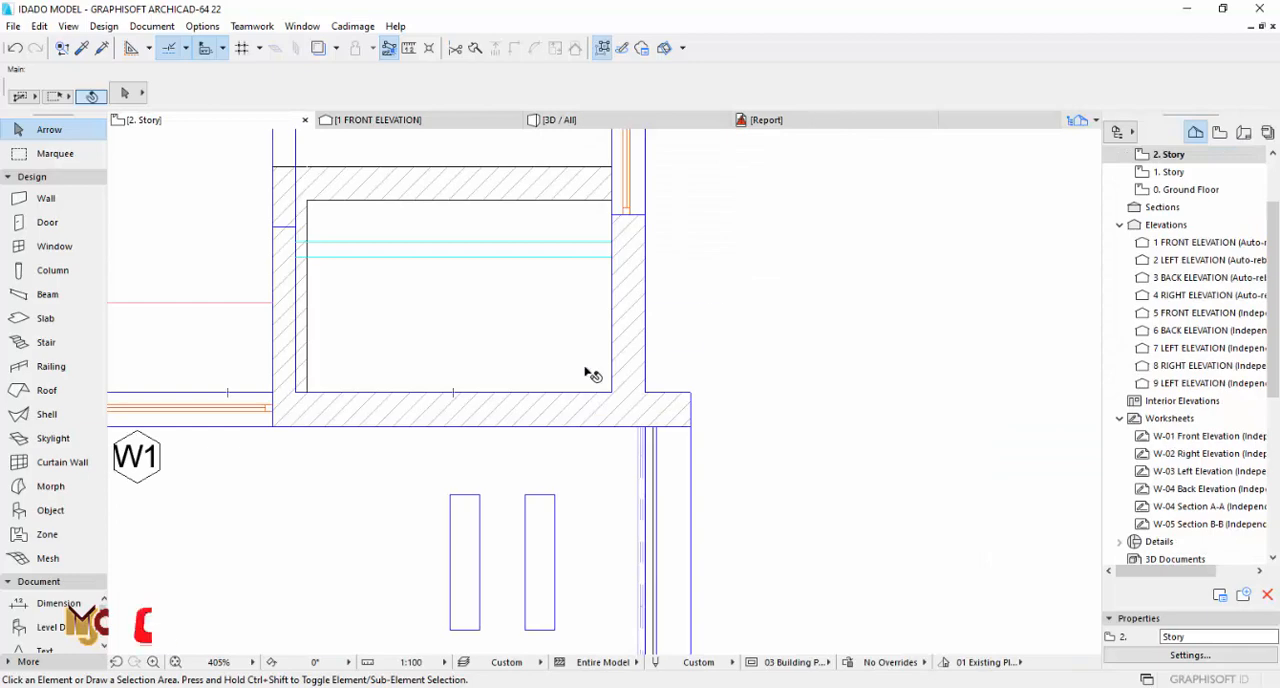
Step: Draw a 150 mm thick rectangular slab strip along the outer bath wall between the two terrace walls on 2. Story
{"action": "left_click", "coordinate": [603, 381], "text": "alt"}
{"action": "left_click", "coordinate": [612, 392]}
{"action": "scroll", "coordinate": [645, 350], "scroll_direction": "down", "scroll_amount": 7}
{"action": "middle_click_drag", "start_coordinate": [651, 170], "coordinate": [645, 395]}
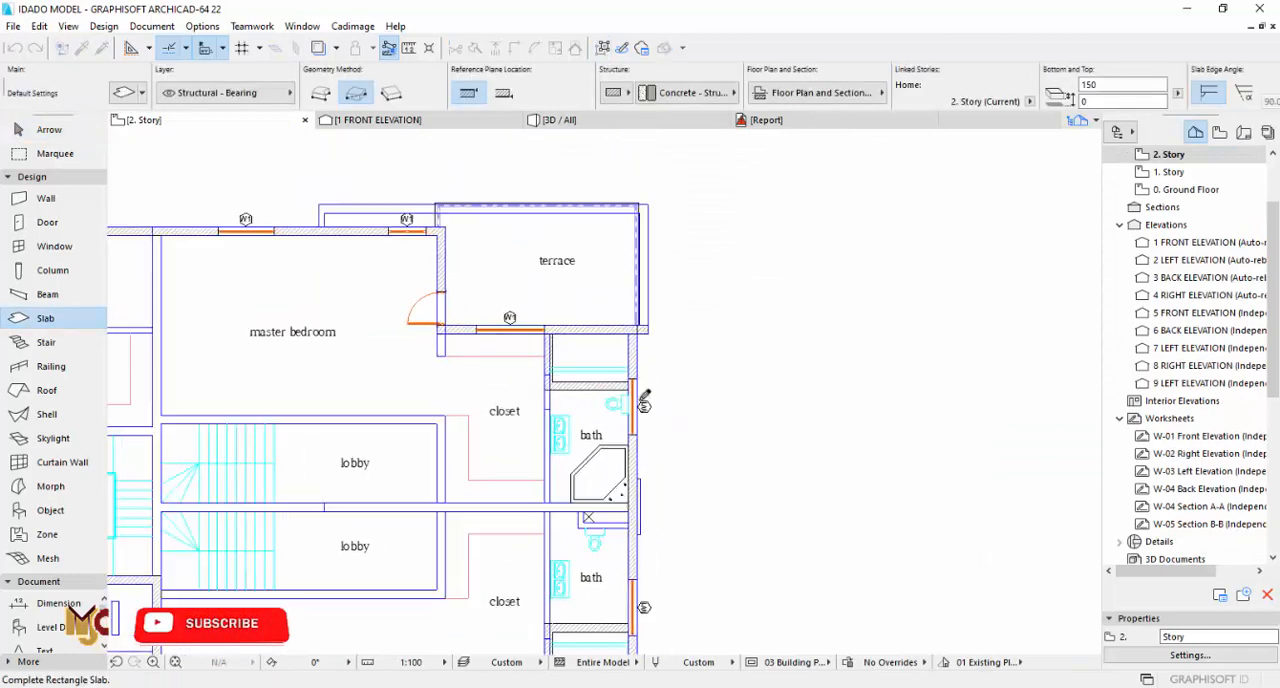
{"action": "scroll", "coordinate": [642, 330], "scroll_direction": "up", "scroll_amount": 5}
{"action": "left_click", "coordinate": [628, 245]}
Step: Set the edge surface of the slab strip between the light gray facade walls to Paint - Light Gray
{"action": "key", "text": "F3"}
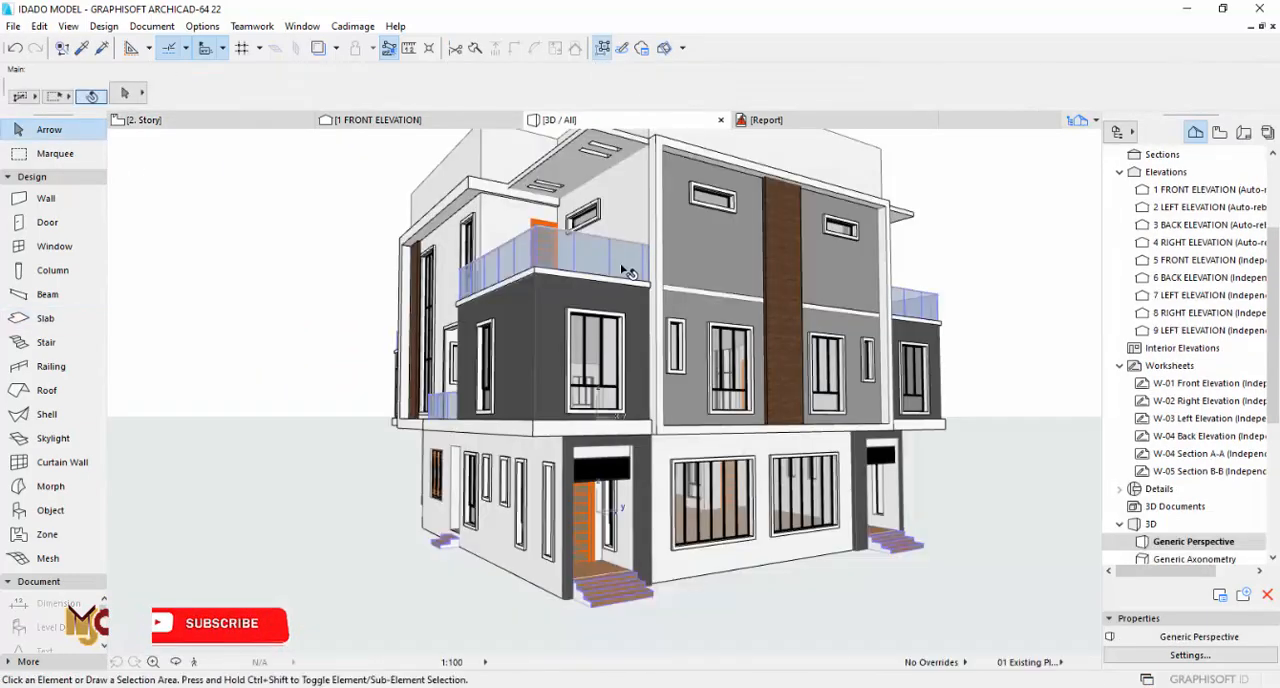
{"action": "left_click", "coordinate": [682, 292]}
{"action": "key", "text": "ctrl+t"}
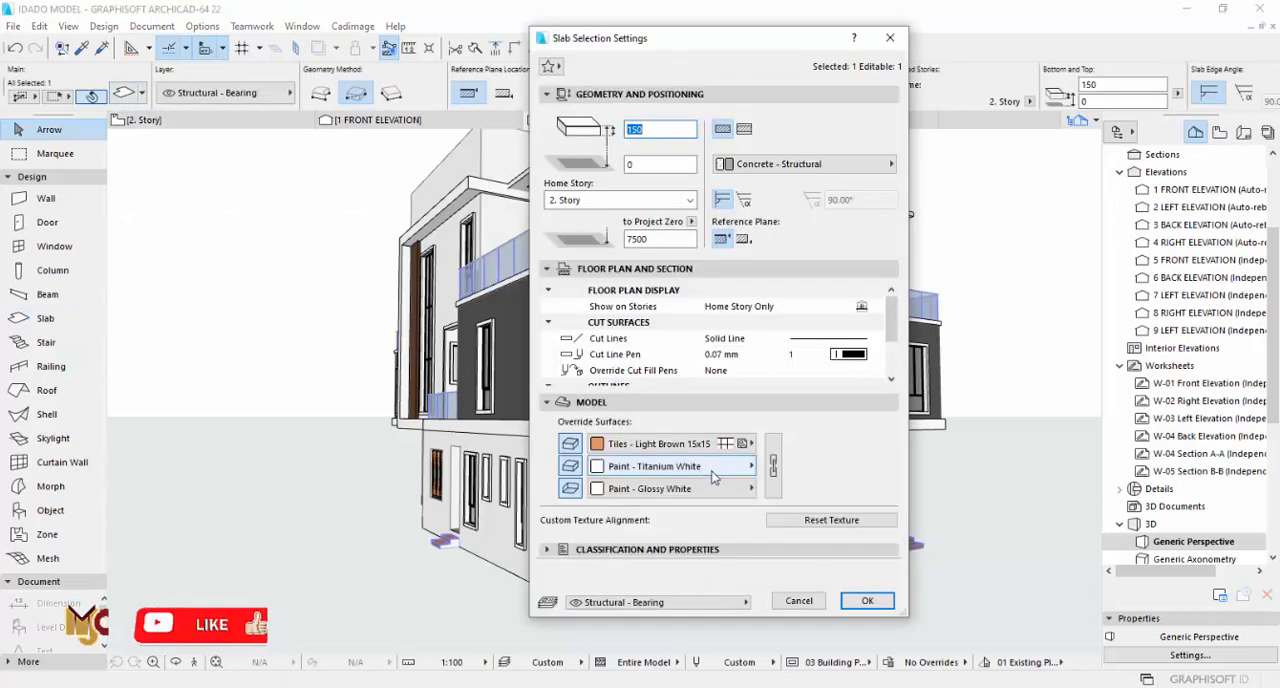
{"action": "left_click", "coordinate": [713, 474]}
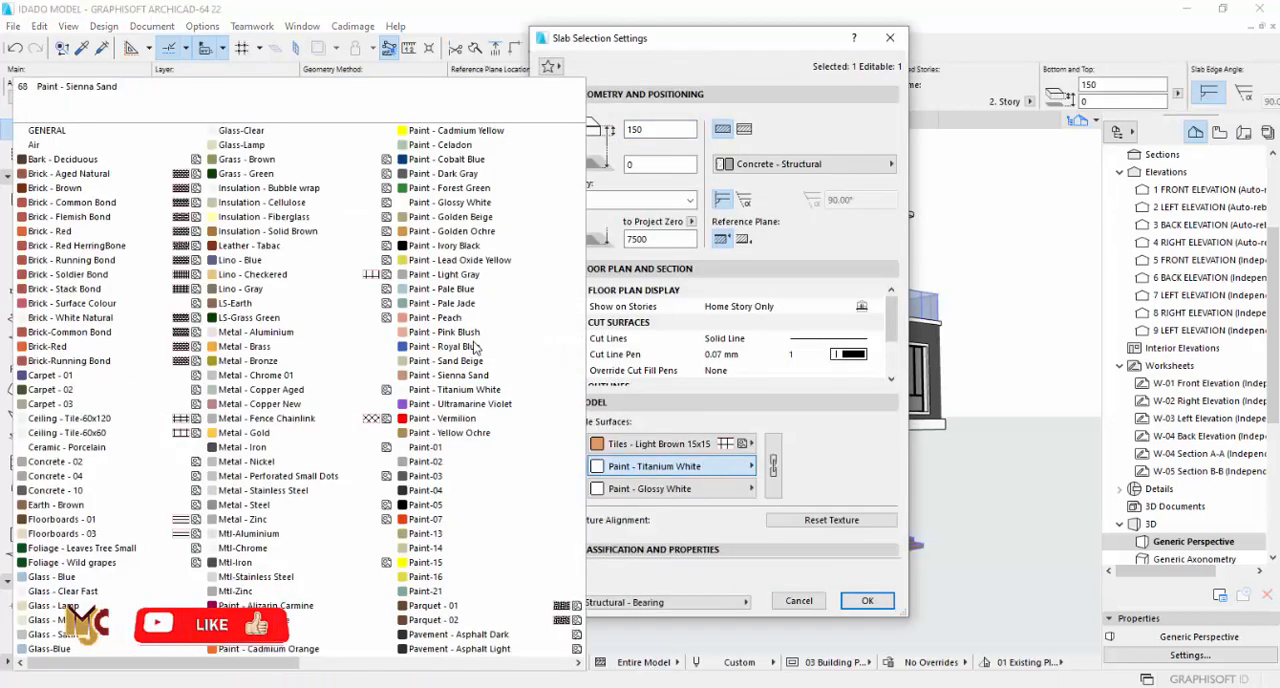
{"action": "left_click", "coordinate": [465, 274]}
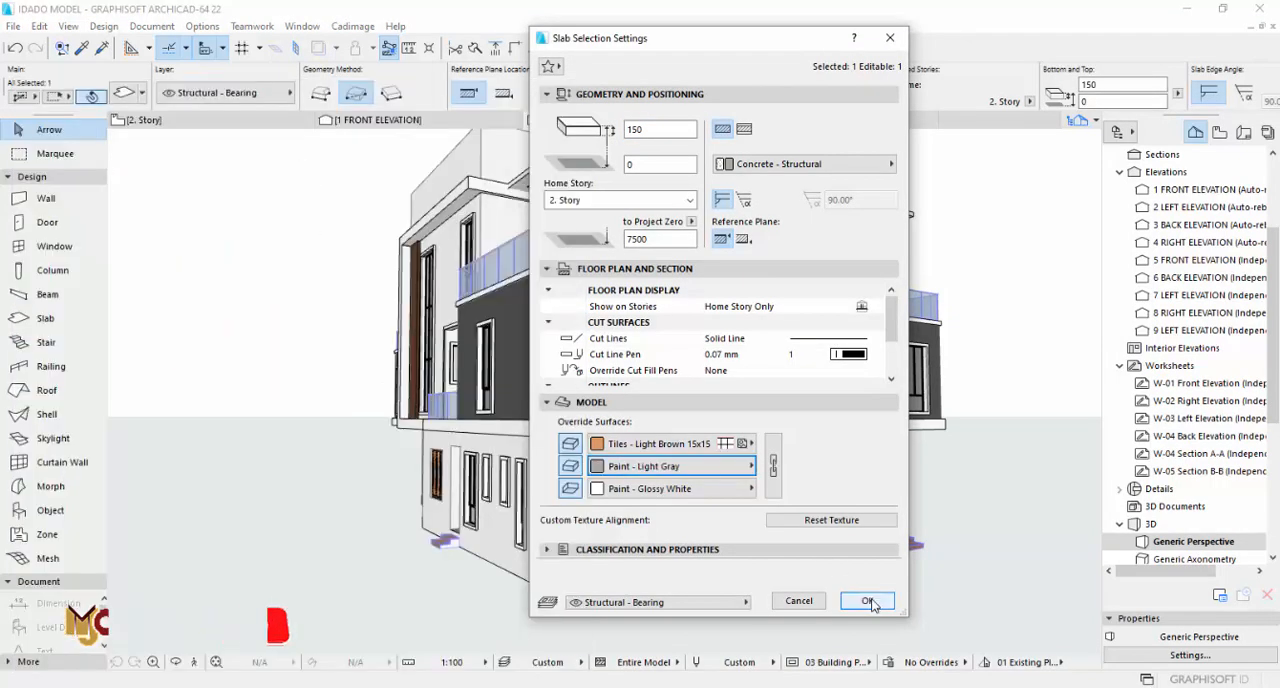
{"action": "left_click", "coordinate": [867, 600]}
Step: Inspect the repainted facade in 3D and compare it with the left side and approach elevation drawings on 2. Story
{"action": "scroll", "coordinate": [921, 466], "scroll_direction": "down", "scroll_amount": 3}
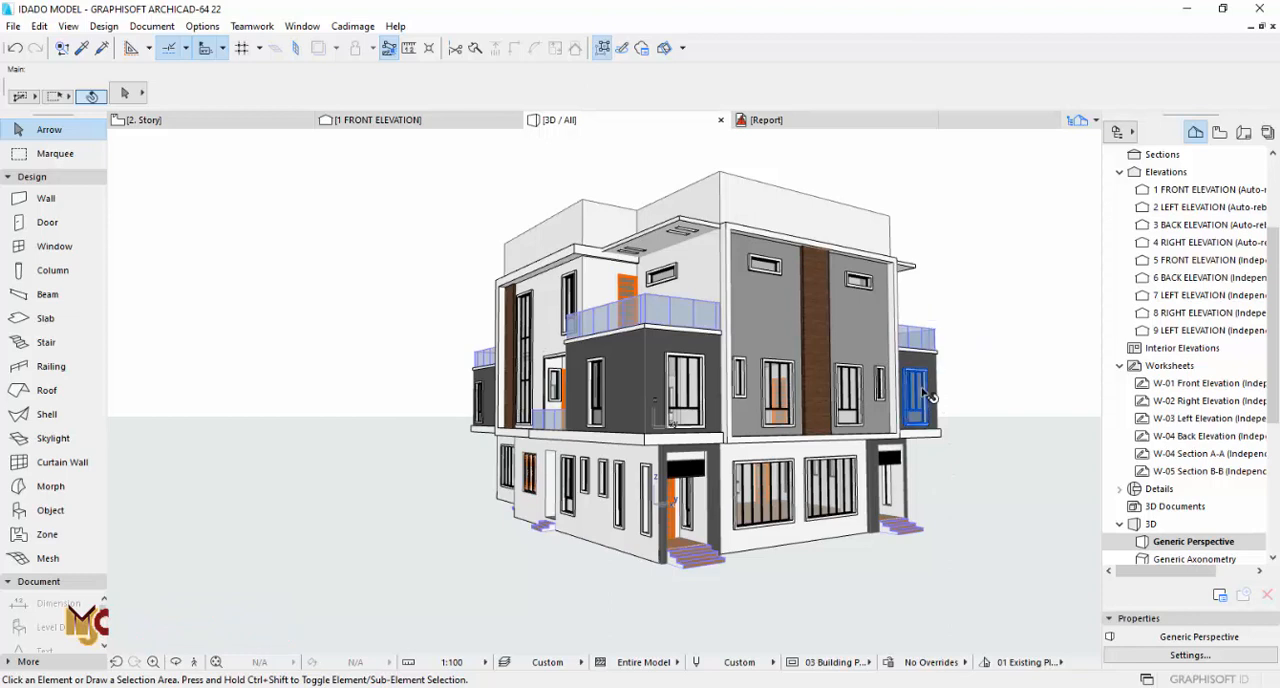
{"action": "mouse_move", "coordinate": [928, 396]}
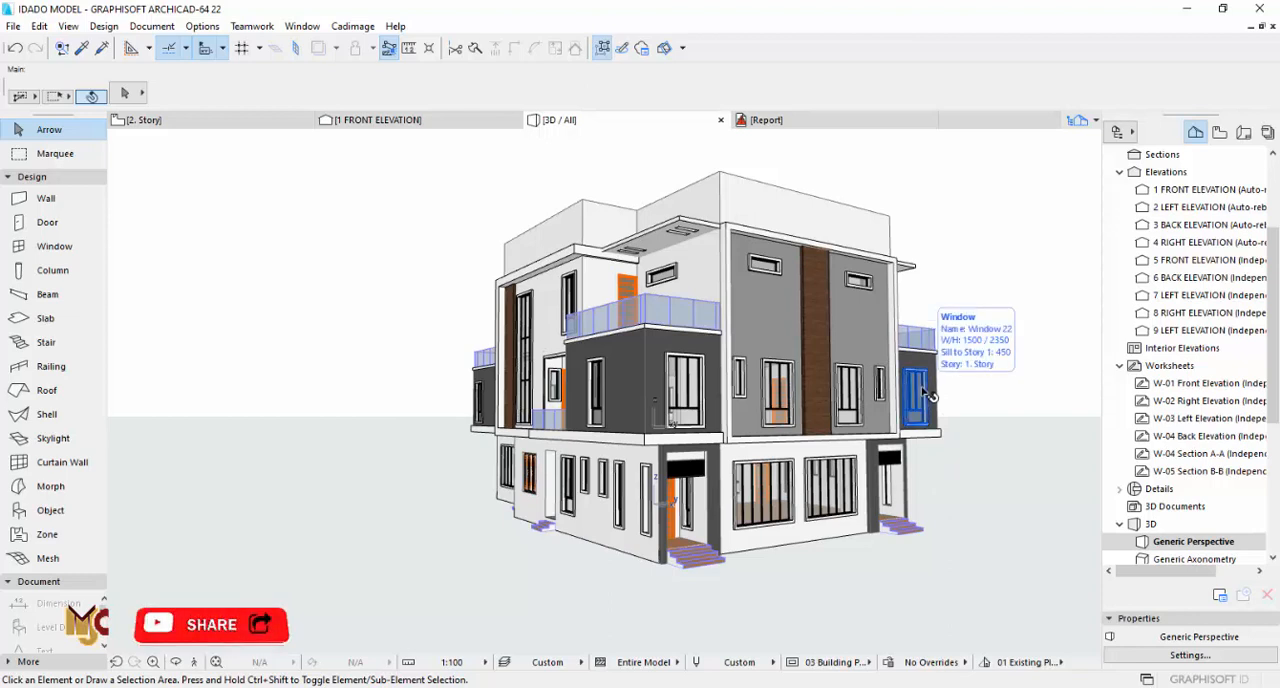
{"action": "left_click", "coordinate": [848, 228]}
{"action": "left_click", "coordinate": [908, 244]}
{"action": "key", "text": "F2"}
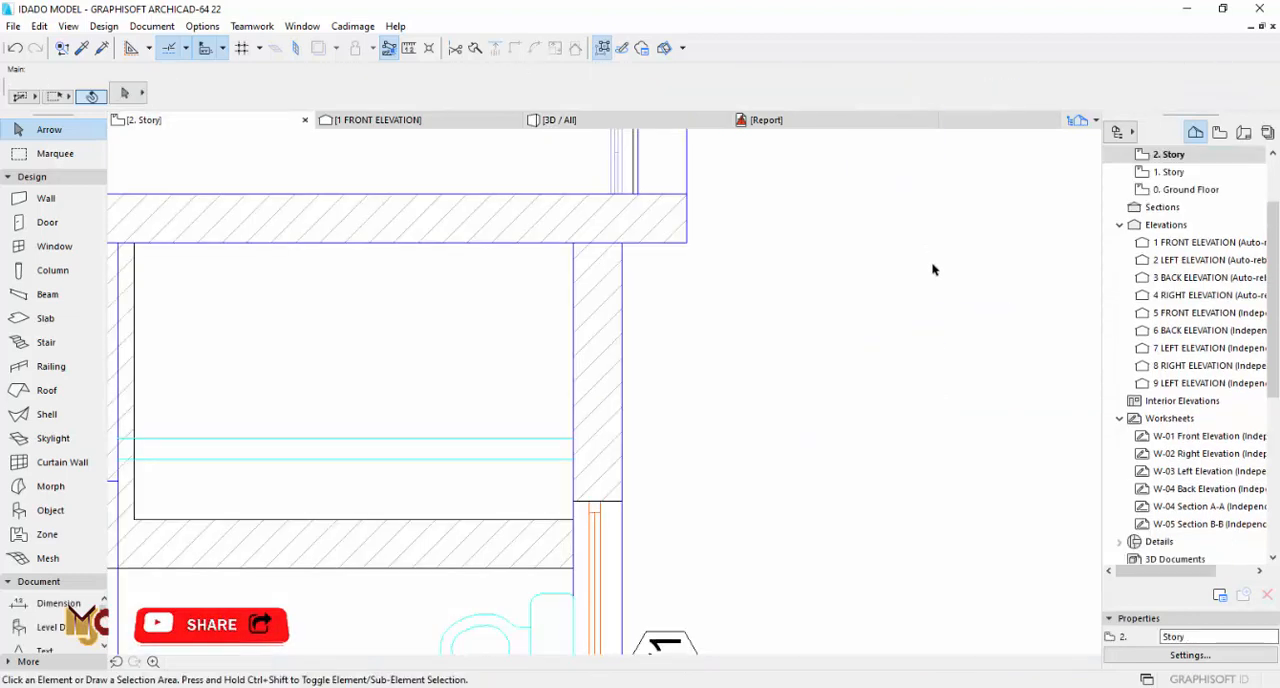
{"action": "scroll", "coordinate": [729, 306], "scroll_direction": "down", "scroll_amount": 6}
{"action": "middle_click_drag", "start_coordinate": [733, 440], "coordinate": [735, 256]}
{"action": "scroll", "coordinate": [735, 256], "scroll_direction": "down", "scroll_amount": 3}
{"action": "scroll", "coordinate": [688, 467], "scroll_direction": "up", "scroll_amount": 3}
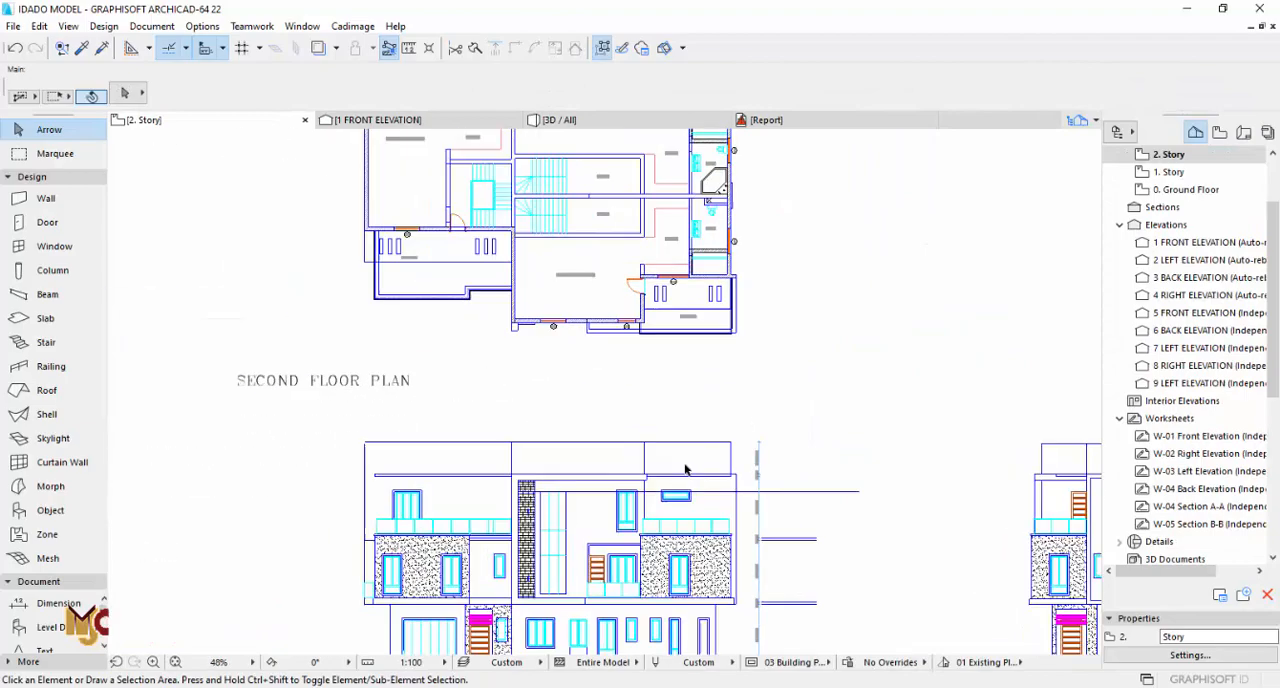
{"action": "middle_click_drag", "start_coordinate": [693, 455], "coordinate": [563, 277]}
{"action": "scroll", "coordinate": [563, 277], "scroll_direction": "down", "scroll_amount": 3}
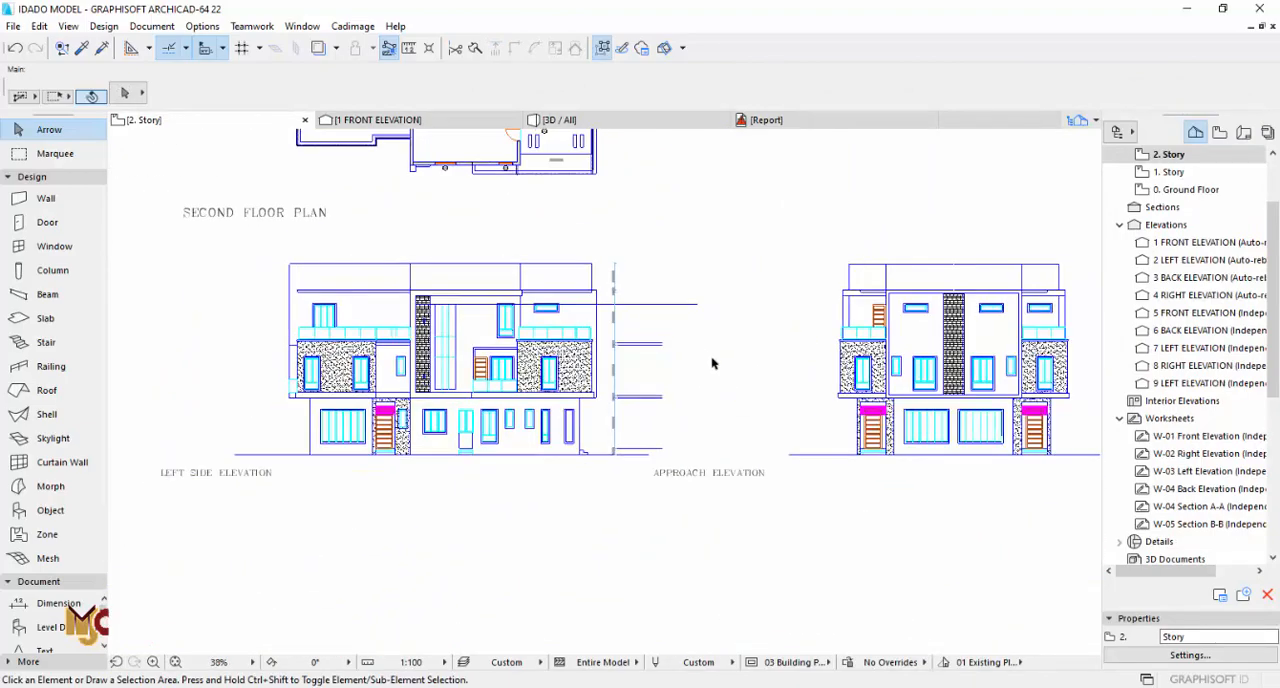
Step: In 3D, switch the parapet wall above the gray facade to a complex profile and open its custom profile for editing
{"action": "key", "text": "F3"}
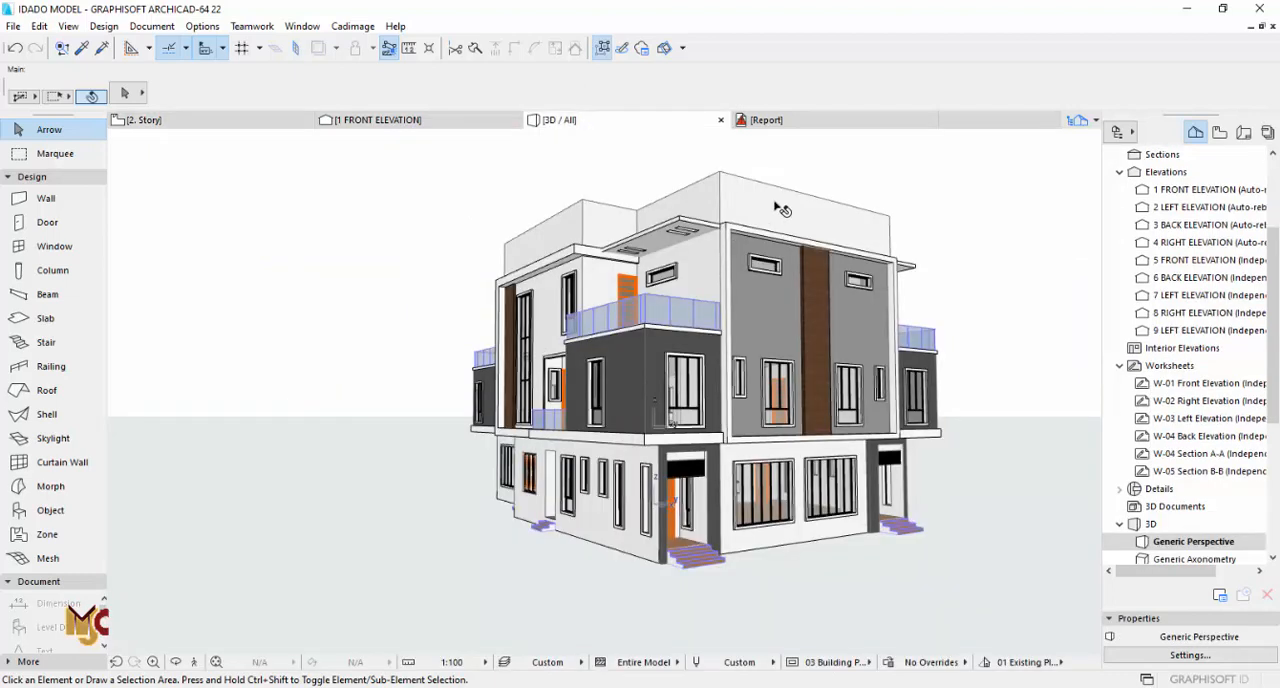
{"action": "left_click", "coordinate": [782, 210]}
{"action": "left_click", "coordinate": [928, 203]}
{"action": "left_click", "coordinate": [856, 222]}
{"action": "right_click", "coordinate": [934, 181]}
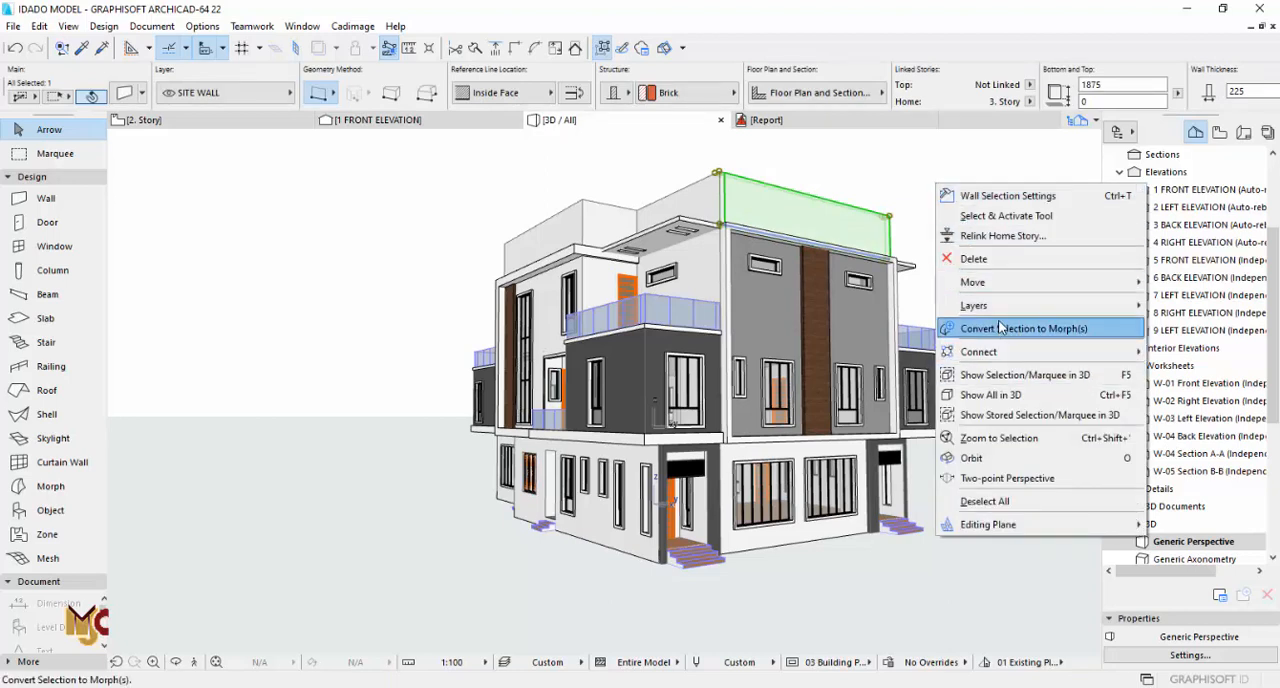
{"action": "left_click", "coordinate": [617, 96]}
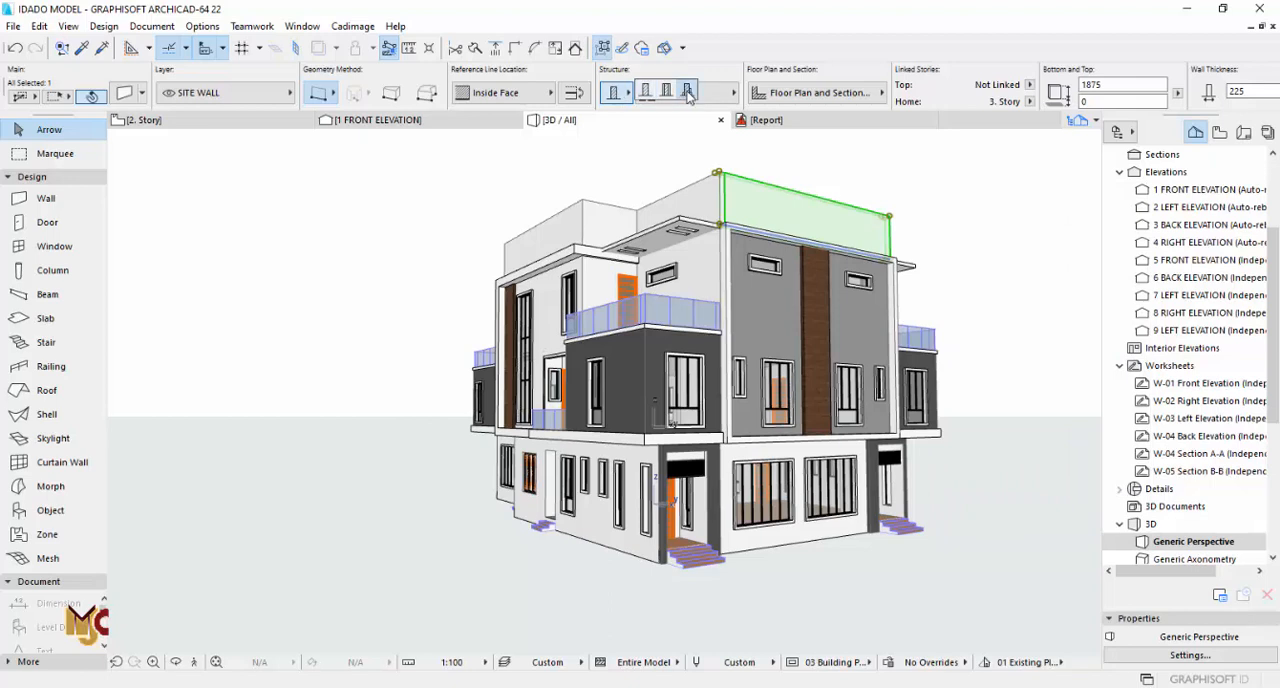
{"action": "left_click", "coordinate": [688, 92]}
{"action": "right_click", "coordinate": [940, 198]}
{"action": "left_click", "coordinate": [1006, 365]}
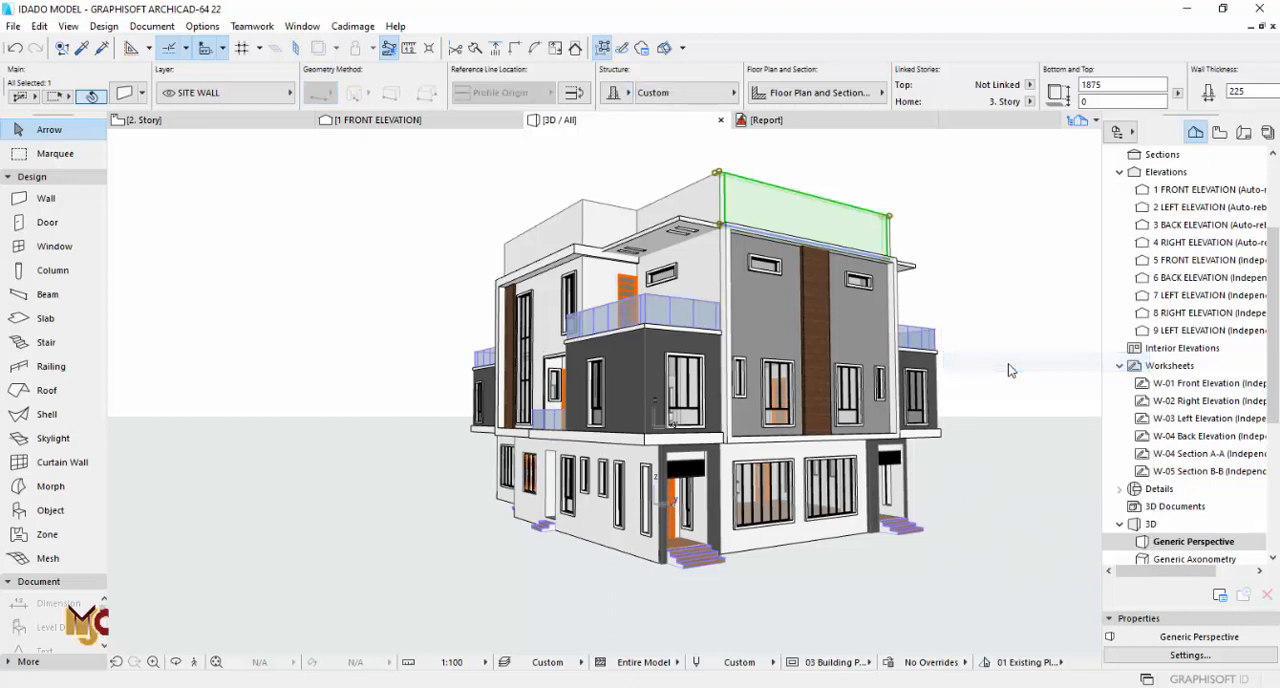
Step: Draw a rectangular fill 50 mm high and about 254 mm wide as a cap on the wall profile
{"action": "scroll", "coordinate": [618, 285], "scroll_direction": "up", "scroll_amount": 5}
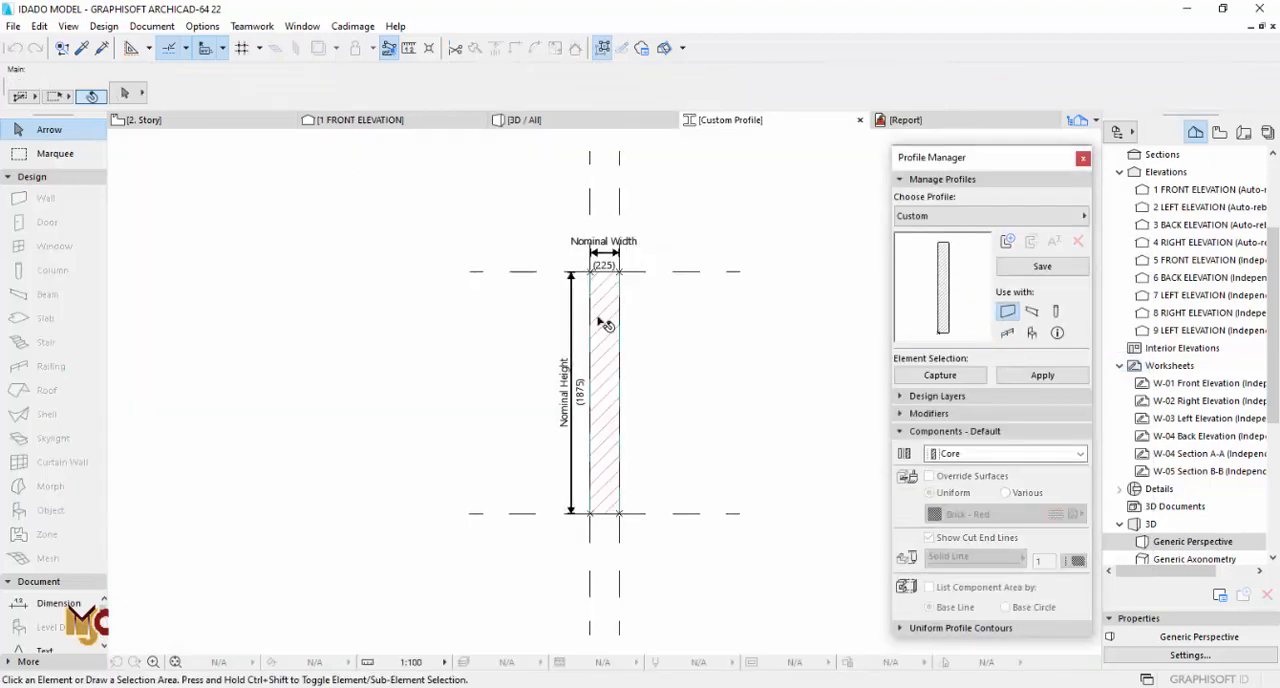
{"action": "left_click", "coordinate": [620, 266], "text": "alt"}
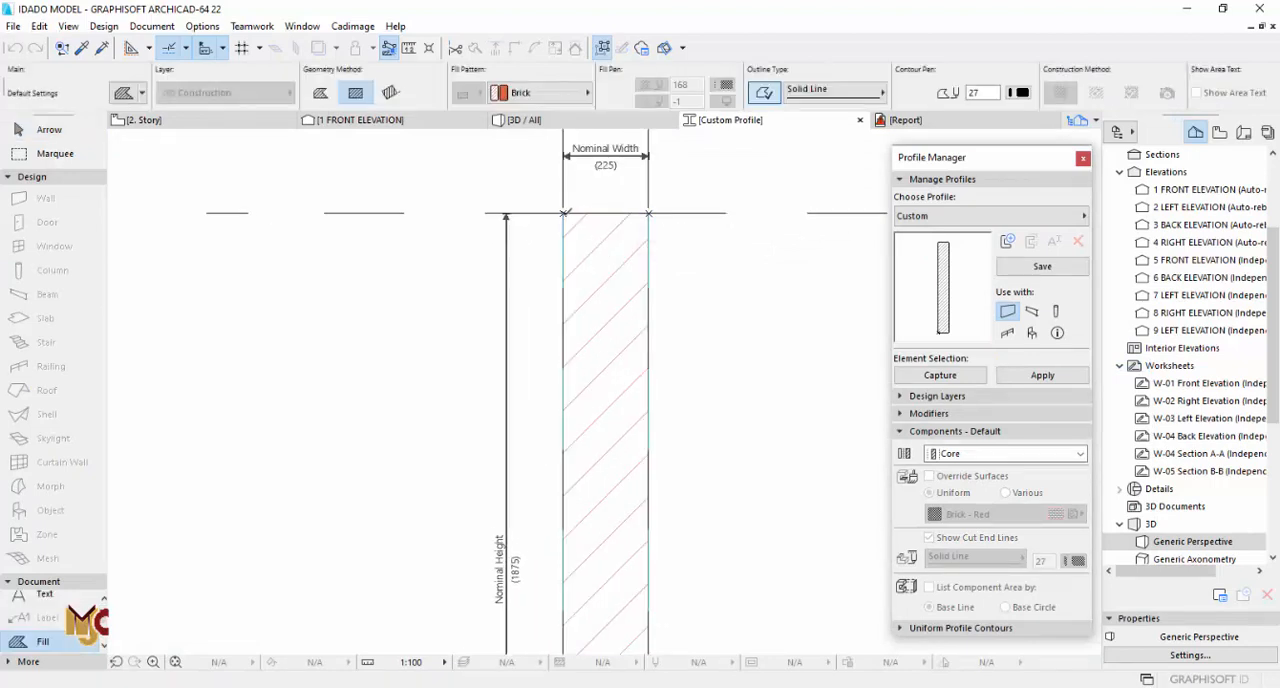
{"action": "left_click", "coordinate": [563, 212]}
{"action": "key", "text": "Tab"}
{"action": "key", "text": "Tab"}
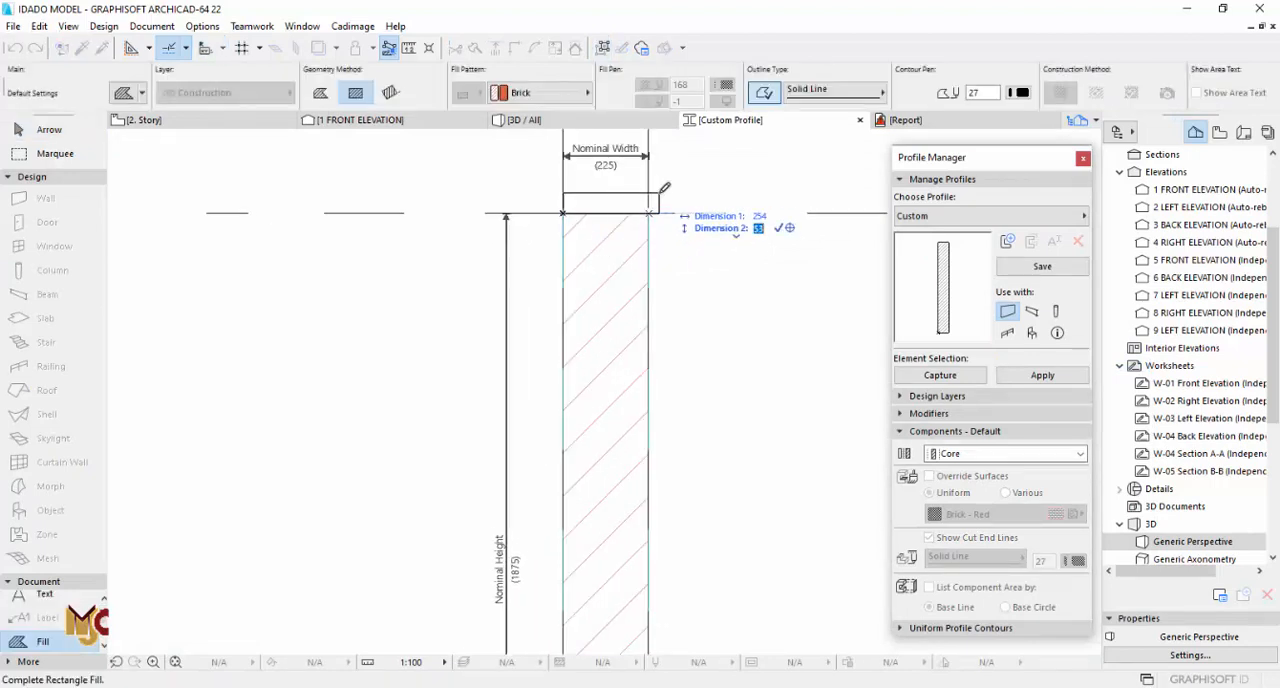
{"action": "type", "text": "50"}
{"action": "key", "text": "Return"}
{"action": "key", "text": "Escape"}
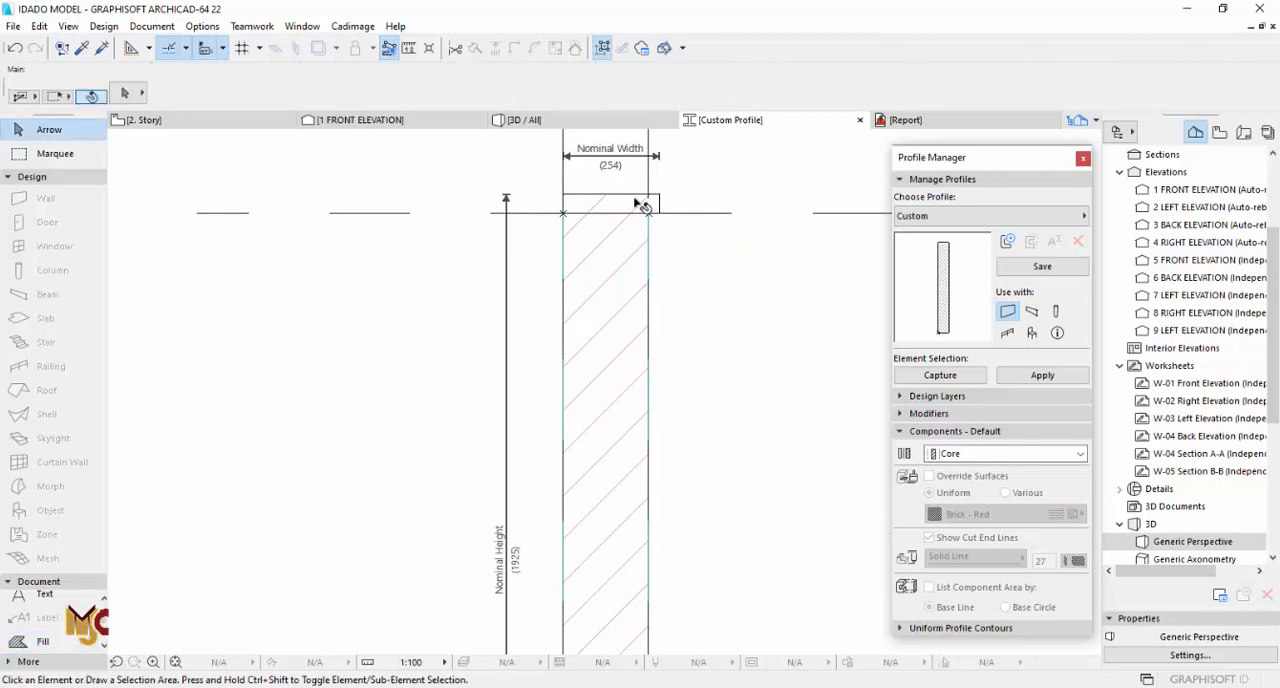
Step: Offset the two end edges of the cap fill so it overhangs the wall core by 30 mm on each side
{"action": "double_click", "coordinate": [635, 194]}
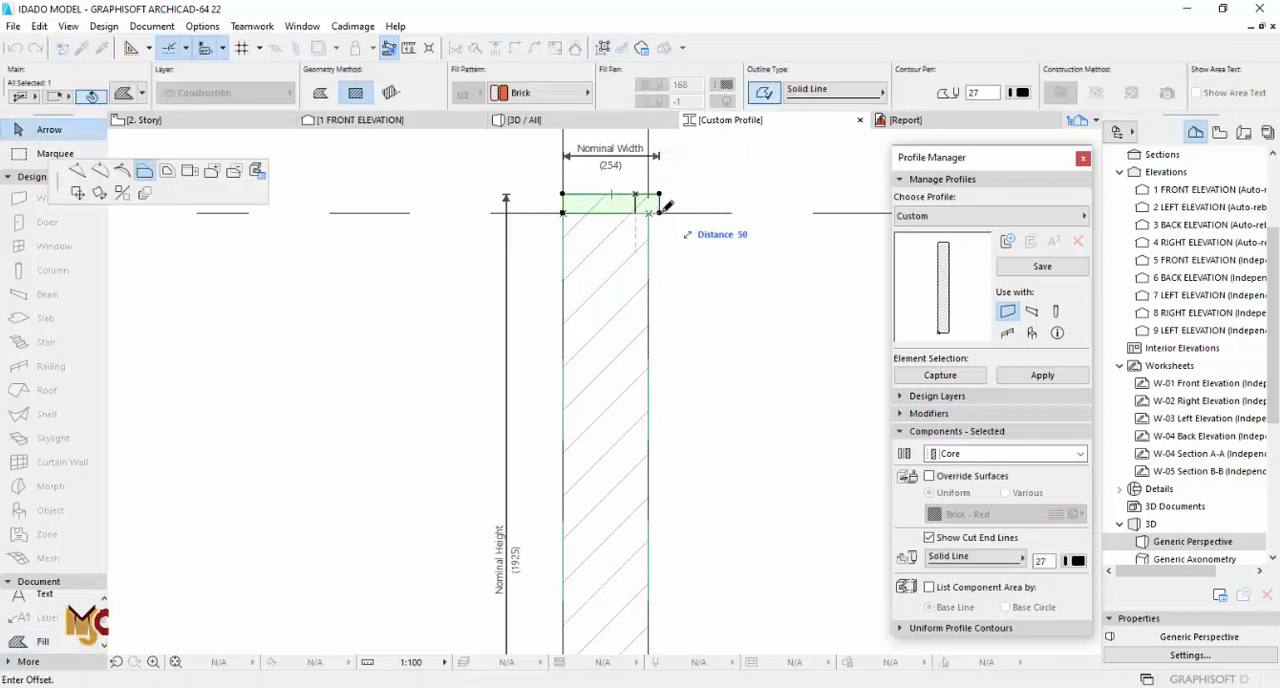
{"action": "scroll", "coordinate": [563, 203], "scroll_direction": "up", "scroll_amount": 2}
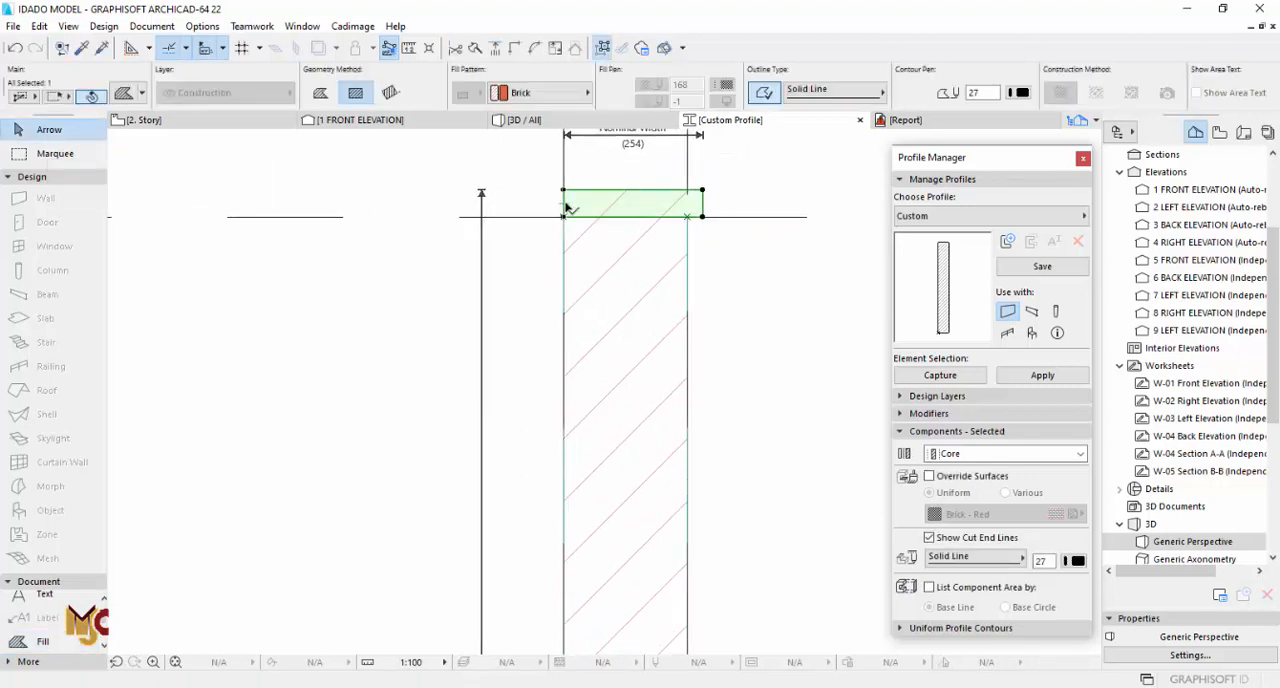
{"action": "left_click", "coordinate": [701, 217]}
{"action": "left_click", "coordinate": [702, 208]}
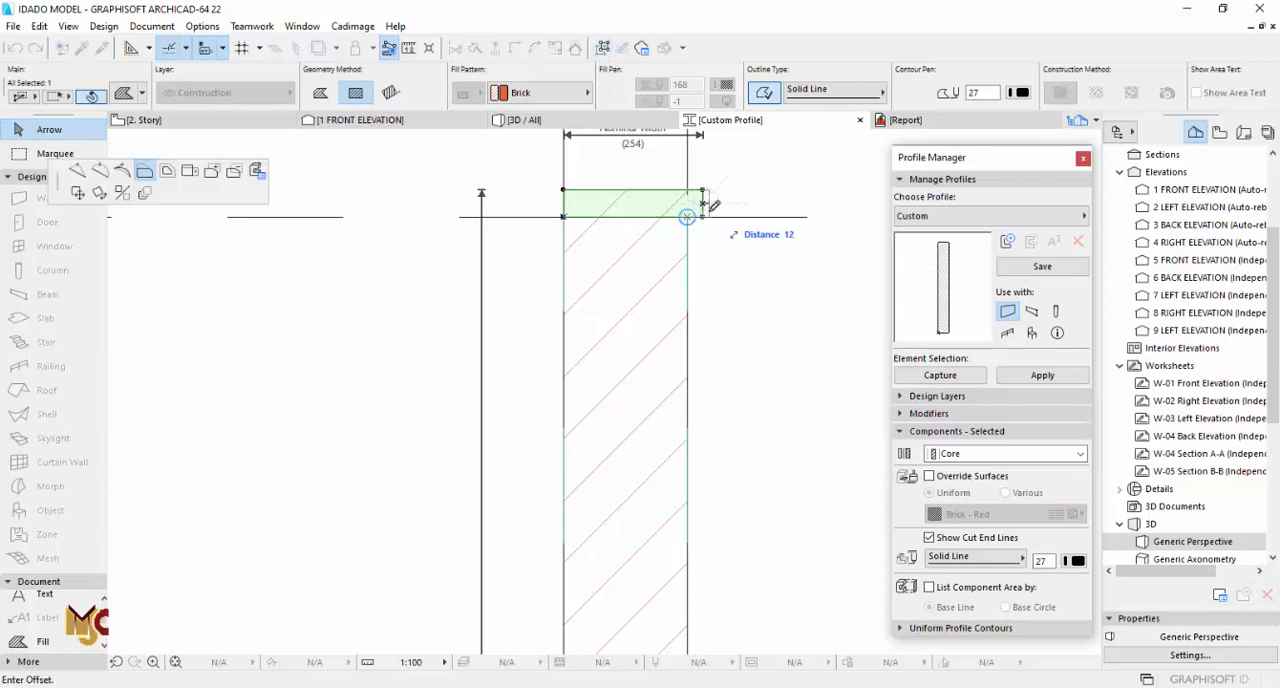
{"action": "key", "text": "Return"}
{"action": "left_click", "coordinate": [564, 204]}
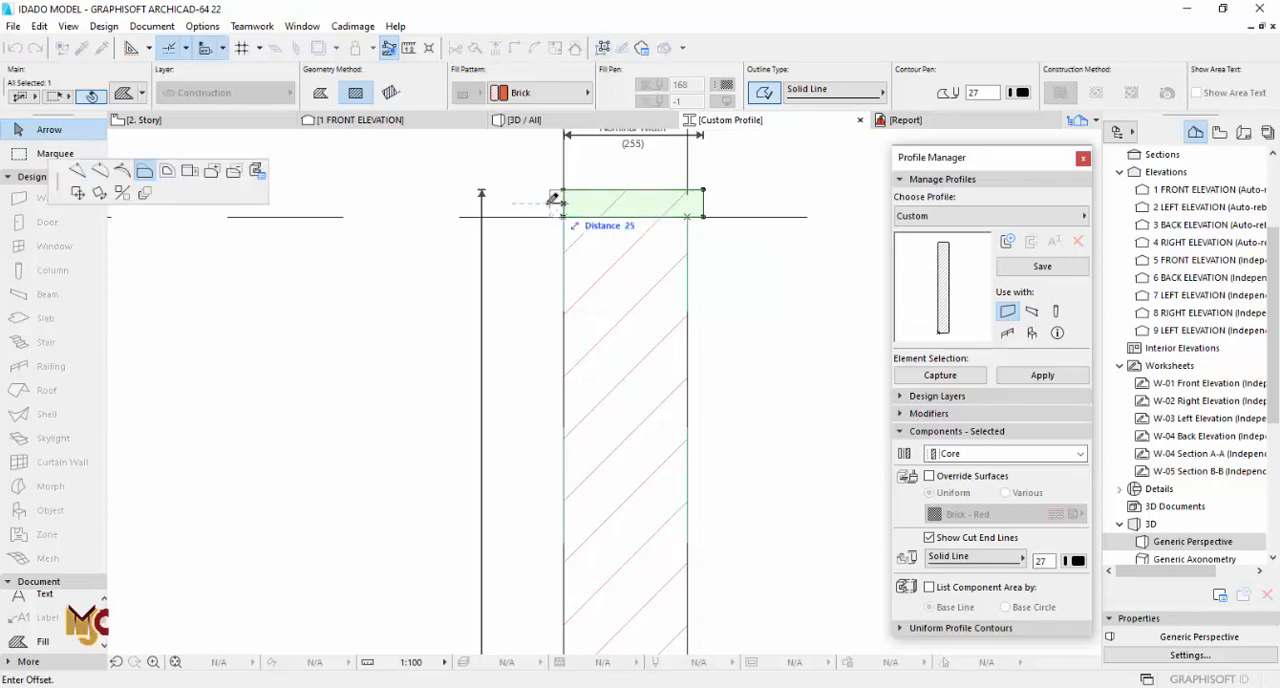
{"action": "type", "text": "30"}
{"action": "key", "text": "Return"}
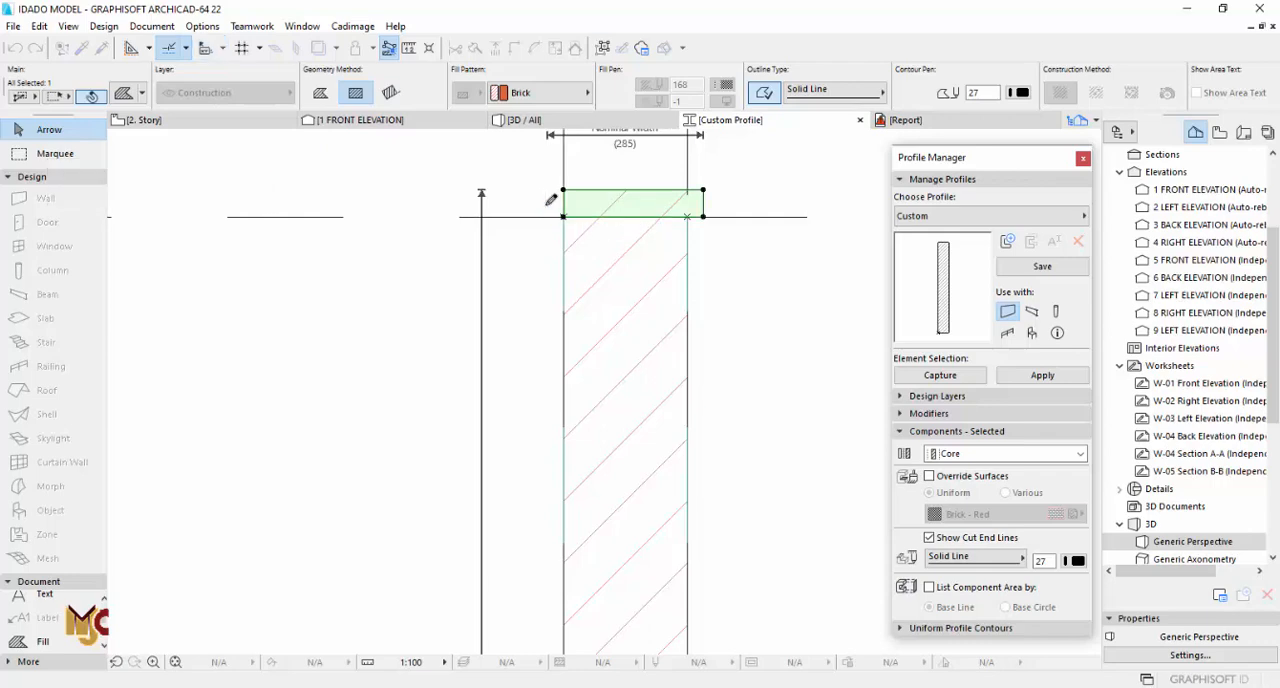
Step: Override the cap fill's surface uniformly with Paint - Glossy White
{"action": "left_click", "coordinate": [950, 478]}
{"action": "left_click", "coordinate": [1000, 514]}
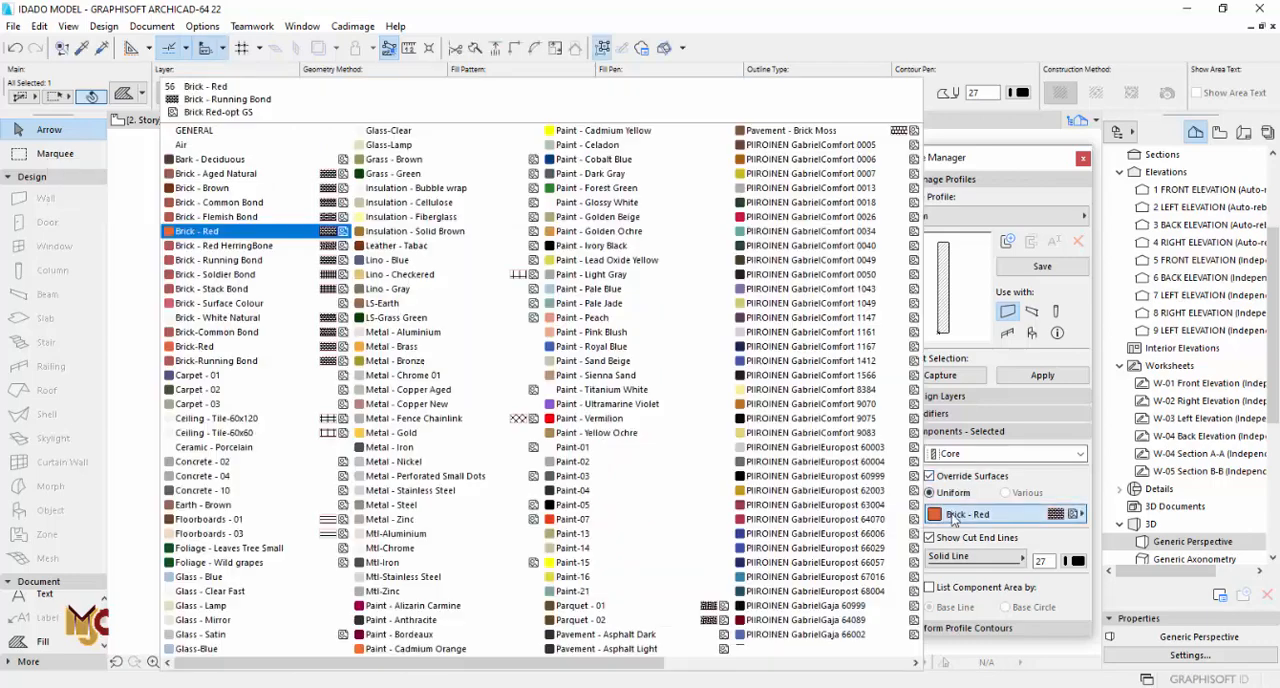
{"action": "left_click", "coordinate": [635, 218]}
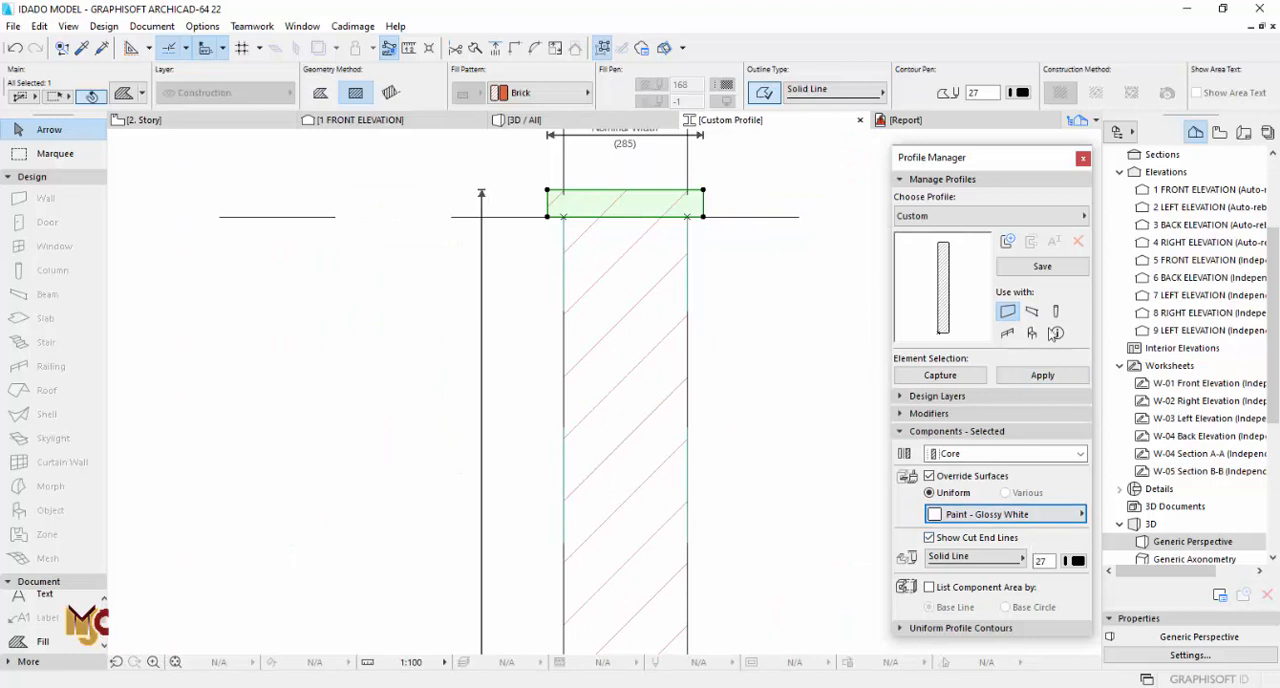
Step: Save the profile as PARAPET WALL TOP, apply it to the selected parapet wall and close the profile editor
{"action": "left_click", "coordinate": [1042, 267]}
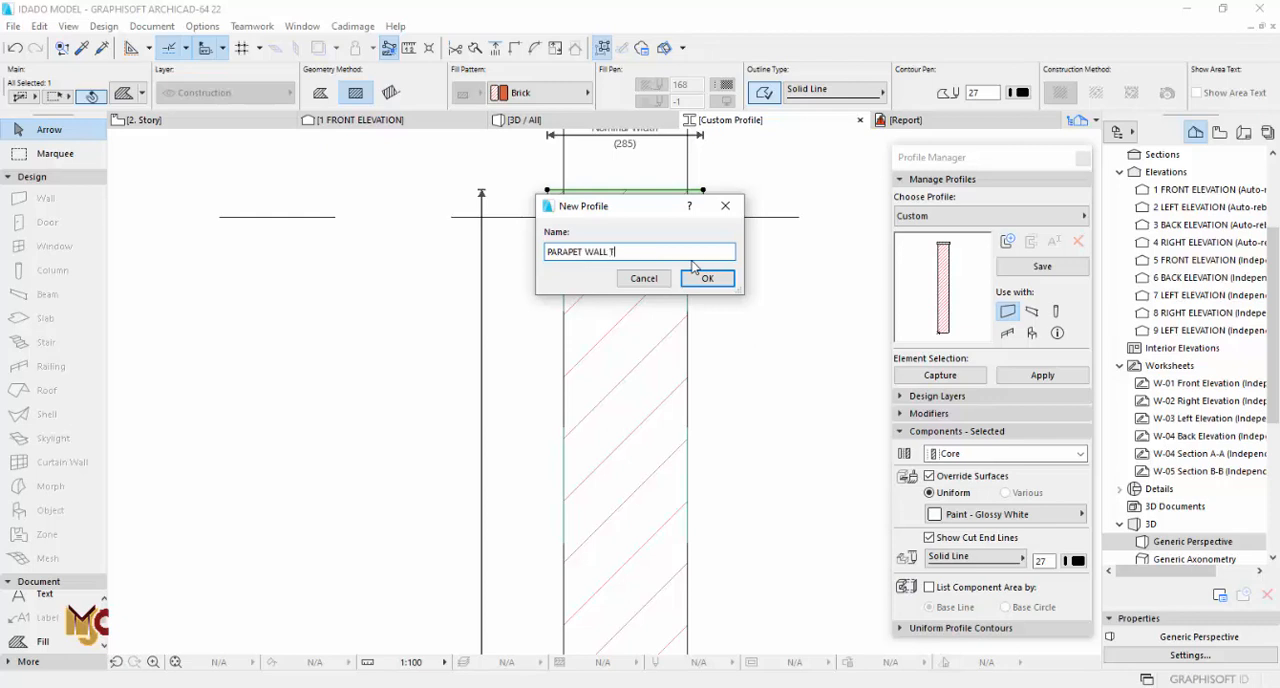
{"action": "left_click", "coordinate": [733, 280]}
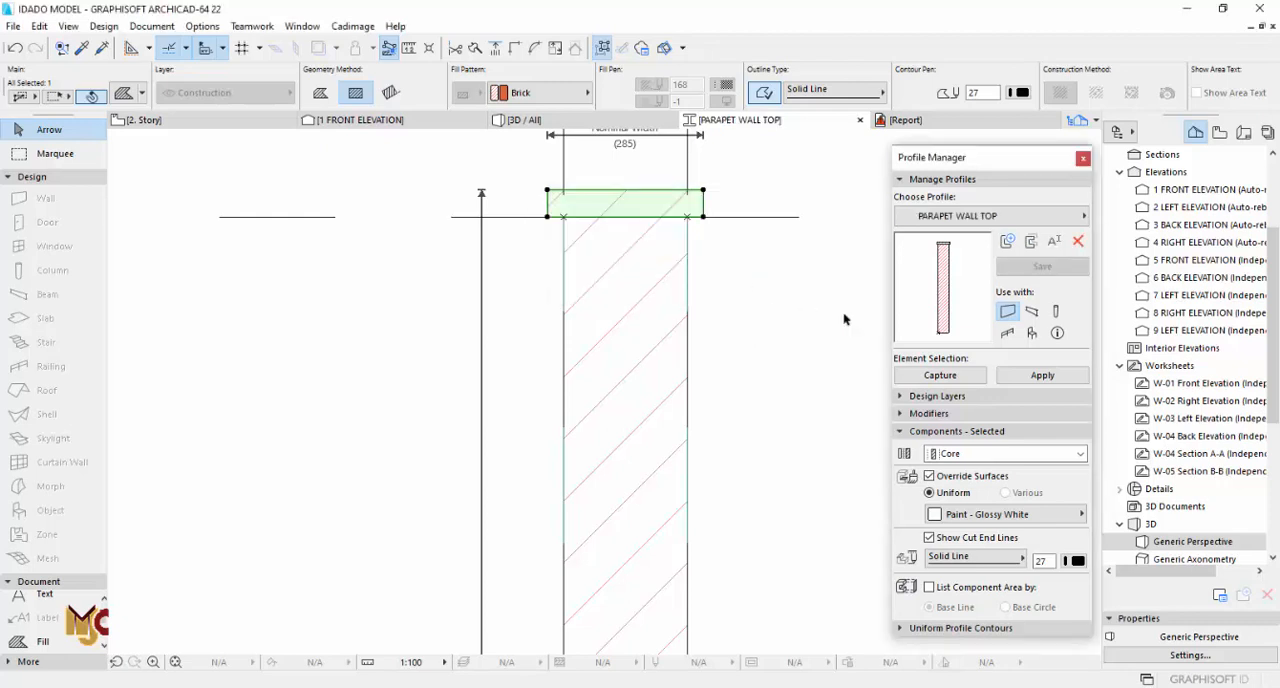
{"action": "left_click", "coordinate": [1029, 374]}
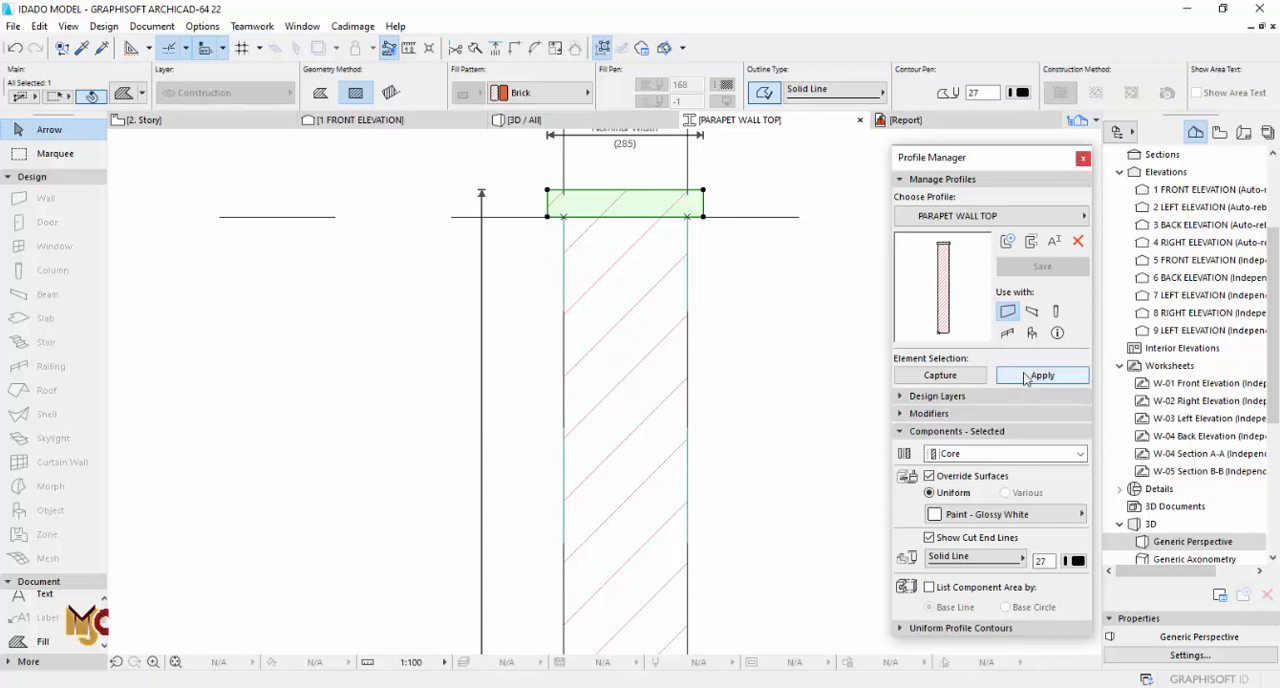
{"action": "left_click", "coordinate": [860, 119]}
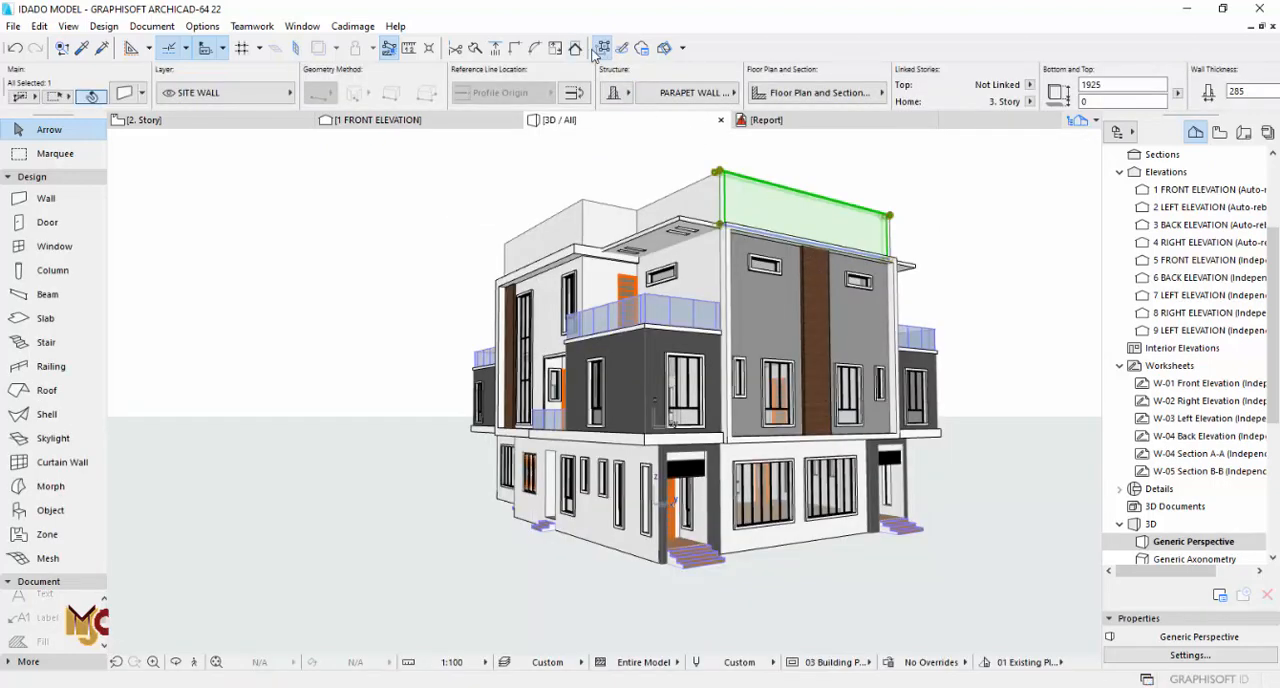
Step: Enable group selection so all parapet walls are selected together, and try to assign them the PARAPET WALL TOP profile
{"action": "left_click", "coordinate": [604, 48]}
{"action": "left_click", "coordinate": [655, 92]}
{"action": "left_click", "coordinate": [775, 344]}
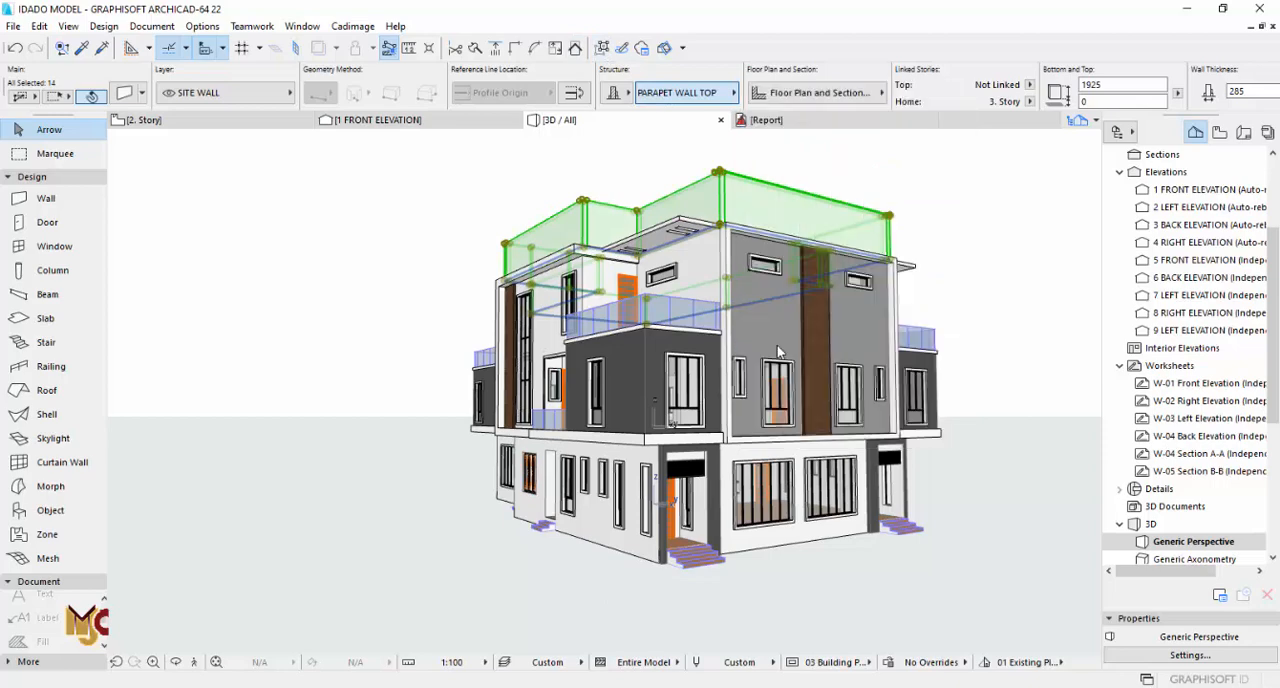
{"action": "left_click", "coordinate": [715, 92]}
{"action": "left_click", "coordinate": [796, 356]}
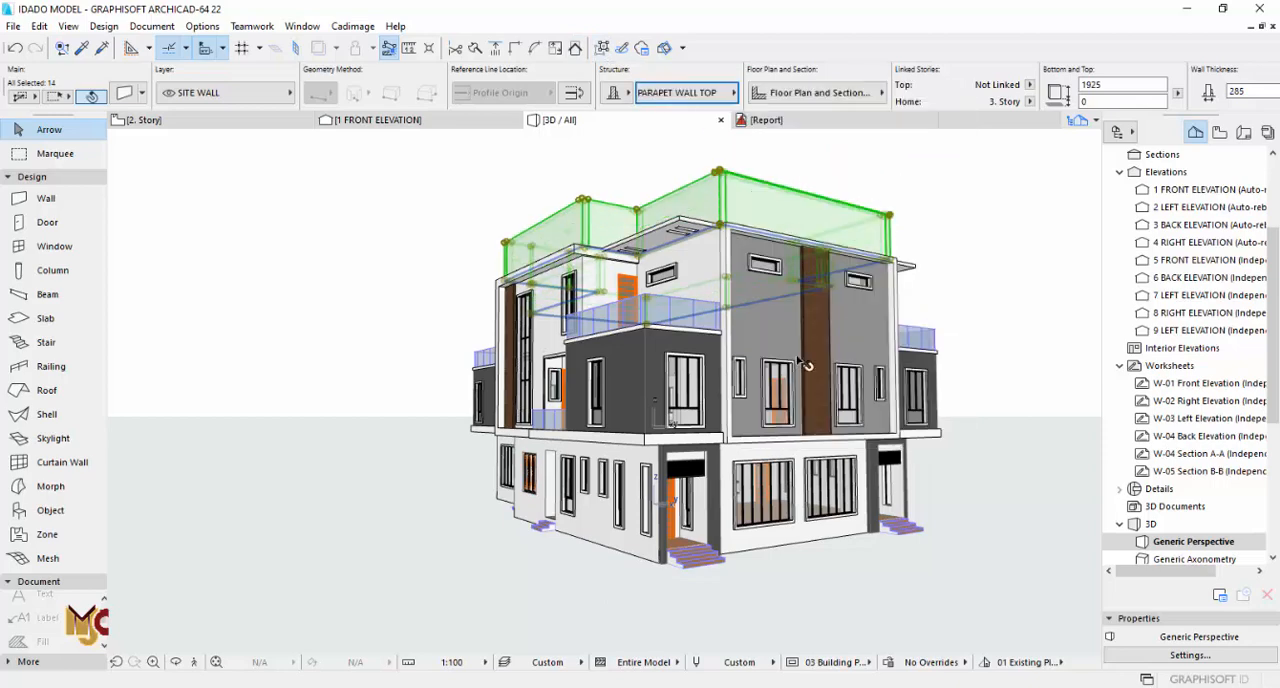
{"action": "left_click", "coordinate": [951, 200]}
{"action": "scroll", "coordinate": [740, 183], "scroll_direction": "up", "scroll_amount": 4}
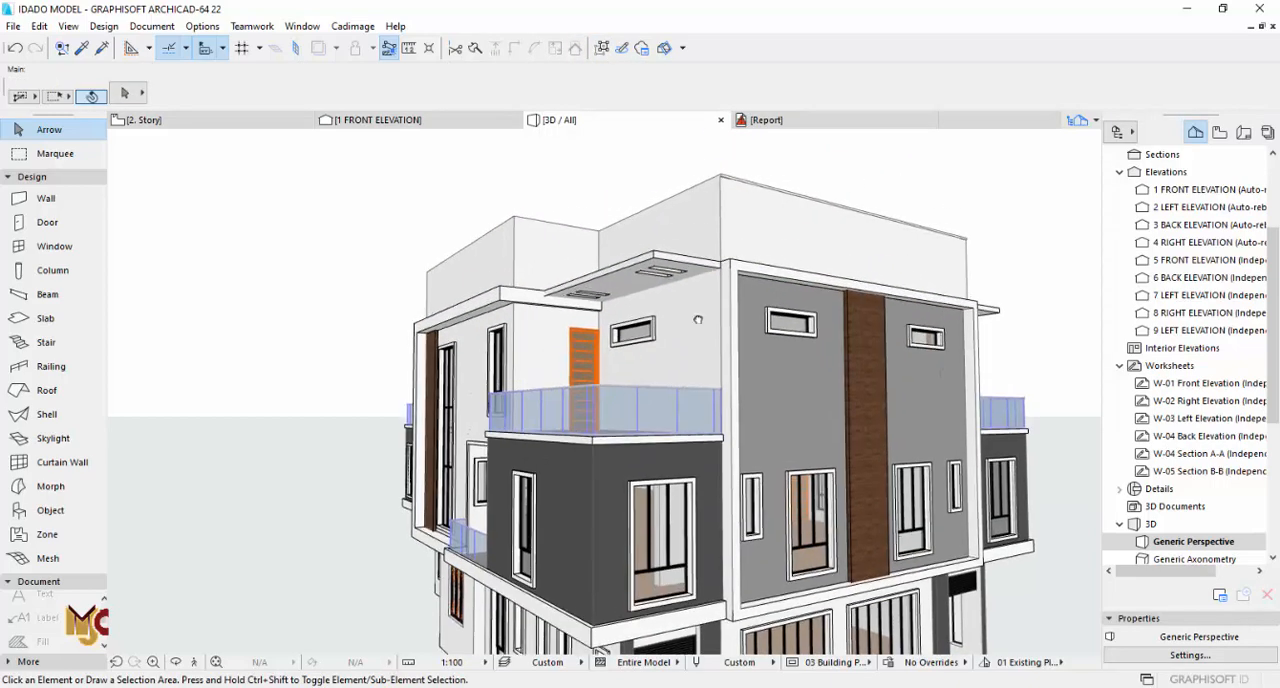
Step: Switch the grouped parapet walls from basic structure to complex profile and assign PARAPET WALL TOP to all of them
{"action": "left_click", "coordinate": [700, 244]}
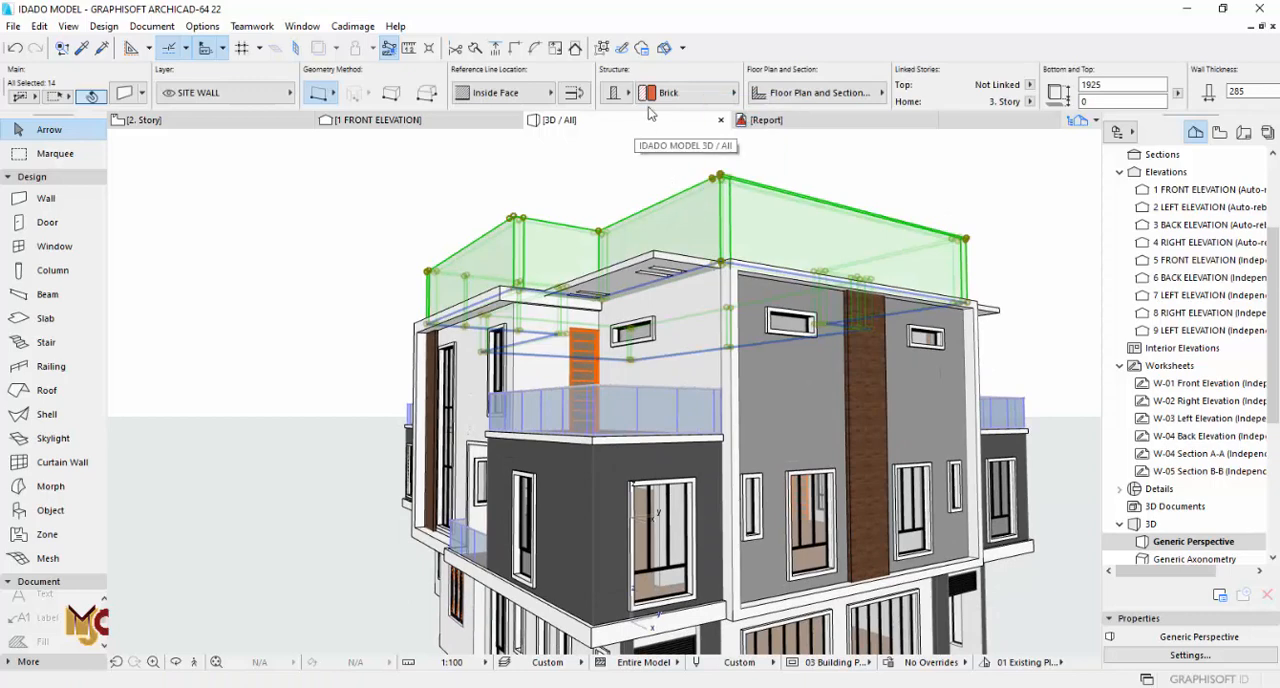
{"action": "left_click", "coordinate": [626, 94]}
{"action": "left_click", "coordinate": [686, 98]}
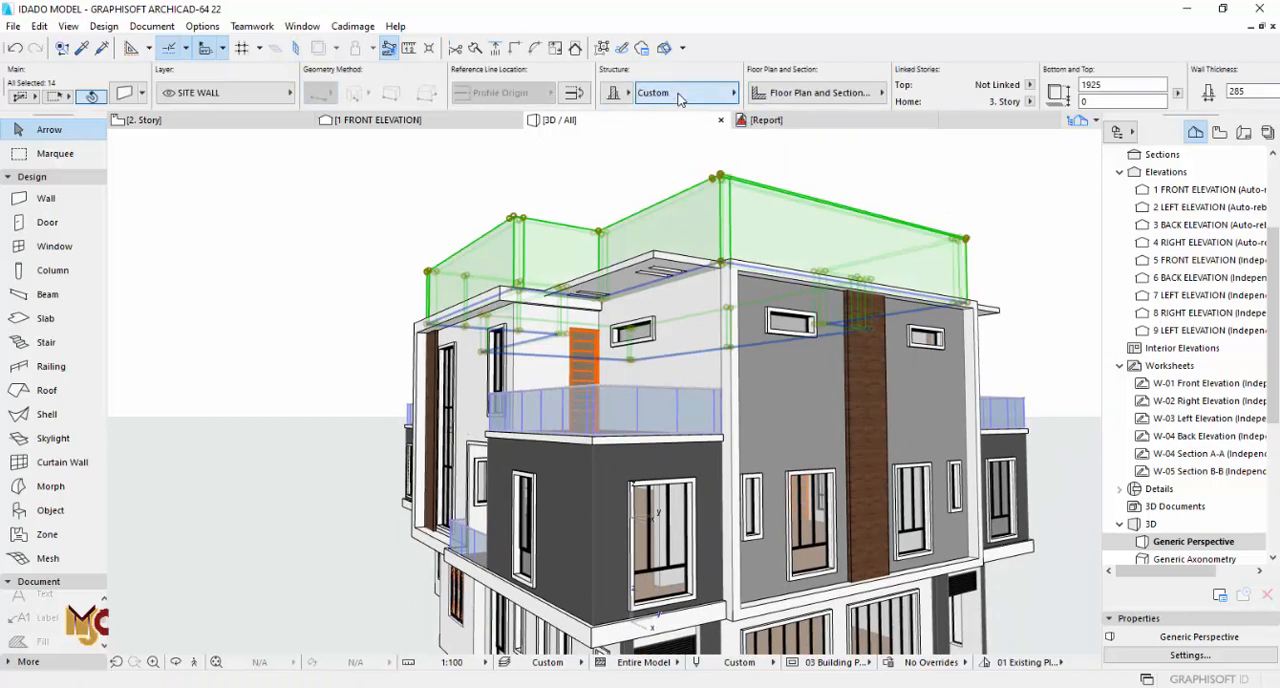
{"action": "left_click", "coordinate": [678, 98]}
{"action": "left_click", "coordinate": [789, 350]}
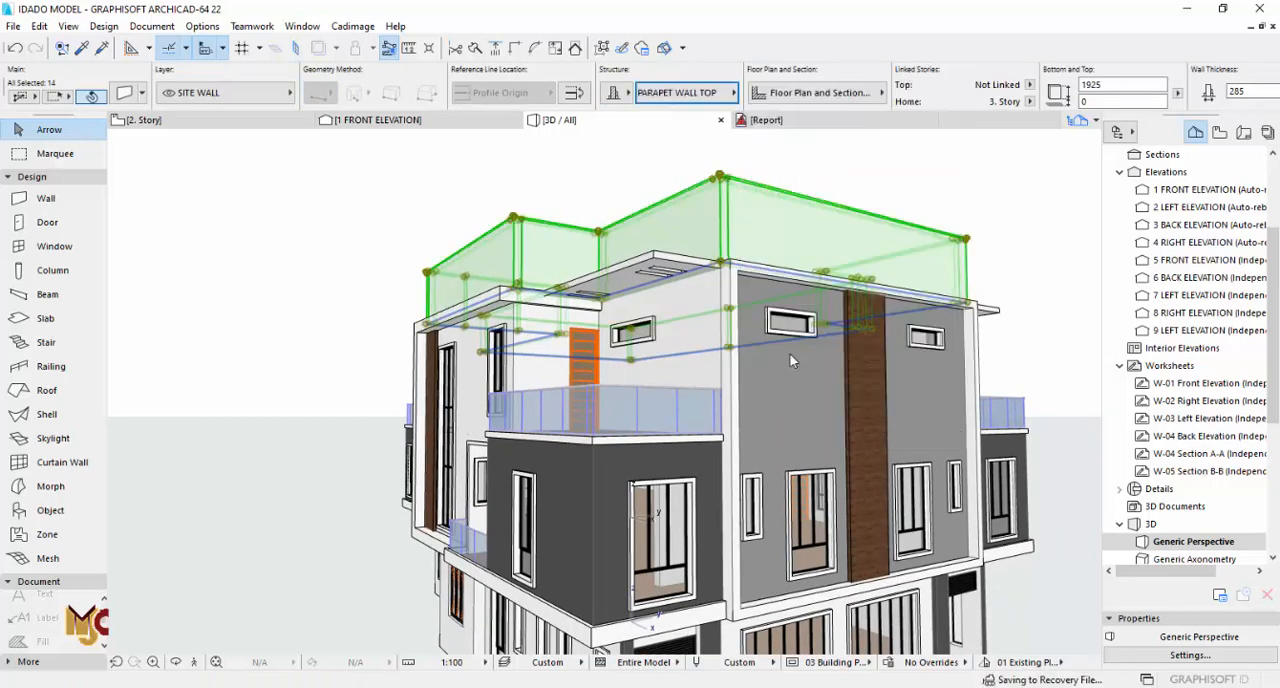
{"action": "left_click", "coordinate": [896, 181]}
{"action": "scroll", "coordinate": [722, 297], "scroll_direction": "down", "scroll_amount": 5}
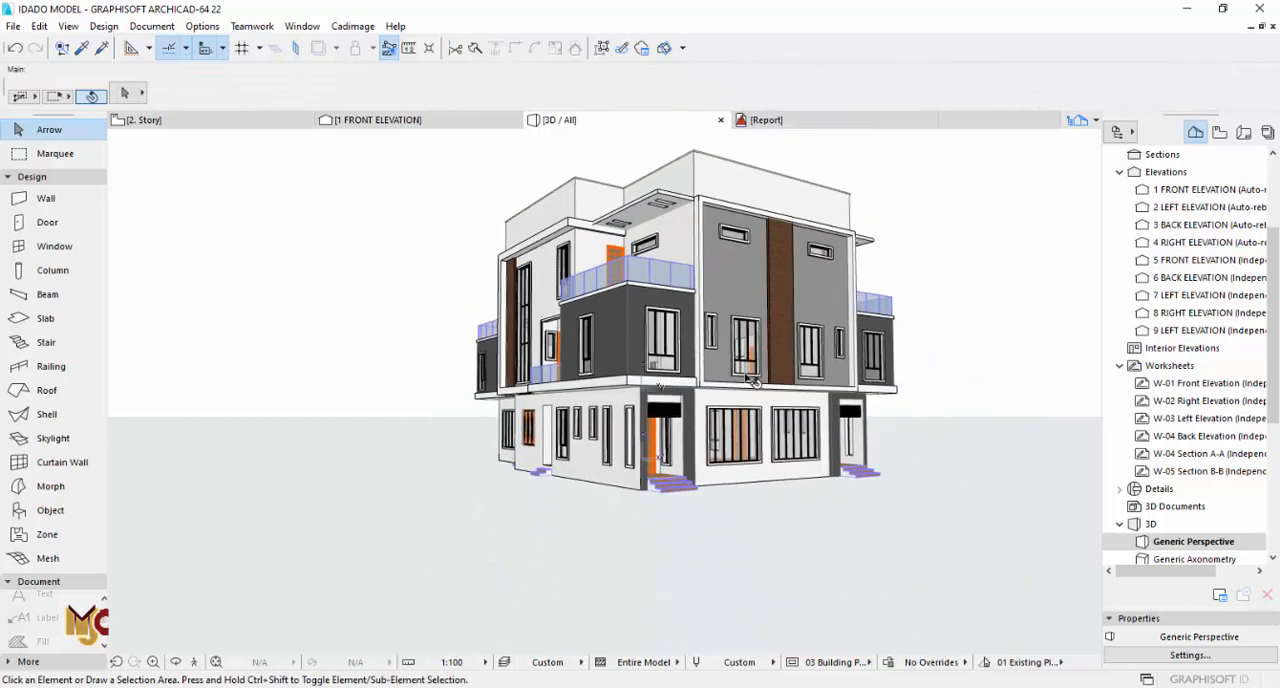
{"action": "scroll", "coordinate": [748, 378], "scroll_direction": "down", "scroll_amount": 1}
Step: Examine the plan on 3. Story and the reference drawings on 0. Ground Floor
{"action": "key", "text": "F2"}
{"action": "middle_click_drag", "start_coordinate": [606, 324], "coordinate": [654, 571]}
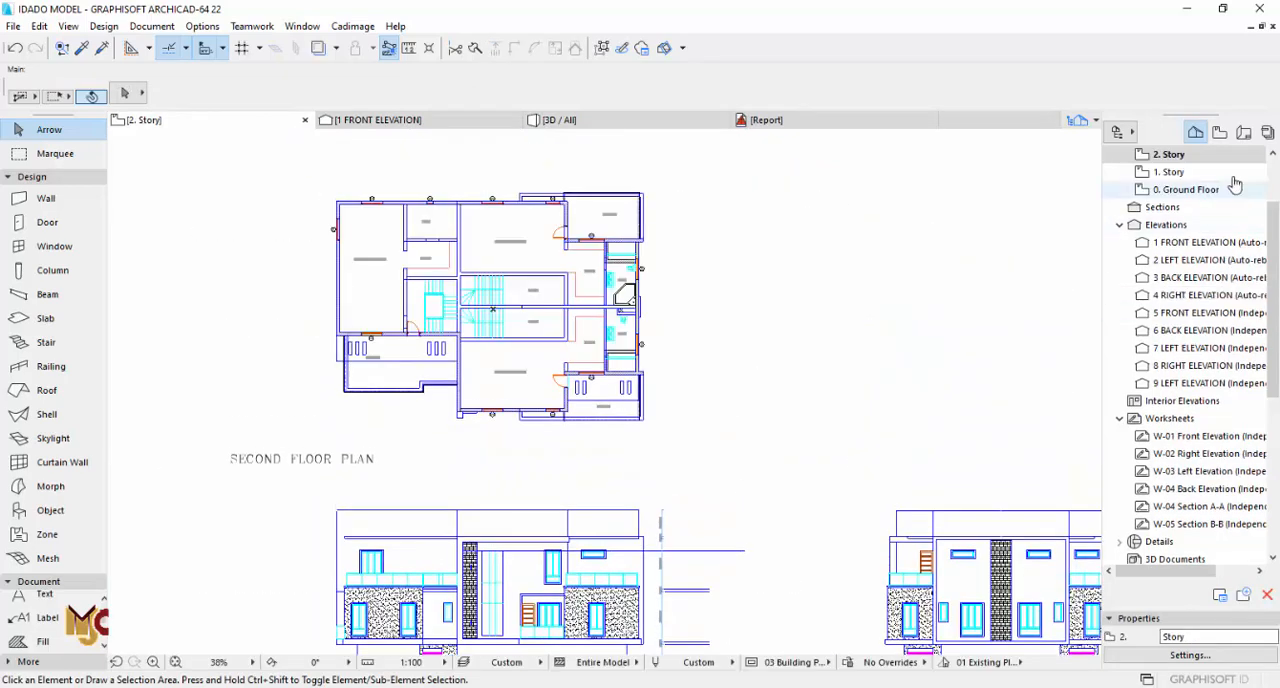
{"action": "scroll", "coordinate": [1235, 185], "scroll_direction": "up", "scroll_amount": 3}
{"action": "double_click", "coordinate": [1168, 225]}
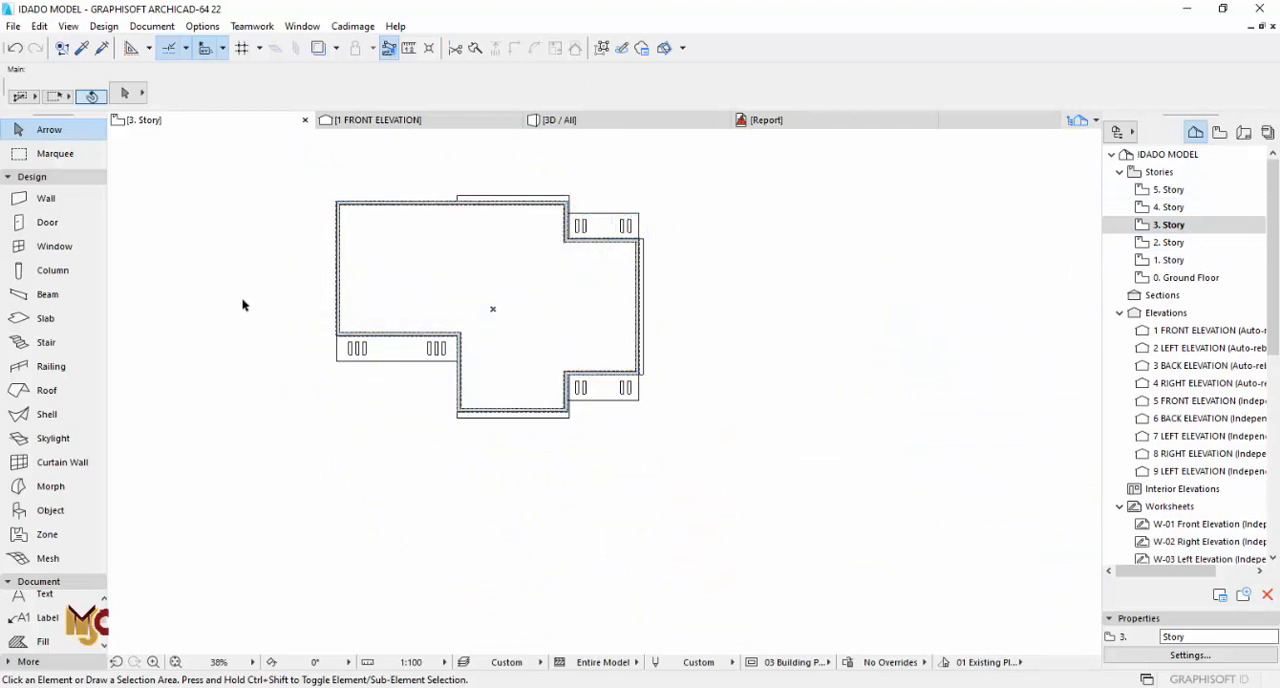
{"action": "scroll", "coordinate": [430, 445], "scroll_direction": "down", "scroll_amount": 4}
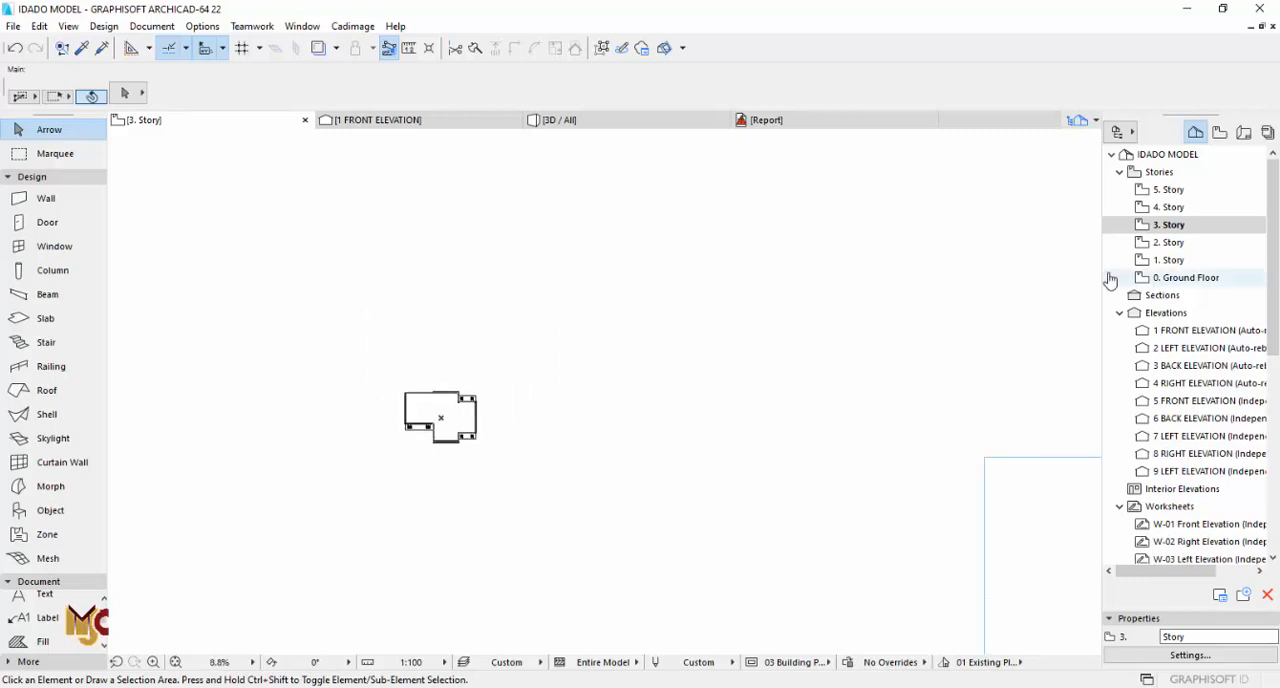
{"action": "double_click", "coordinate": [1185, 277]}
{"action": "scroll", "coordinate": [580, 357], "scroll_direction": "down", "scroll_amount": 4}
{"action": "scroll", "coordinate": [538, 402], "scroll_direction": "up", "scroll_amount": 3}
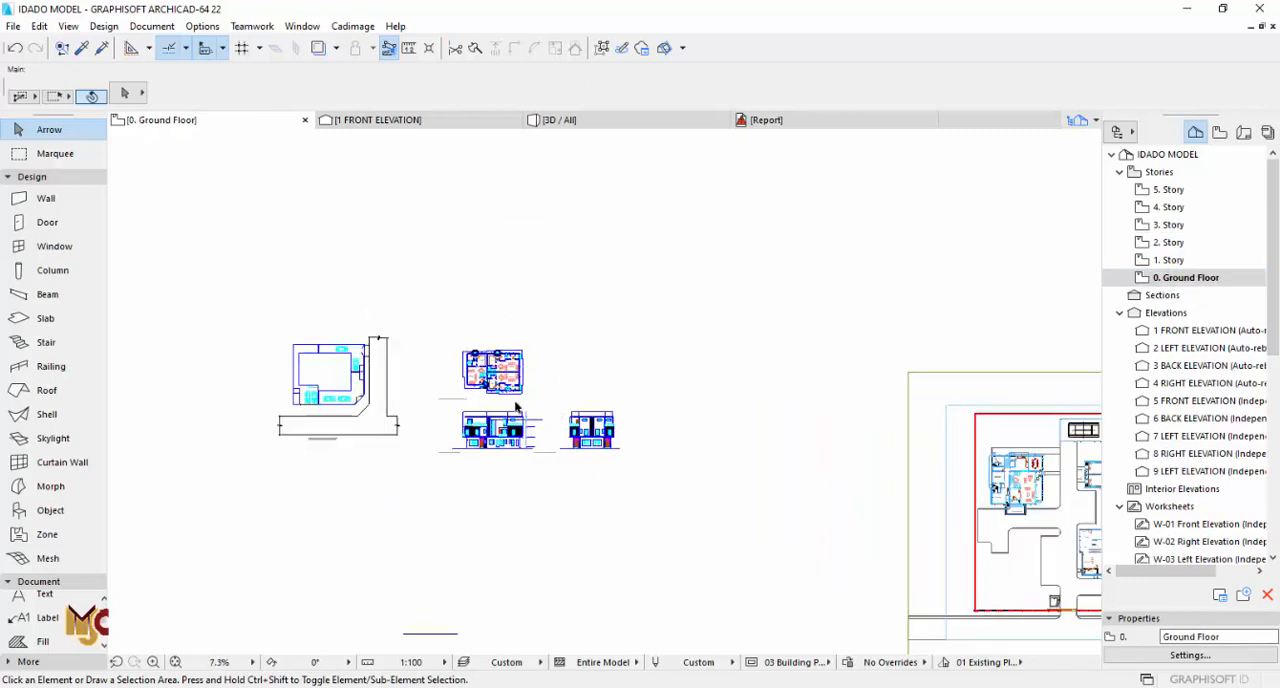
{"action": "scroll", "coordinate": [497, 371], "scroll_direction": "up", "scroll_amount": 2}
{"action": "scroll", "coordinate": [497, 371], "scroll_direction": "down", "scroll_amount": 3}
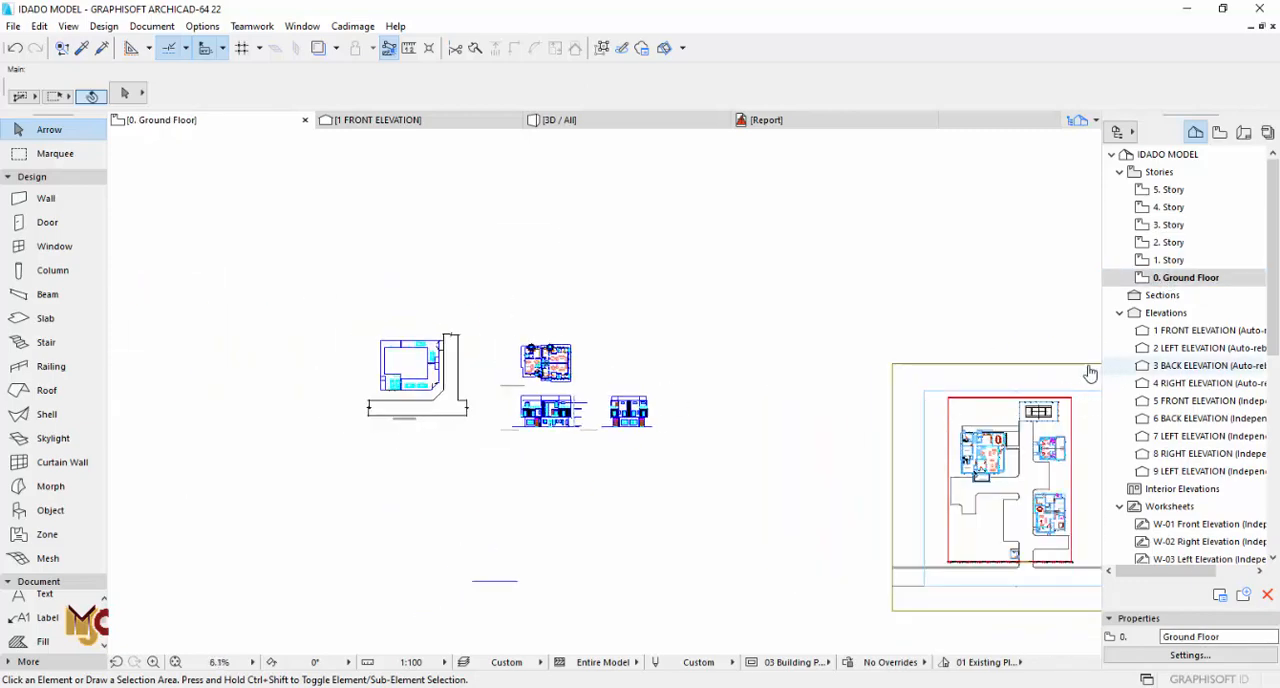
{"action": "scroll", "coordinate": [347, 371], "scroll_direction": "up", "scroll_amount": 3}
{"action": "scroll", "coordinate": [347, 371], "scroll_direction": "up", "scroll_amount": 3}
Step: On 3. Story, start a single-plane roof with its pivot line along the inner face of the front parapet wall
{"action": "double_click", "coordinate": [1168, 224]}
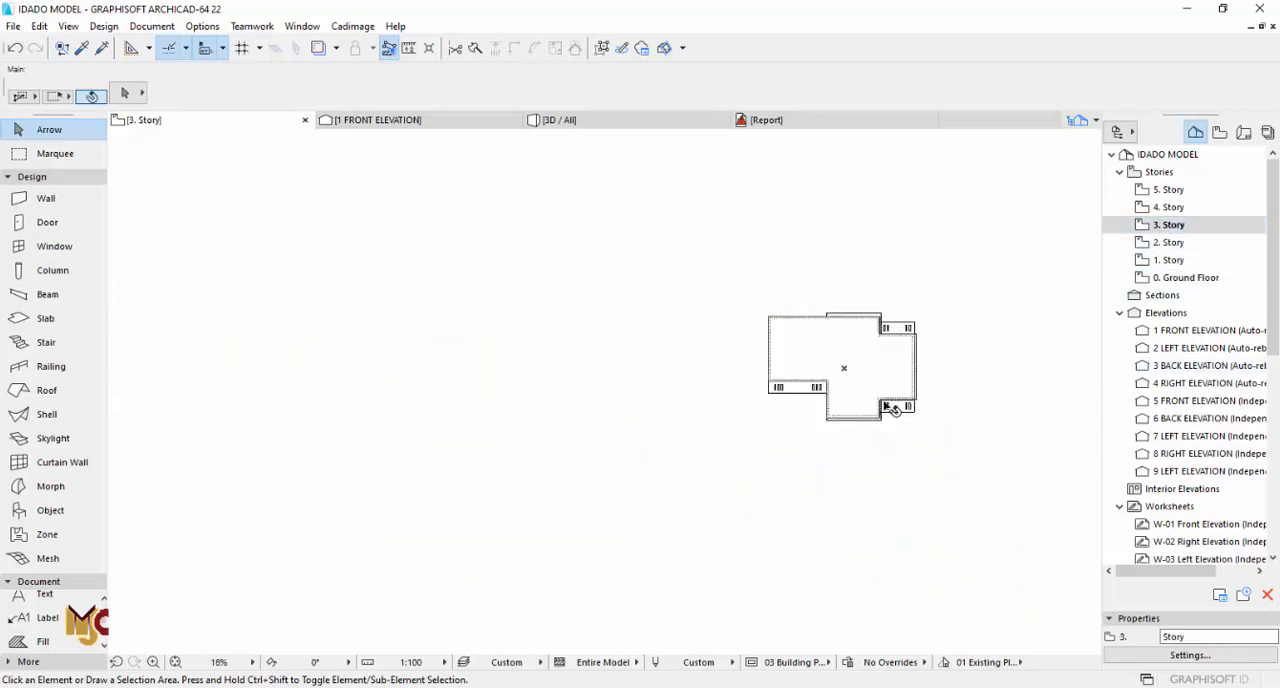
{"action": "scroll", "coordinate": [900, 383], "scroll_direction": "up", "scroll_amount": 4}
{"action": "middle_click_drag", "start_coordinate": [900, 382], "coordinate": [870, 409]}
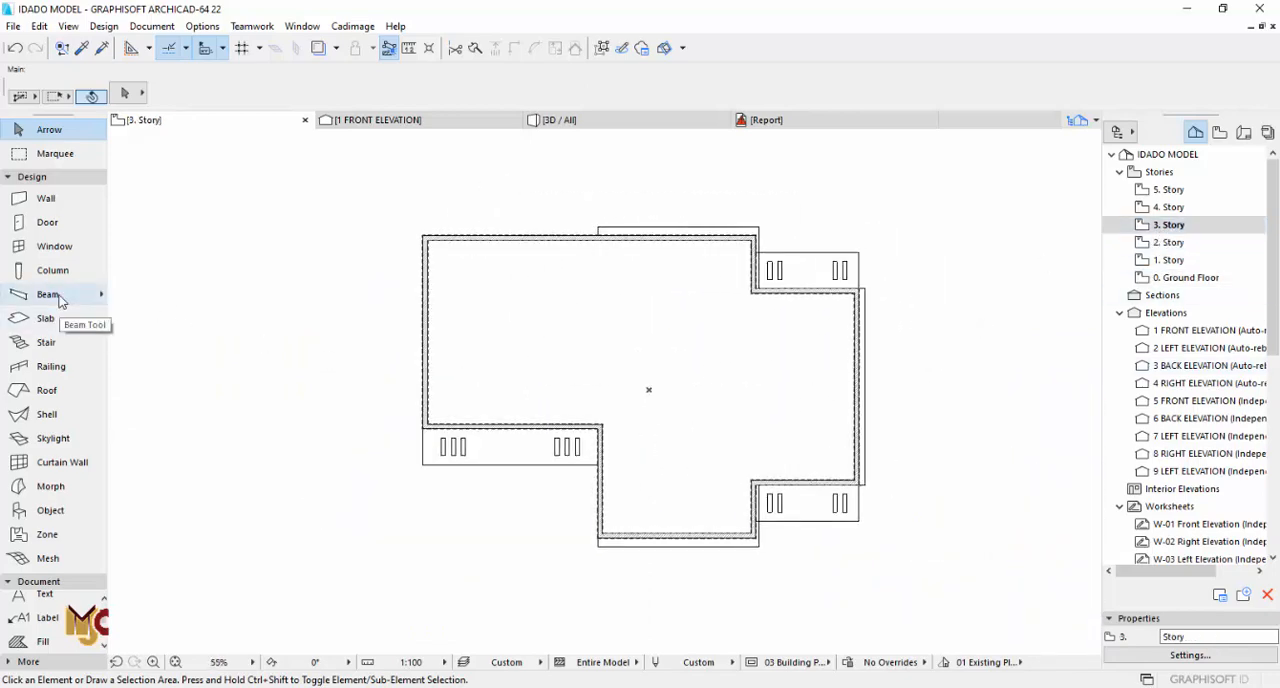
{"action": "left_click", "coordinate": [47, 390]}
{"action": "scroll", "coordinate": [428, 247], "scroll_direction": "up", "scroll_amount": 2}
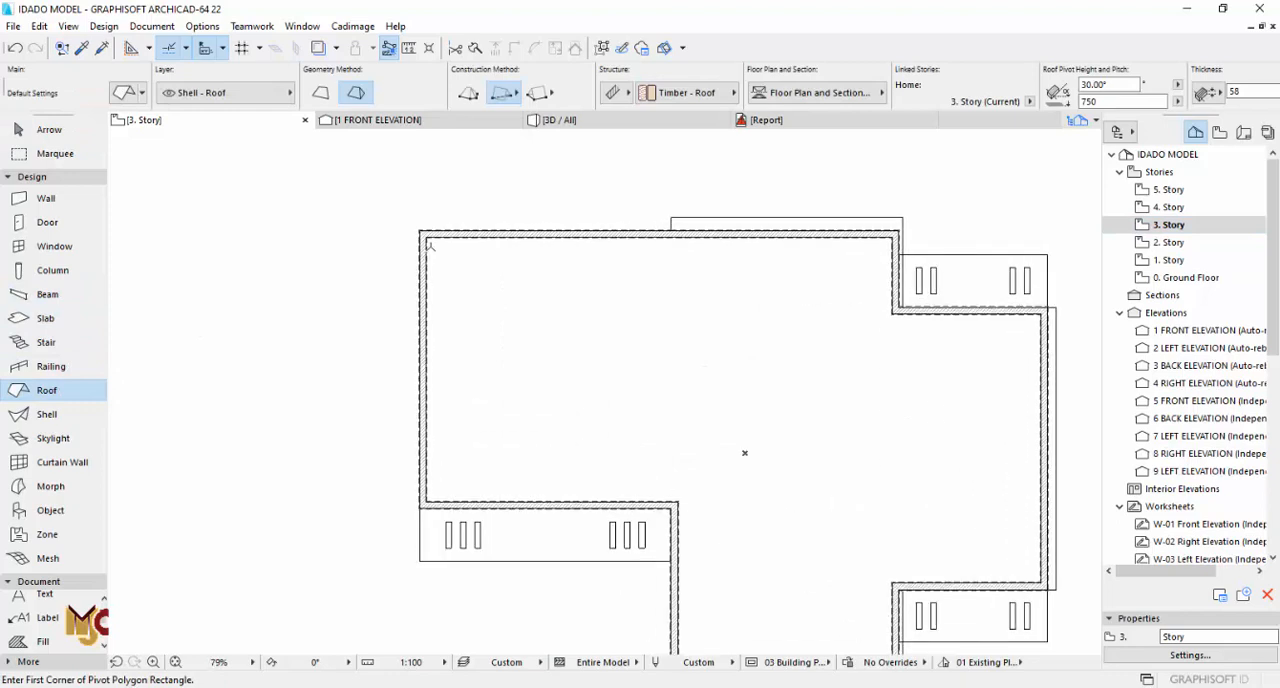
{"action": "left_click", "coordinate": [320, 91]}
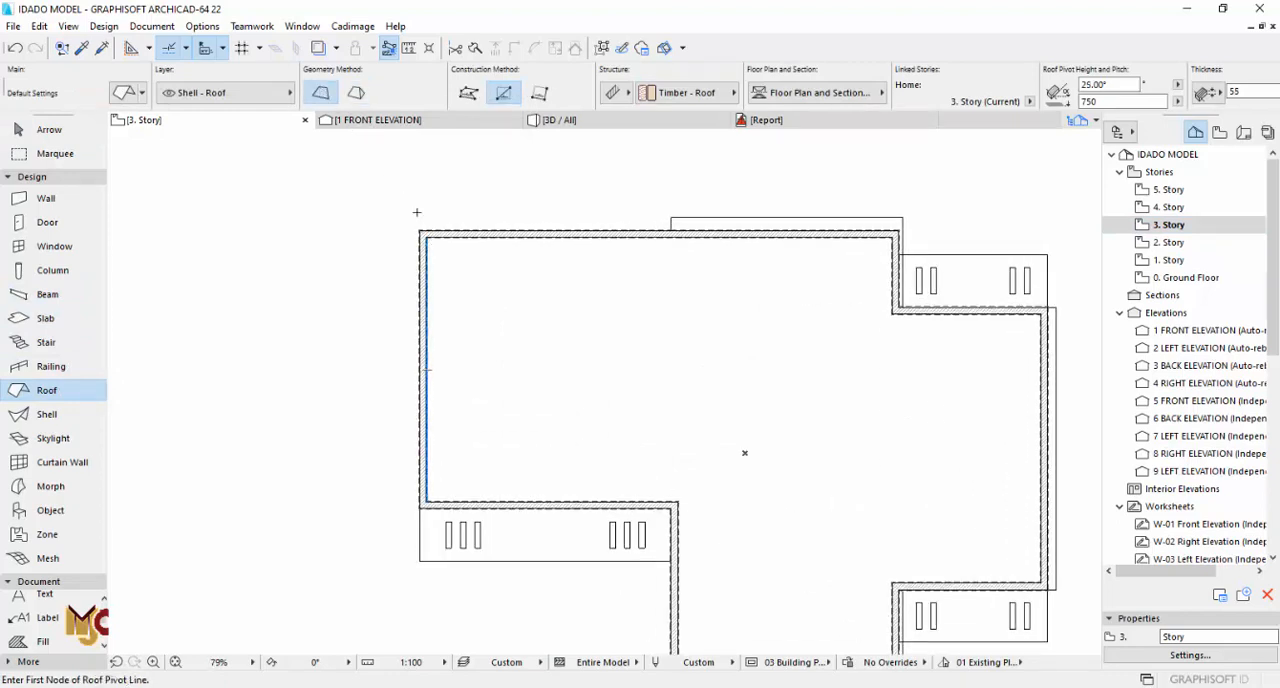
{"action": "scroll", "coordinate": [420, 217], "scroll_direction": "down", "scroll_amount": 2}
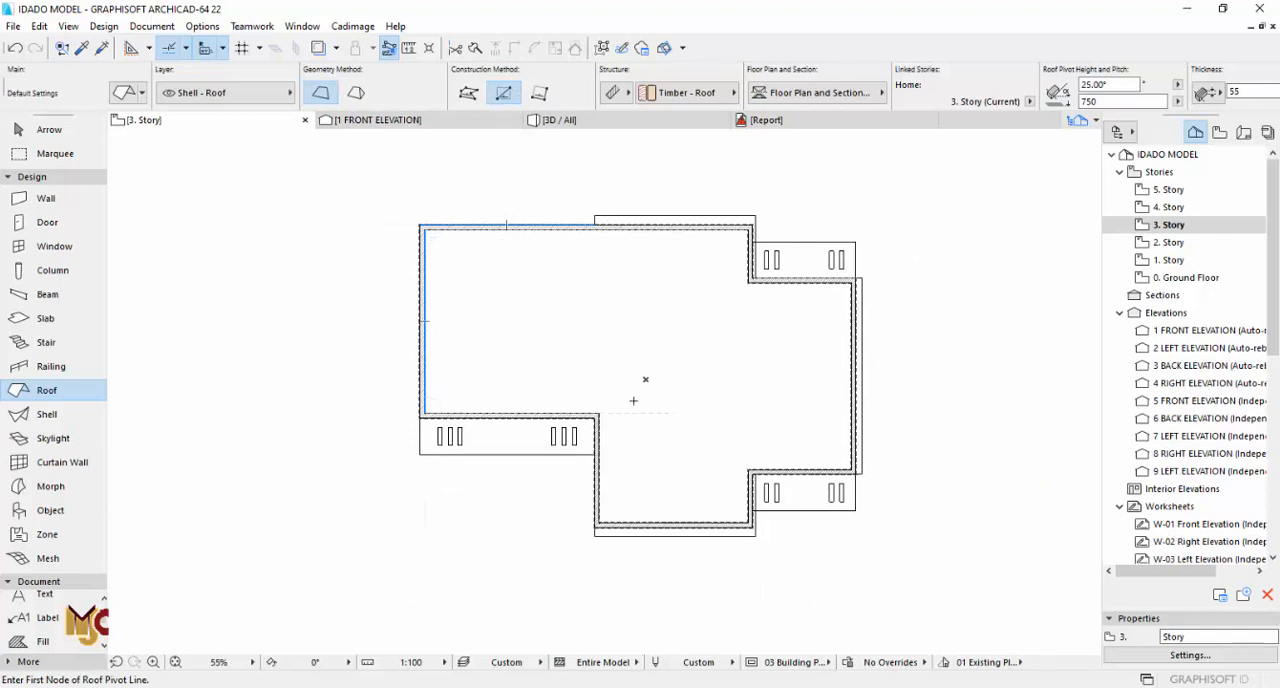
{"action": "scroll", "coordinate": [750, 528], "scroll_direction": "up", "scroll_amount": 3}
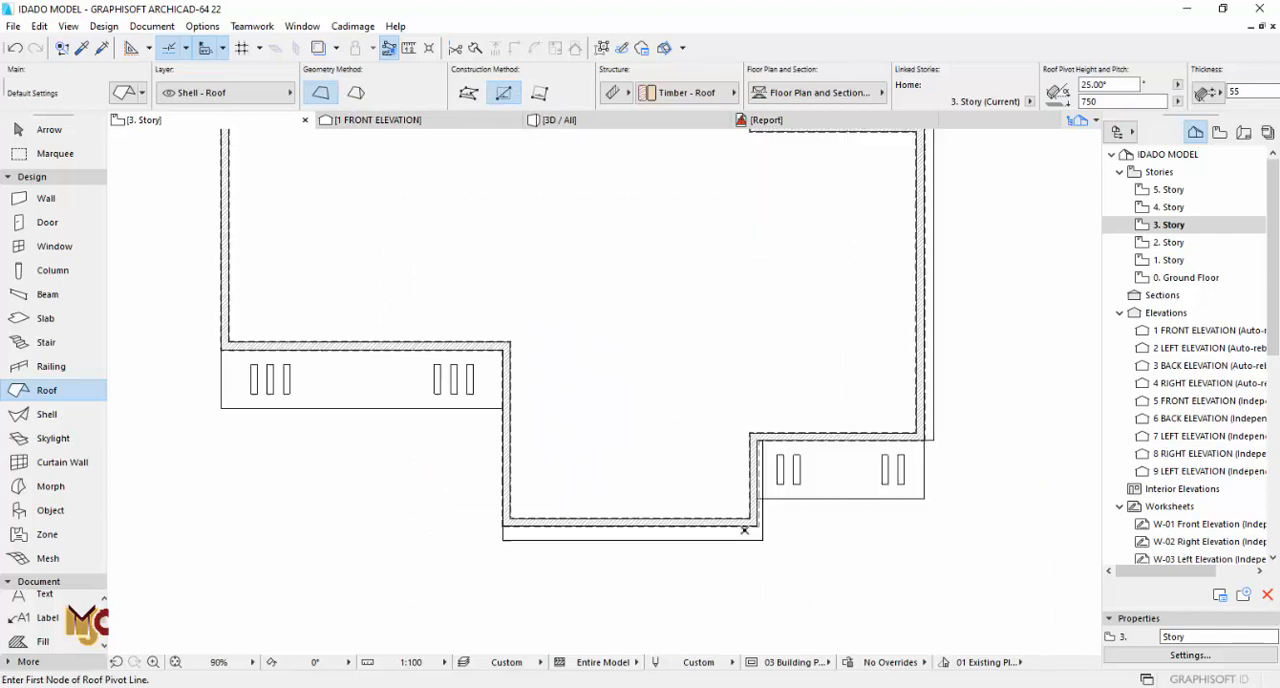
{"action": "left_click", "coordinate": [751, 514]}
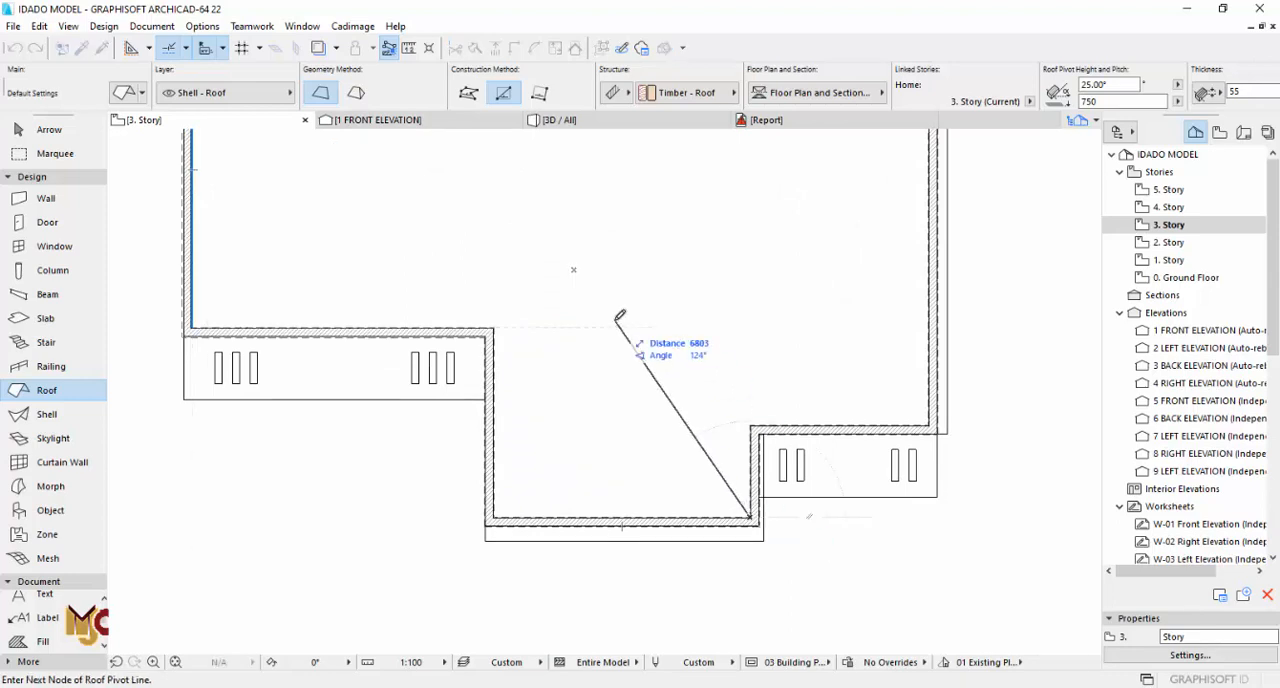
{"action": "left_click", "coordinate": [420, 518]}
Step: Outline the roof as a rectangle from the front parapet's inner corner to the diagonally opposite inner corner of the main block
{"action": "left_click", "coordinate": [752, 516]}
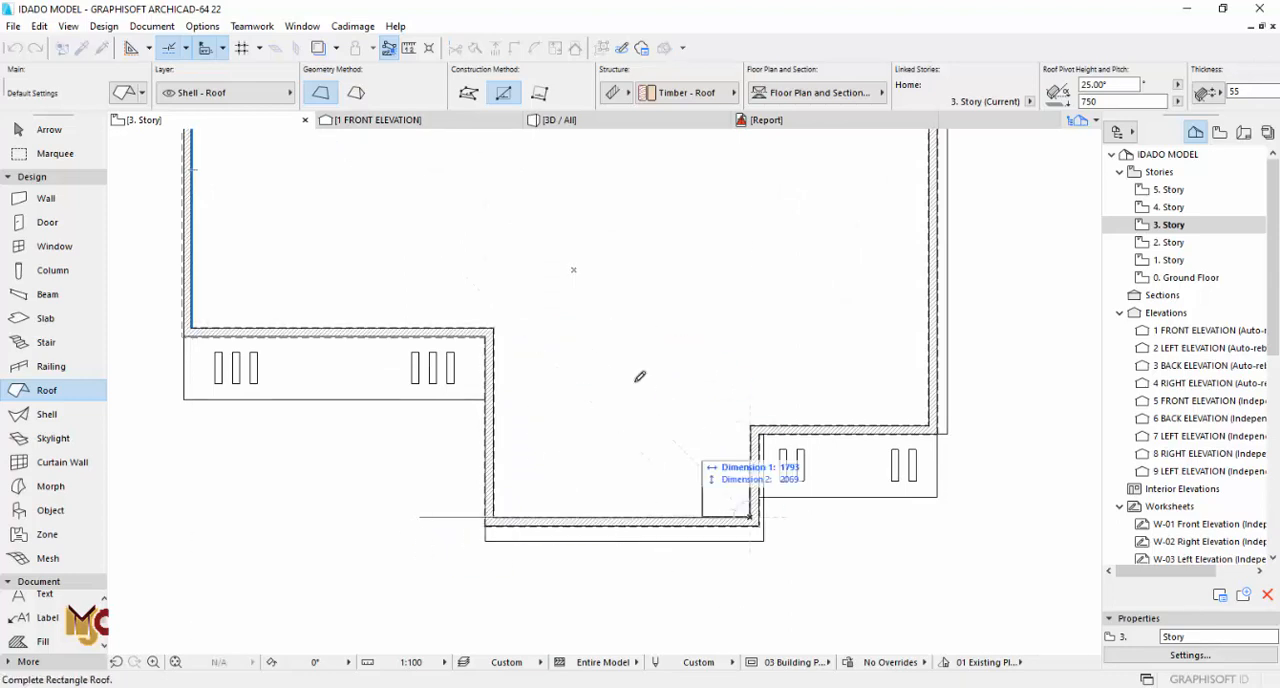
{"action": "middle_click_drag", "start_coordinate": [491, 274], "coordinate": [651, 451]}
{"action": "left_click", "coordinate": [352, 188]}
{"action": "scroll", "coordinate": [670, 302], "scroll_direction": "down", "scroll_amount": 4}
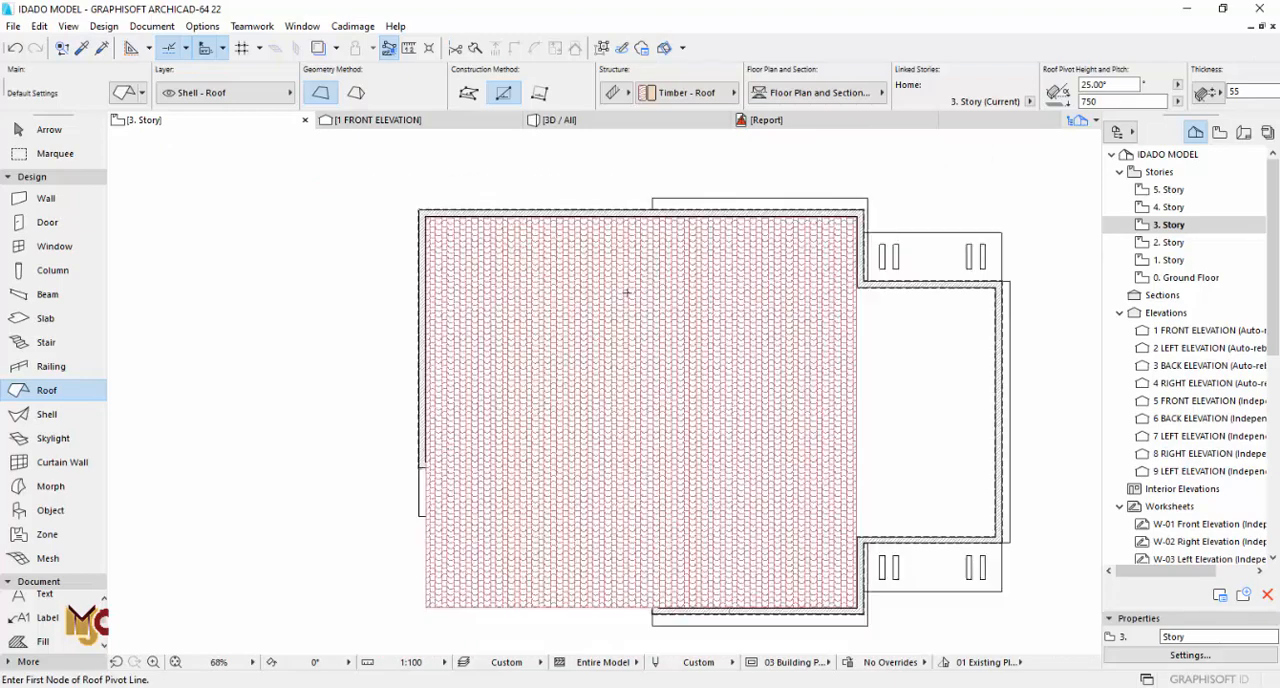
Step: Extend the roof with an added rectangle that covers the side wing up to the parapet's inner faces
{"action": "key", "text": "Escape"}
{"action": "left_click", "coordinate": [781, 330]}
{"action": "scroll", "coordinate": [780, 328], "scroll_direction": "up", "scroll_amount": 4}
{"action": "left_click", "coordinate": [783, 330]}
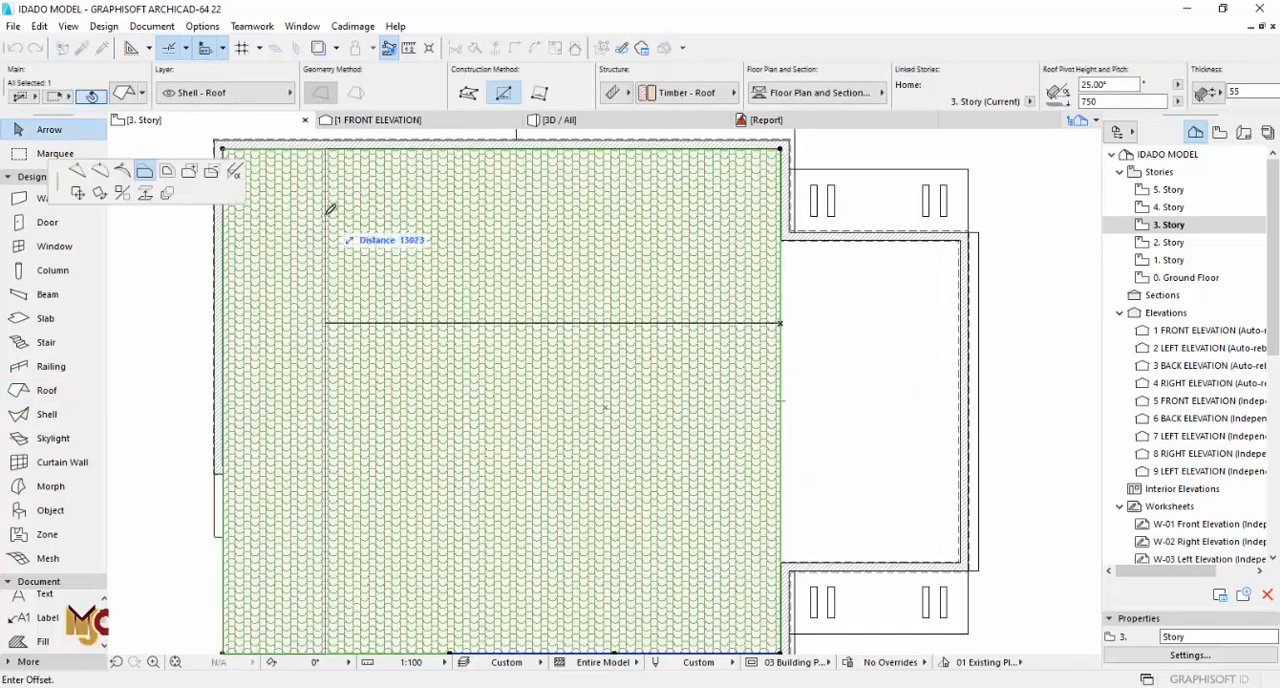
{"action": "left_click", "coordinate": [189, 171]}
{"action": "left_click", "coordinate": [783, 566]}
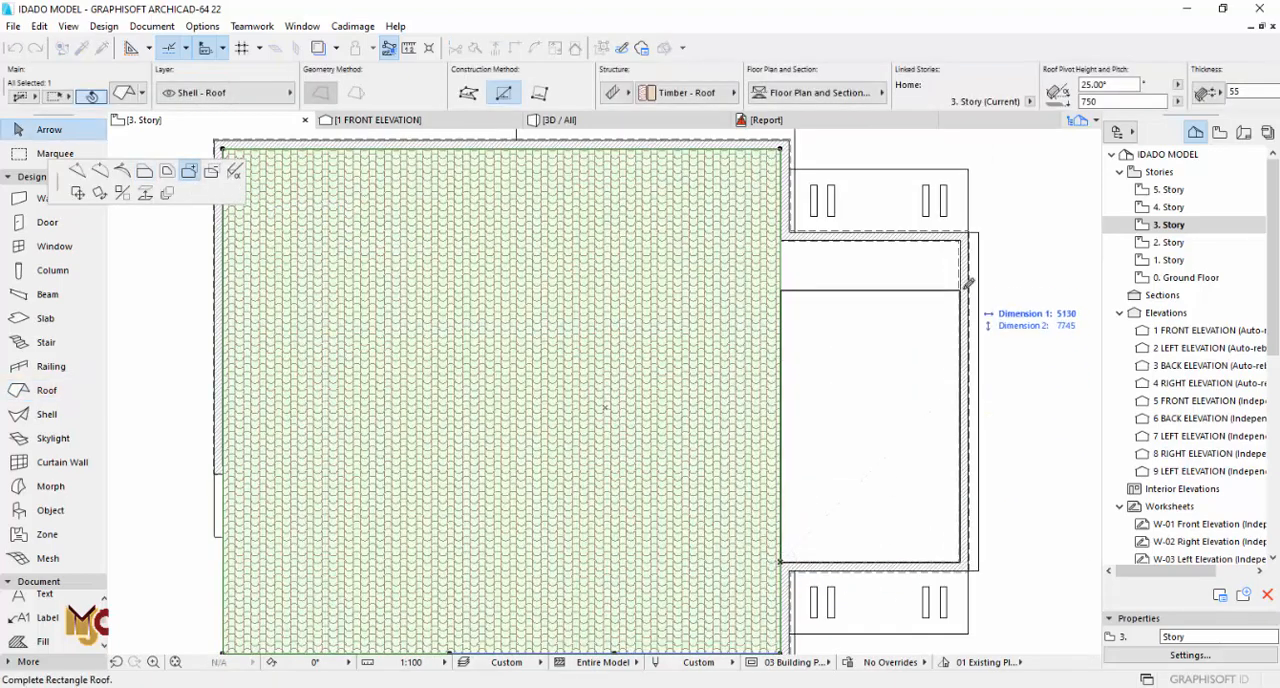
{"action": "left_click", "coordinate": [965, 238]}
{"action": "scroll", "coordinate": [651, 380], "scroll_direction": "down", "scroll_amount": 3}
{"action": "left_click", "coordinate": [463, 503]}
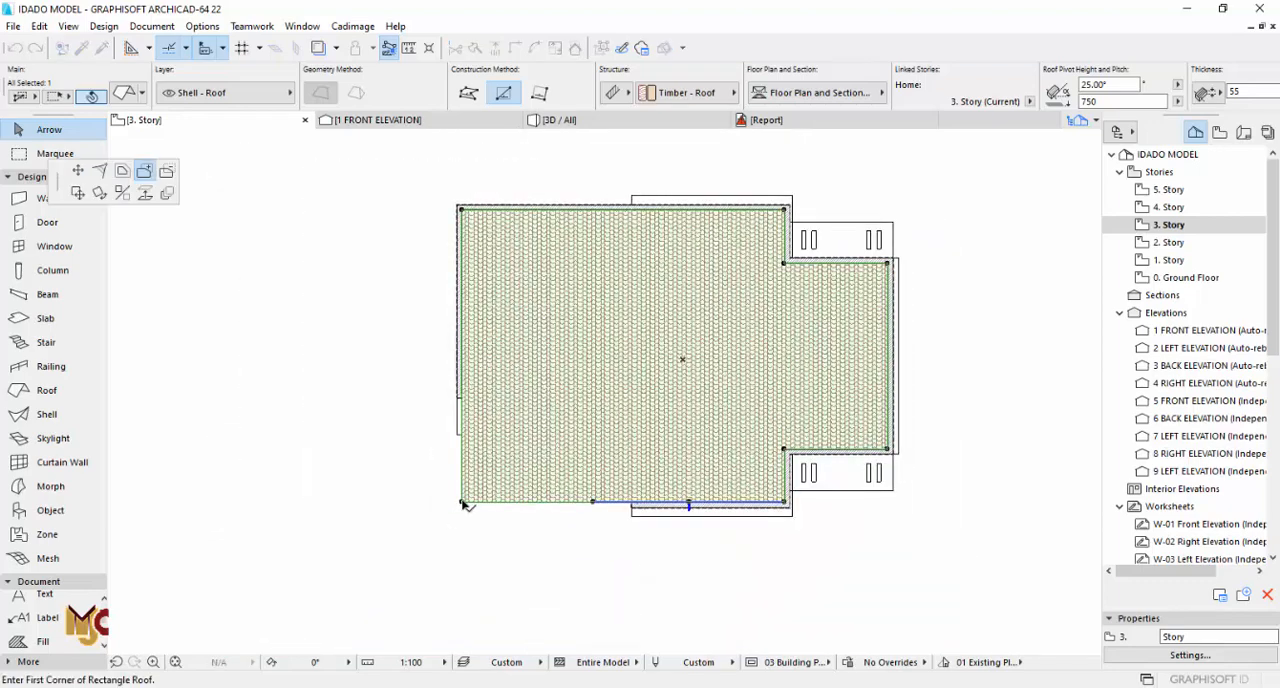
{"action": "left_click", "coordinate": [462, 502]}
{"action": "left_click", "coordinate": [634, 388]}
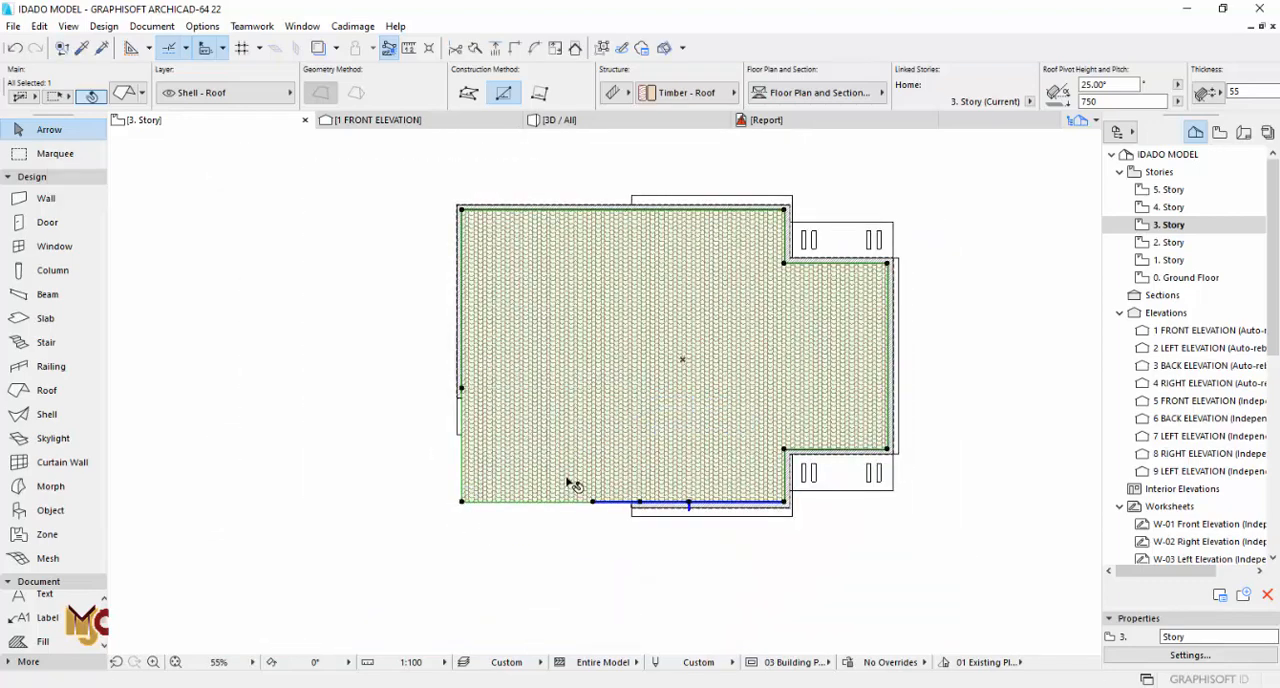
Step: Subtract a rectangle from the roof's overhanging corner and offset both cut edges to the inner faces of the parapet walls
{"action": "left_click", "coordinate": [461, 503]}
{"action": "left_click", "coordinate": [462, 503]}
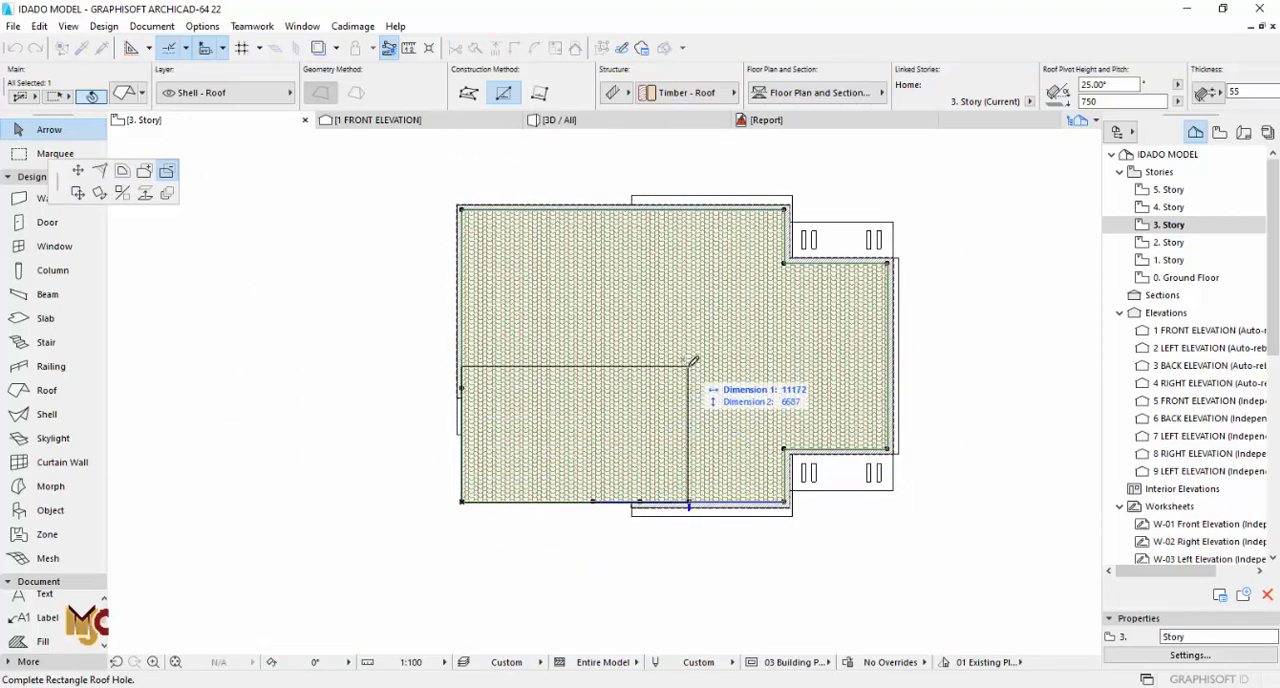
{"action": "left_click", "coordinate": [688, 366]}
{"action": "scroll", "coordinate": [670, 400], "scroll_direction": "up", "scroll_amount": 5}
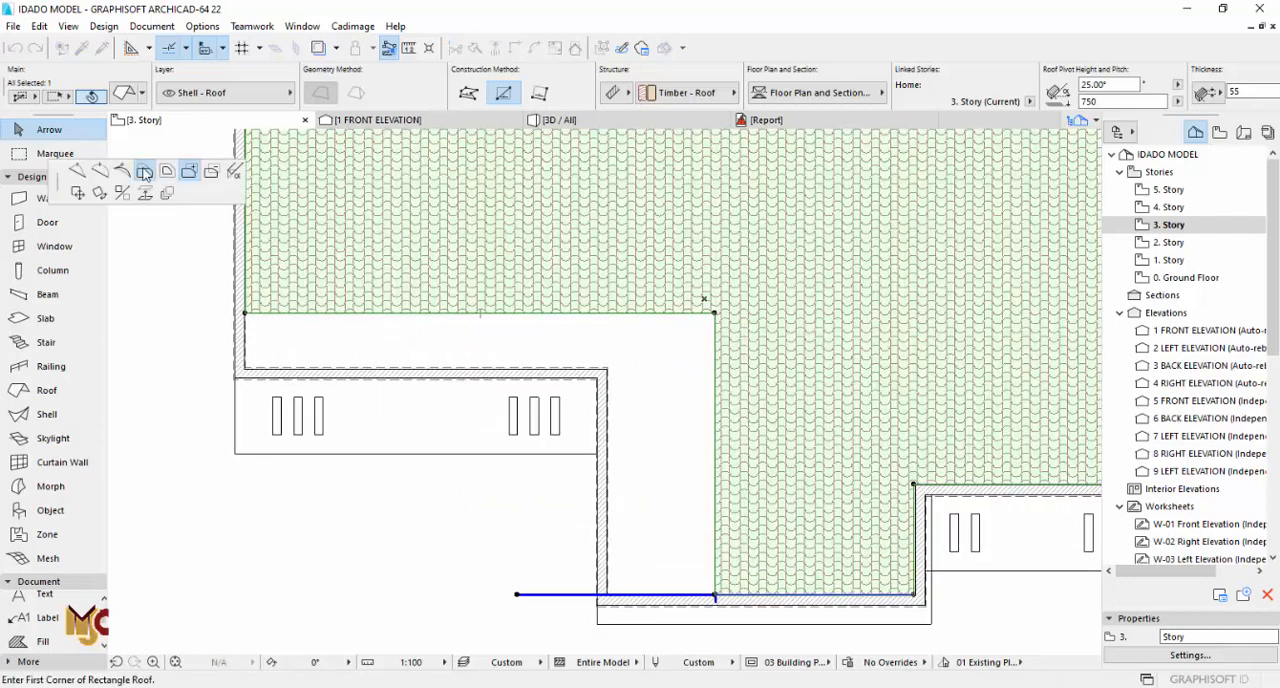
{"action": "left_click", "coordinate": [145, 172]}
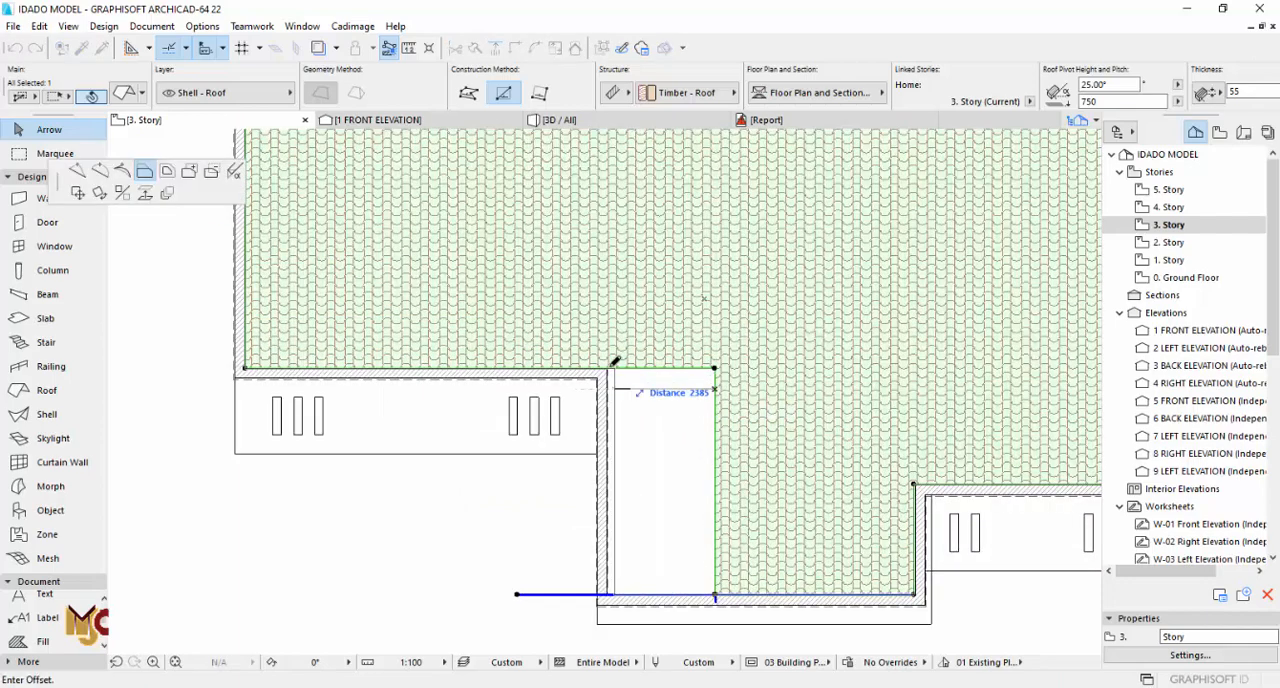
{"action": "left_click", "coordinate": [615, 362]}
{"action": "key", "text": "Escape"}
Step: In the 3D view, select the roof and set its pitch to 5° and its pivot height to 1500
{"action": "key", "text": "F3"}
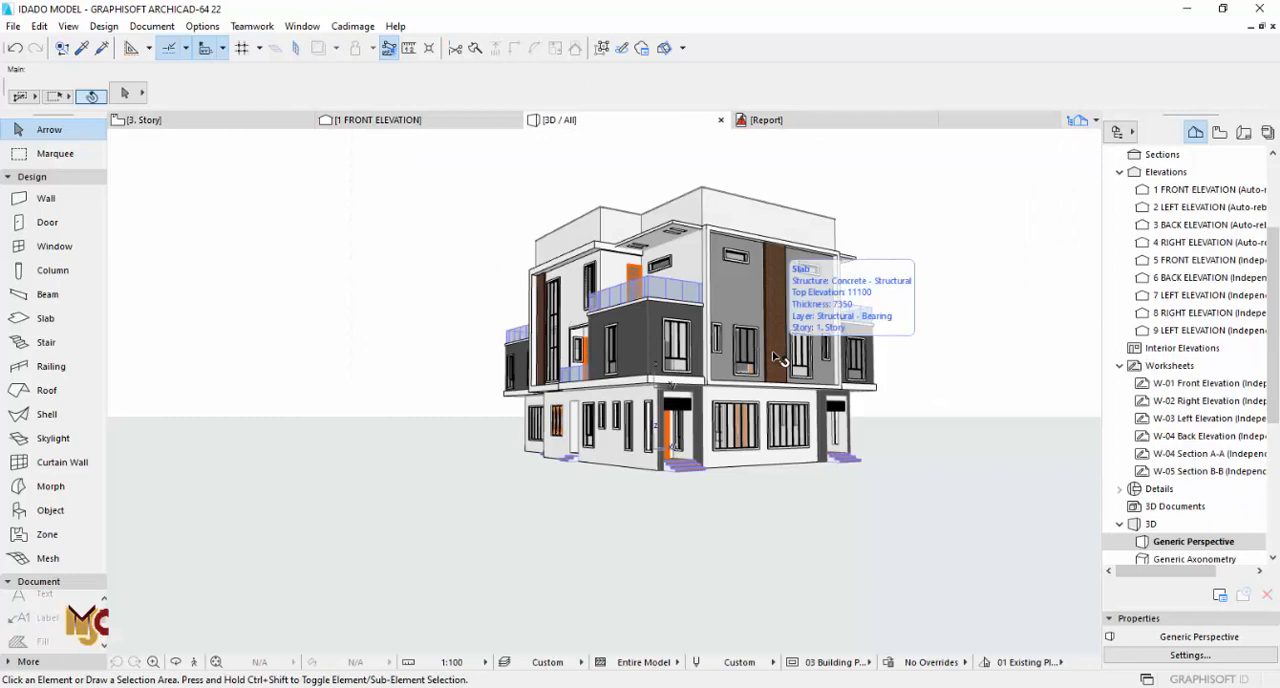
{"action": "middle_click_drag", "start_coordinate": [771, 300], "coordinate": [651, 388], "text": "shift"}
{"action": "scroll", "coordinate": [604, 339], "scroll_direction": "up", "scroll_amount": 3}
{"action": "left_click", "coordinate": [529, 325]}
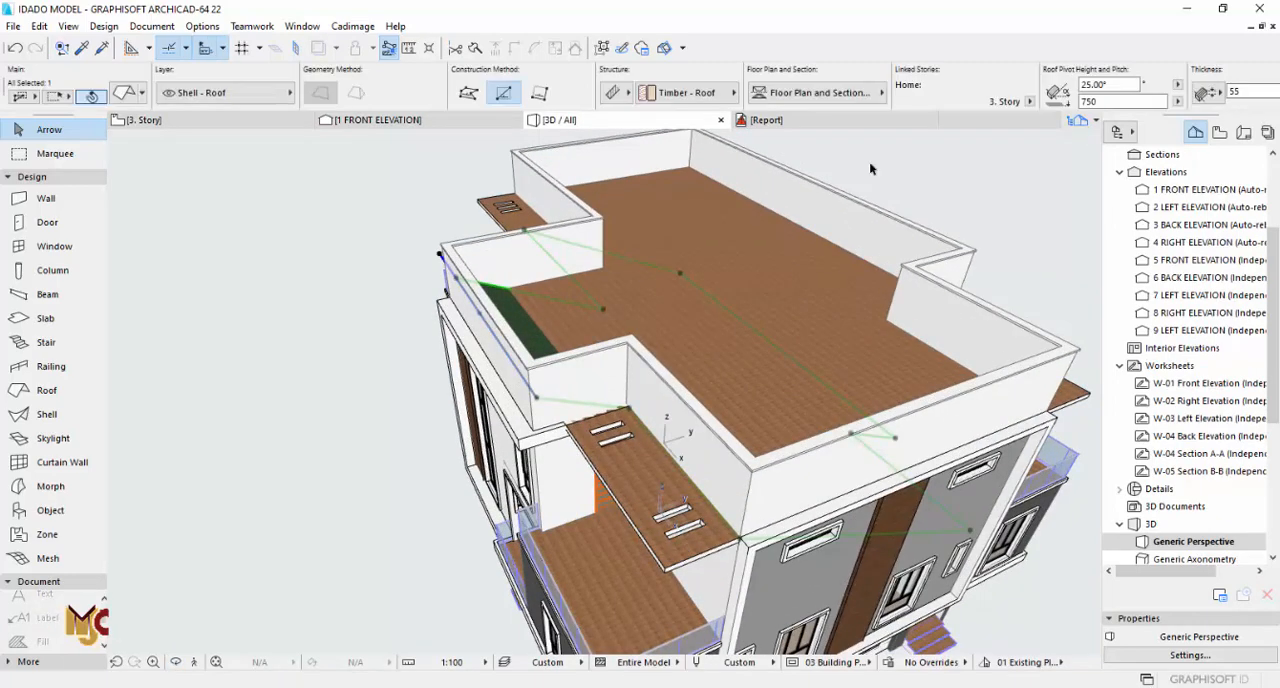
{"action": "type", "text": "5"}
{"action": "key", "text": "Return"}
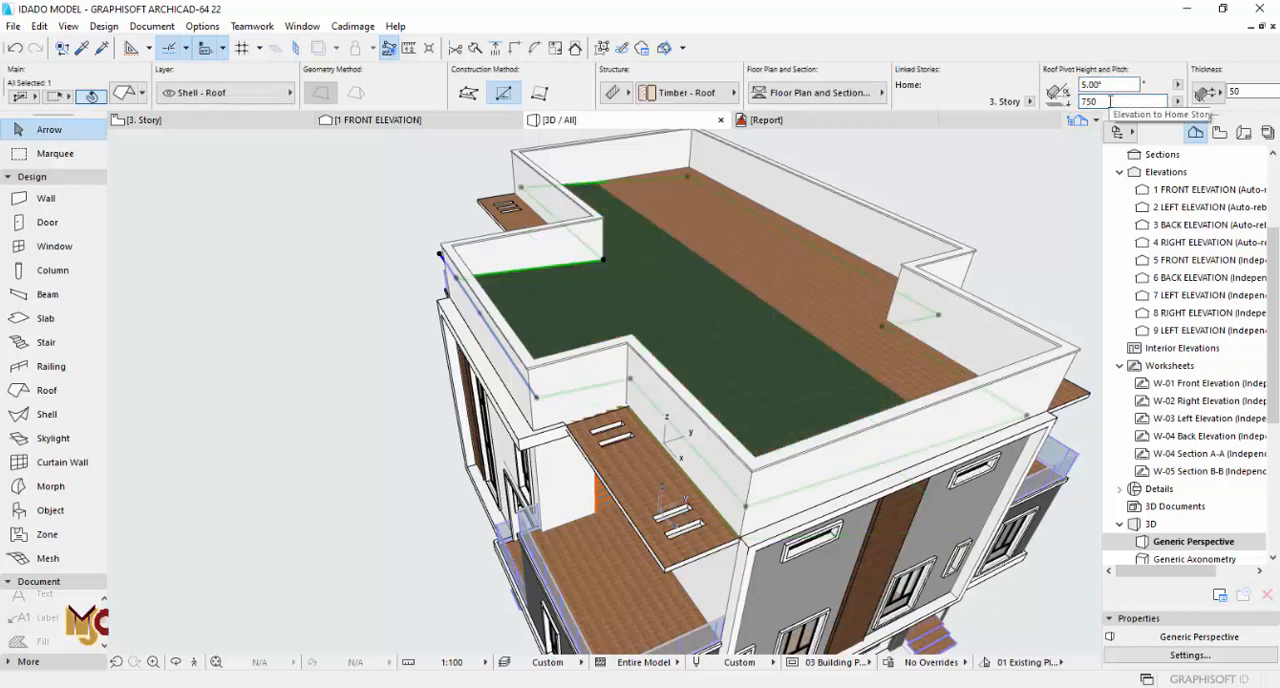
{"action": "type", "text": "1500"}
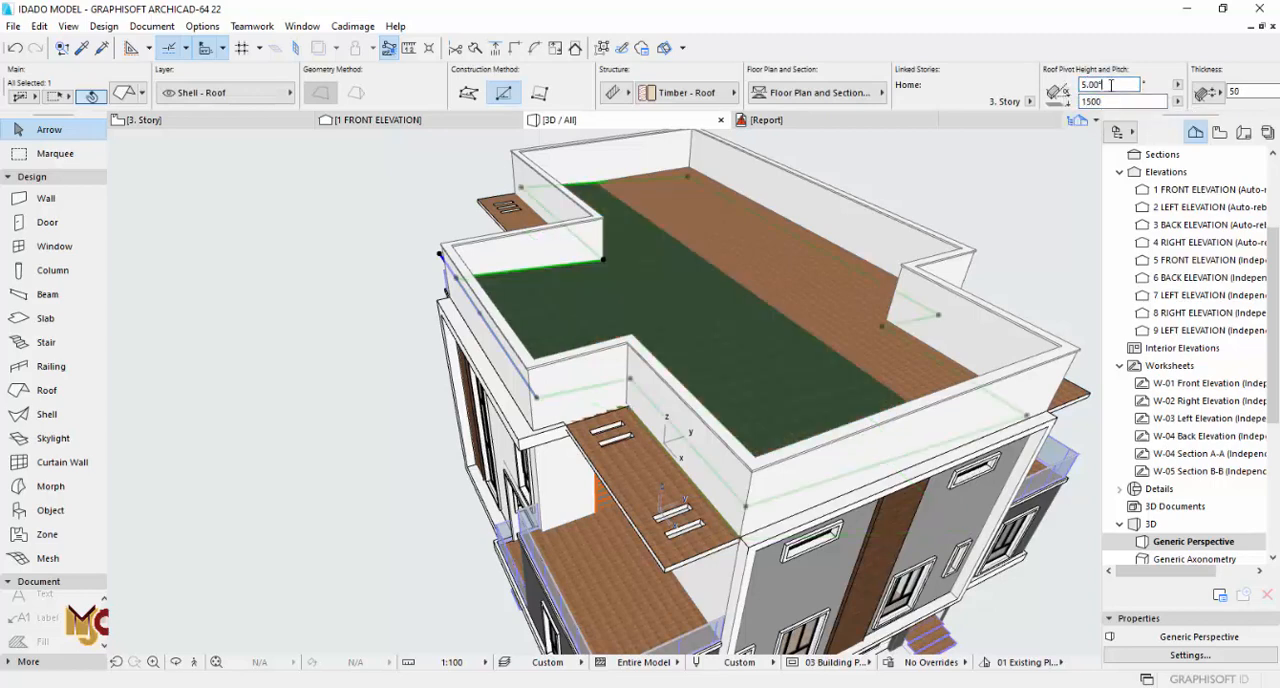
{"action": "key", "text": "Return"}
Step: Set the roof's pivot height to 1600 and its pitch to 2°, and deselect it
{"action": "middle_click_drag", "start_coordinate": [868, 342], "coordinate": [437, 286], "text": "shift"}
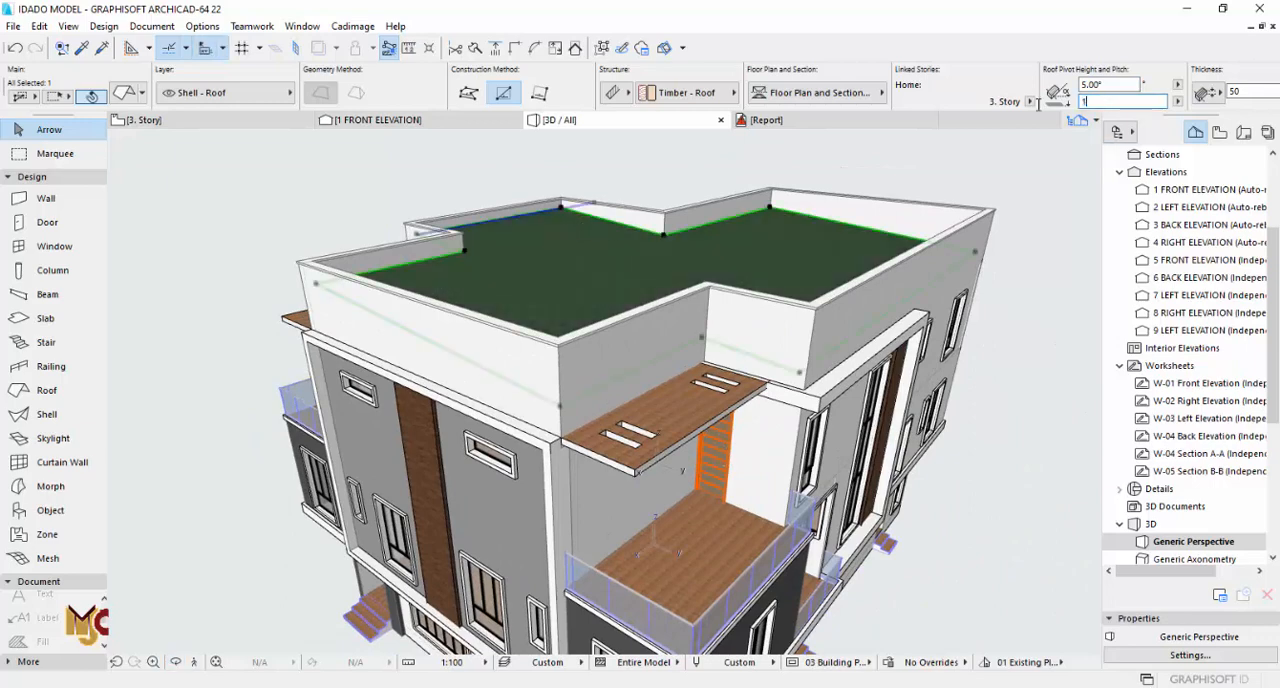
{"action": "type", "text": "1600"}
{"action": "left_click", "coordinate": [1114, 86]}
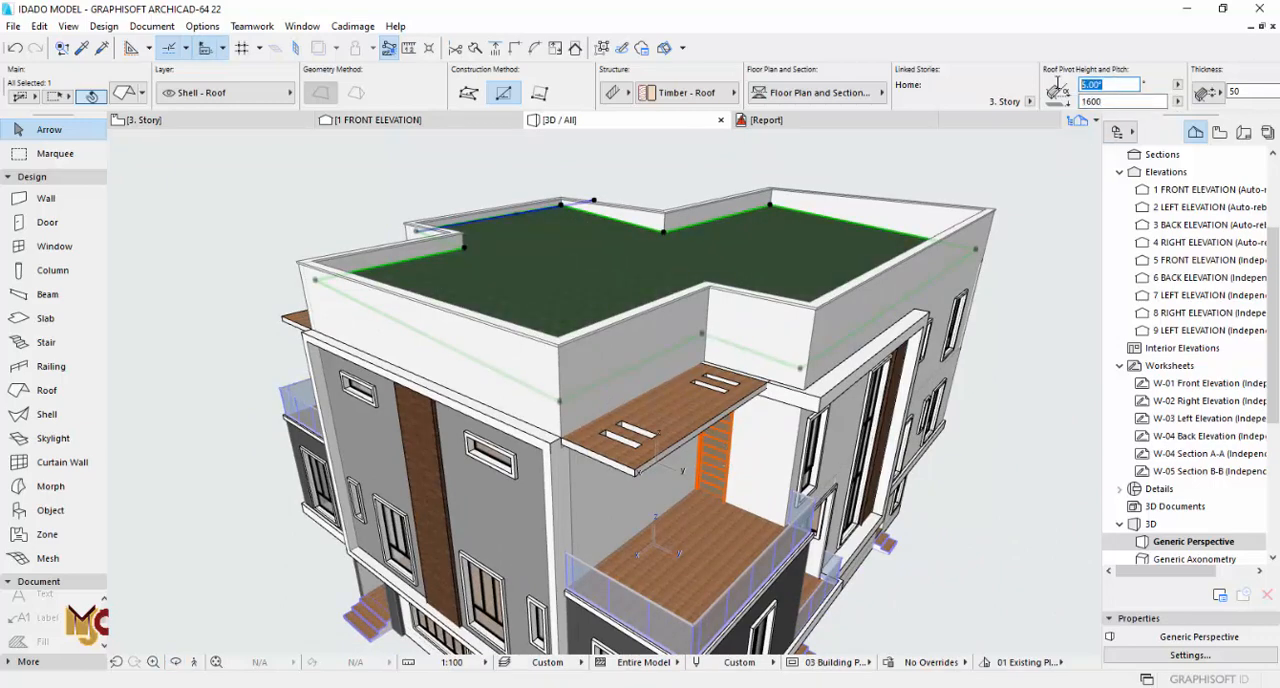
{"action": "type", "text": "3"}
{"action": "left_click", "coordinate": [1119, 102]}
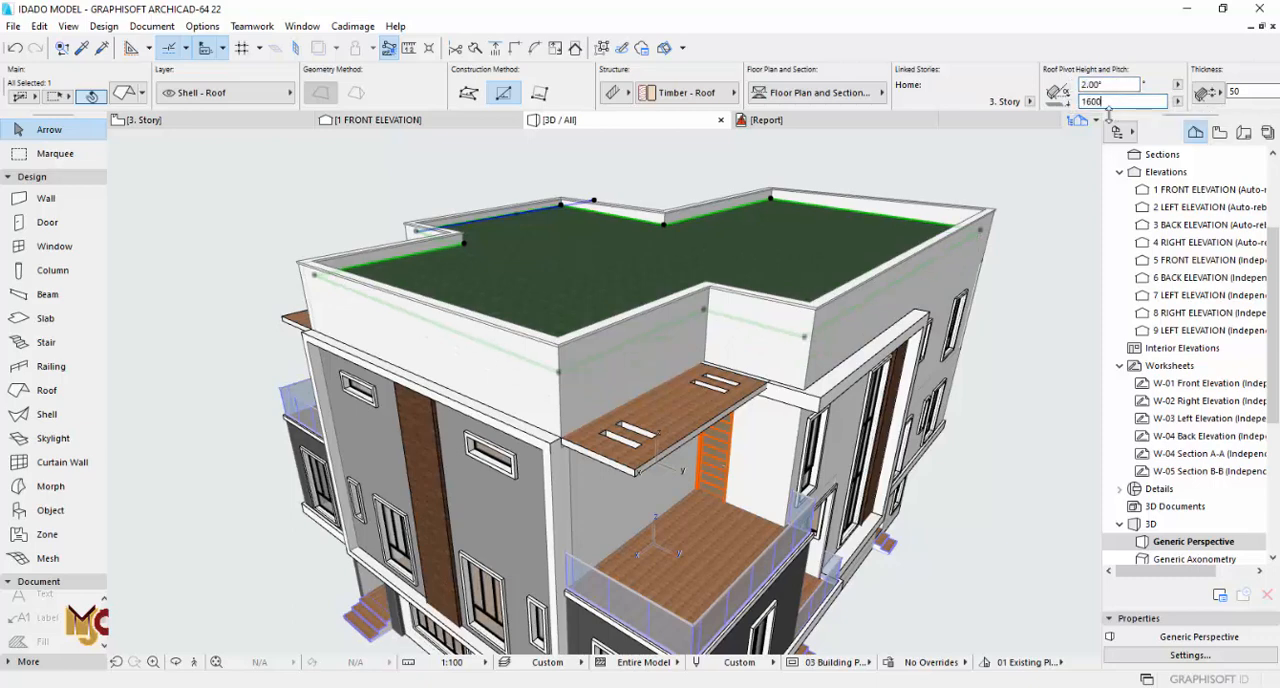
{"action": "key", "text": "Escape"}
{"action": "left_click_drag", "start_coordinate": [706, 324], "coordinate": [675, 450]}
{"action": "scroll", "coordinate": [675, 450], "scroll_direction": "down", "scroll_amount": 6}
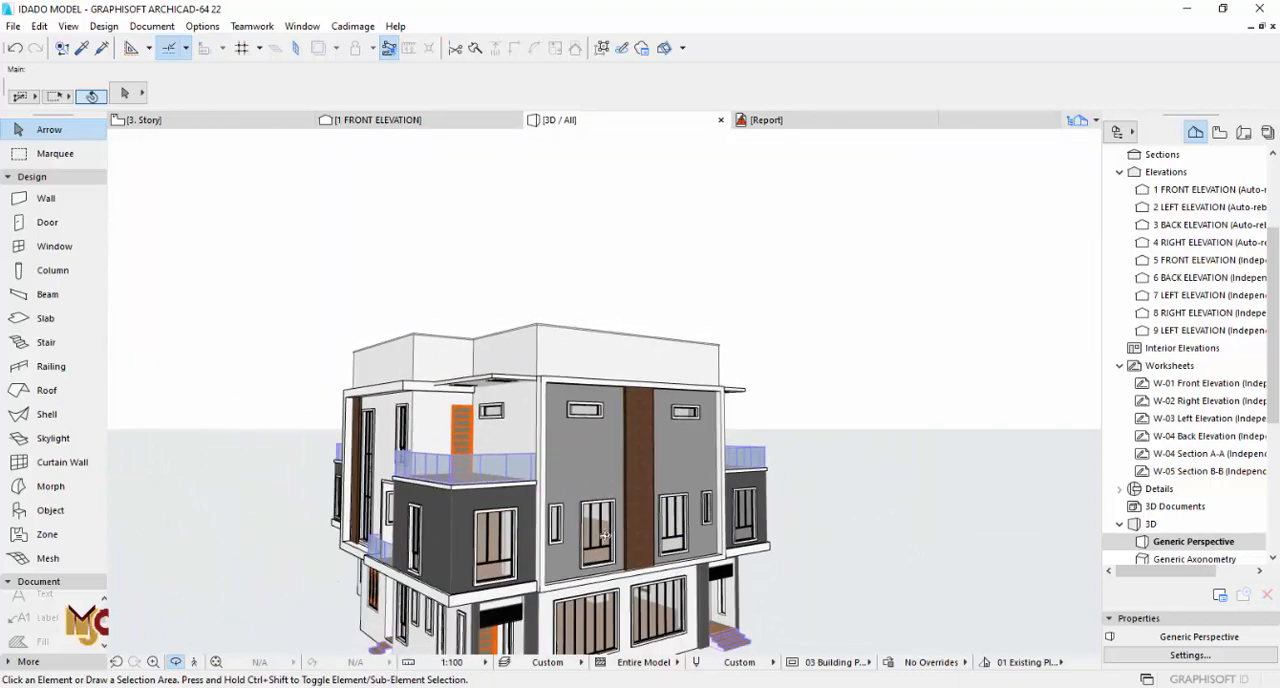
{"action": "left_click_drag", "start_coordinate": [585, 577], "coordinate": [557, 478]}
{"action": "middle_click_drag", "start_coordinate": [557, 478], "coordinate": [604, 391]}
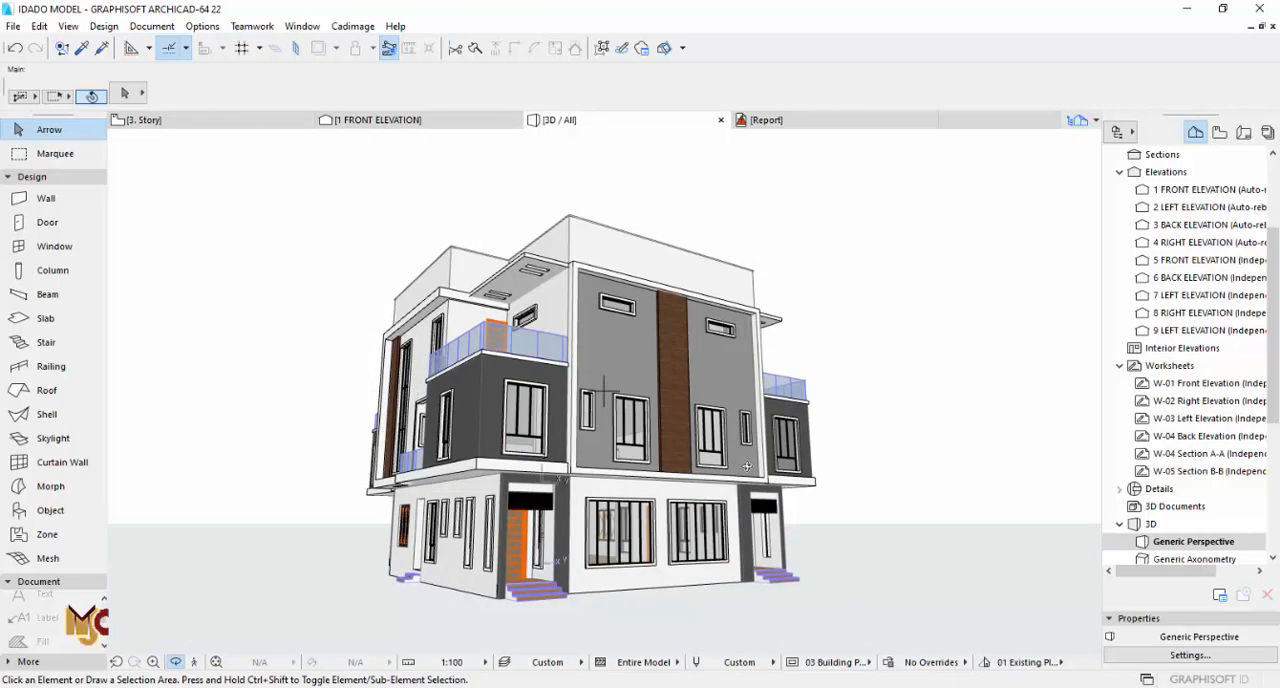
Step: On the 3. Story plan, select the roof and set its floor plan display to Outlines Only
{"action": "key", "text": "F2"}
{"action": "scroll", "coordinate": [545, 512], "scroll_direction": "down", "scroll_amount": 3}
{"action": "scroll", "coordinate": [505, 509], "scroll_direction": "down", "scroll_amount": 2}
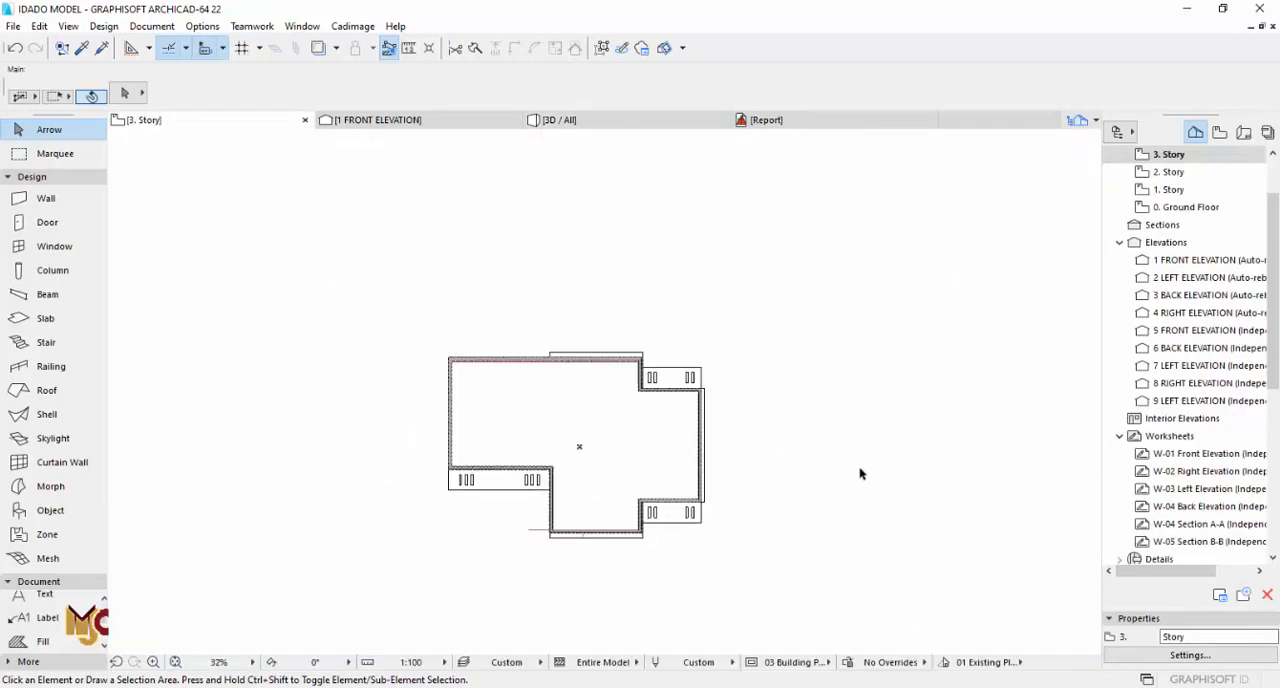
{"action": "scroll", "coordinate": [622, 379], "scroll_direction": "up", "scroll_amount": 8}
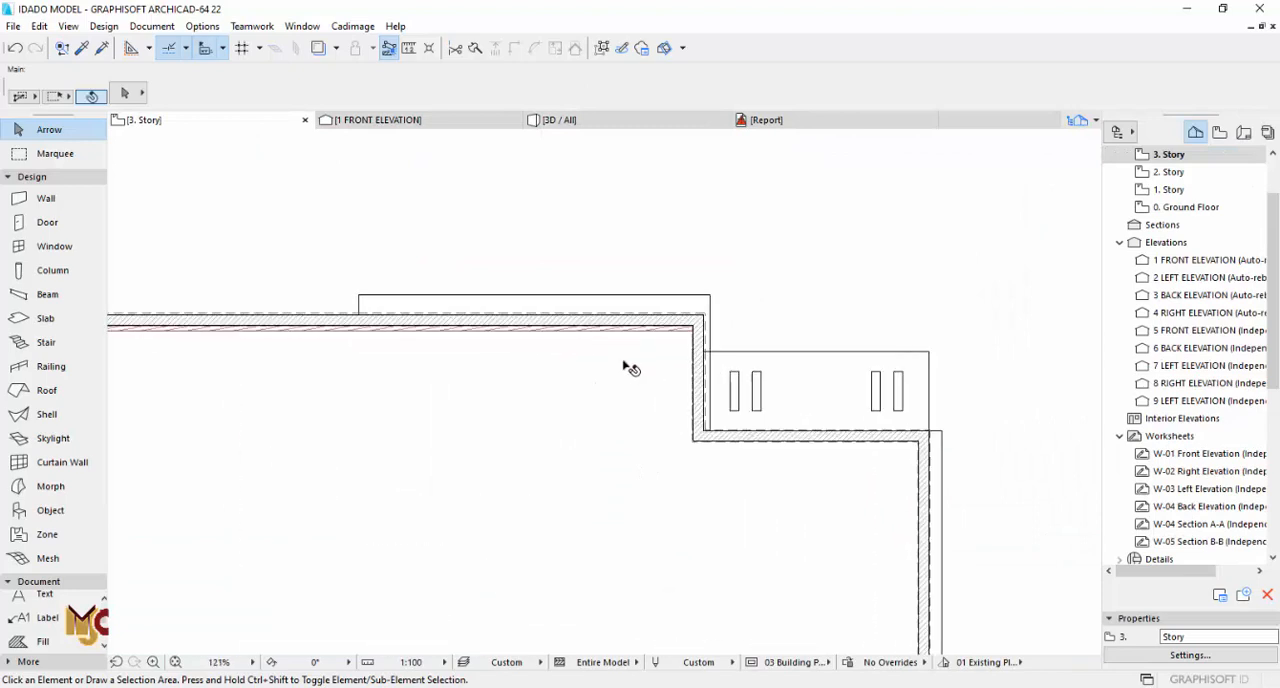
{"action": "left_click", "coordinate": [711, 311]}
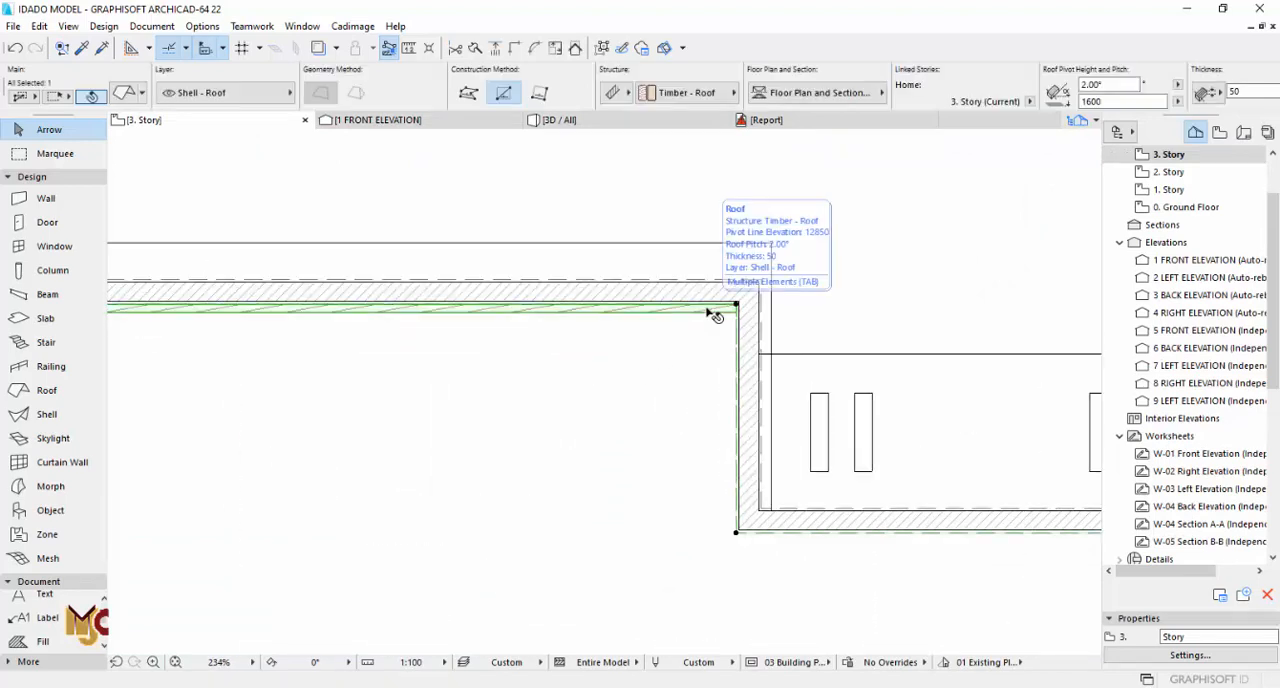
{"action": "left_click", "coordinate": [135, 94]}
{"action": "left_click", "coordinate": [781, 344]}
{"action": "left_click", "coordinate": [797, 344]}
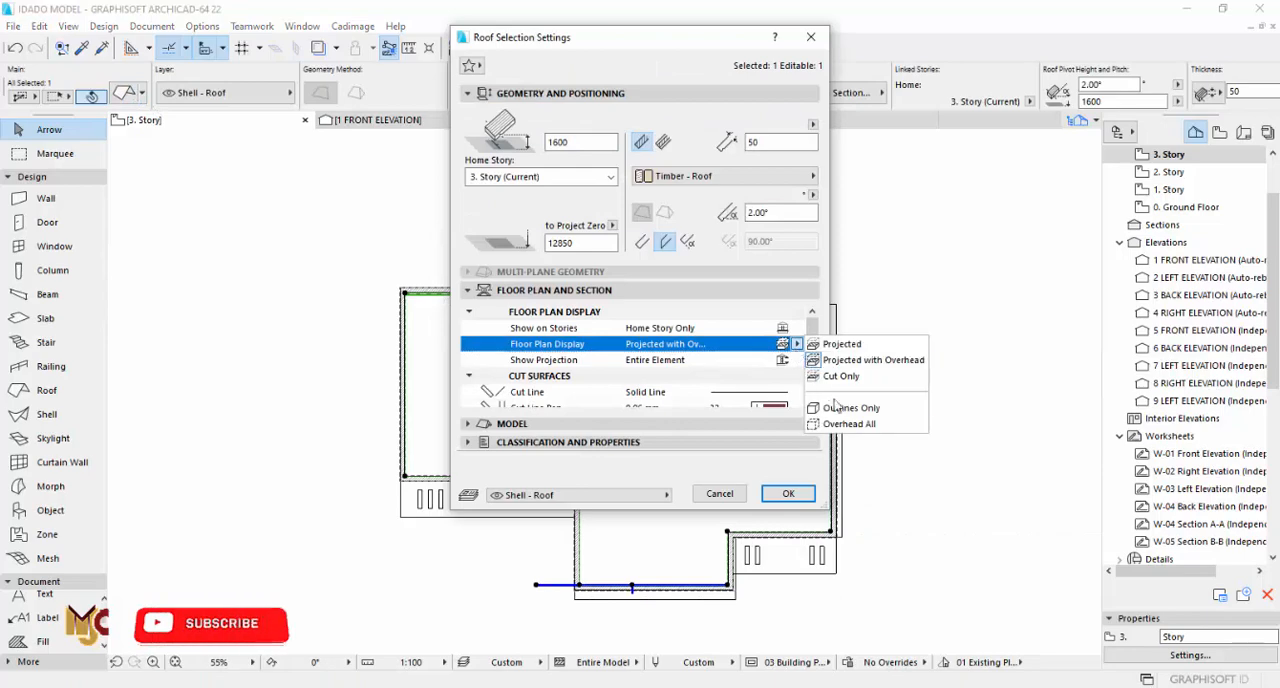
{"action": "left_click", "coordinate": [860, 411]}
{"action": "left_click", "coordinate": [790, 494]}
{"action": "scroll", "coordinate": [565, 300], "scroll_direction": "up", "scroll_amount": 2}
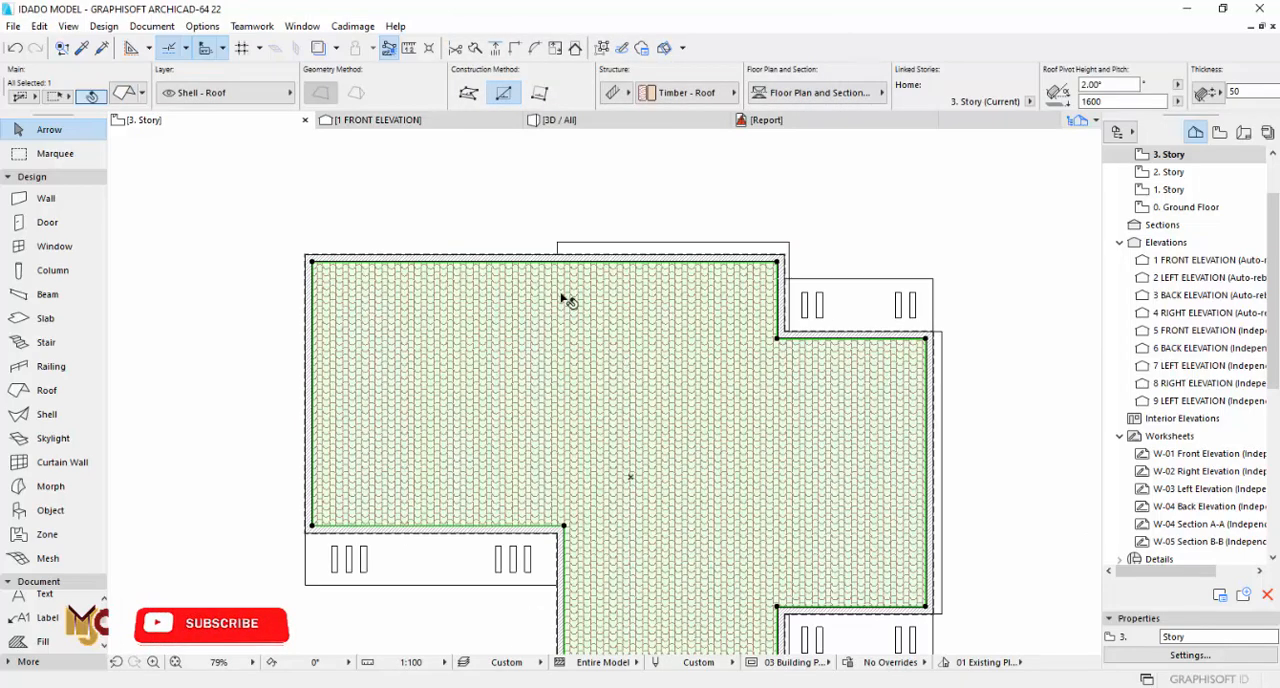
Step: Recheck the roof's floor plan display option in its settings and deselect the roof
{"action": "left_click", "coordinate": [123, 93]}
{"action": "left_click", "coordinate": [782, 344]}
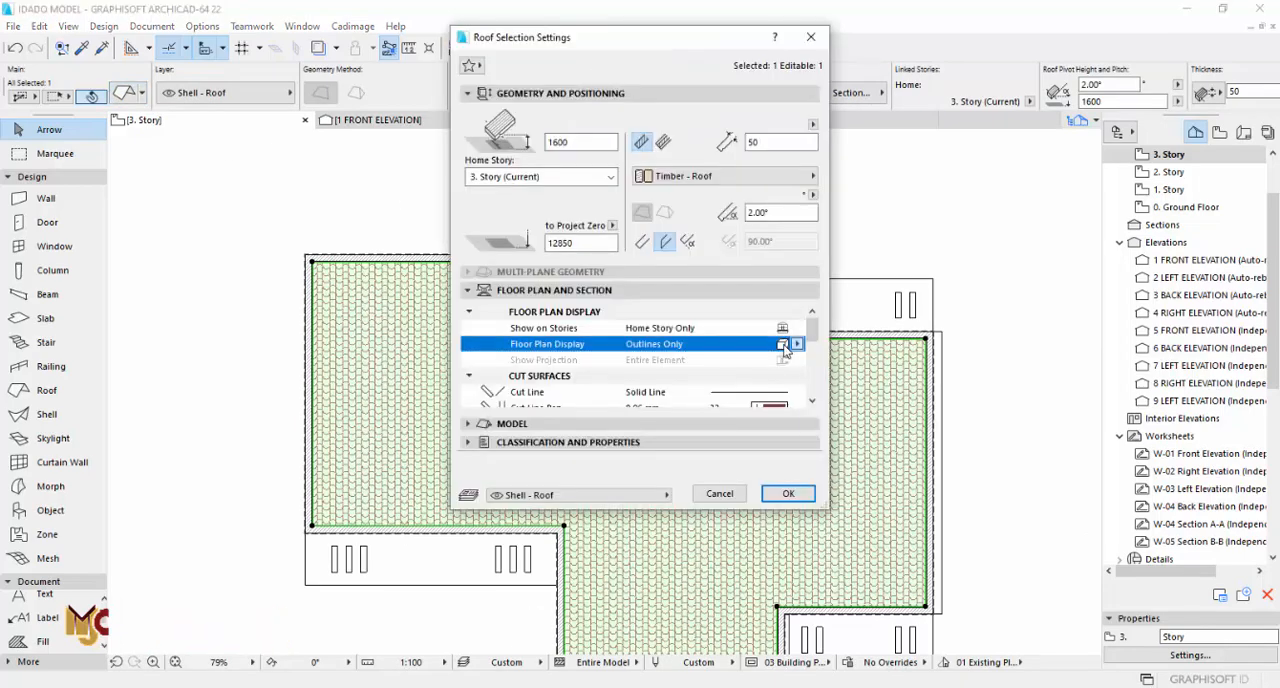
{"action": "left_click", "coordinate": [785, 346]}
{"action": "left_click", "coordinate": [785, 349]}
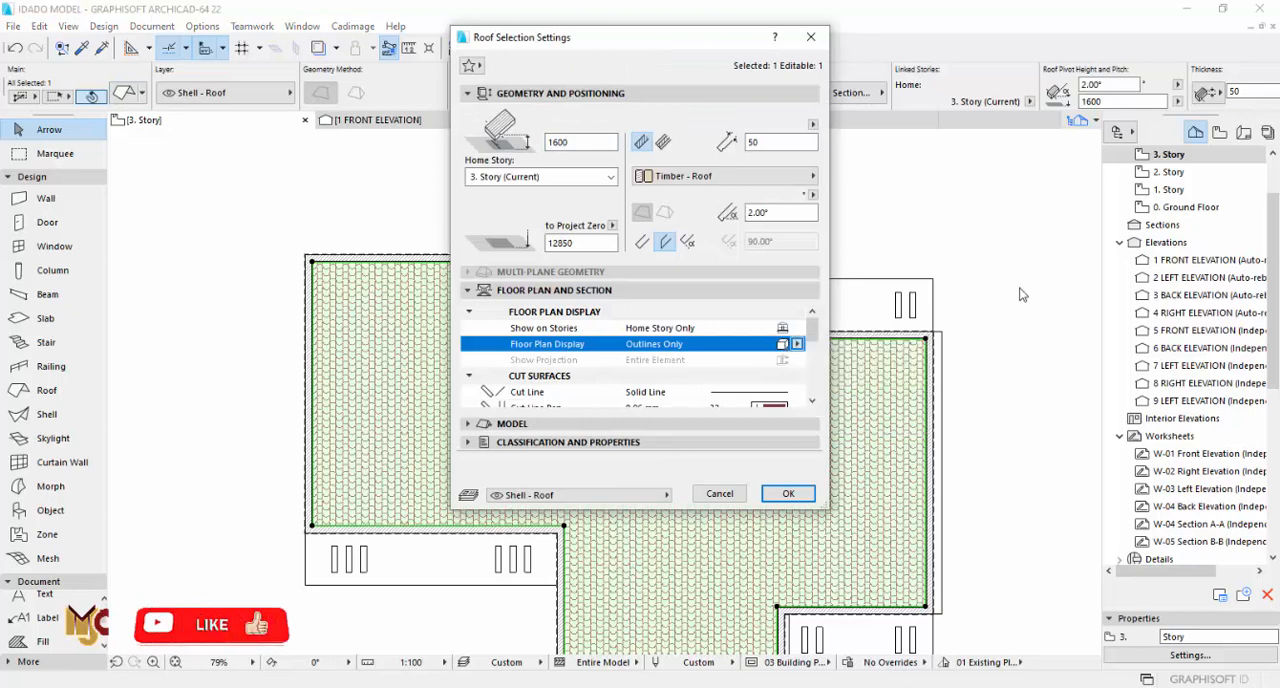
{"action": "left_click", "coordinate": [786, 495]}
{"action": "left_click", "coordinate": [990, 265]}
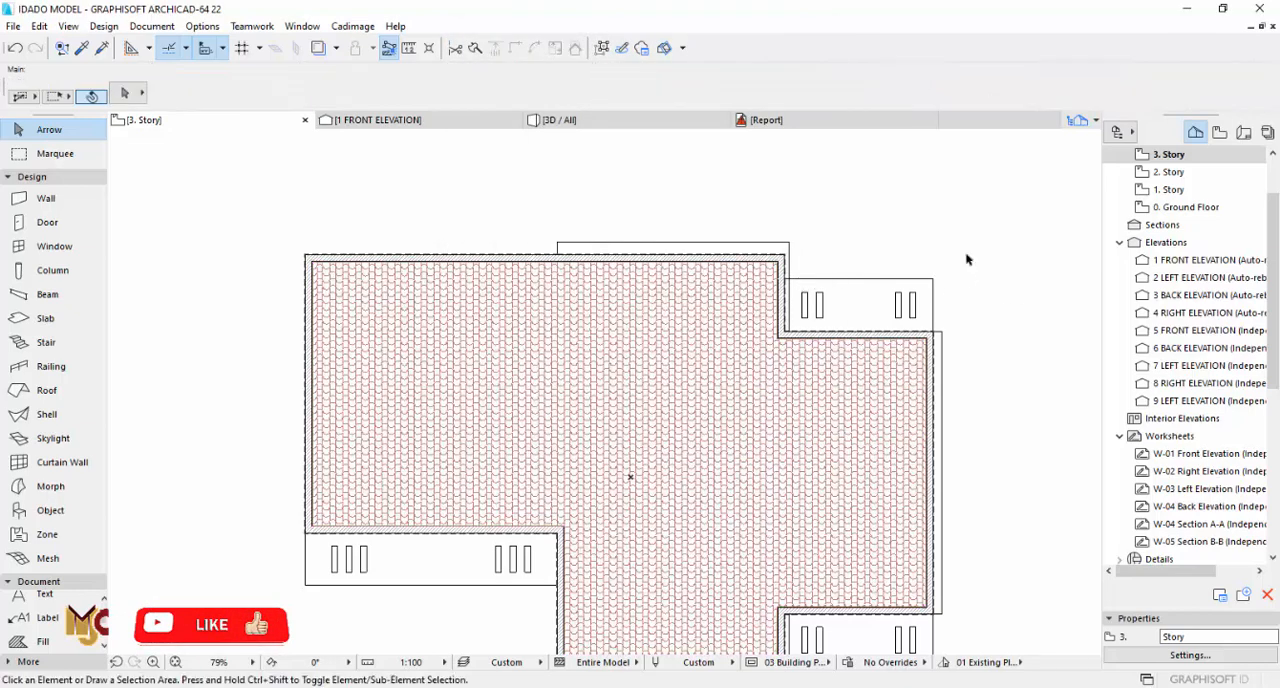
Step: Review the plans on 4. Story, 3. Story and 0. Ground Floor, and examine the building in 3D from several sides
{"action": "scroll", "coordinate": [1166, 190], "scroll_direction": "up", "scroll_amount": 2}
{"action": "double_click", "coordinate": [1172, 207]}
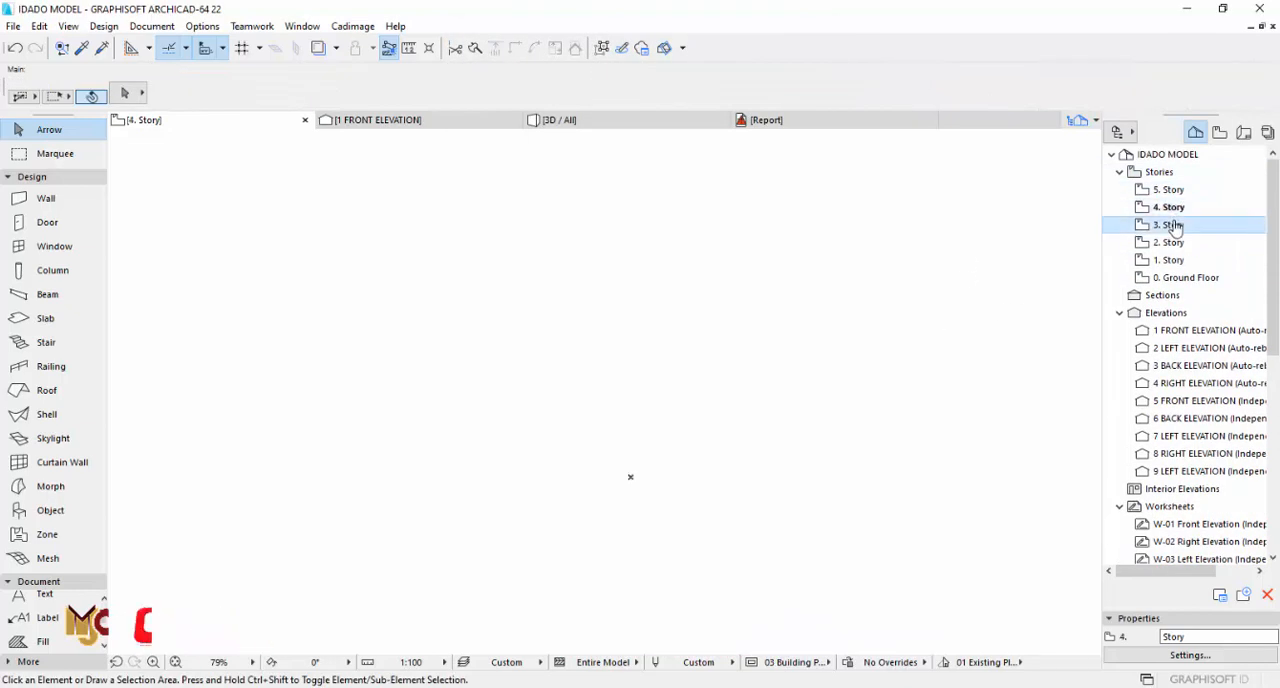
{"action": "double_click", "coordinate": [1172, 225]}
{"action": "double_click", "coordinate": [1185, 277]}
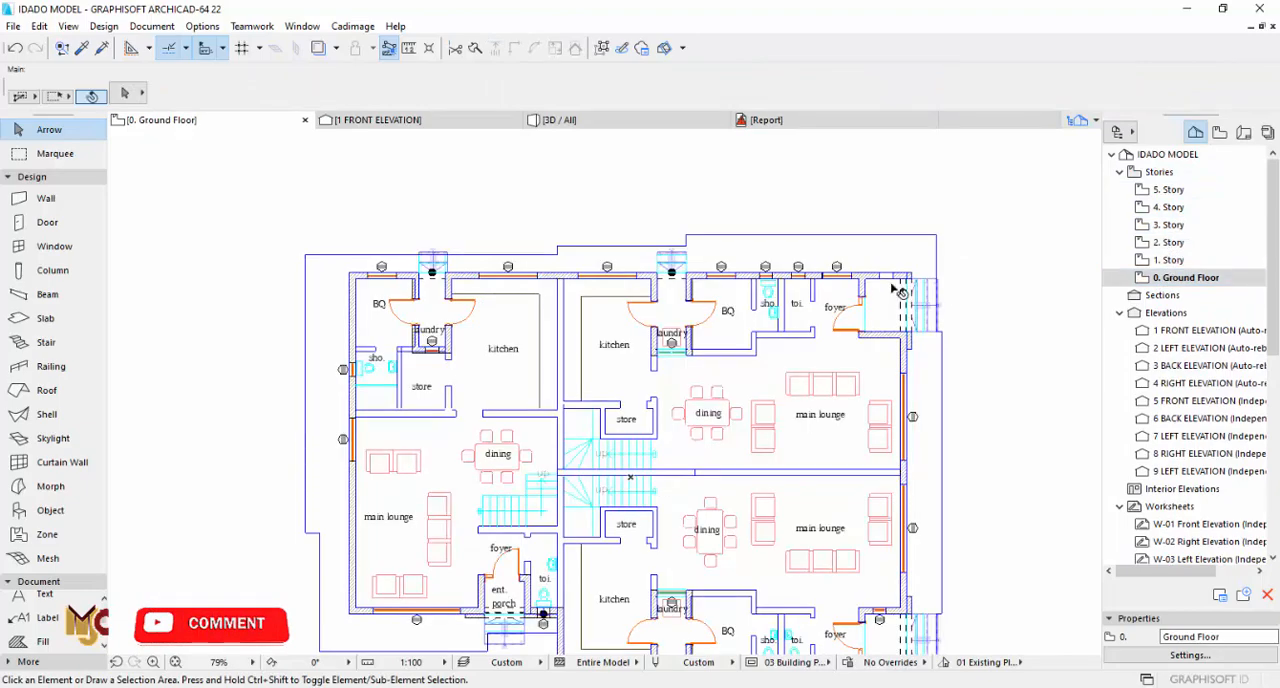
{"action": "key", "text": "F3"}
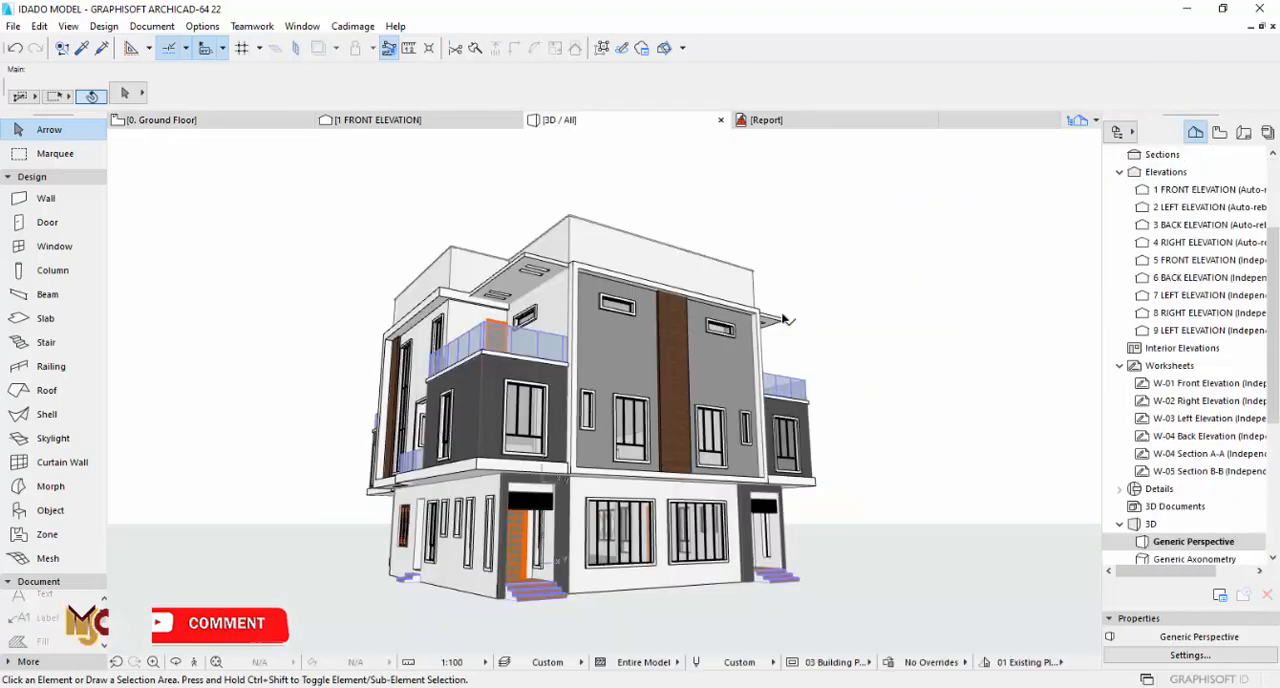
{"action": "middle_click_drag", "start_coordinate": [651, 338], "coordinate": [680, 346], "text": "shift"}
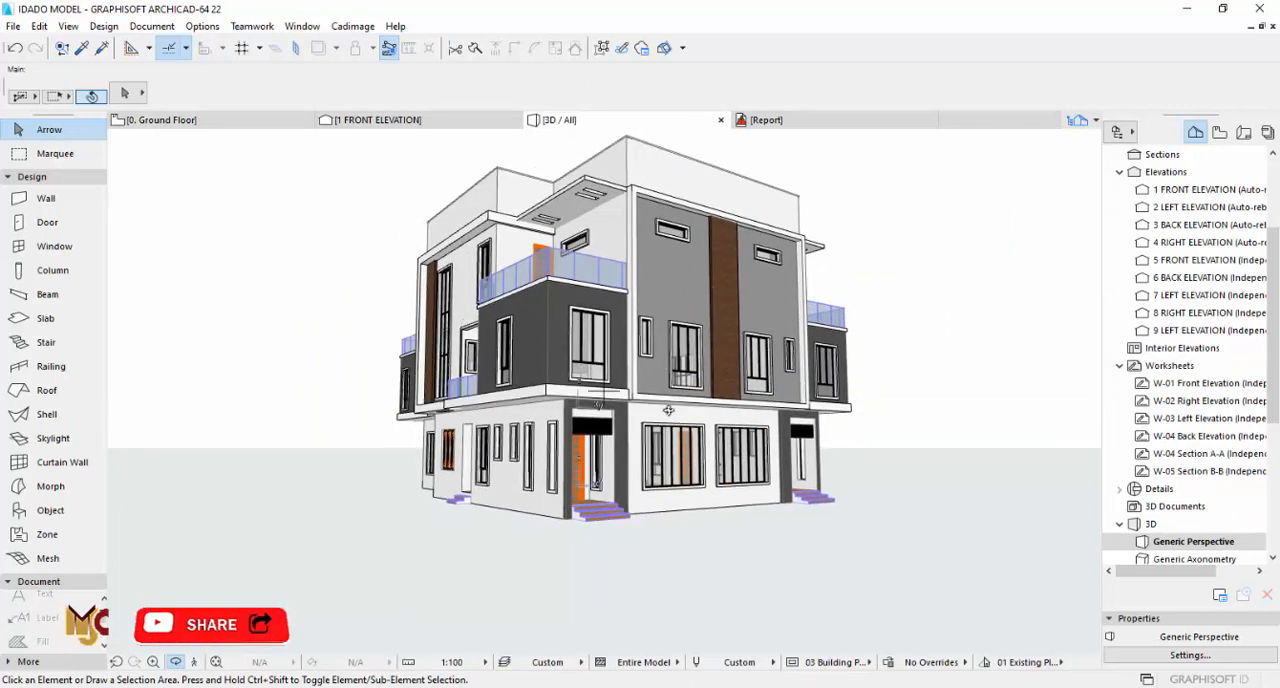
{"action": "middle_click_drag", "start_coordinate": [688, 413], "coordinate": [973, 371], "text": "shift"}
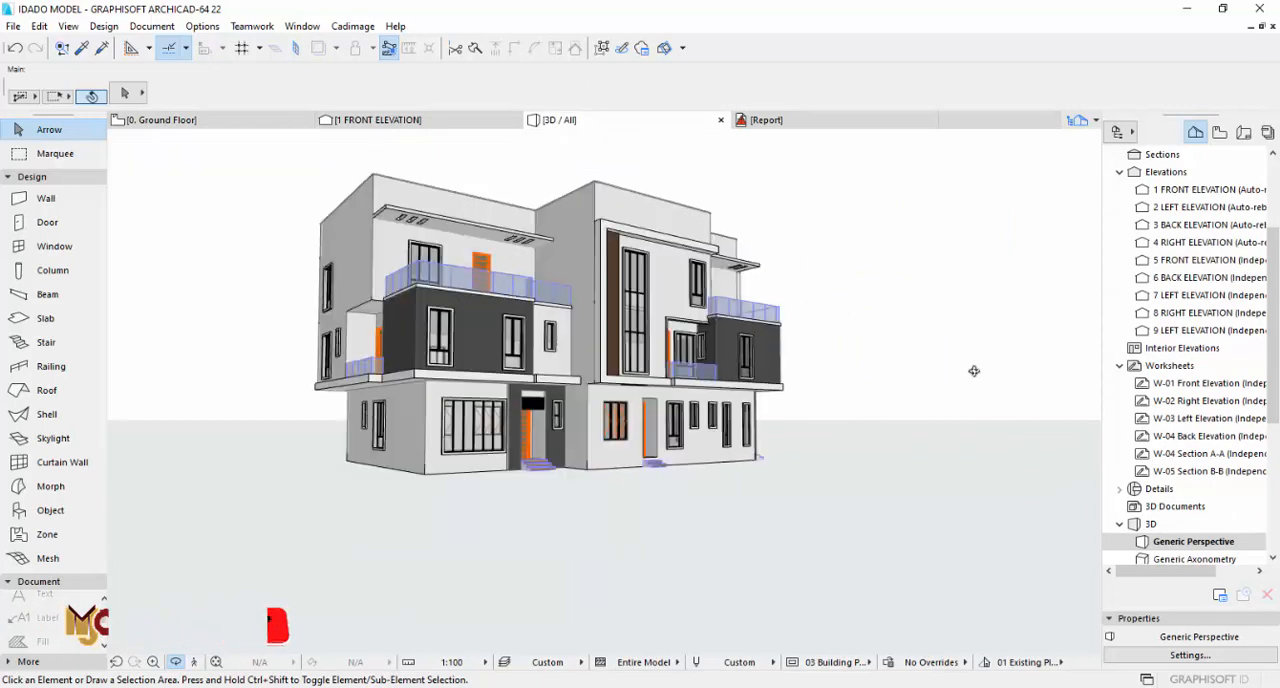
{"action": "middle_click_drag", "start_coordinate": [724, 369], "coordinate": [790, 370], "text": "shift"}
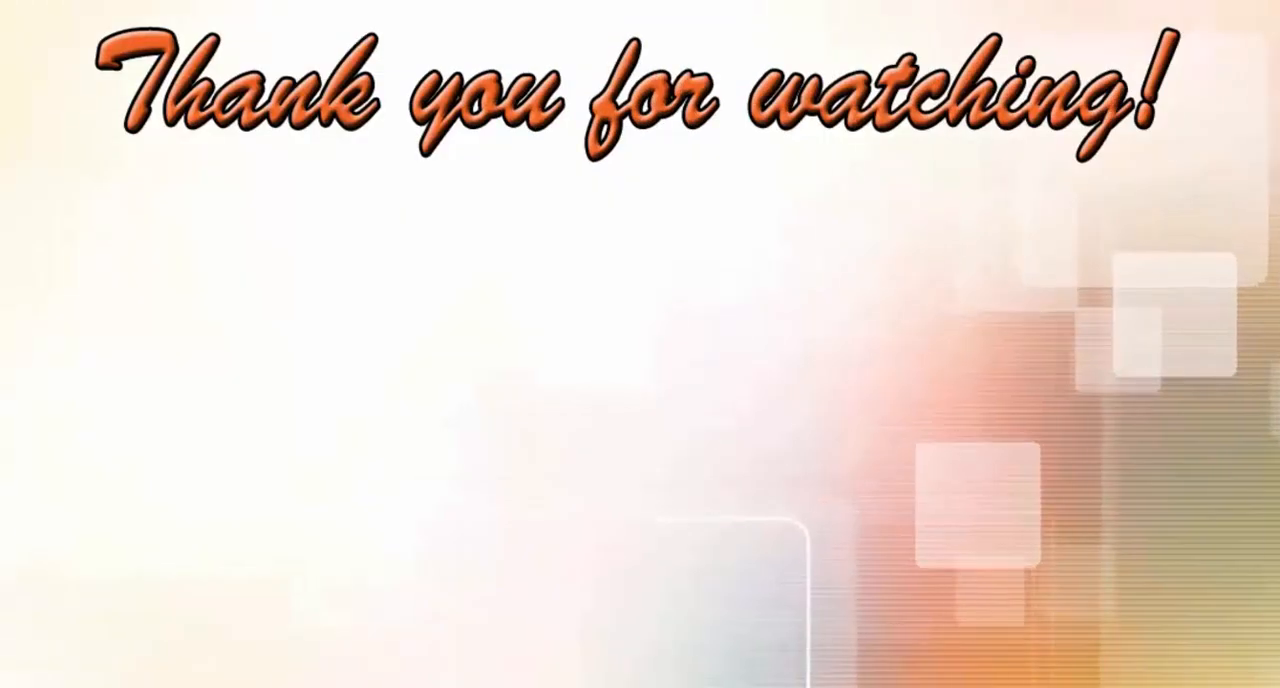